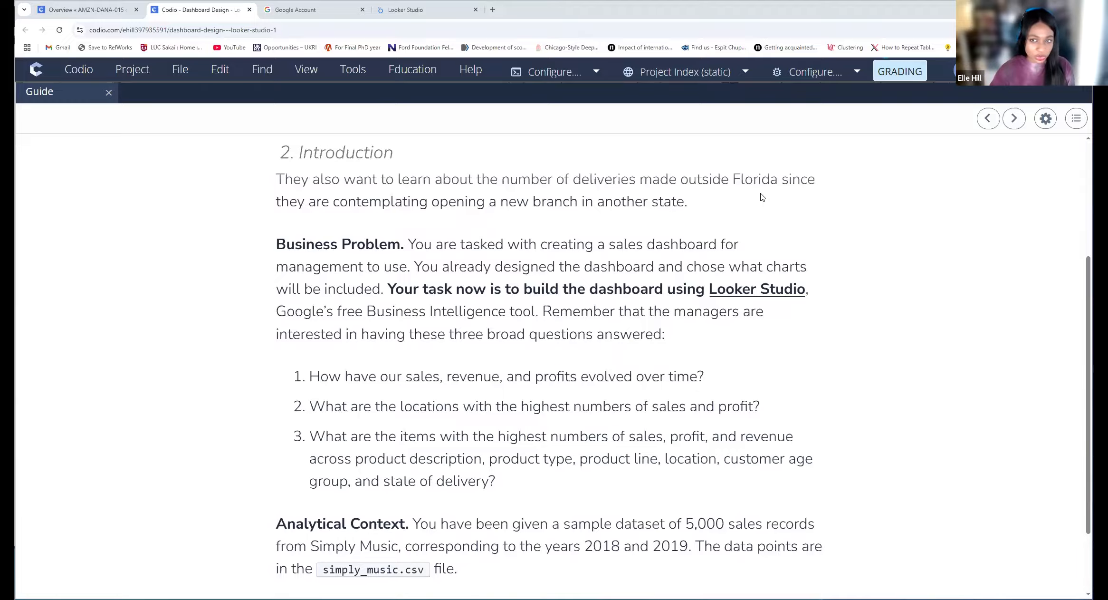
- Switch from the Codio guide's Introduction page to the Looker Studio home page
scroll(760, 197, "up", 4)
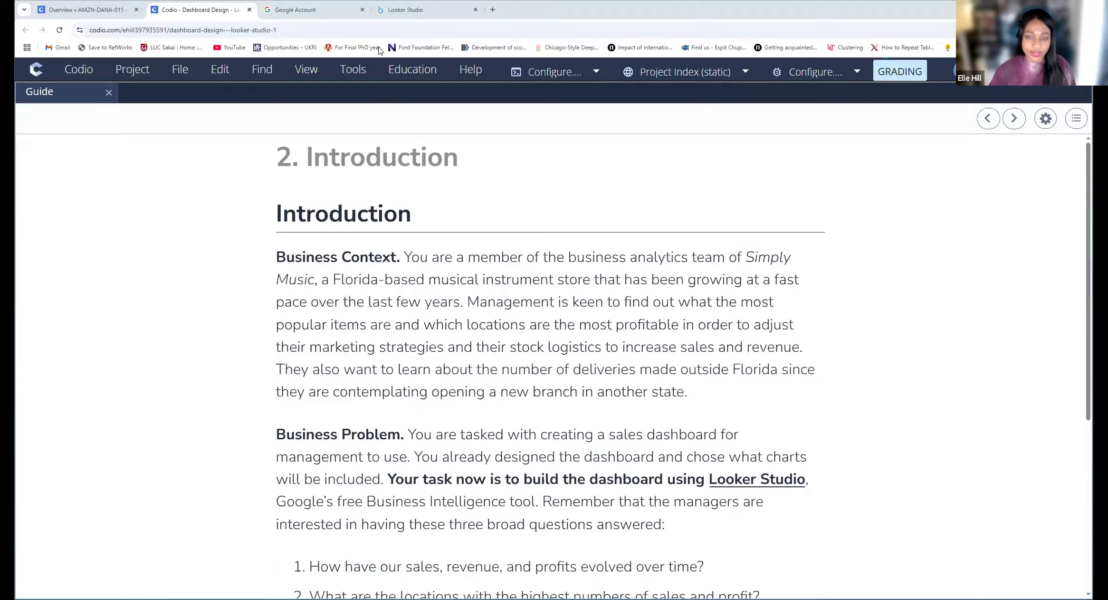
left_click(406, 9)
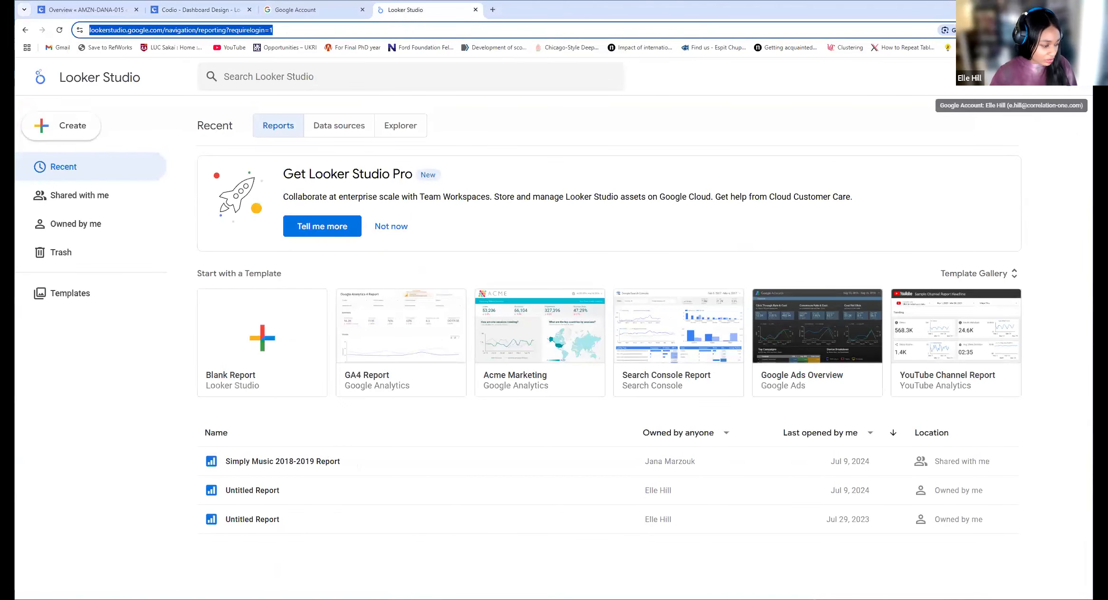
key("alt+Tab")
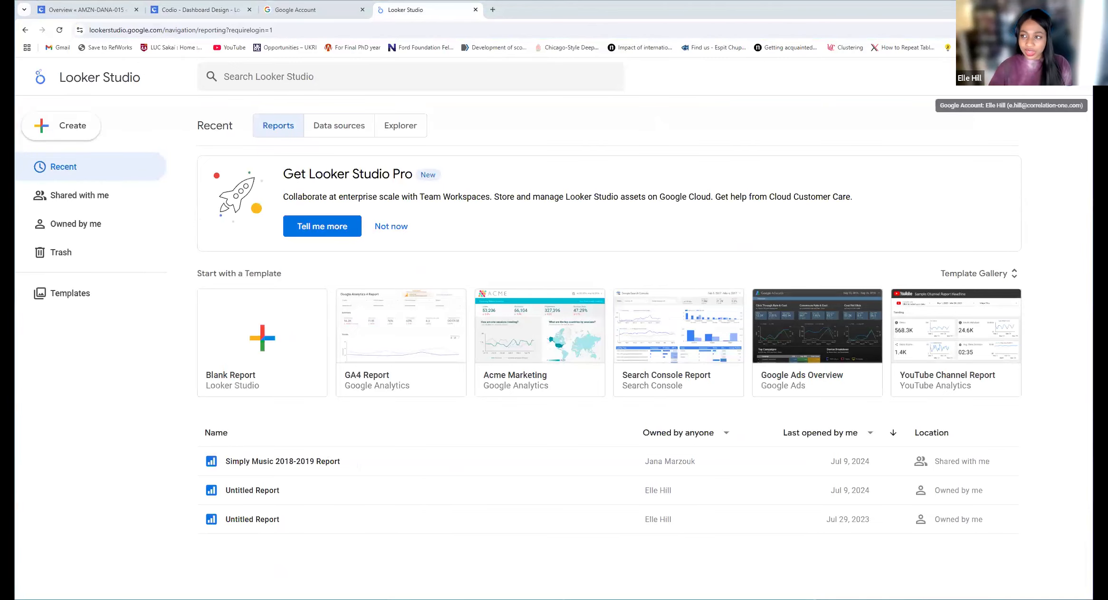
left_click(1073, 77)
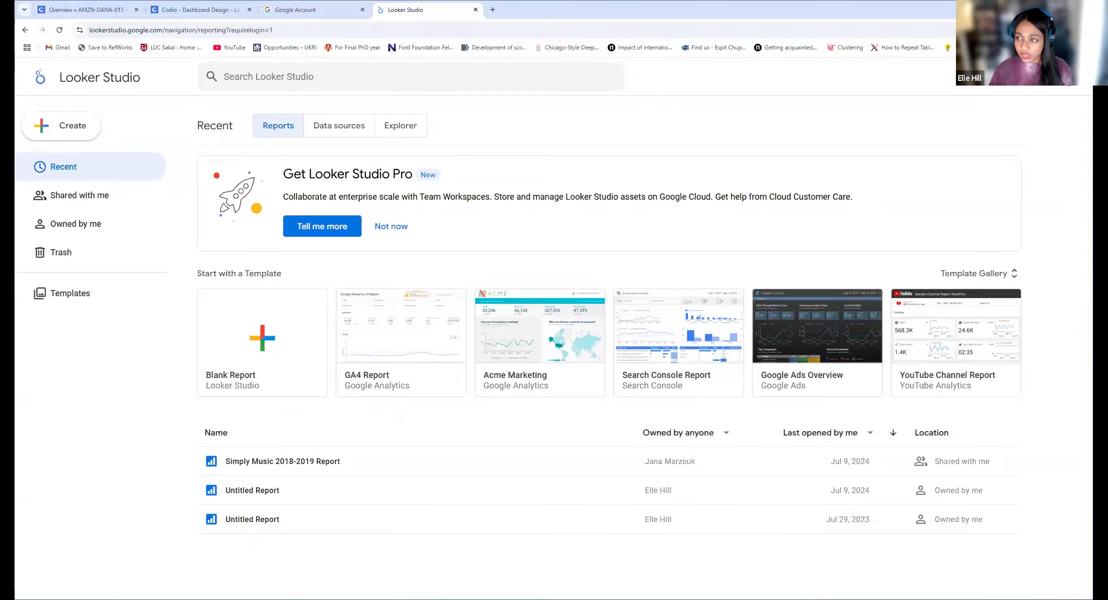
left_click(687, 133)
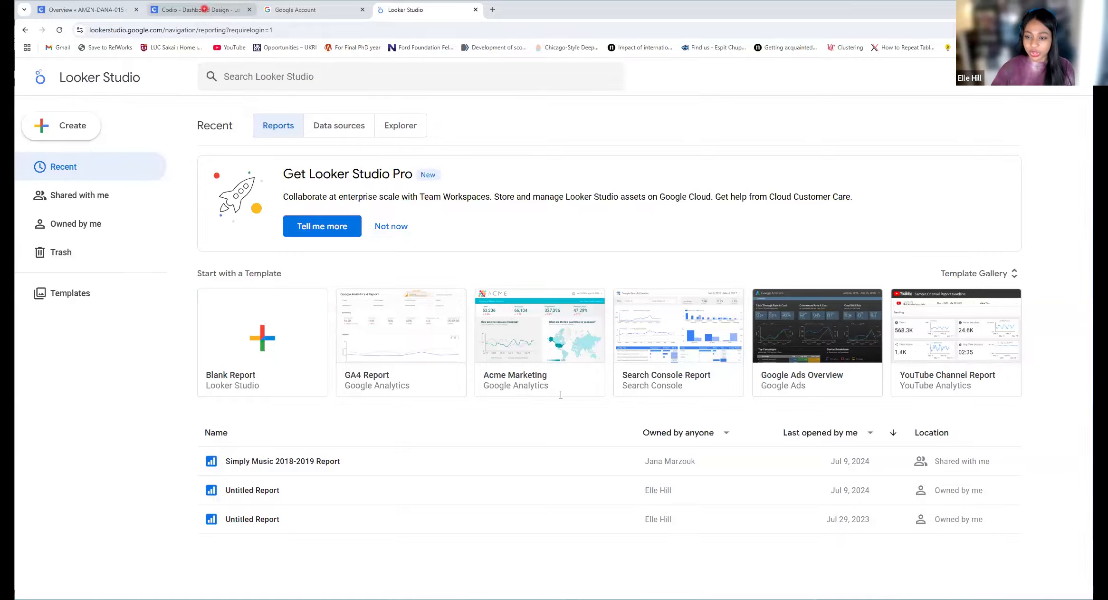
- Return to the Codio guide and read through the planned layout section and the instructions for loading data in Looker
left_click(206, 11)
scroll(707, 339, "down", 4)
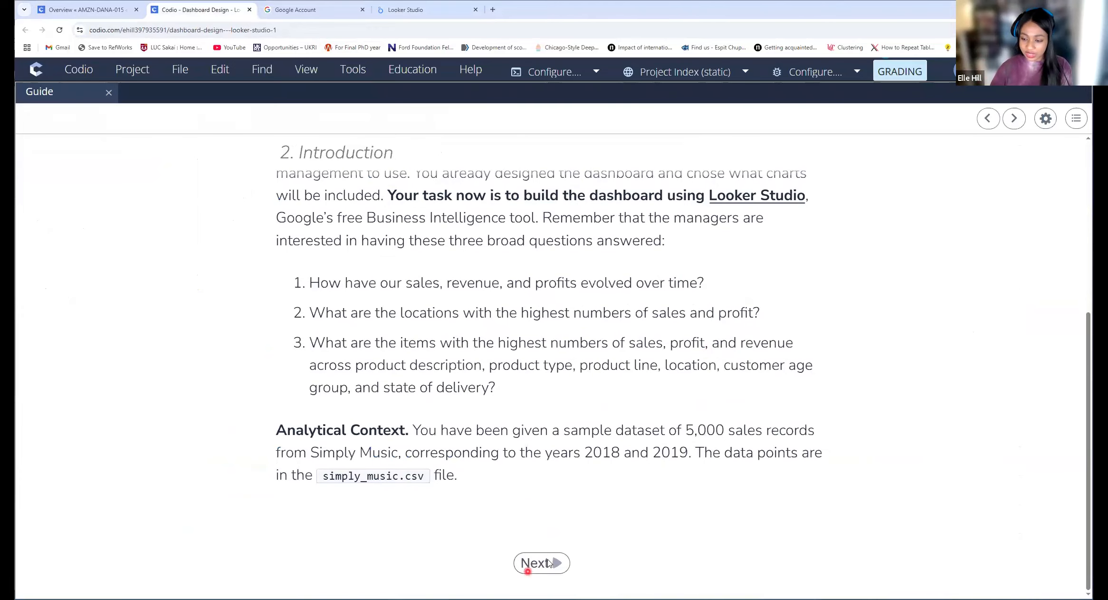
left_click(544, 562)
scroll(960, 247, "down", 12)
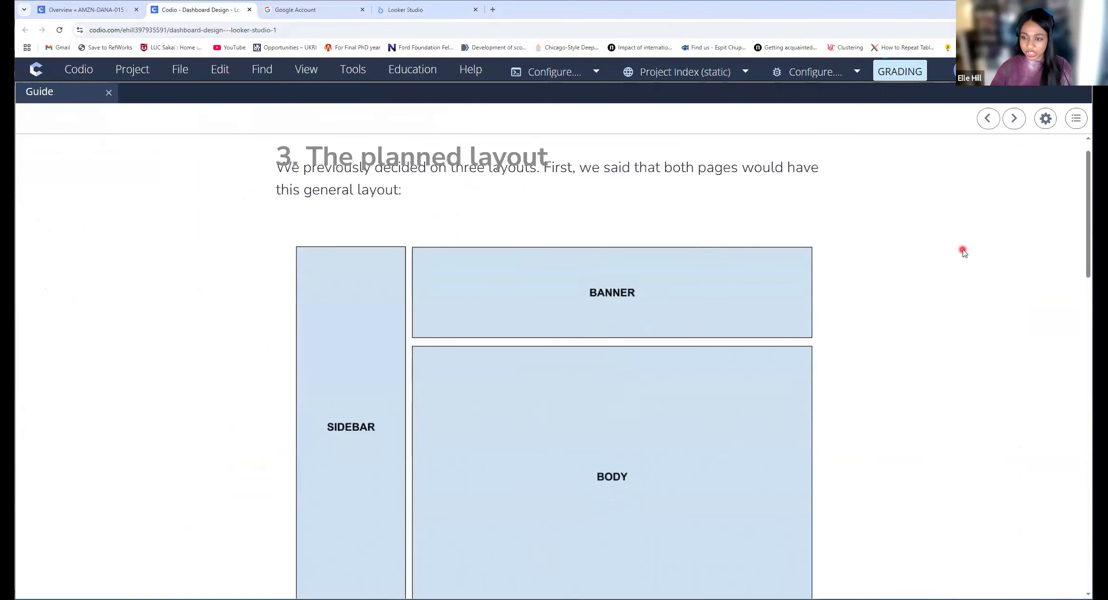
left_click(1016, 119)
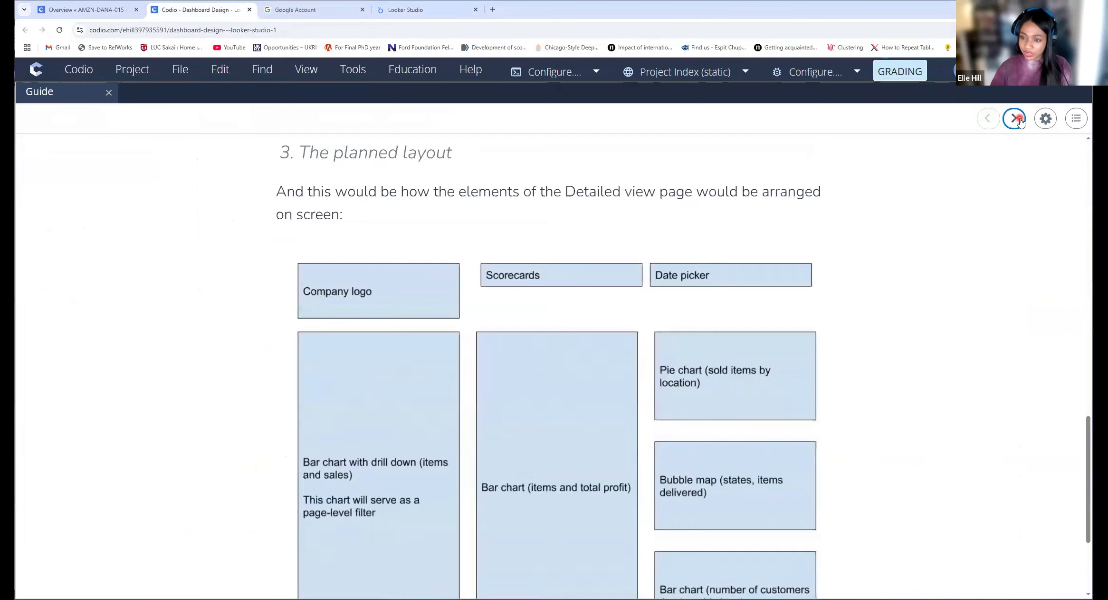
scroll(632, 295, "down", 3)
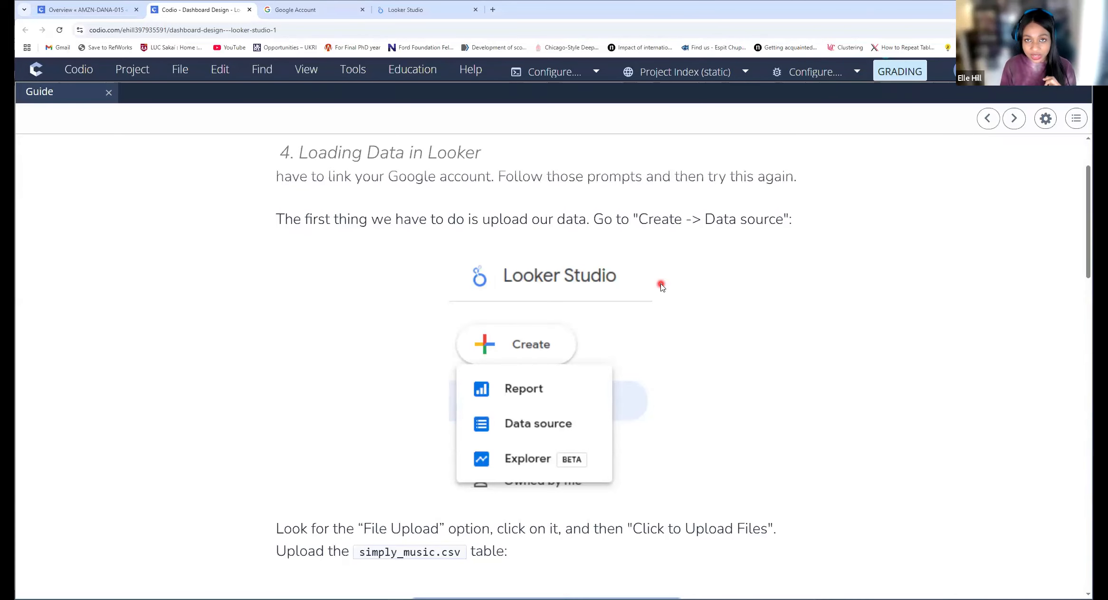
scroll(651, 292, "down", 5)
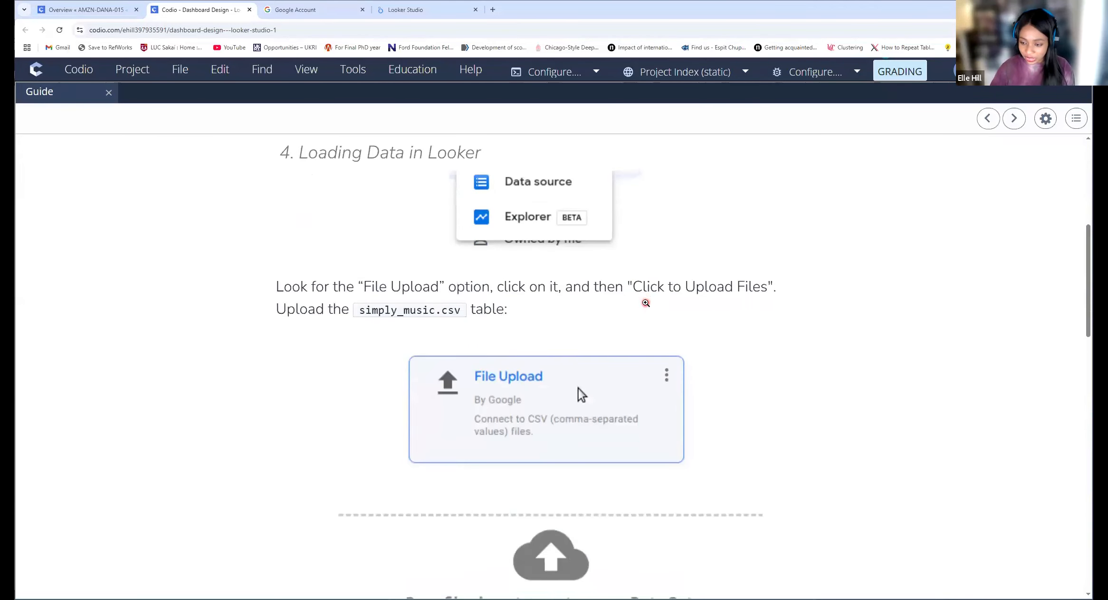
scroll(526, 311, "up", 7)
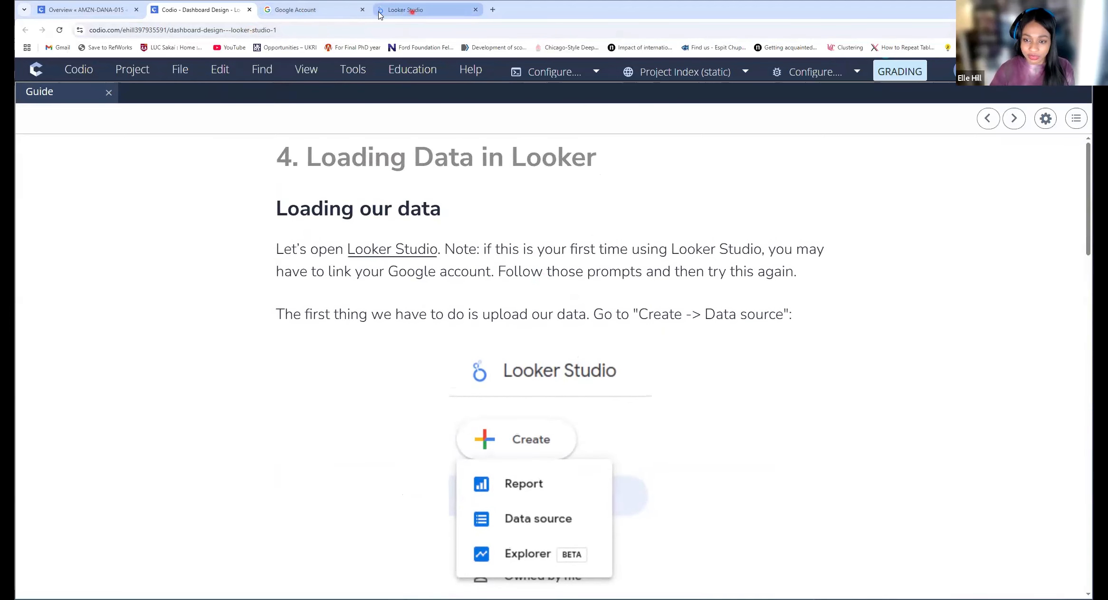
- Switch to Looker Studio and create a new report
left_click(406, 9)
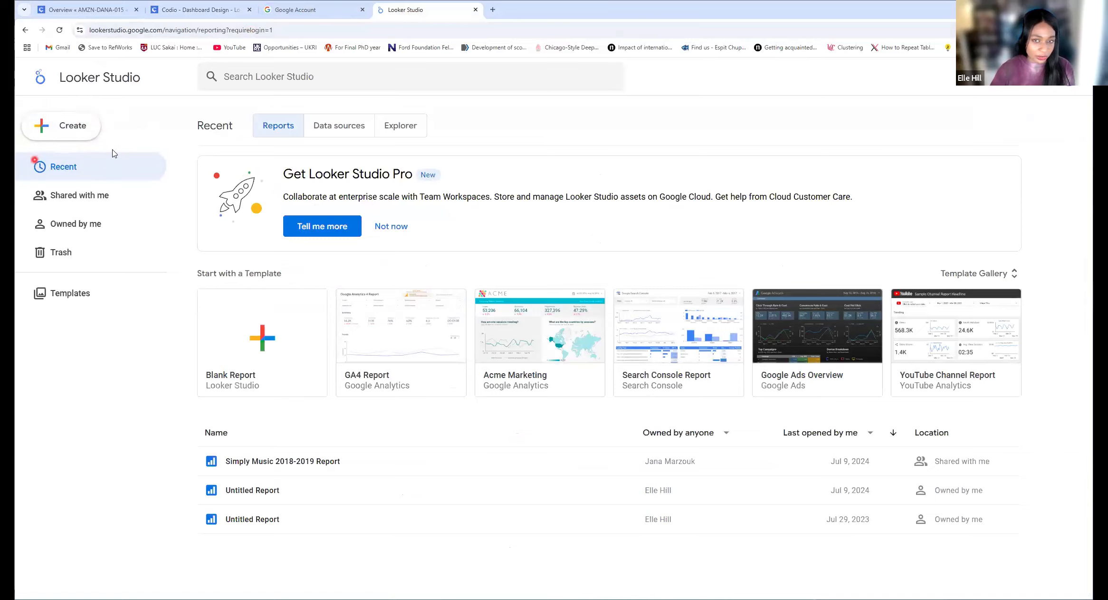
left_click(70, 128)
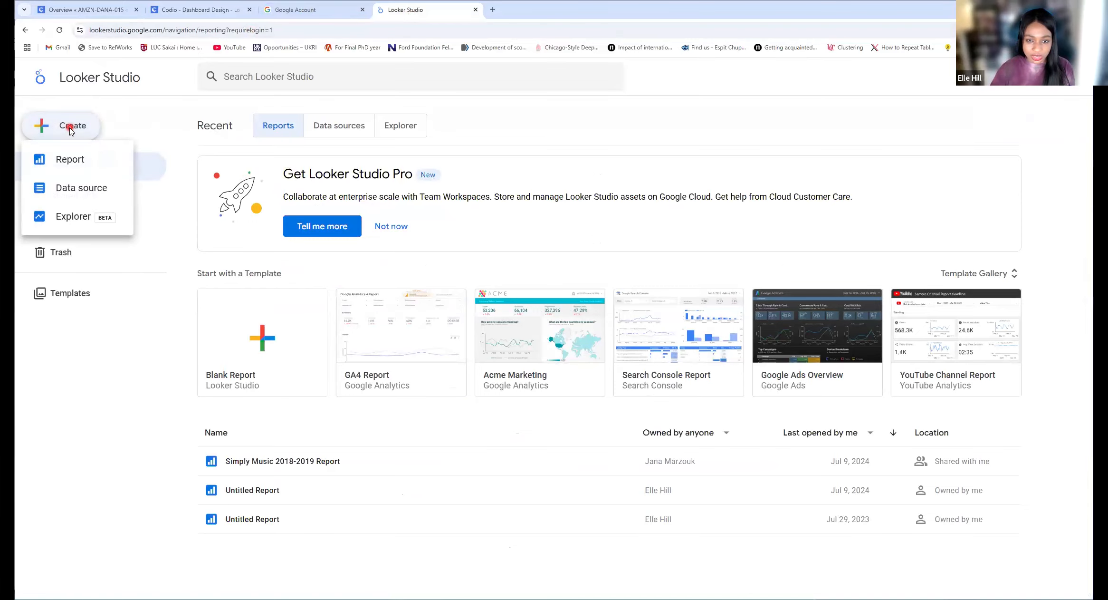
left_click(97, 160)
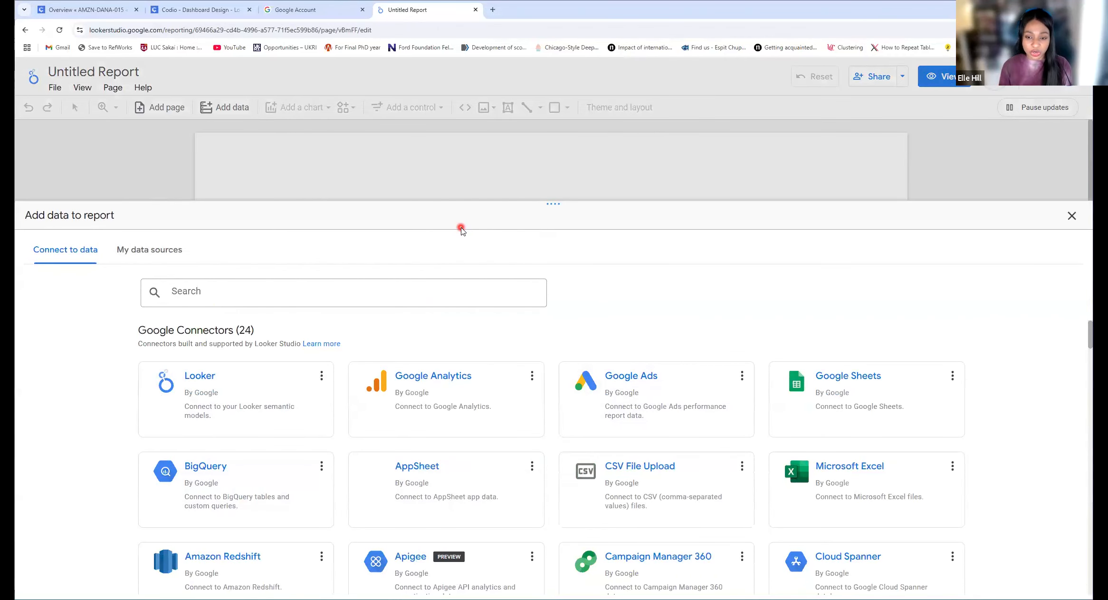
left_click(549, 313)
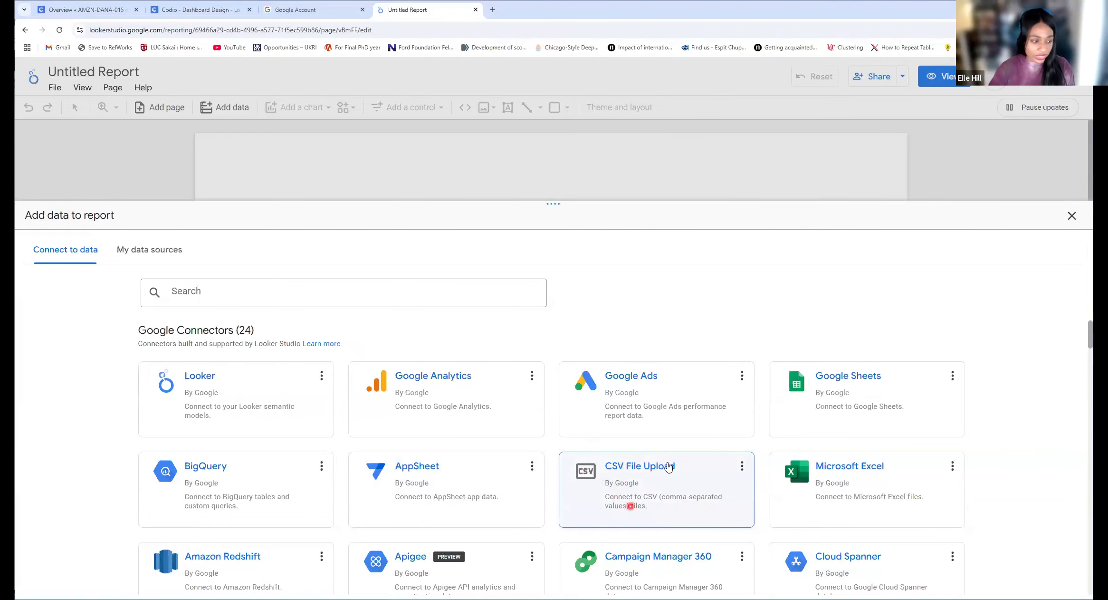
- Authorize the CSV File Upload connector and view the details of the simply_music.csv data set without adding it
left_click(664, 483)
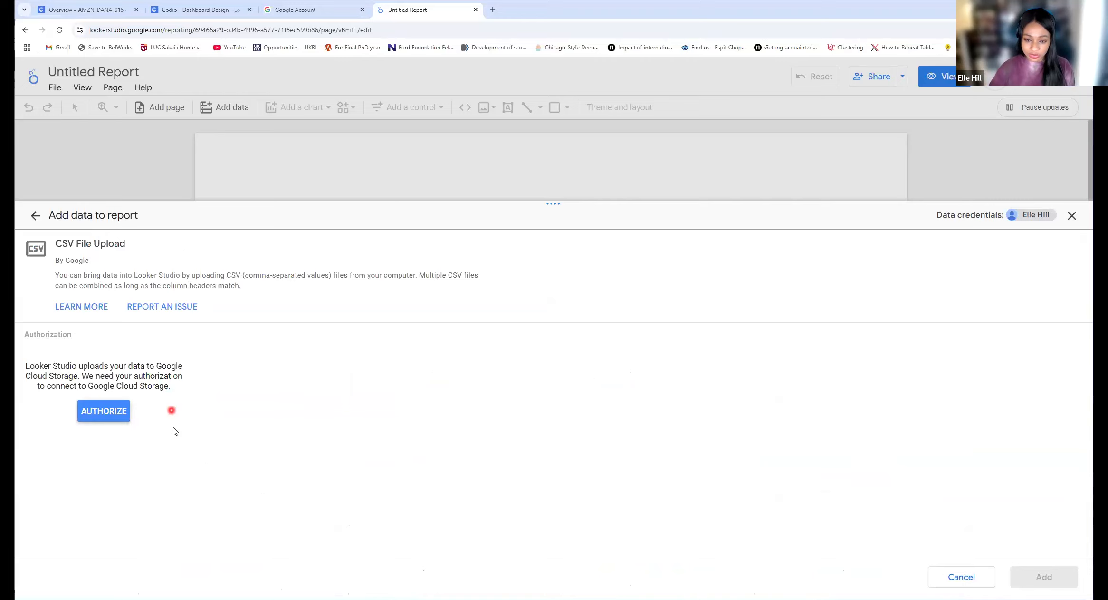
left_click(108, 411)
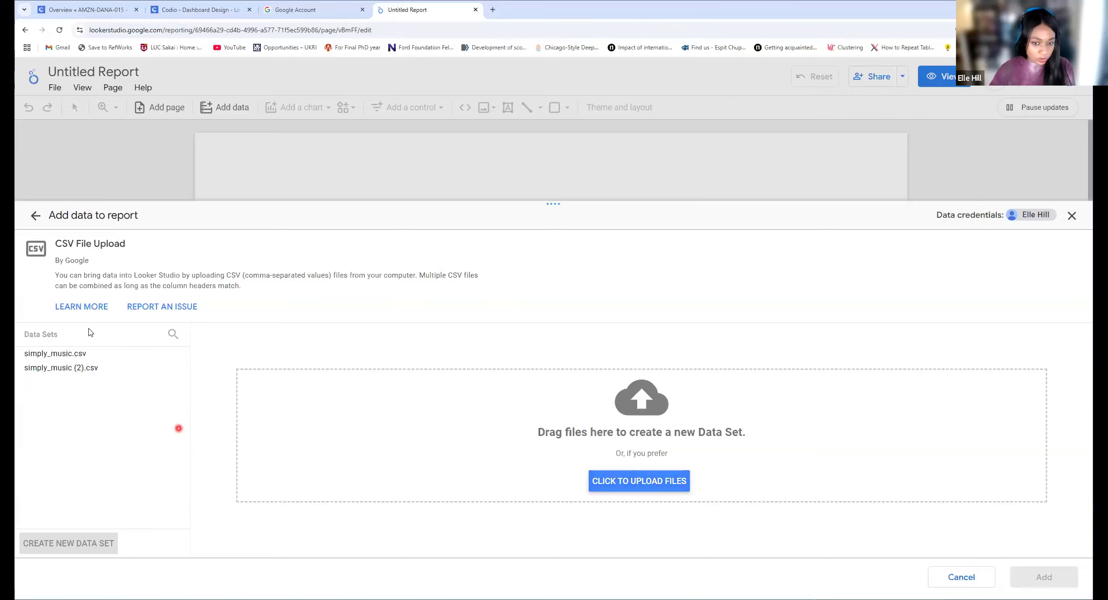
left_click(71, 353)
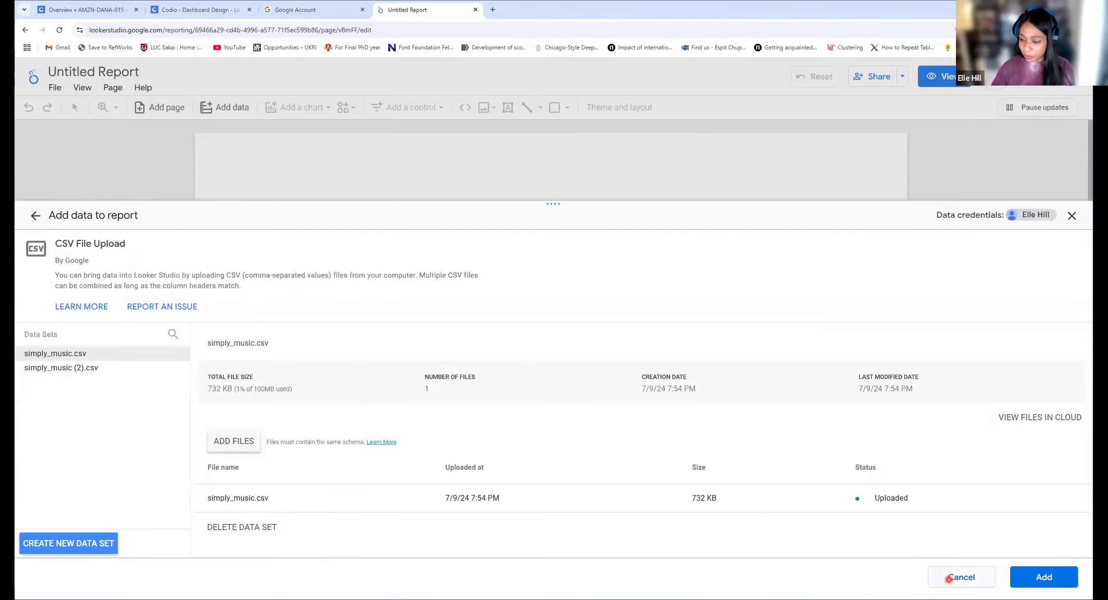
left_click(938, 575)
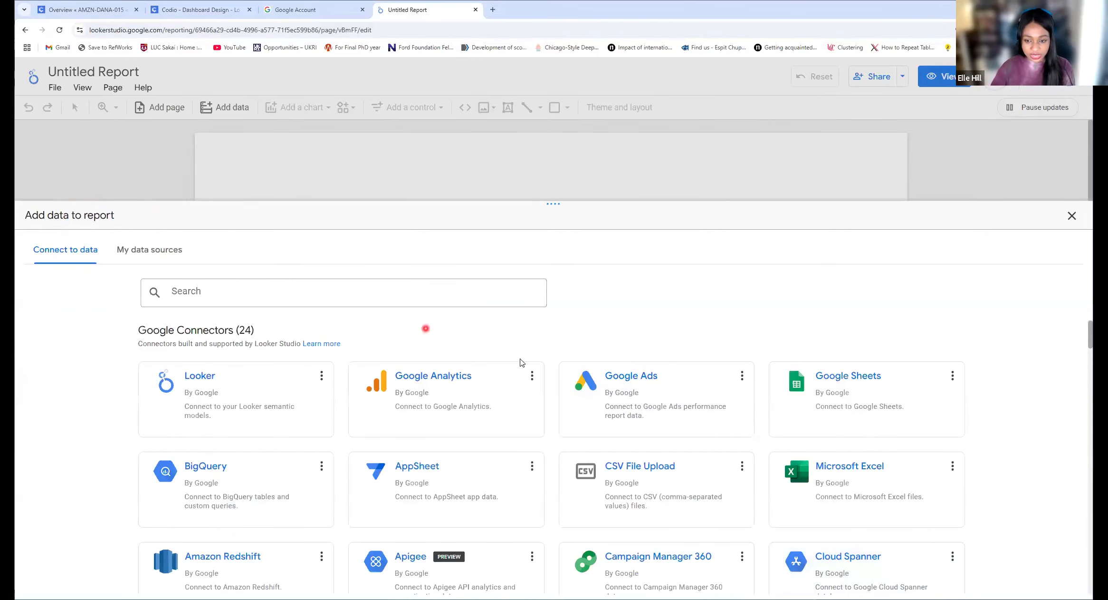
- Add the existing simply_music.csv data set to the report through the CSV File Upload connector
scroll(594, 342, "down", 1)
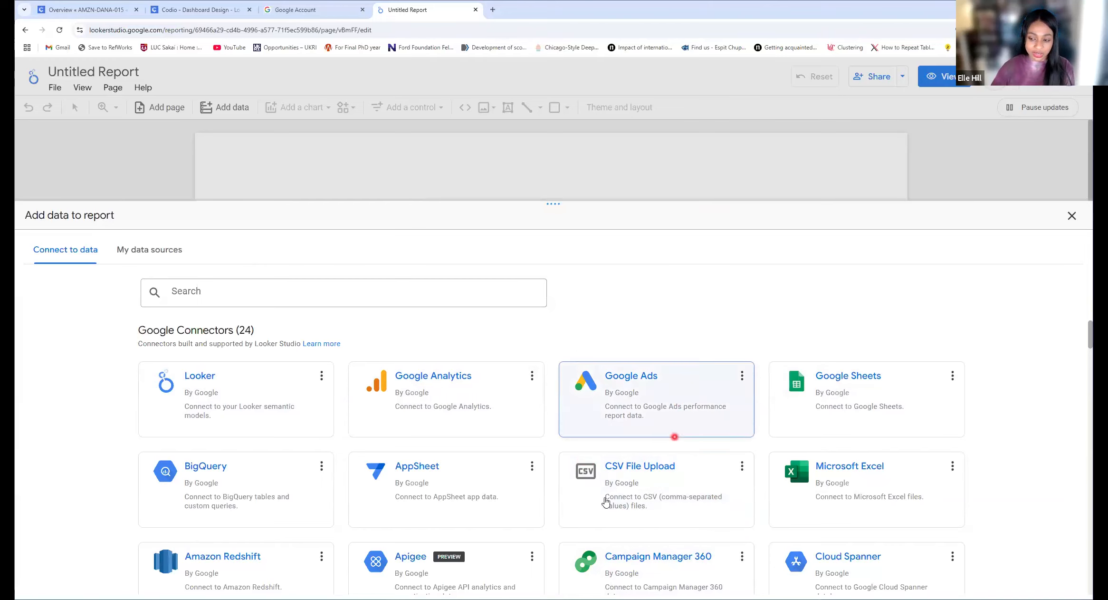
left_click(635, 471)
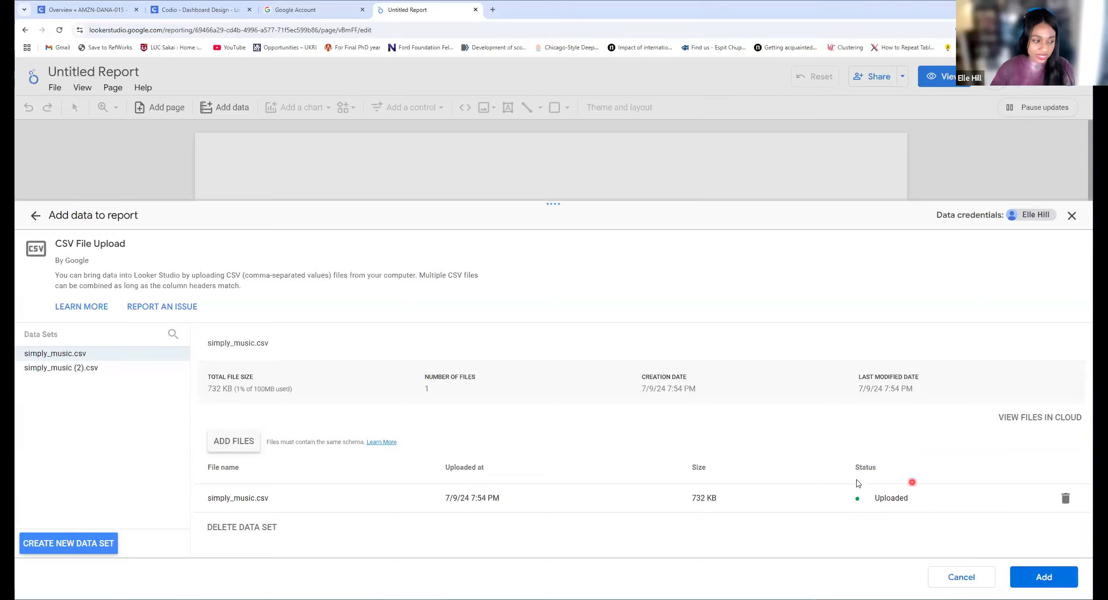
left_click(1053, 586)
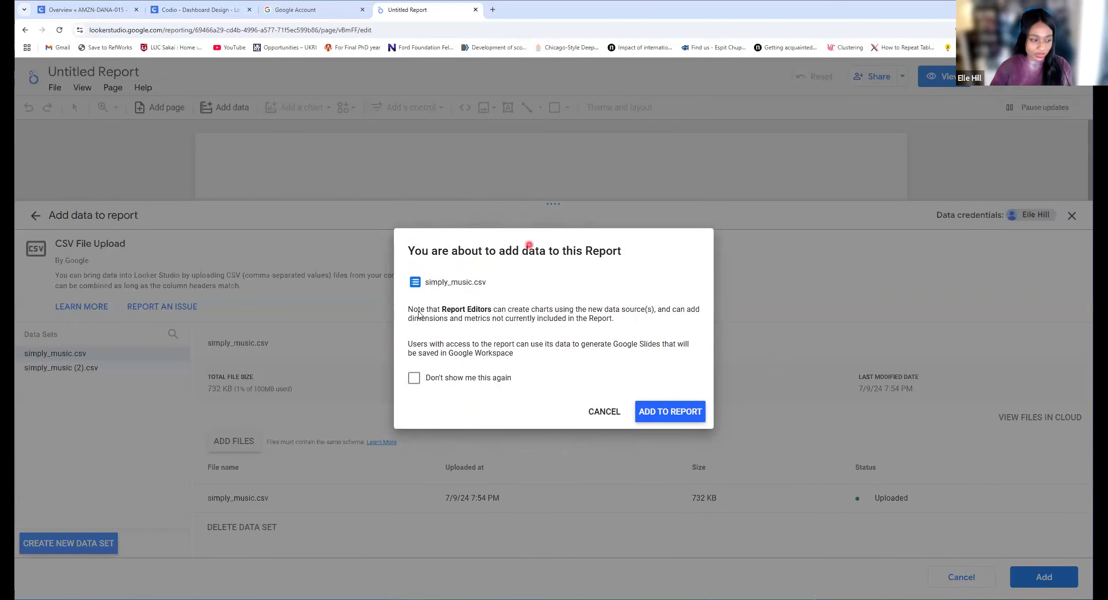
left_click(673, 415)
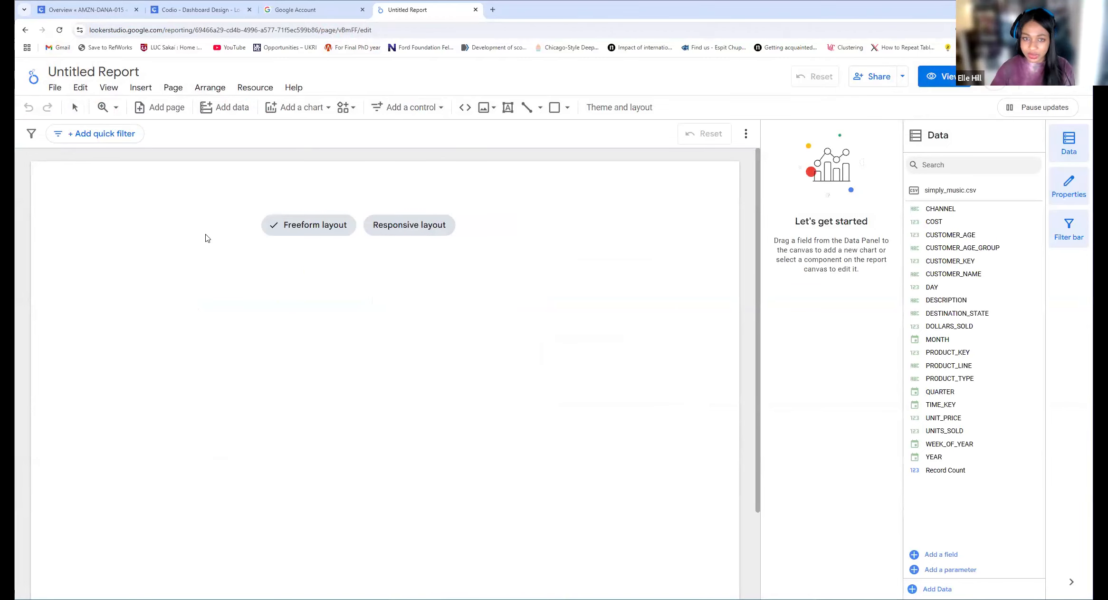
left_click(53, 91)
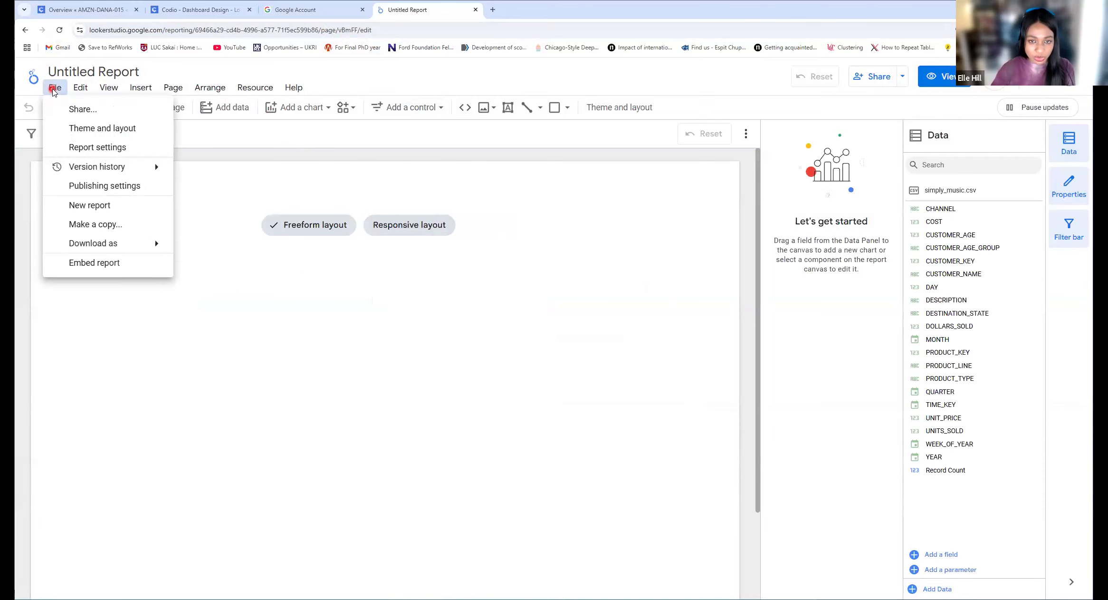
left_click(238, 69)
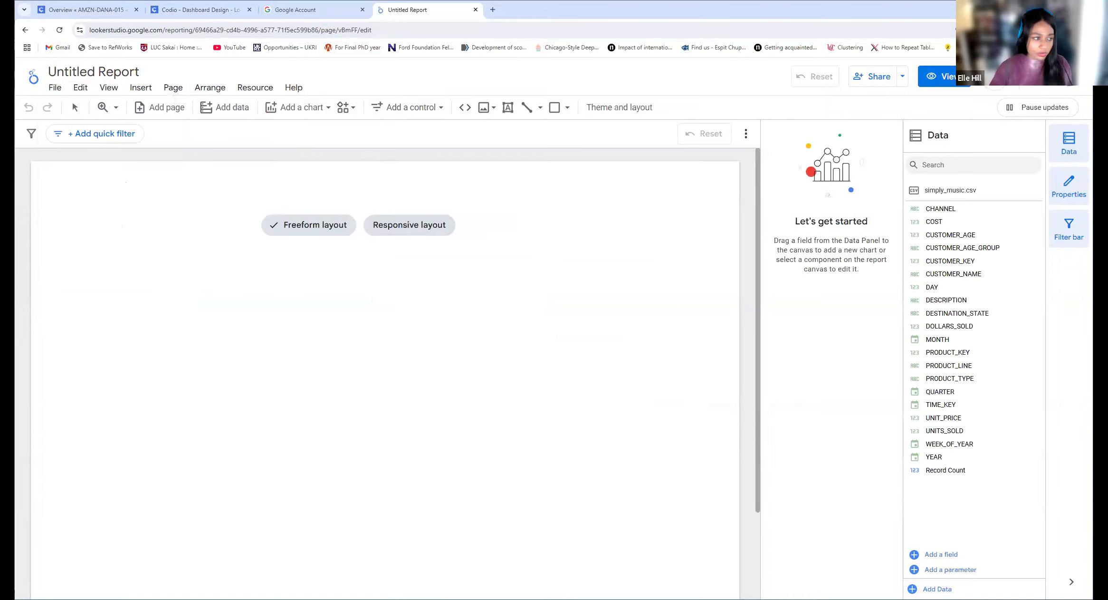
left_click(345, 30)
- Return to the Codio guide, reopen Looker Studio from its link and create another report
left_click(197, 9)
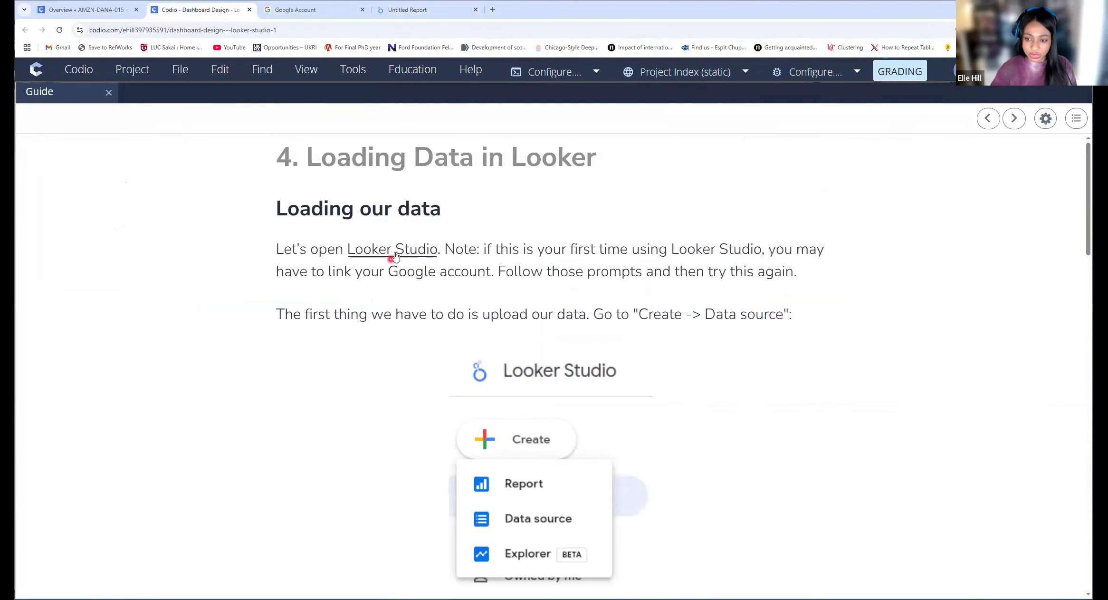
left_click(394, 251)
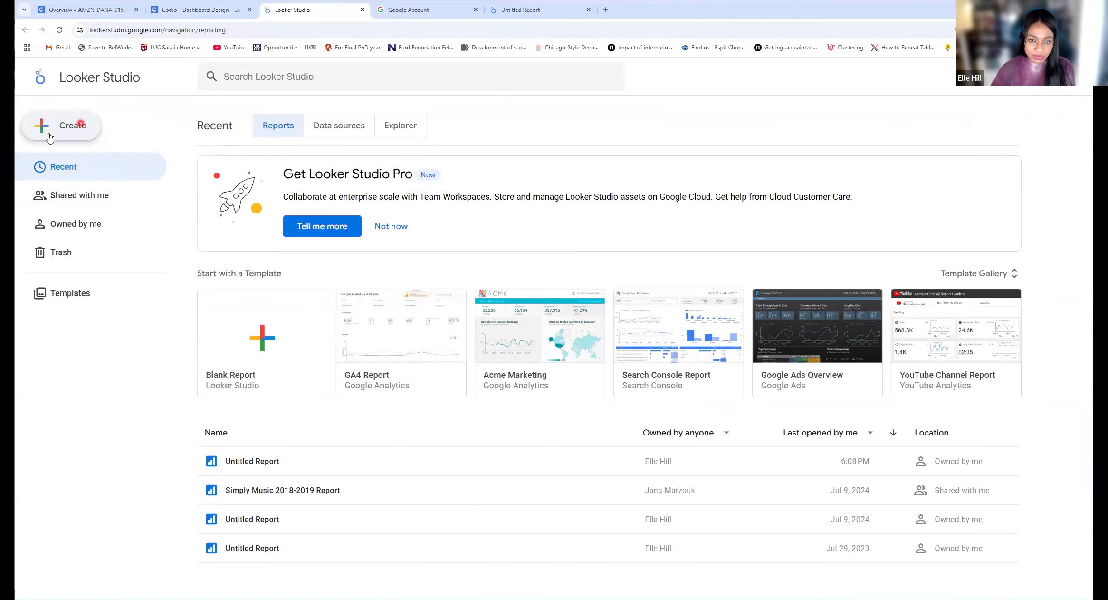
left_click(81, 129)
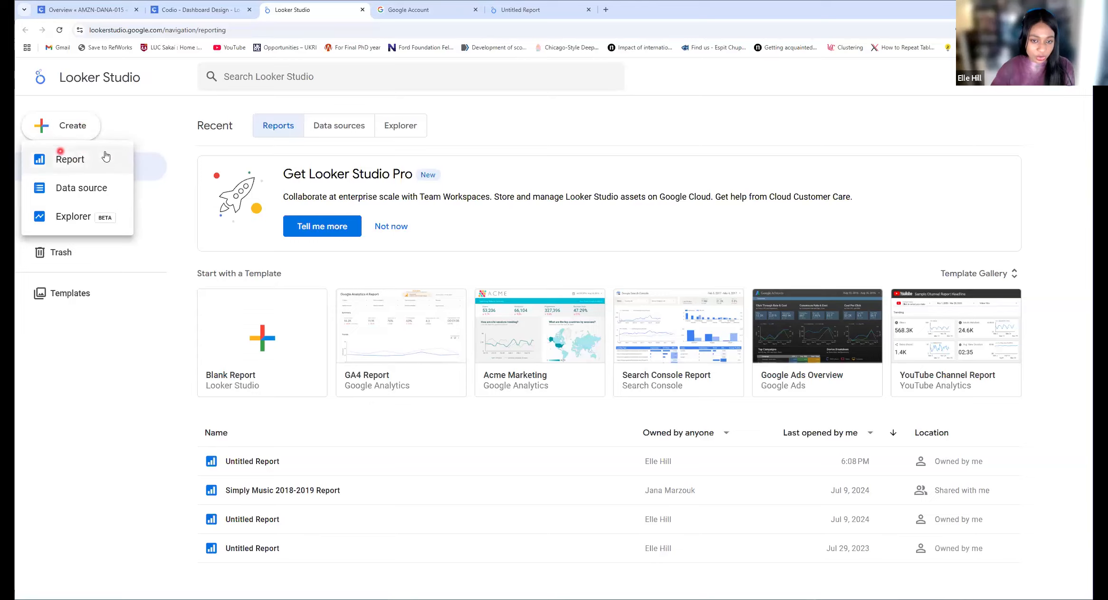
left_click(76, 161)
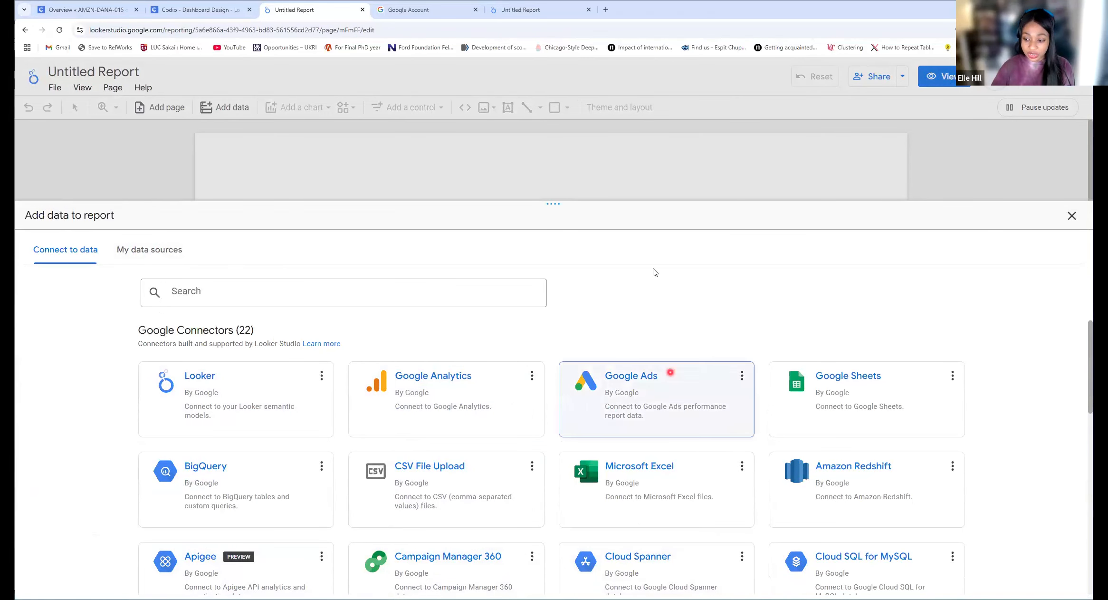
- Upload simply_music_tableau (4).csv from the Downloads folder as a new data set through the CSV File Upload connector
scroll(679, 397, "down", 4)
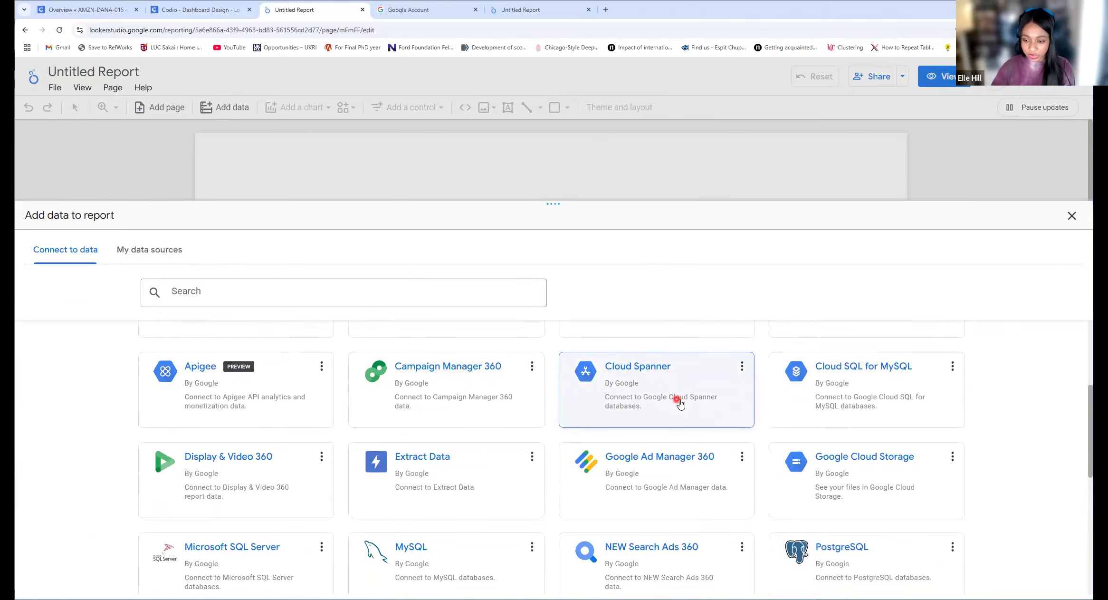
scroll(680, 401, "up", 4)
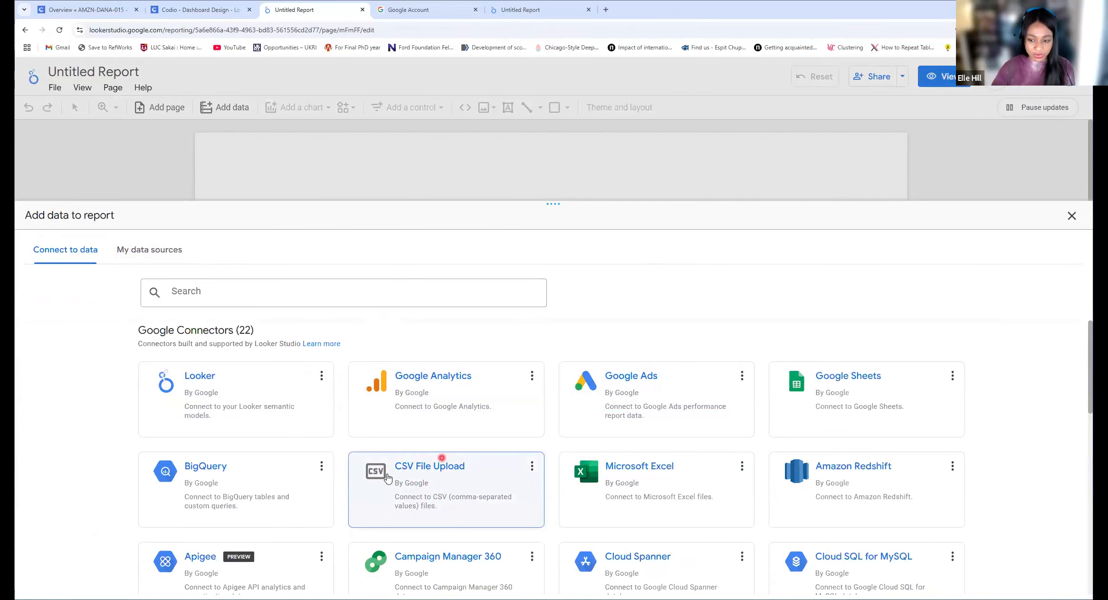
left_click(431, 472)
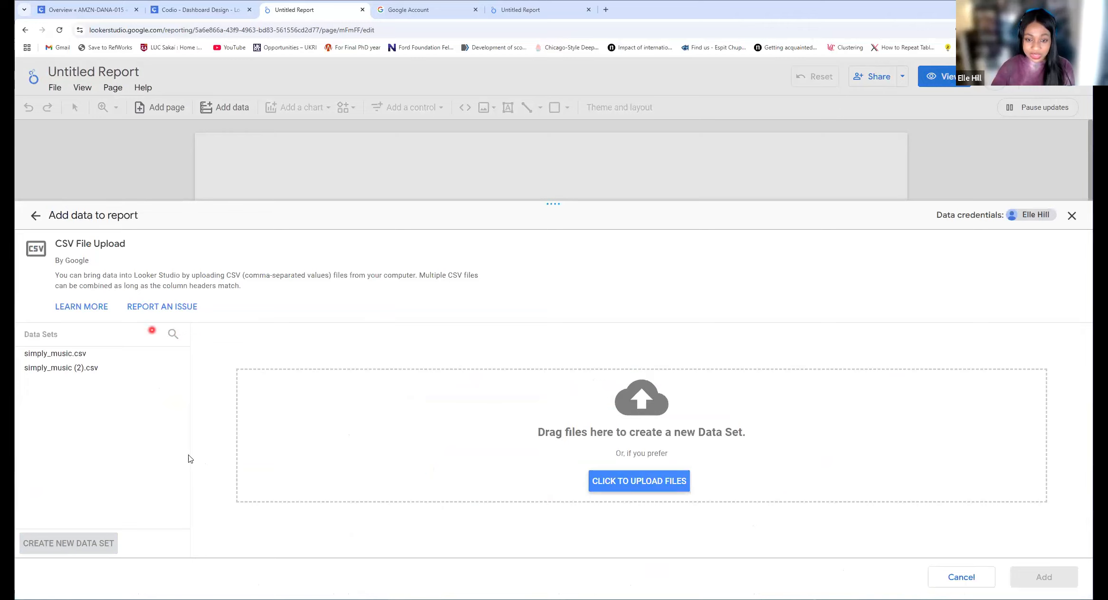
left_click(624, 483)
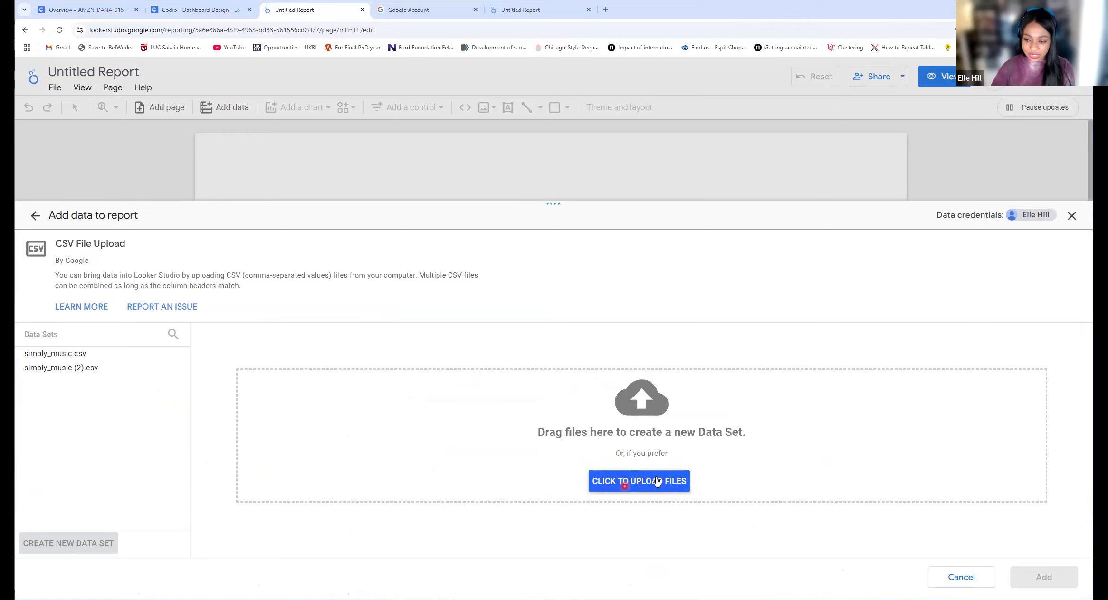
left_click(632, 482)
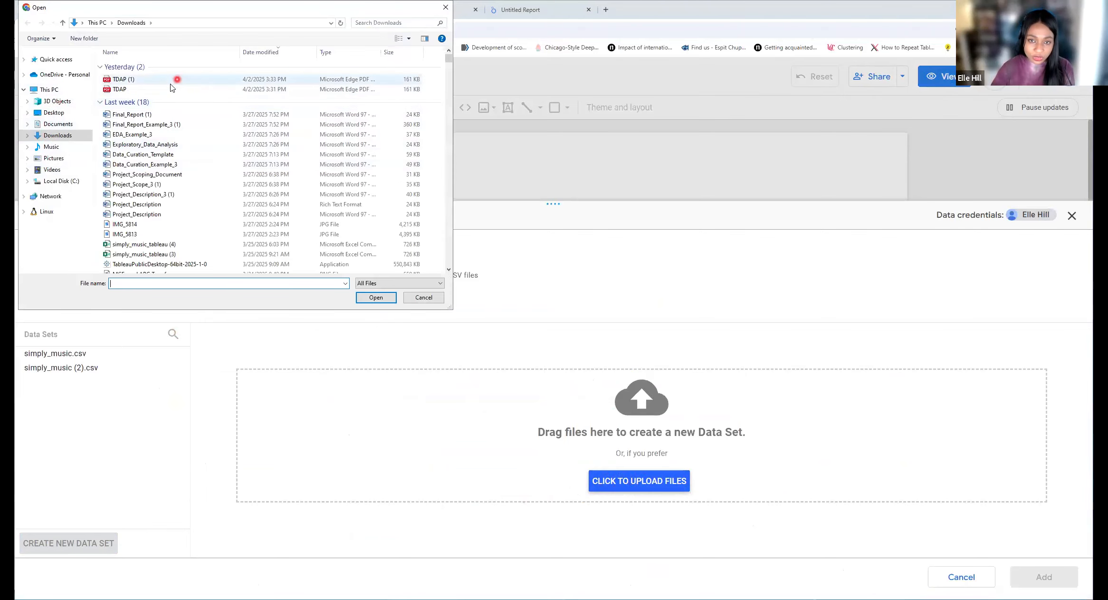
scroll(140, 167, "down", 2)
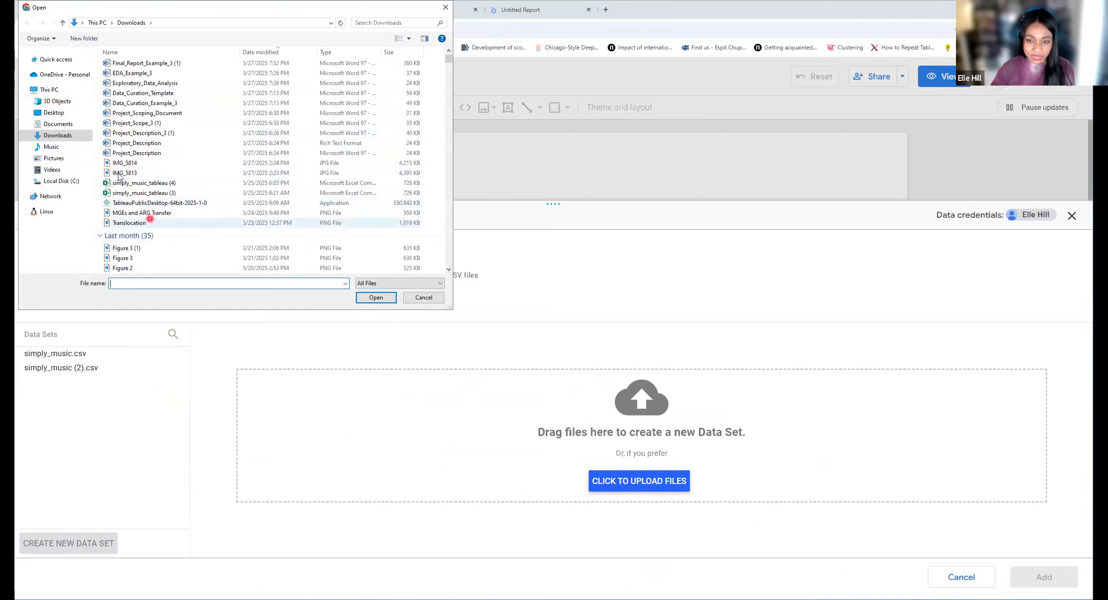
scroll(157, 193, "up", 2)
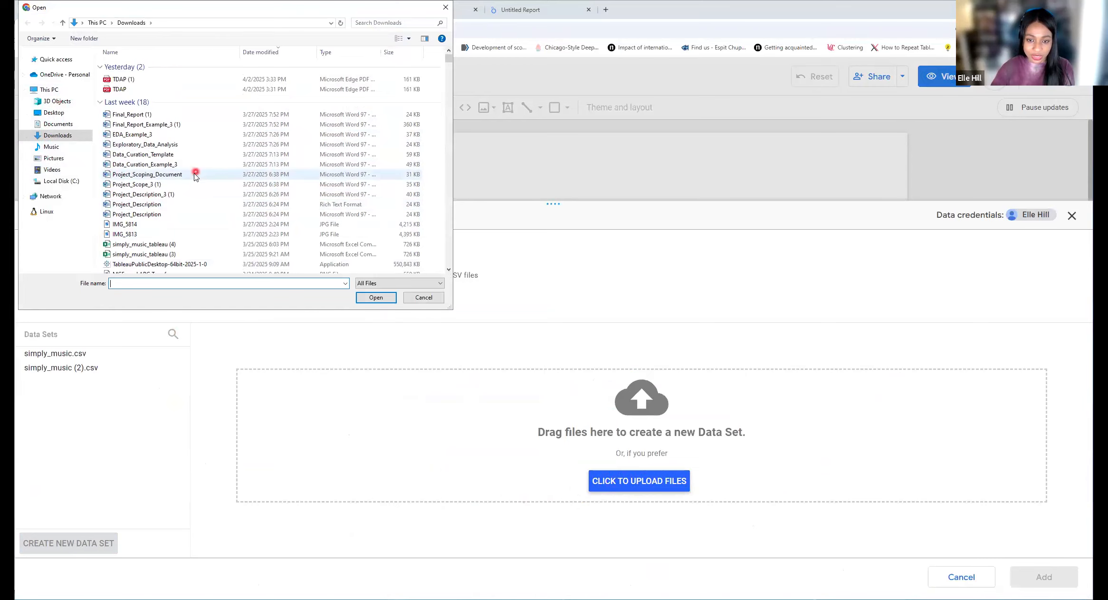
scroll(192, 183, "down", 6)
scroll(157, 214, "up", 6)
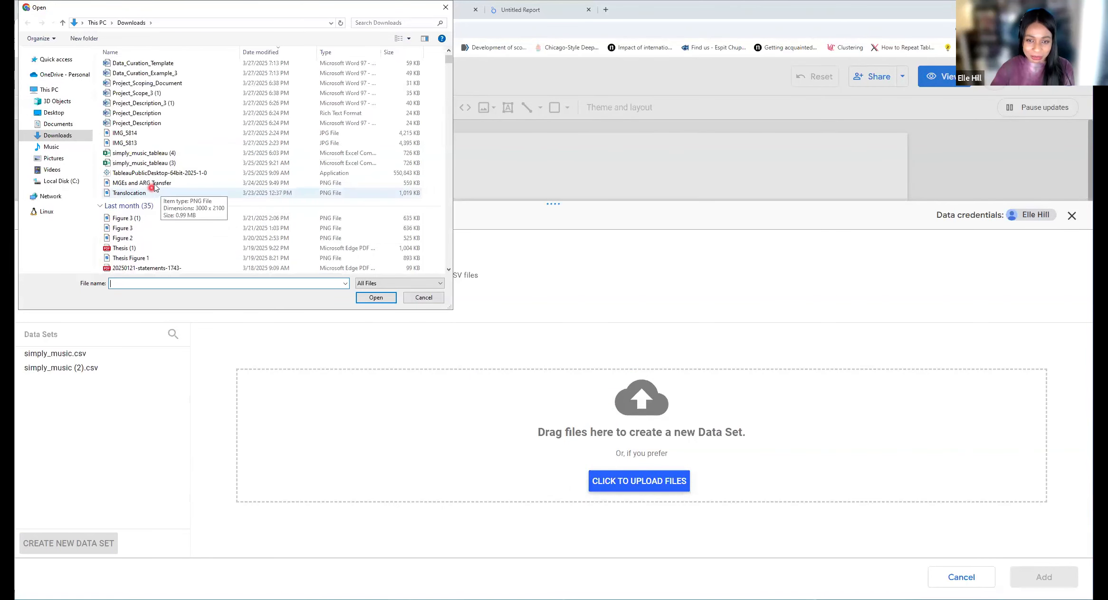
left_click(137, 245)
left_click(376, 298)
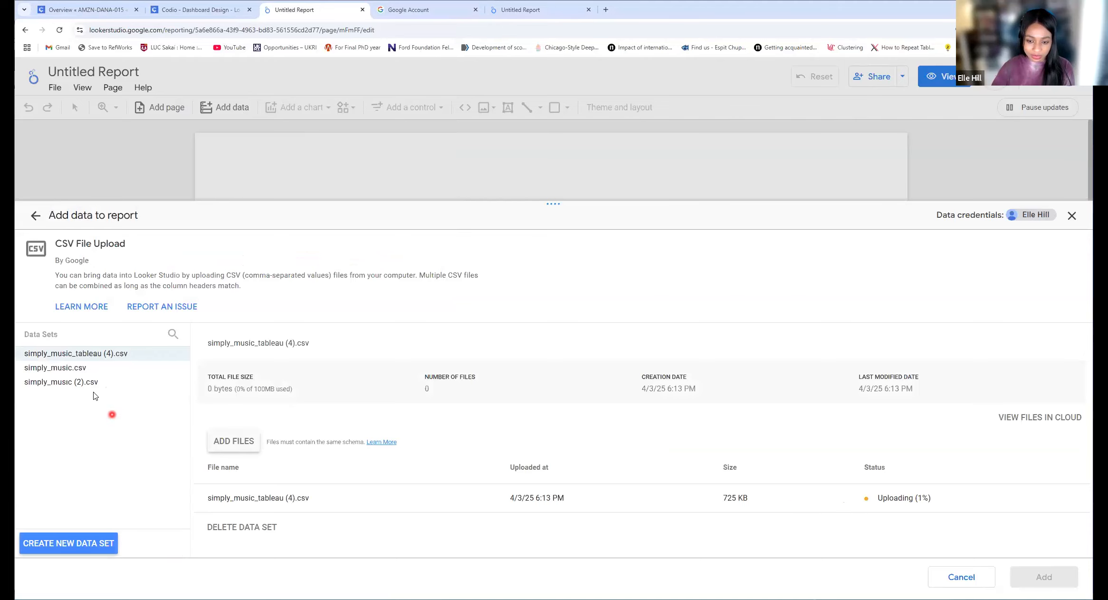
- Select the existing simply_music (2).csv data set instead and add it to the report
left_click(88, 369)
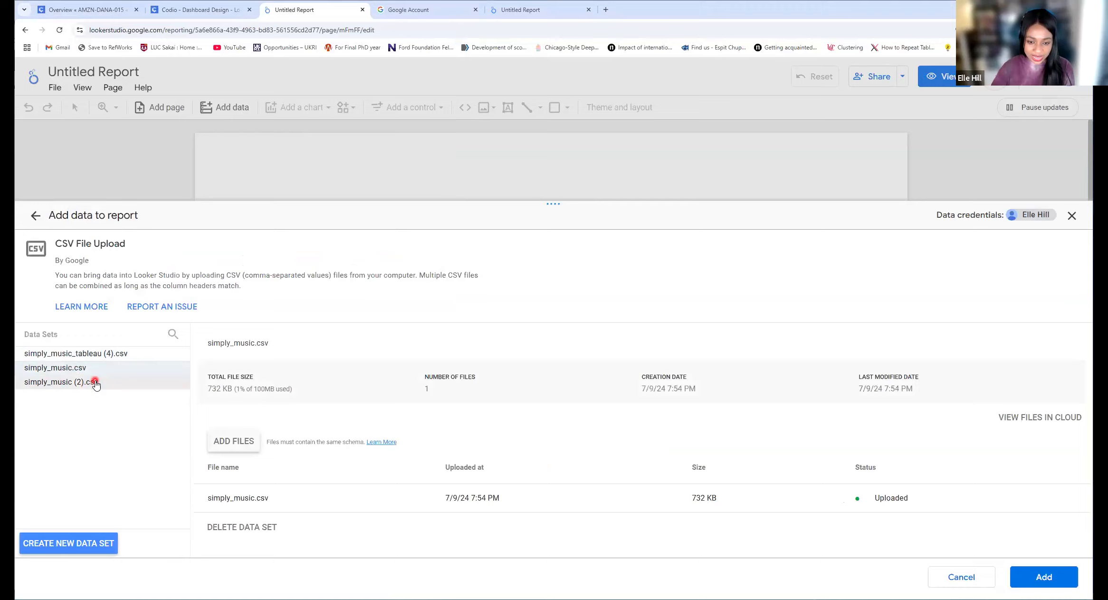
left_click(91, 381)
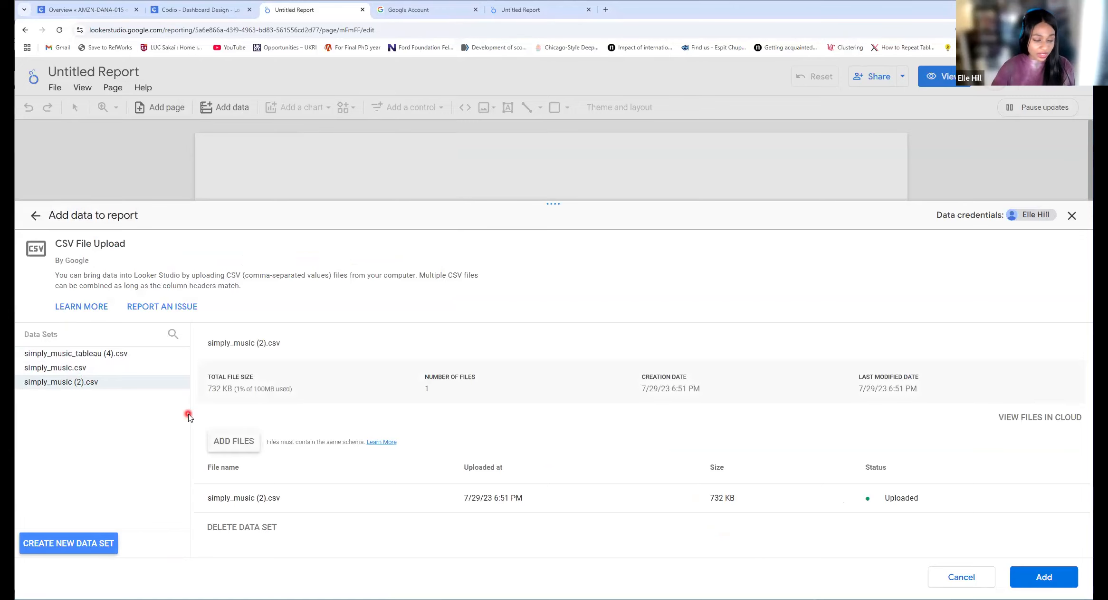
left_click(1041, 583)
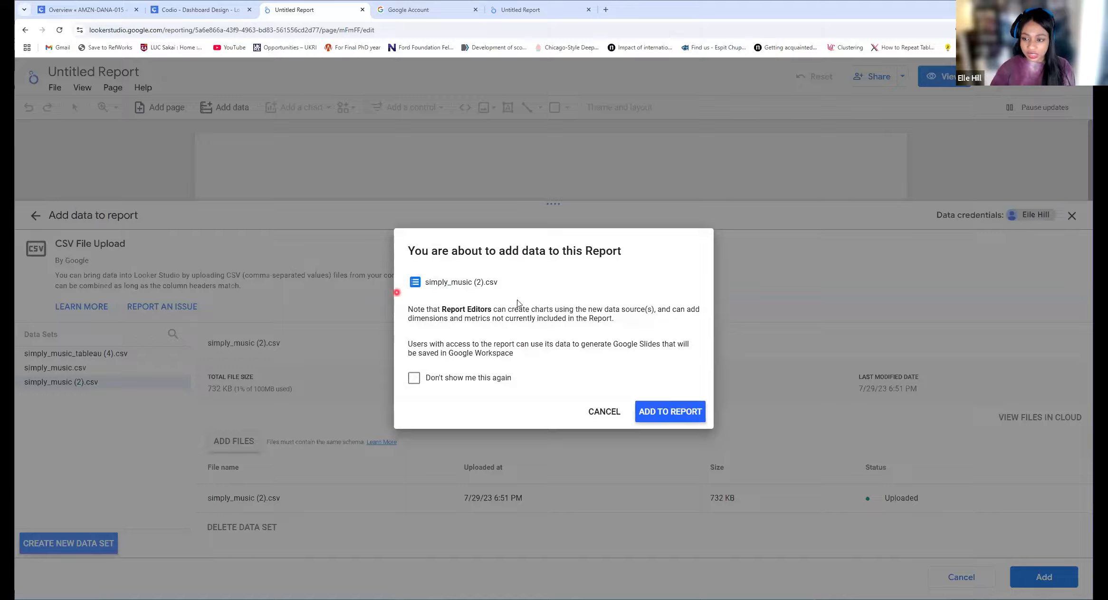
left_click(665, 412)
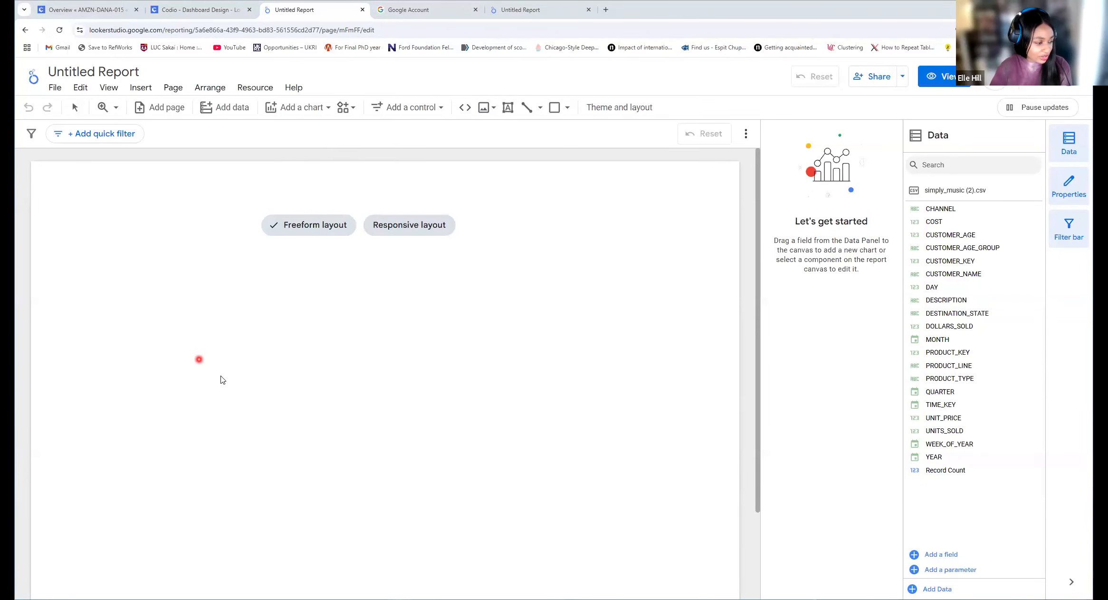
scroll(657, 286, "down", 1)
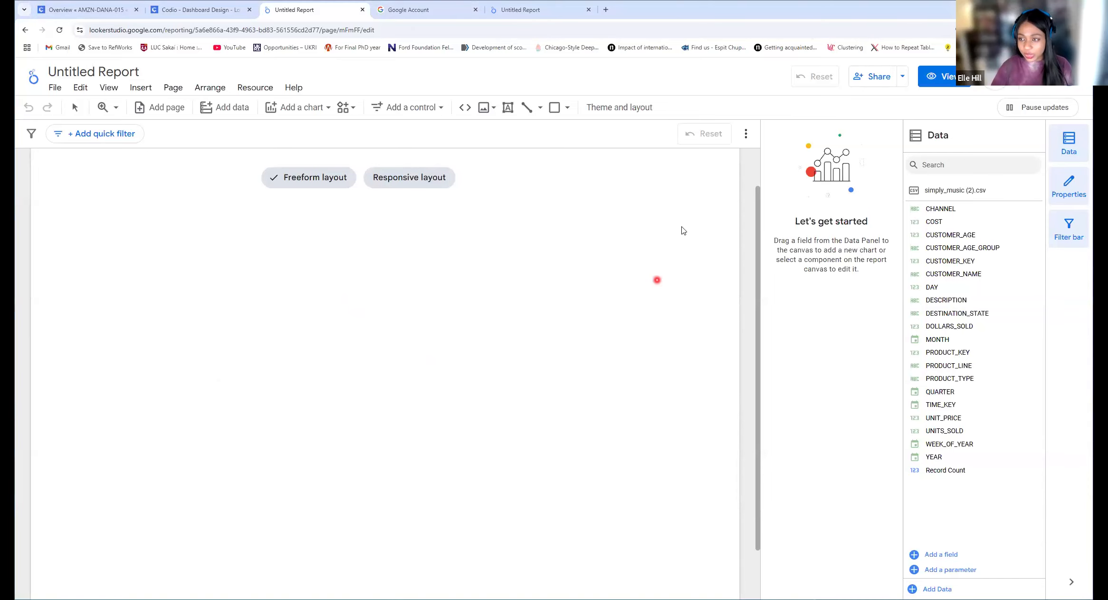
- Switch to the Codio guide and examine the planned general layout and the Bird's-eye-view and Detailed view page arrangements
left_click(201, 15)
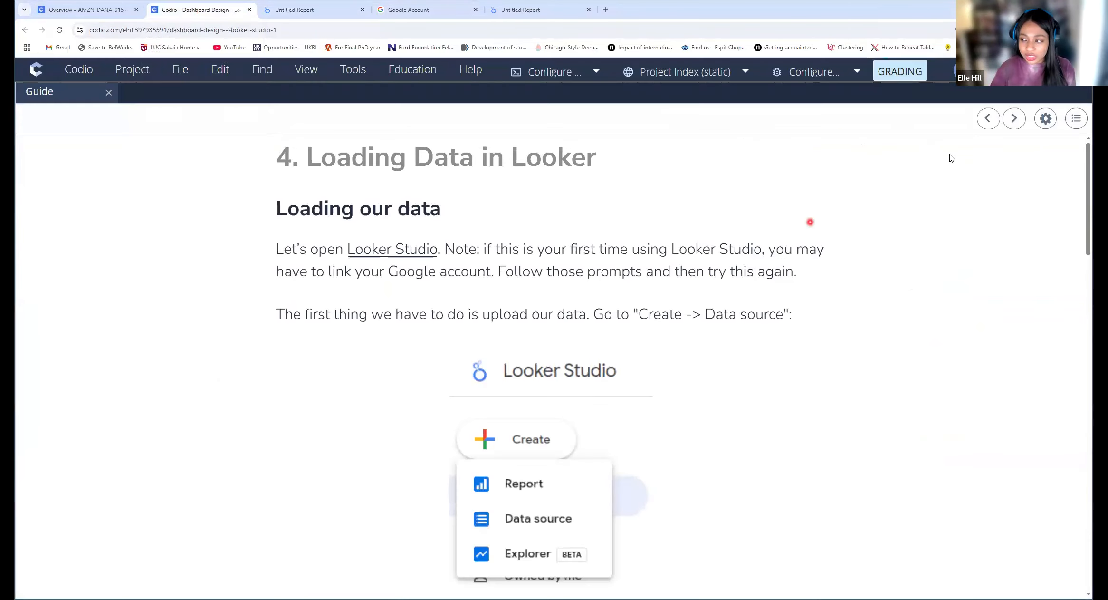
left_click(987, 119)
scroll(933, 359, "down", 4)
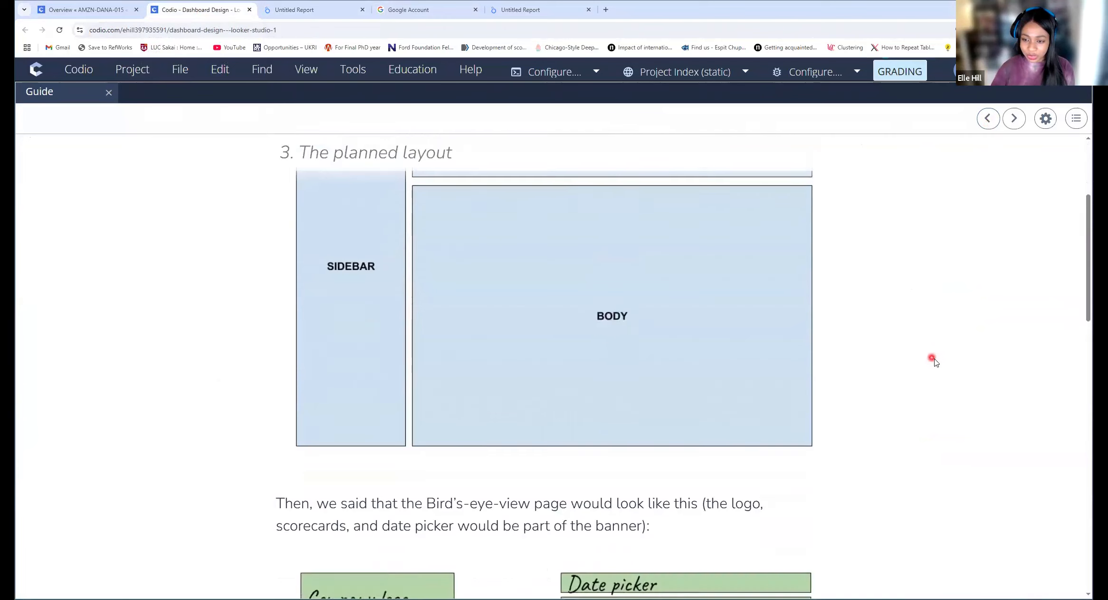
scroll(933, 361, "up", 3)
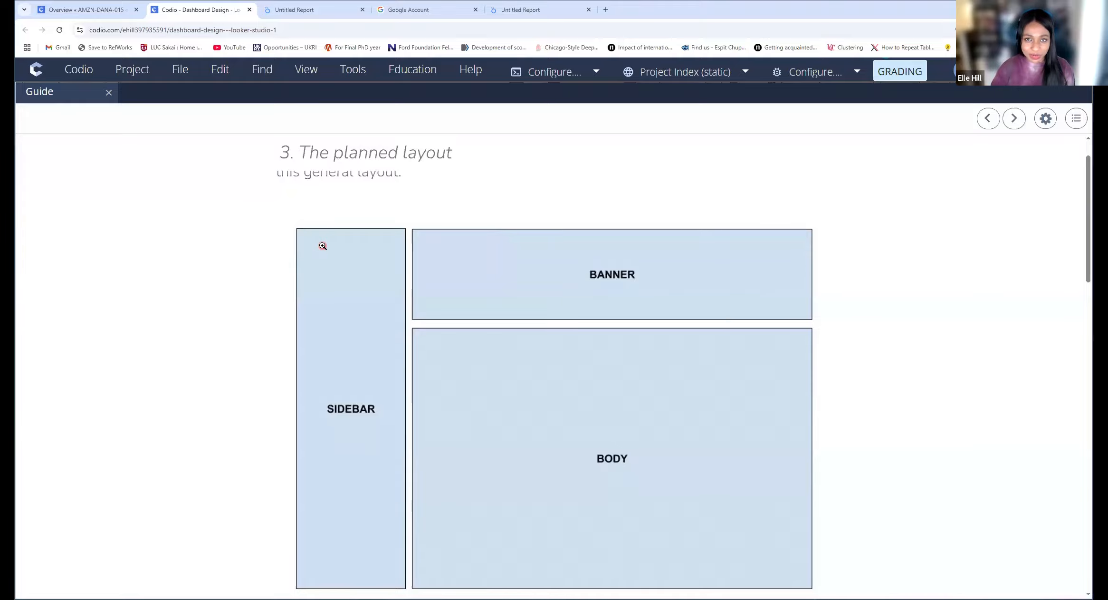
scroll(689, 267, "down", 8)
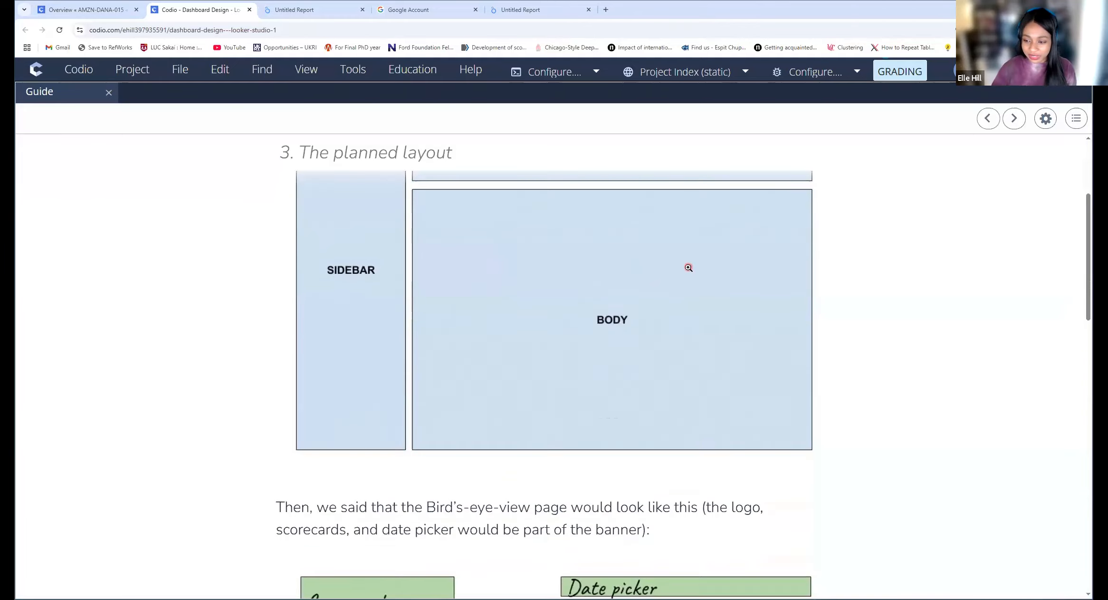
scroll(689, 268, "down", 2)
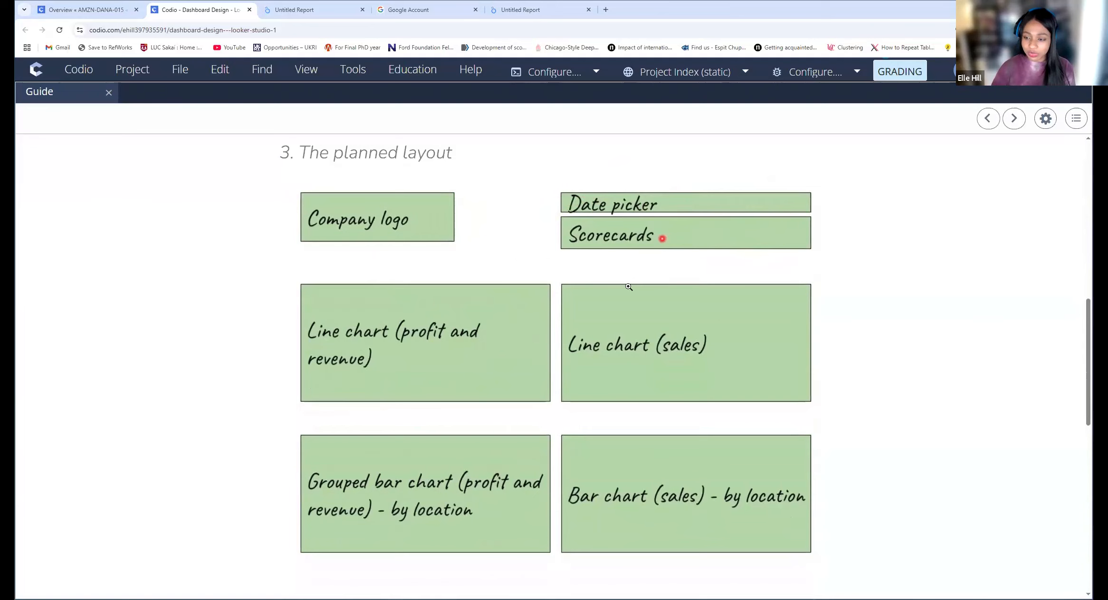
scroll(629, 286, "down", 1)
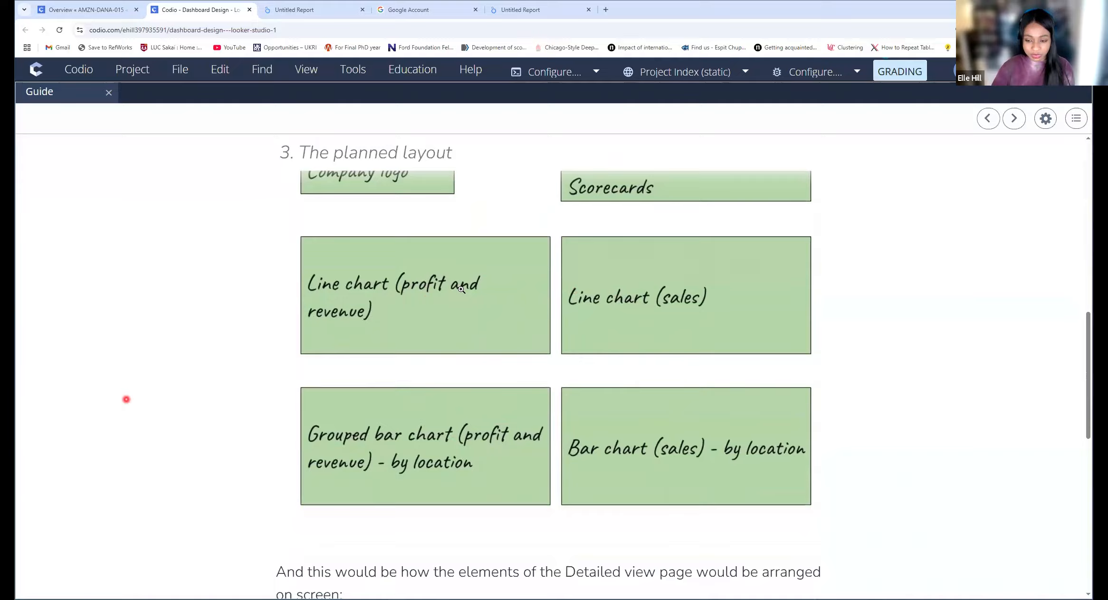
scroll(512, 235, "up", 2)
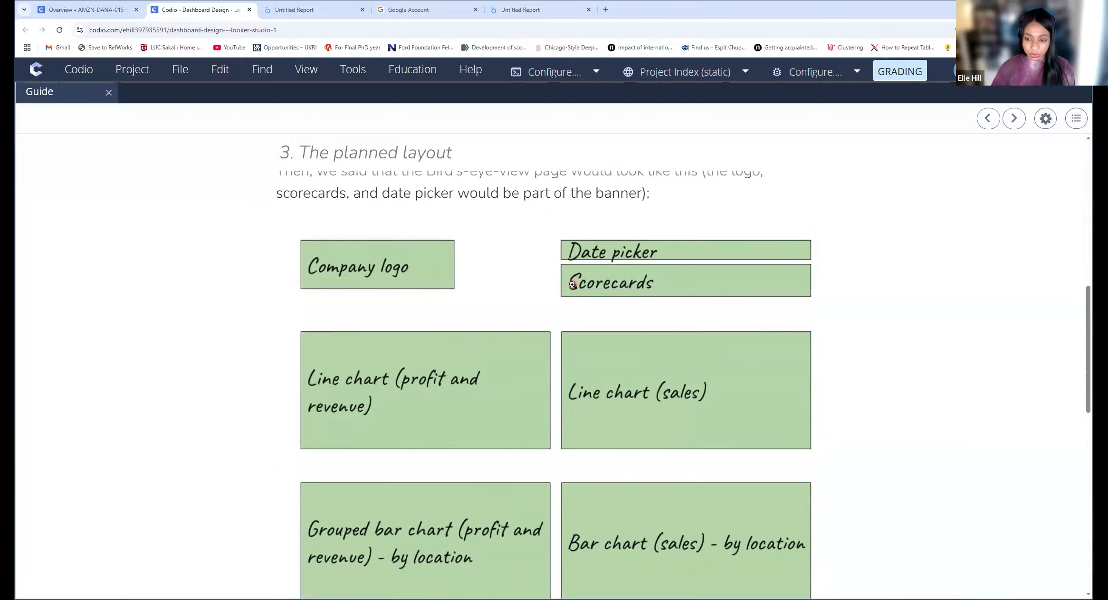
scroll(567, 288, "down", 4)
scroll(566, 287, "down", 7)
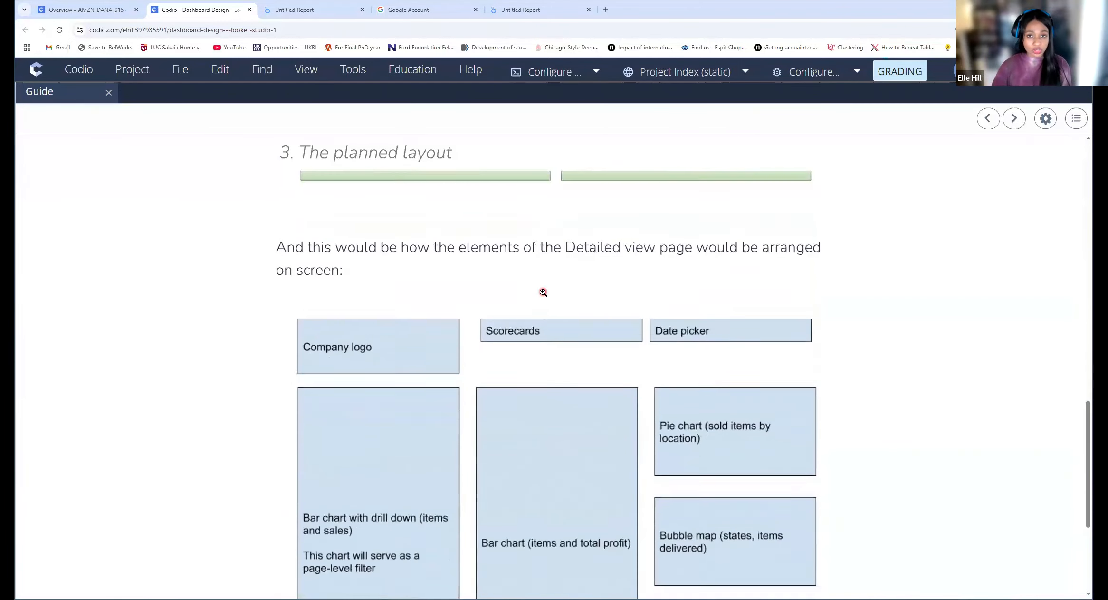
scroll(549, 291, "down", 1)
scroll(449, 288, "up", 1)
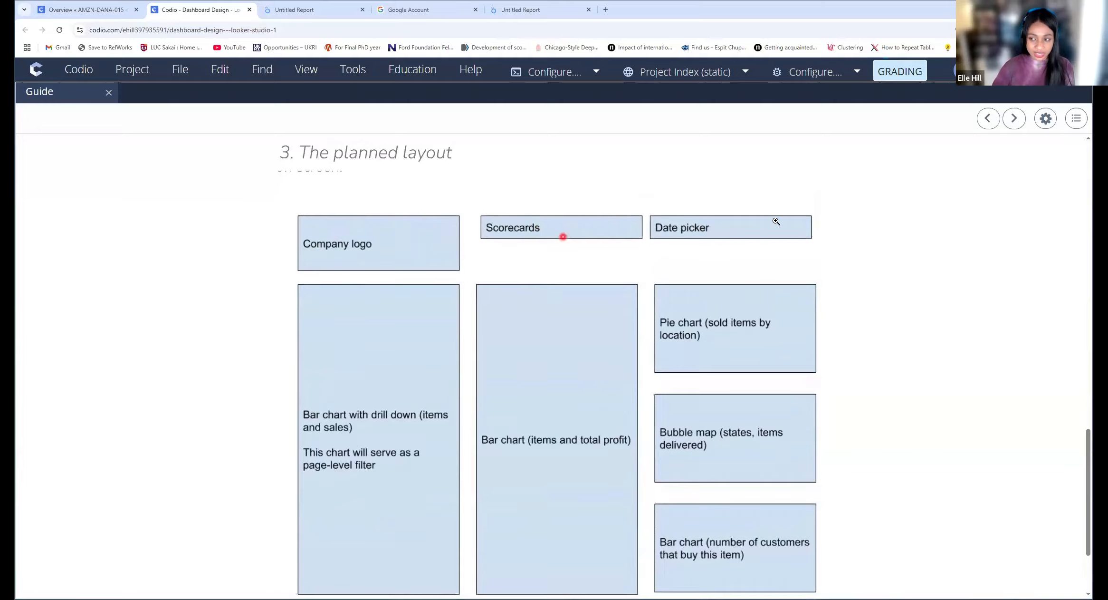
scroll(625, 333, "down", 1)
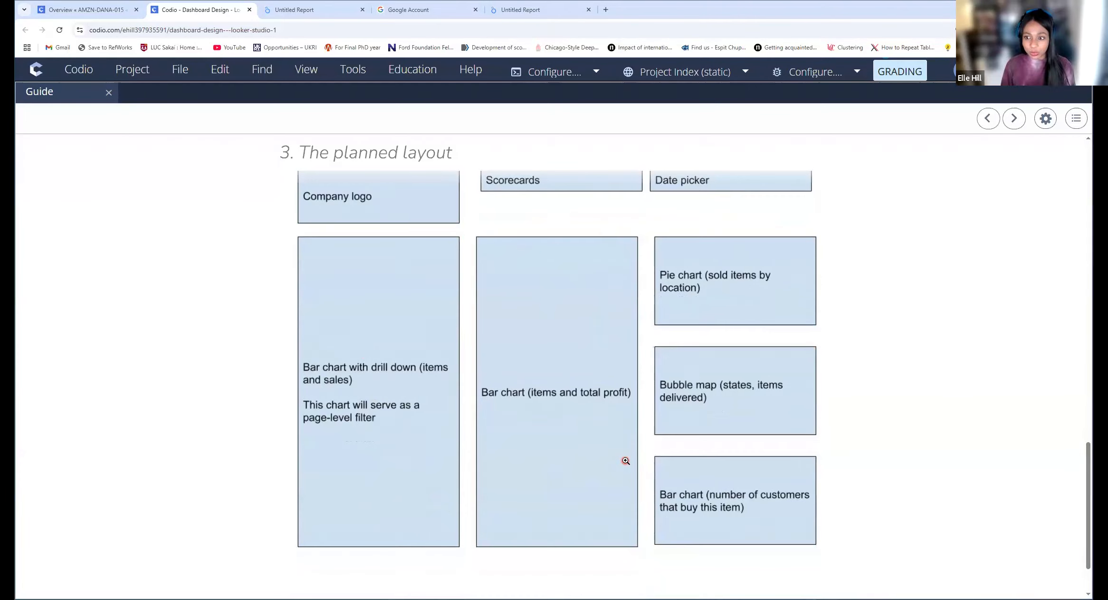
- Advance the guide to section 5, Creating Pages, and switch back to the Looker Studio report
left_click(1016, 120)
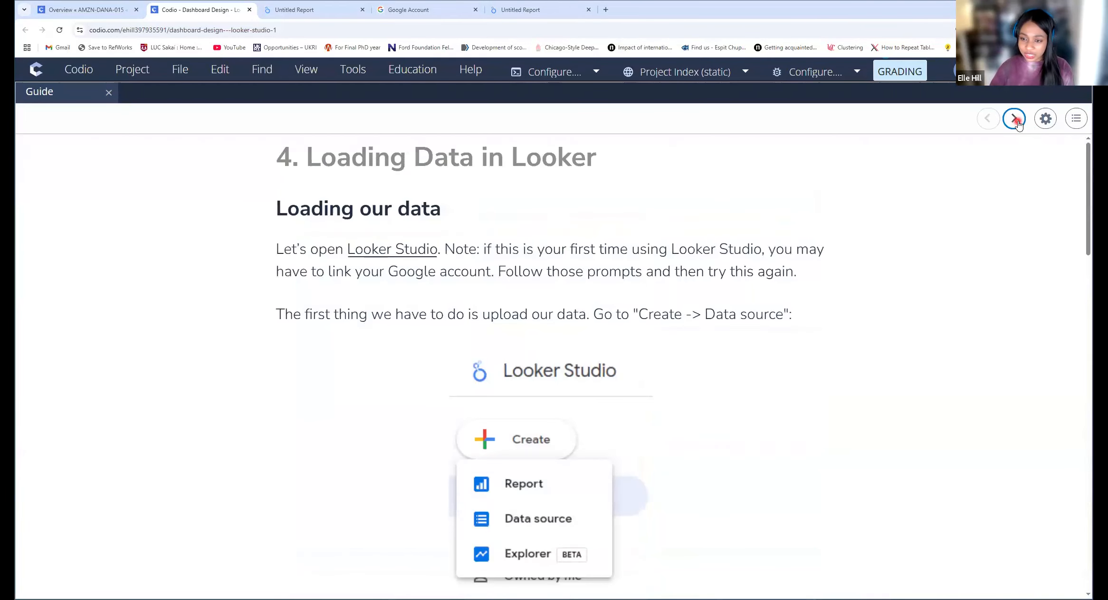
left_click(1014, 118)
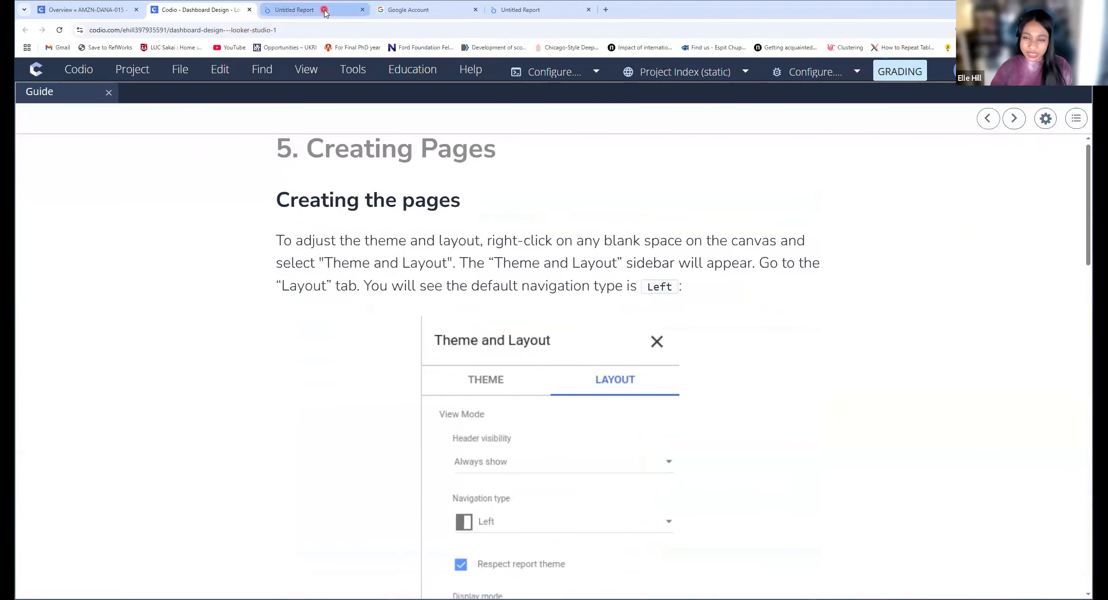
left_click(304, 10)
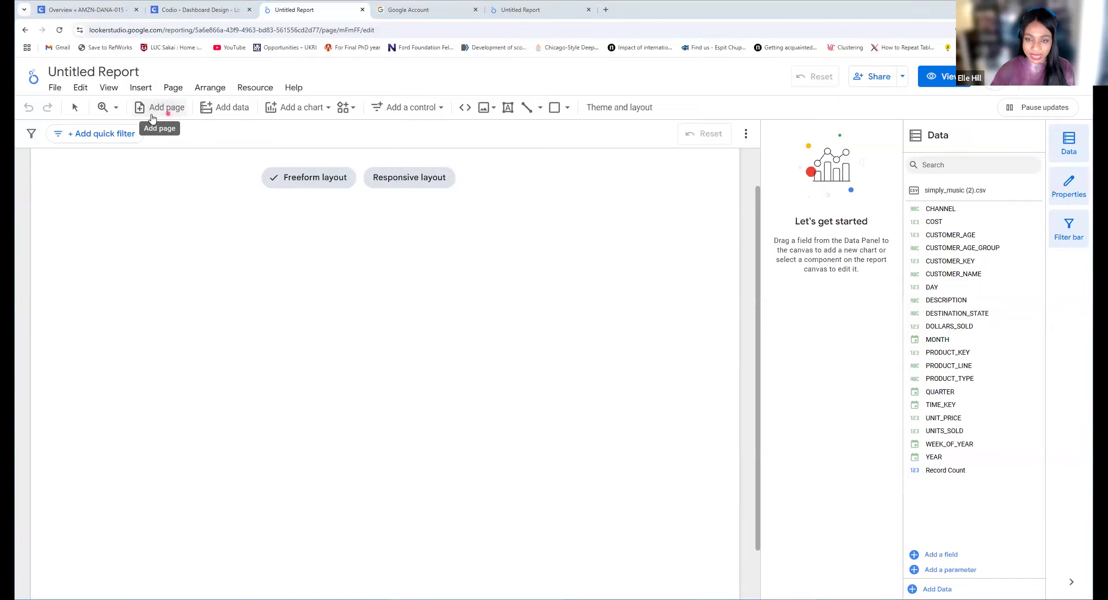
- Add a second page to the report and switch between the two pages, ending on page 1
left_click(179, 91)
left_click(237, 112)
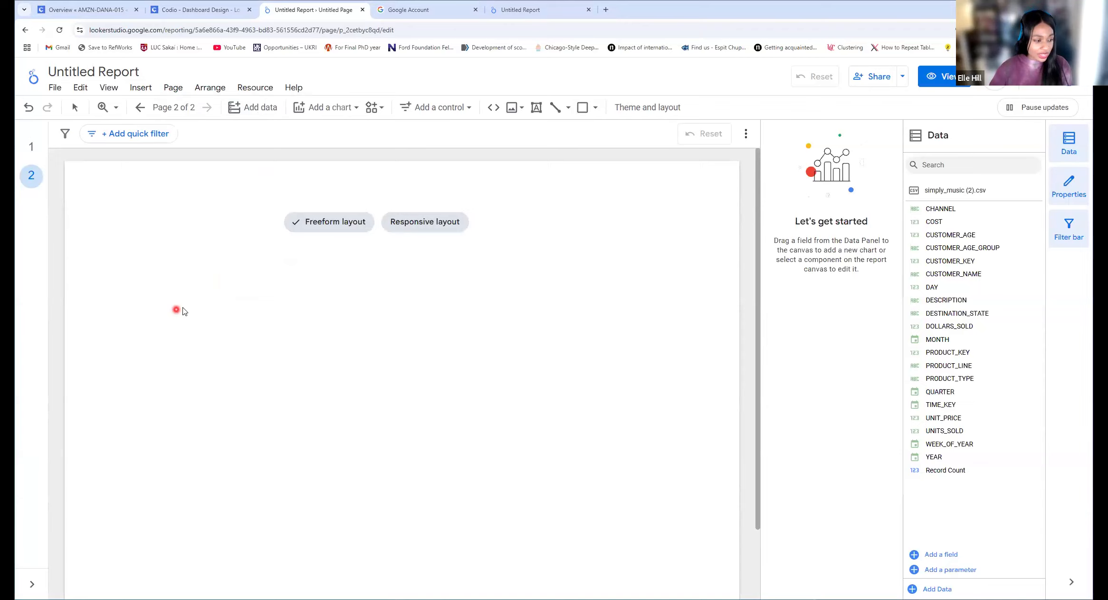
left_click(31, 147)
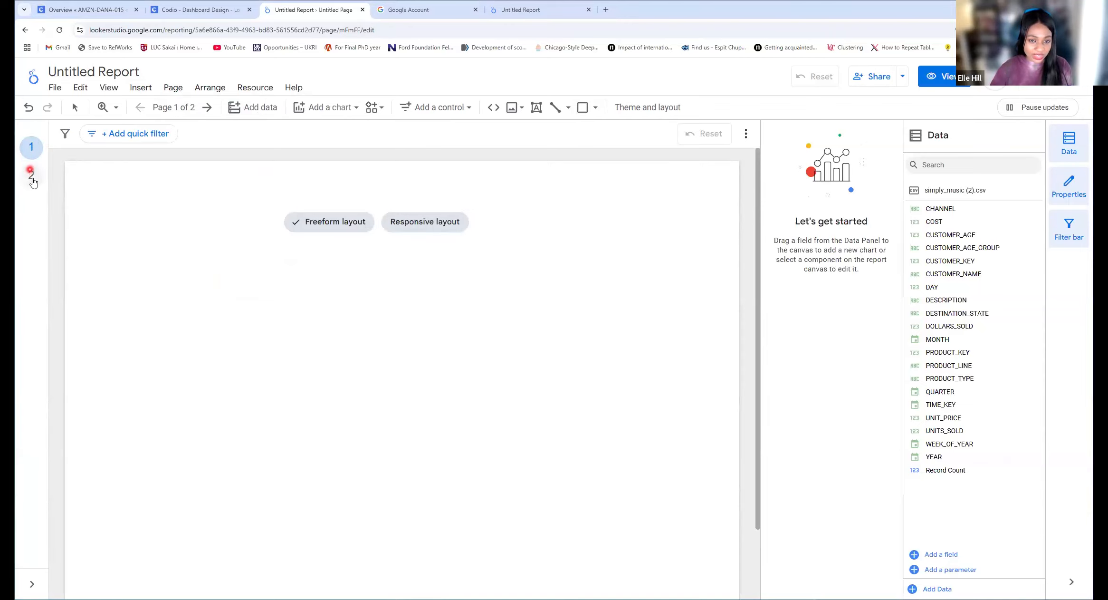
left_click(31, 177)
left_click(32, 148)
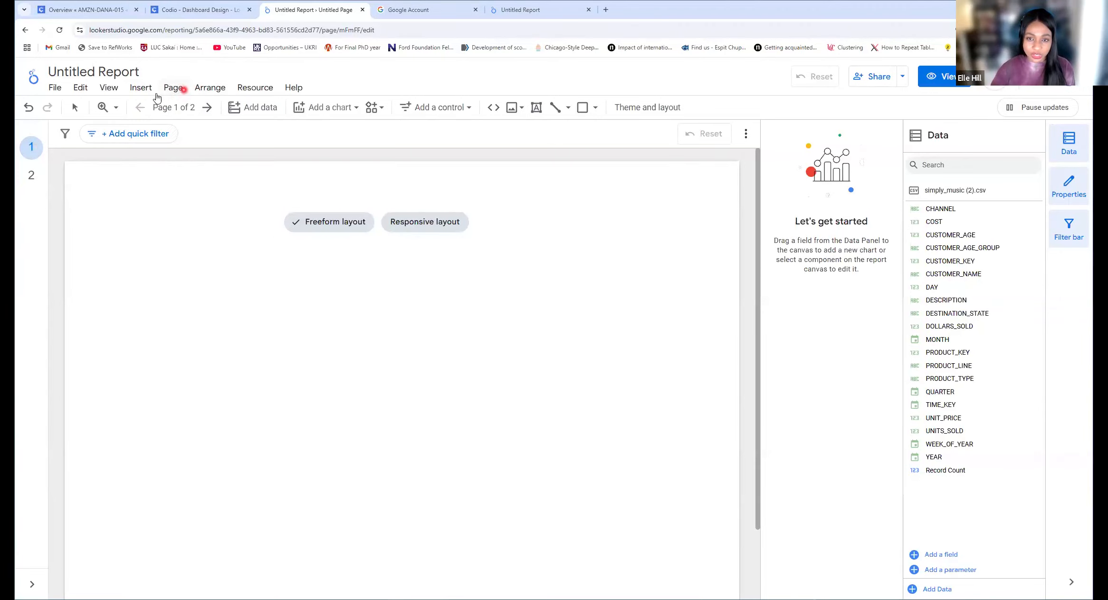
- Bring up the list of report pages and rename the first untitled page as Bird's Eye View
left_click(173, 89)
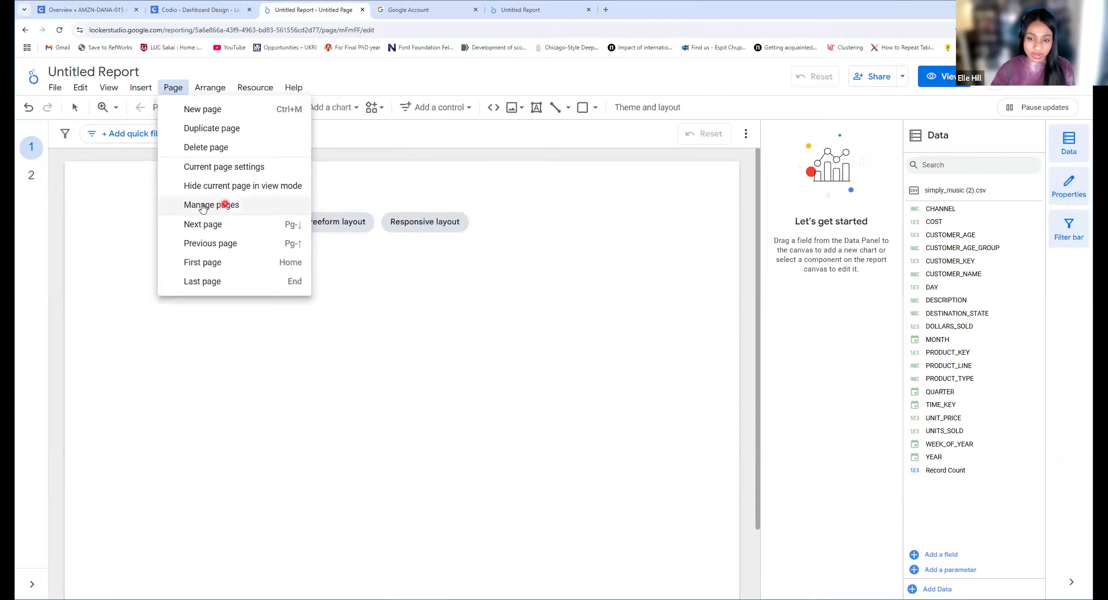
left_click(239, 206)
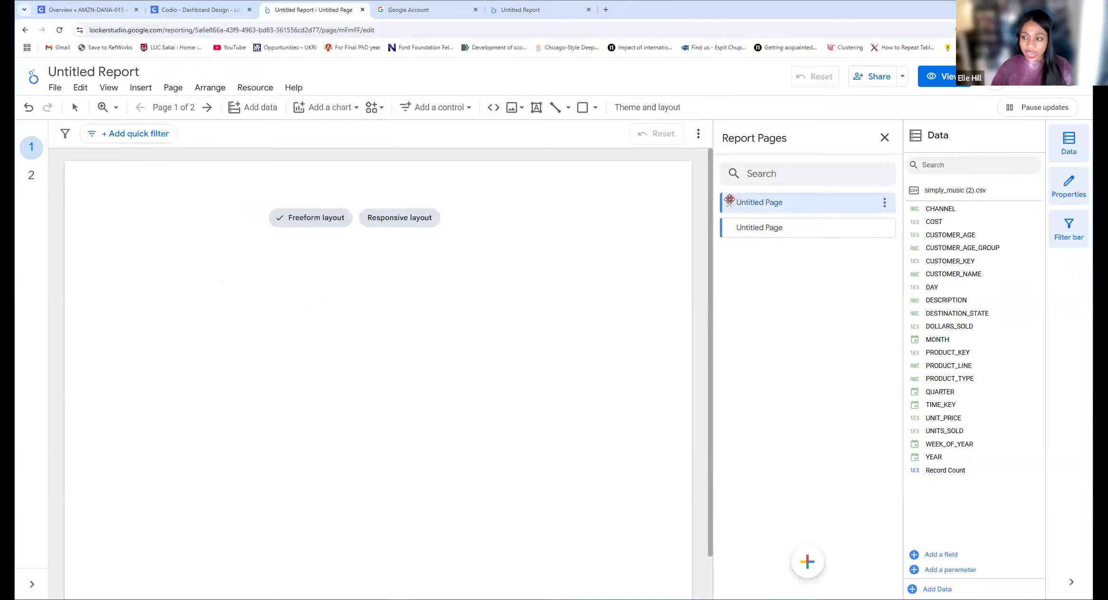
left_click(735, 228)
left_click_drag(729, 199, 741, 232)
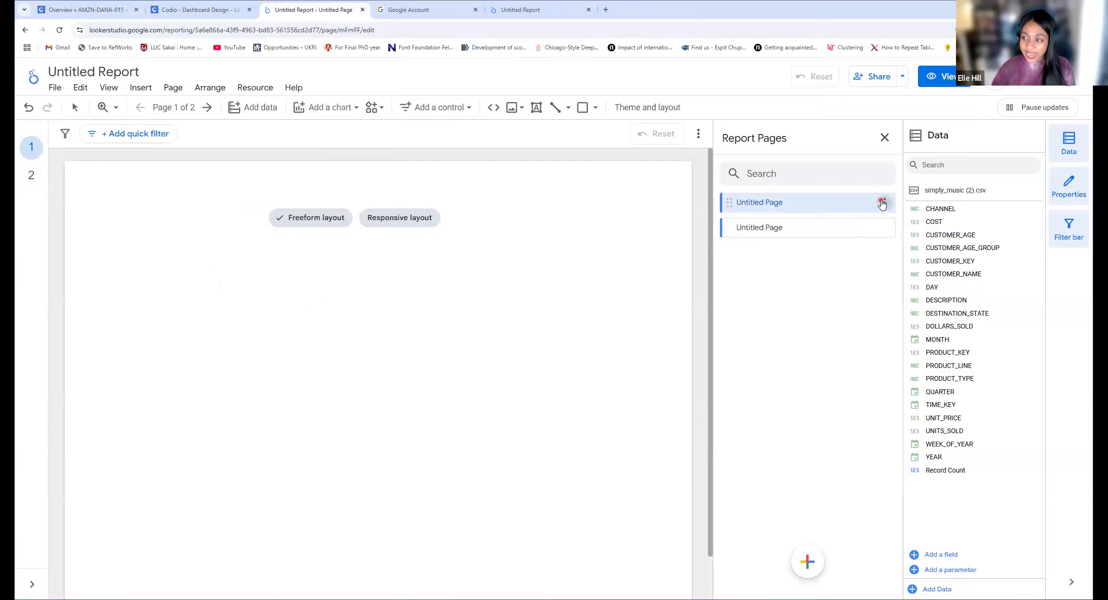
left_click(882, 203)
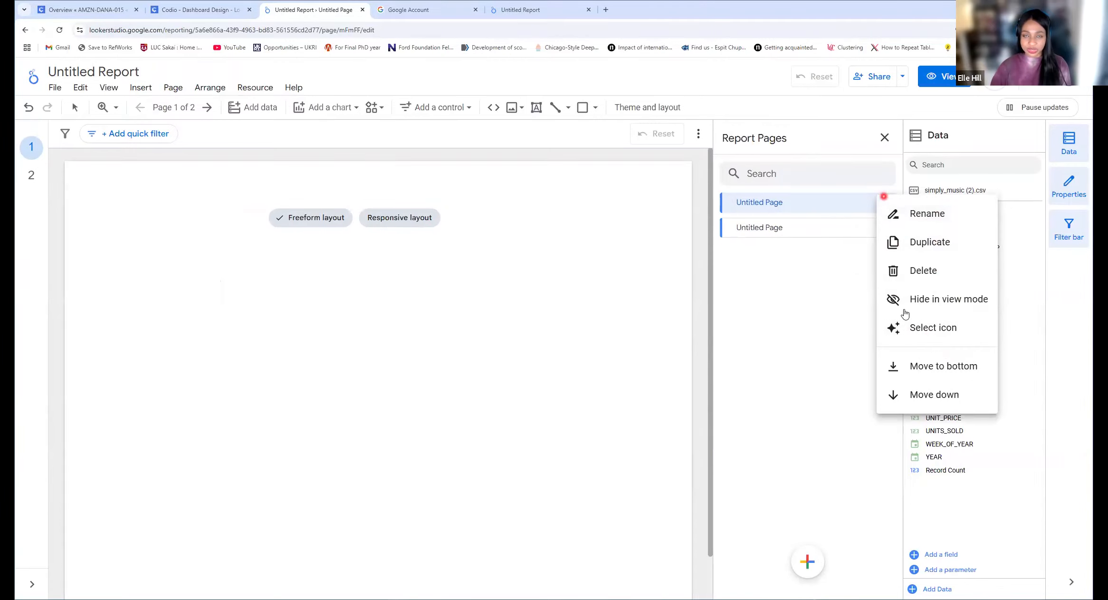
left_click(909, 272)
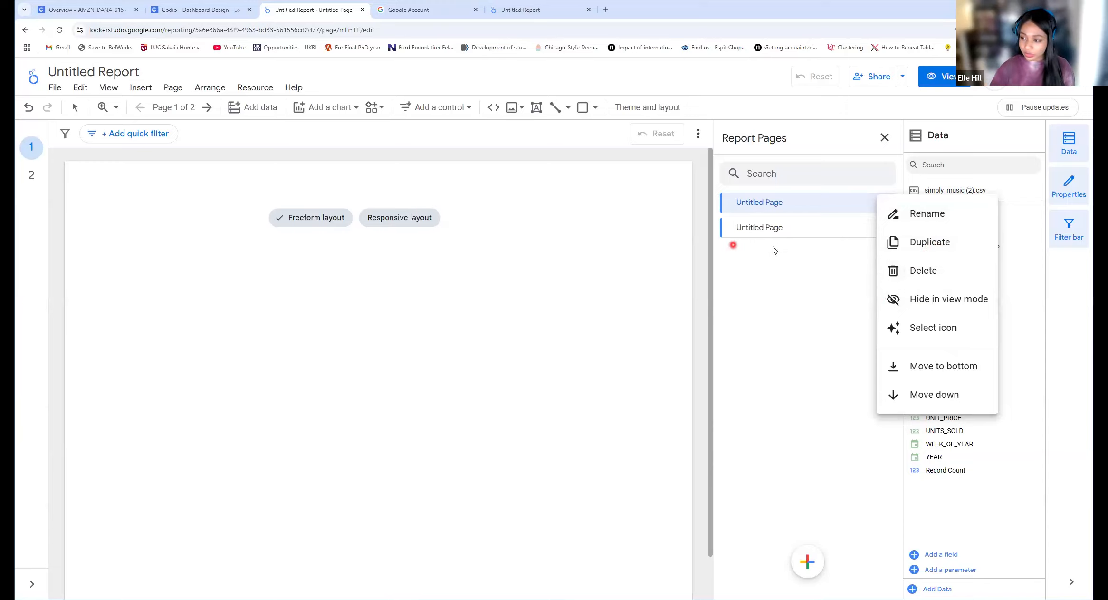
left_click(765, 202)
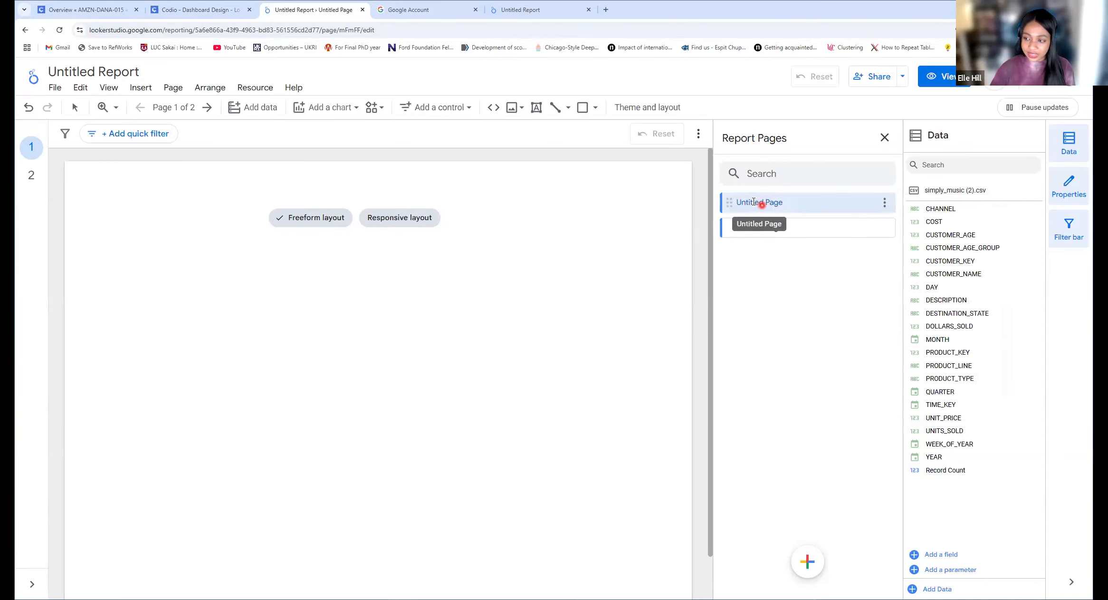
left_click(883, 203)
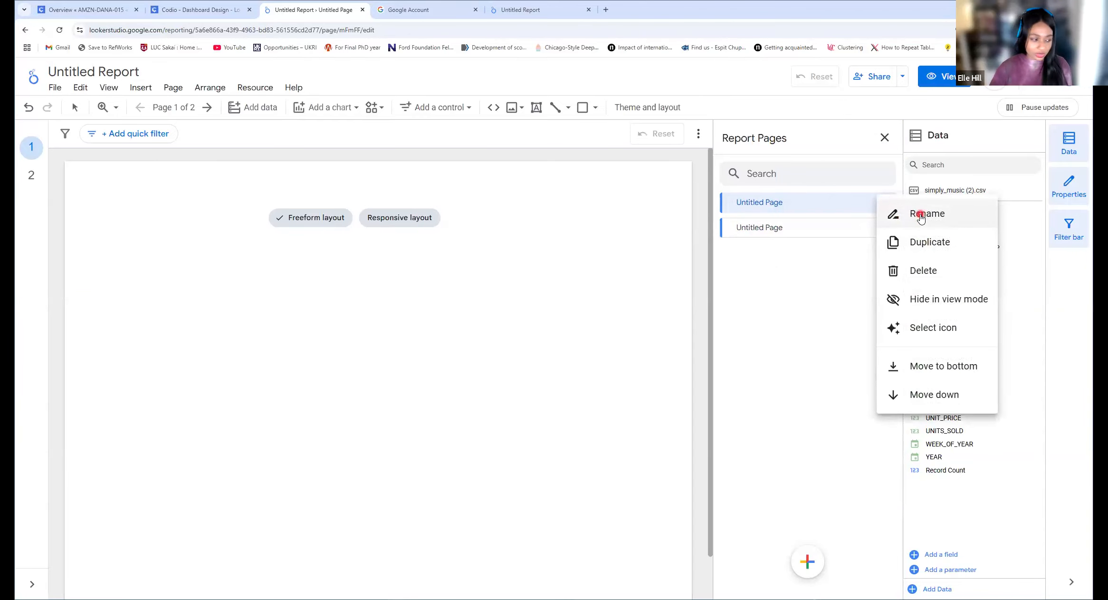
left_click(922, 215)
left_click_drag(789, 203, 733, 194)
type("Bird's Eye")
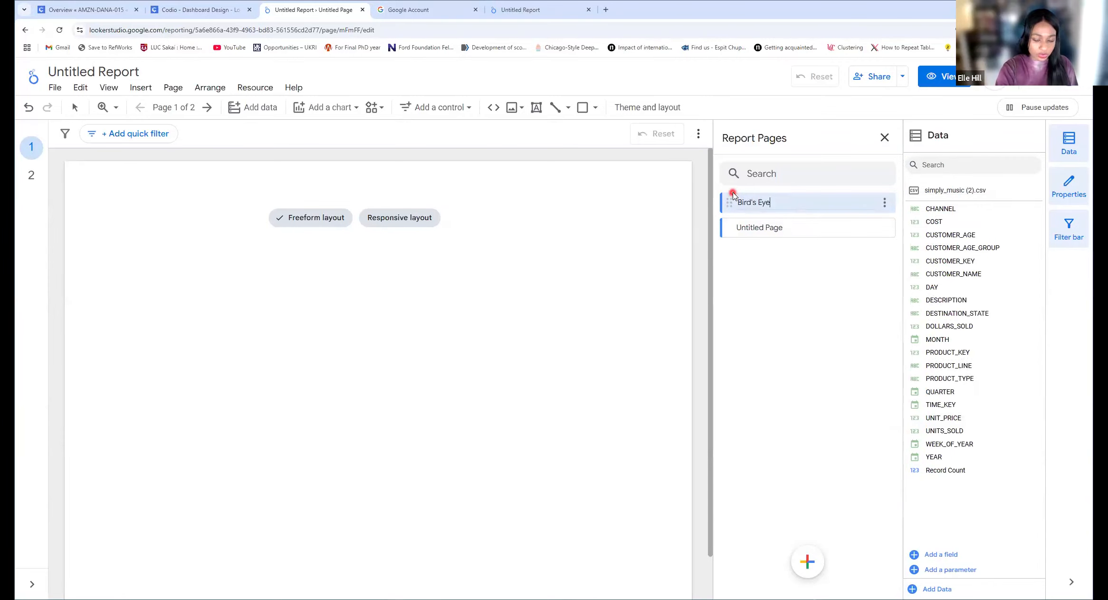
type(" View")
key("Return")
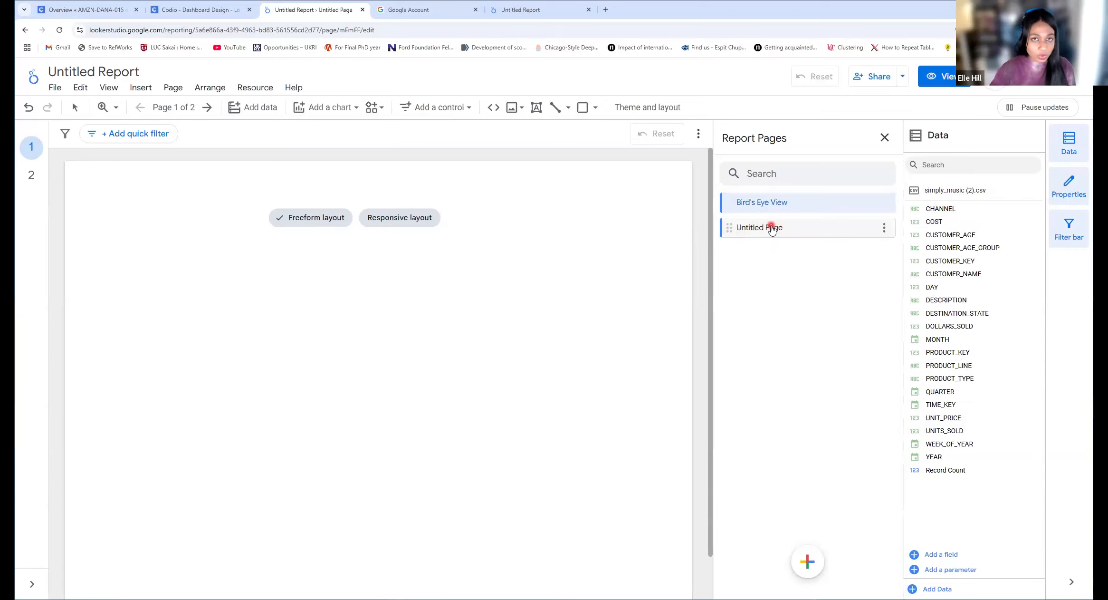
- Rename the second untitled page as Detailed View
left_click(884, 228)
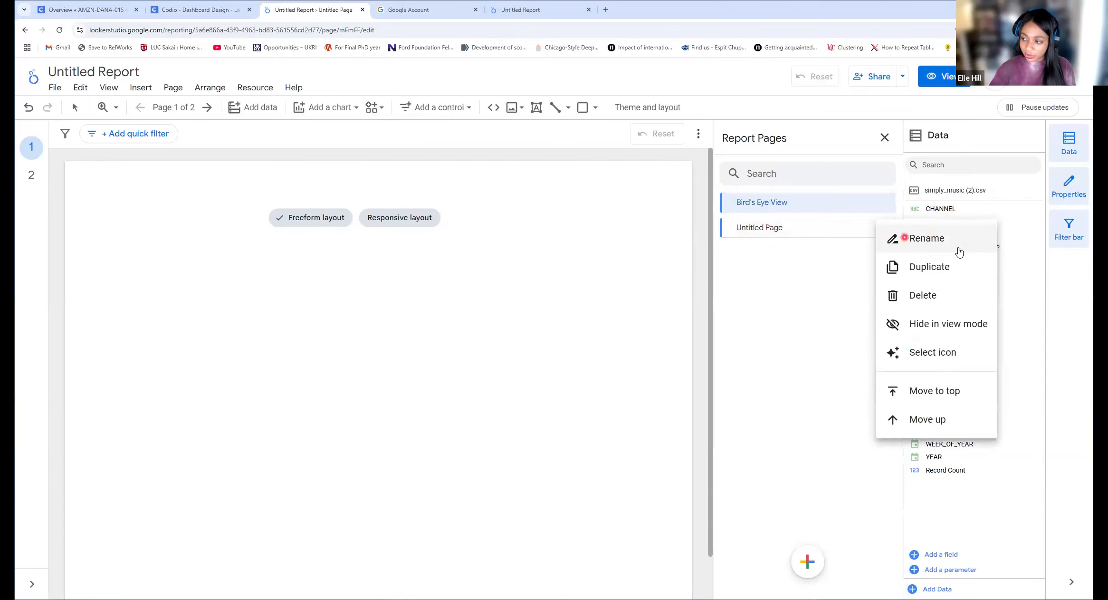
left_click(924, 237)
left_click_drag(782, 227, 718, 226)
type("Detailed View")
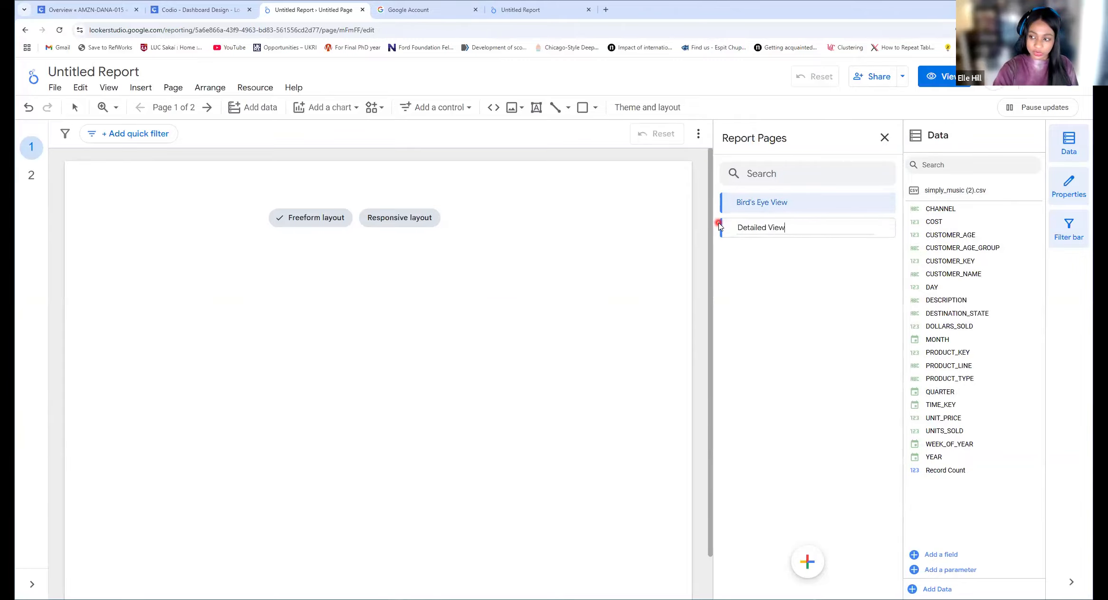
key("Return")
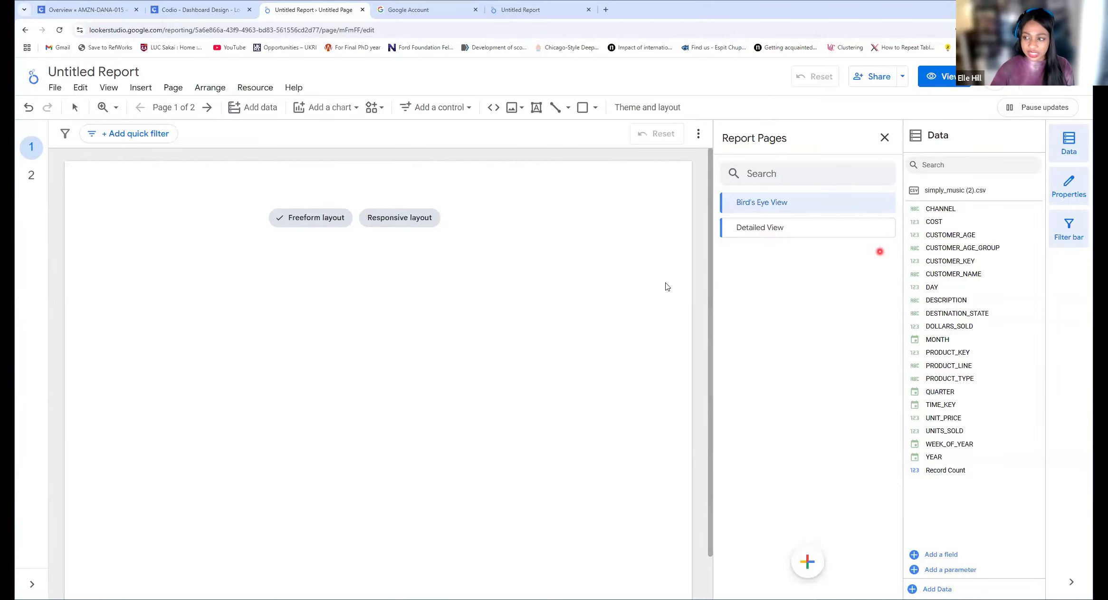
- Reopen the page management list and review the renaming and other options of the Bird's Eye View page
left_click(174, 87)
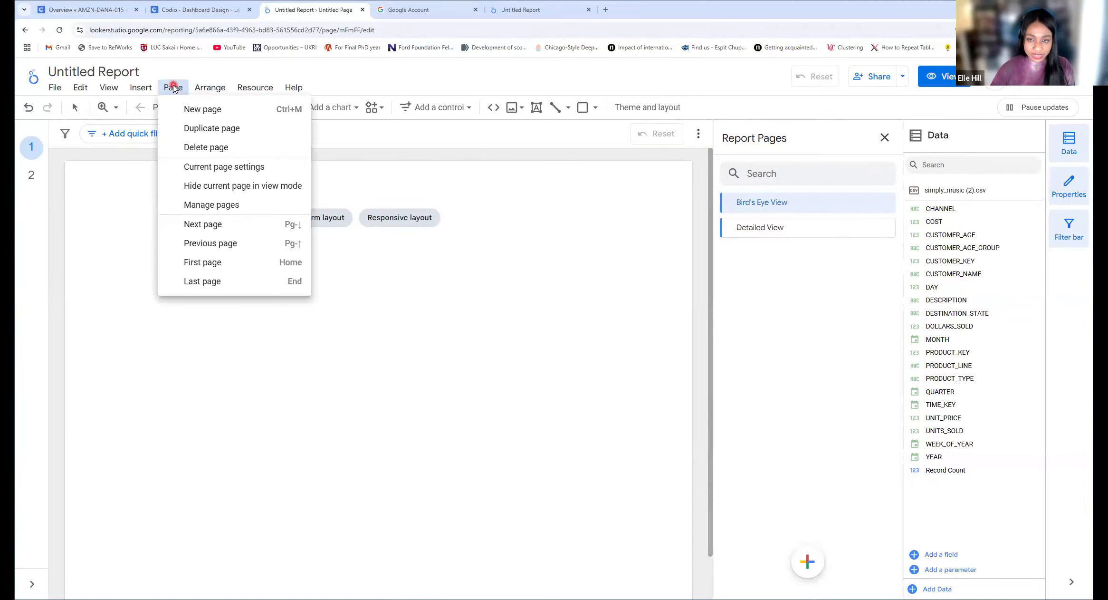
left_click(220, 206)
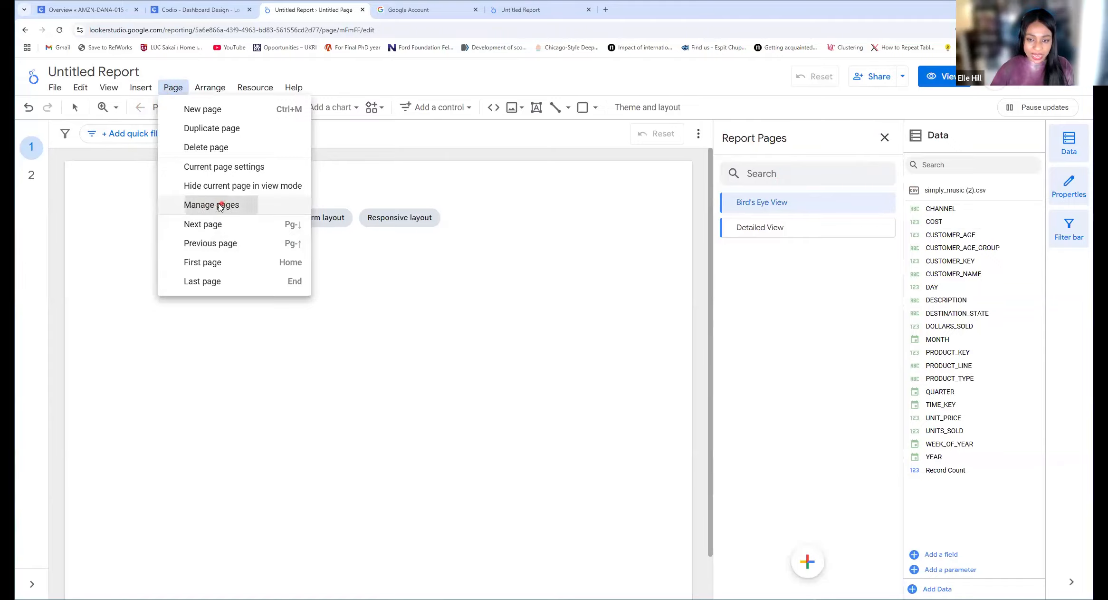
mouse_move(859, 203)
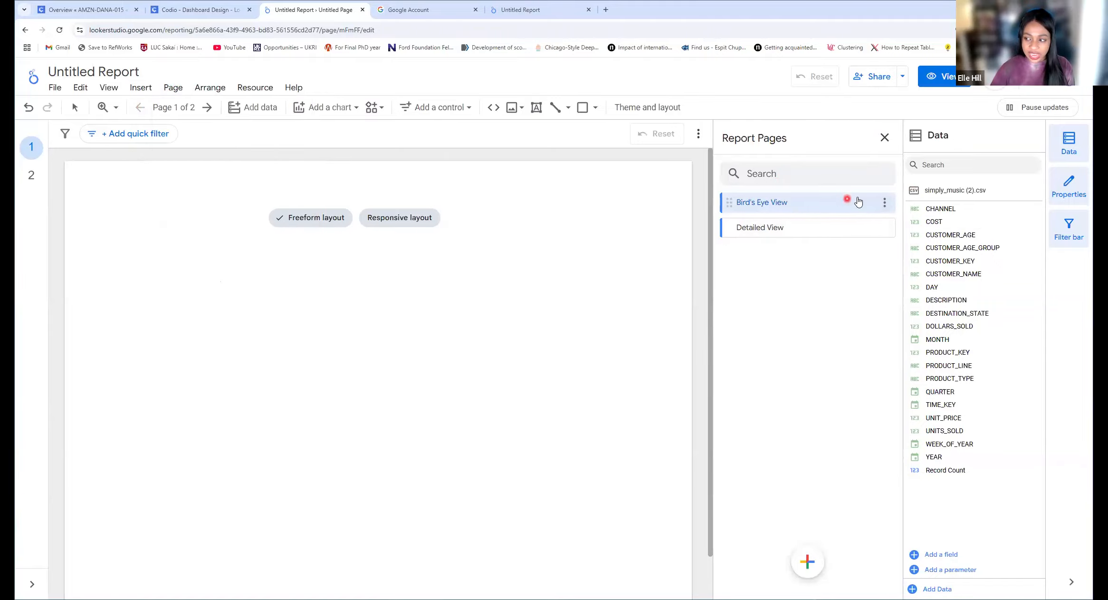
left_click(886, 203)
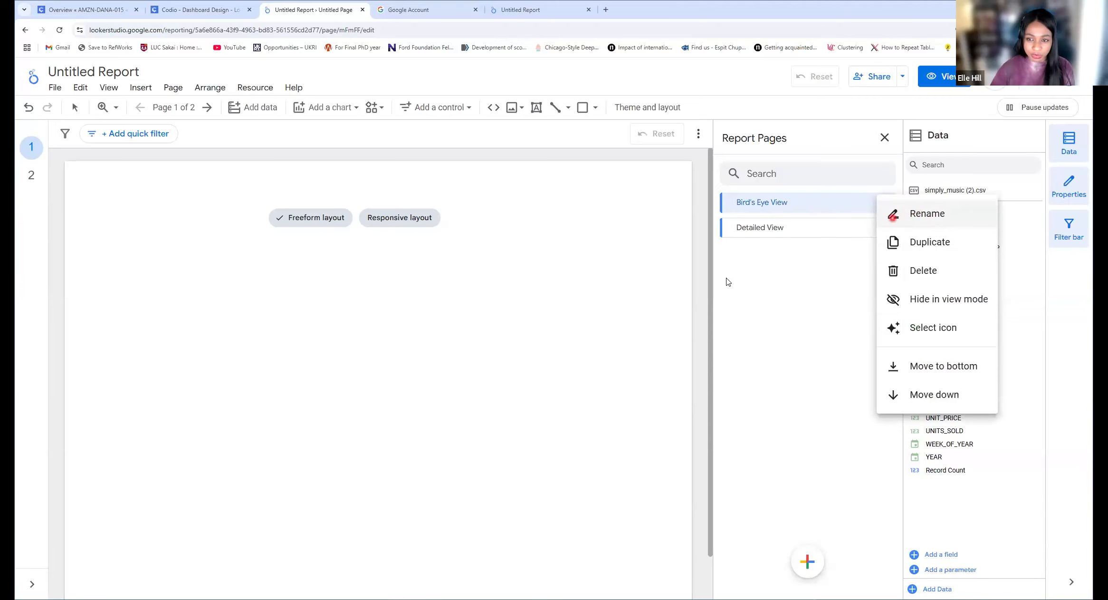
left_click(749, 203)
double_click(749, 202)
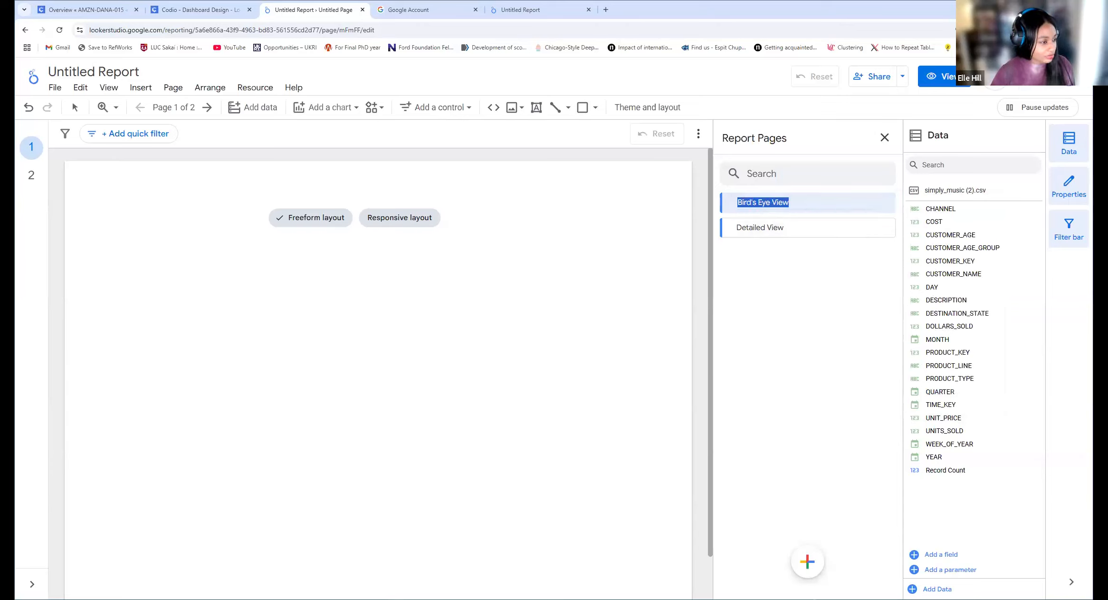
key("Return")
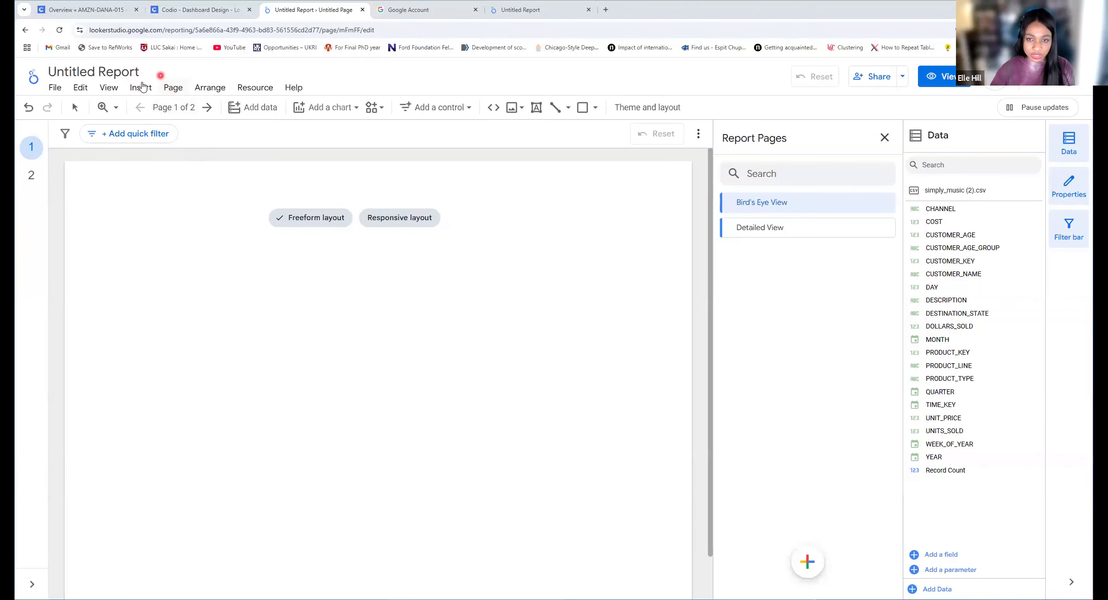
left_click(175, 89)
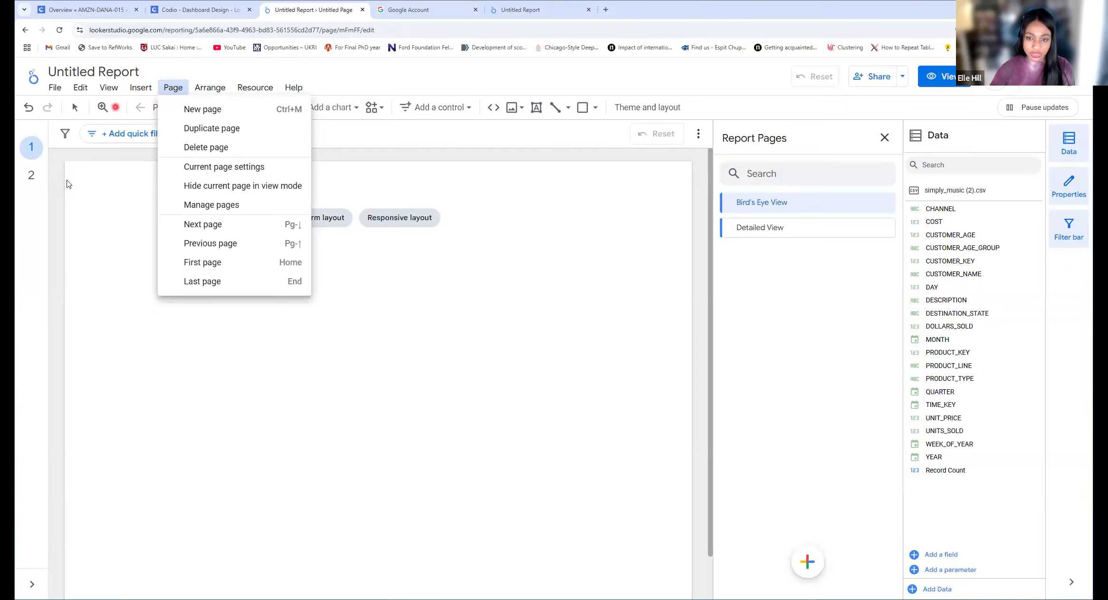
left_click(251, 209)
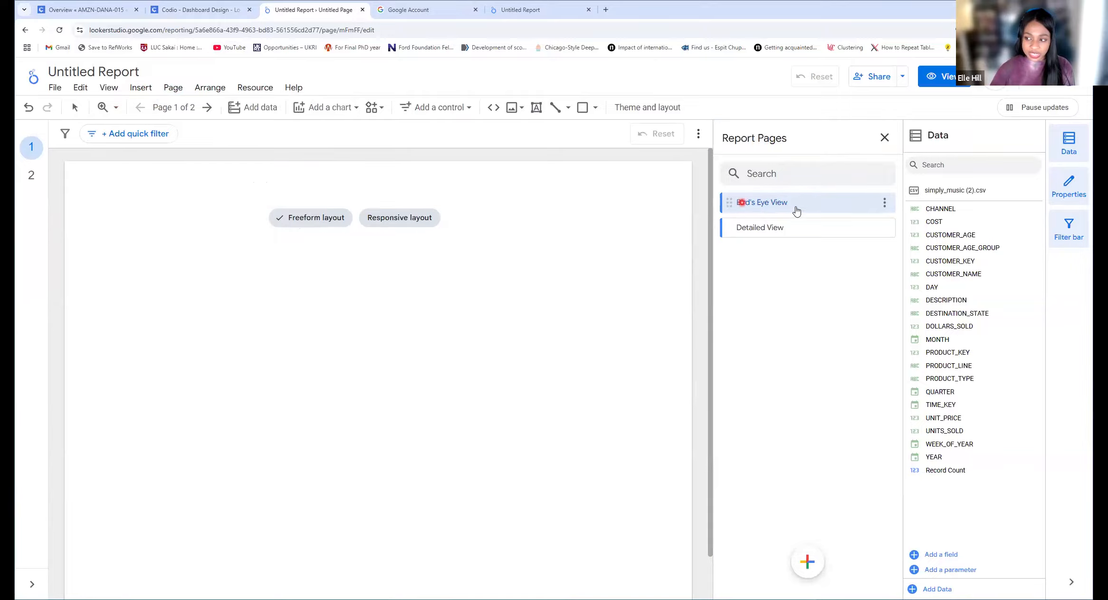
left_click(887, 205)
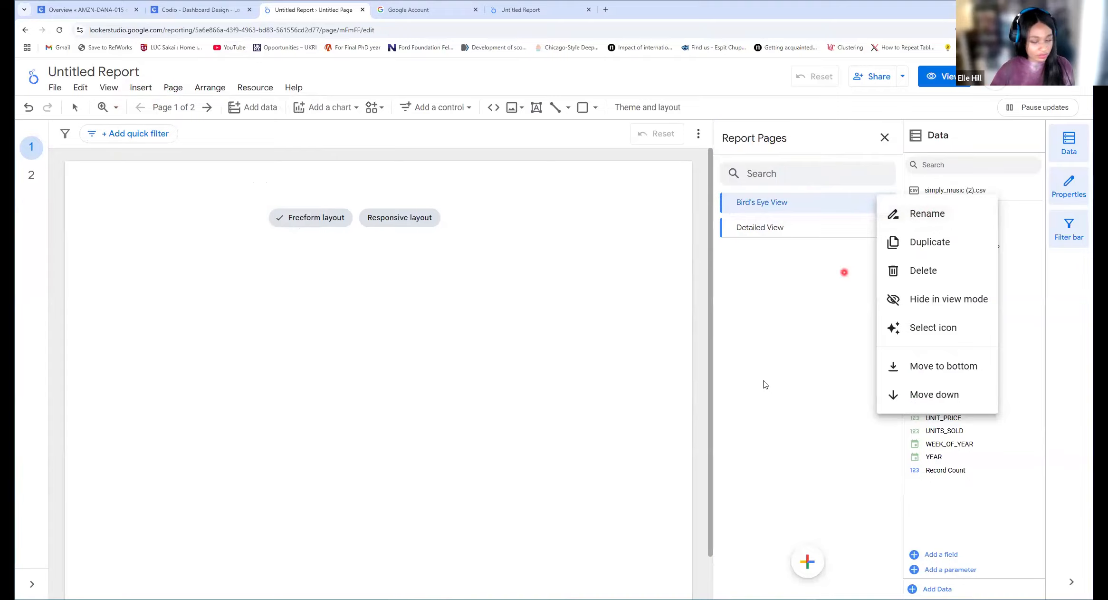
left_click(782, 304)
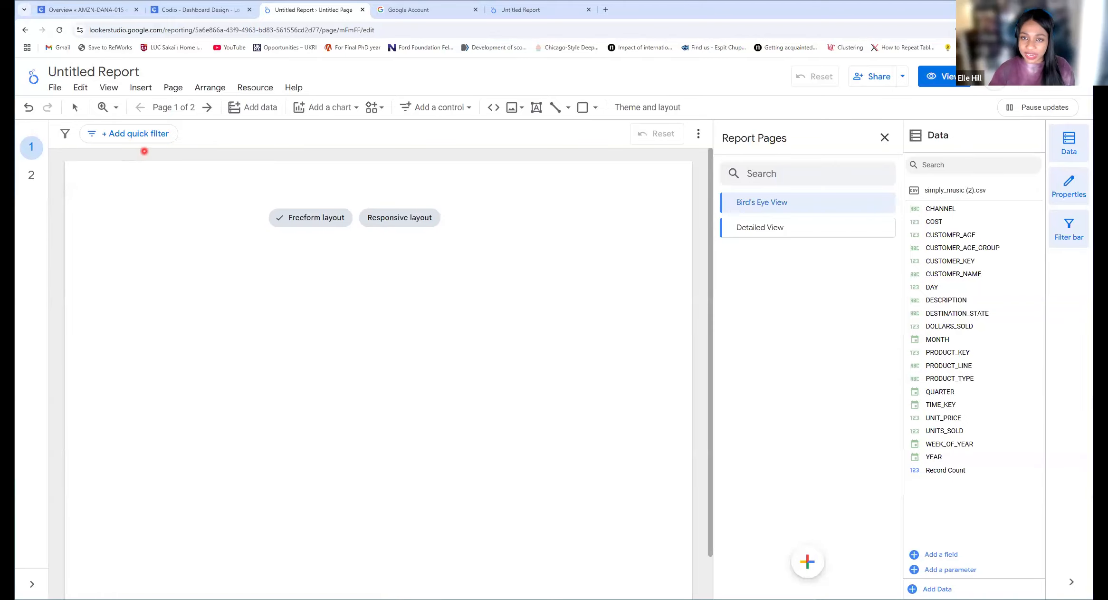
- Switch to the Codio guide and review the instructions for managing and renaming pages in section 5, Creating Pages
left_click(194, 13)
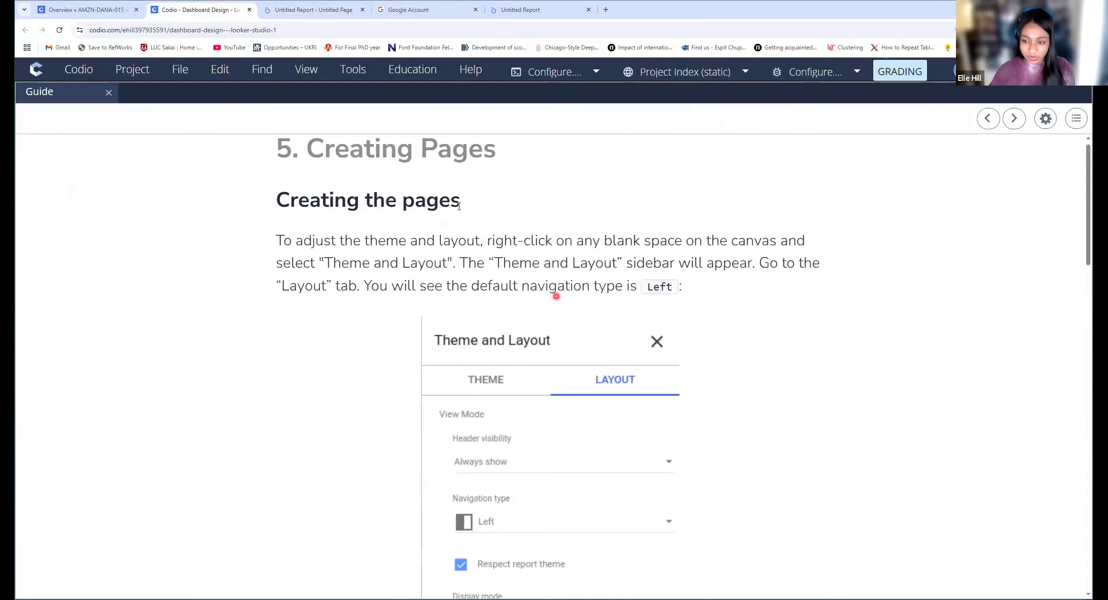
scroll(559, 276, "down", 3)
scroll(560, 276, "down", 12)
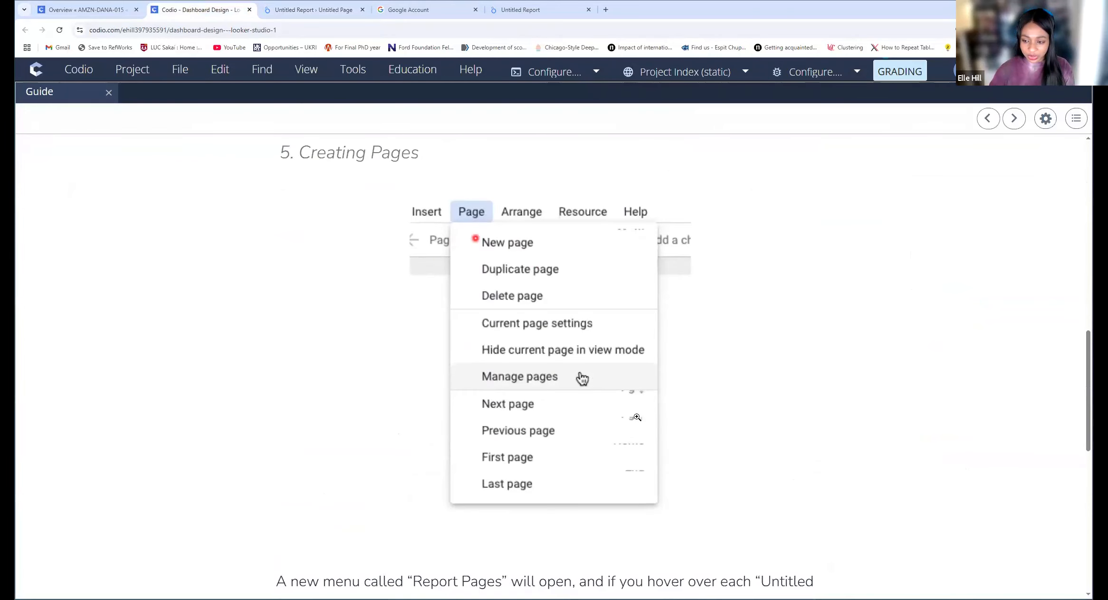
scroll(460, 281, "down", 3)
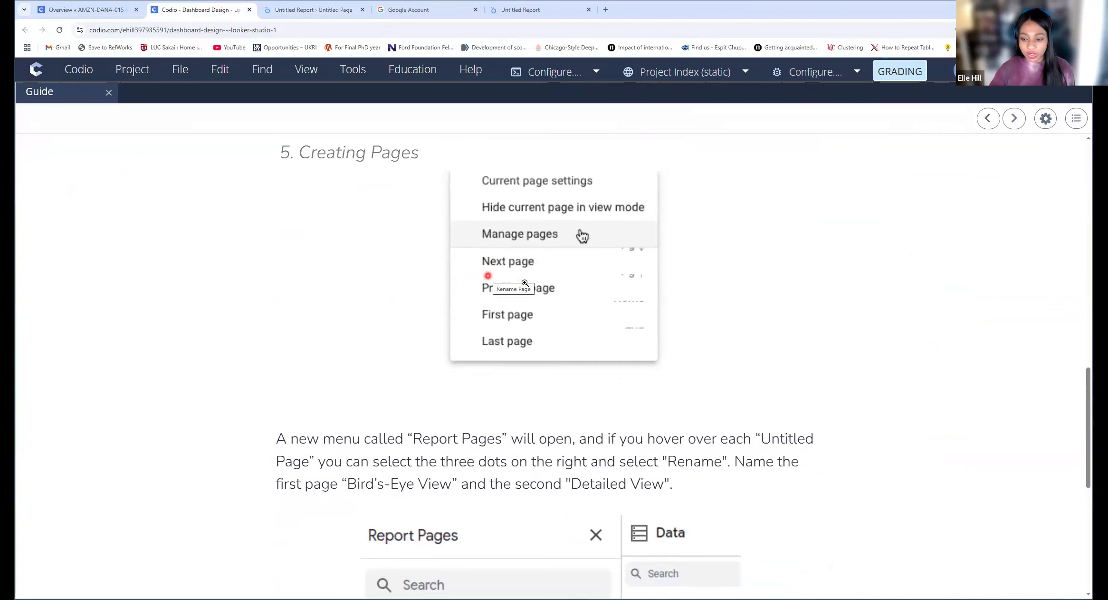
scroll(301, 128, "up", 6)
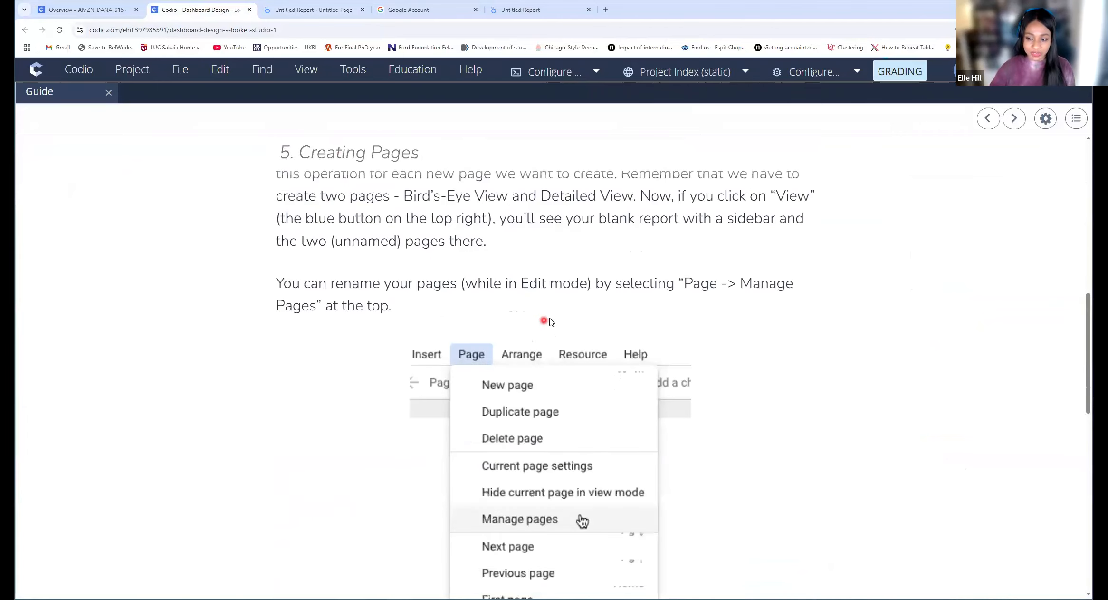
scroll(549, 318, "down", 5)
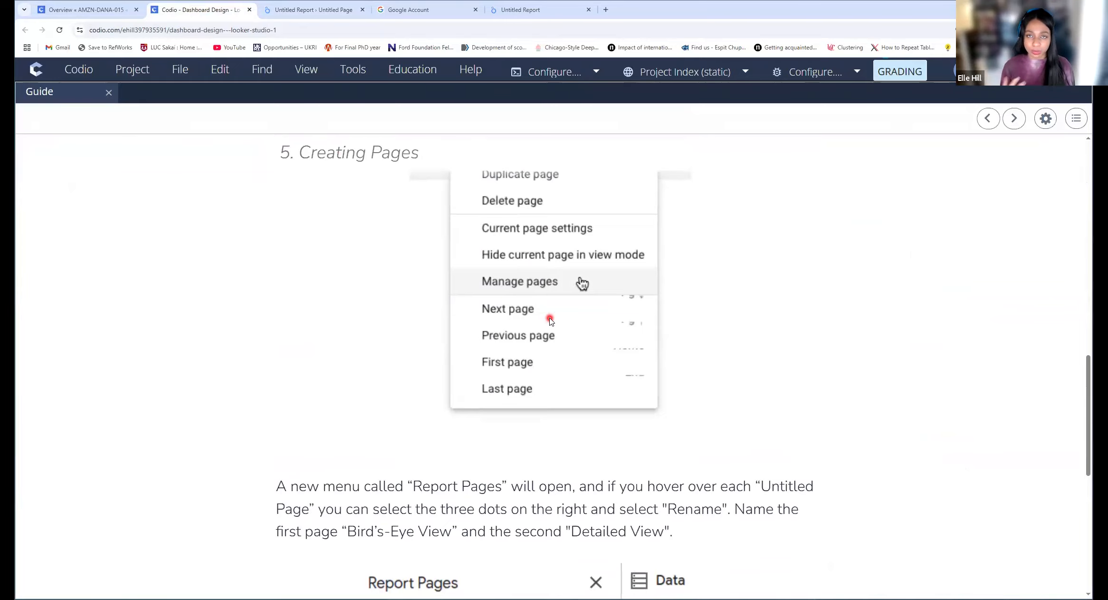
scroll(522, 333, "down", 8)
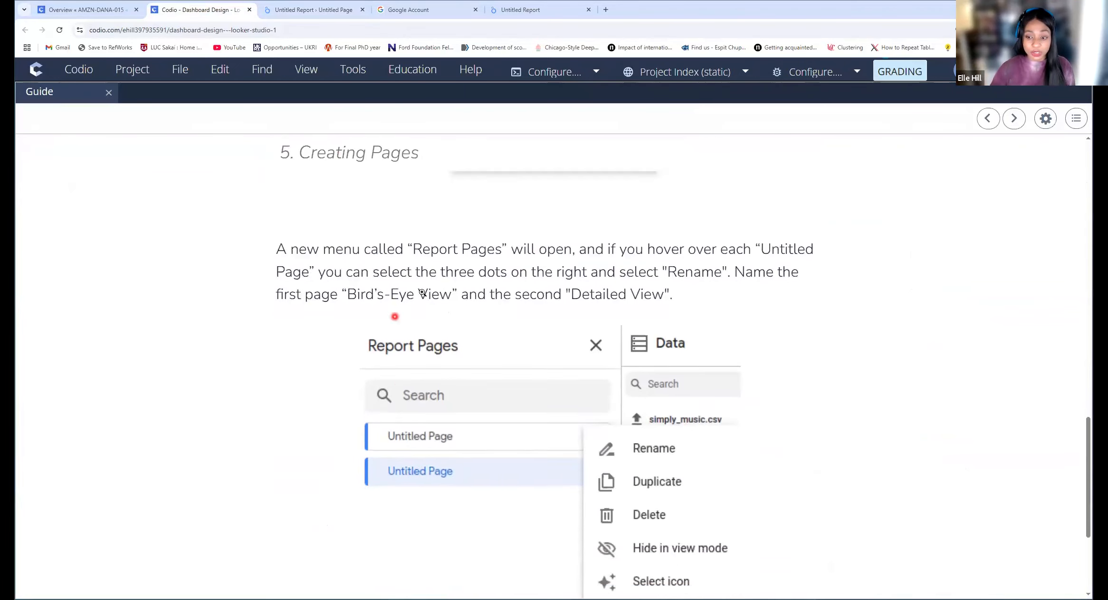
scroll(497, 289, "down", 1)
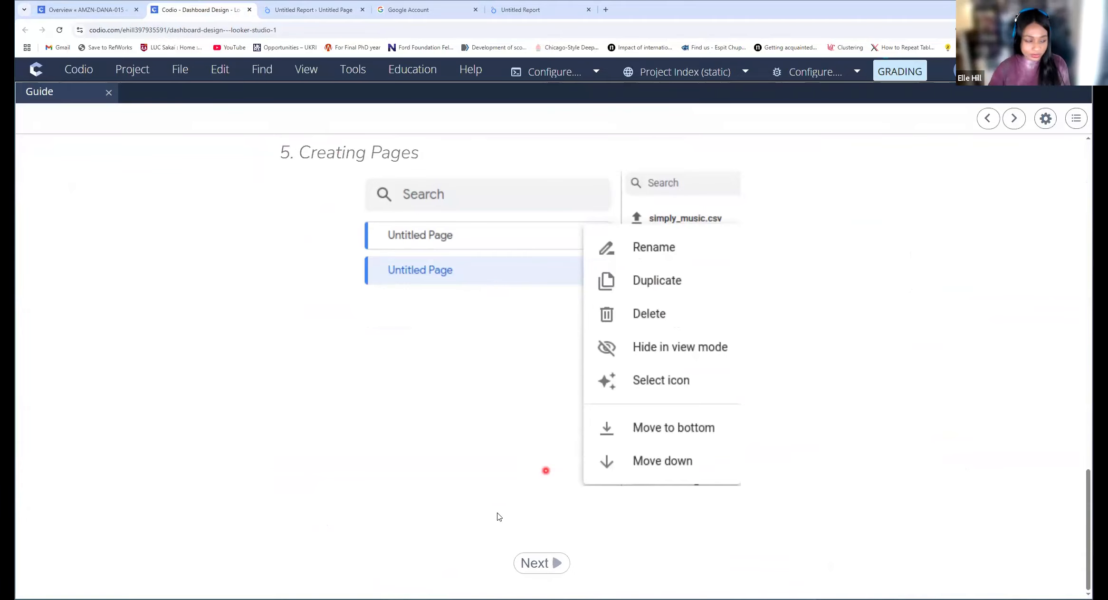
- Advance the guide to section 6, examine the Profit and Total Cost formulas, and switch back to the Looker Studio report
left_click(541, 562)
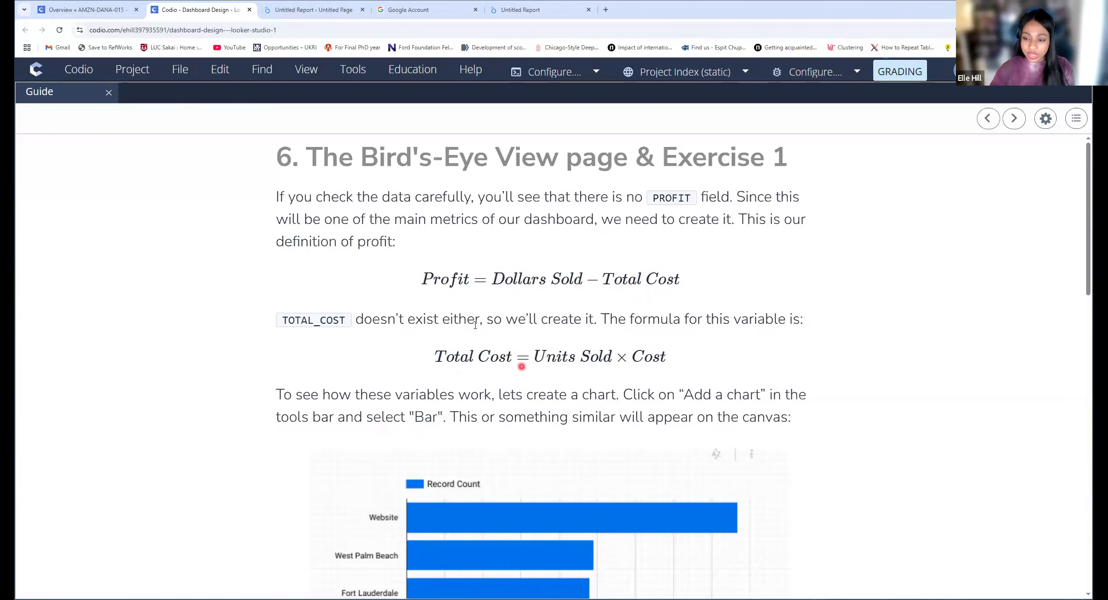
scroll(485, 314, "down", 1)
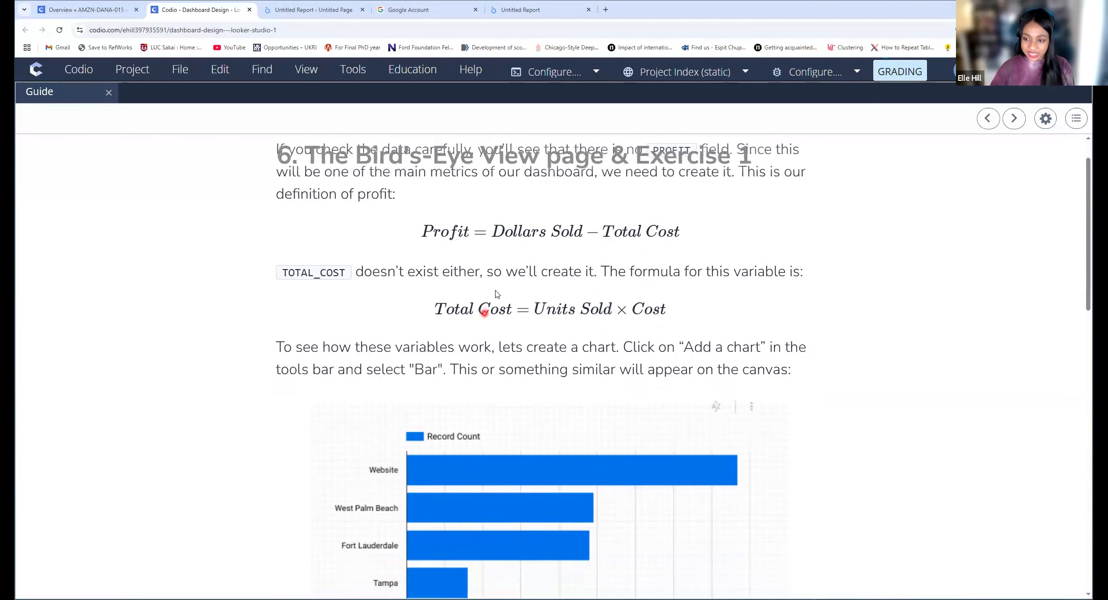
left_click(304, 10)
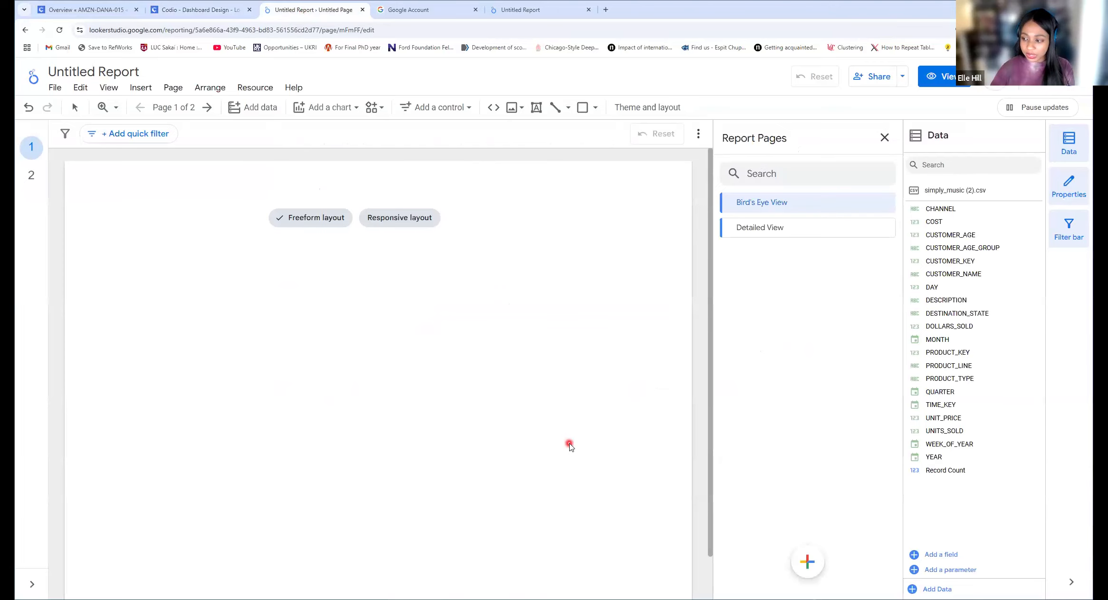
left_click(824, 570)
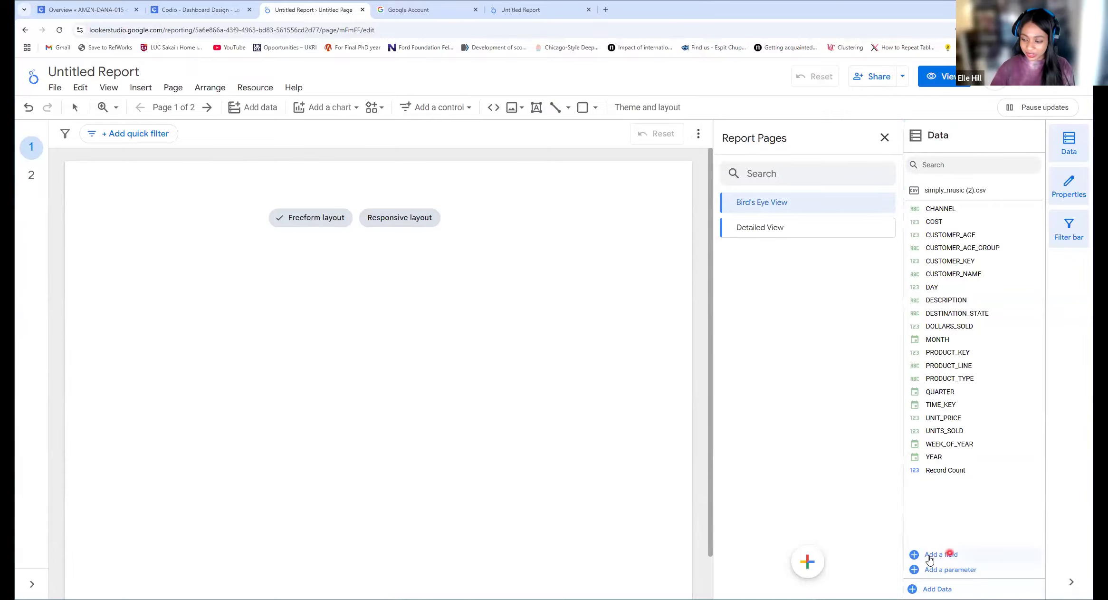
left_click(951, 559)
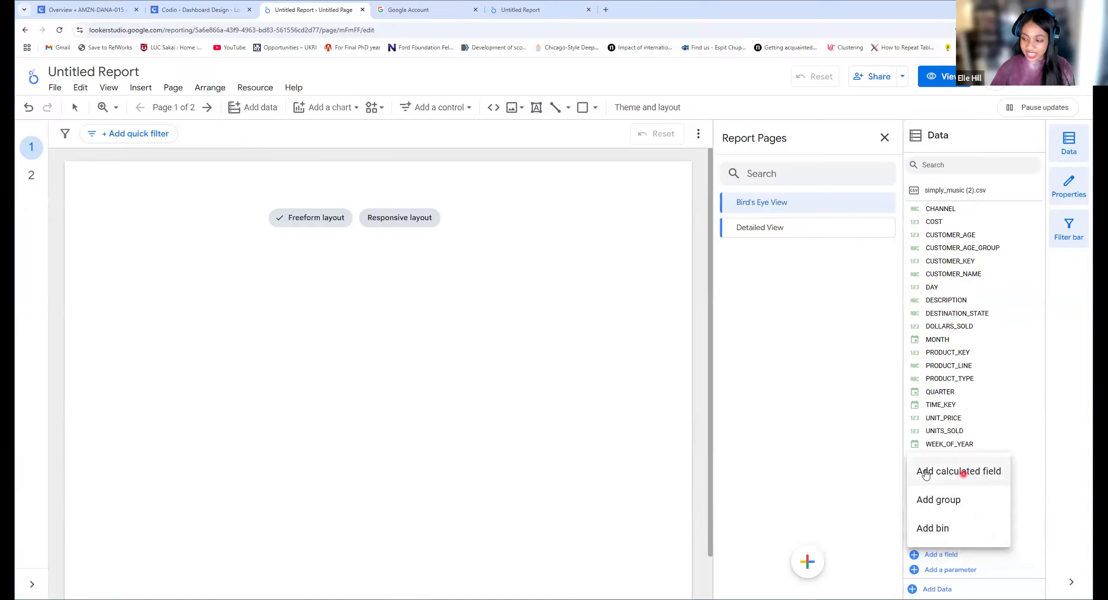
left_click(946, 471)
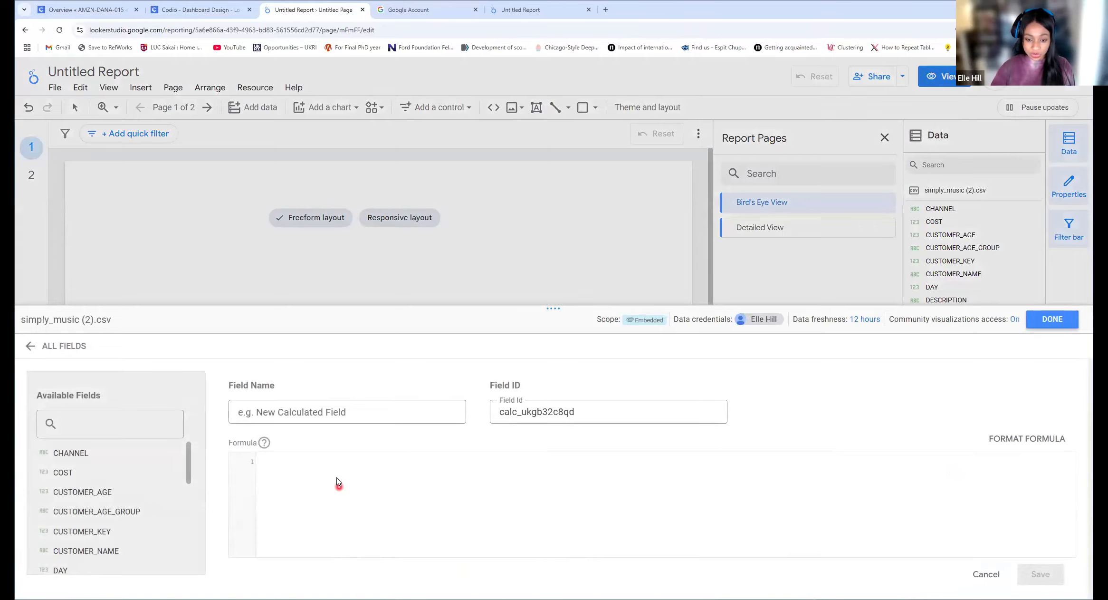
left_click(279, 410)
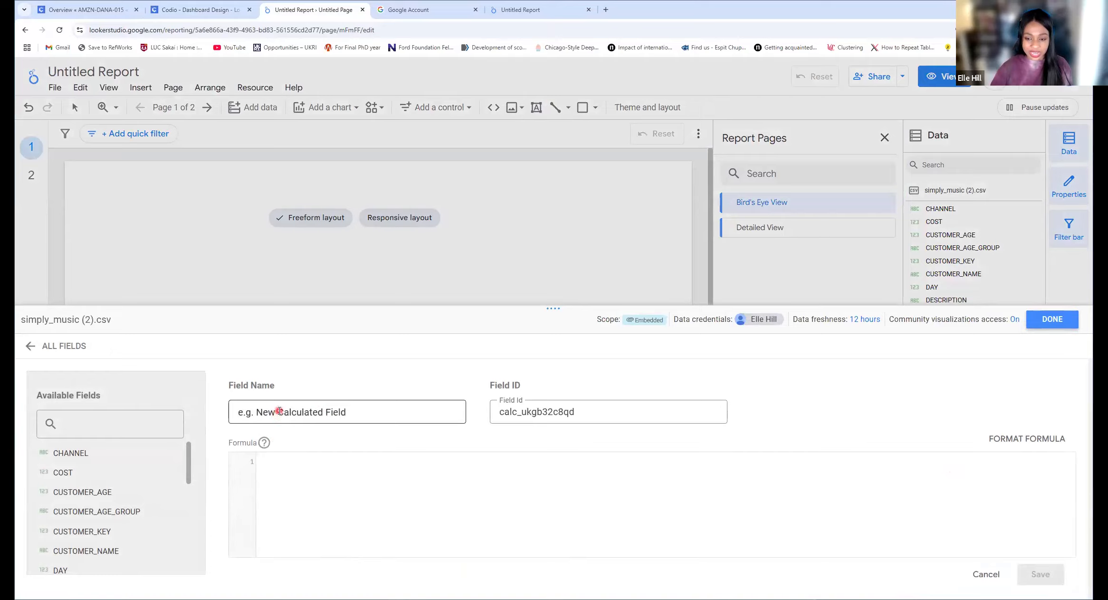
left_click(284, 470)
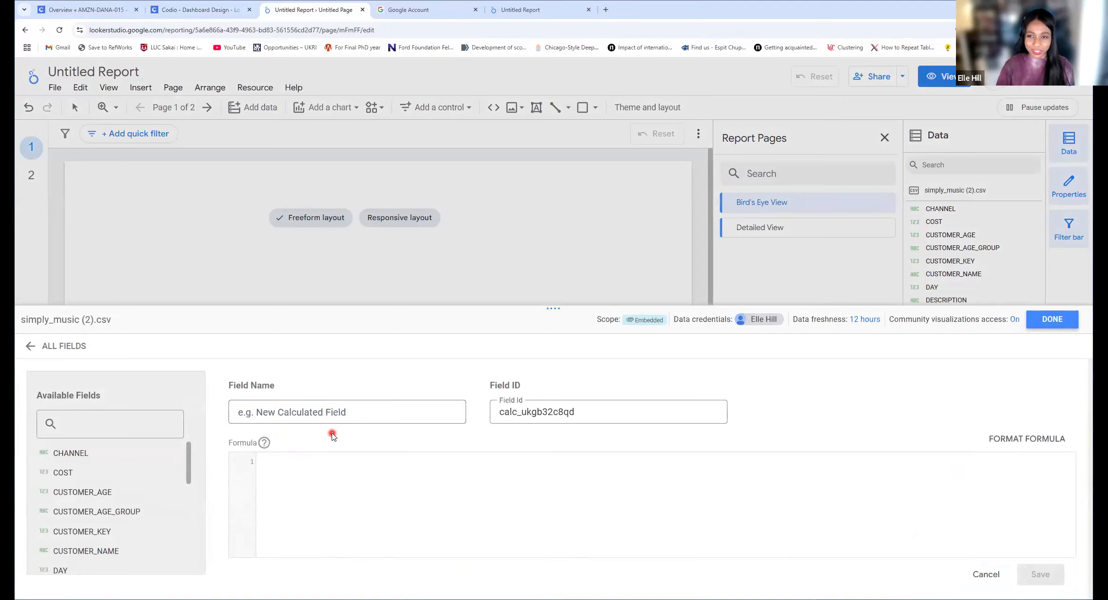
left_click(293, 494)
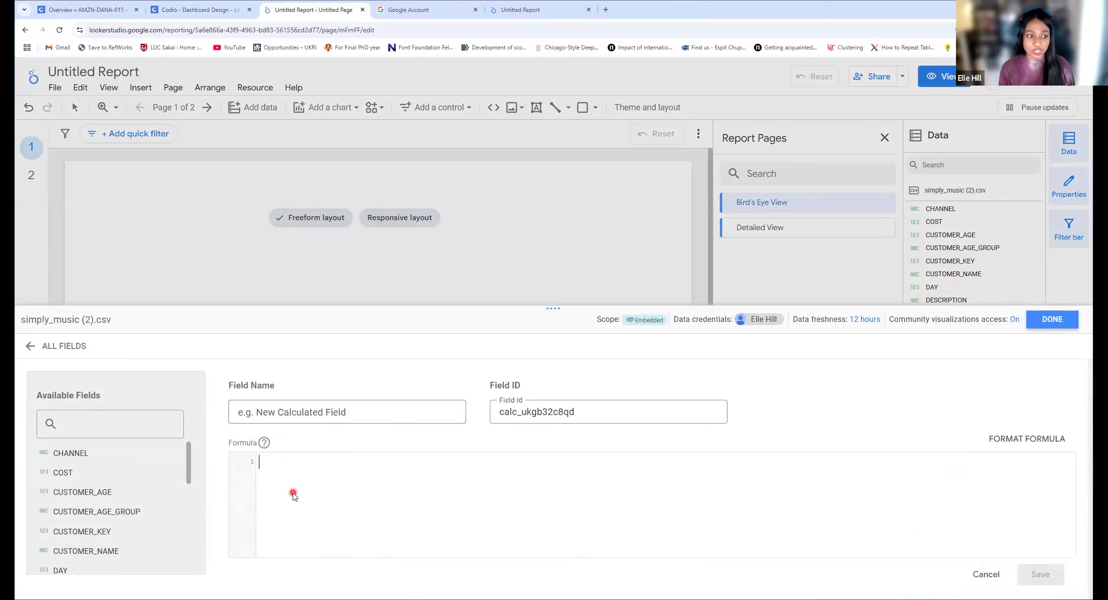
left_click(200, 10)
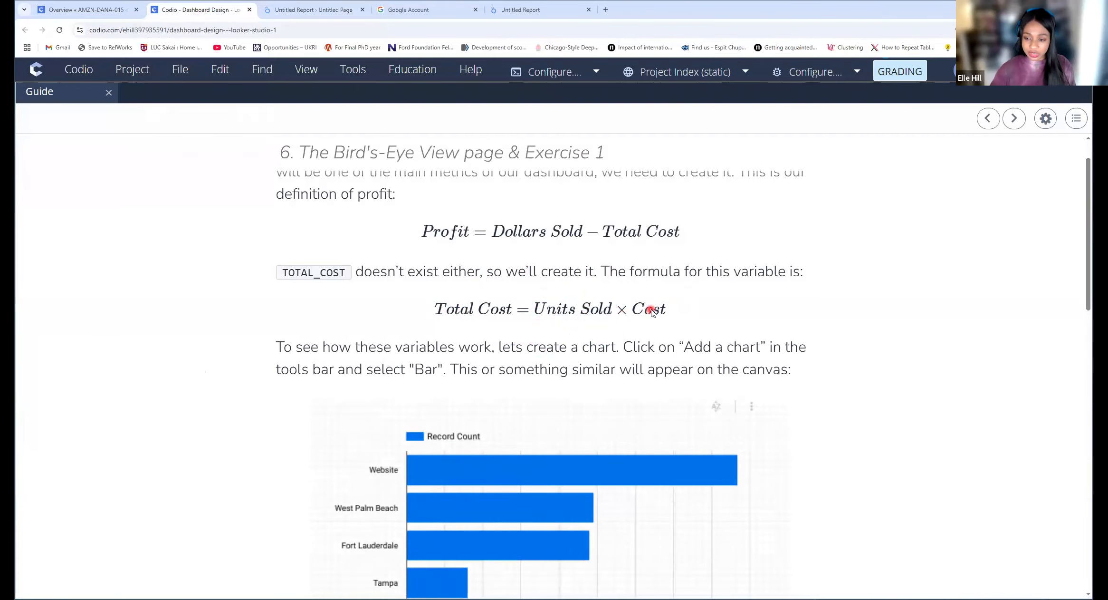
left_click(308, 8)
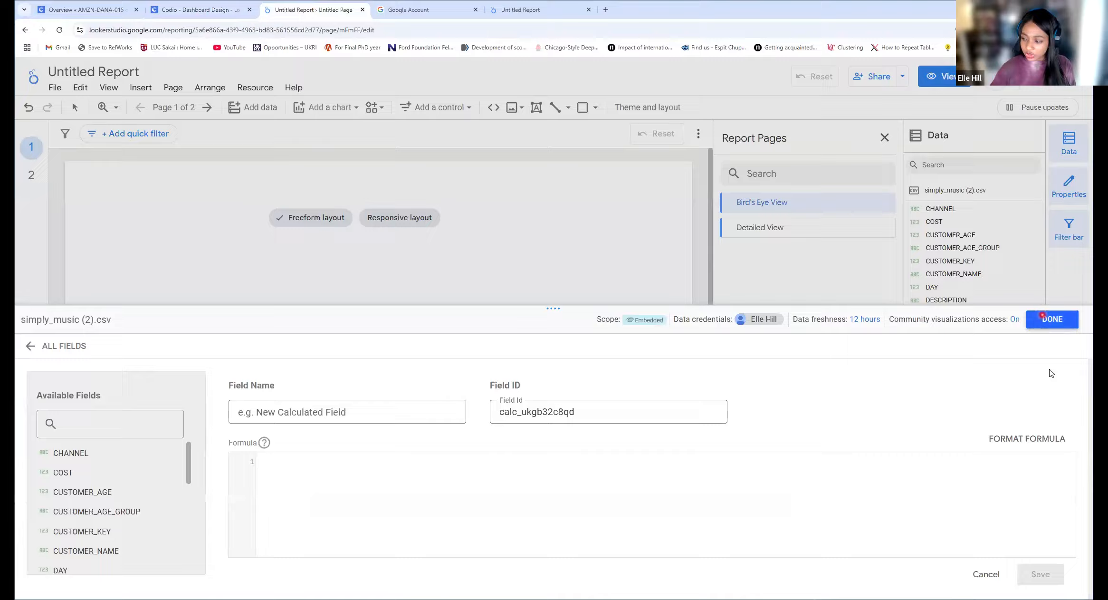
left_click(986, 573)
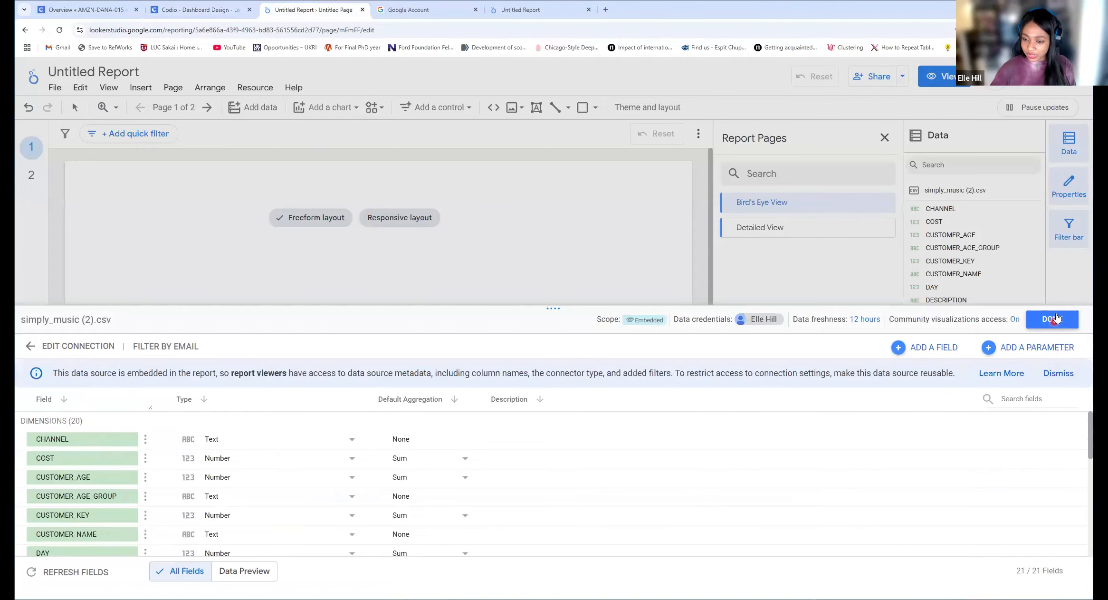
left_click(1052, 319)
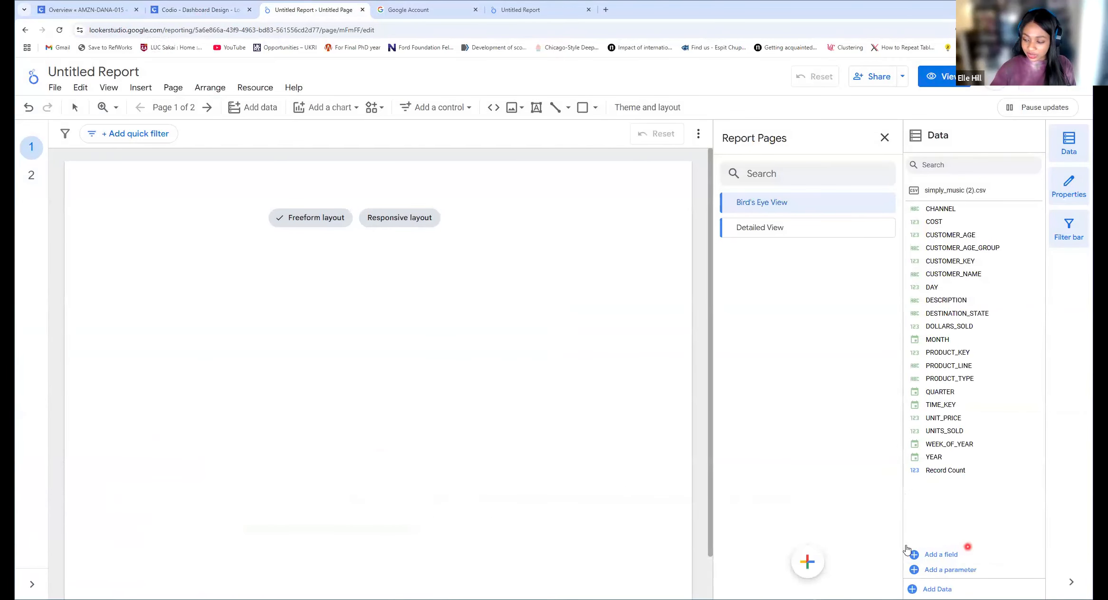
- Start a new calculated field in the simply_music data source and name it Total_Cost, following the Codio guide
left_click(928, 555)
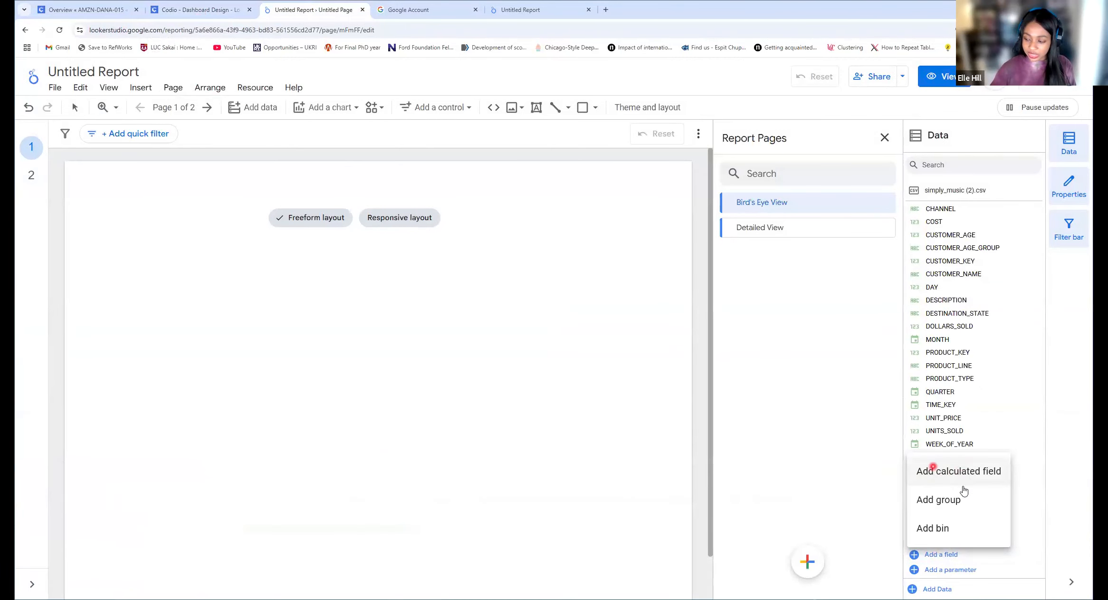
left_click(967, 475)
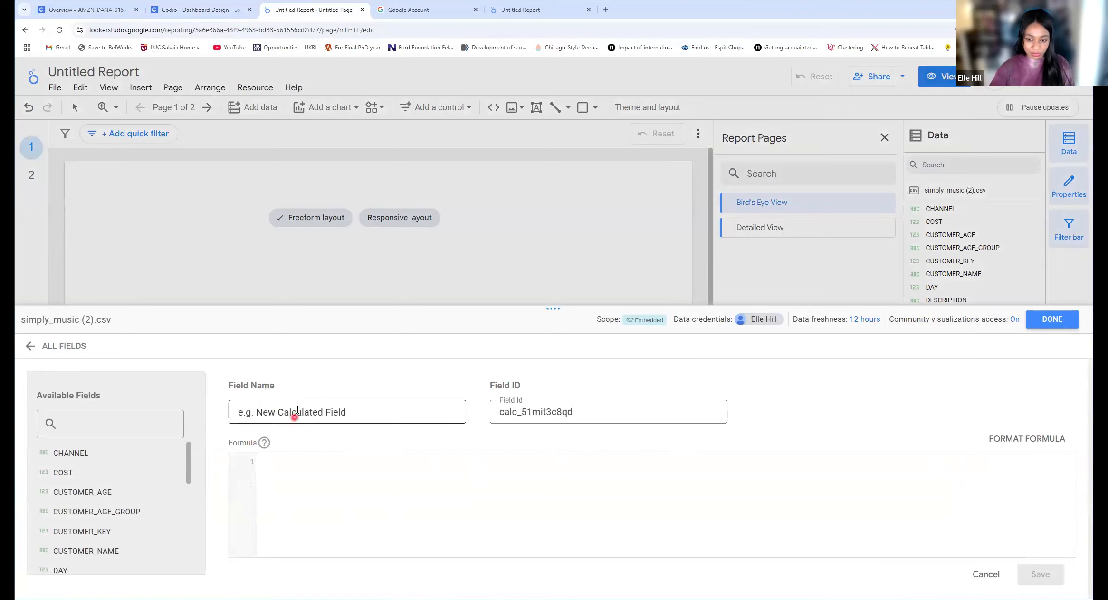
left_click(271, 409)
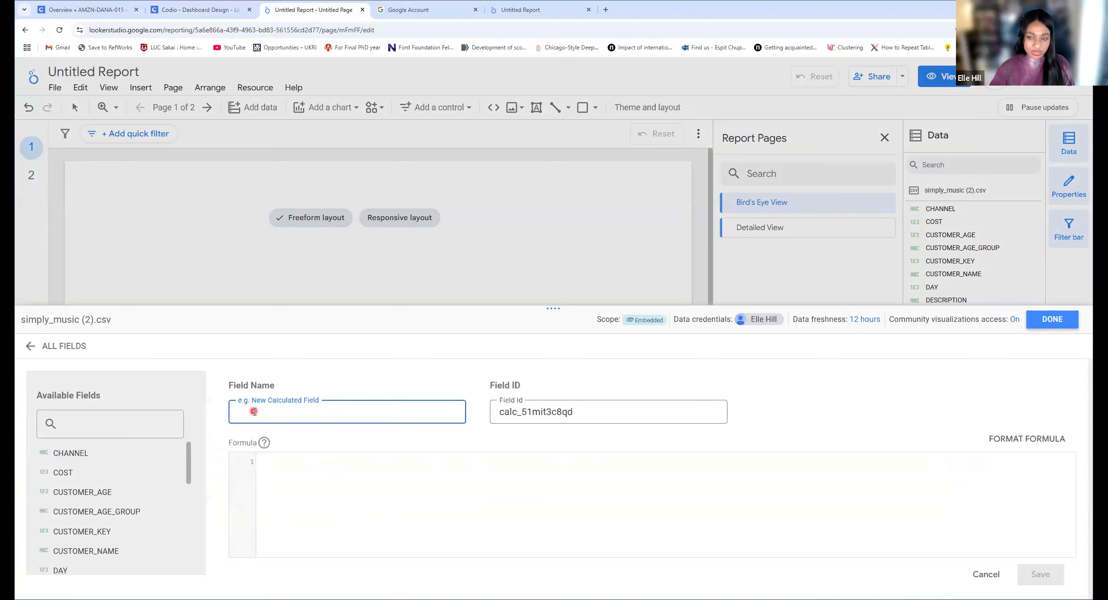
left_click(209, 9)
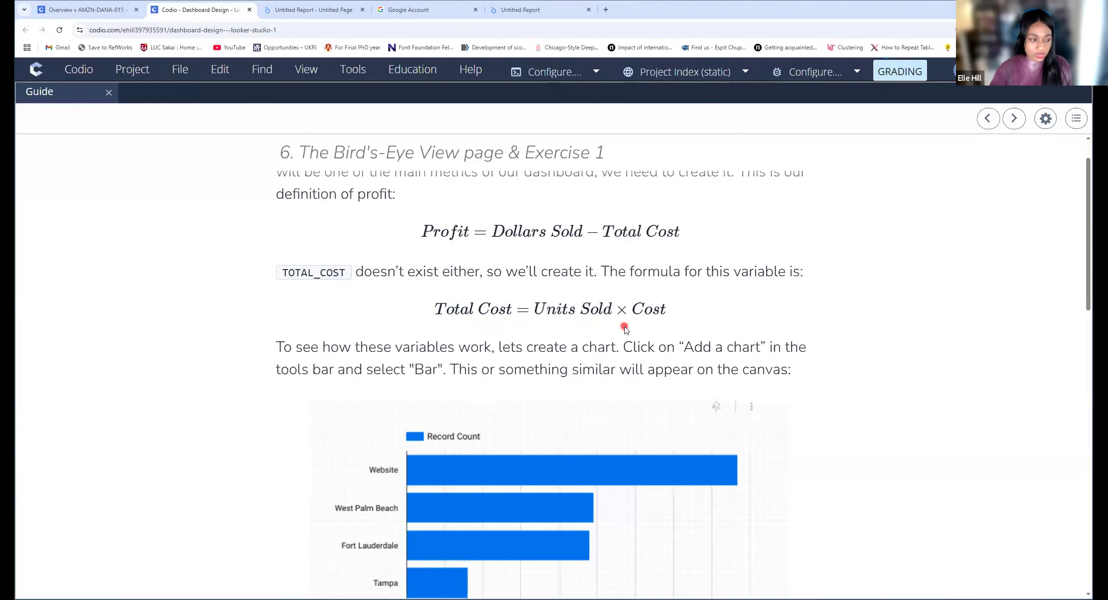
left_click(321, 11)
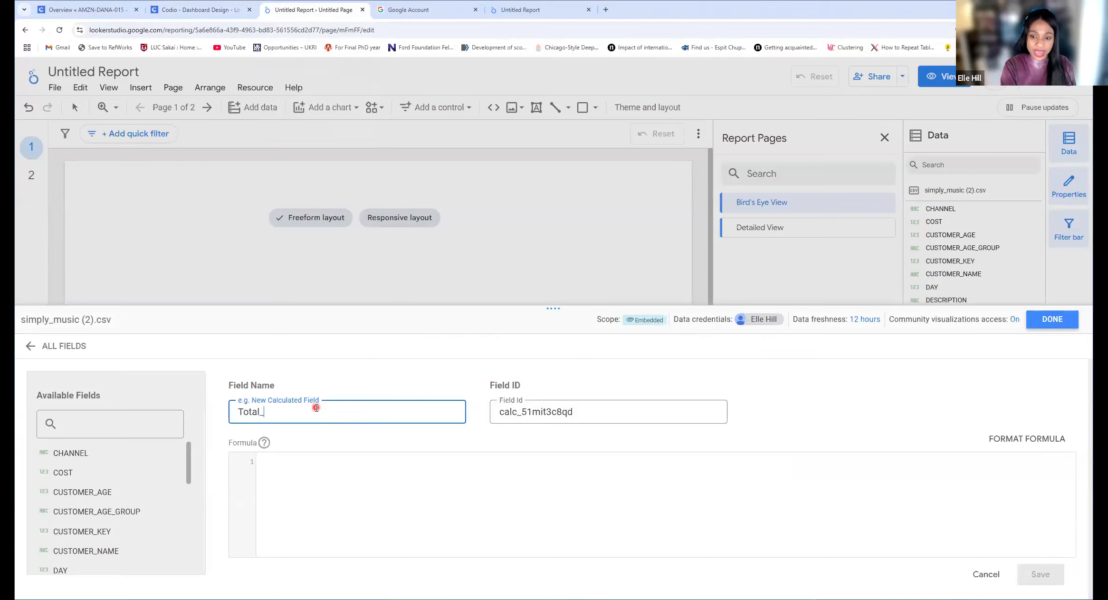
type("Cost")
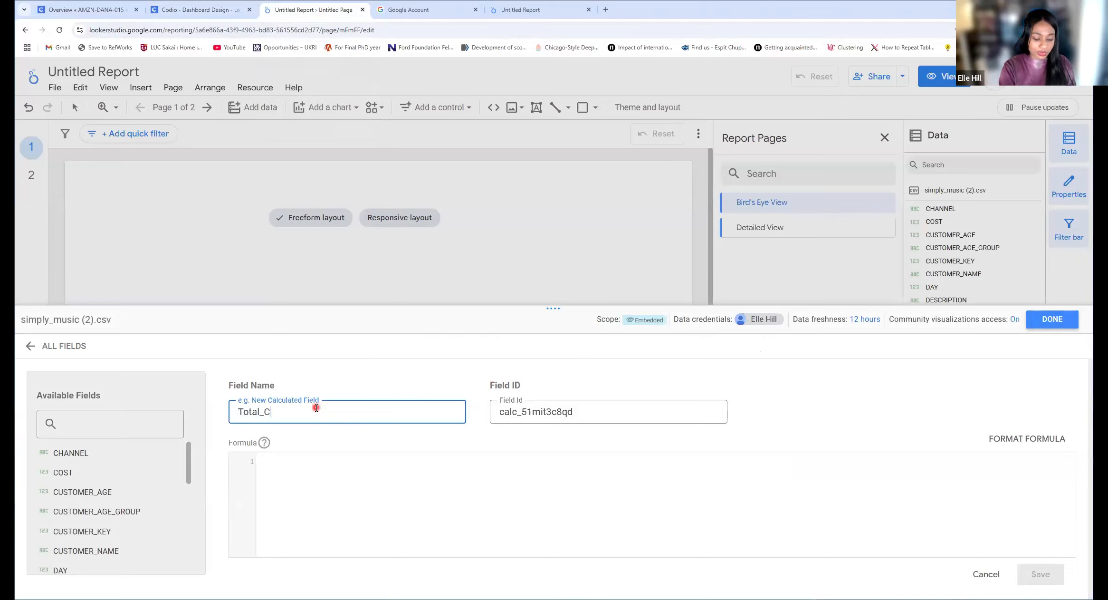
- Enter the formula UNITS_SOLD * COST for the Total_Cost field, picking both suggested data fields
left_click(292, 472)
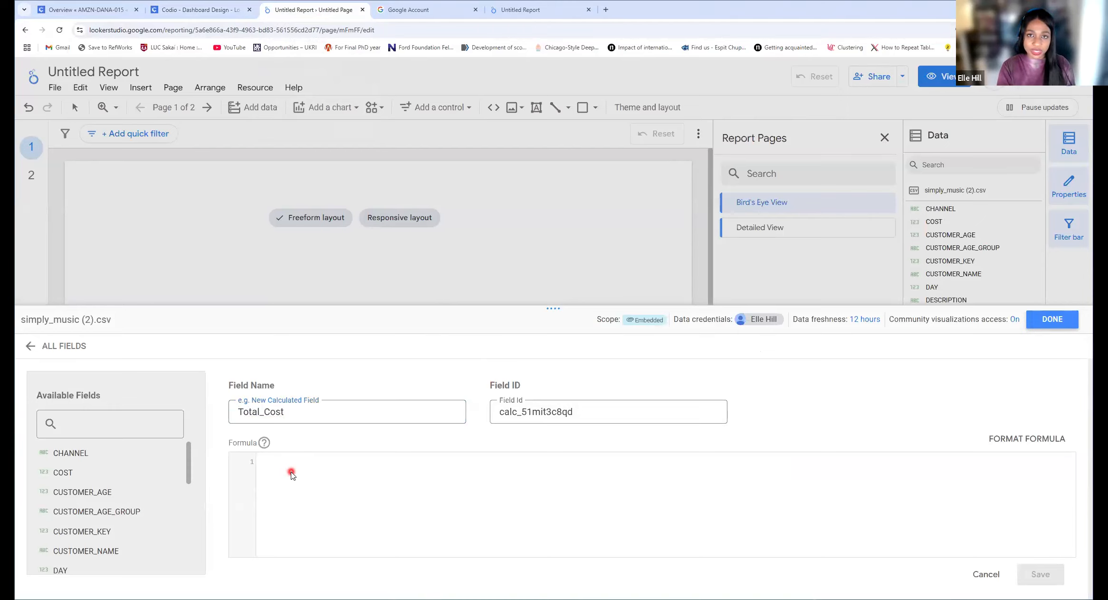
type("Un")
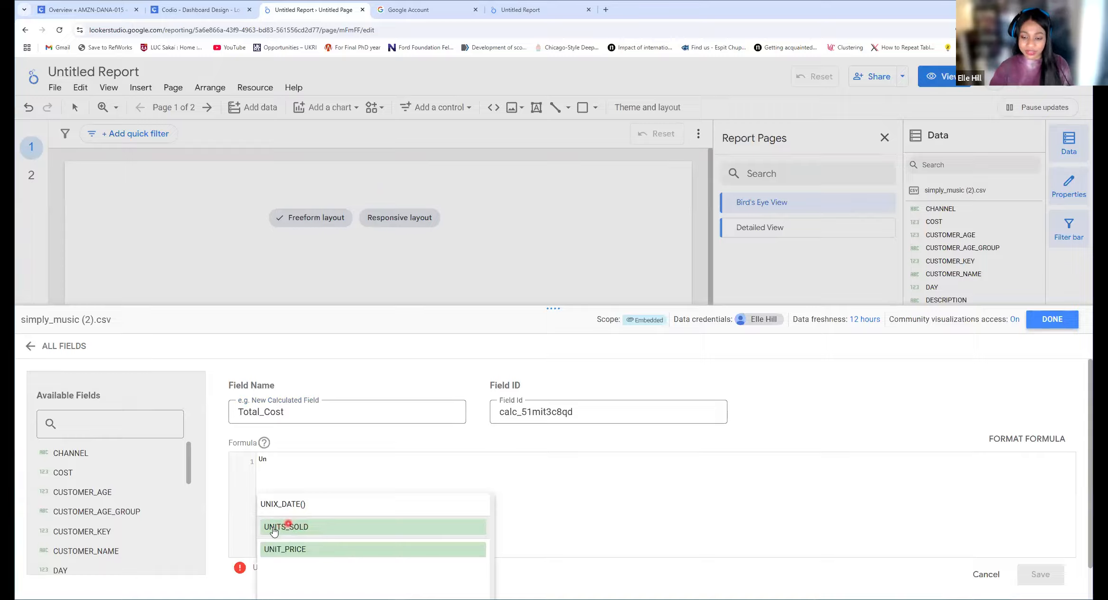
left_click(296, 526)
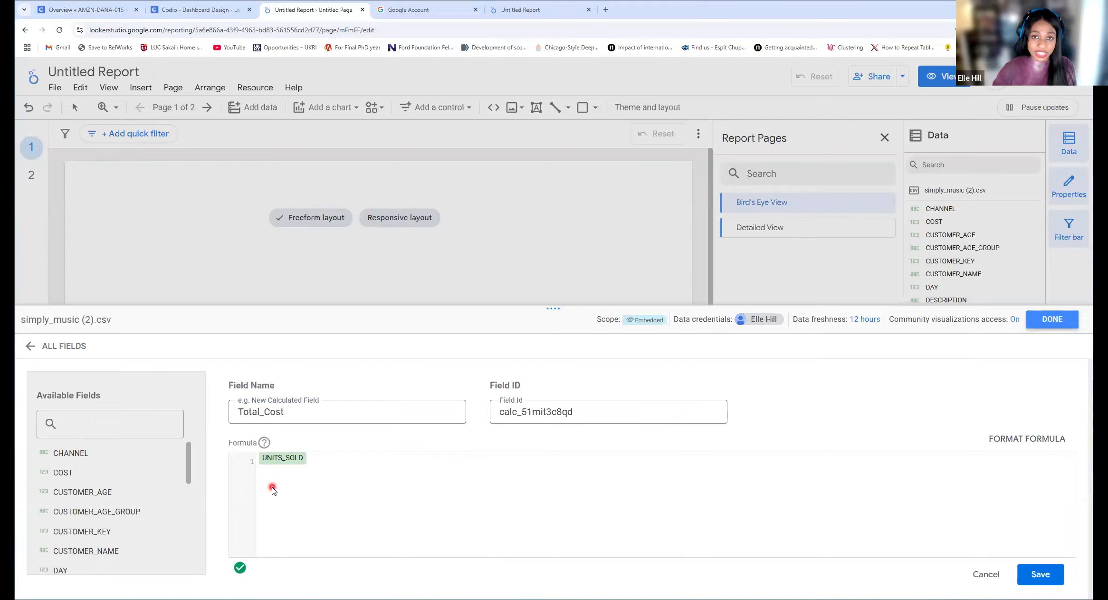
type("*")
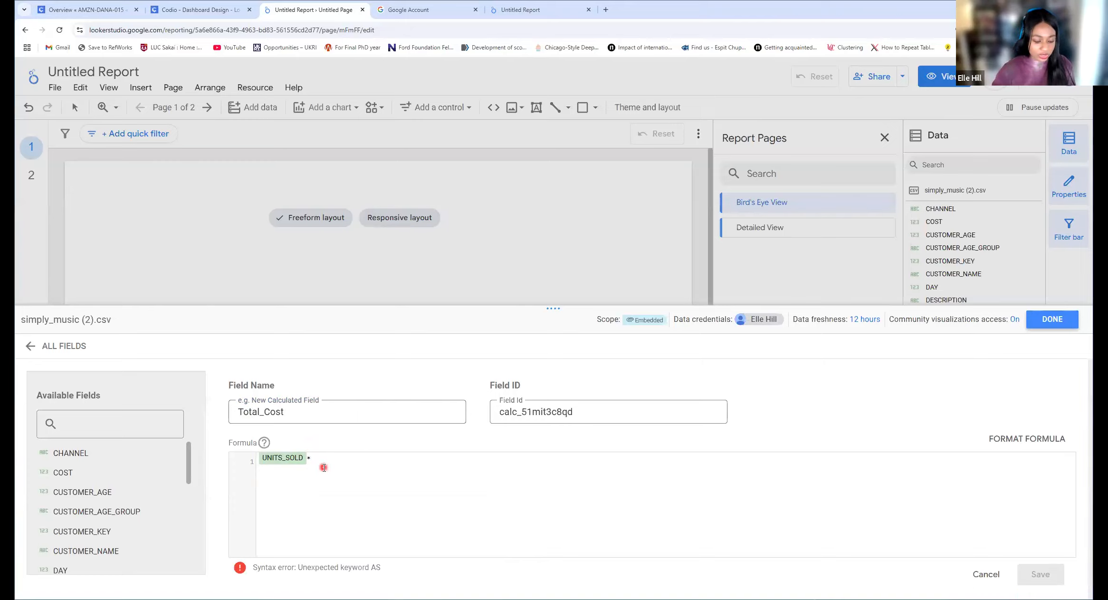
type("Co")
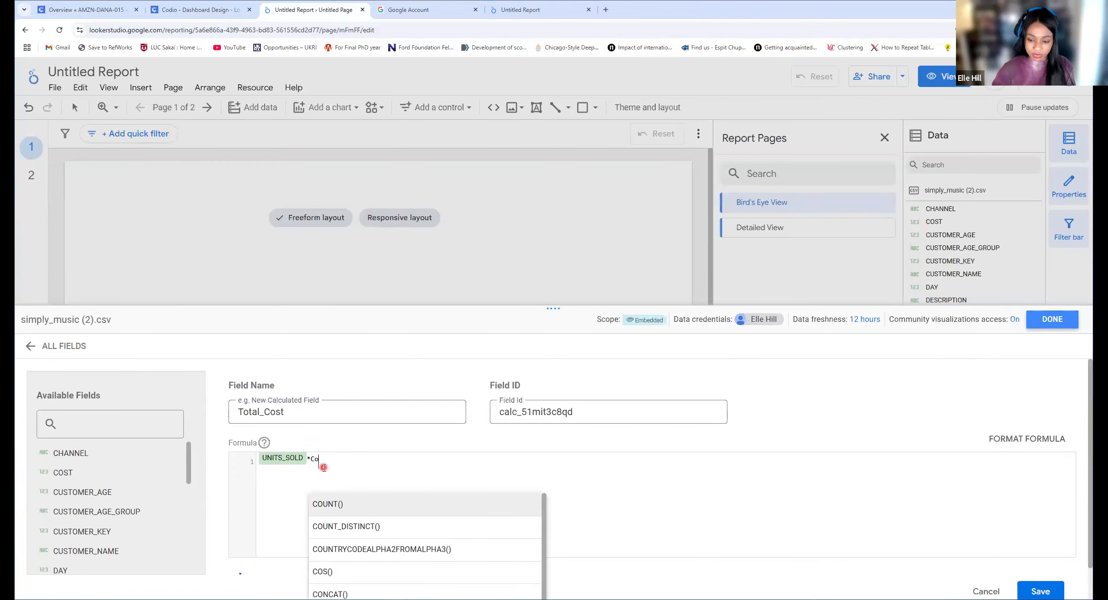
type("s")
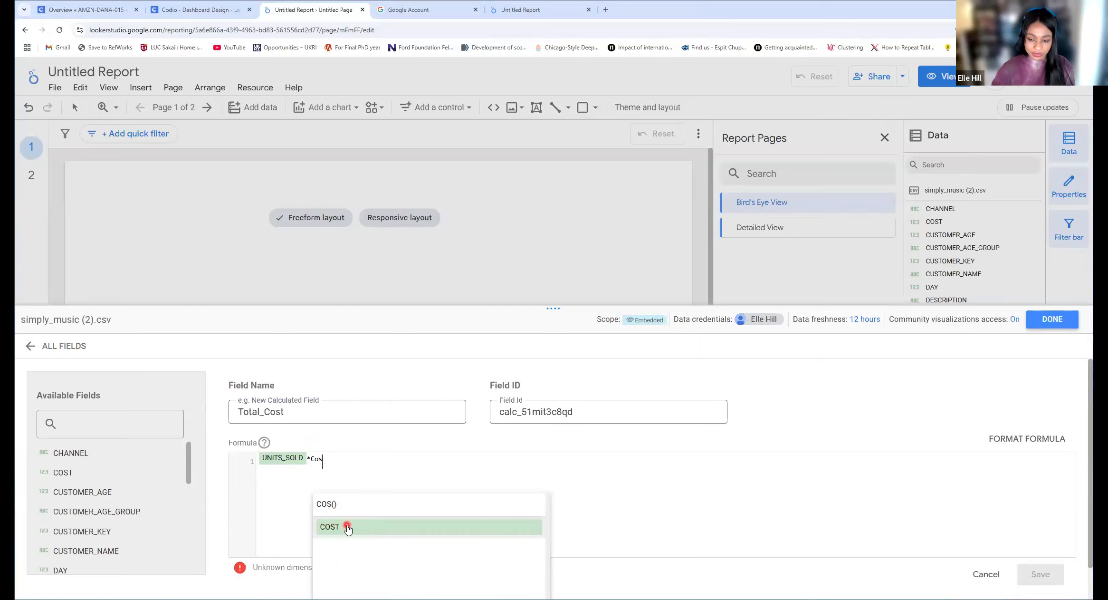
left_click(348, 527)
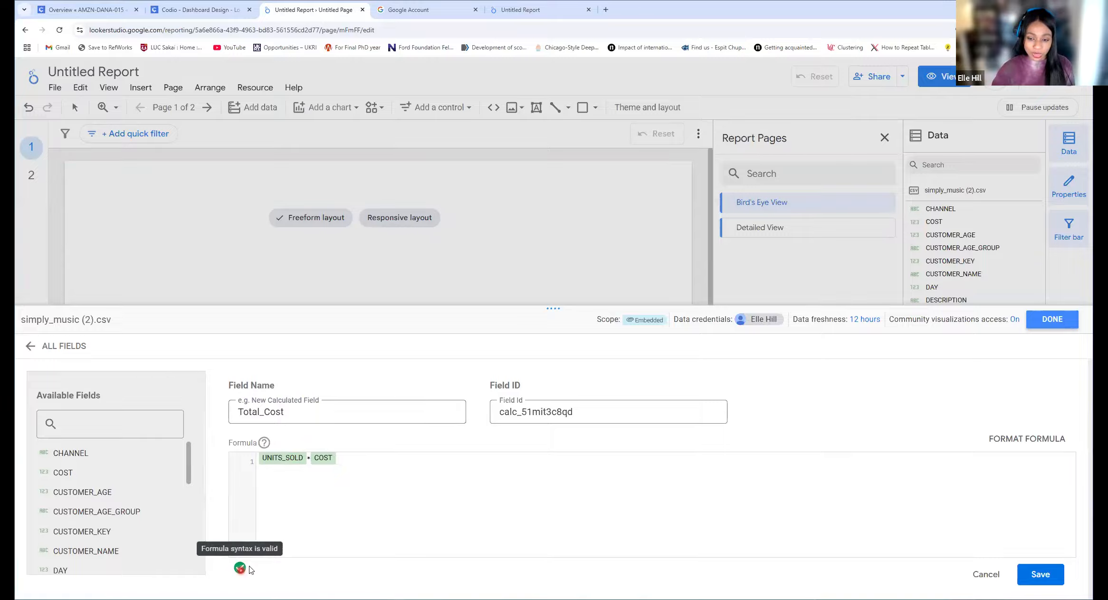
- Compare the Total_Cost formula with the Codio guide, save the calculated field and return to the report canvas
left_click(298, 467)
left_click(291, 422)
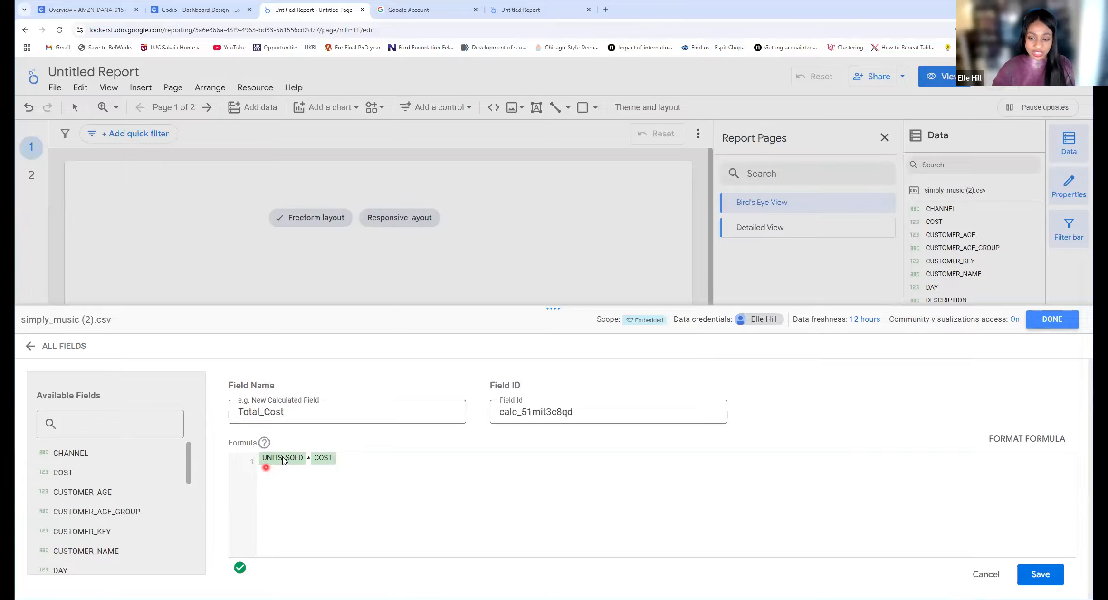
left_click(199, 14)
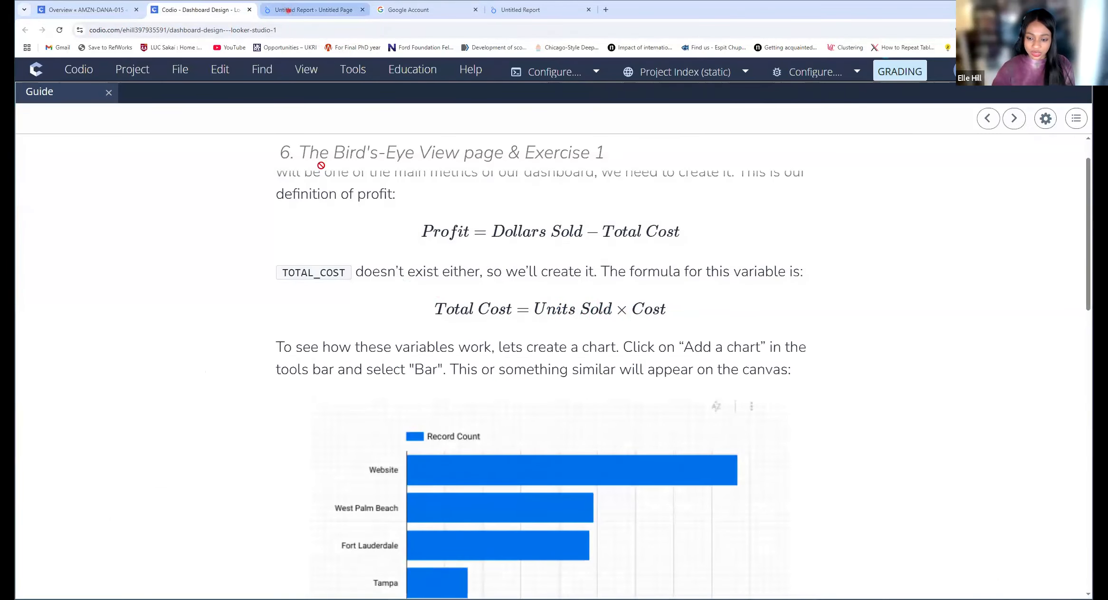
left_click(288, 10)
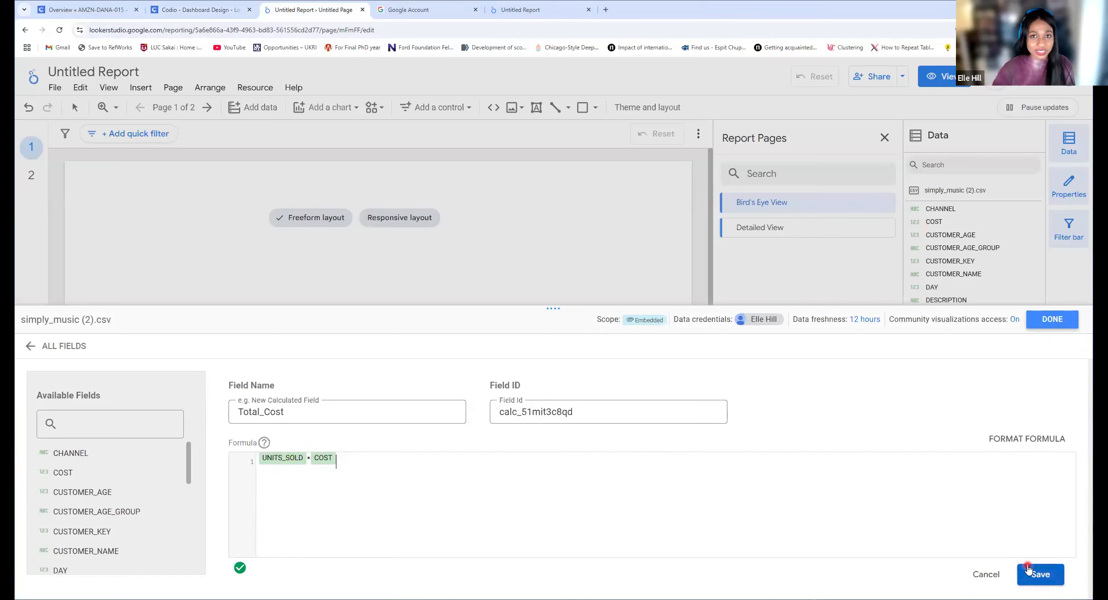
left_click(1045, 575)
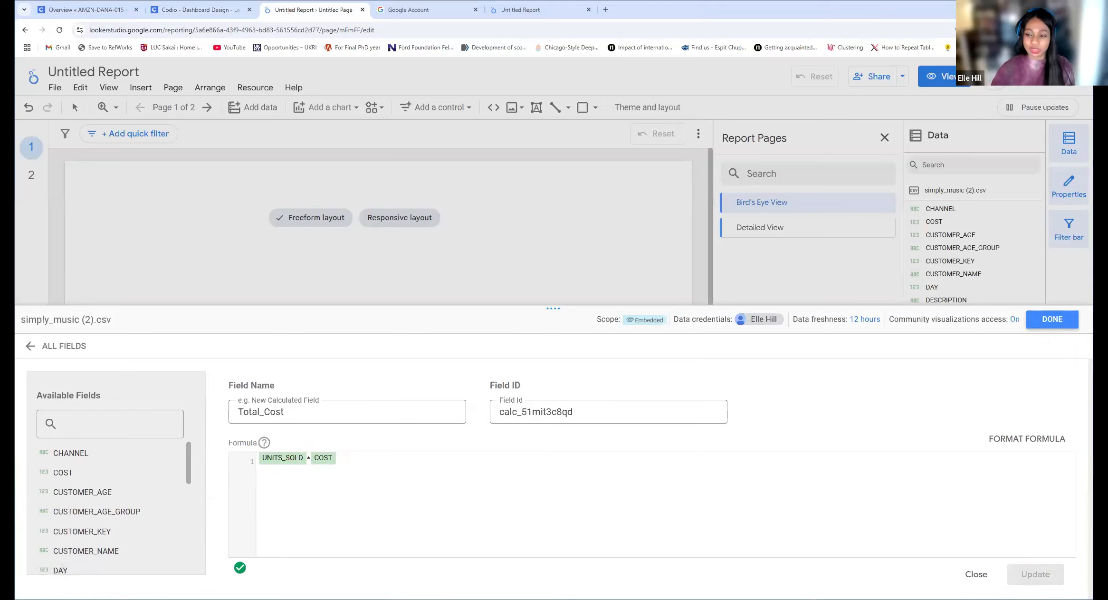
left_click(1052, 319)
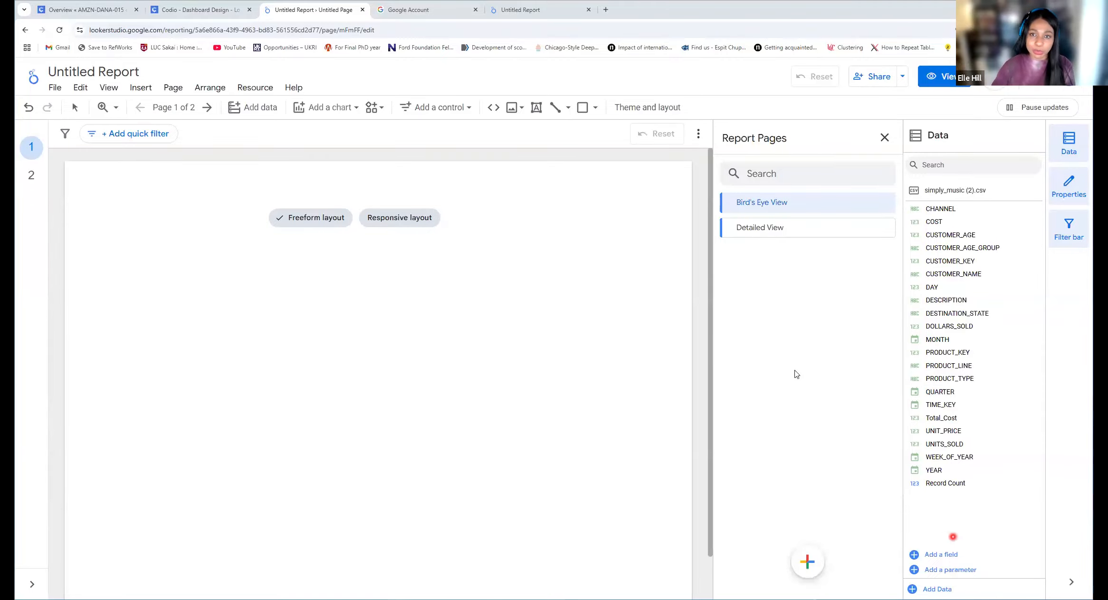
- Check the Profit formula in the Codio guide and start a new calculated field in the simply_music data source
left_click(200, 15)
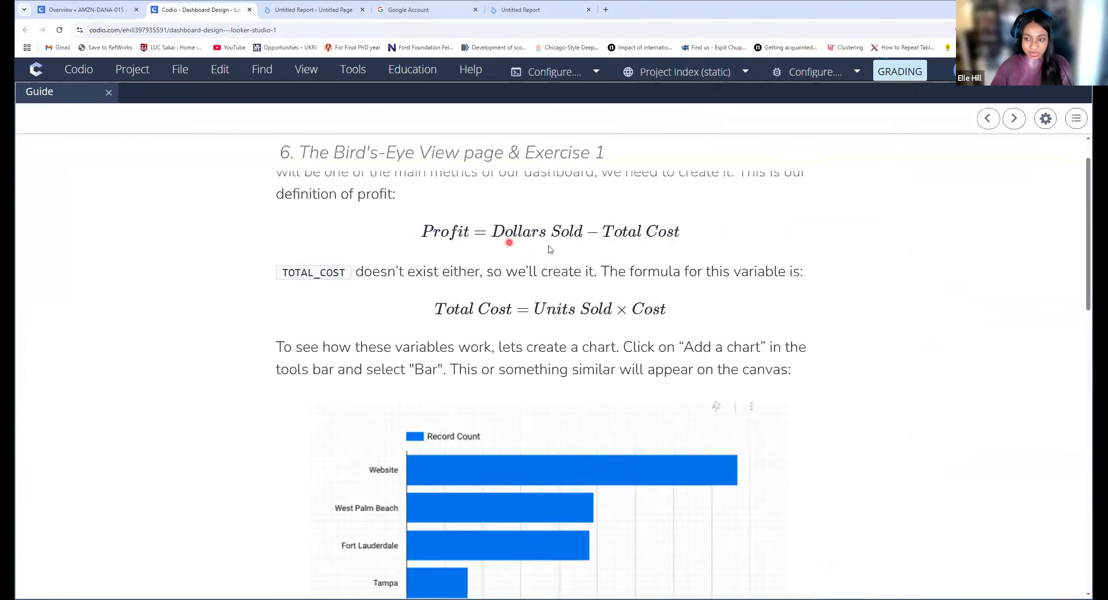
left_click(309, 10)
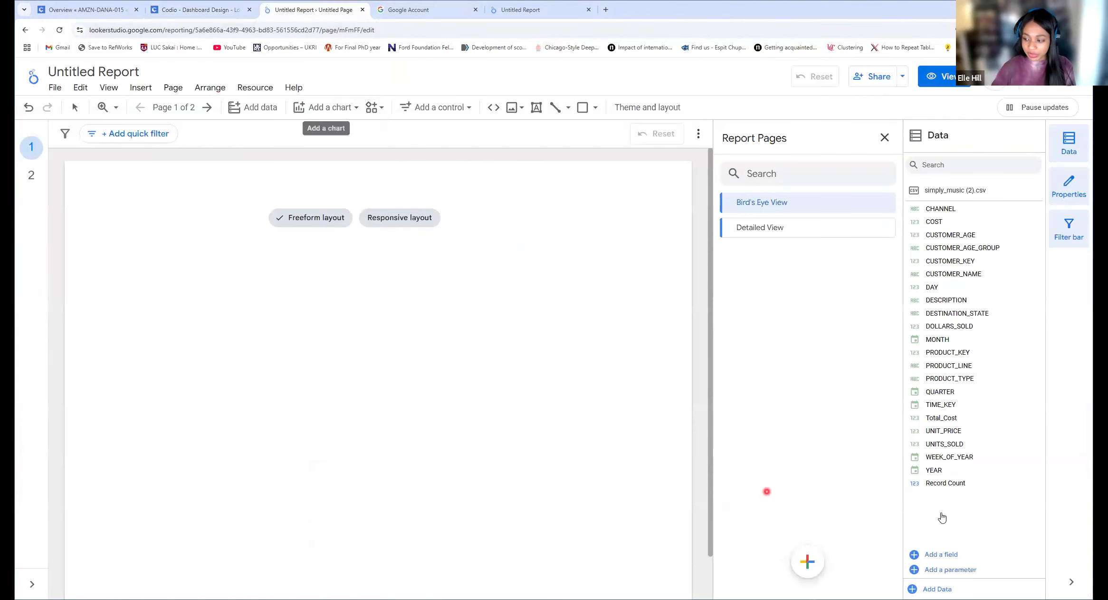
left_click(951, 555)
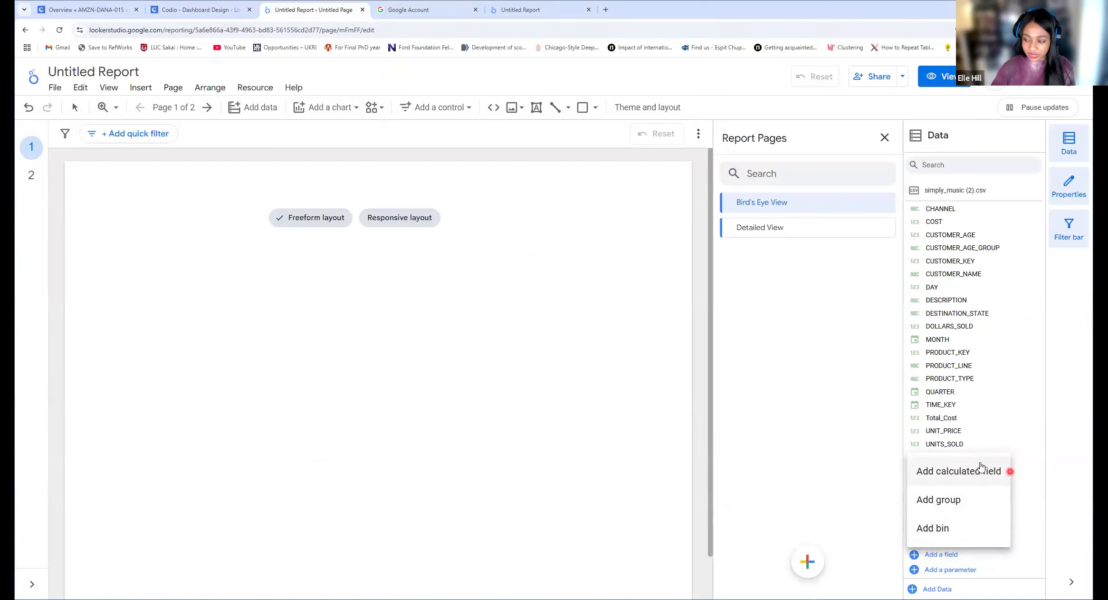
left_click(949, 470)
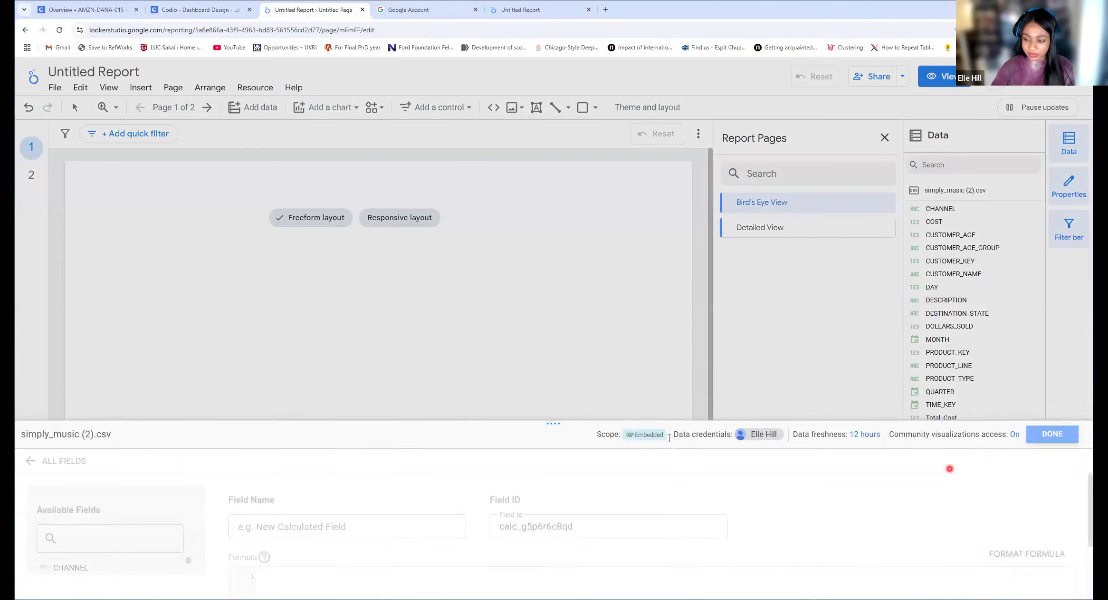
left_click(285, 411)
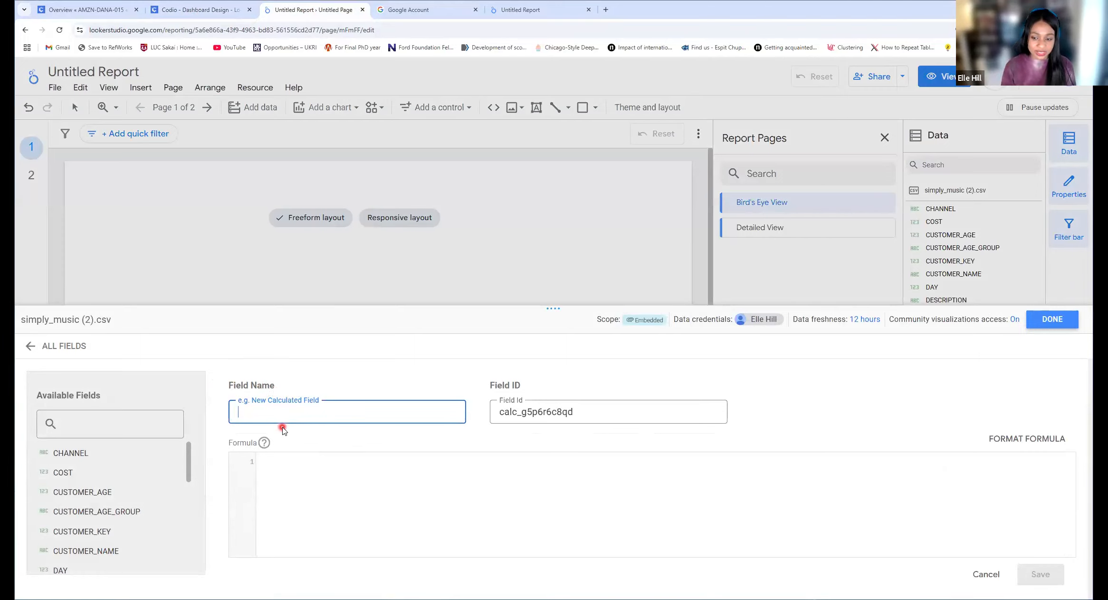
left_click(268, 473)
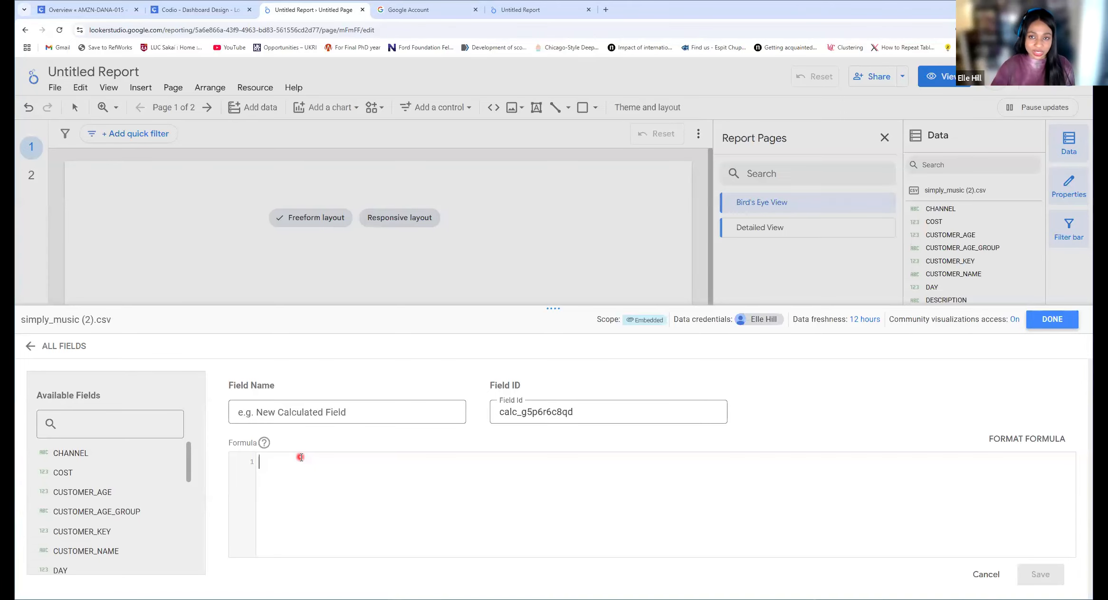
- Review the Profit definition in the Codio guide once more and name the new calculated field Profit
left_click(219, 9)
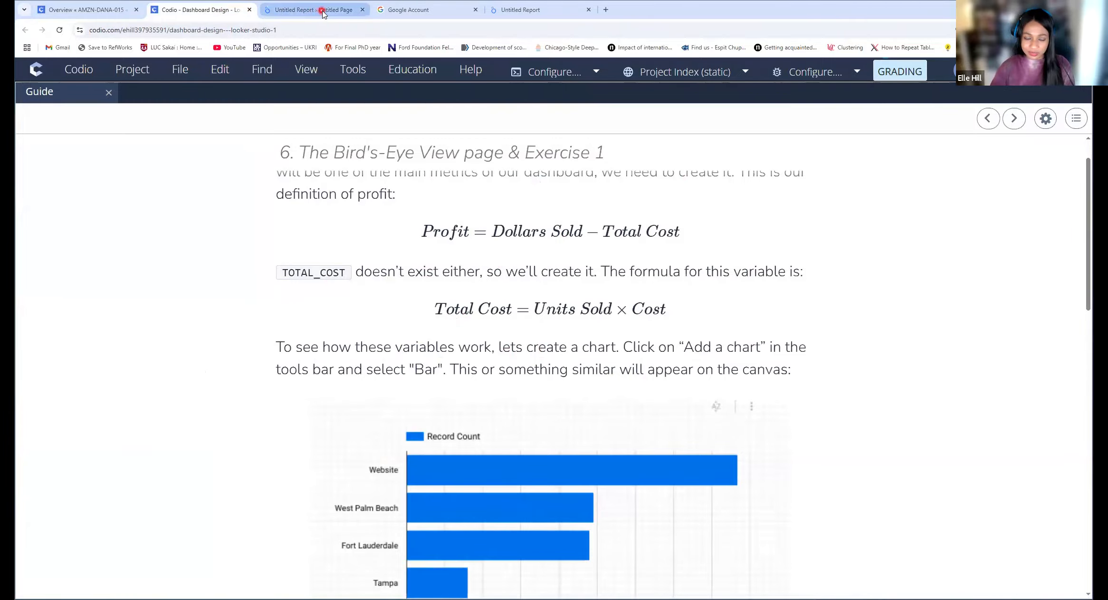
mouse_move(324, 13)
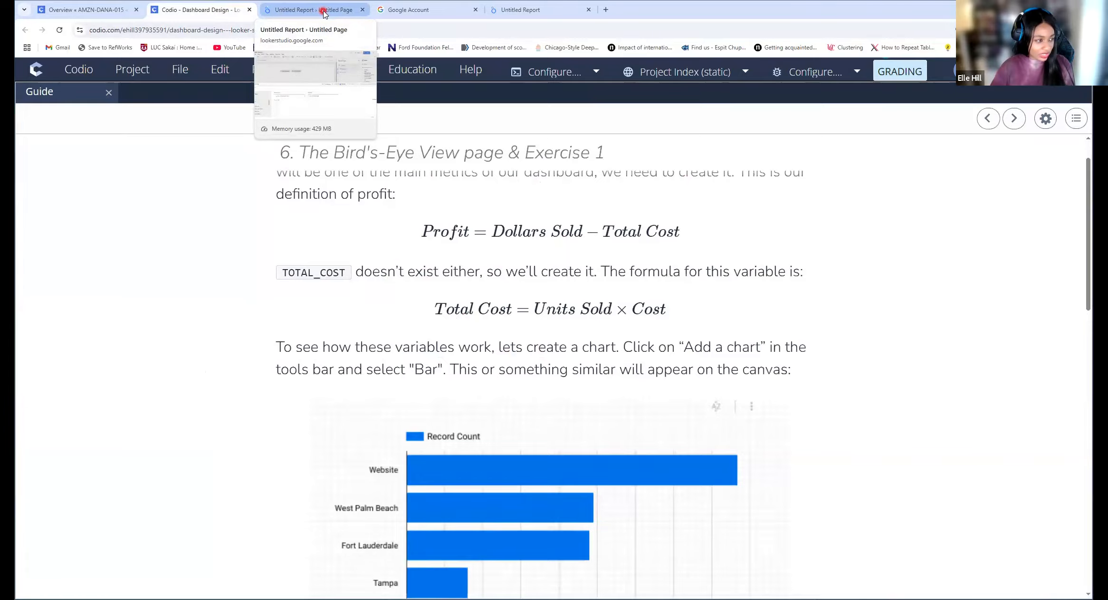
left_click(322, 10)
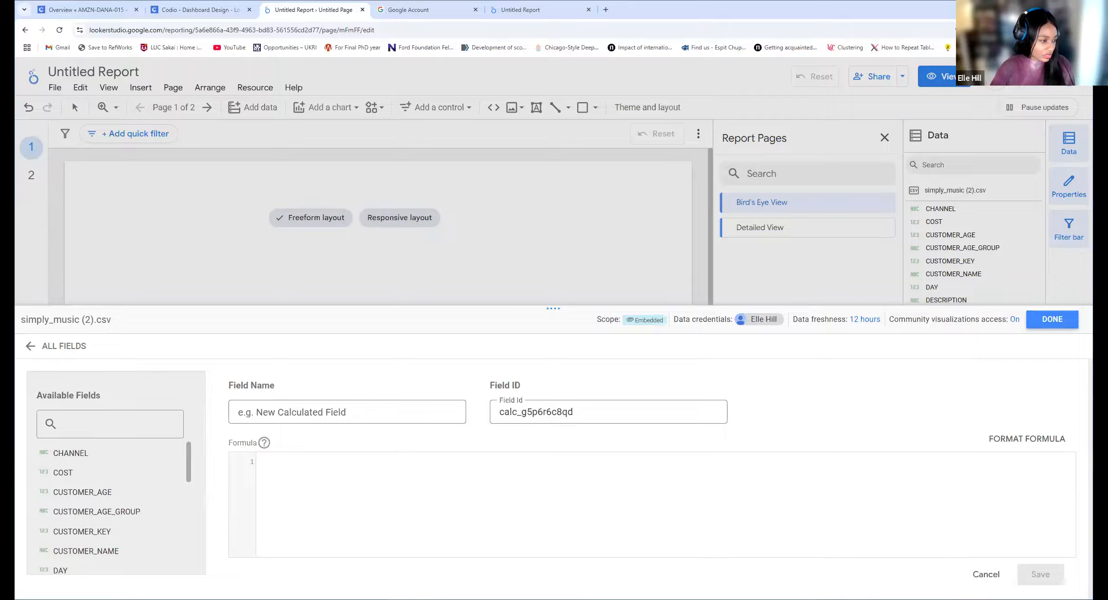
left_click(293, 503)
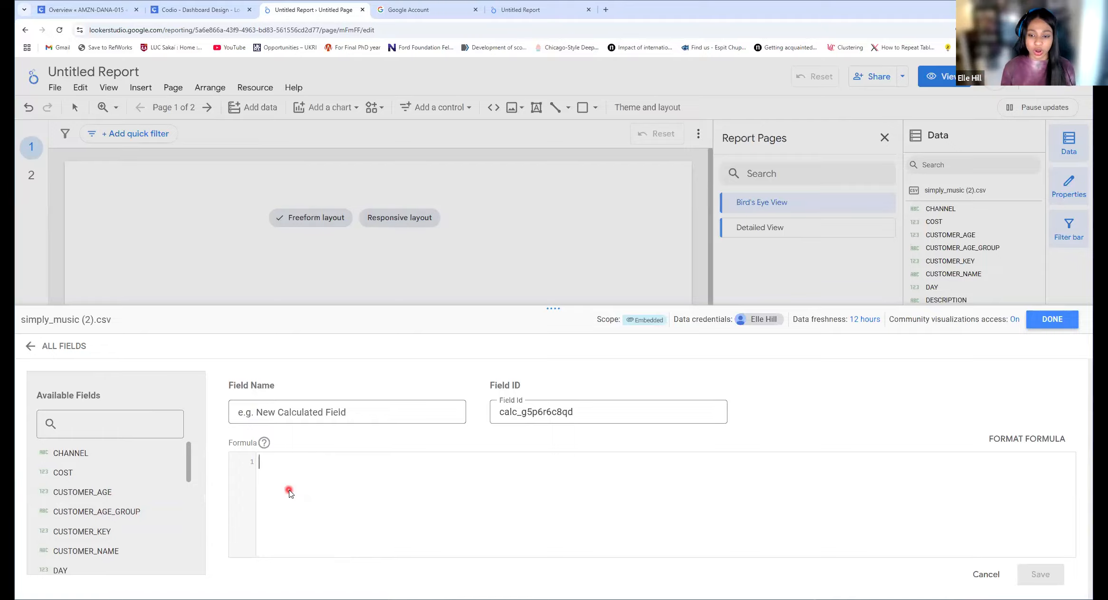
left_click(287, 412)
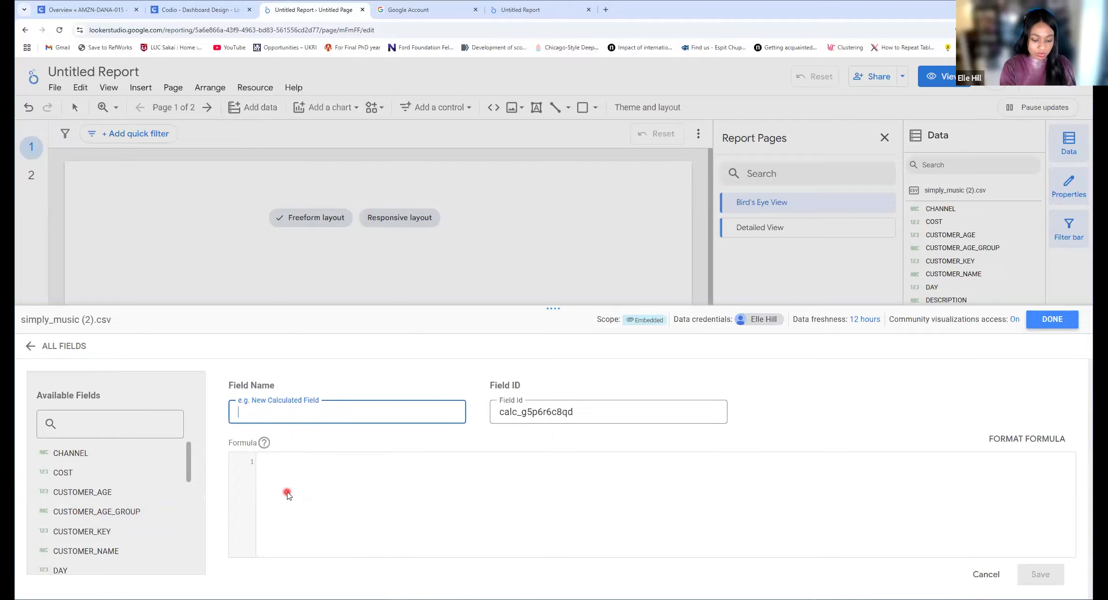
type("P")
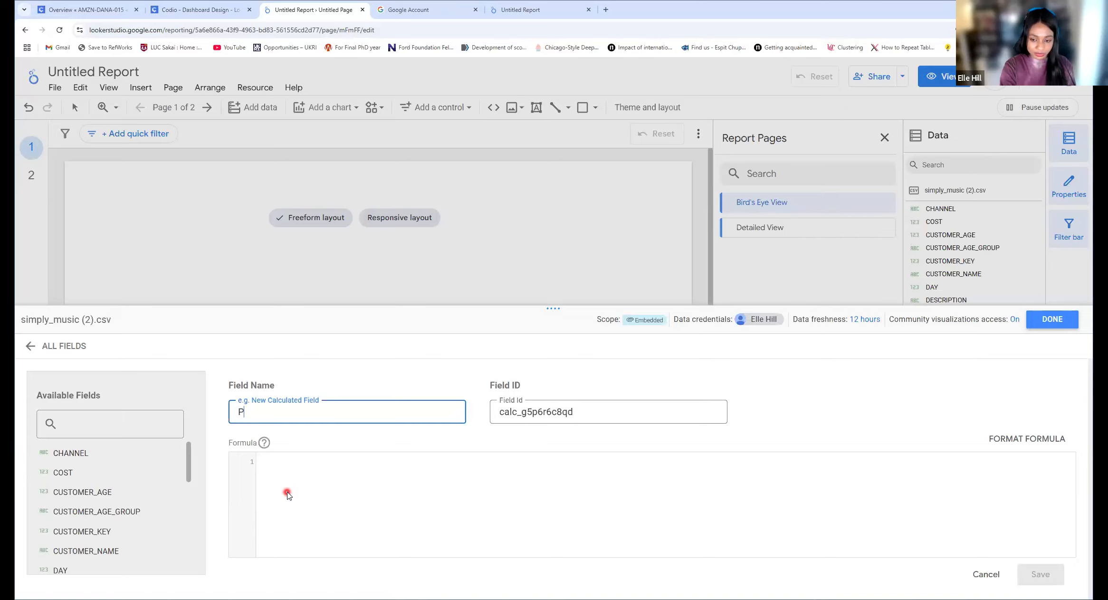
type("rofit")
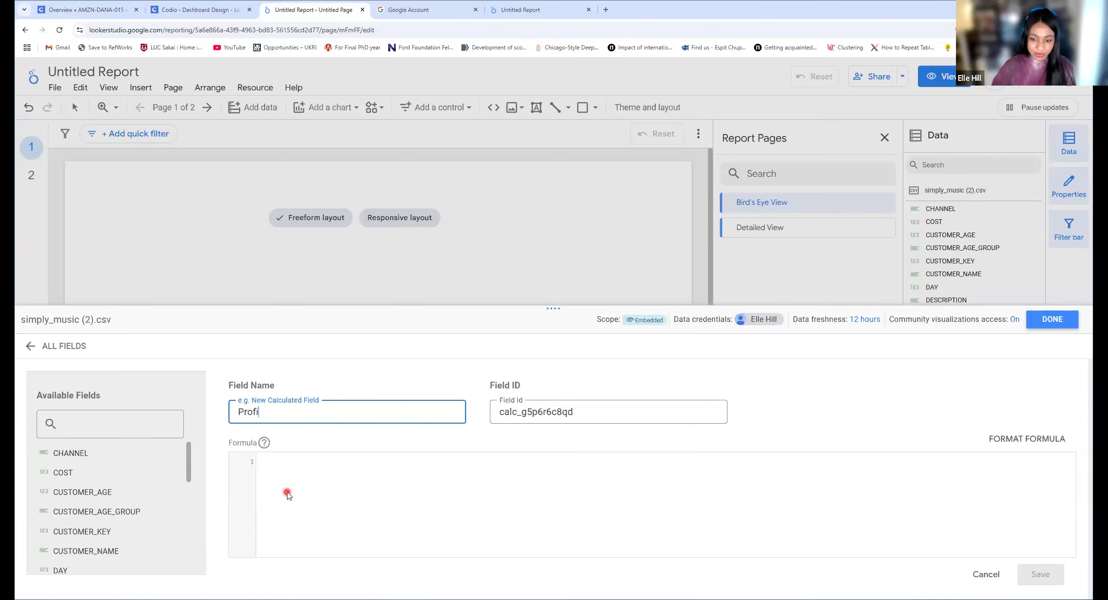
- Enter the guide's formula DOLLARS_SOLD - Total_Cost for the Profit field, picking both suggested data fields, and save it
left_click(284, 458)
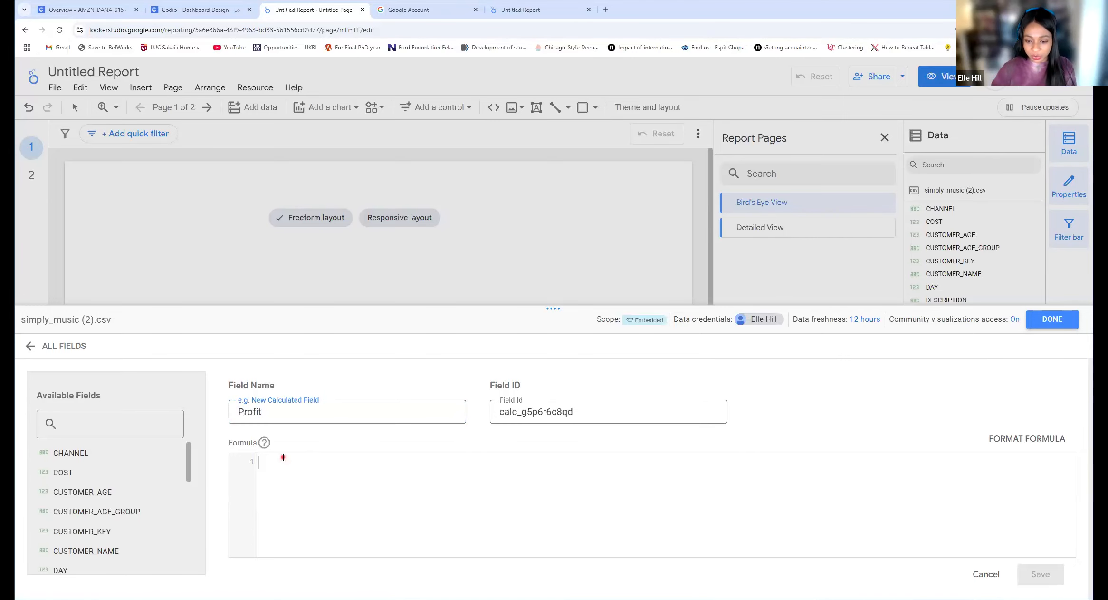
left_click(196, 10)
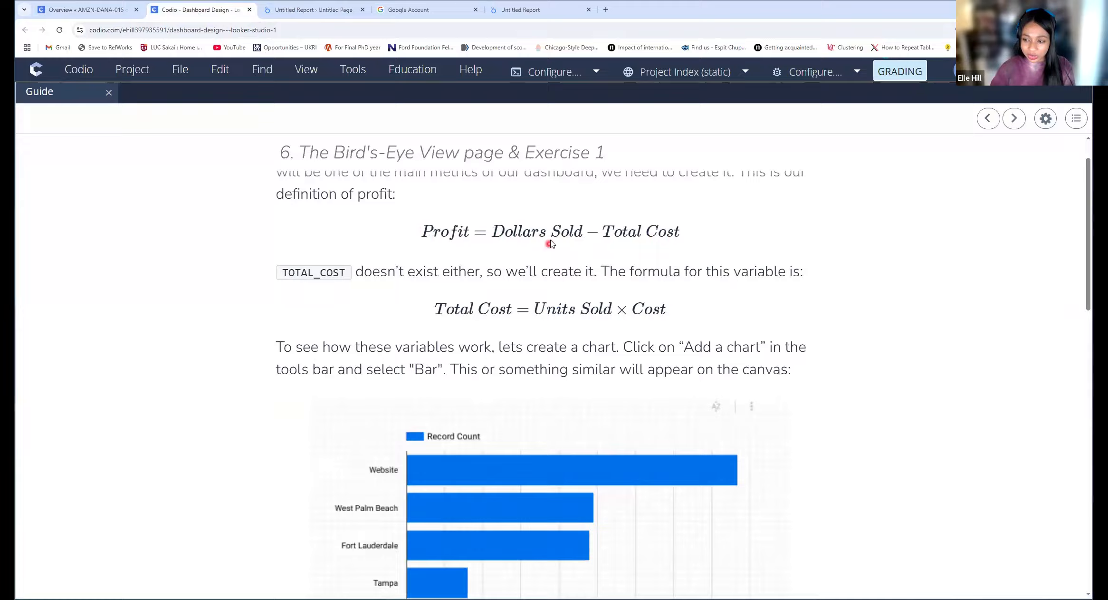
left_click(303, 10)
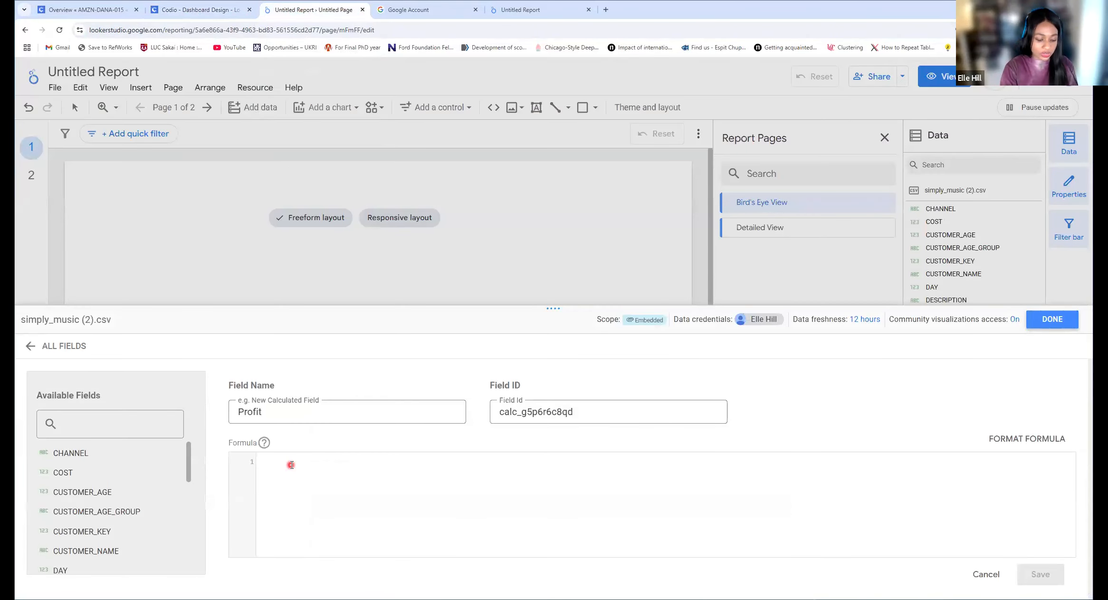
type("Do")
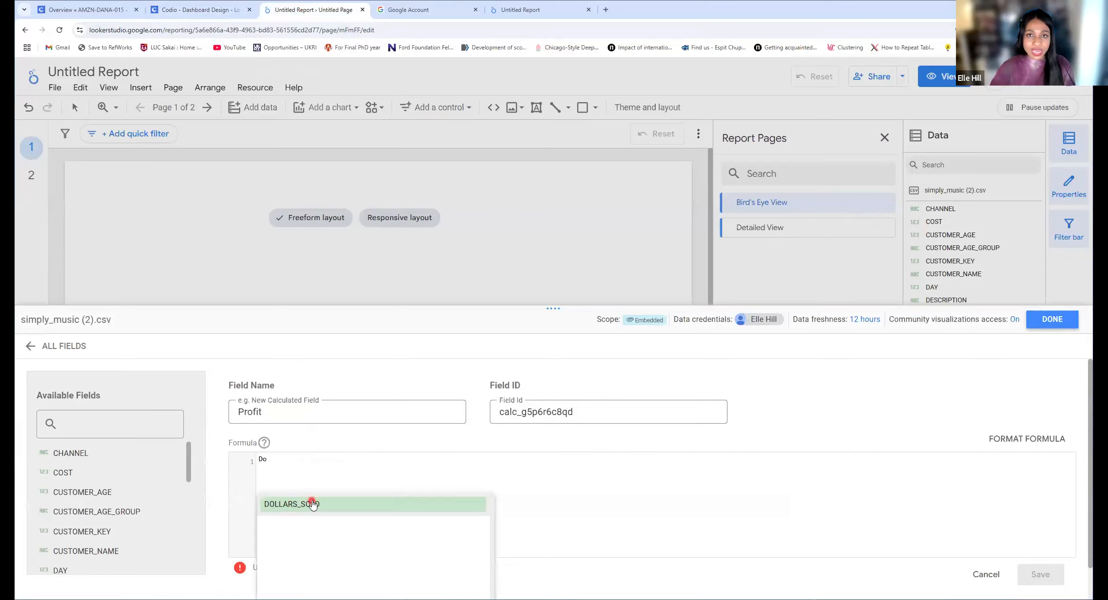
left_click(307, 506)
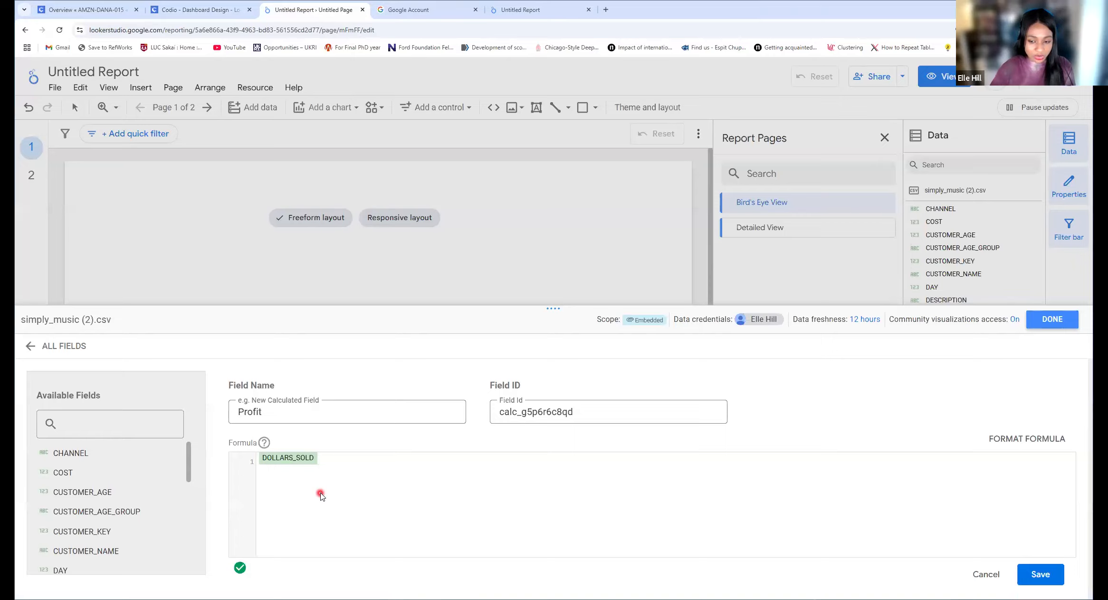
type("-")
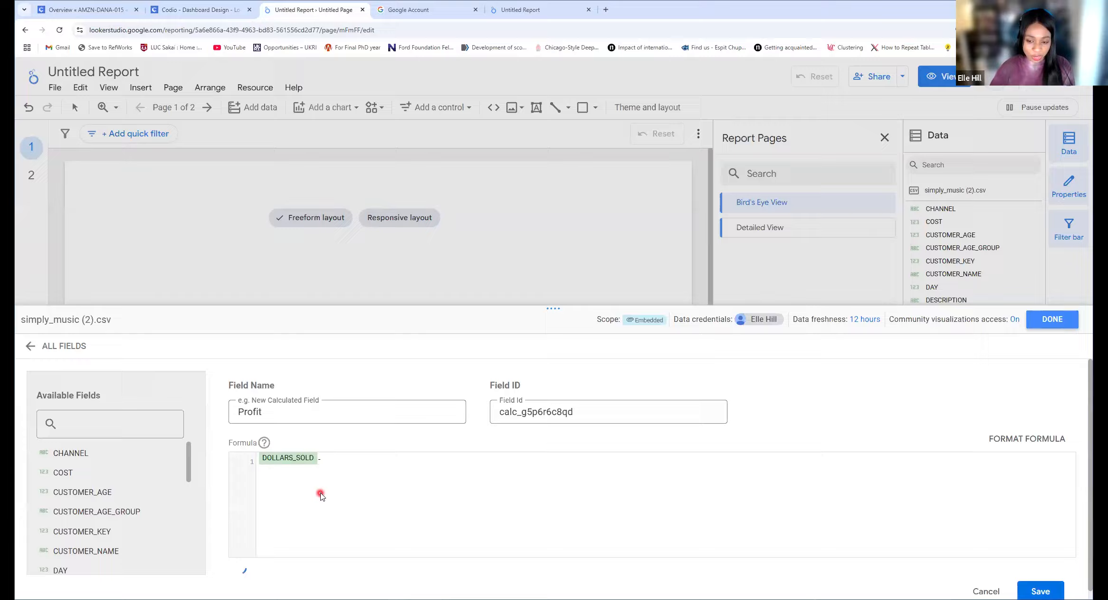
type("Total_Cost")
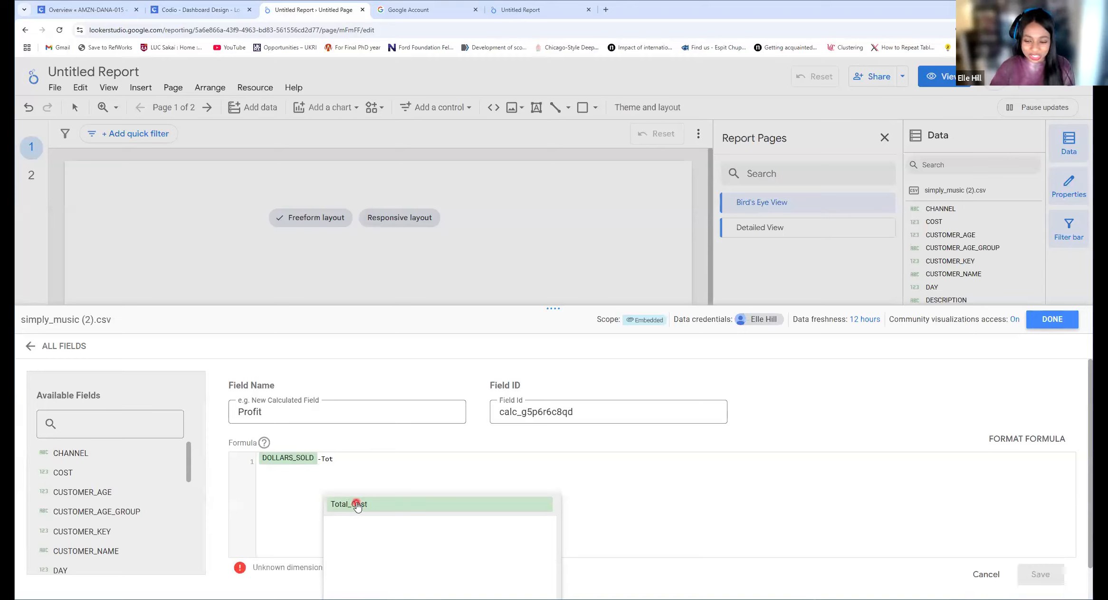
left_click(357, 504)
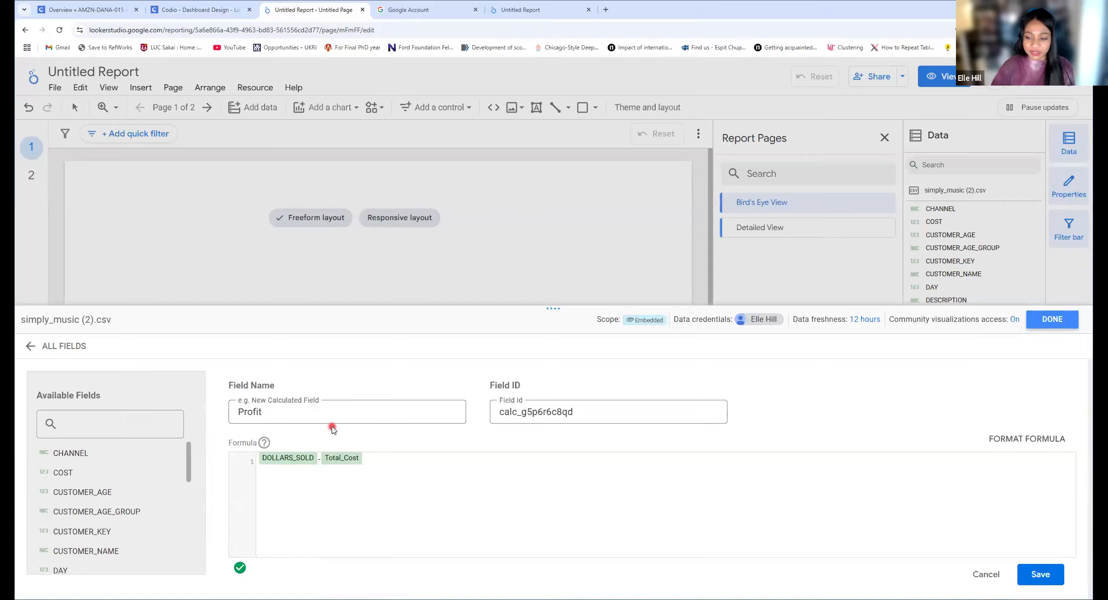
left_click(1039, 574)
left_click(1054, 321)
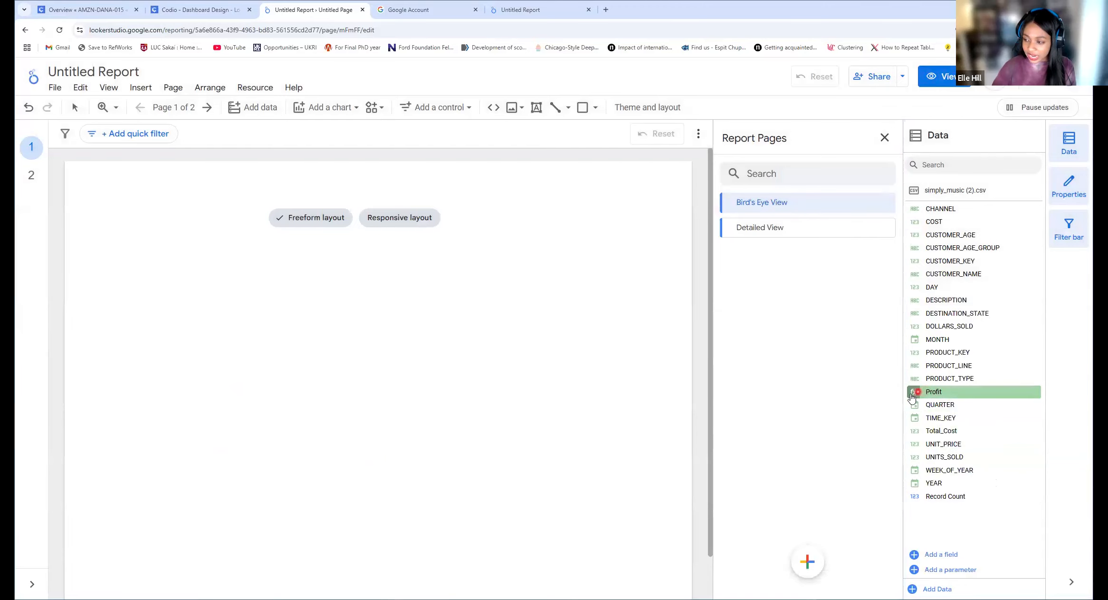
- Reopen the Total_Cost calculated field to review its name and formula, and return to the report canvas
left_click(912, 431)
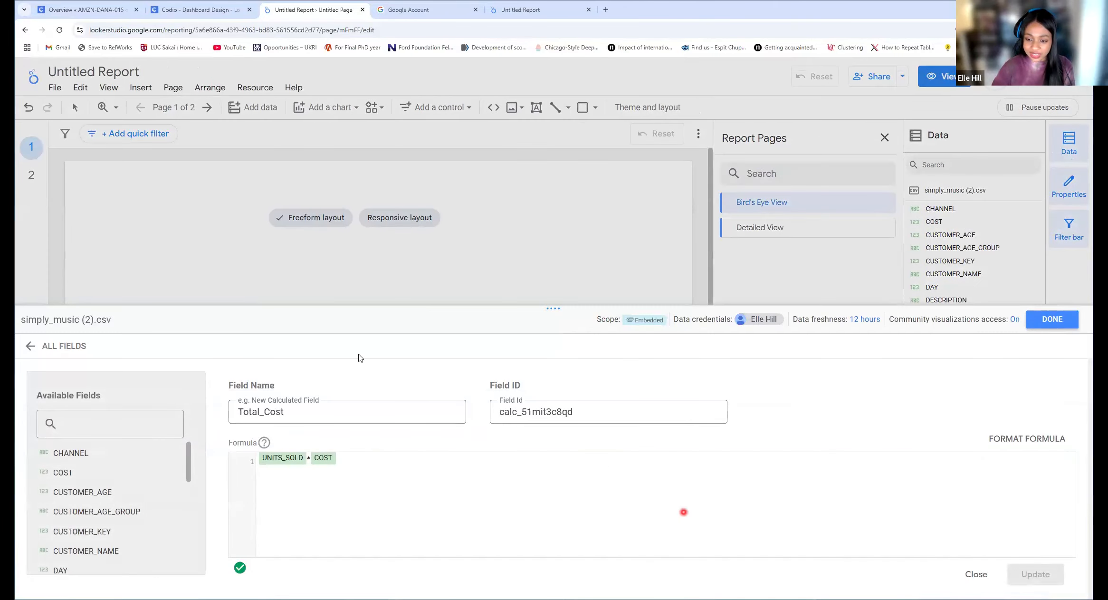
left_click(260, 416)
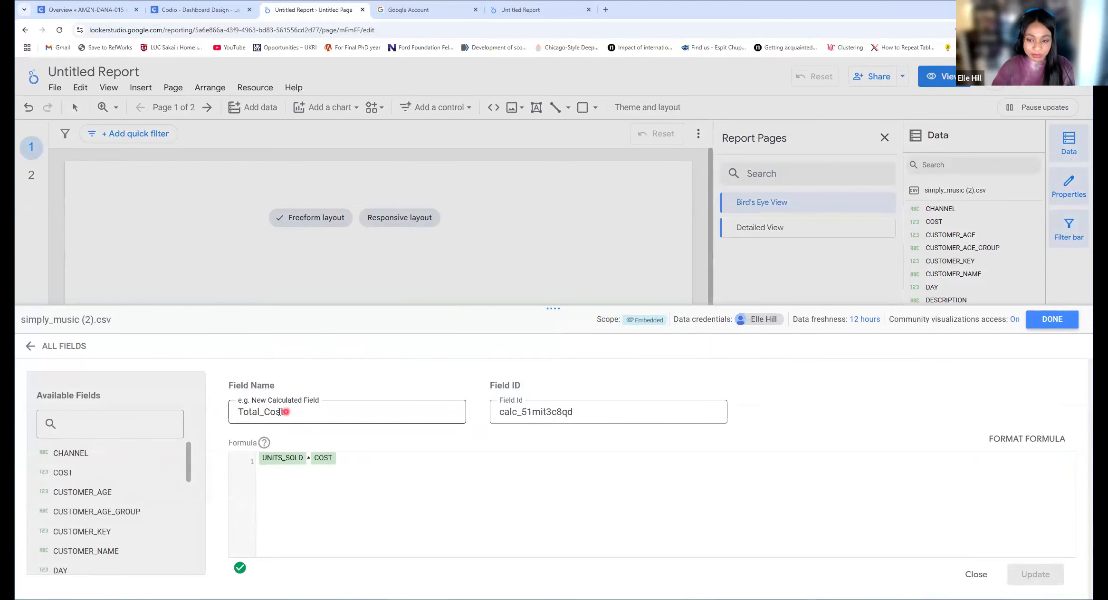
left_click(306, 464)
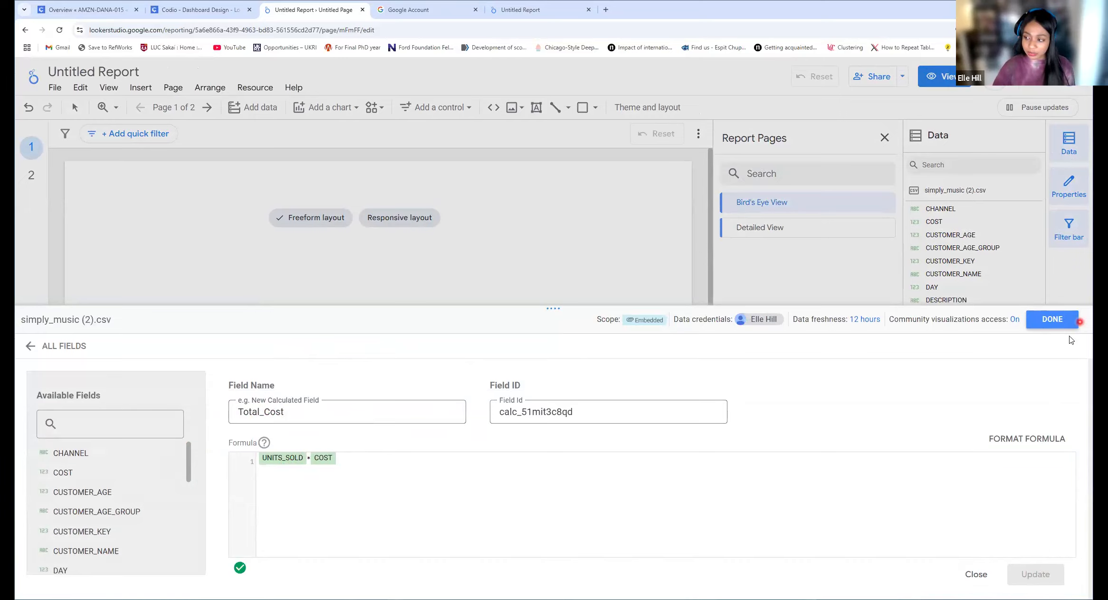
left_click(1021, 335)
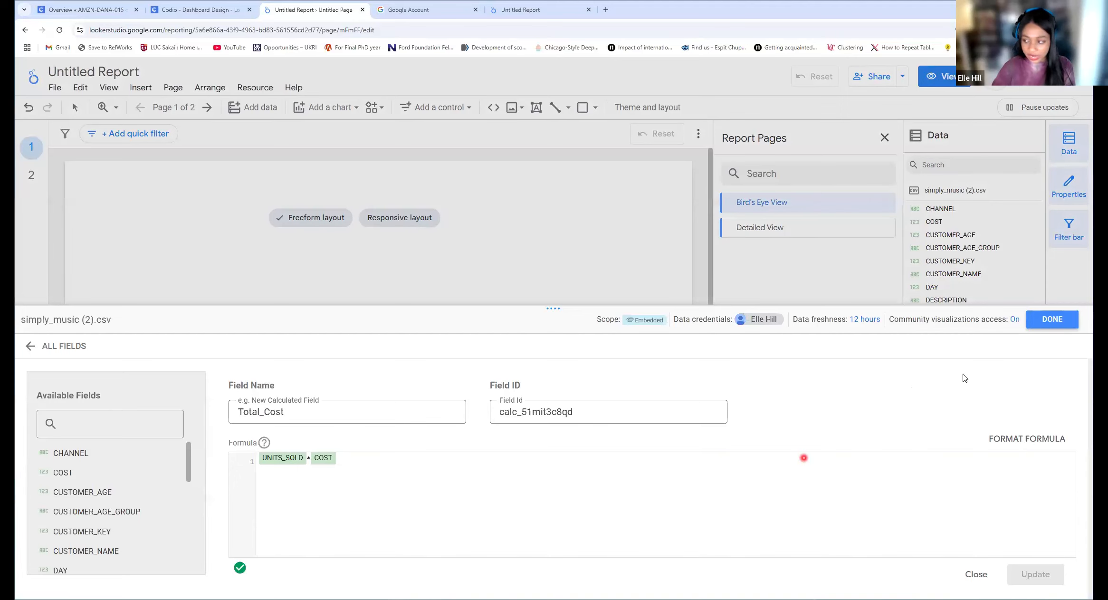
left_click(1066, 319)
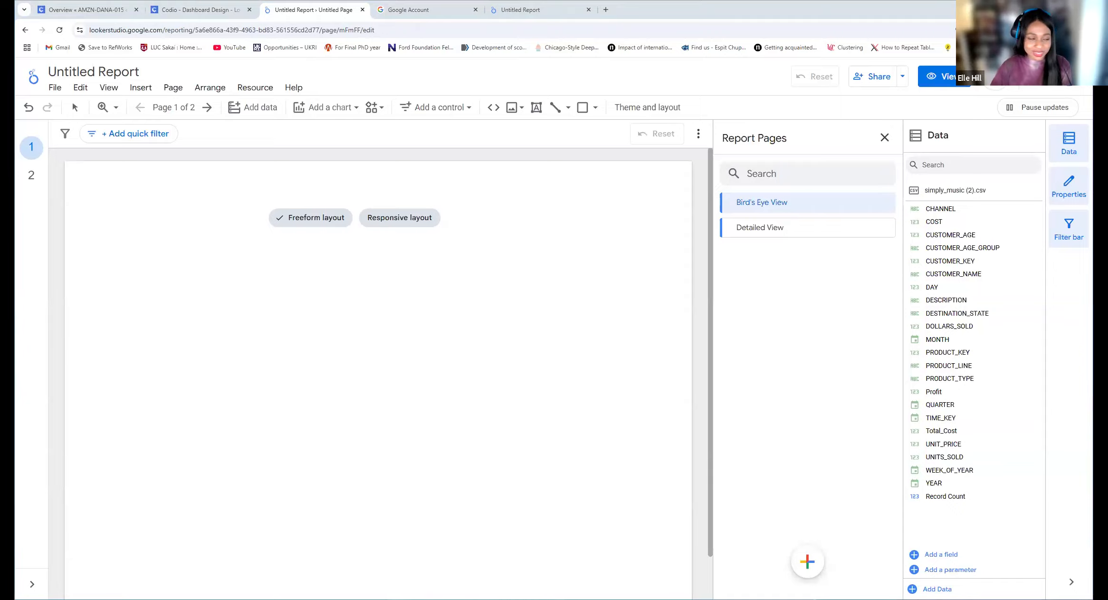
- Read the Codio guide's instructions for creating the example bar chart and switch back to the Looker Studio report
left_click(212, 157)
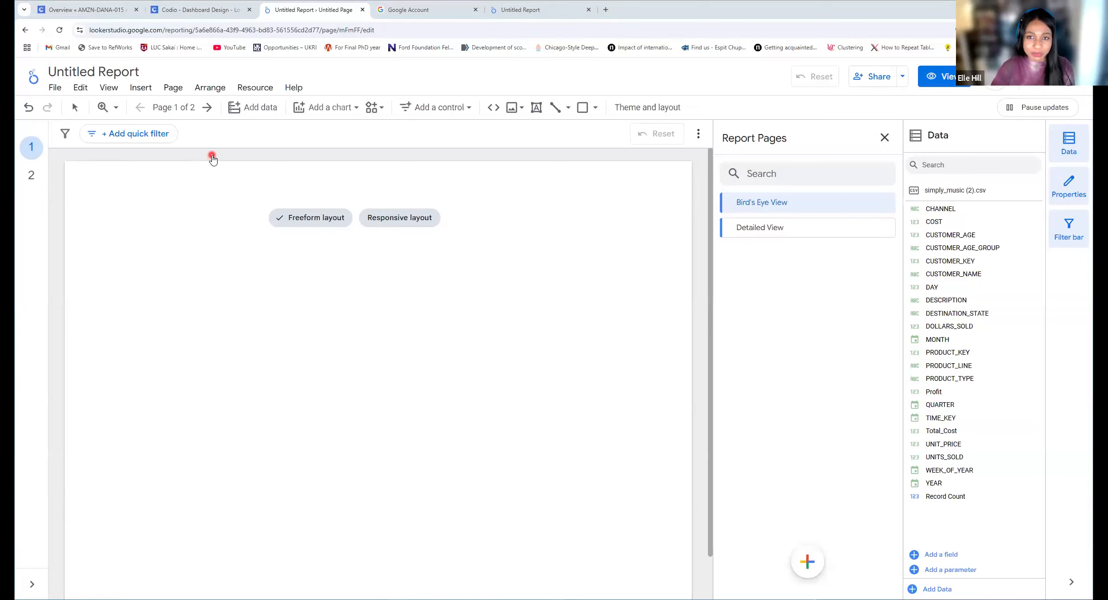
left_click(213, 13)
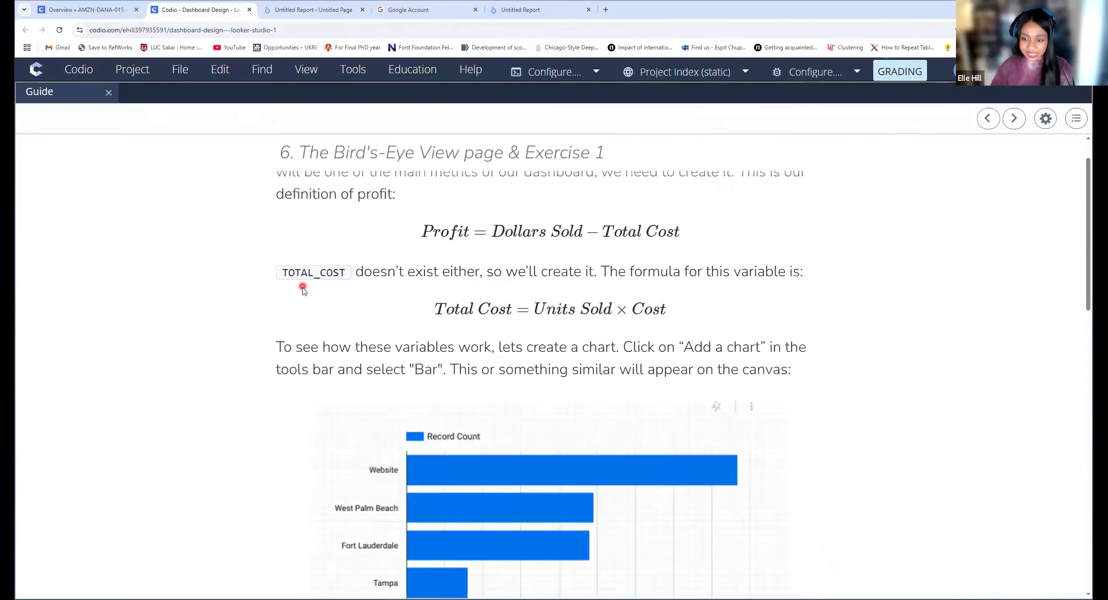
scroll(343, 282, "down", 3)
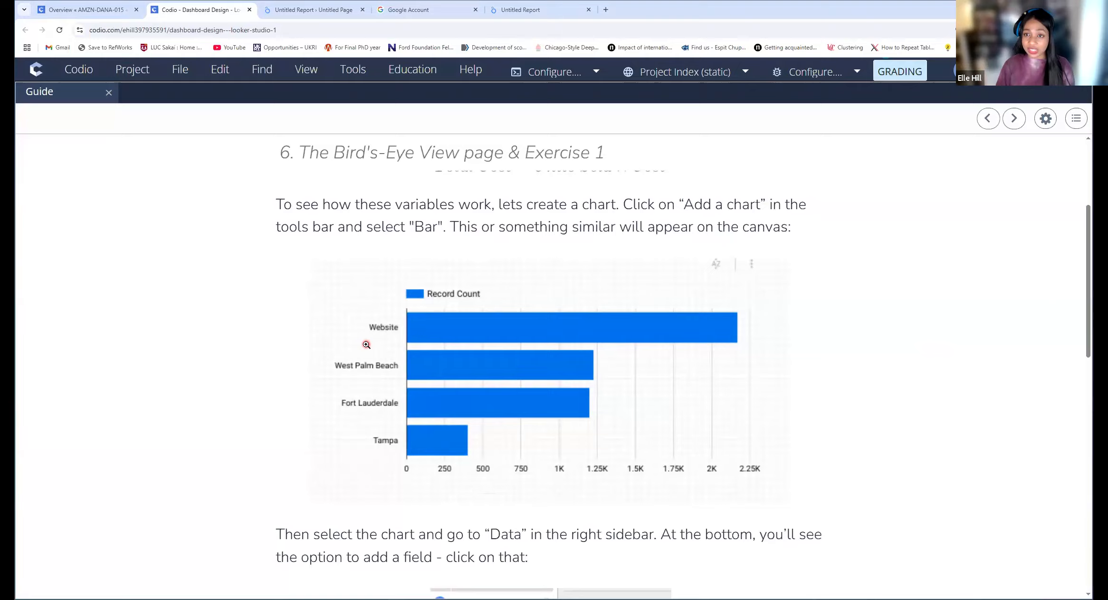
left_click(293, 11)
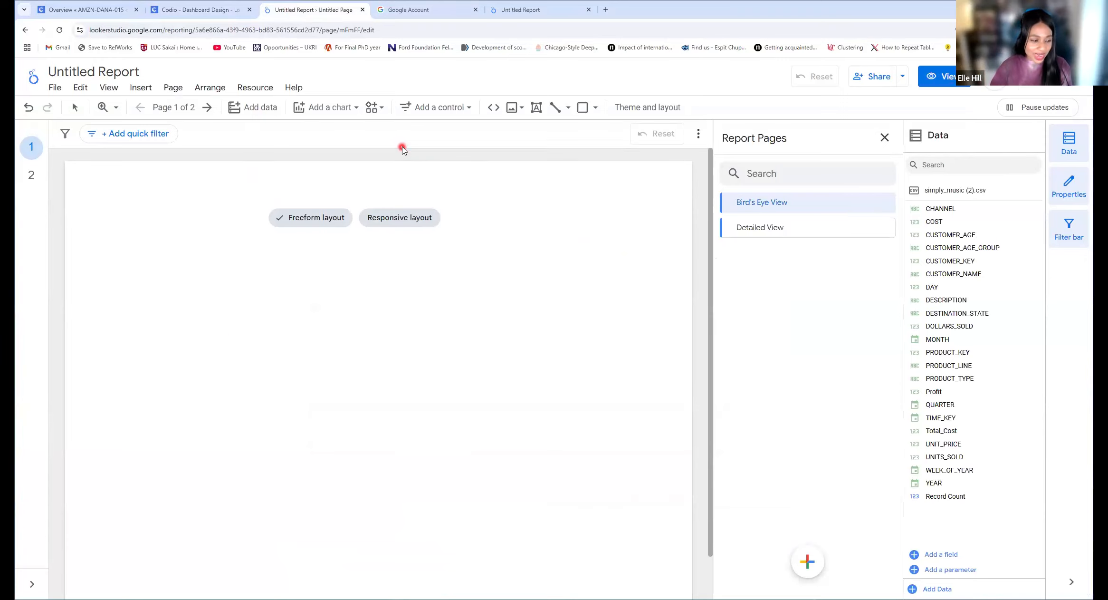
- Insert a horizontal bar chart at the left edge of the Bird's Eye View page
left_click(354, 109)
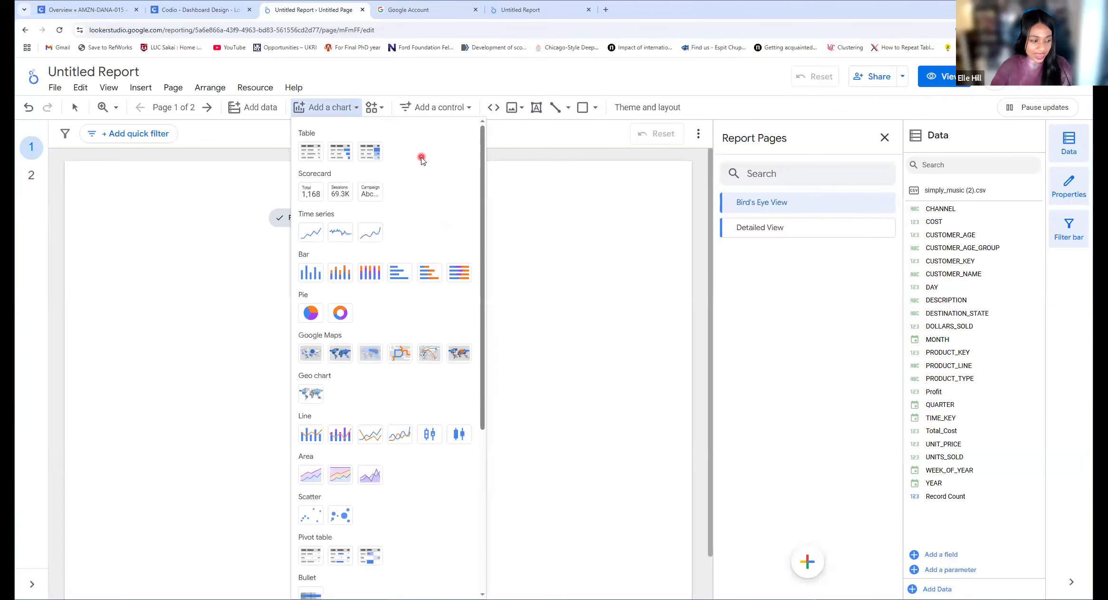
scroll(406, 163, "down", 4)
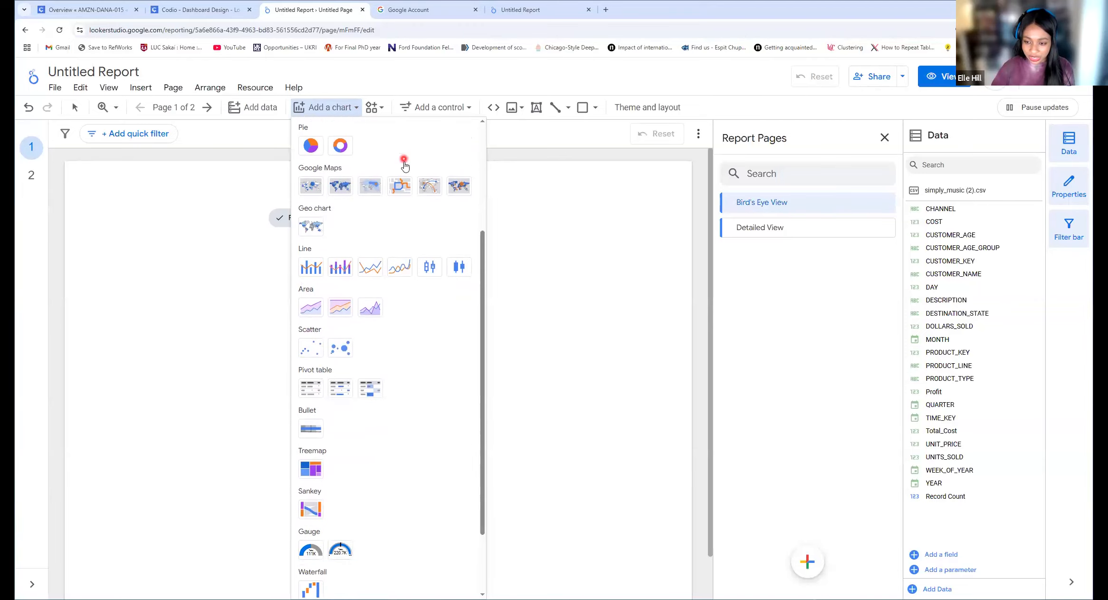
scroll(436, 473, "down", 2)
scroll(435, 472, "up", 5)
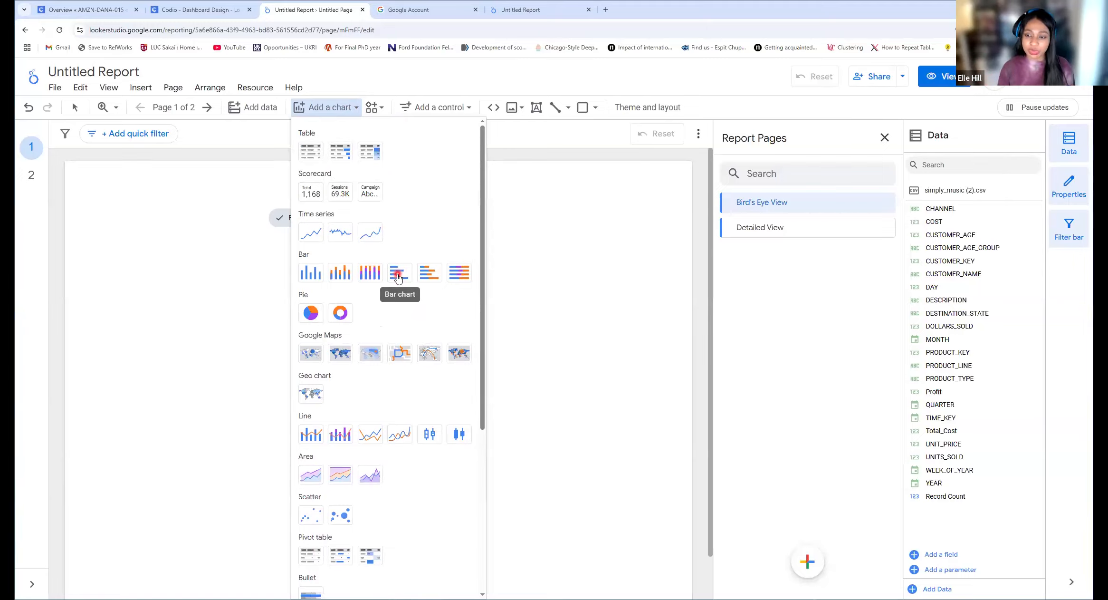
left_click(398, 277)
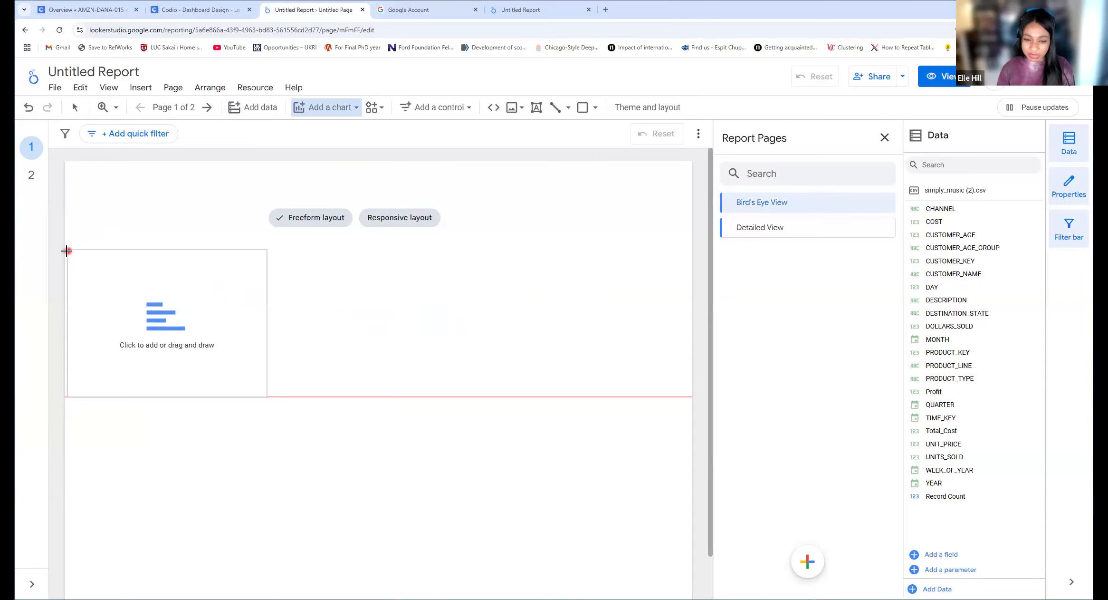
left_click(66, 255)
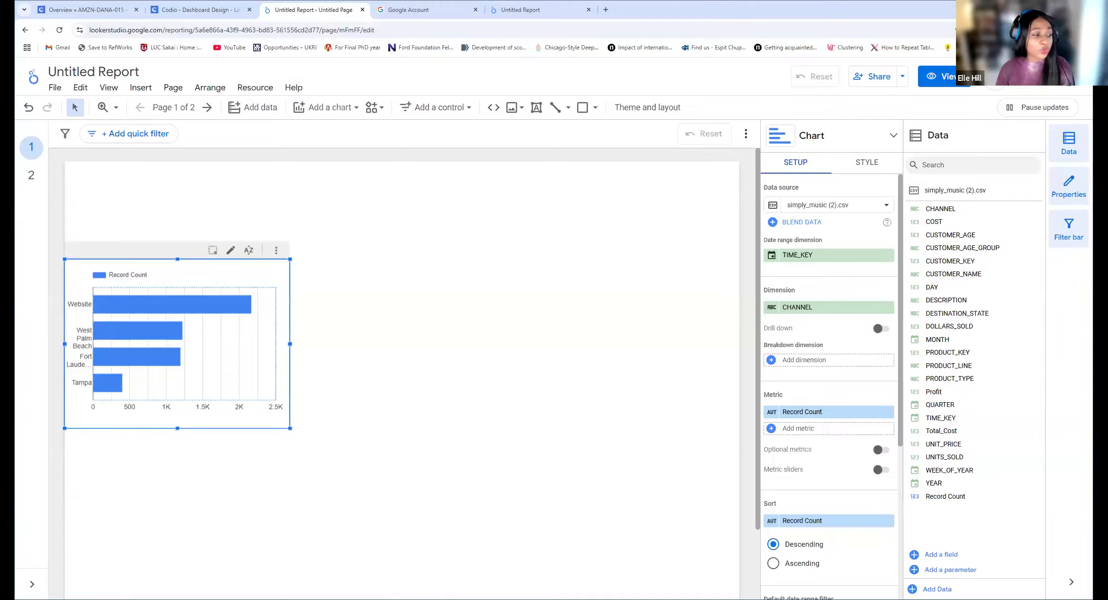
- Check the Codio guide's bar chart instructions and example, and return to the Looker Studio report
left_click(200, 10)
scroll(473, 255, "up", 4)
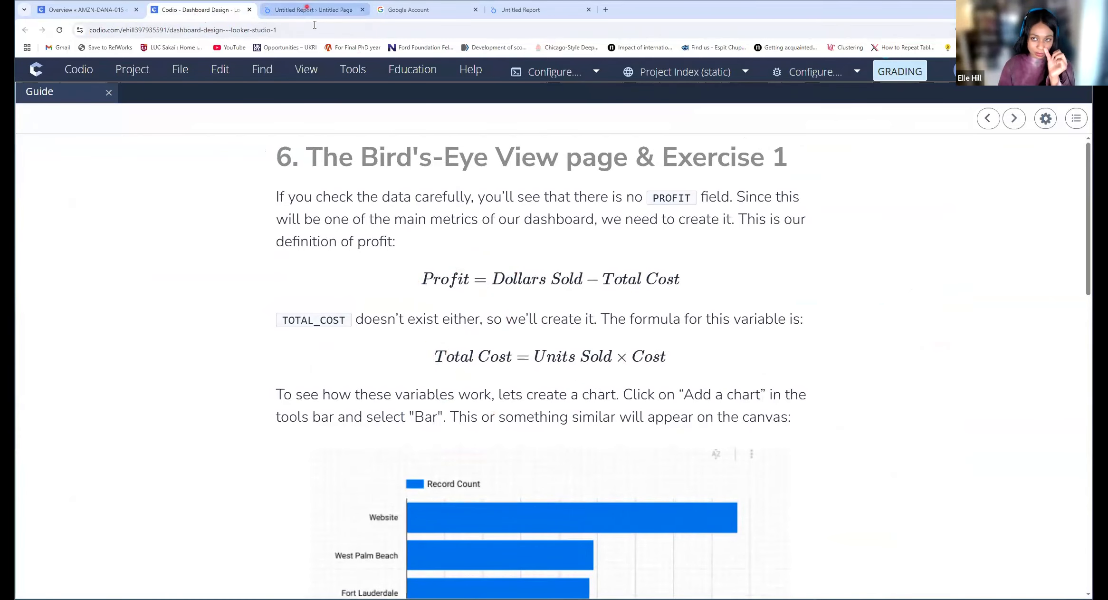
left_click(308, 9)
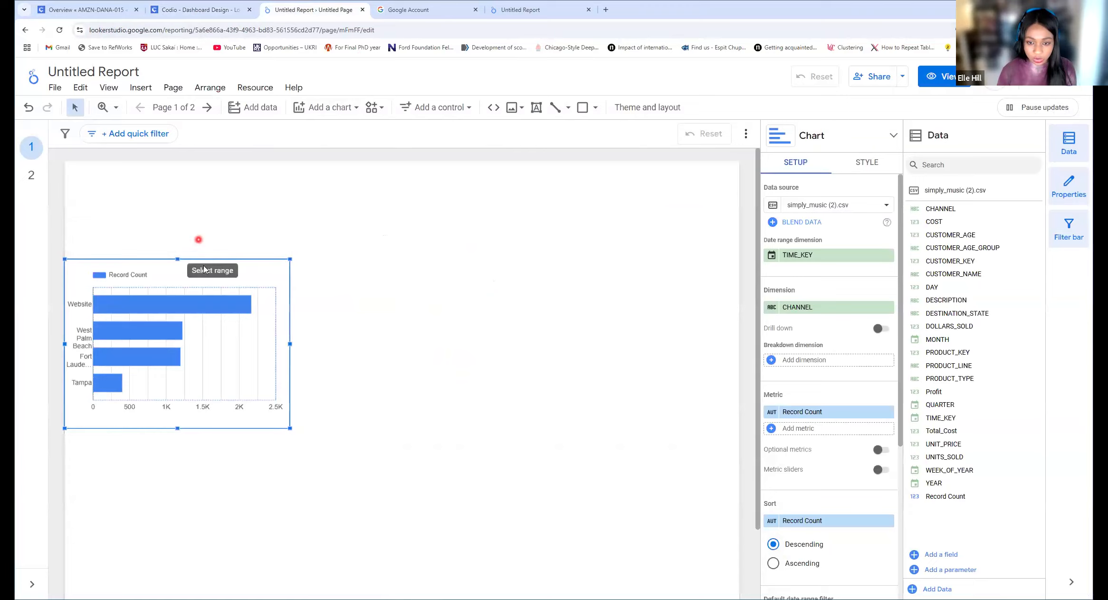
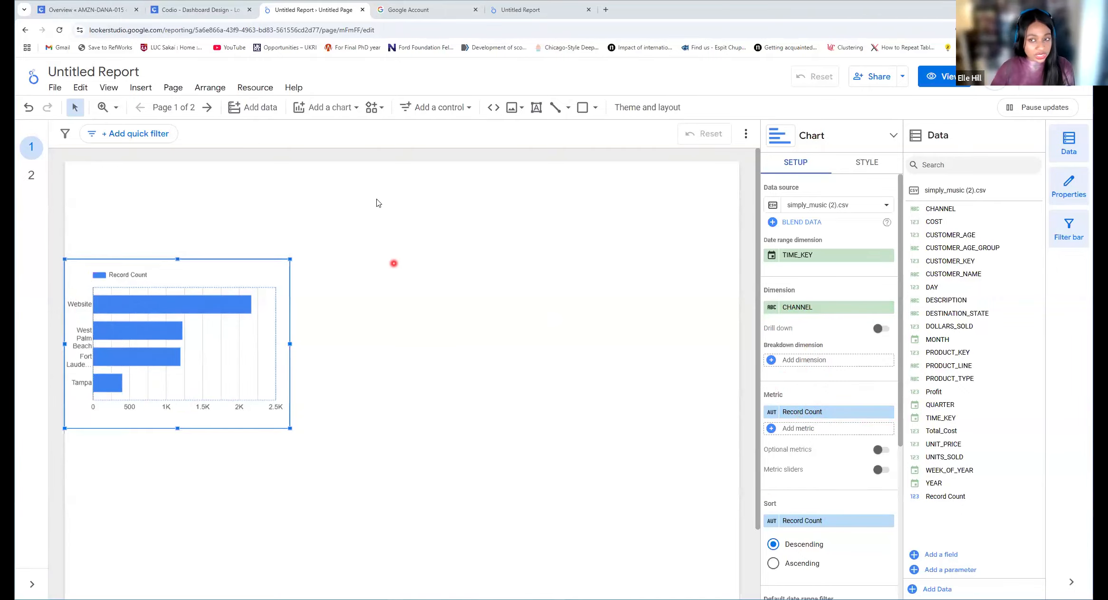
left_click(663, 207)
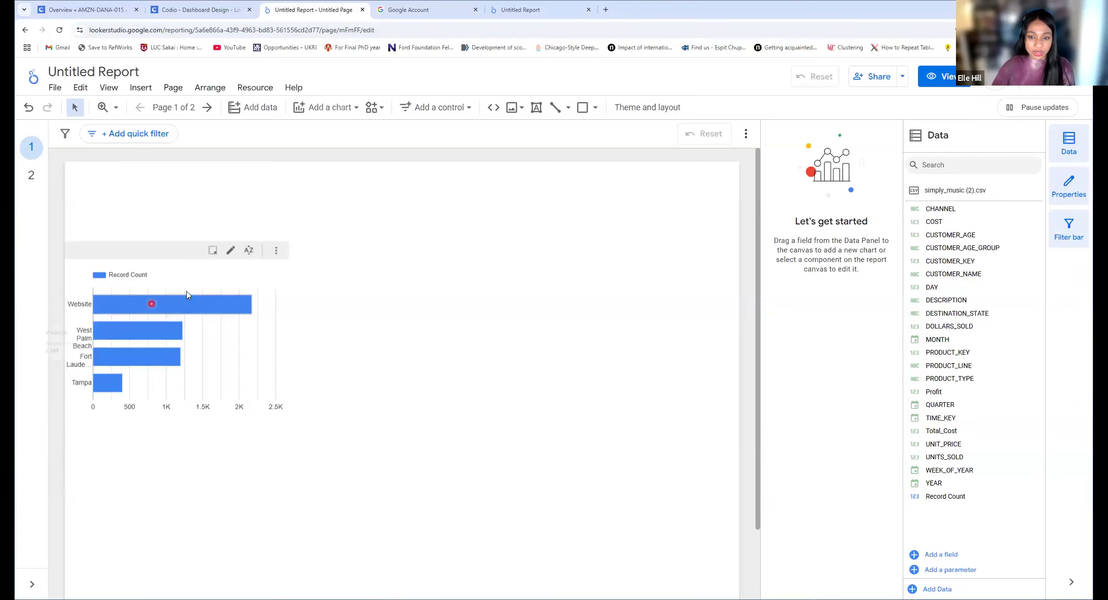
left_click(205, 288)
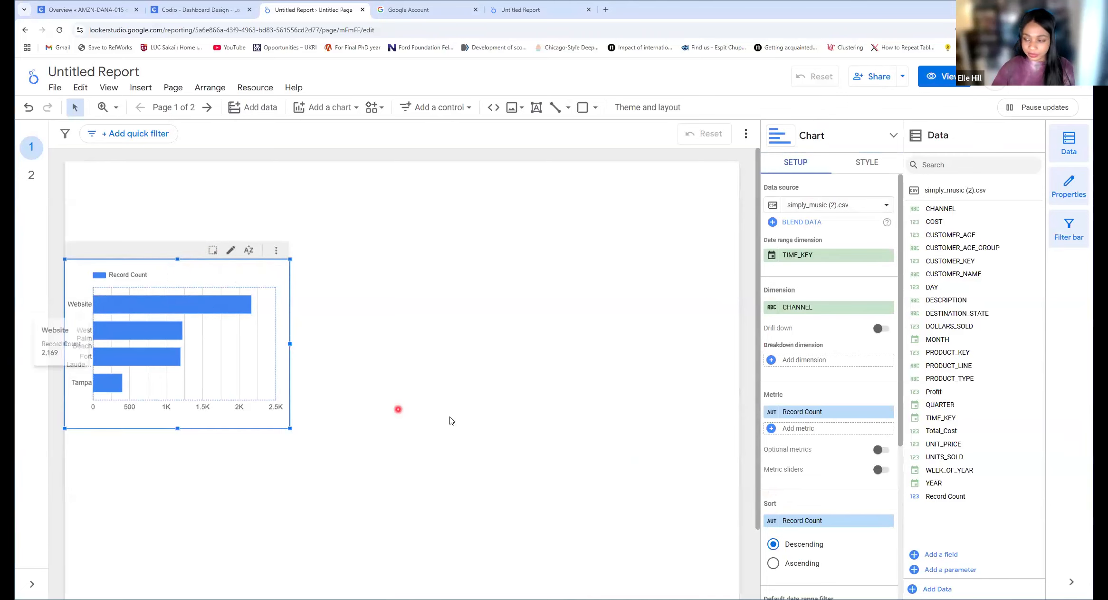
left_click(483, 197)
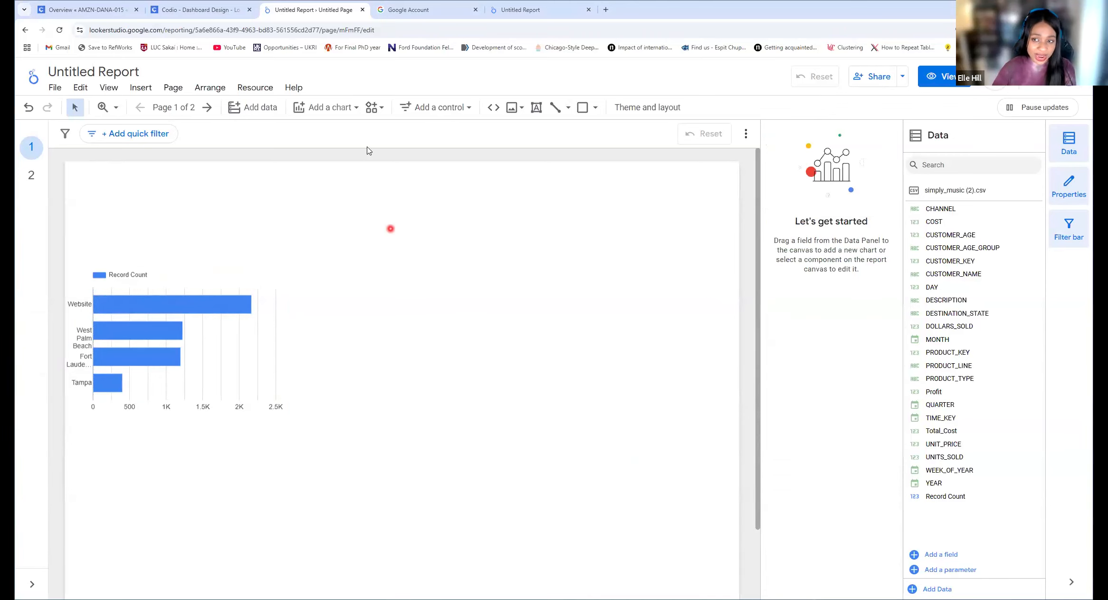
left_click(355, 108)
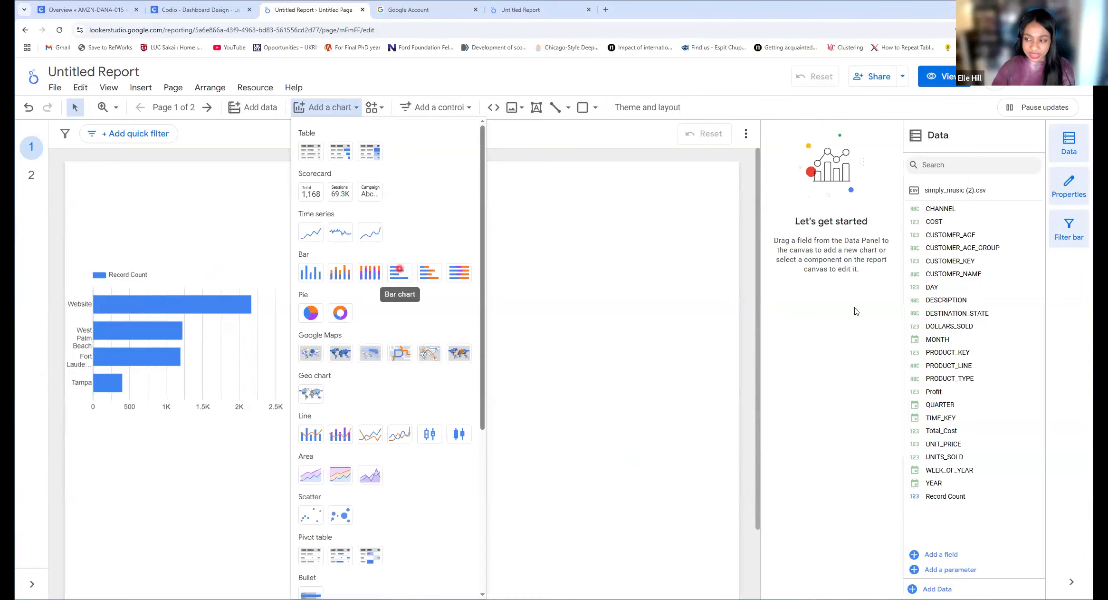
left_click(554, 300)
left_click(210, 271)
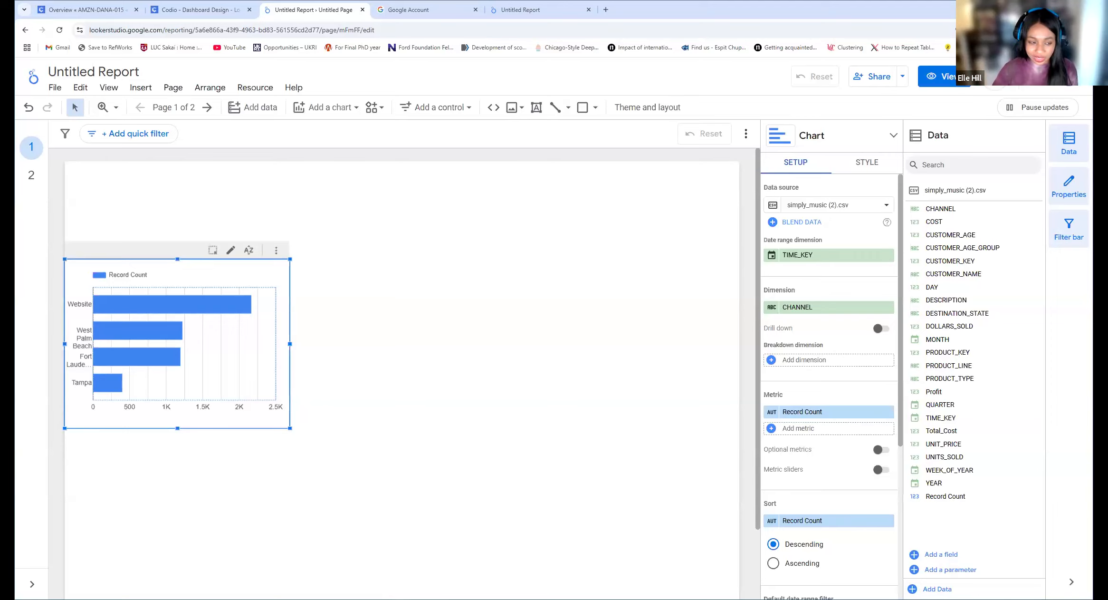
left_click(119, 481)
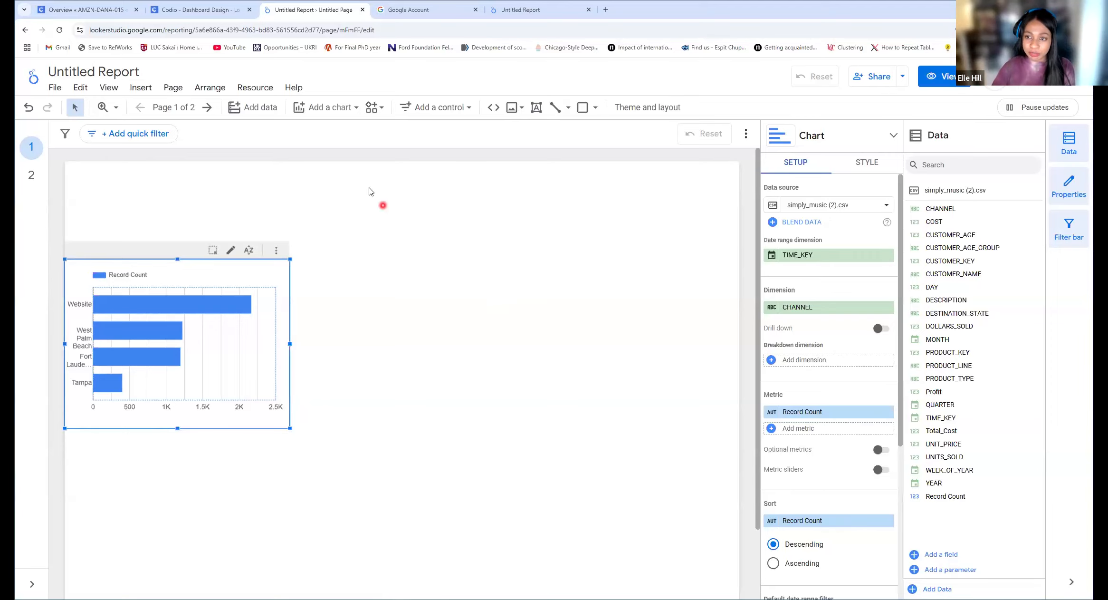
- Place a second horizontal bar chart in the right half of the page, level with the existing CHANNEL chart
left_click(347, 111)
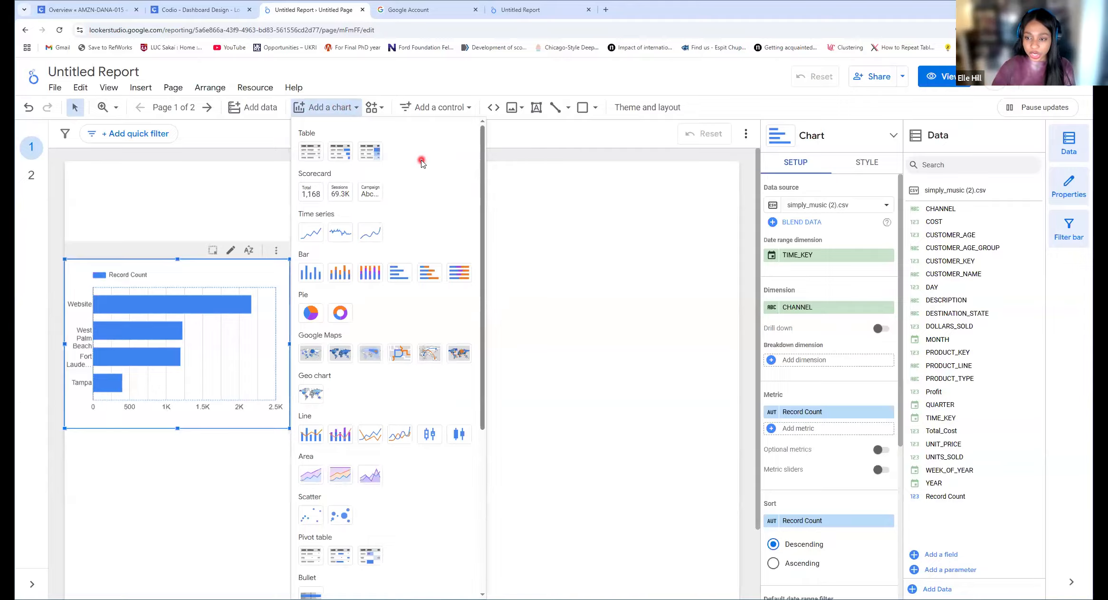
left_click(400, 273)
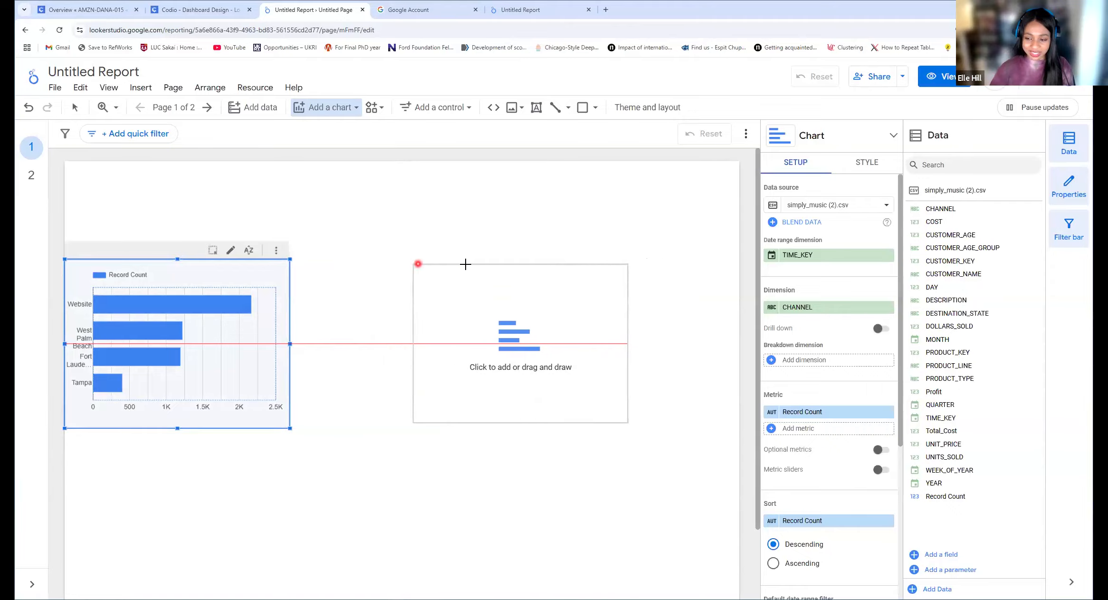
left_click(454, 264)
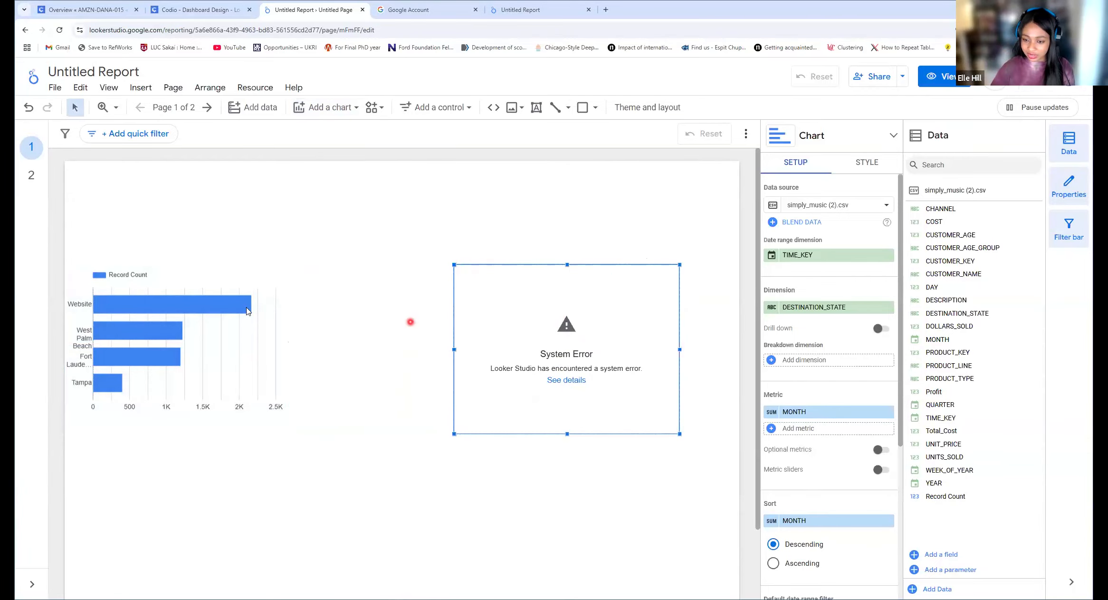
- Cross-filter the page by the Website bar of the CHANNEL chart, and reset that filter
left_click(287, 270)
left_click(651, 308)
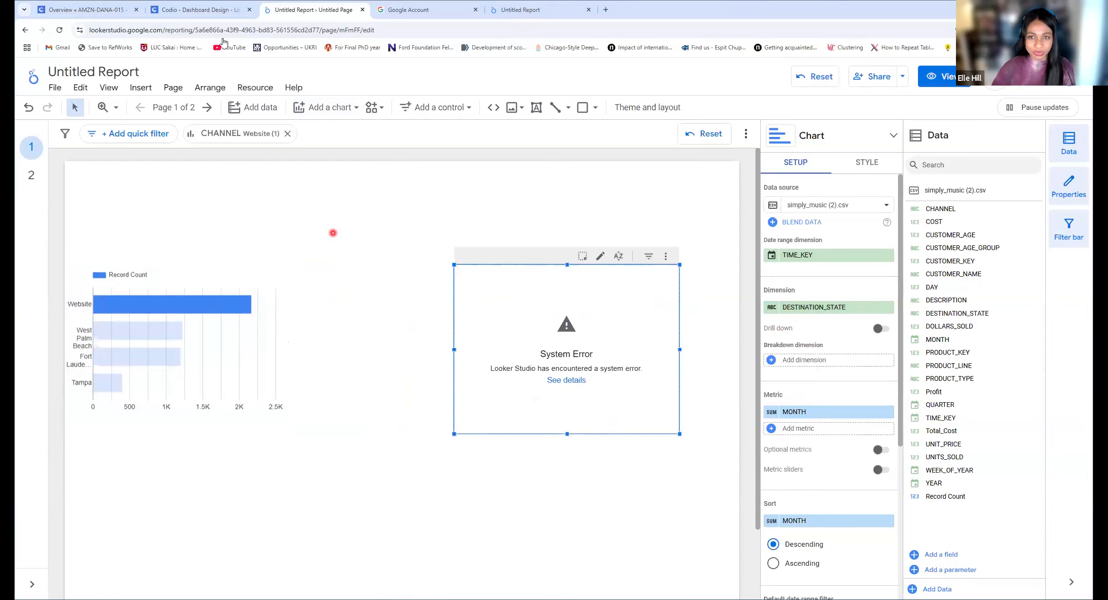
left_click(195, 5)
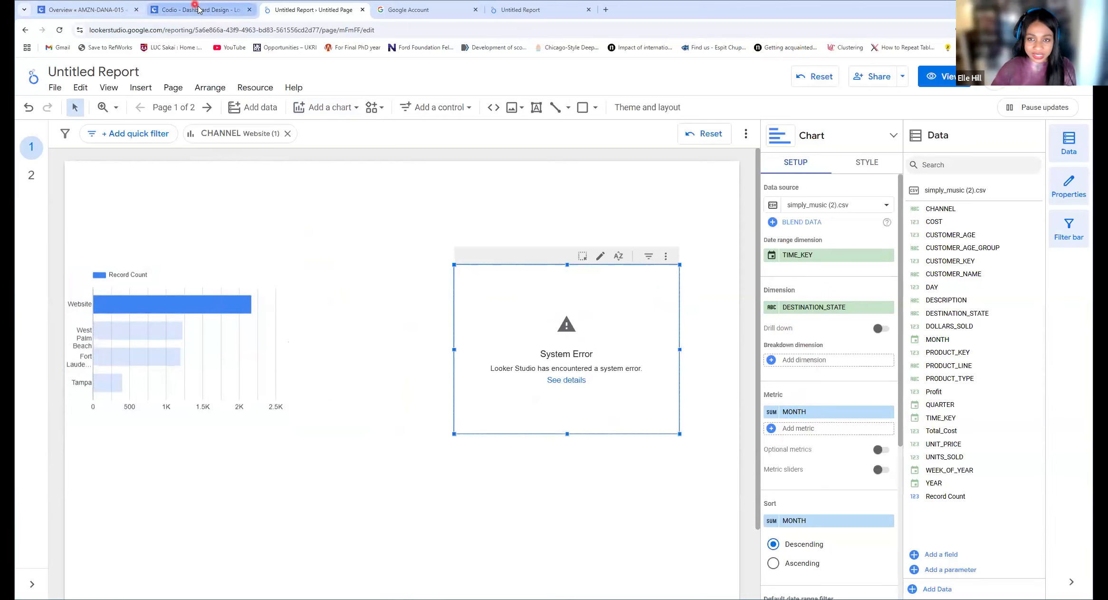
left_click(334, 296)
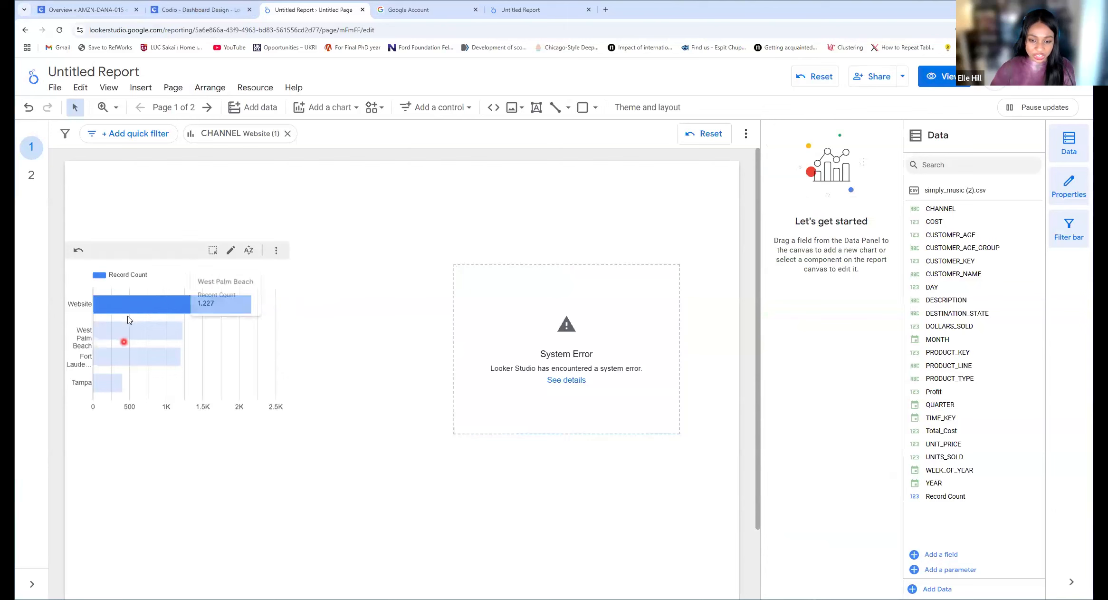
left_click(77, 253)
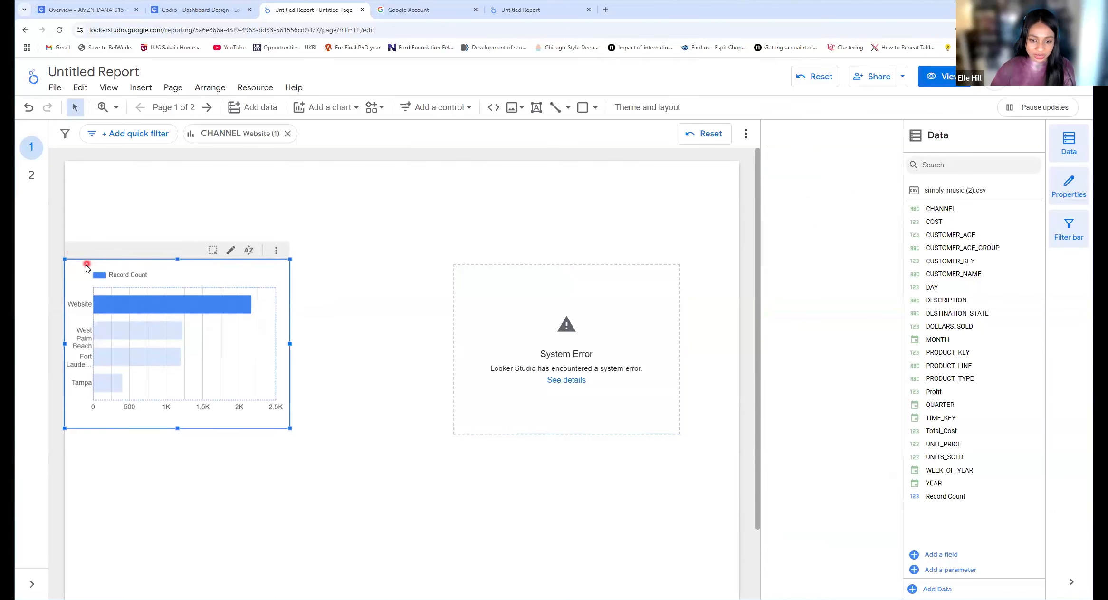
left_click(384, 187)
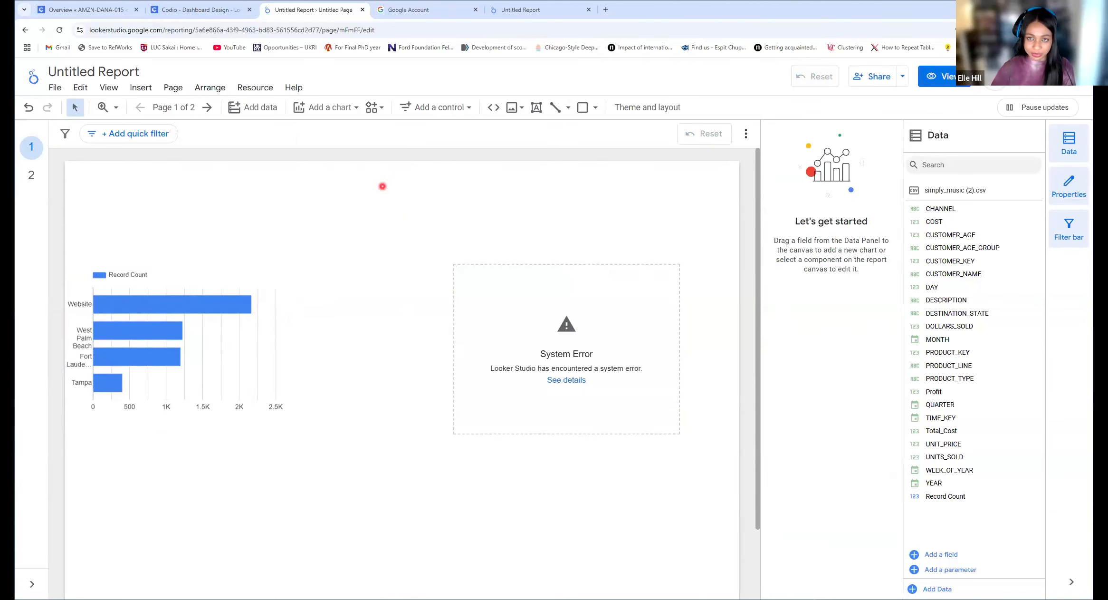
- Review the rest of the Codio guide's section 6, from the example bar chart through the Exercise 1 formula, comparing it with the report
left_click(191, 10)
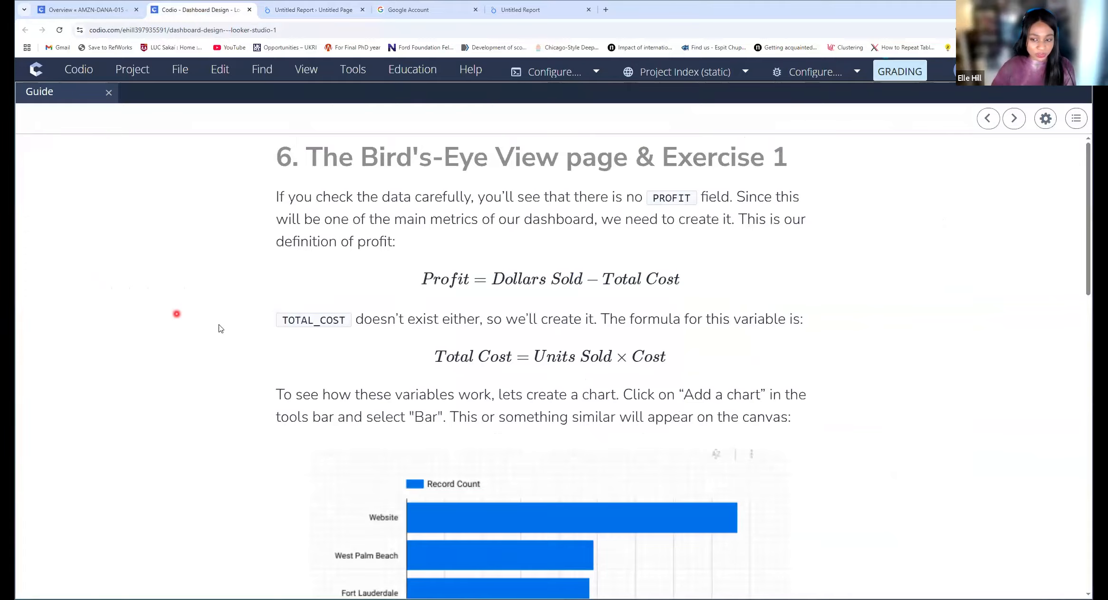
scroll(398, 340, "down", 4)
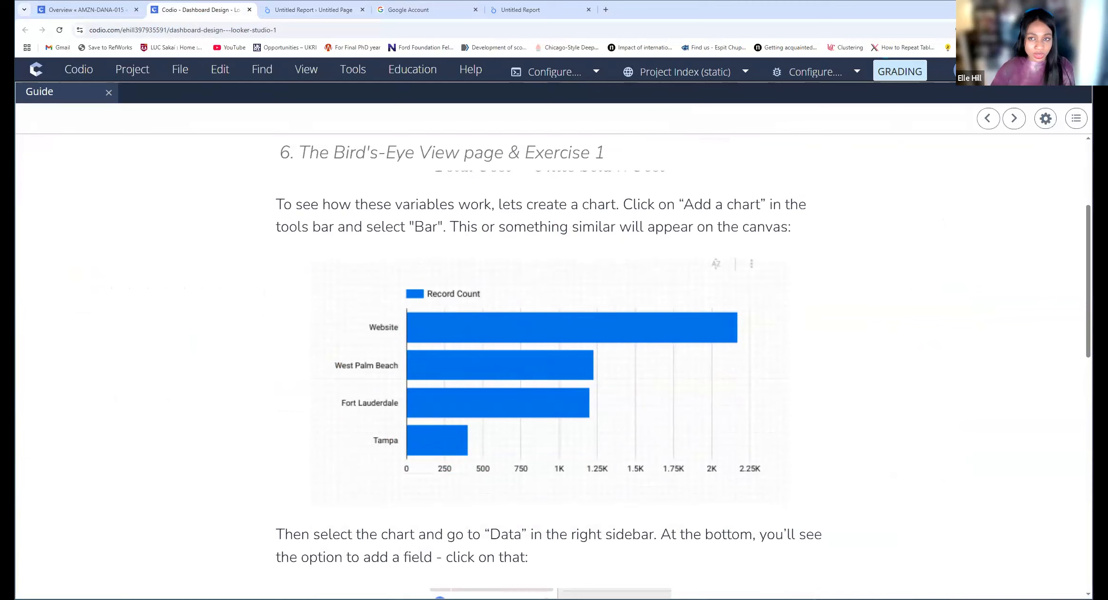
left_click(307, 10)
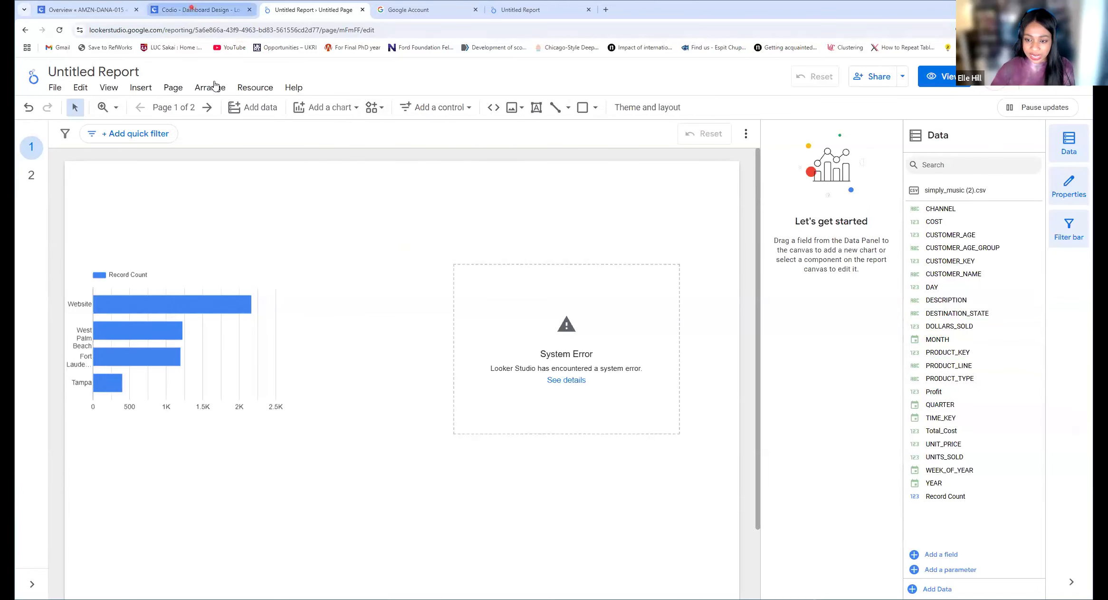
left_click(195, 10)
scroll(445, 412, "down", 10)
left_click(218, 329)
scroll(190, 326, "down", 4)
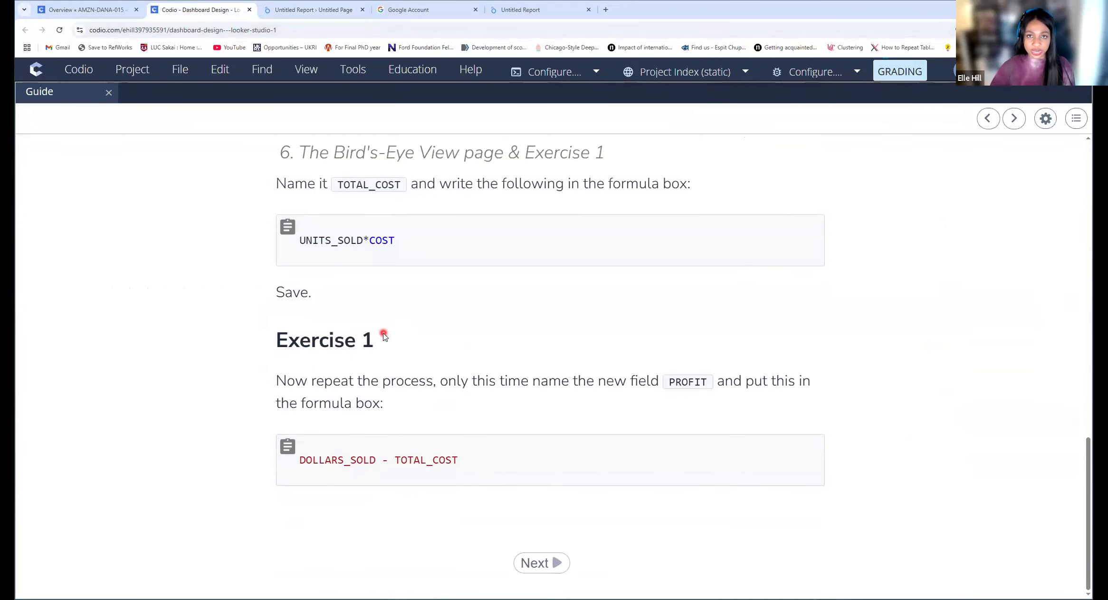
- Go on to section 7, Chart Characteristics, and read the Time series chart conversion and the explanations of the chart inputs
left_click(531, 562)
scroll(493, 321, "down", 2)
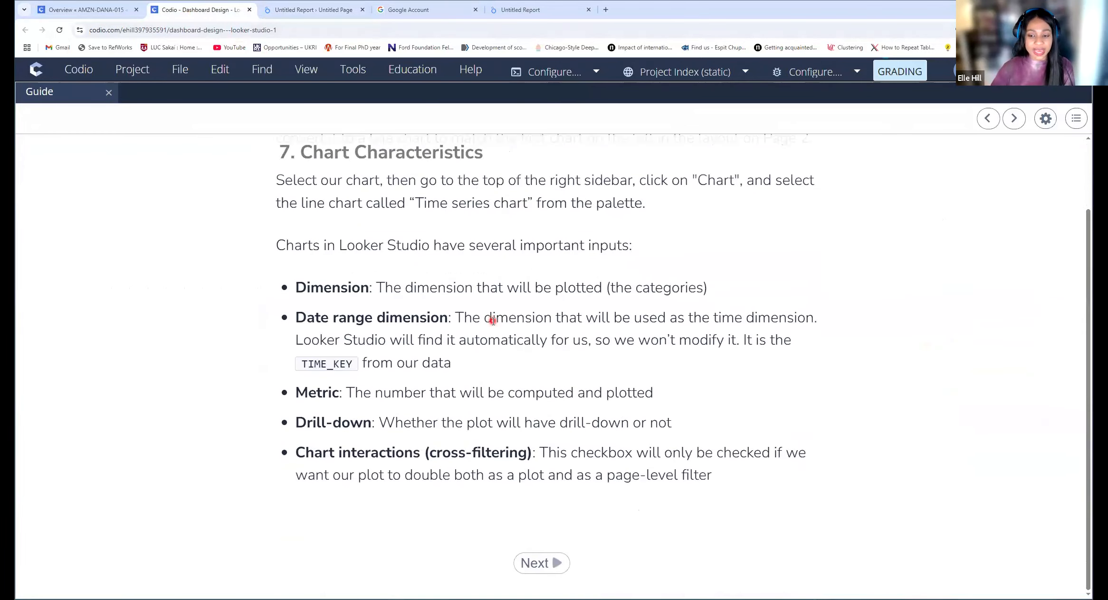
scroll(493, 320, "up", 2)
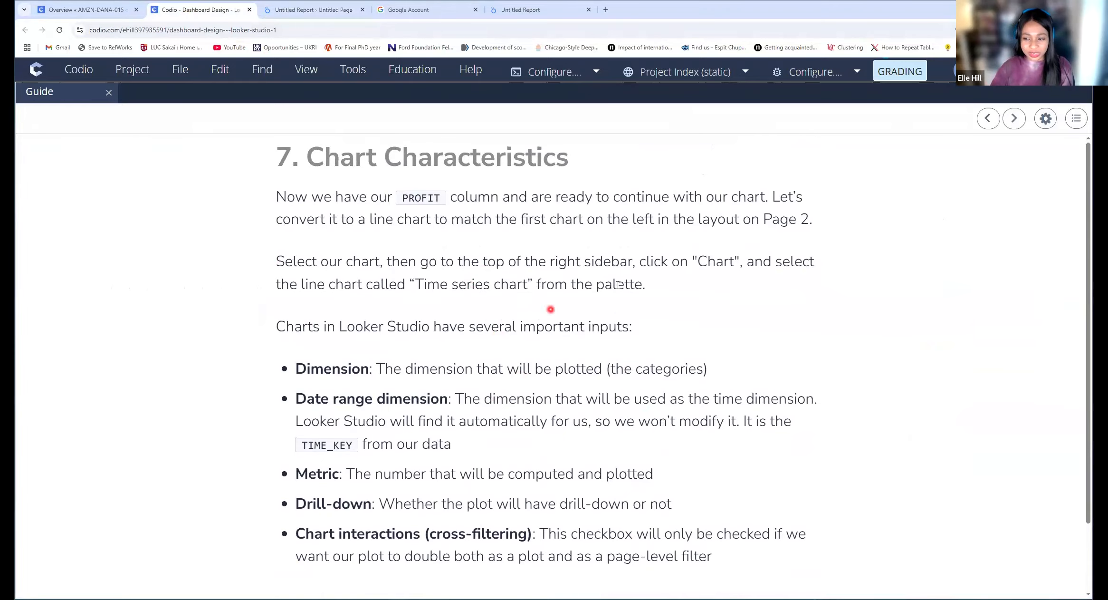
scroll(289, 315, "down", 1)
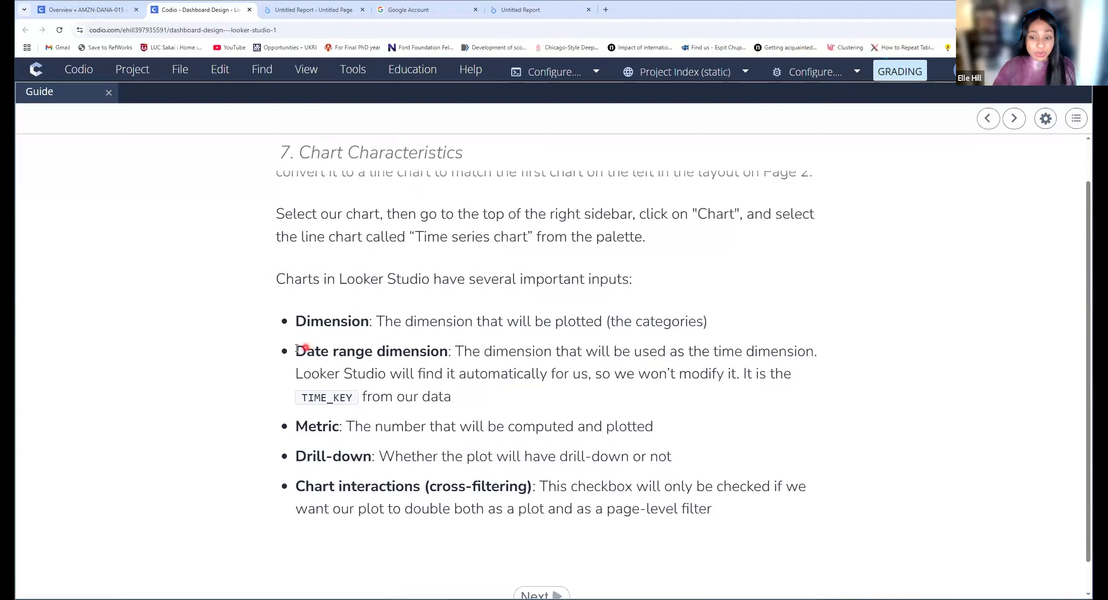
left_click_drag(296, 351, 447, 350)
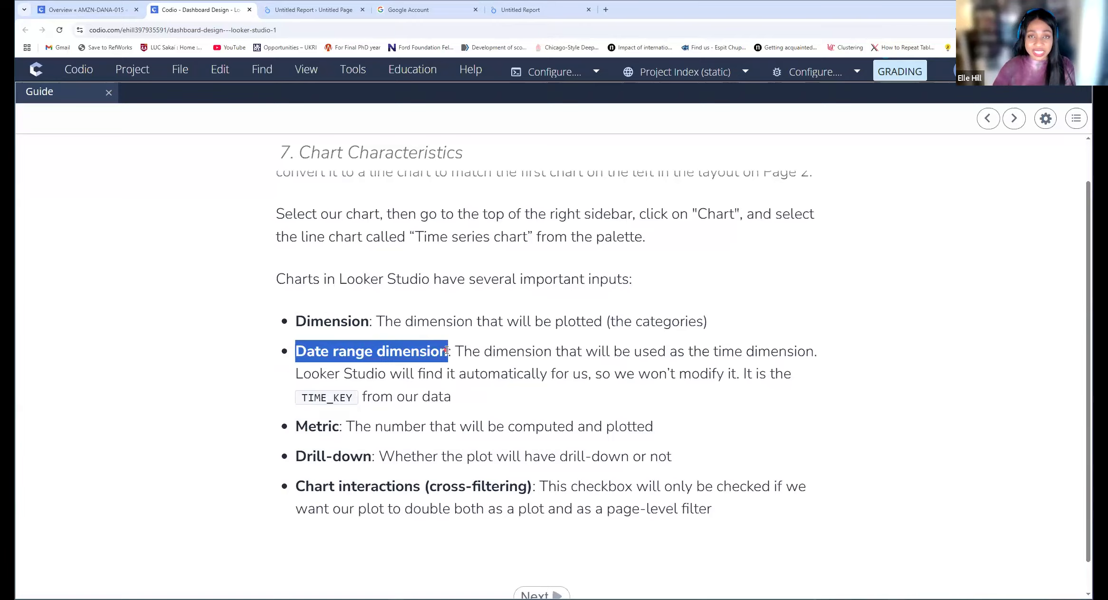
left_click(469, 359)
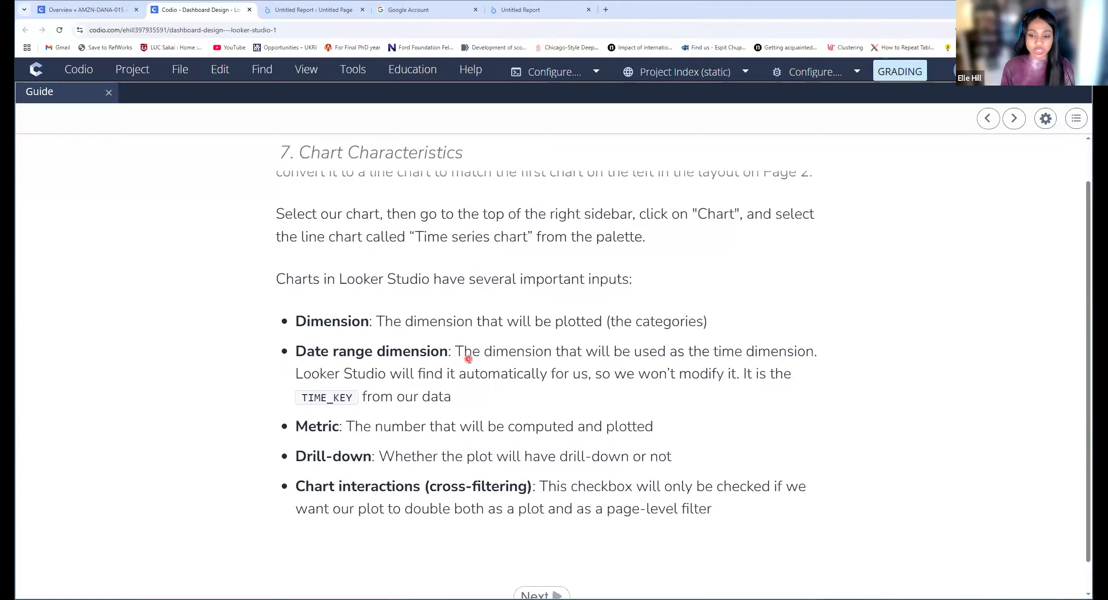
scroll(383, 408, "down", 2)
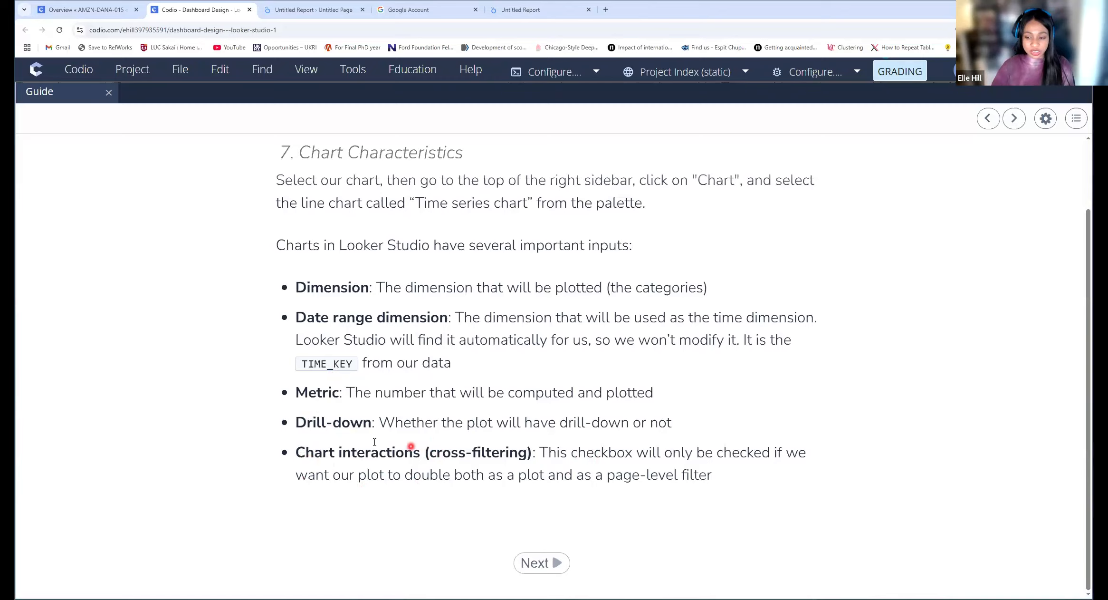
- Advance to section 8, Exercises 2 & 3, and read the Exercise 2 instructions for the line chart's metrics and dimension
left_click(542, 563)
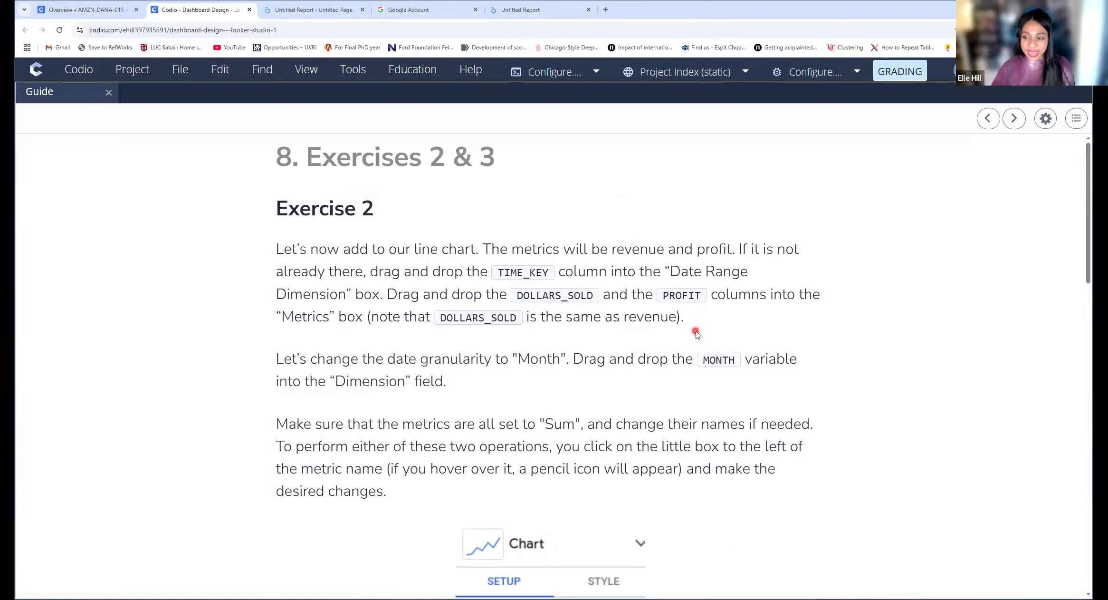
scroll(770, 323, "down", 4)
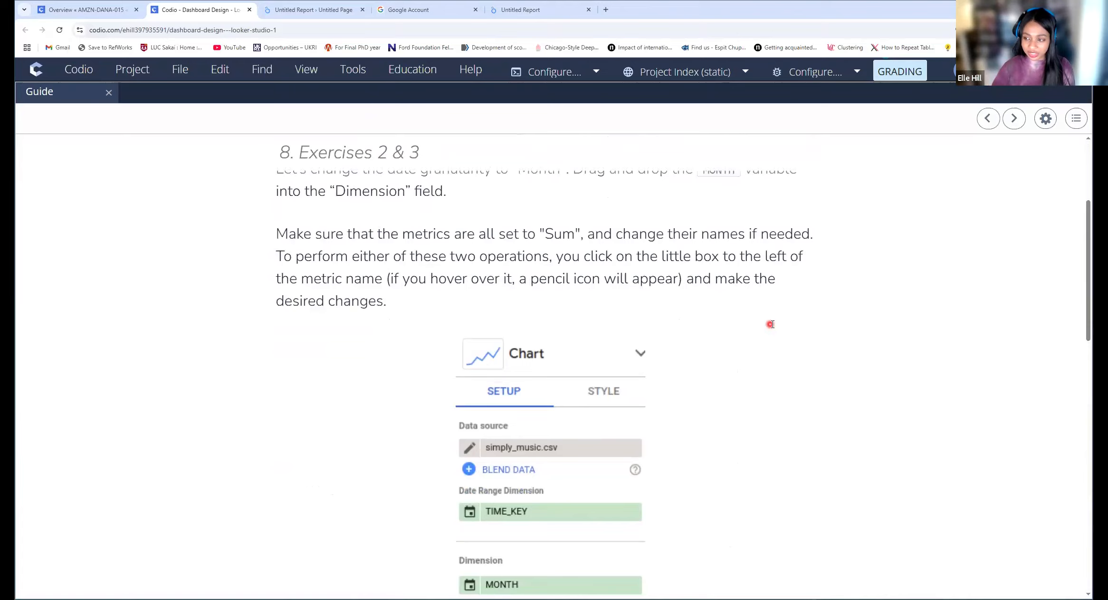
scroll(769, 324, "up", 4)
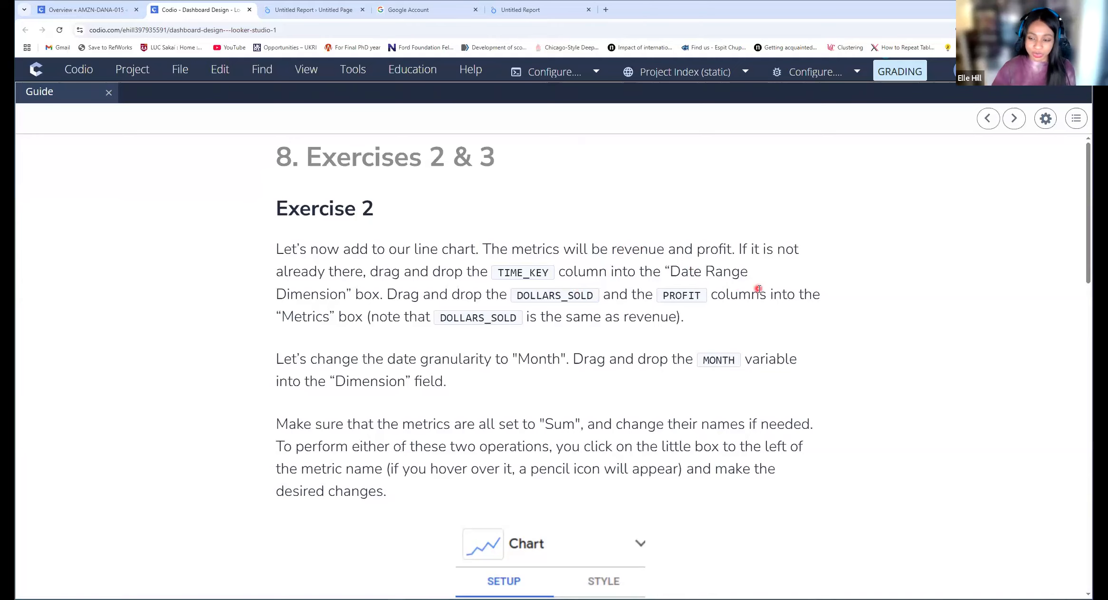
- Read the rest of the Exercise 2 instructions, including the example chart setup, the finished line chart and the start of Exercise 3
scroll(759, 289, "down", 1)
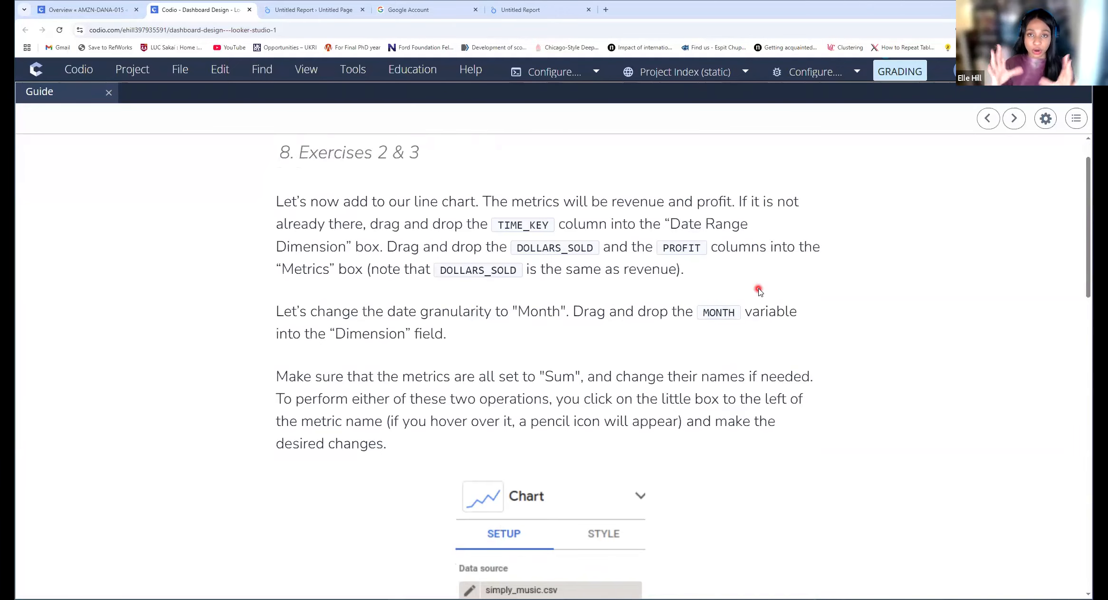
scroll(758, 290, "down", 8)
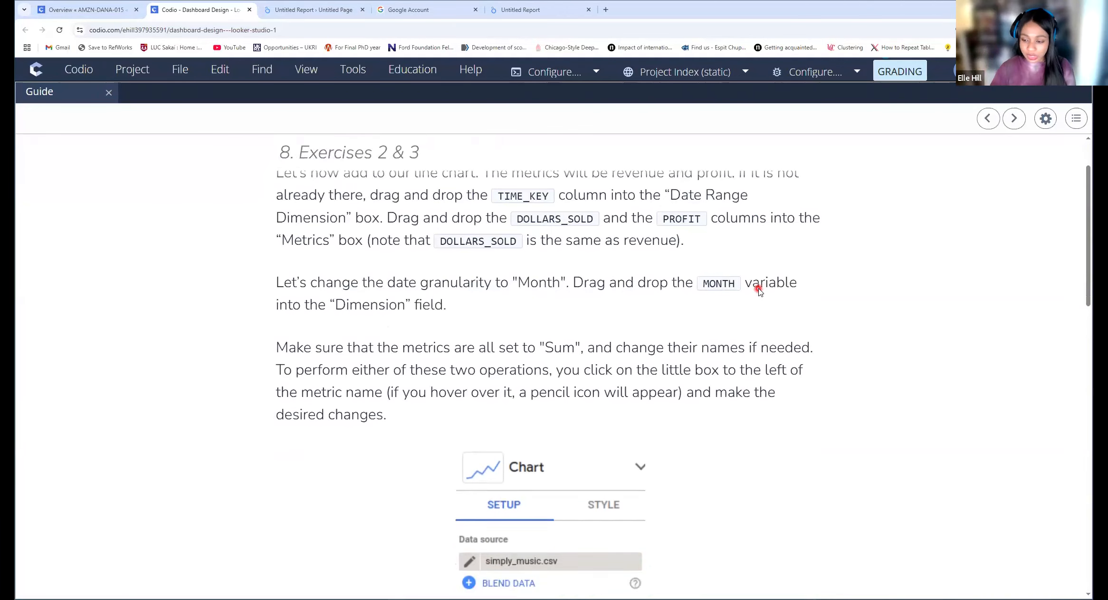
scroll(739, 298, "down", 8)
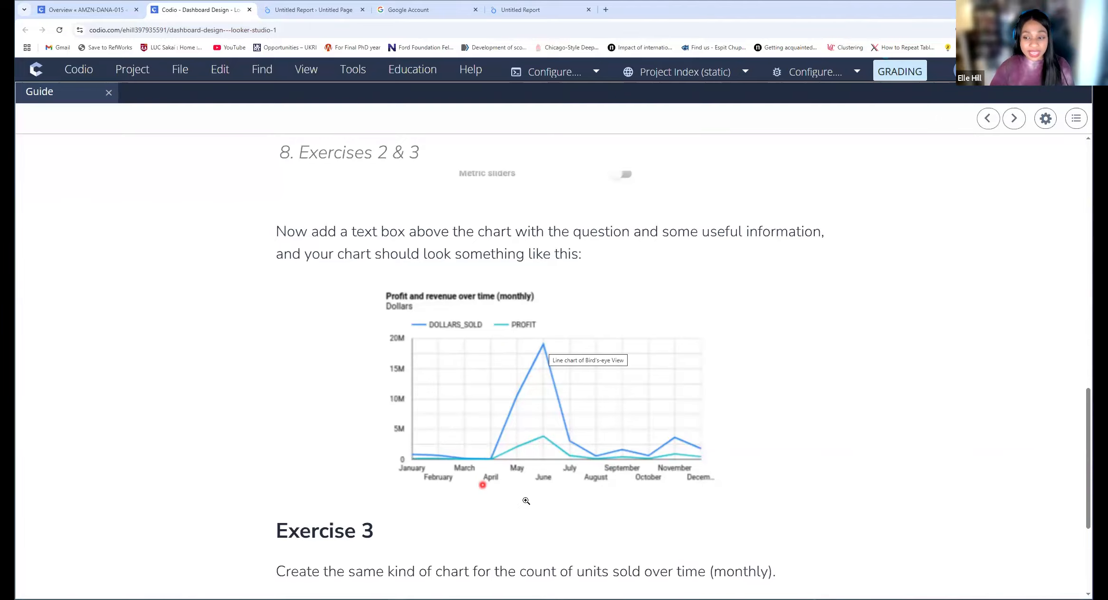
scroll(665, 477, "up", 15)
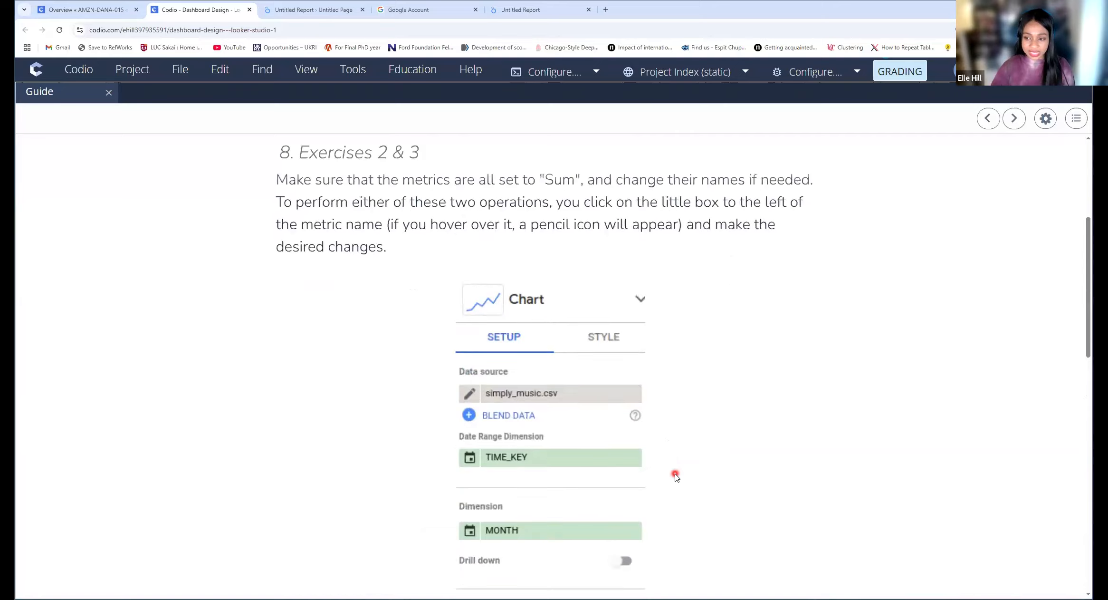
scroll(675, 475, "down", 4)
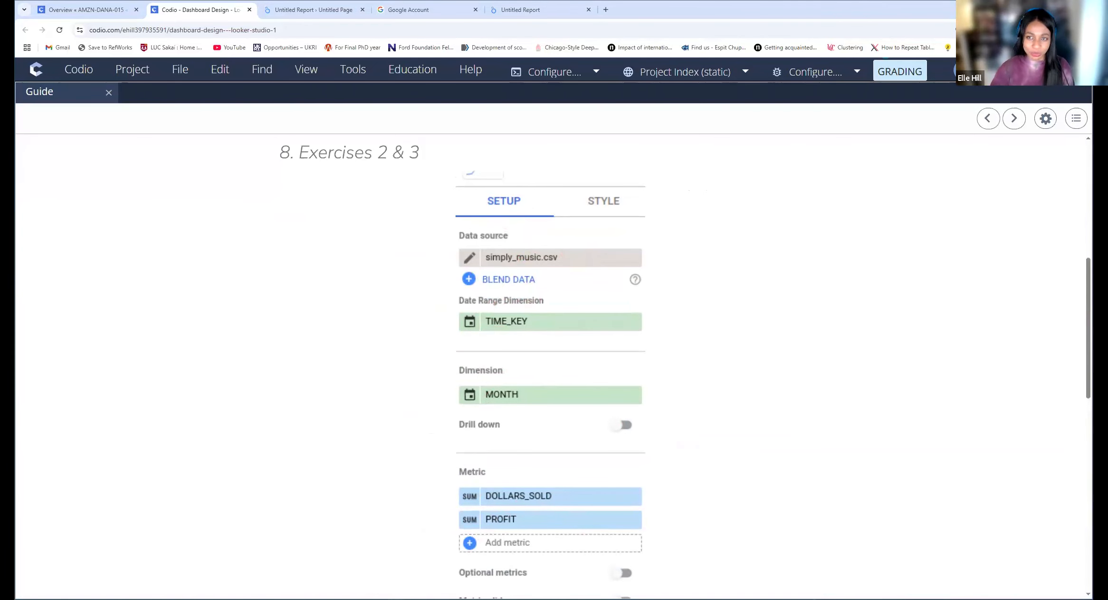
- Switch to the Looker Studio report and delete the chart showing the system error on page 1
left_click(305, 9)
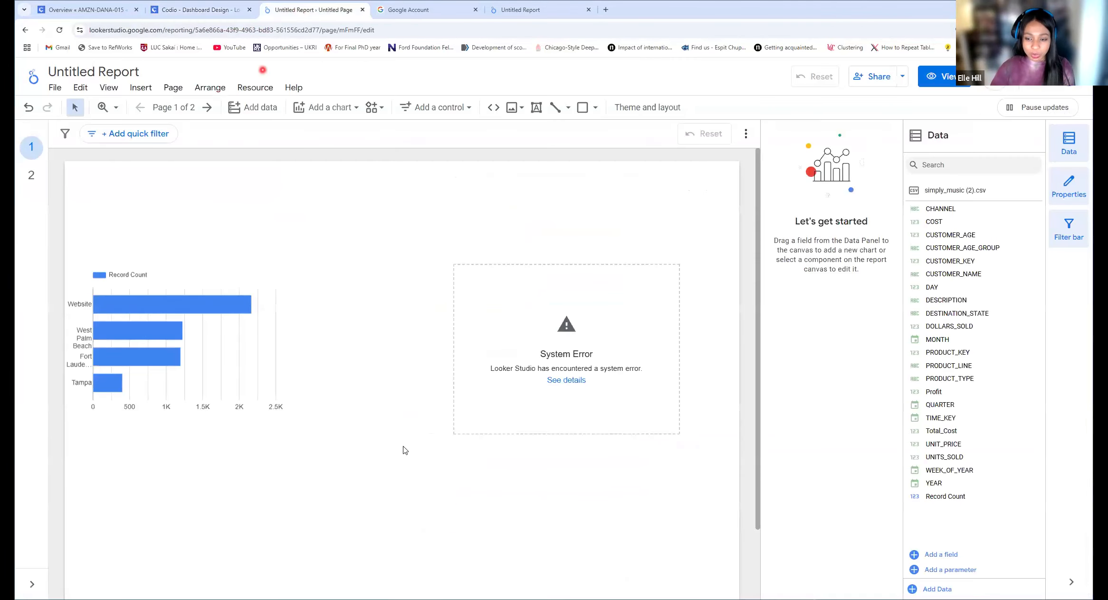
left_click(498, 298)
key("Delete")
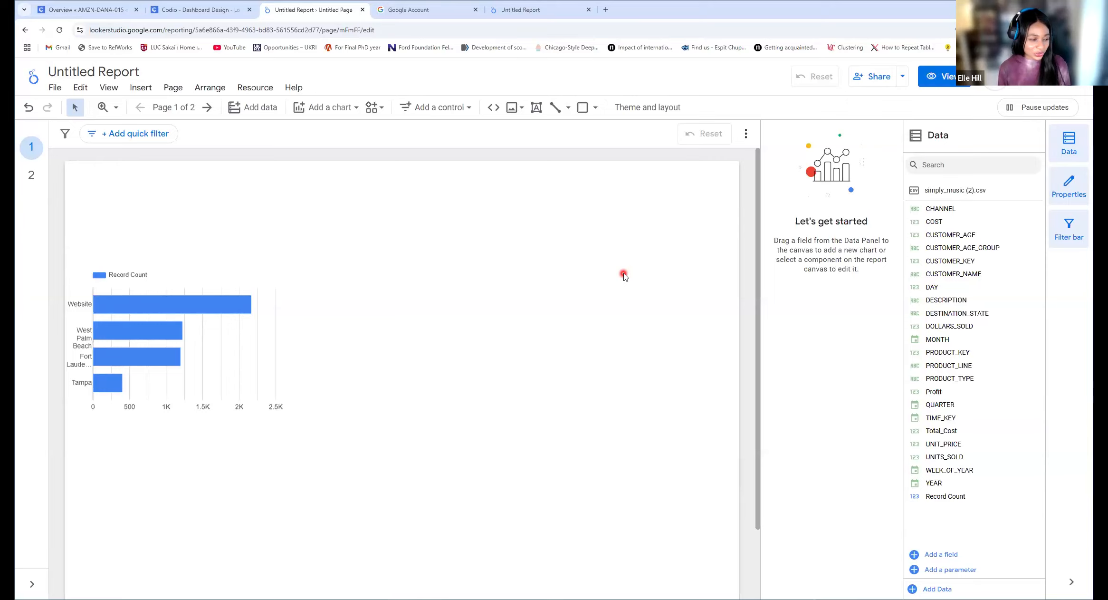
- Insert a time series chart on page 1, to the right of the CHANNEL bar chart
left_click(356, 108)
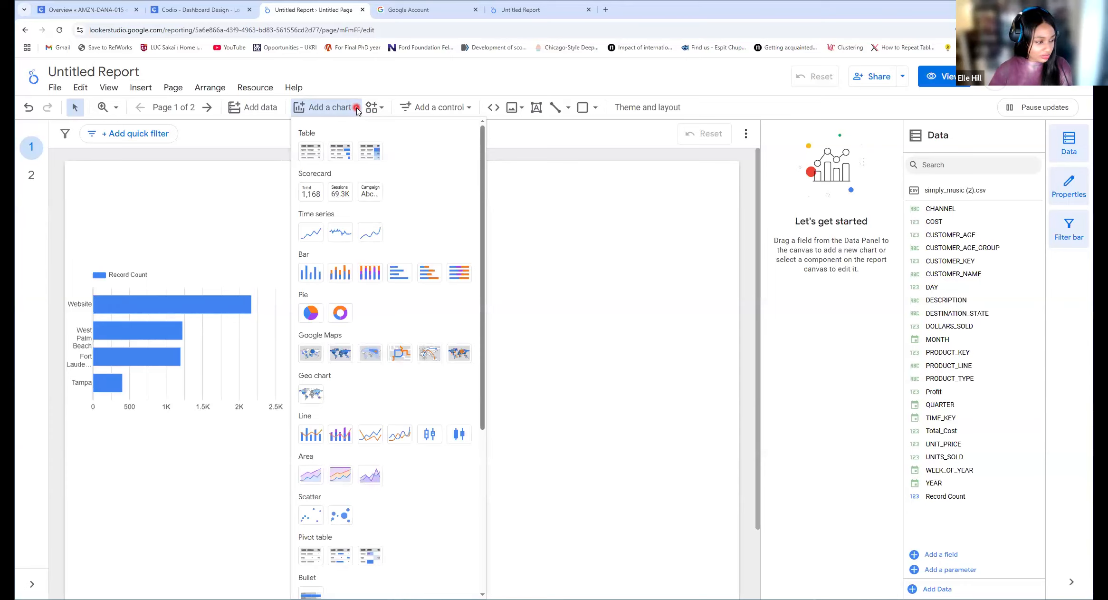
left_click(312, 234)
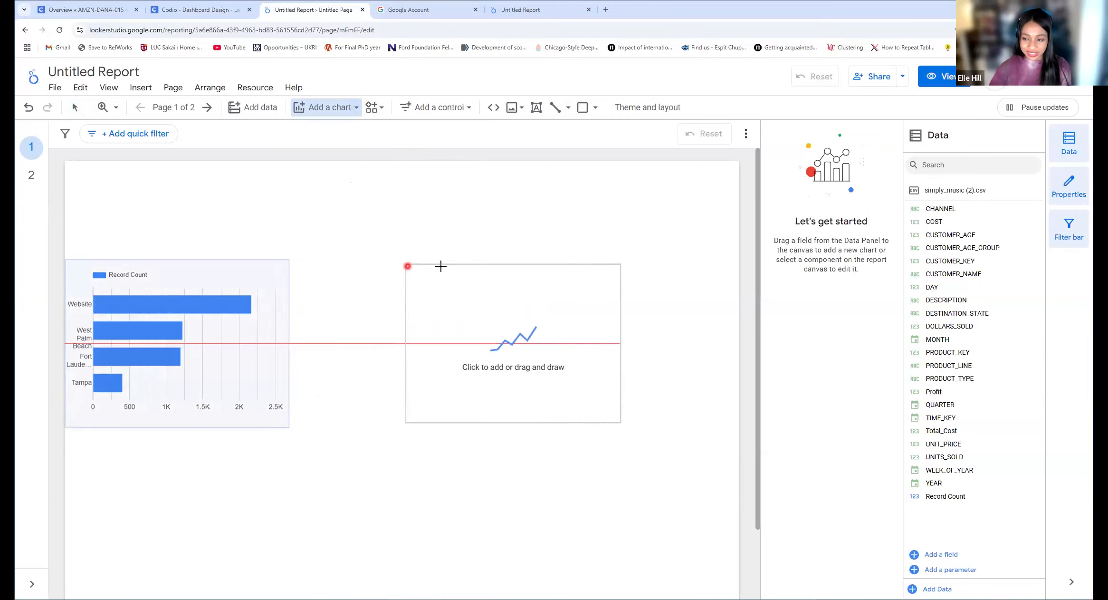
left_click(404, 264)
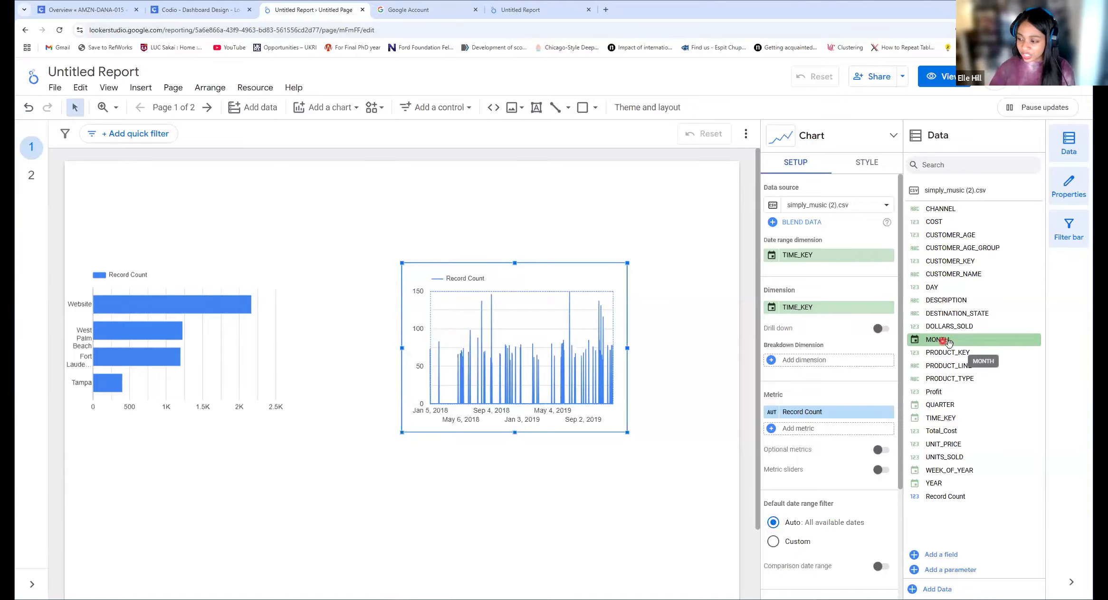
- Set the time series chart's dimension to MONTH and its metrics to DOLLARS_SOLD and Profit
mouse_move(950, 339)
left_mouse_down()
mouse_move(862, 308)
mouse_move(808, 312)
left_mouse_up()
left_click(791, 304)
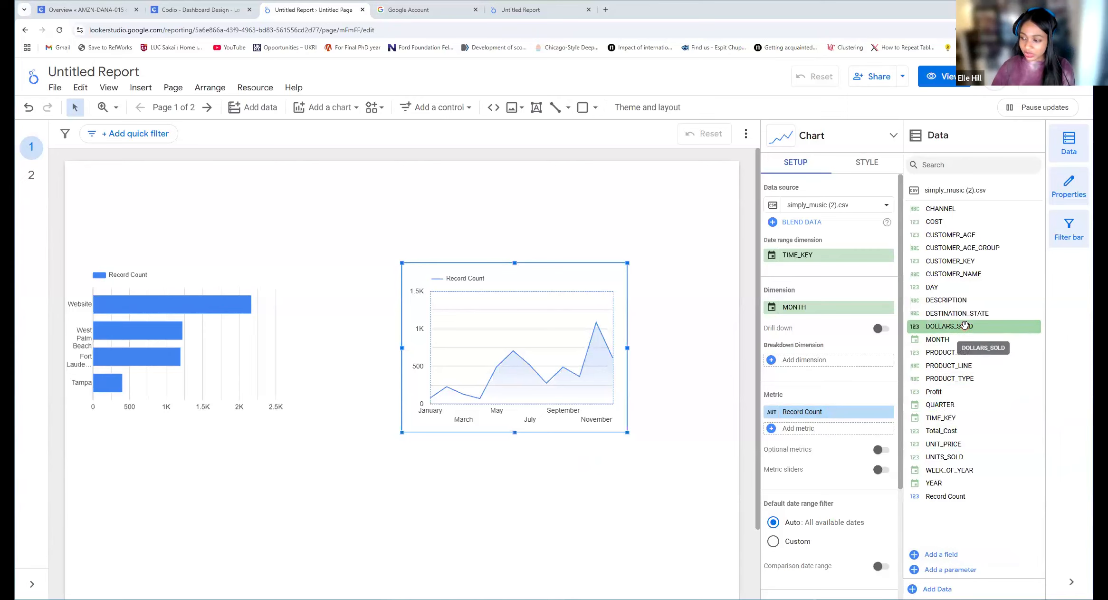
mouse_move(965, 325)
left_mouse_down()
mouse_move(975, 354)
mouse_move(827, 414)
left_mouse_up()
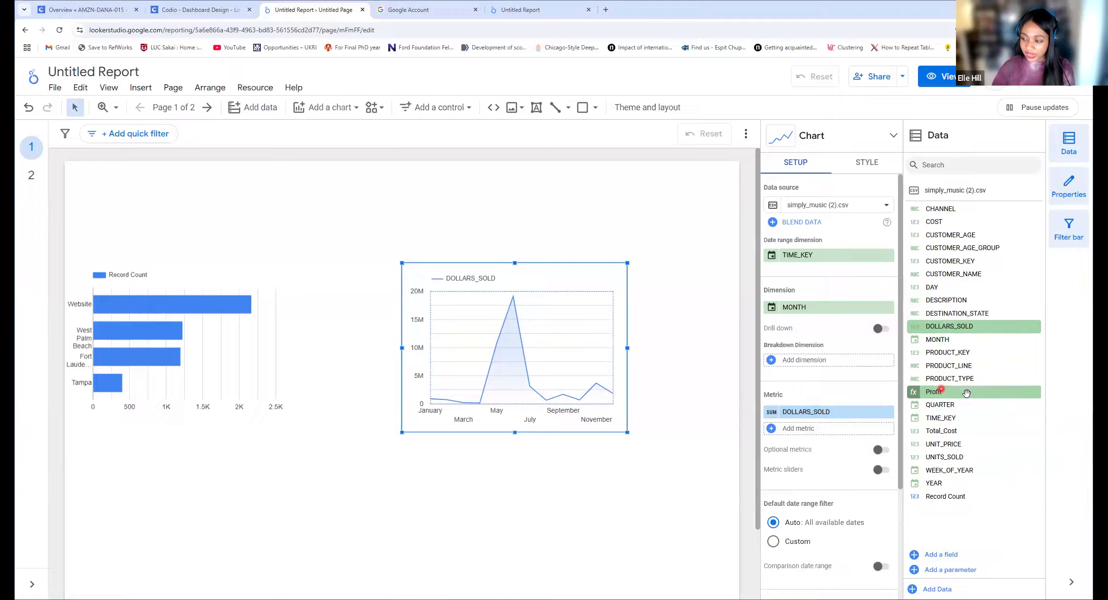
left_click(944, 402)
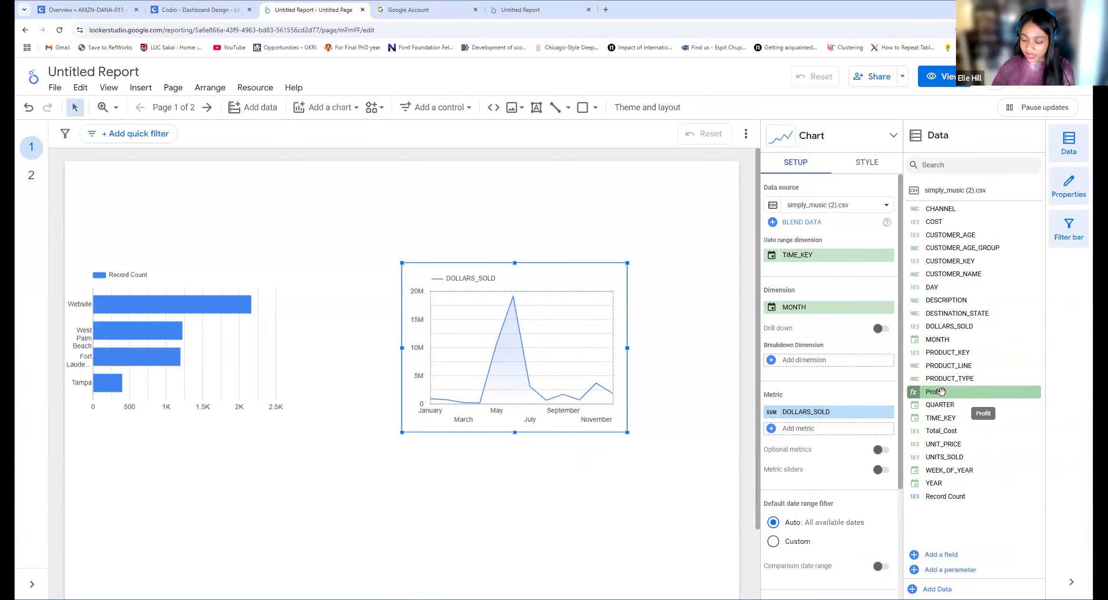
left_click_drag(942, 391, 799, 430)
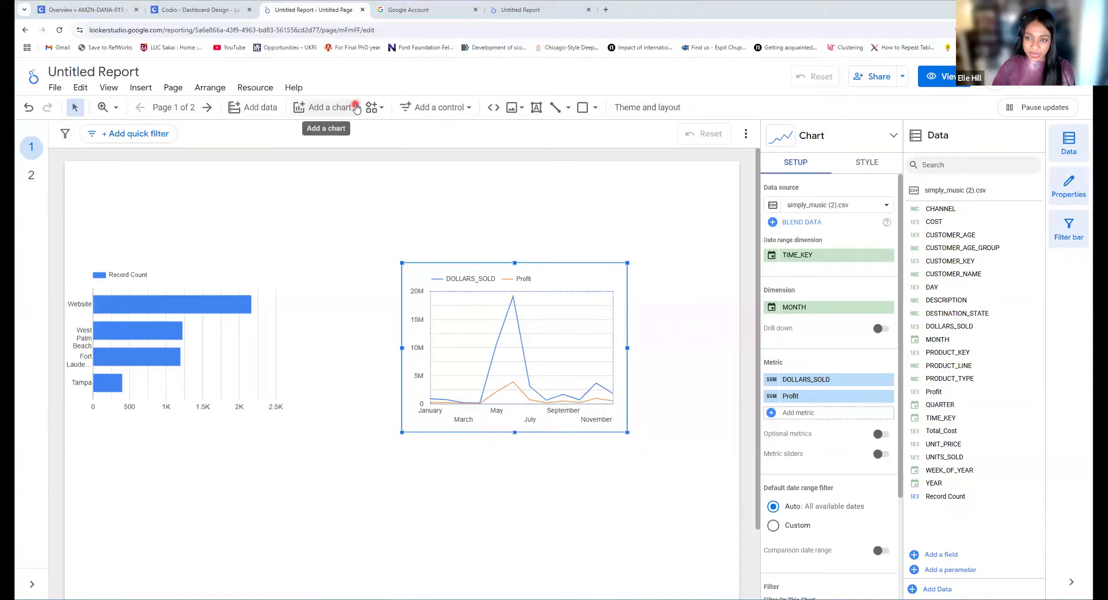
- Reassign MONTH as the line chart's dimension and DOLLARS_SOLD as its first metric
left_click(356, 108)
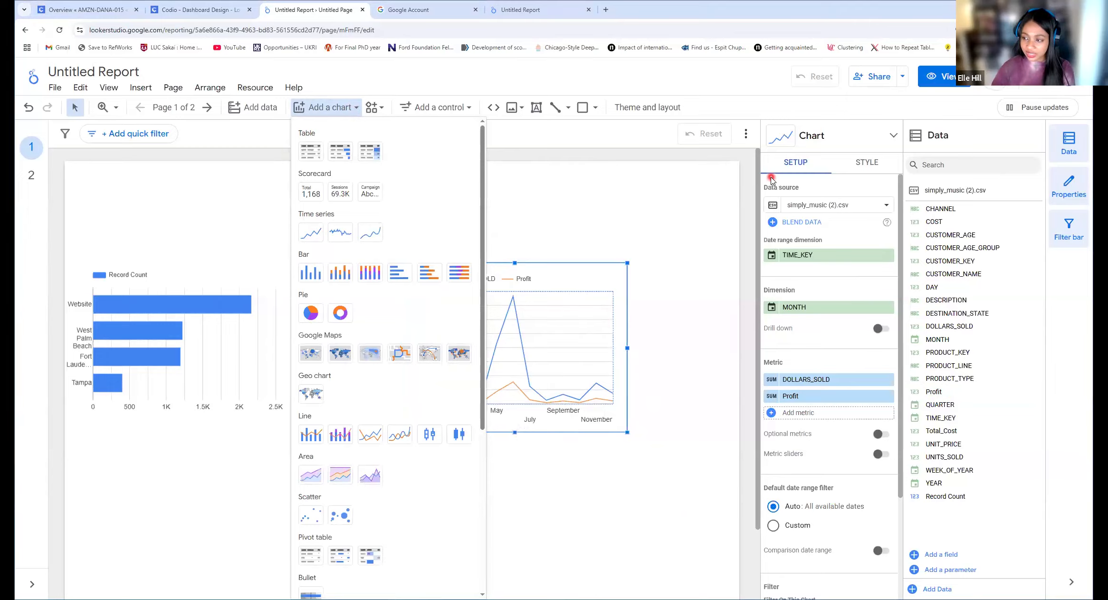
left_click(800, 188)
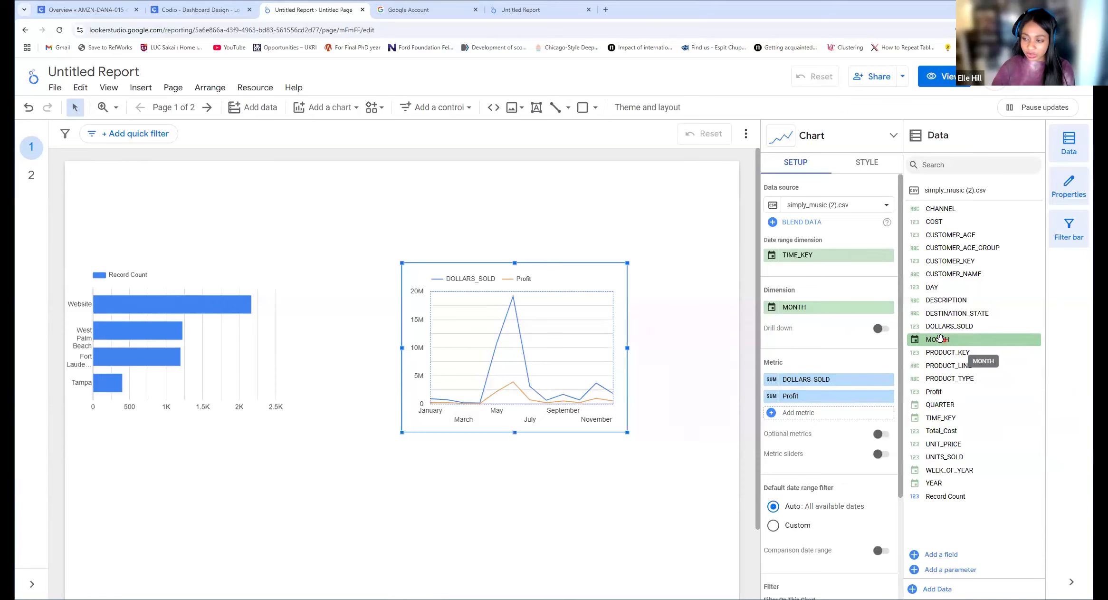
left_click_drag(940, 338, 794, 306)
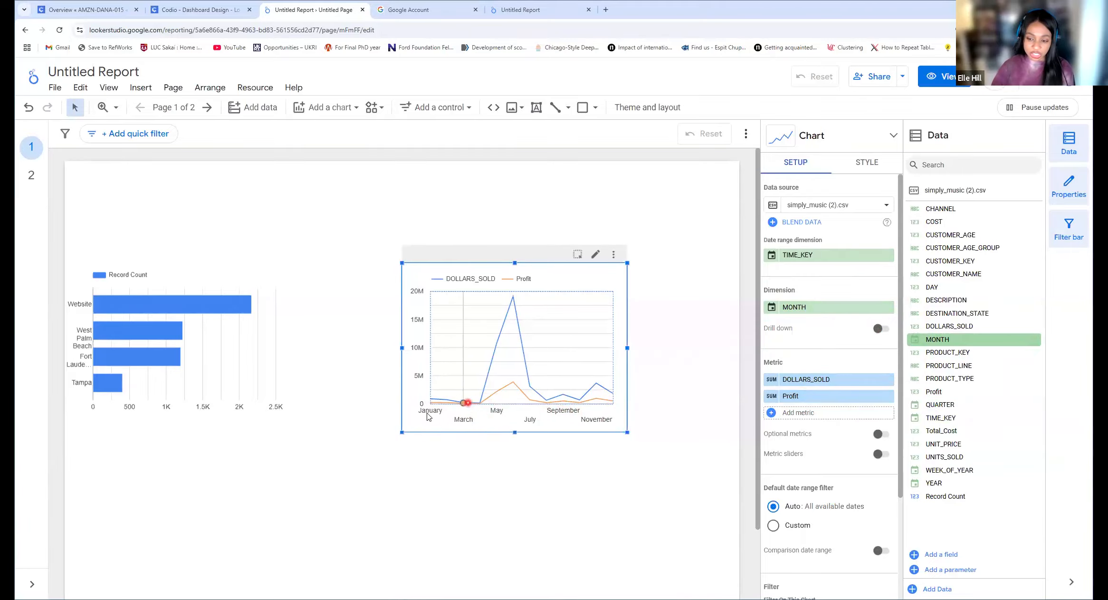
left_click_drag(836, 380, 781, 350)
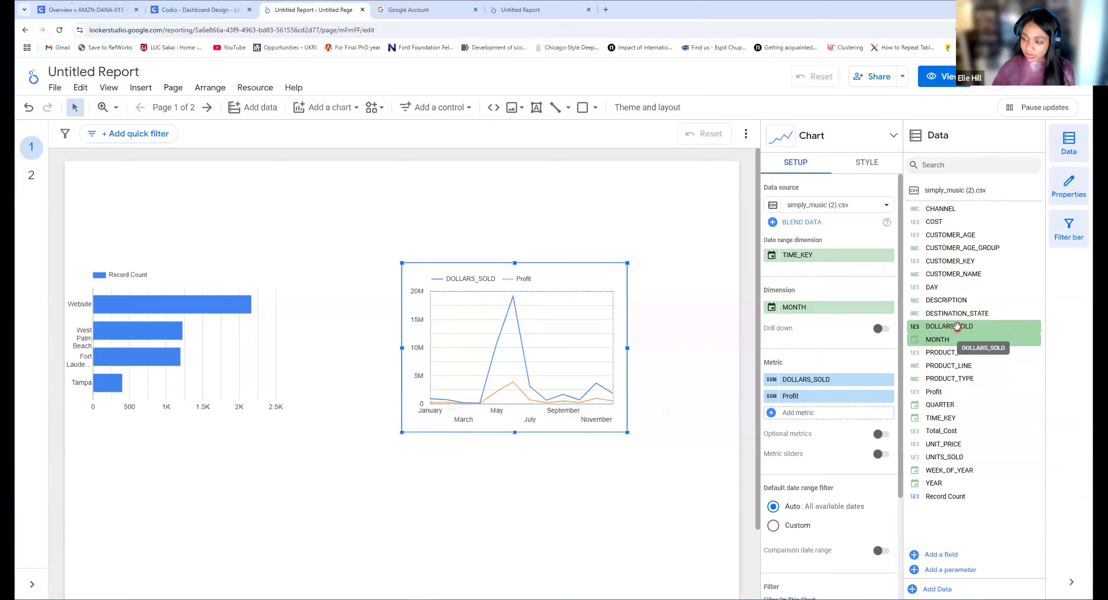
left_click_drag(953, 327, 817, 381)
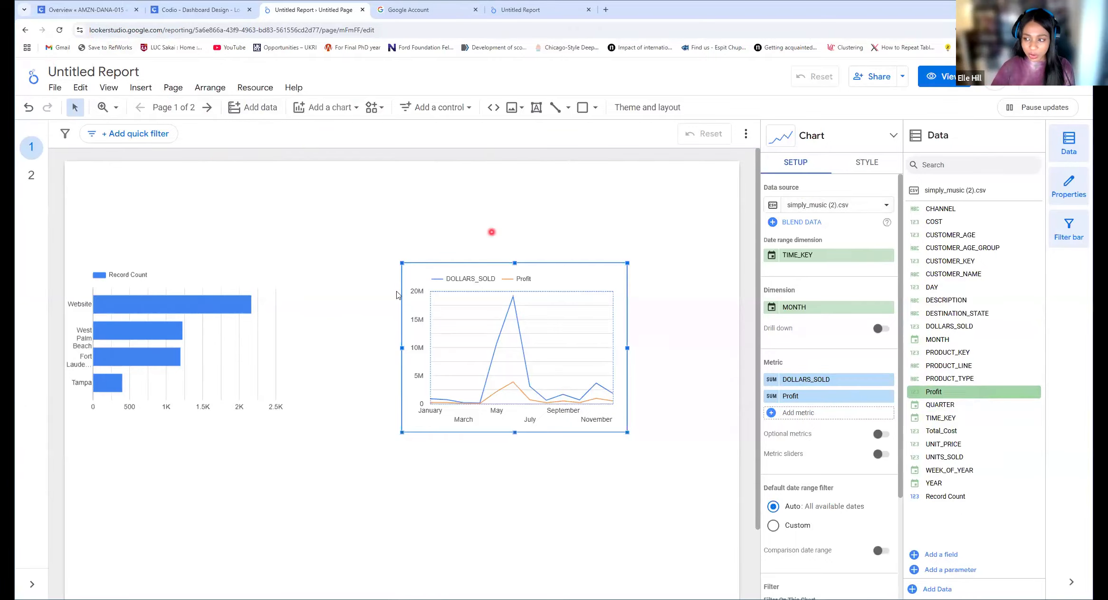
- Select the line chart and look over its style options for the first series, including the line color
left_click(172, 264)
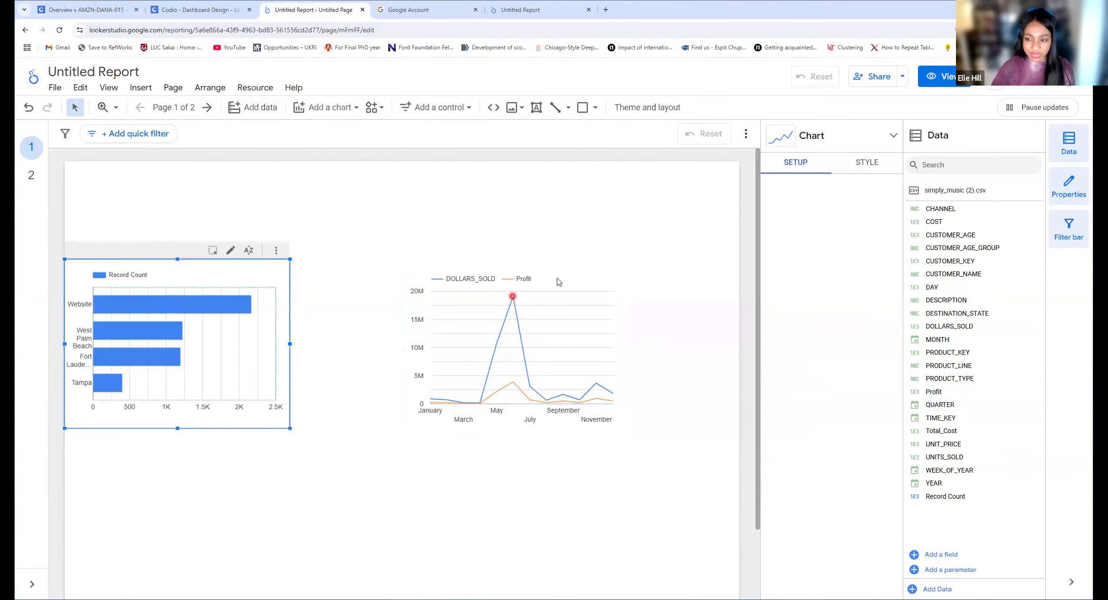
left_click(574, 274)
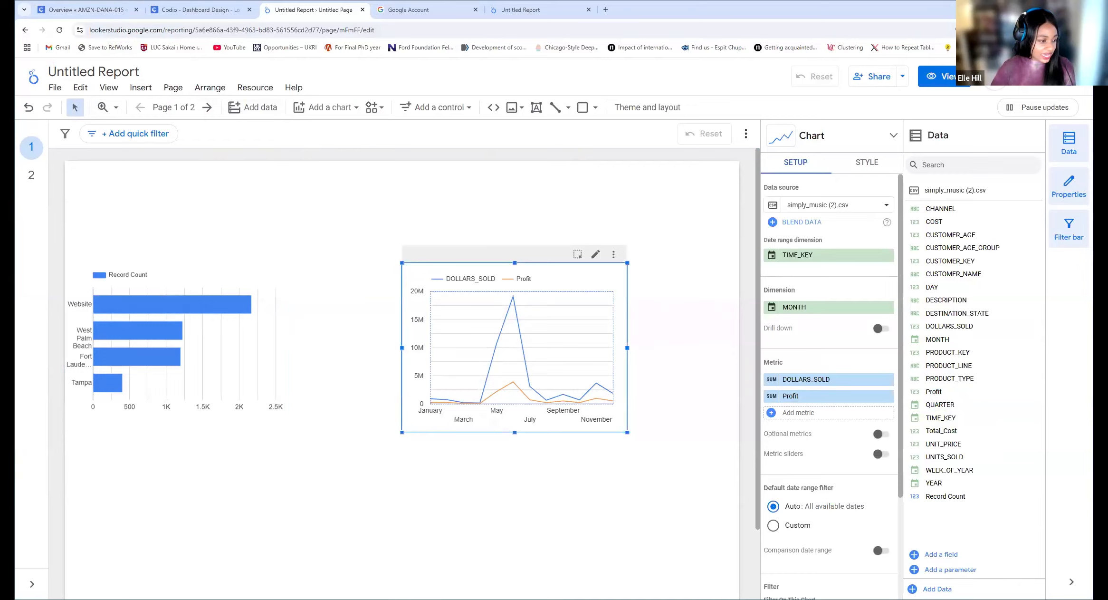
mouse_move(517, 381)
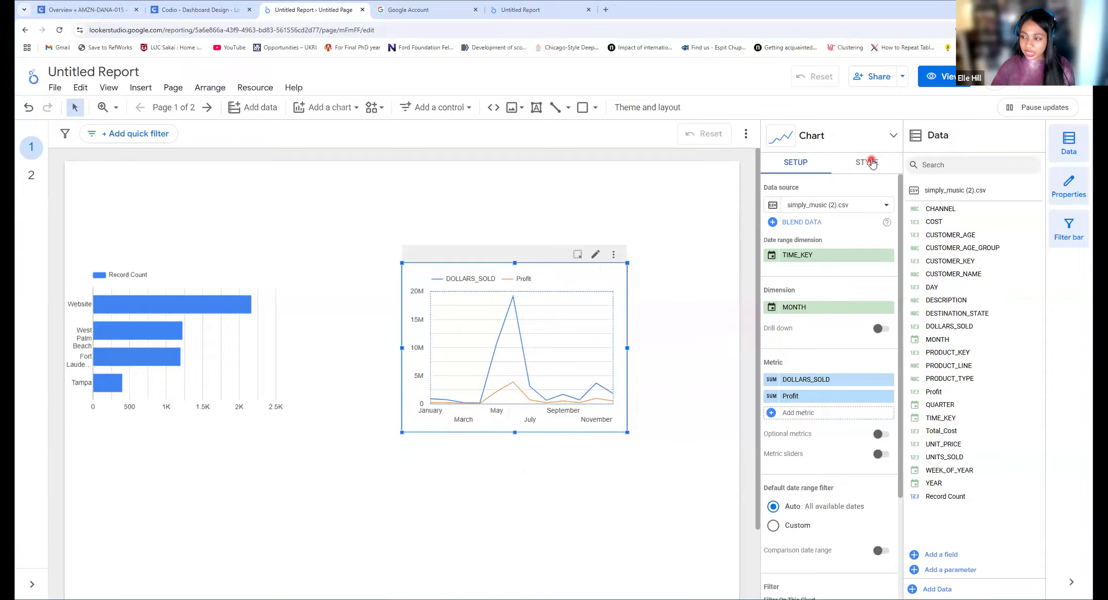
left_click(867, 161)
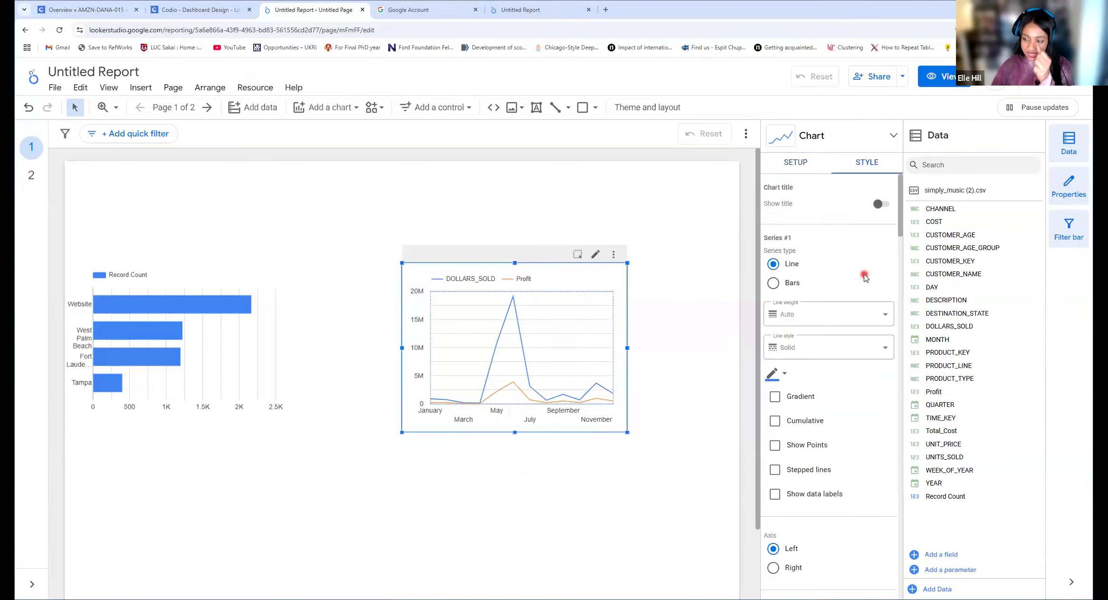
scroll(856, 324, "down", 4)
scroll(808, 313, "up", 1)
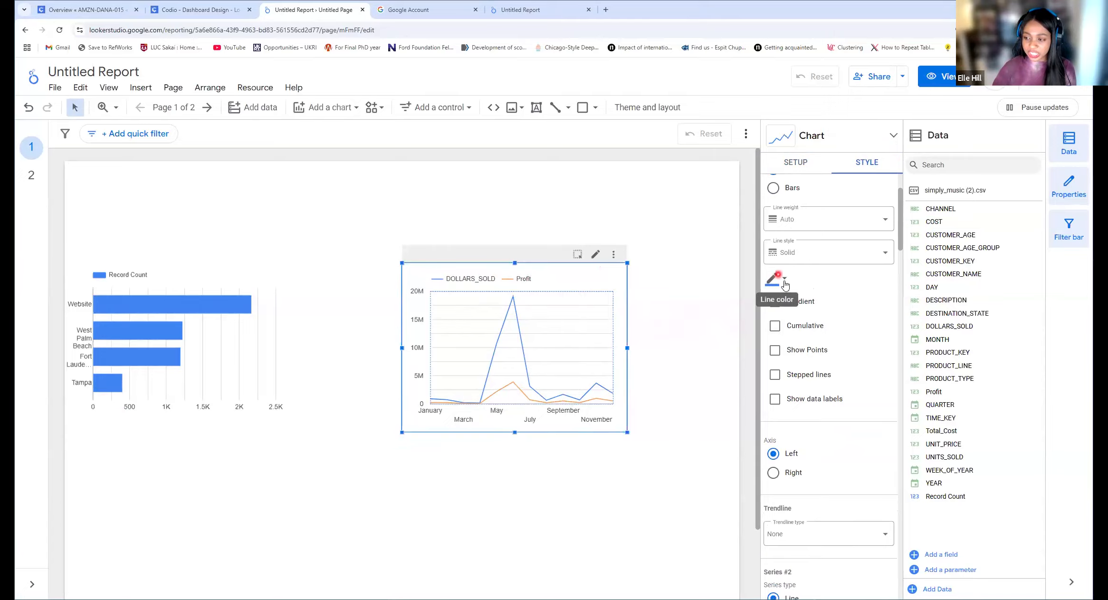
scroll(767, 285, "up", 3)
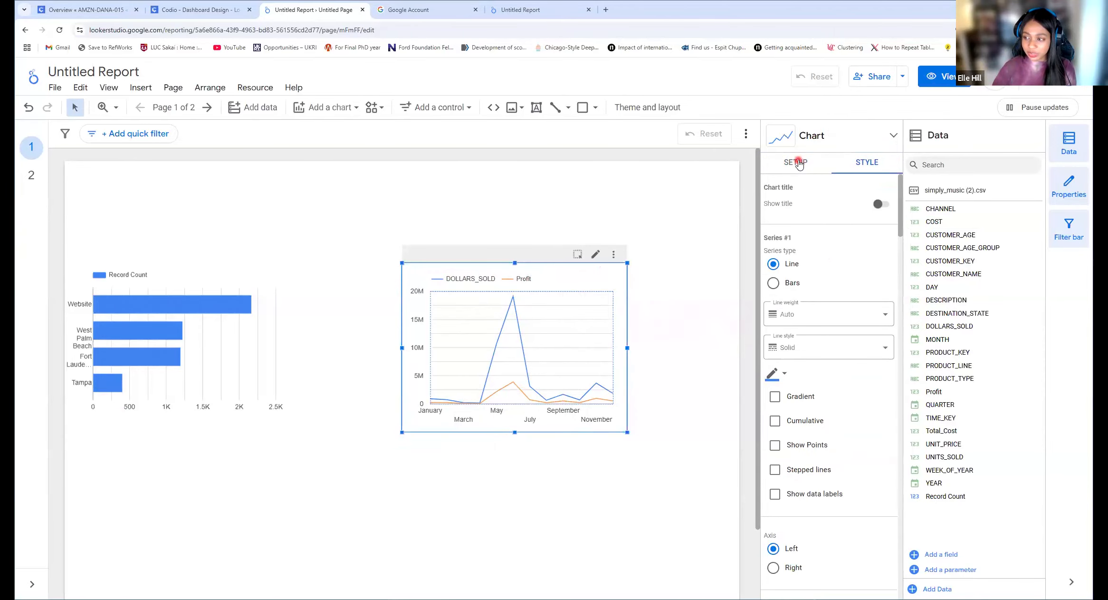
left_click(797, 162)
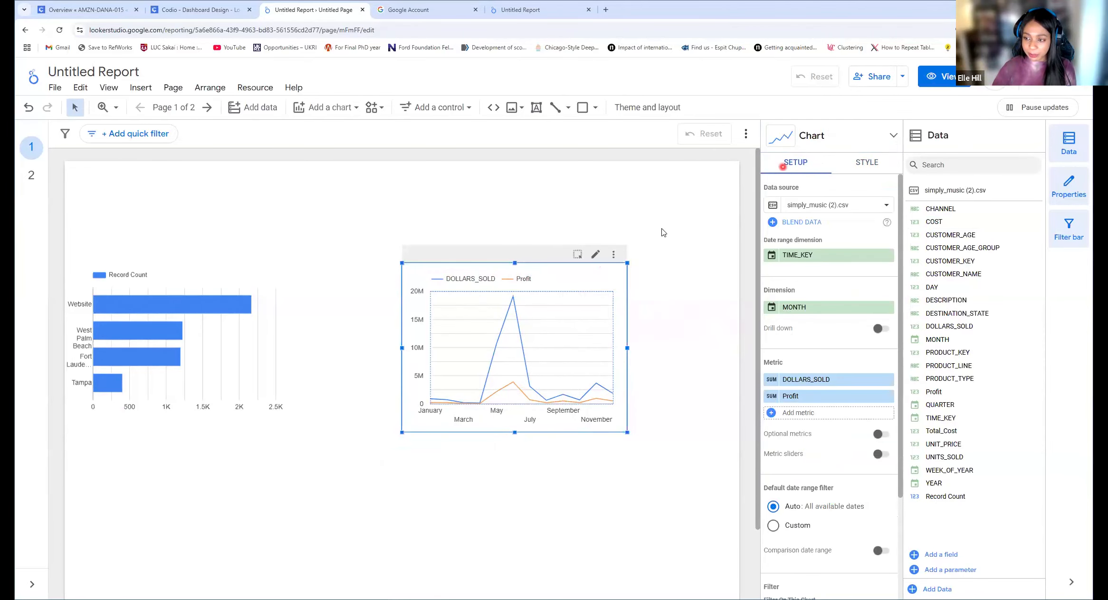
- Examine the line chart's remaining style options, from the second series through the general, axes and left and right Y-axis settings
left_click(856, 160)
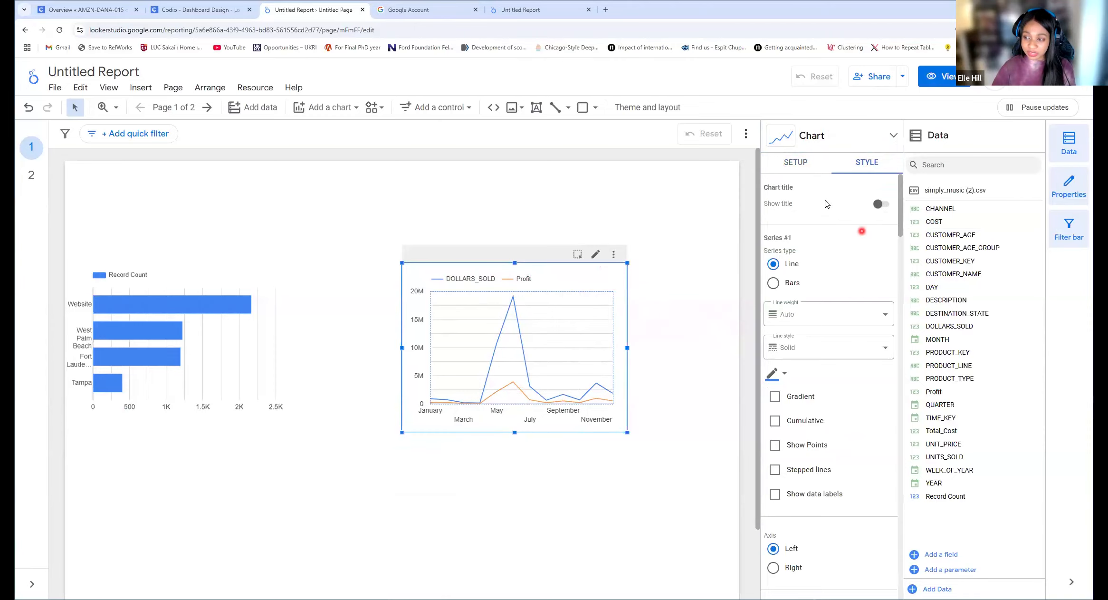
scroll(834, 257, "down", 6)
scroll(842, 318, "down", 3)
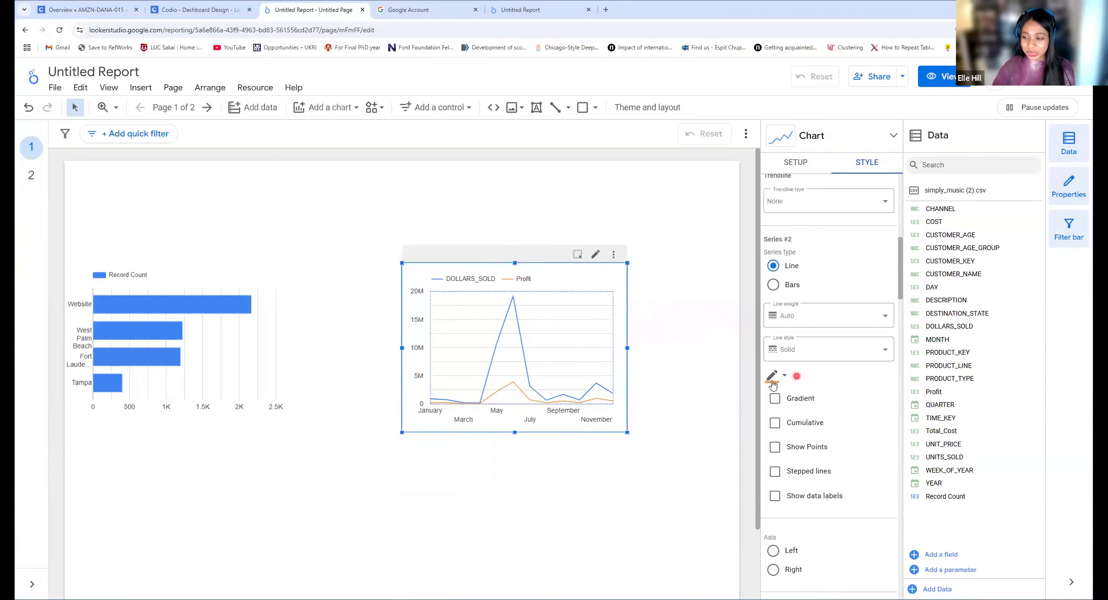
scroll(813, 332, "up", 7)
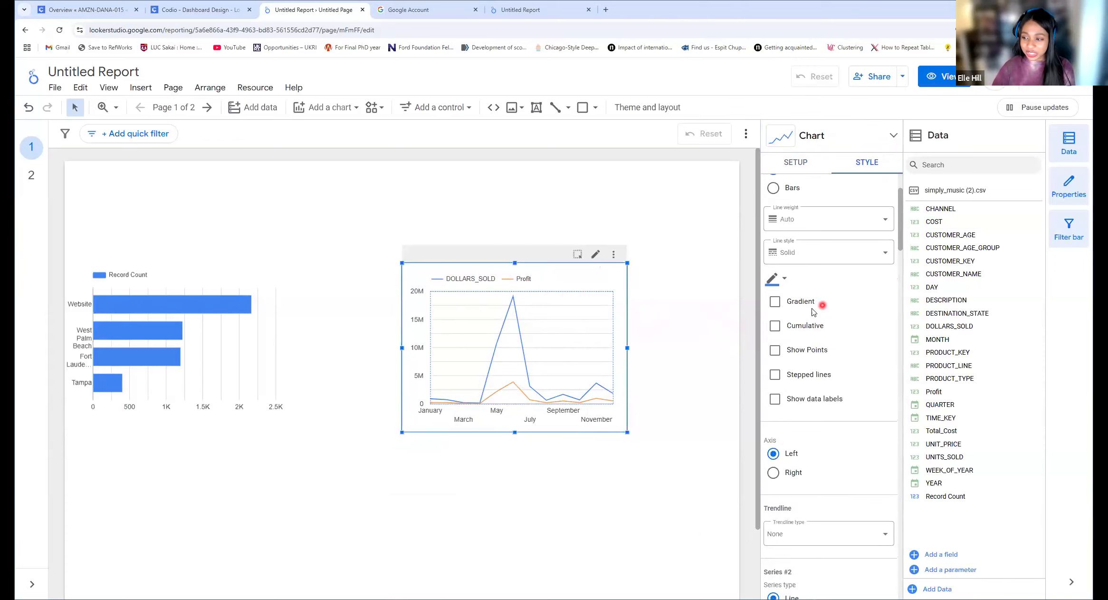
scroll(825, 327, "down", 7)
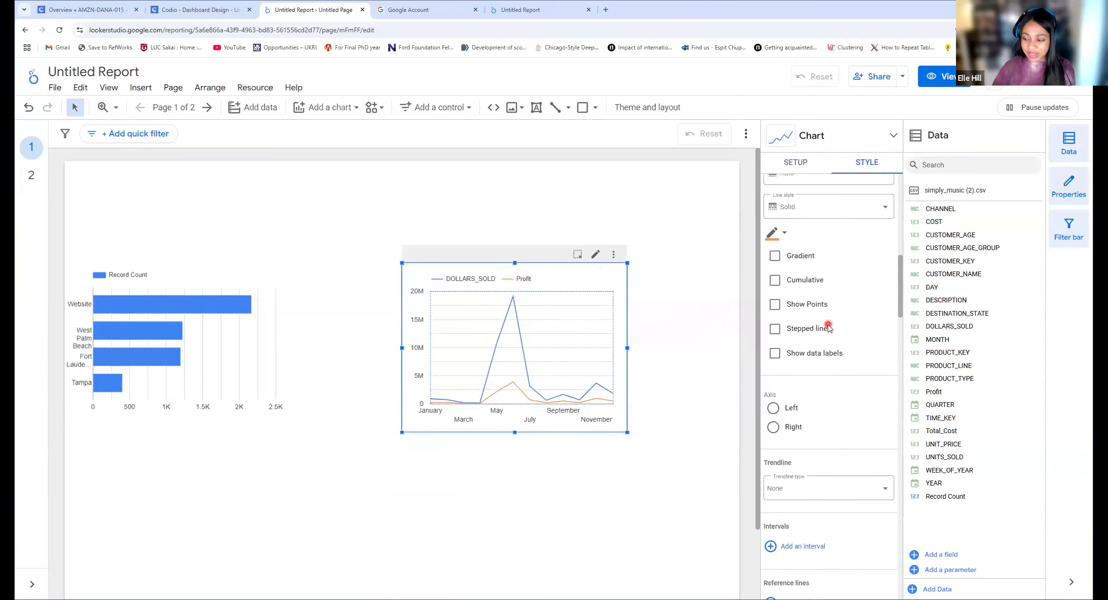
scroll(828, 328, "down", 10)
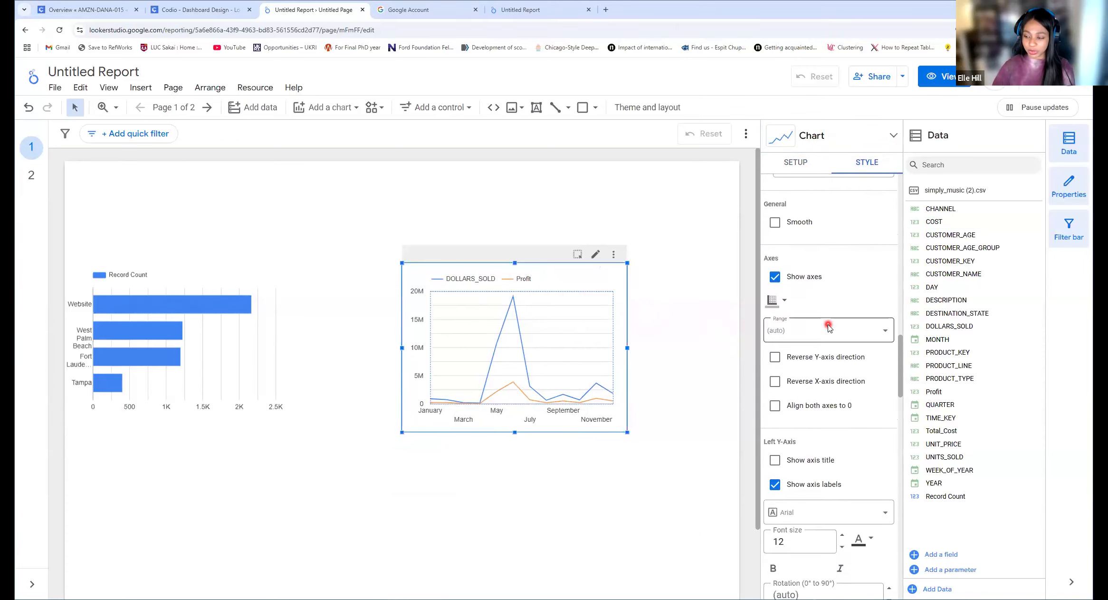
scroll(813, 479, "down", 2)
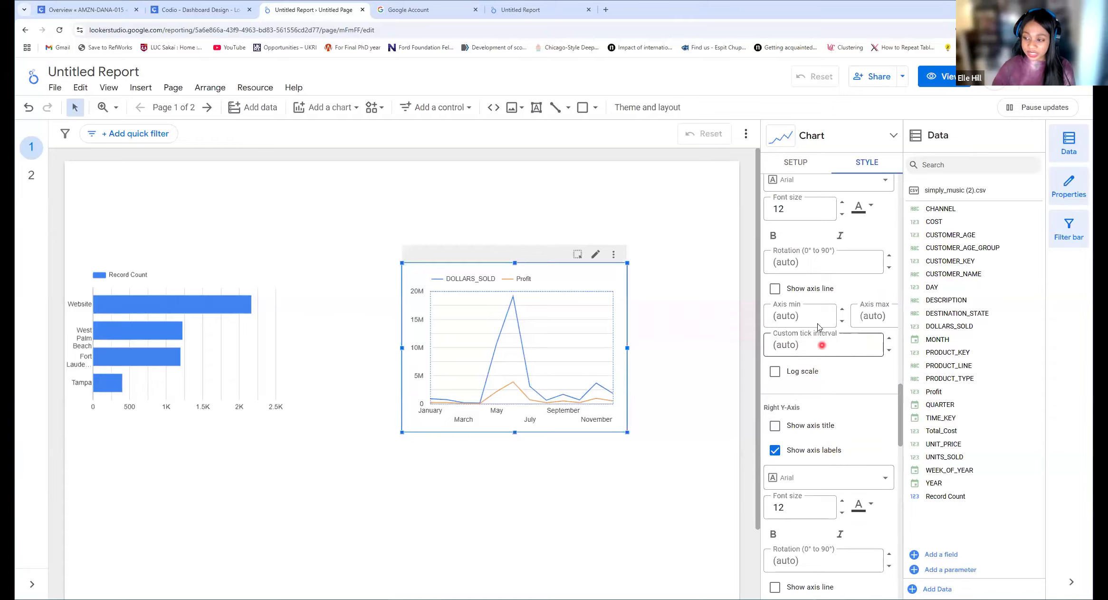
scroll(796, 339, "down", 3)
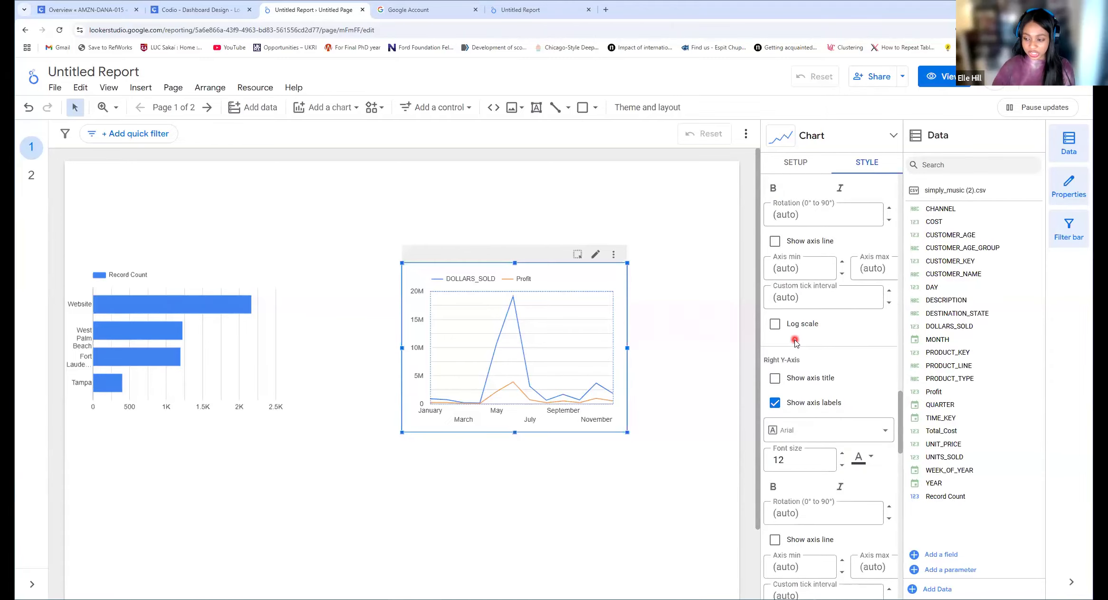
scroll(836, 342, "up", 3)
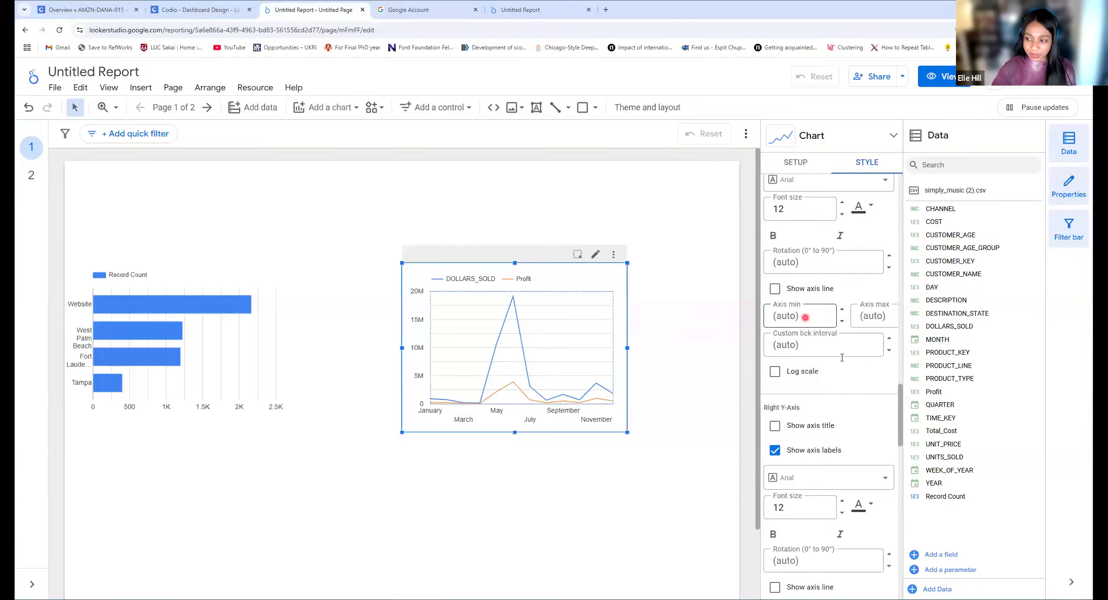
scroll(837, 361, "up", 1)
scroll(837, 362, "up", 3)
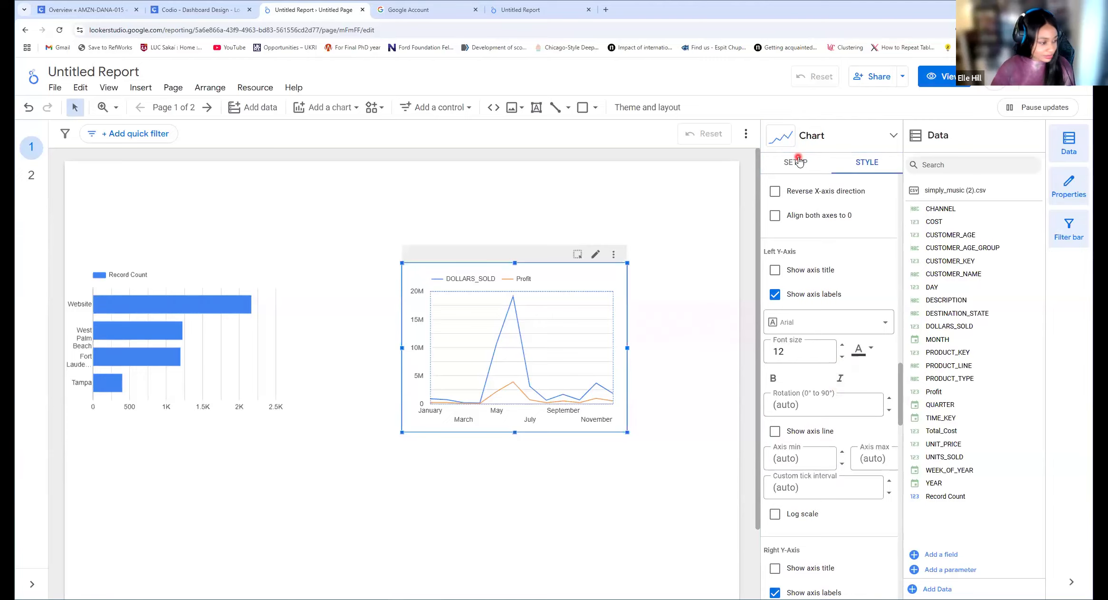
- Return to the line chart's setup options and undo the slight move of the chart
left_click(798, 161)
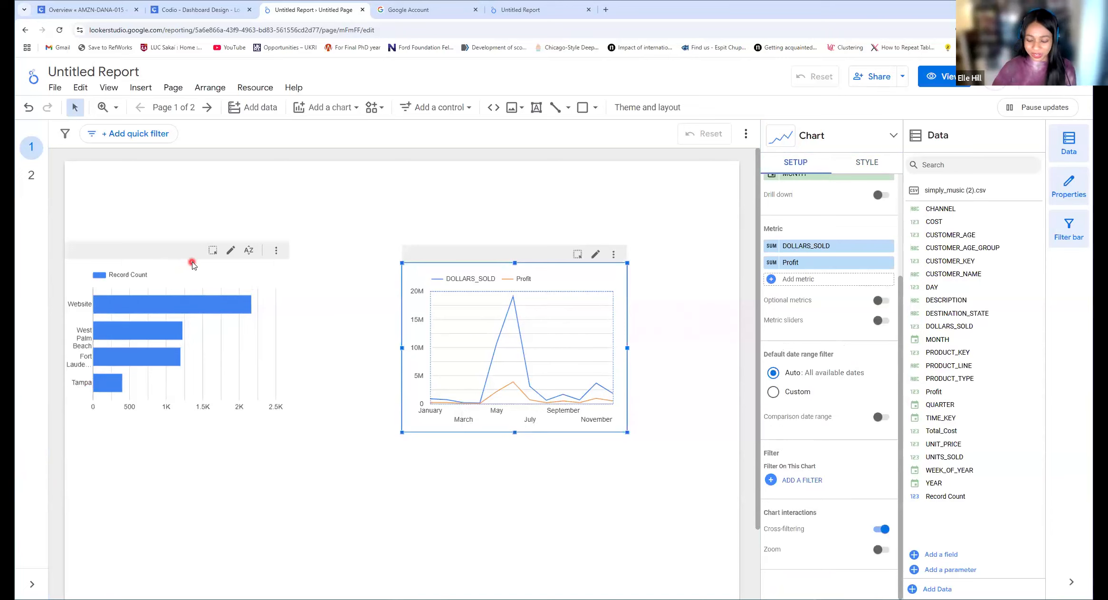
left_click_drag(490, 250, 483, 241)
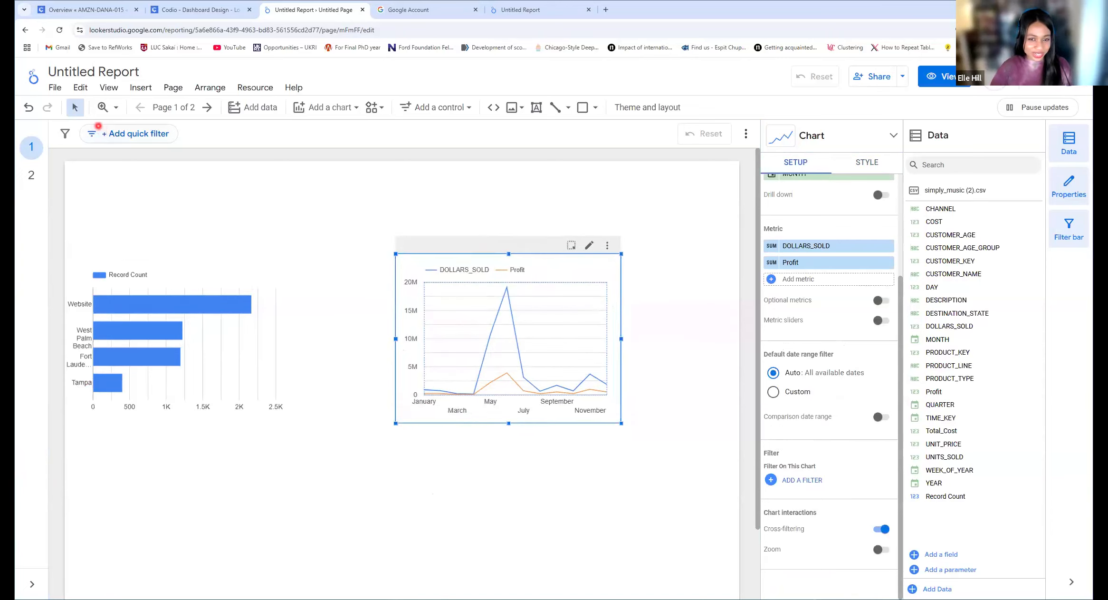
left_click(31, 110)
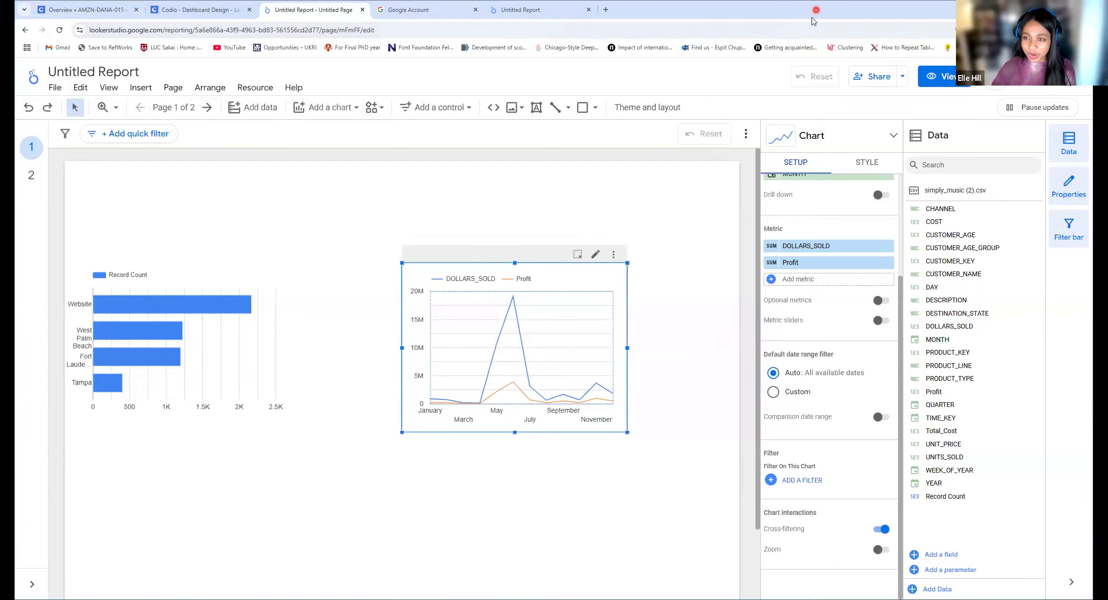
- Check the sample profit and revenue chart and the Exercise 3 task in the Codio guide, and return to the report
key("ctrl+shift+Tab")
scroll(804, 438, "down", 8)
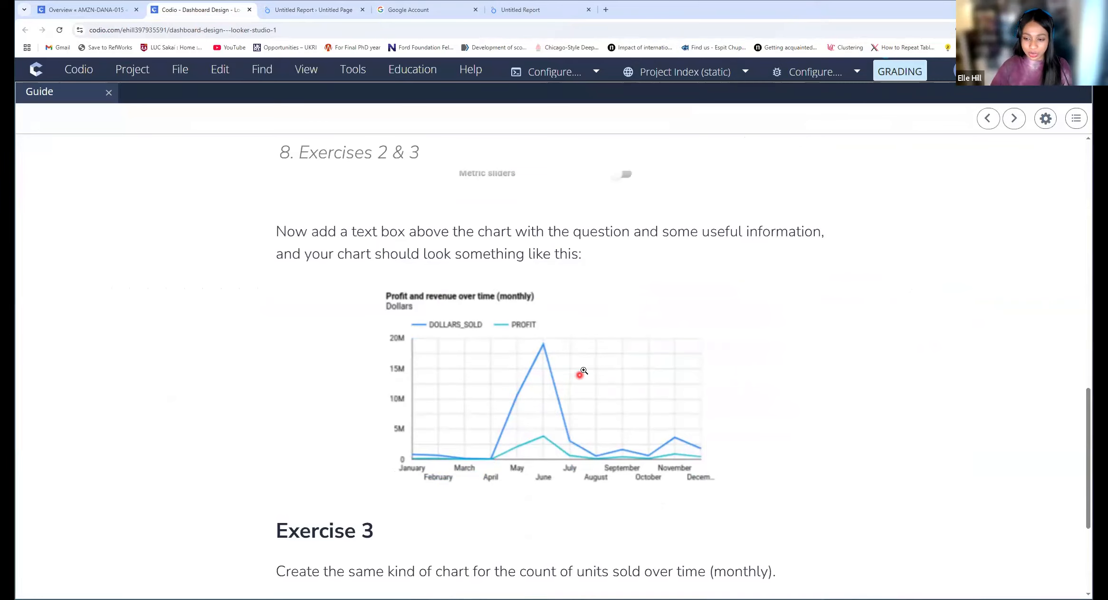
scroll(579, 364, "down", 3)
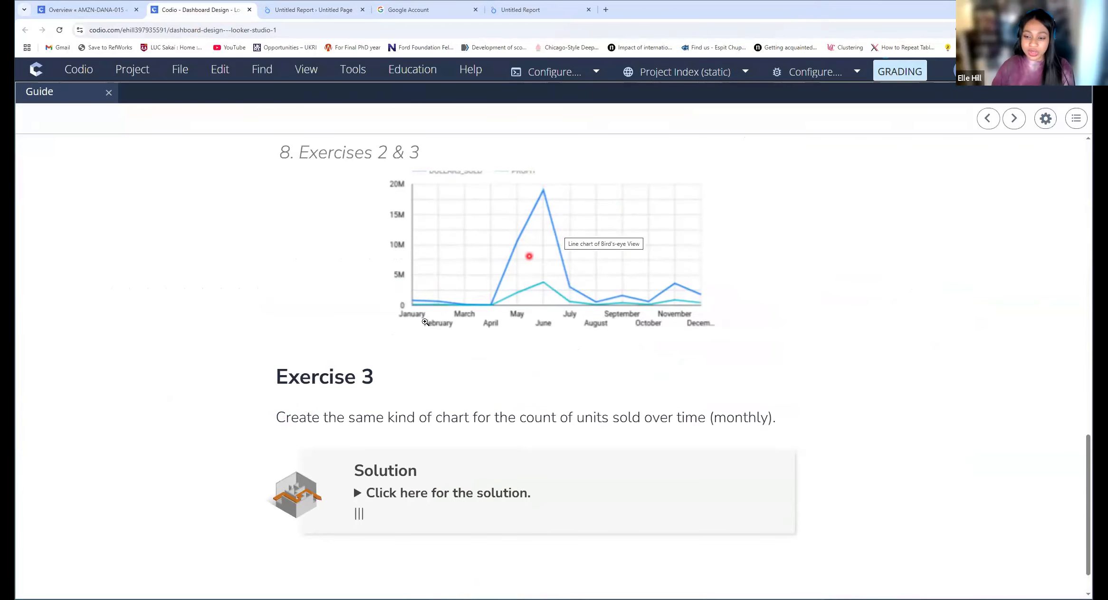
scroll(539, 233, "up", 1)
scroll(539, 233, "up", 1)
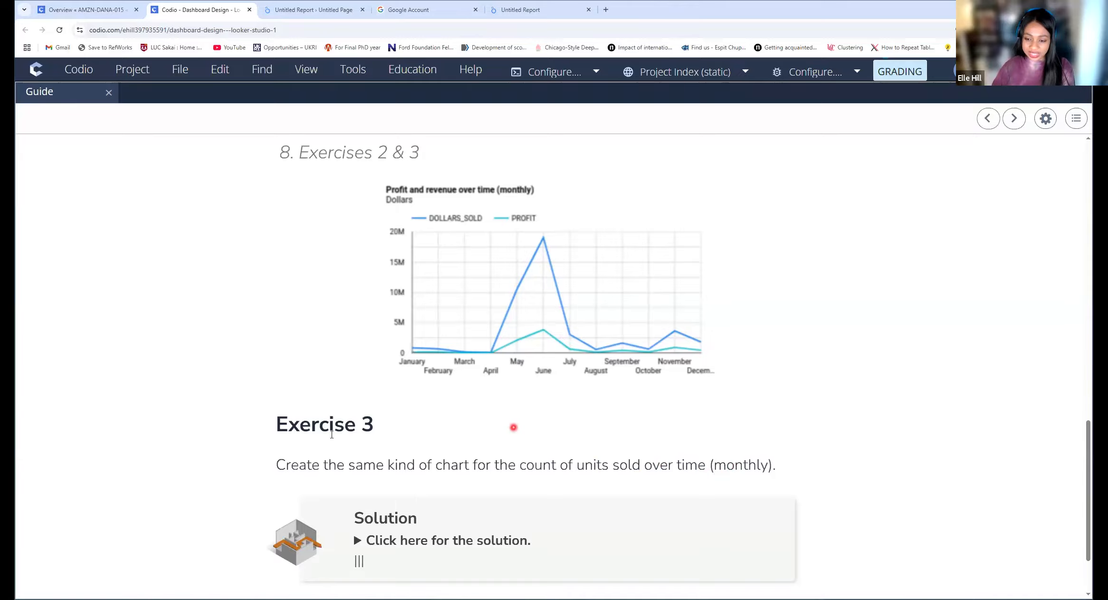
left_click(311, 10)
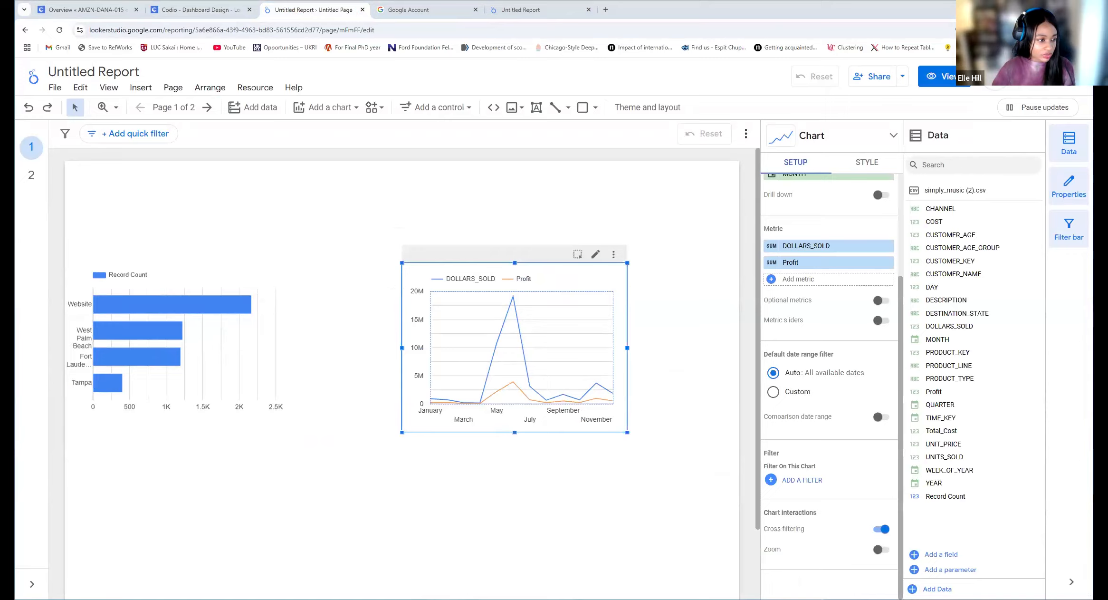
left_click(401, 495)
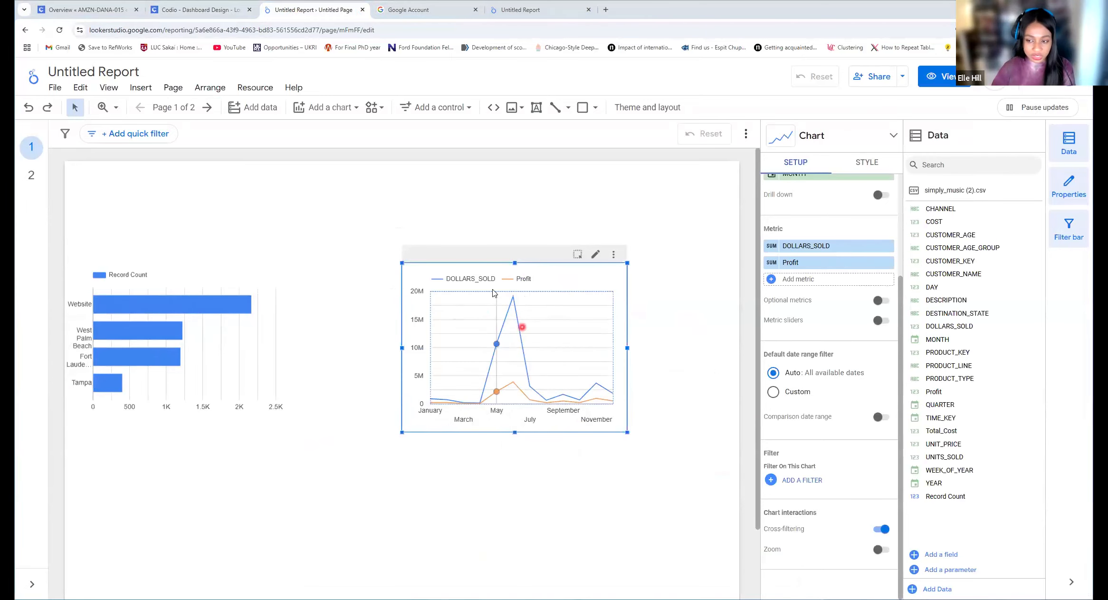
mouse_move(537, 390)
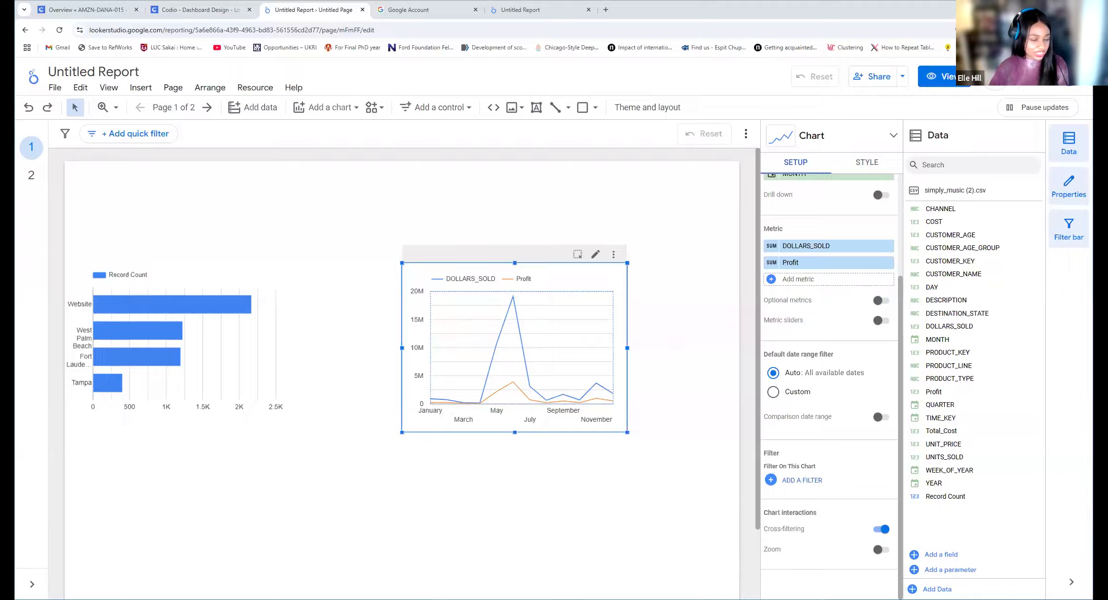
left_click(197, 197)
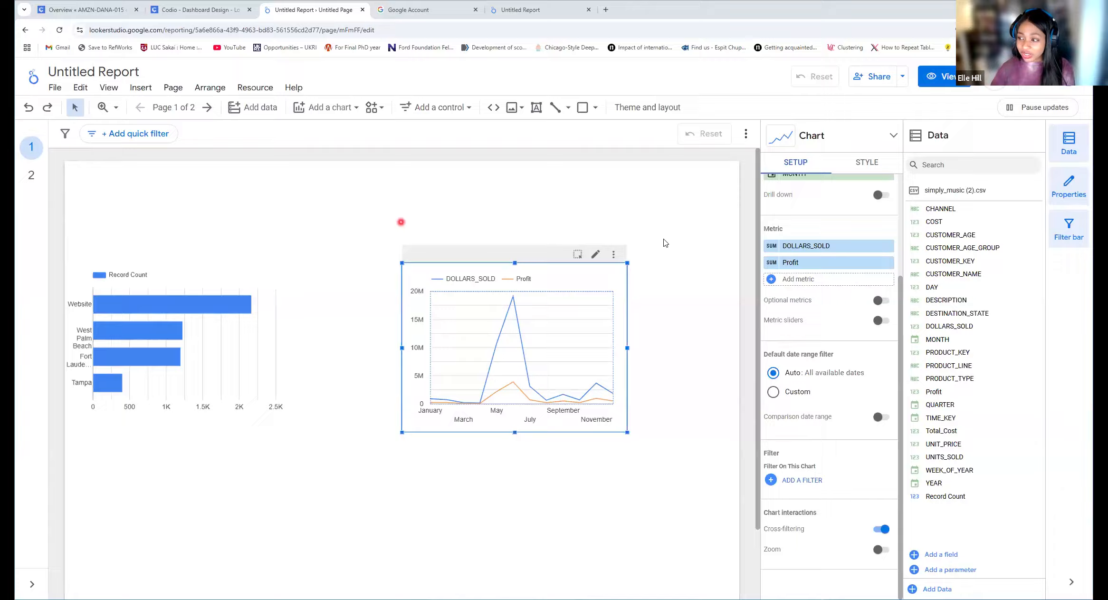
- Look through the available report themes and apply the Insight theme to the report
right_click(364, 206)
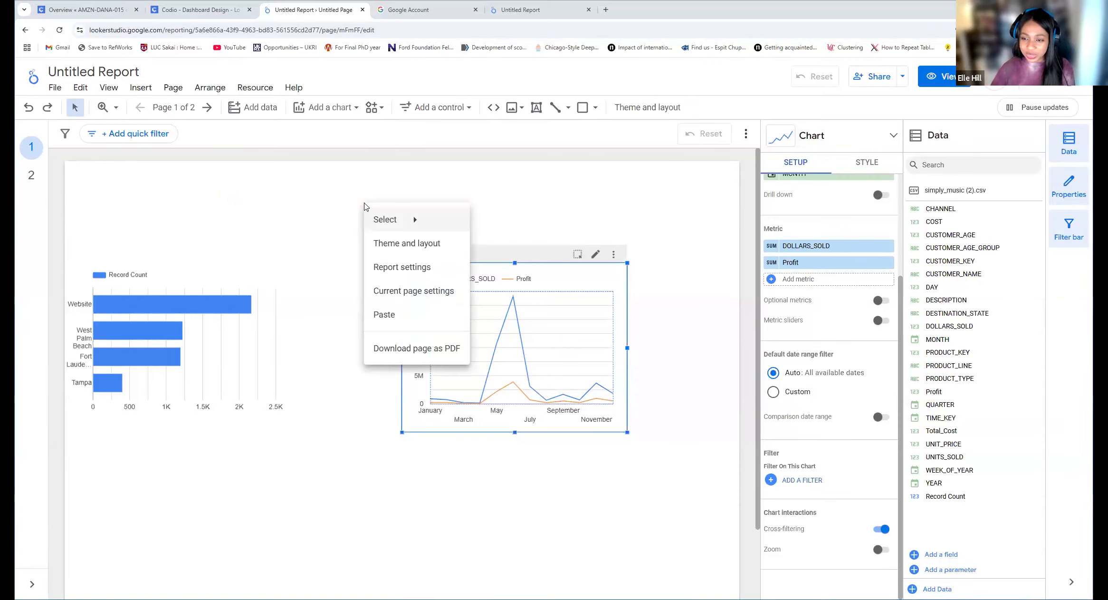
right_click(318, 505)
left_click(276, 222)
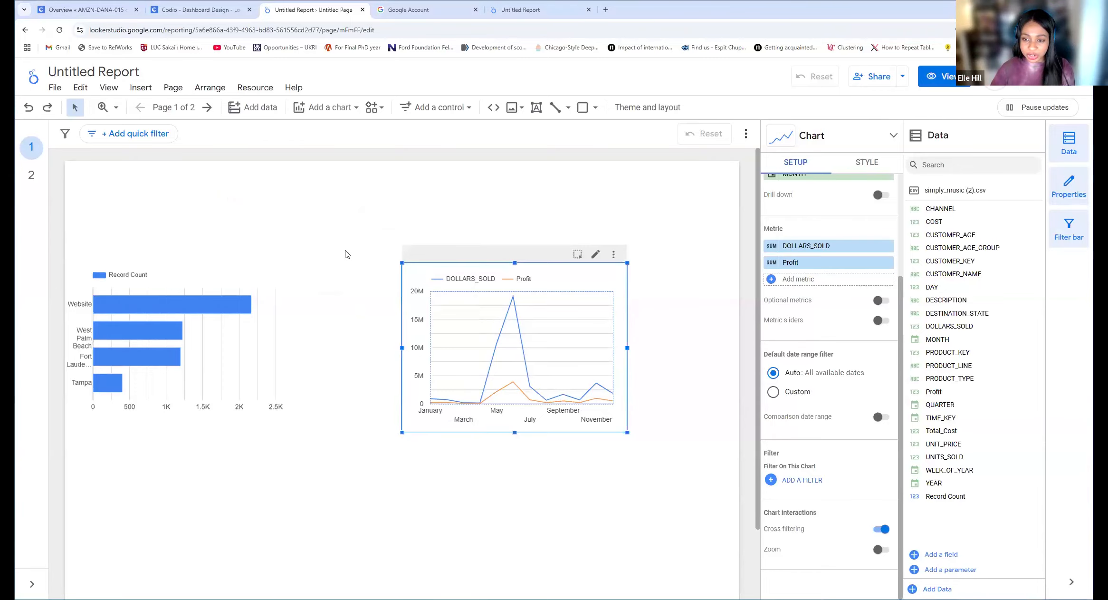
right_click(299, 207)
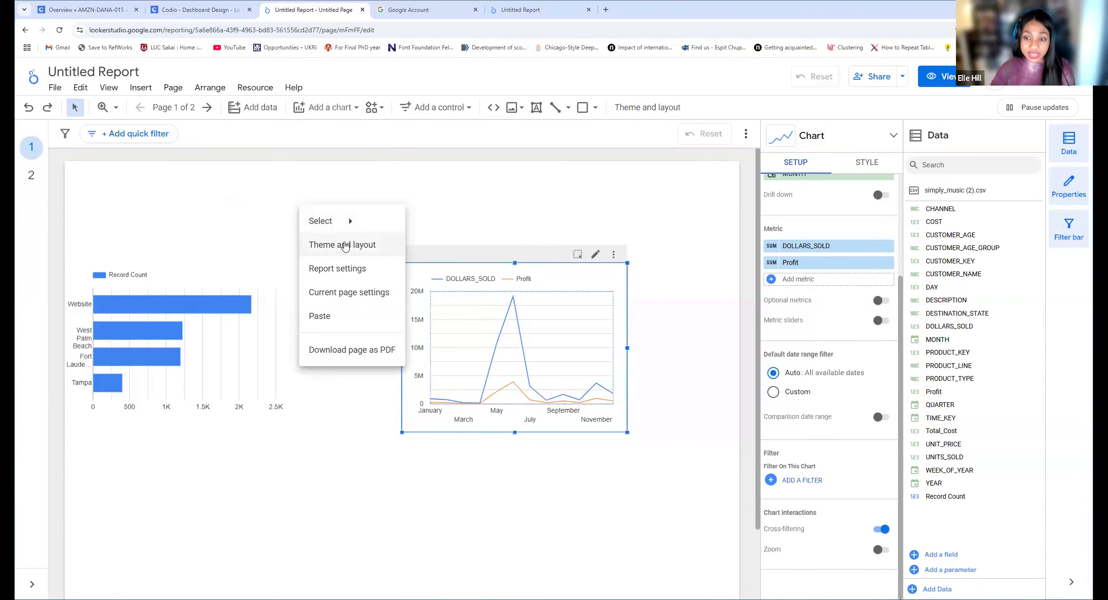
left_click(343, 245)
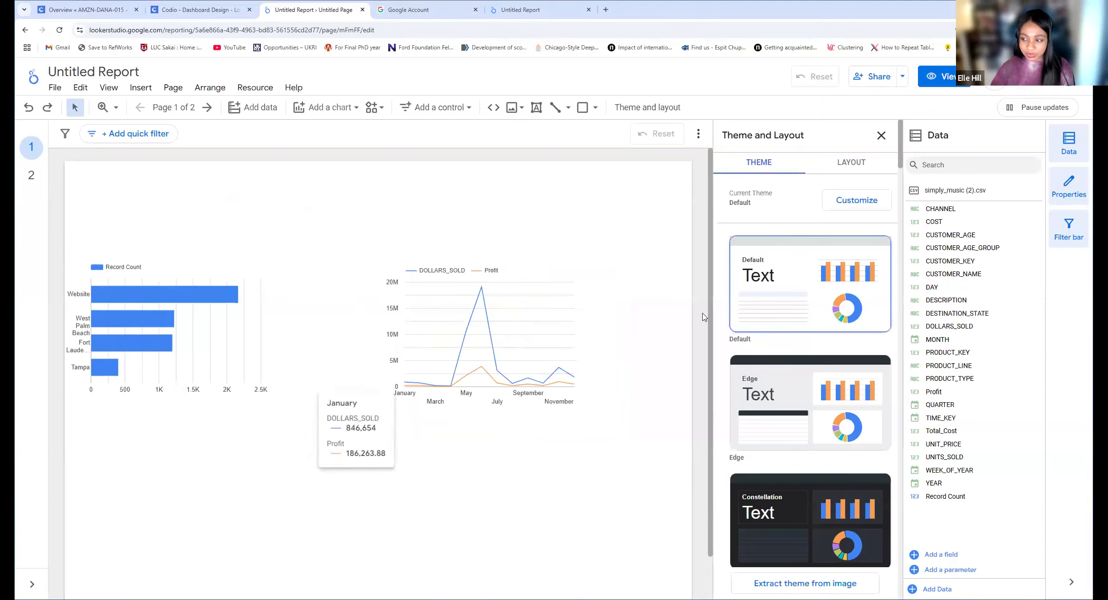
scroll(774, 291, "down", 3)
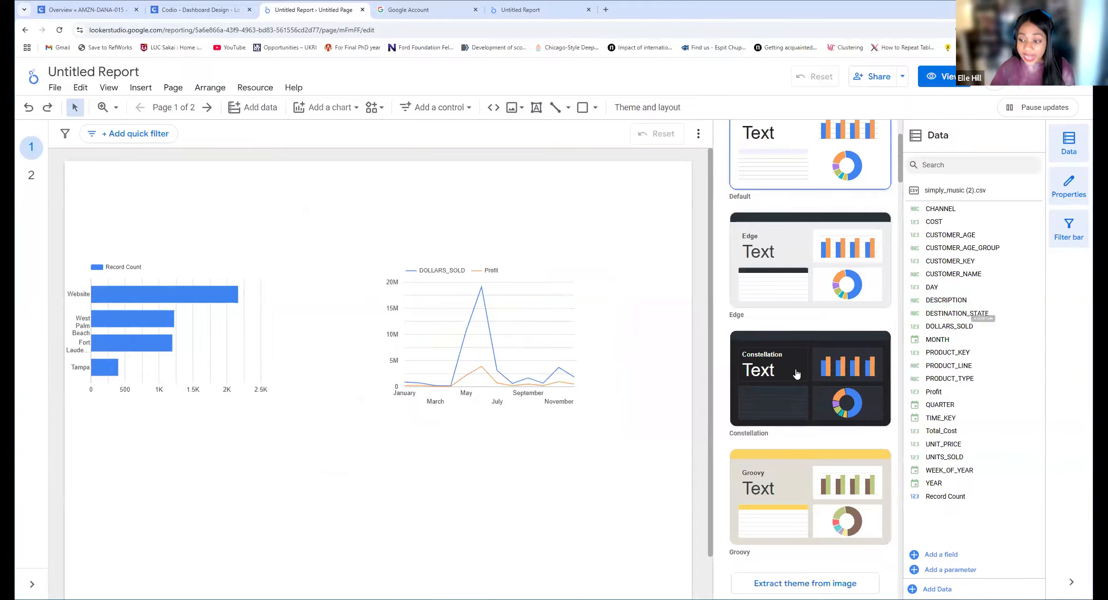
scroll(795, 373, "down", 2)
scroll(794, 373, "down", 5)
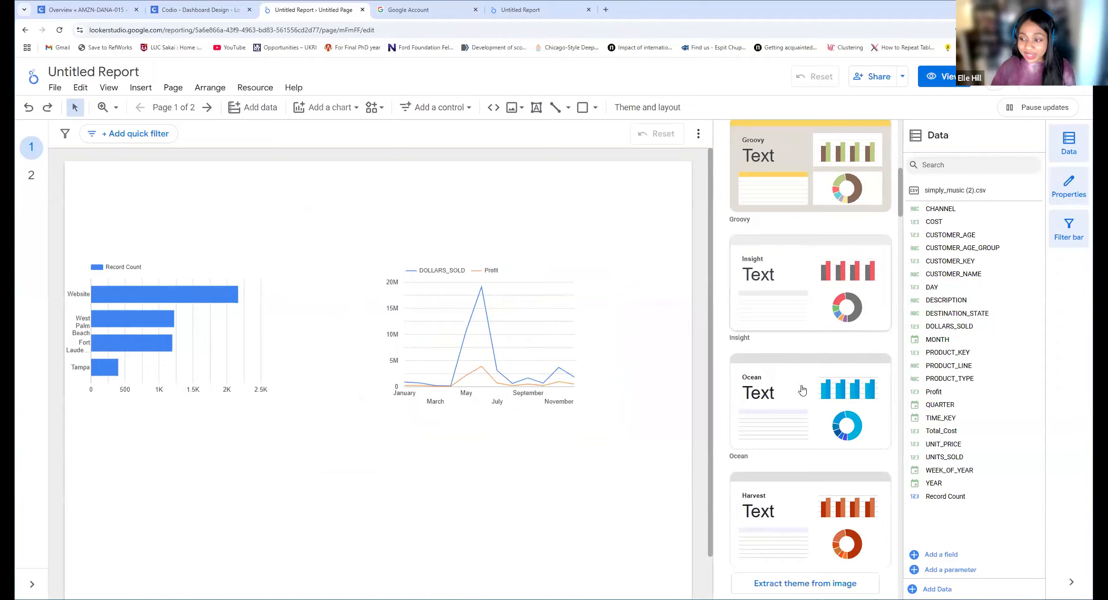
scroll(819, 442, "down", 1)
scroll(819, 442, "down", 8)
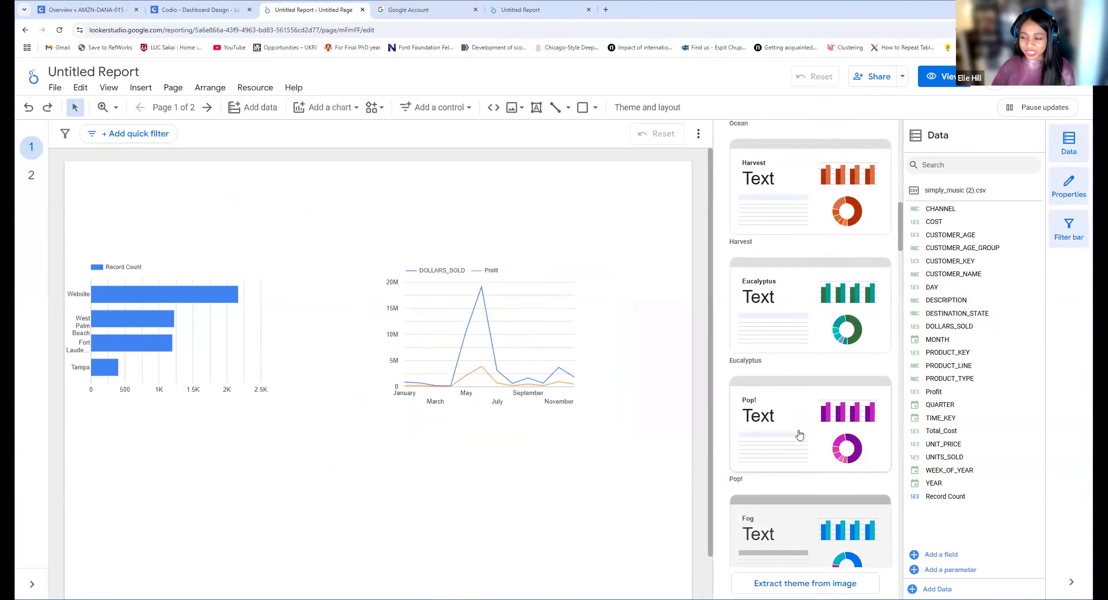
scroll(811, 389, "up", 9)
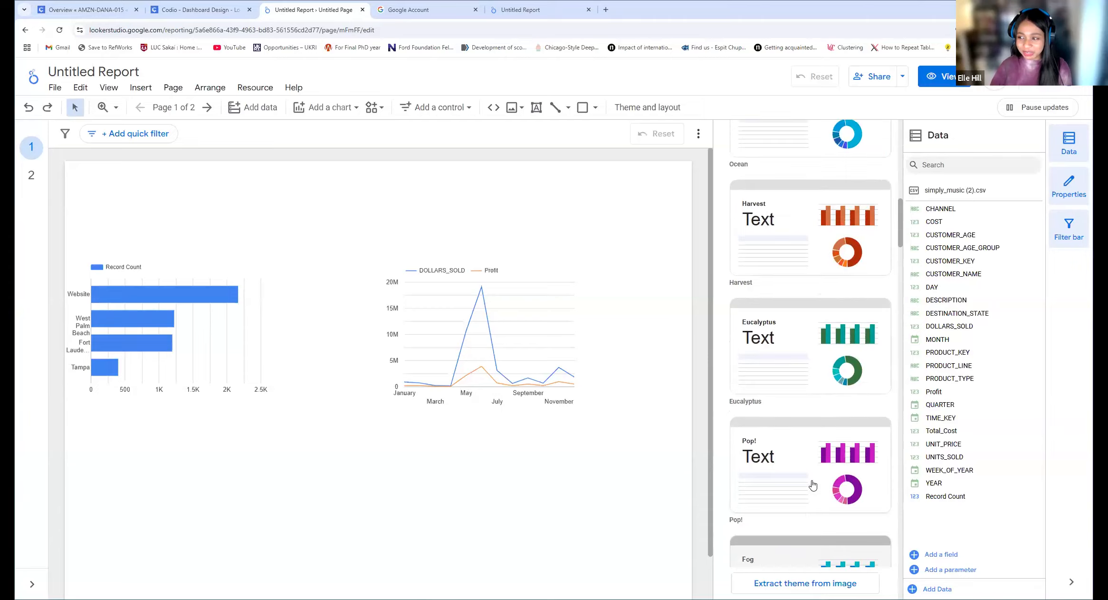
scroll(760, 331, "up", 1)
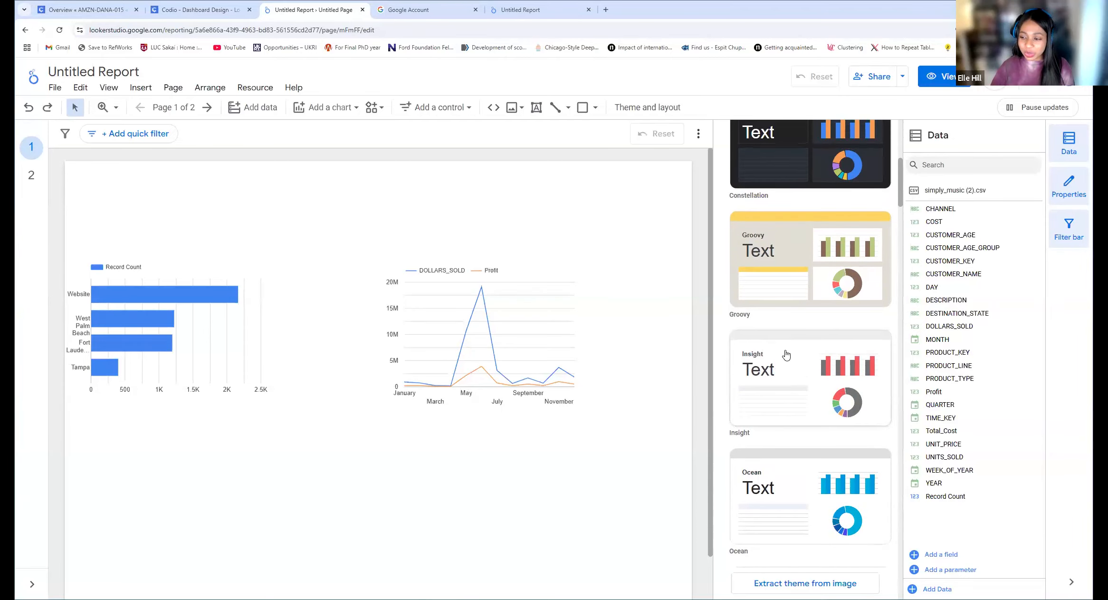
left_click(786, 354)
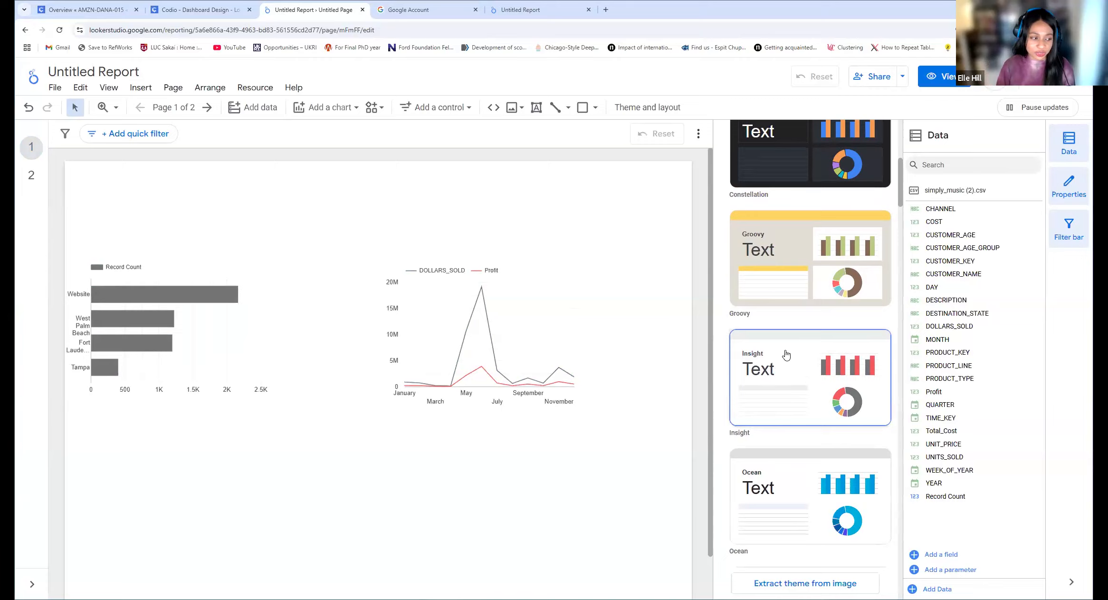
left_click(702, 349)
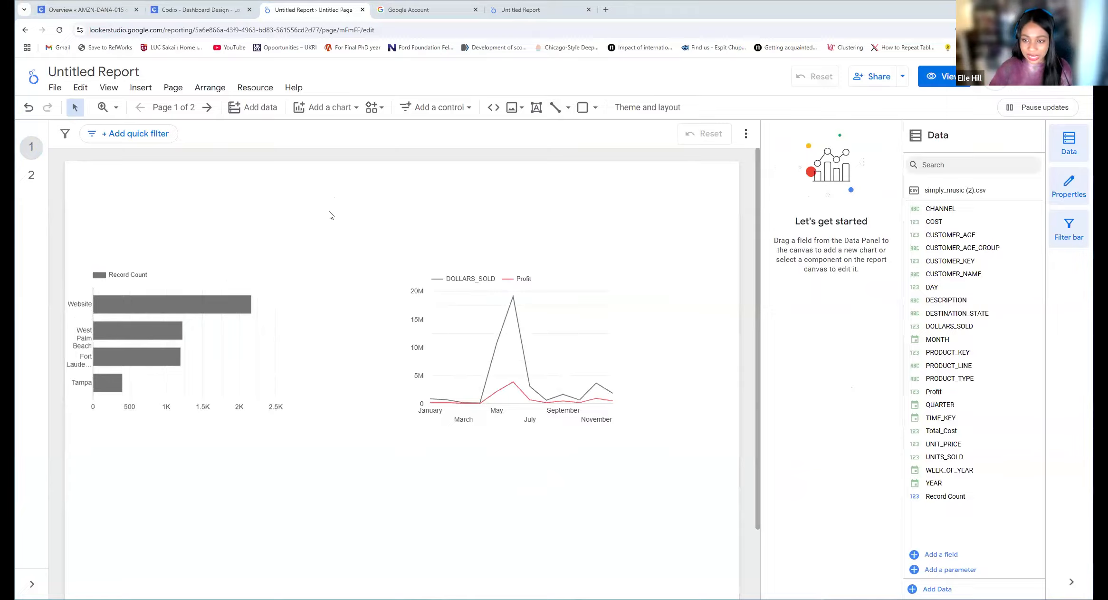
- Reopen the report's theme gallery and examine the other available themes
mouse_move(506, 384)
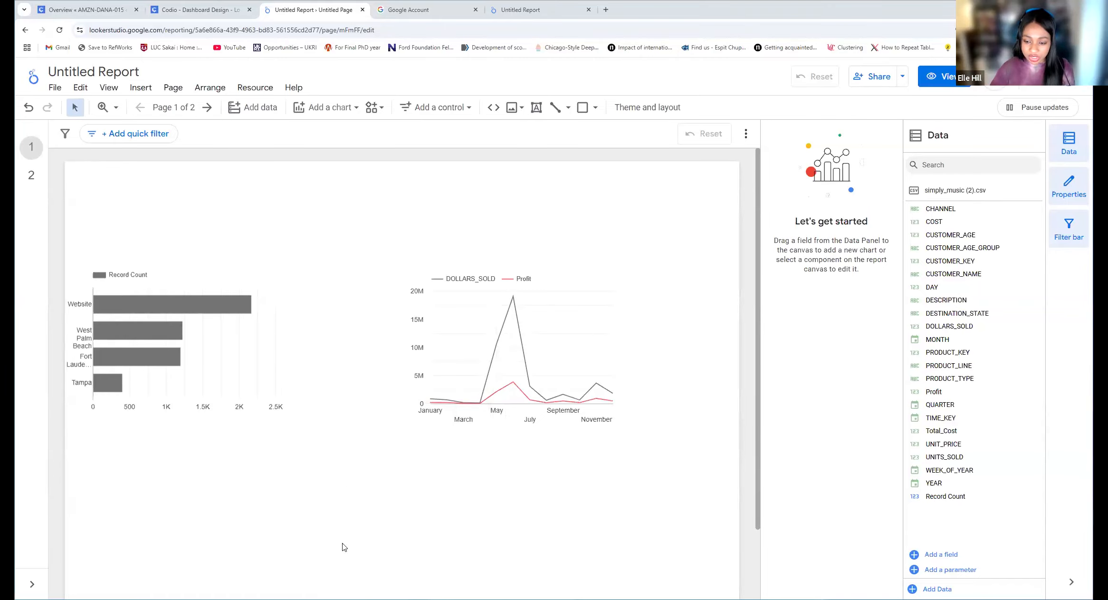
right_click(312, 212)
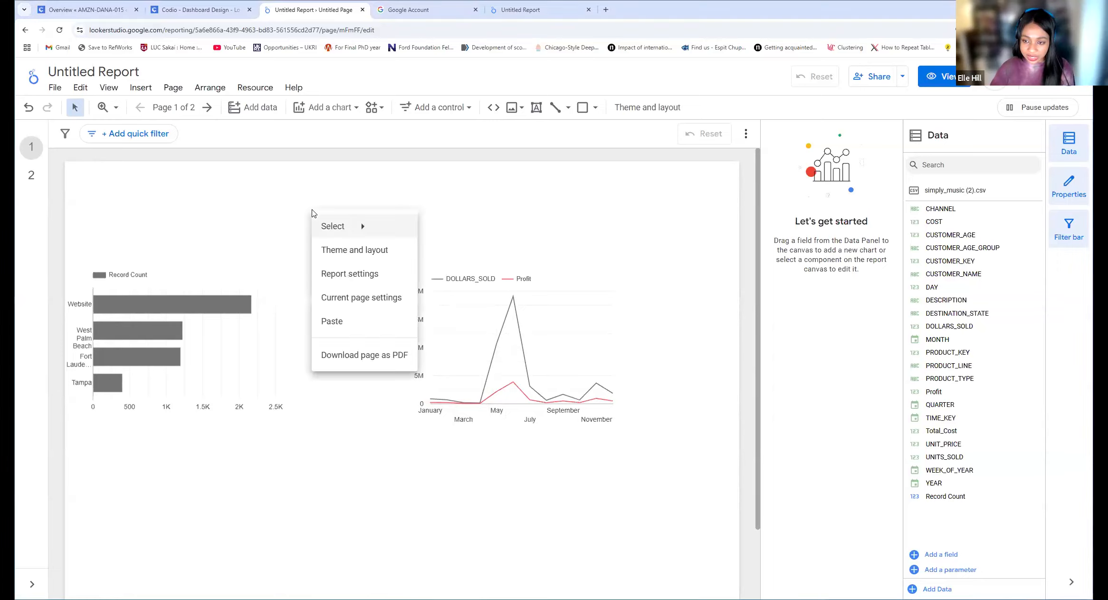
left_click(334, 255)
scroll(805, 314, "down", 5)
scroll(805, 313, "down", 15)
scroll(808, 428, "down", 15)
scroll(793, 416, "up", 20)
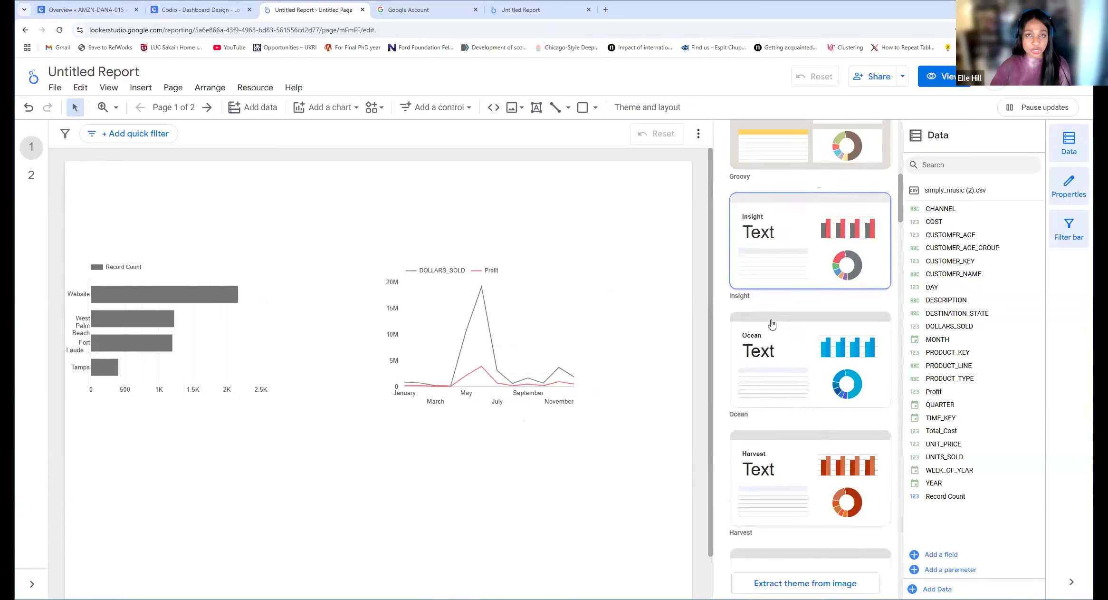
scroll(772, 324, "up", 2)
scroll(772, 324, "up", 2)
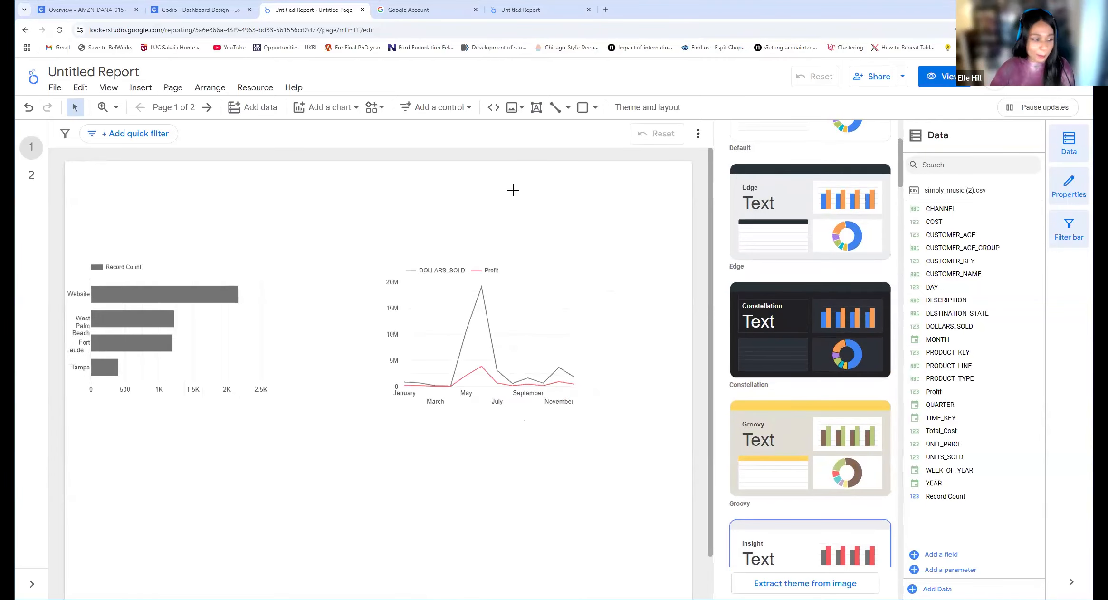
left_click(513, 193)
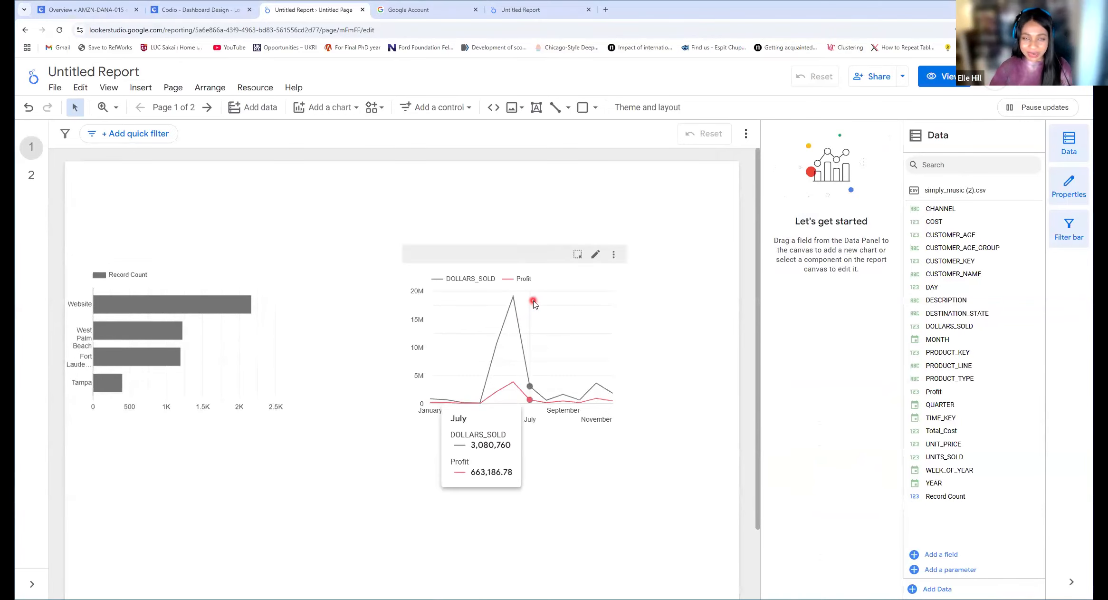
- Move the DOLLARS_SOLD and Profit line chart slightly up and to the right on the page, and deselect it
left_click(535, 255)
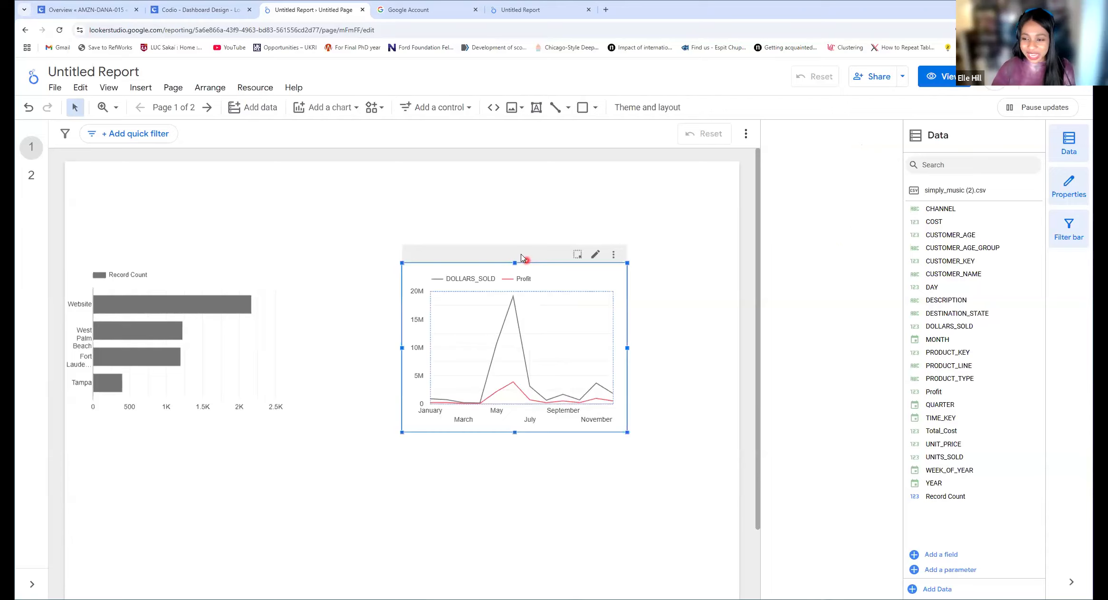
left_click_drag(535, 255, 554, 230)
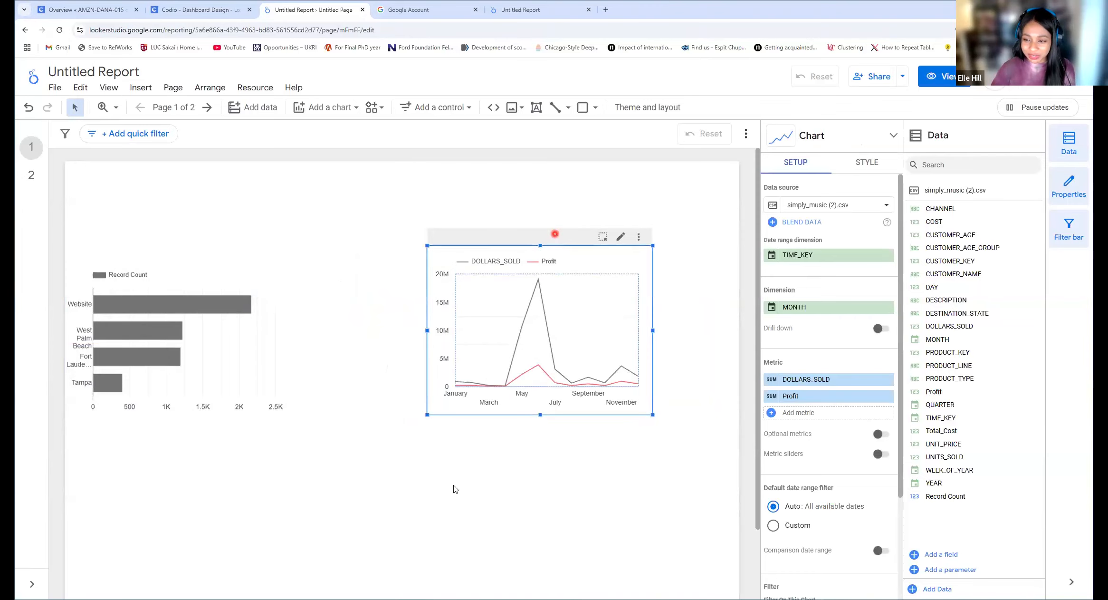
left_click(452, 497)
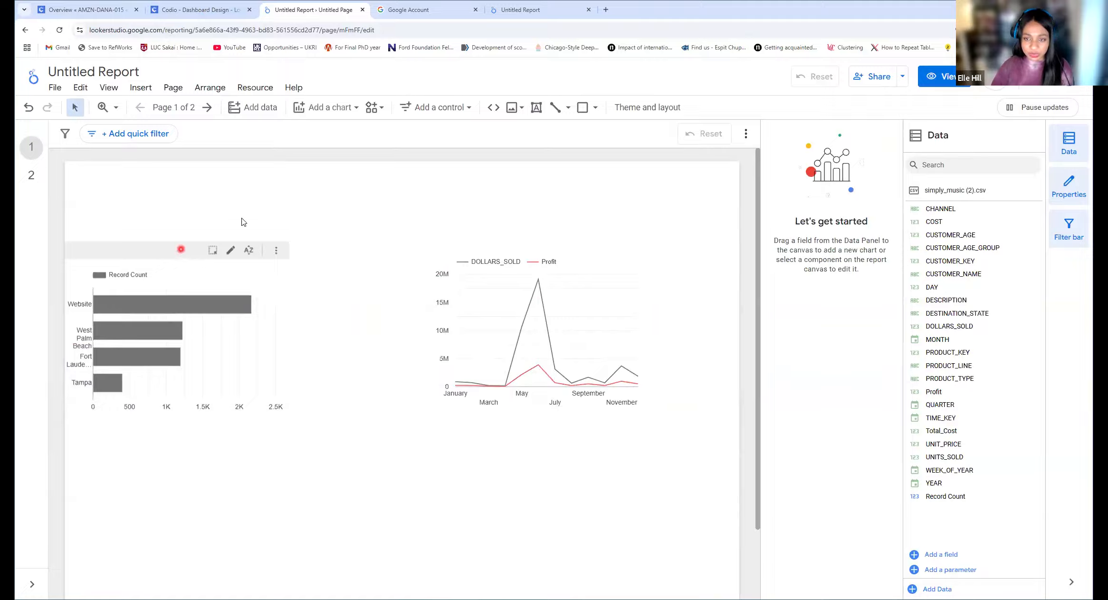
- Add a second time series chart below the bar chart and set its dimension to MONTH
left_click(351, 112)
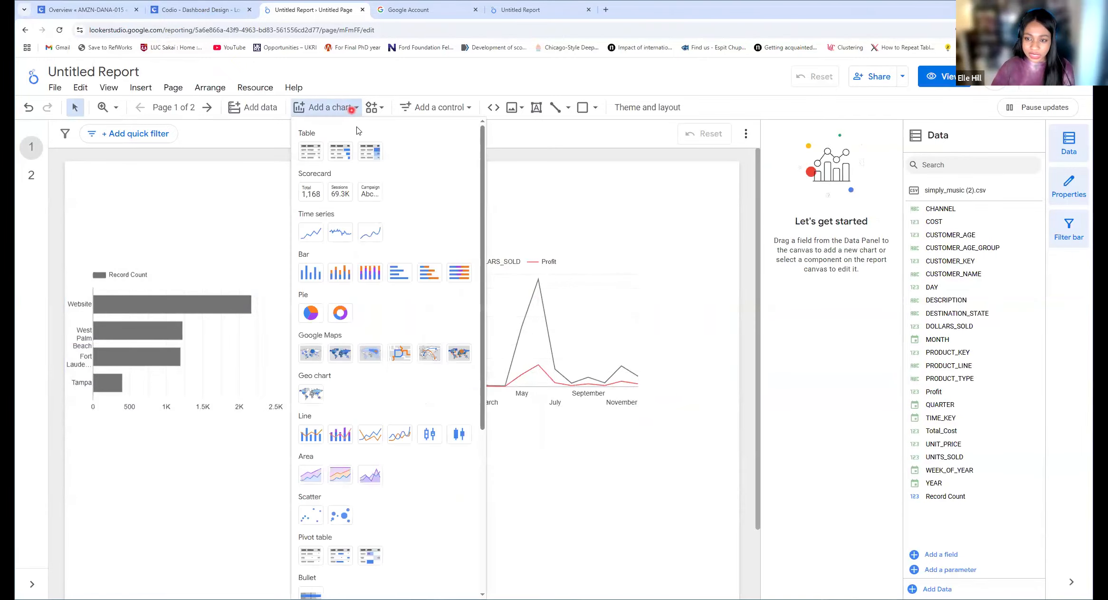
left_click(312, 236)
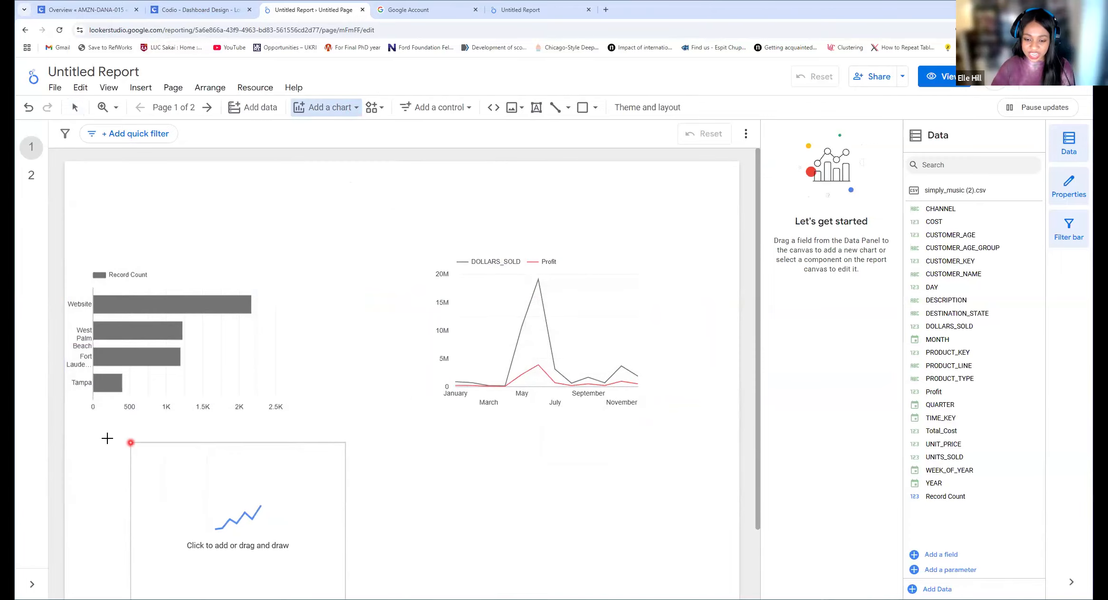
left_click(82, 435)
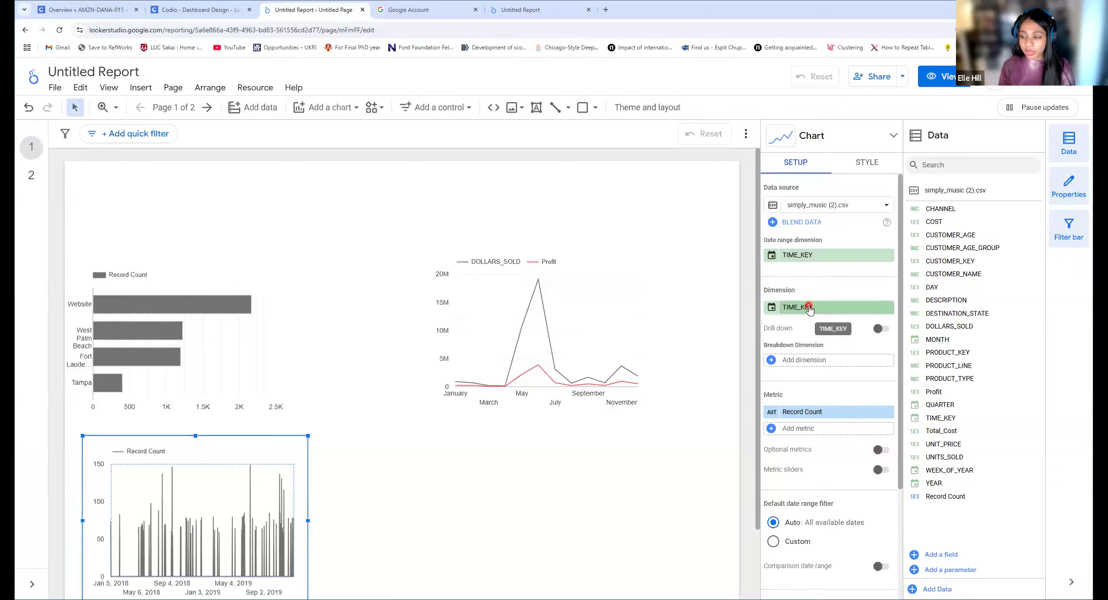
left_click(782, 296)
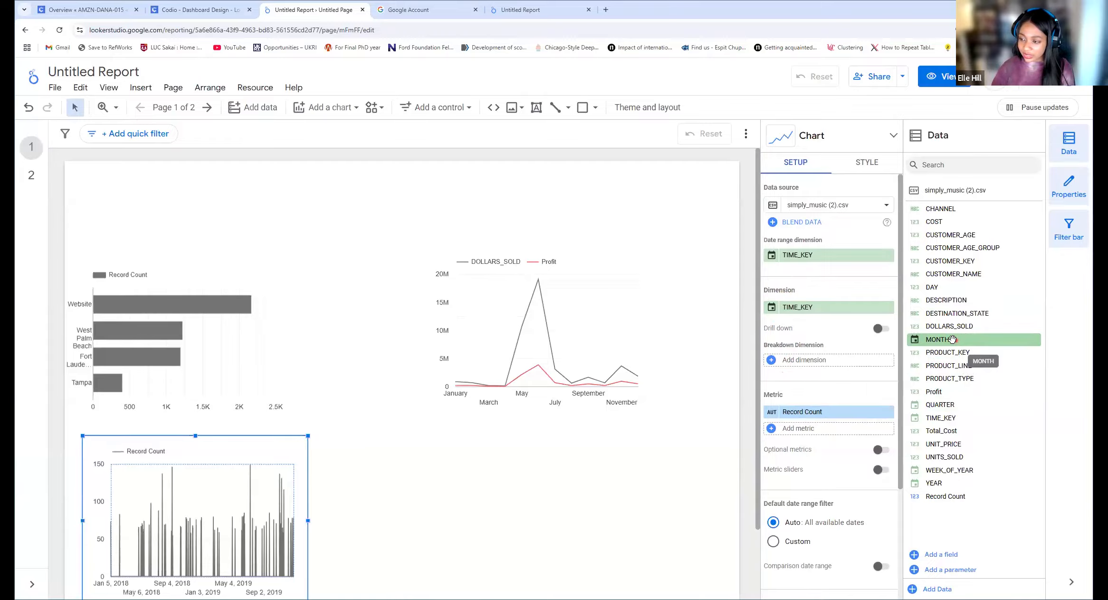
left_click_drag(954, 342, 810, 310)
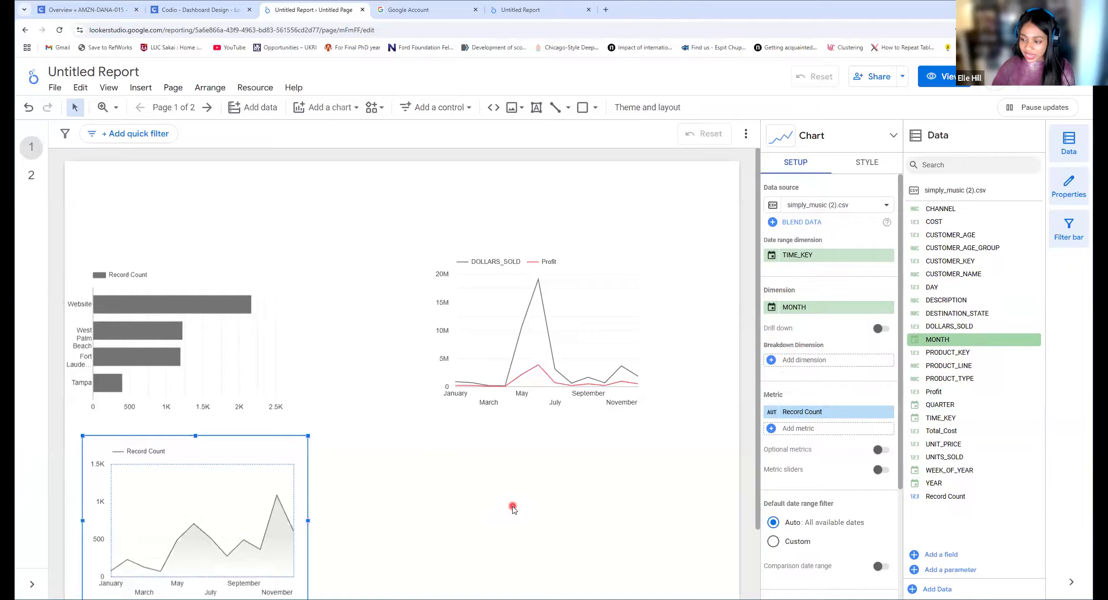
scroll(513, 508, "down", 2)
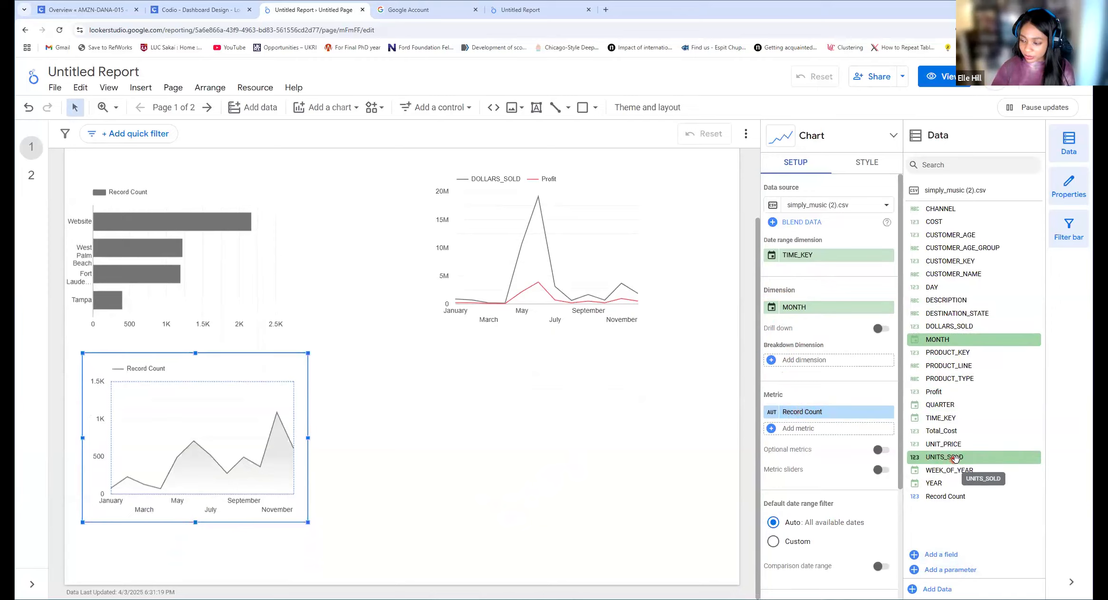
- Set the lower time series chart's metric to UNITS_SOLD and turn off the gradient fill under its line
left_click_drag(954, 459, 817, 418)
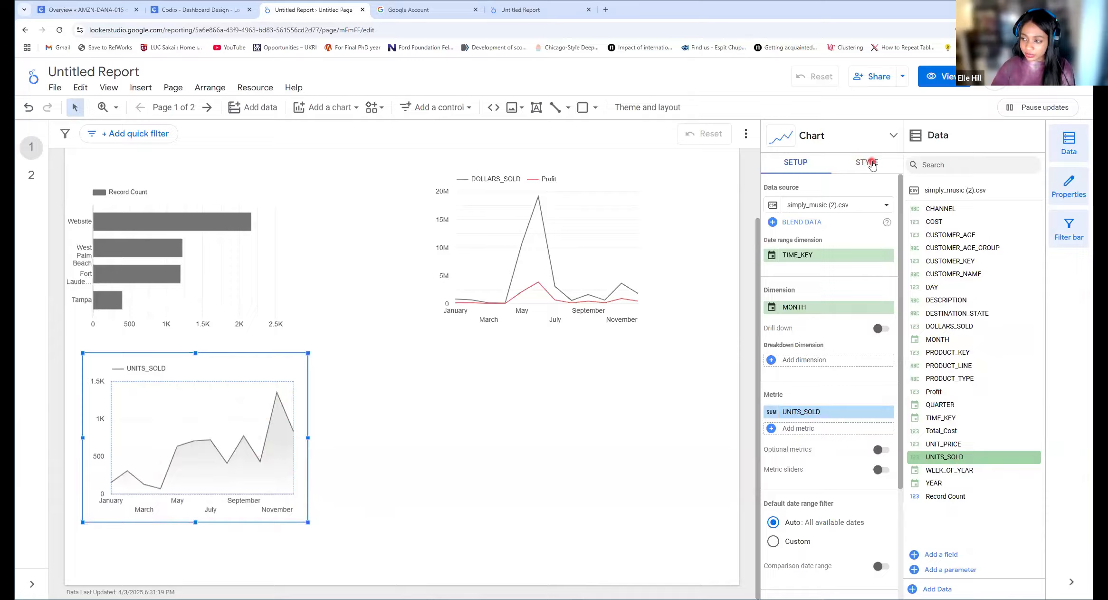
left_click(872, 163)
left_click(775, 399)
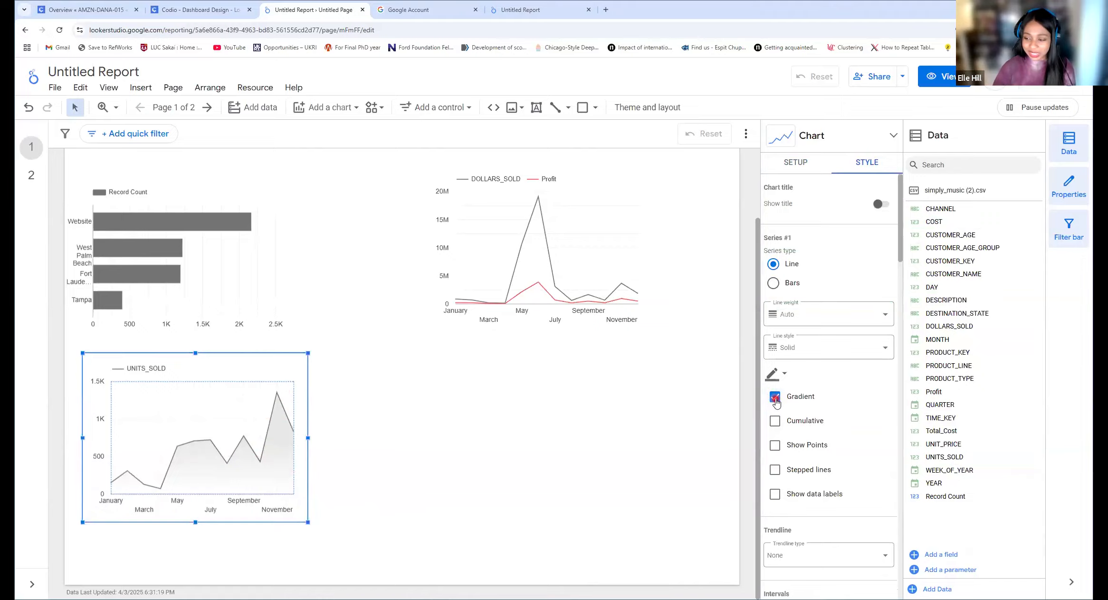
left_click(775, 398)
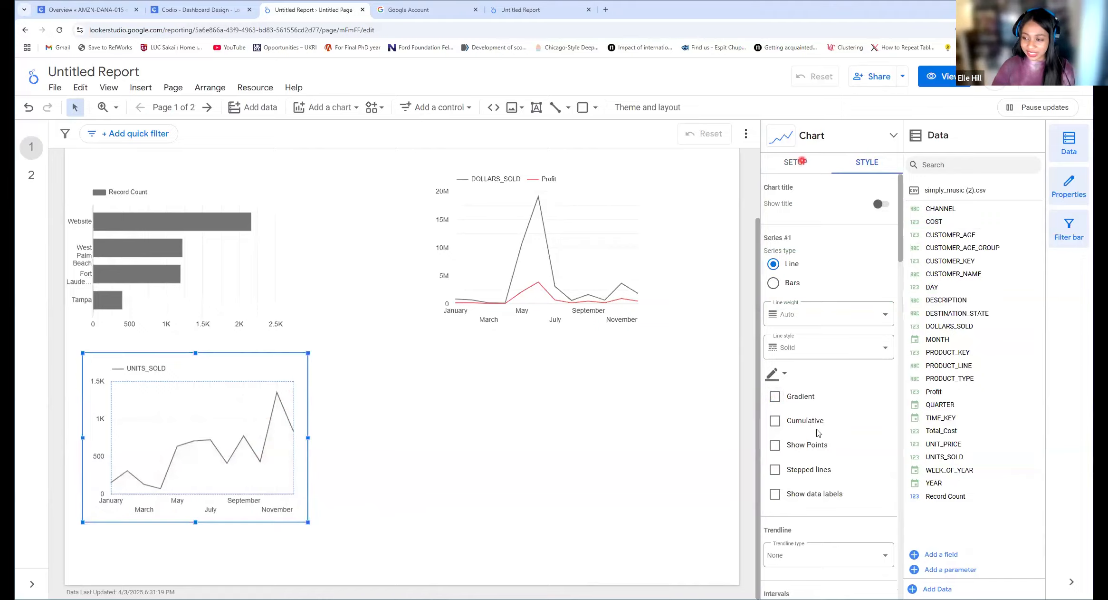
left_click(799, 165)
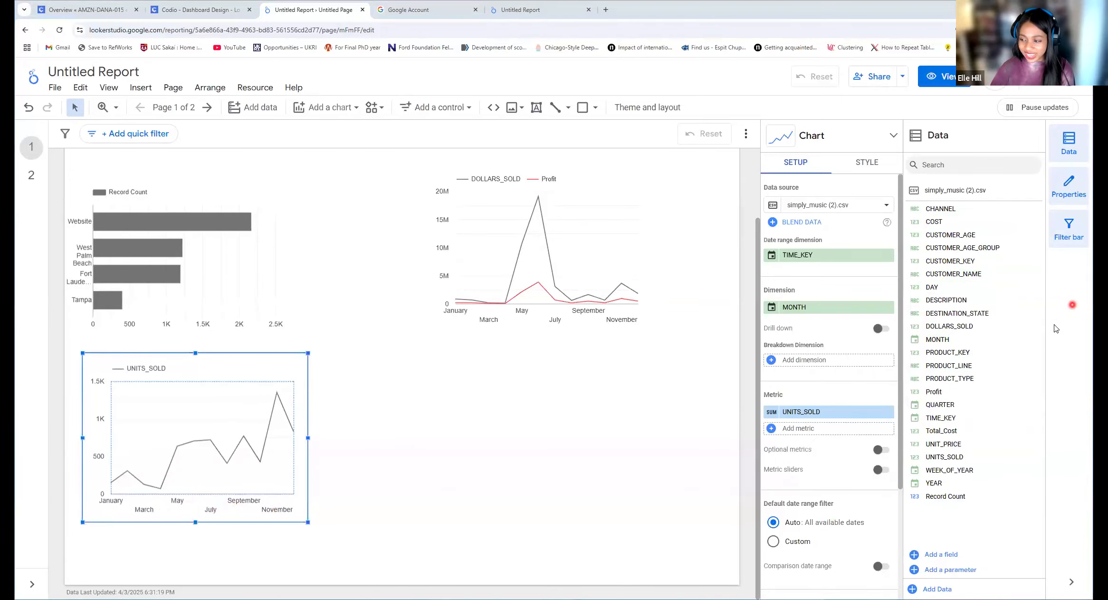
- Look for editing options on the DOLLARS_SOLD field in the data source's field list, with no chart selected
right_click(957, 328)
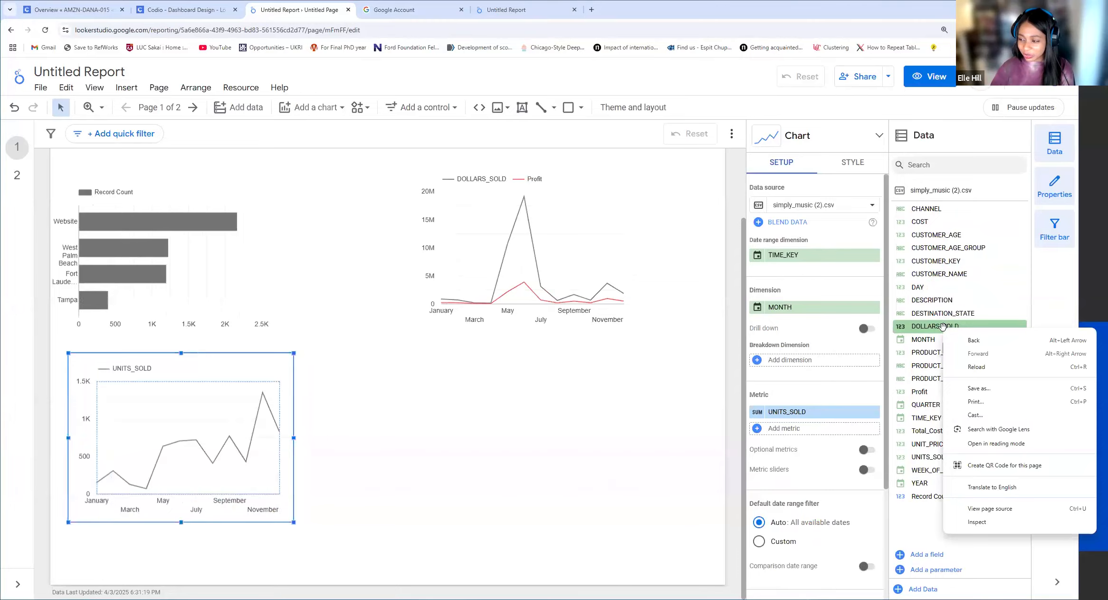
left_click(943, 326)
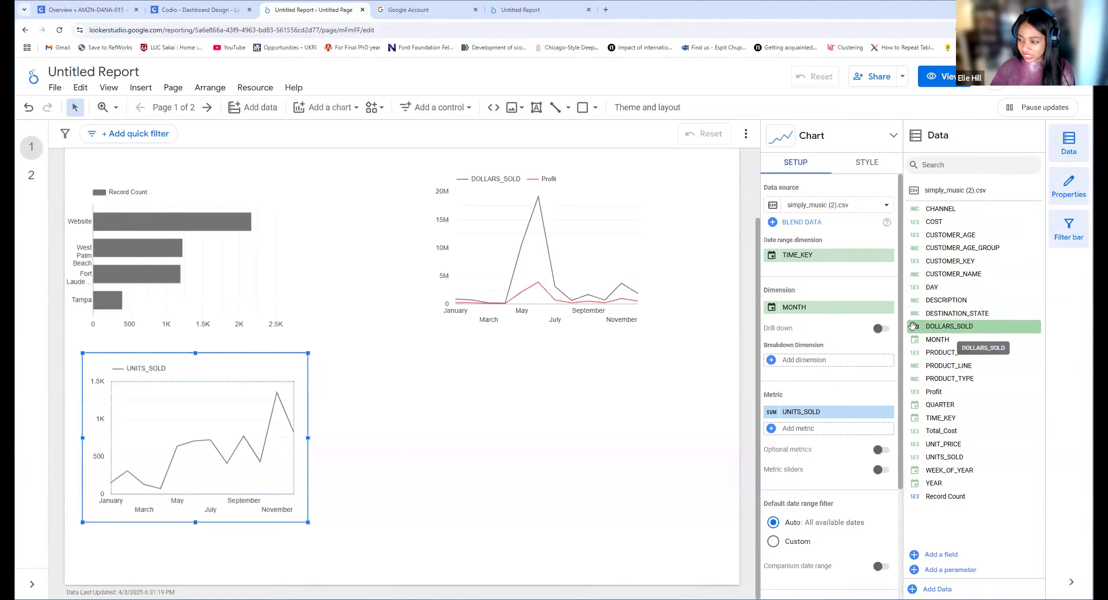
right_click(916, 327)
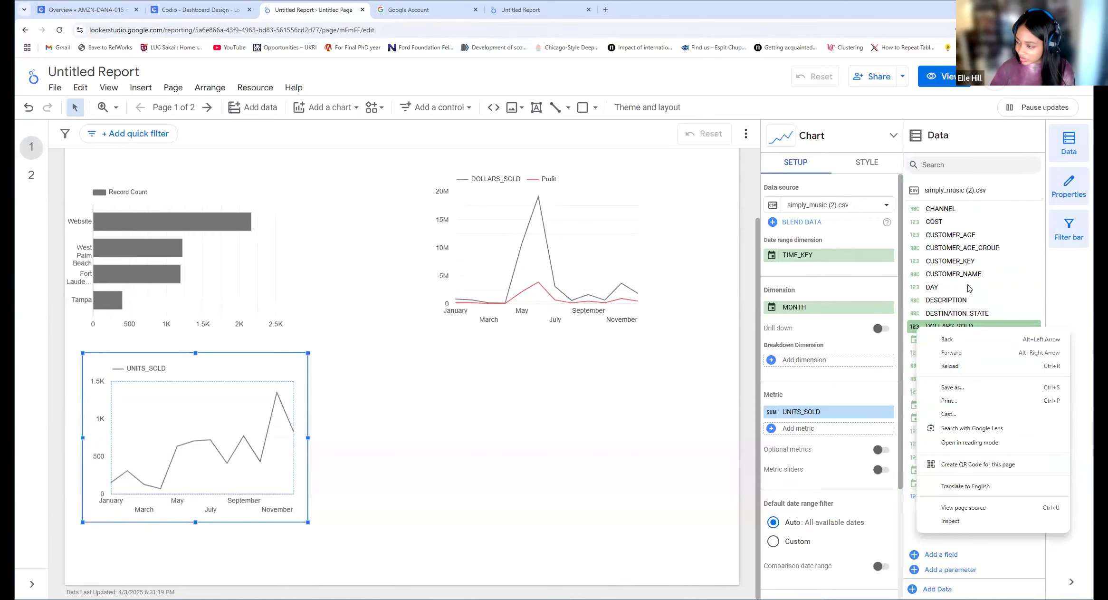
left_click(962, 283)
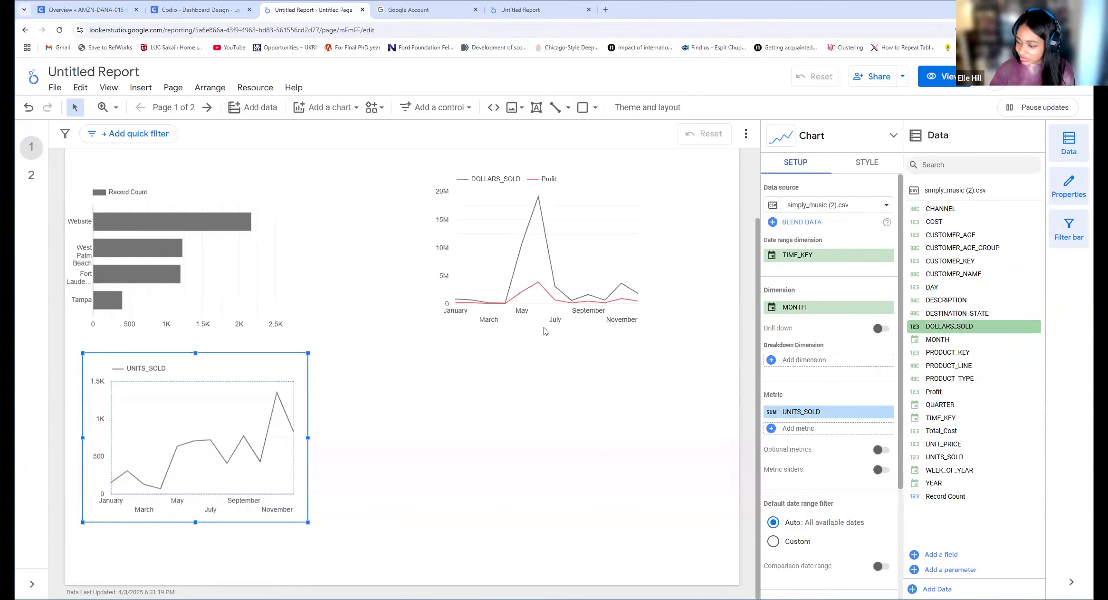
left_click(540, 420)
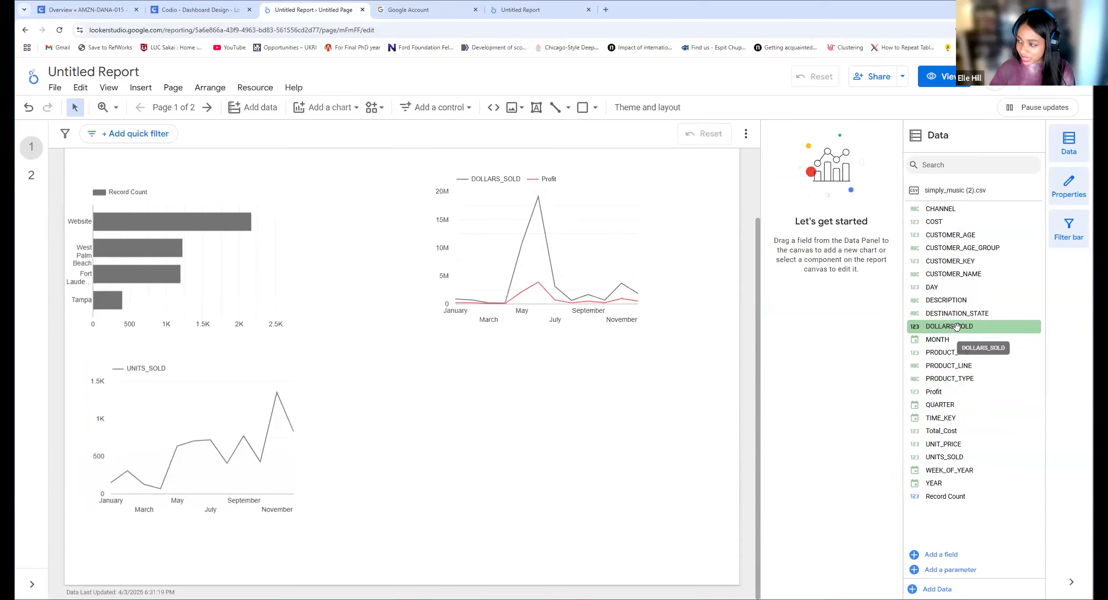
left_click(1068, 187)
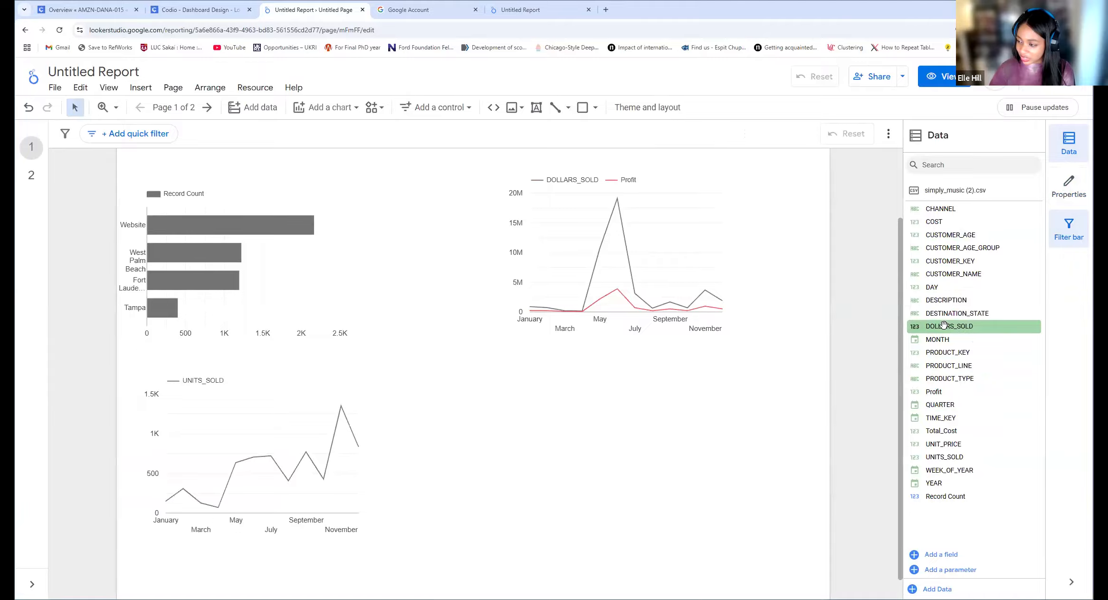
right_click(919, 329)
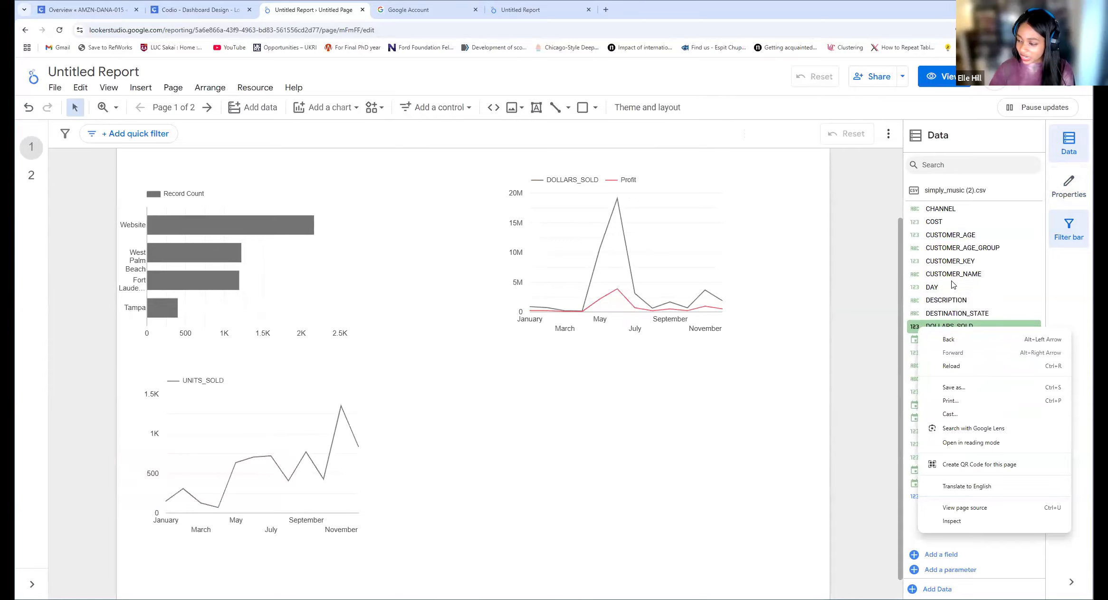
left_click(969, 326)
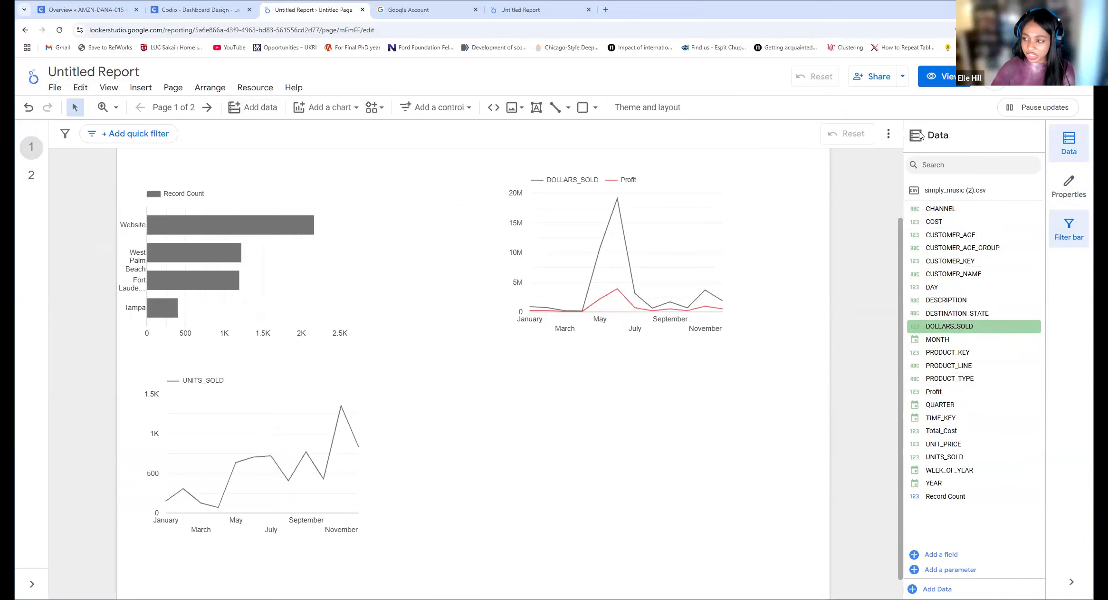
- Show the chart properties again and examine the options for adding a field to the simply_music (2).csv data source
left_click(1069, 186)
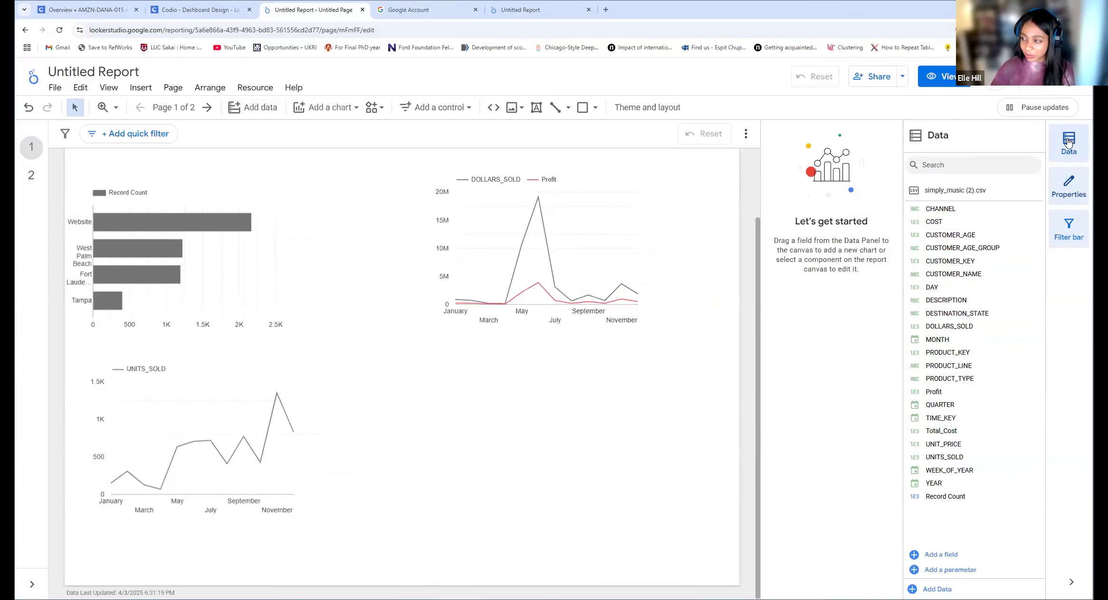
left_click(1068, 142)
left_click(1068, 142)
left_click_drag(934, 221, 912, 470)
left_click(932, 554)
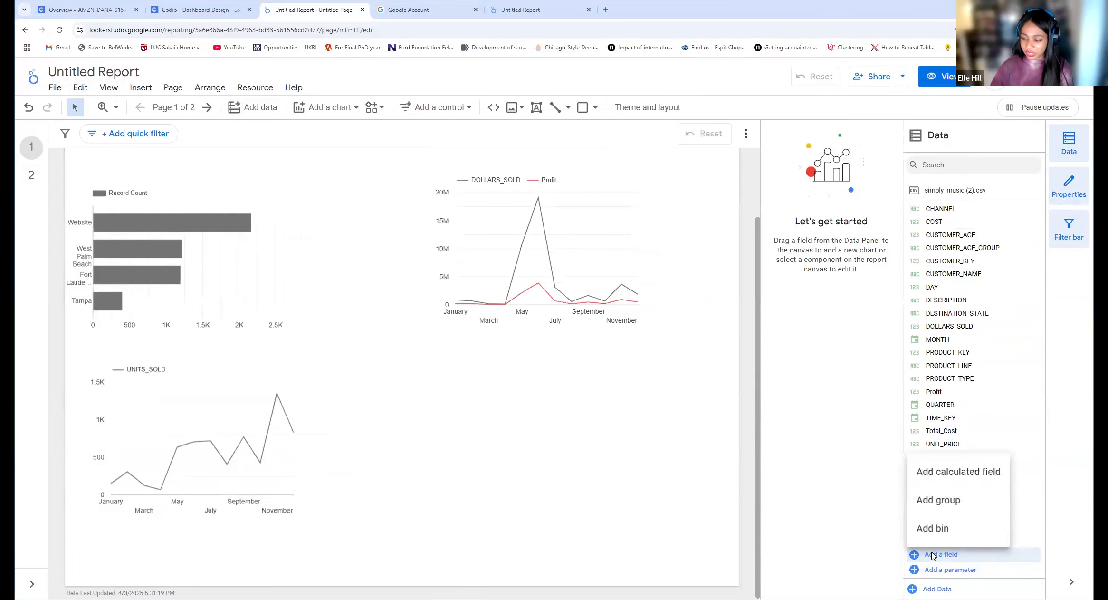
left_click(1006, 248)
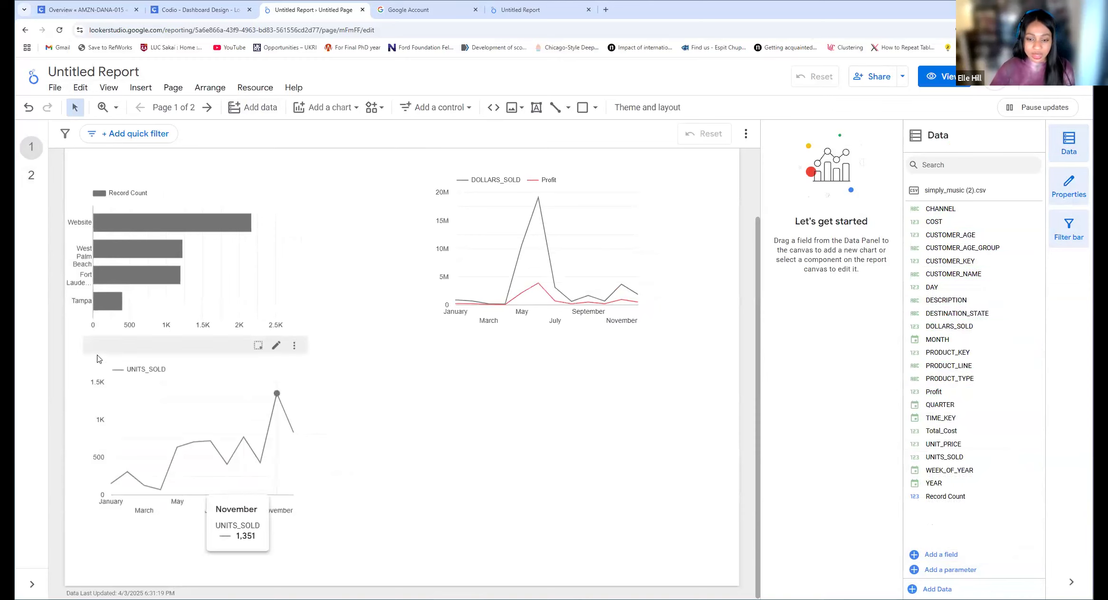
- Inspect the DOLLARS_SOLD metric choices and the style settings of the DOLLARS_SOLD and Profit line chart, and deselect it
left_click(500, 179)
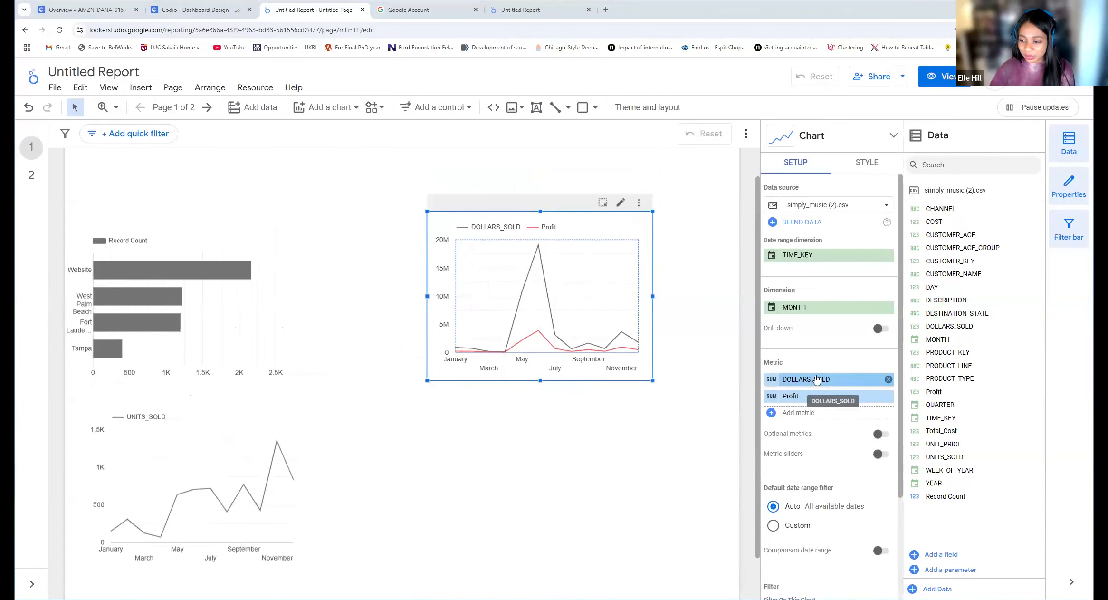
left_click(815, 378)
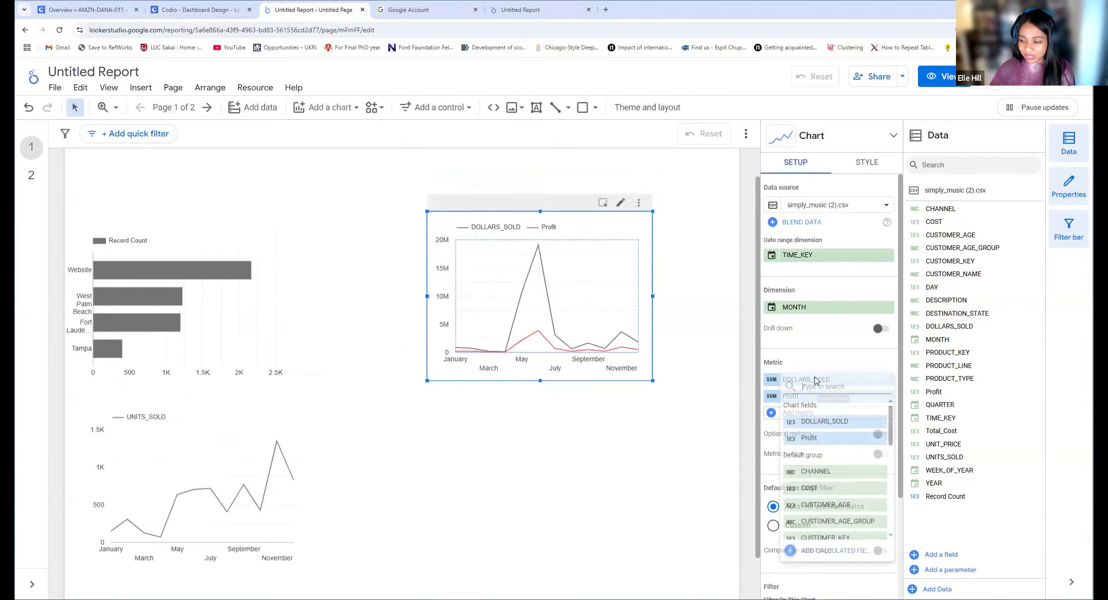
left_click(821, 421)
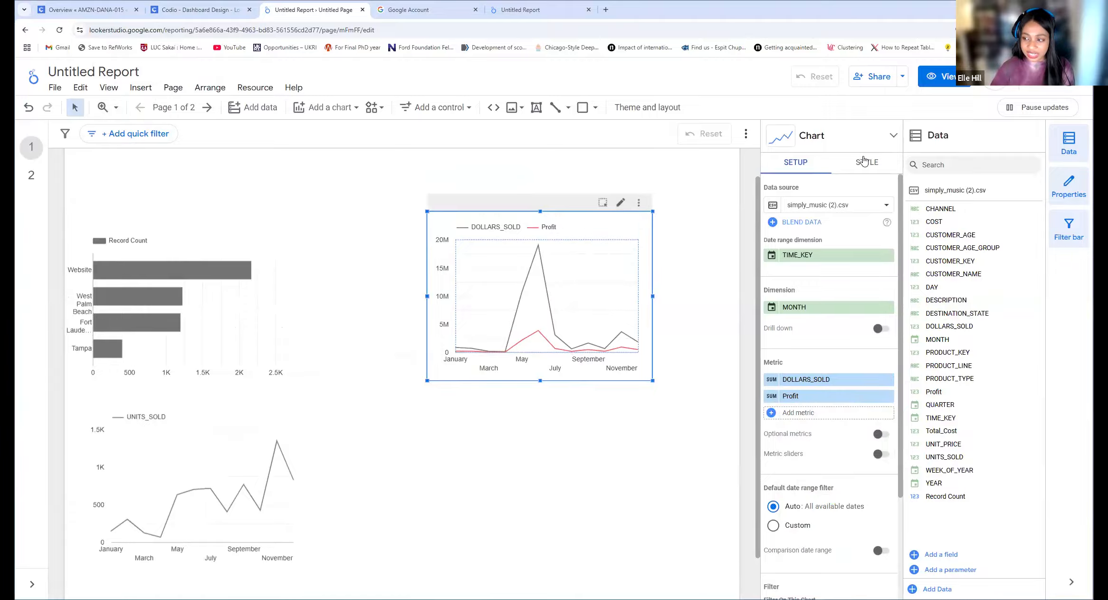
left_click(867, 163)
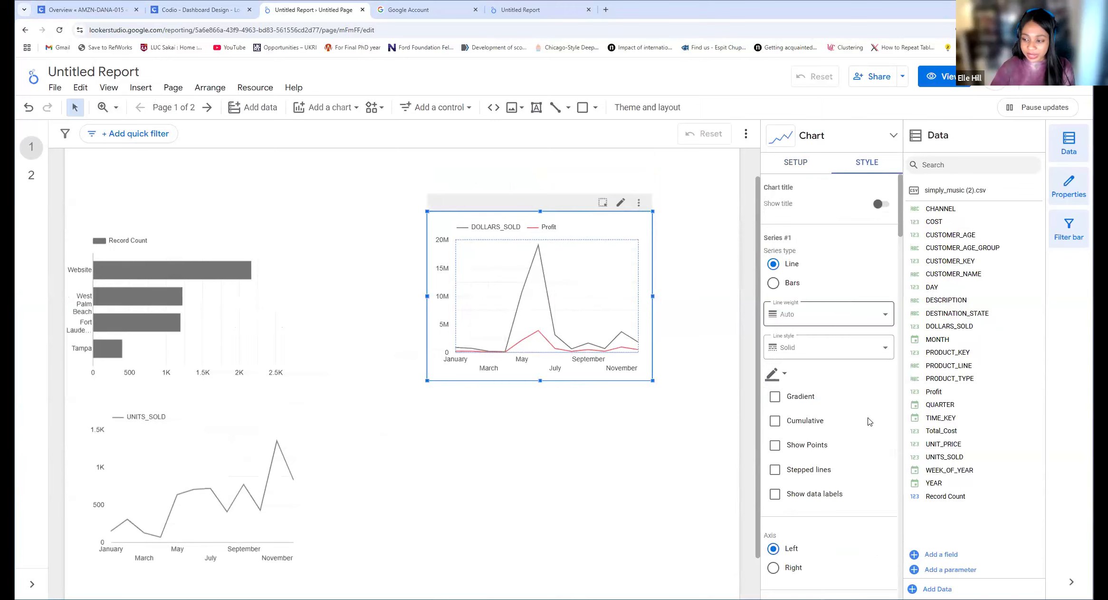
key("Escape")
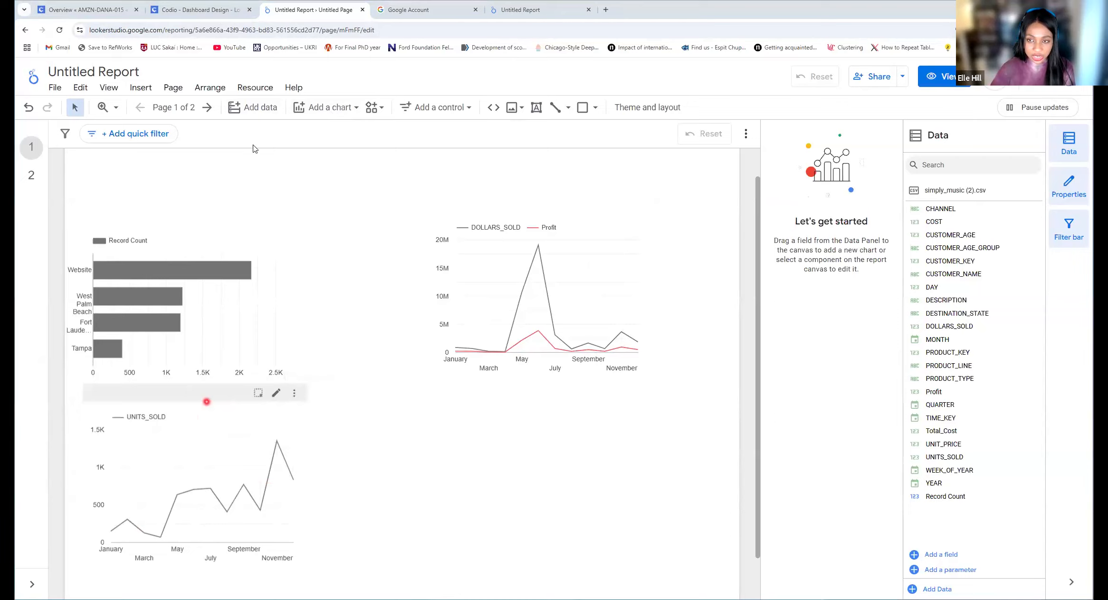
- Add a trial time series chart of UNITS_SOLD by MONTH below the DOLLARS_SOLD and Profit chart, and delete it
left_click(343, 111)
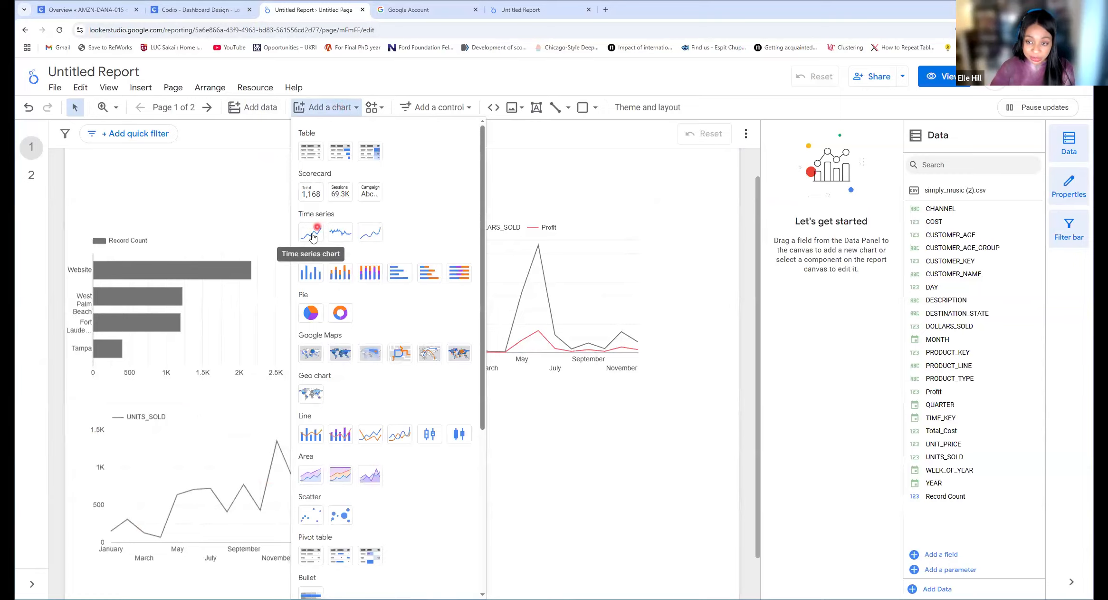
left_click(315, 234)
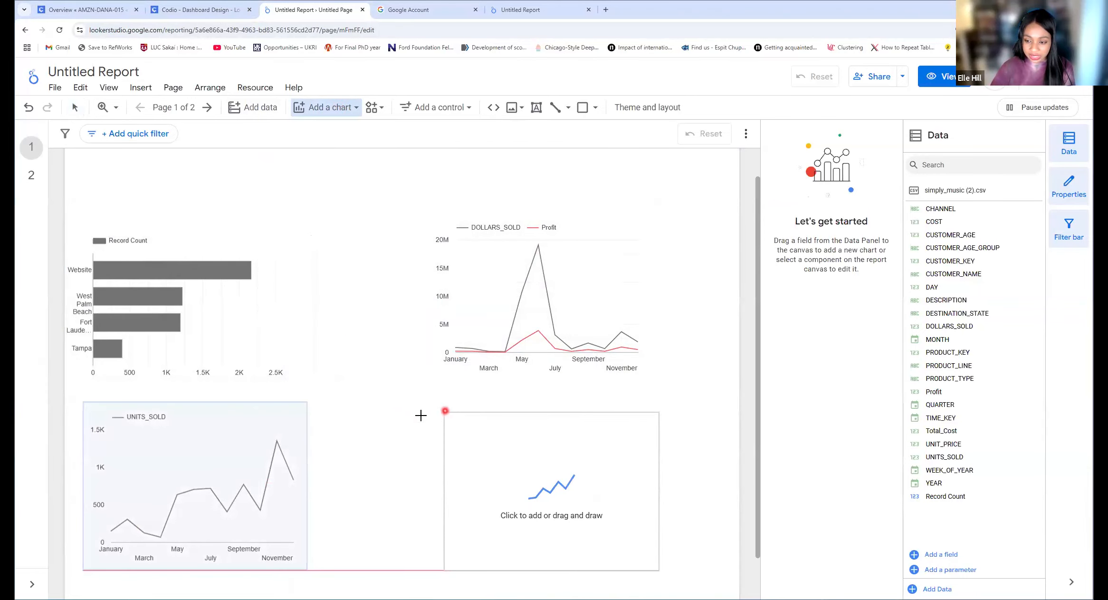
key("Escape")
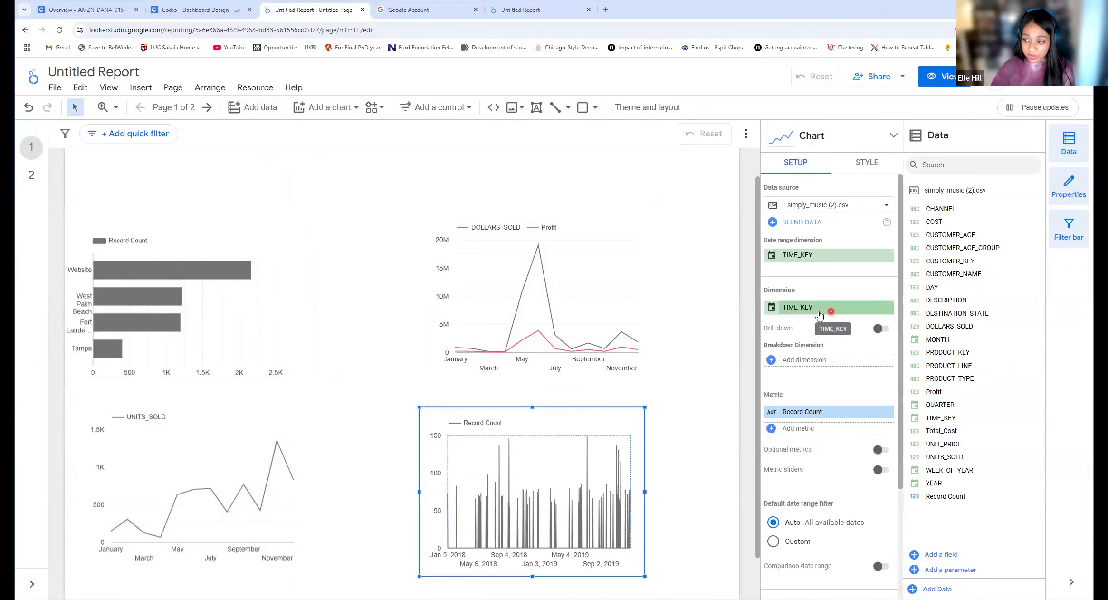
left_click_drag(928, 351, 939, 342)
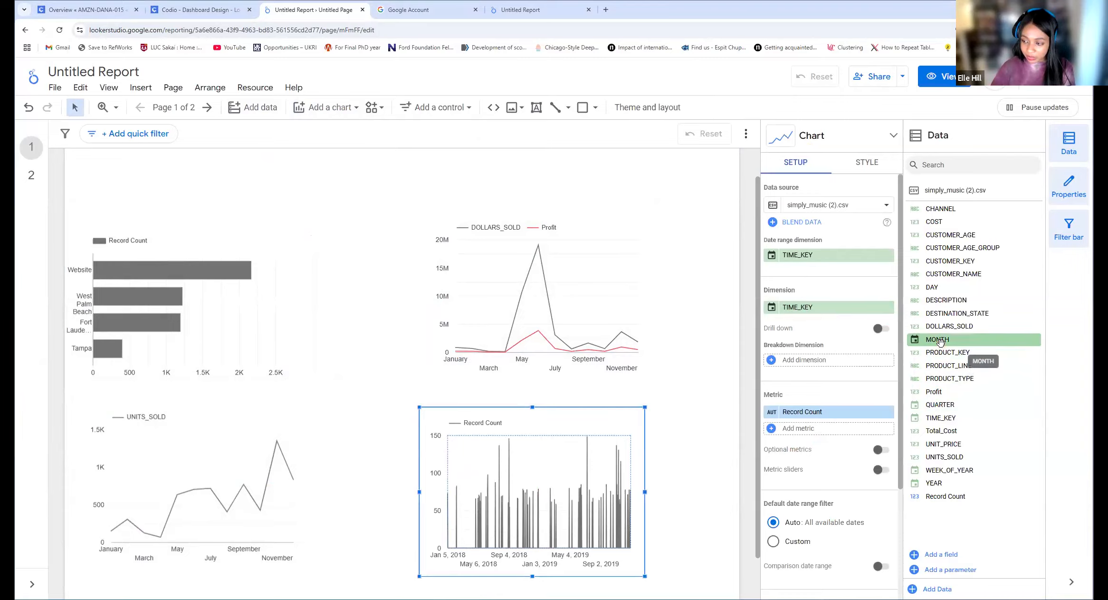
left_click_drag(801, 314, 802, 315)
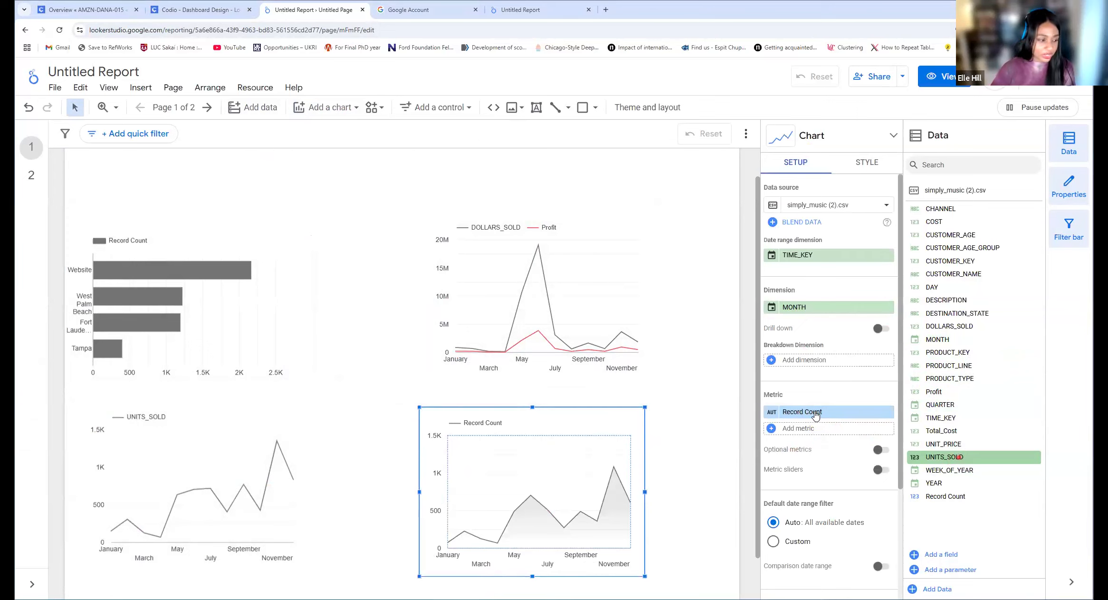
left_click_drag(815, 415, 815, 414)
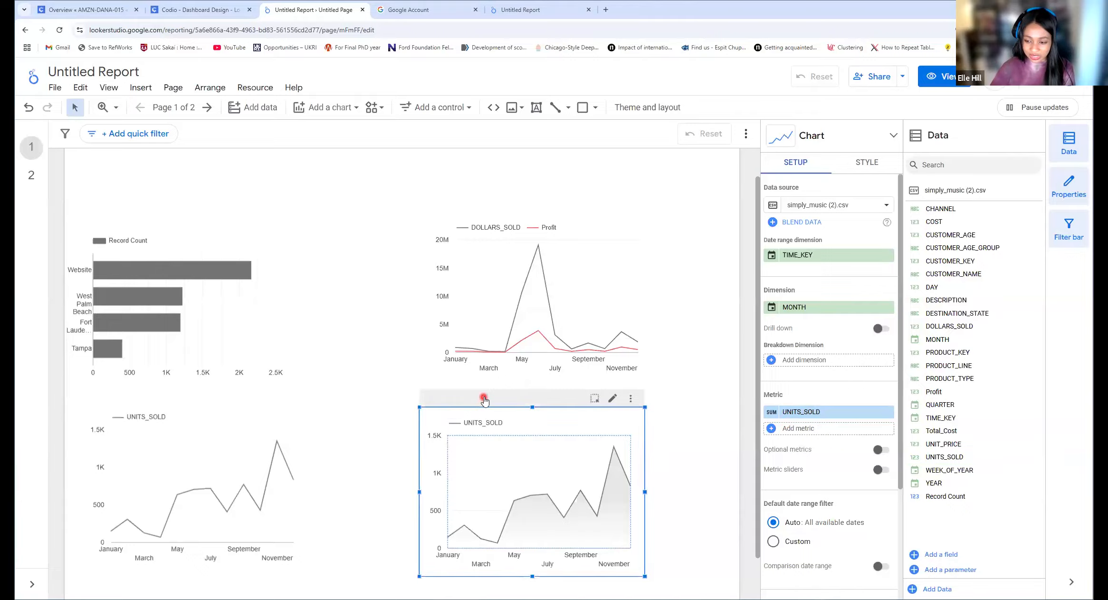
key("Delete")
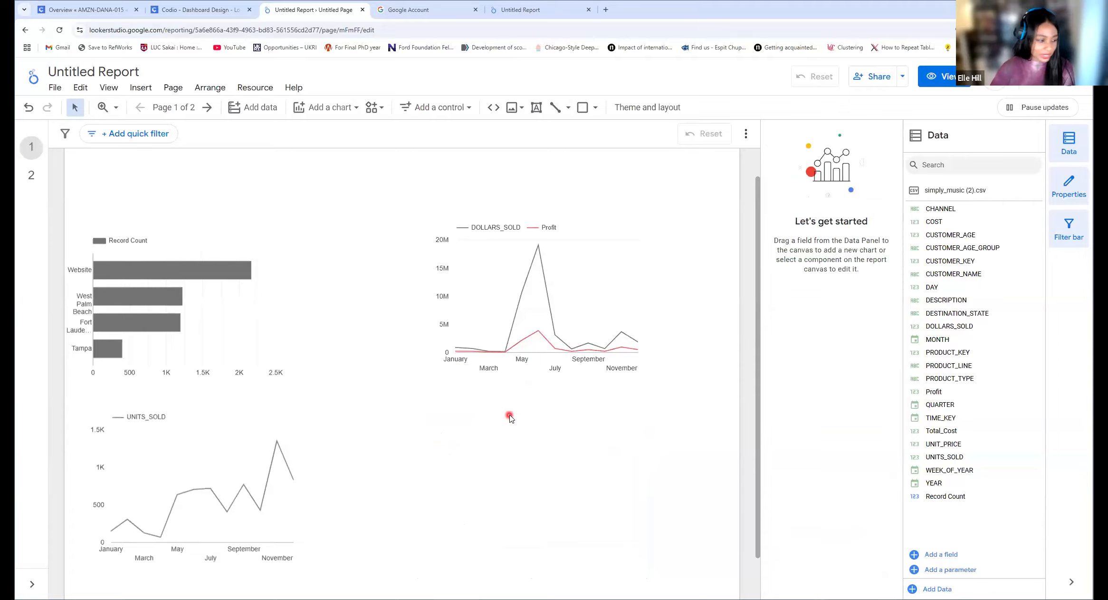
- Switch to the Codio guide, advance to section 9, Scorecards, and read how to add the logo and scorecards
left_click(218, 14)
scroll(766, 313, "down", 3)
left_click(532, 565)
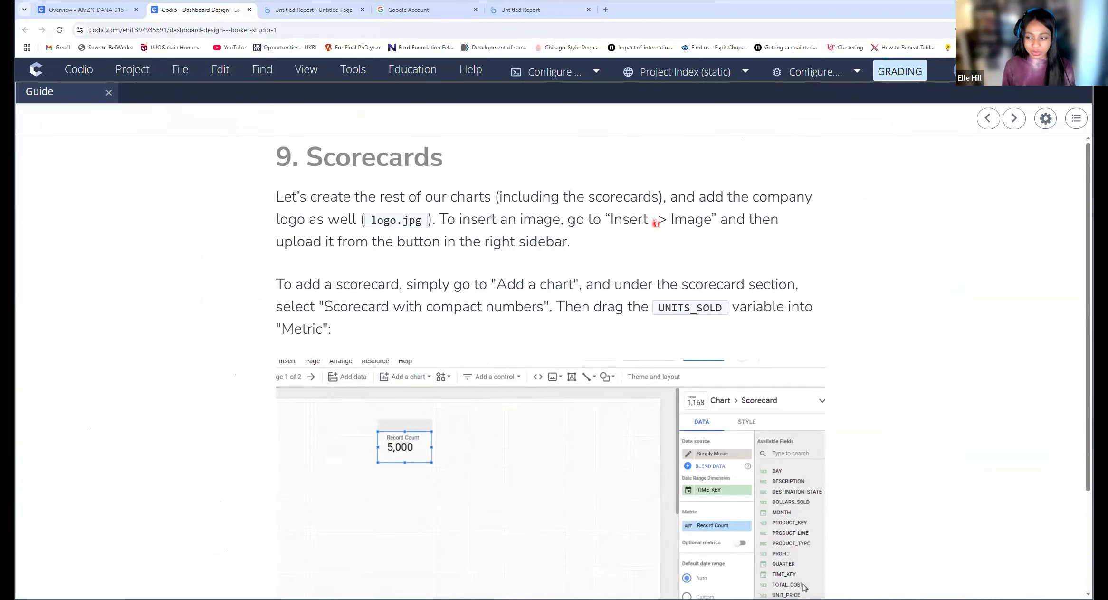
scroll(672, 260, "down", 1)
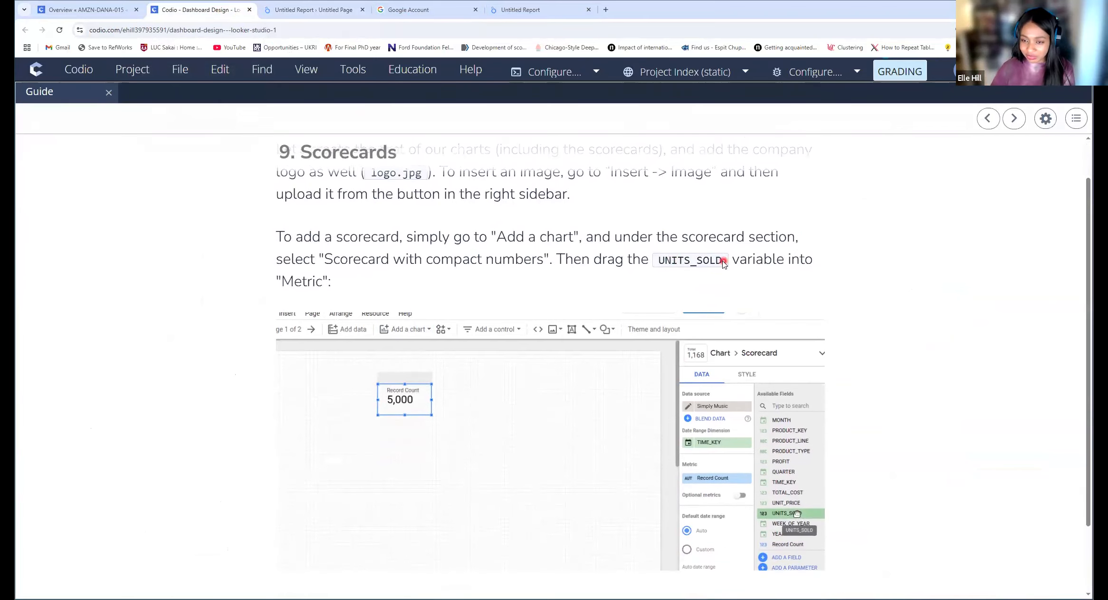
scroll(723, 263, "down", 2)
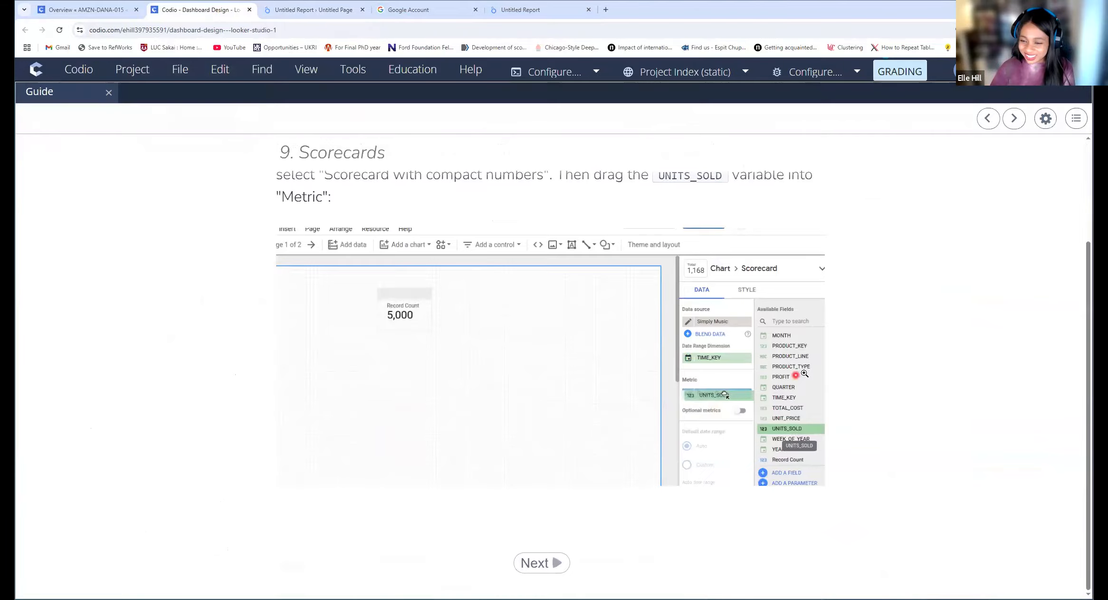
scroll(789, 360, "up", 2)
scroll(789, 360, "up", 1)
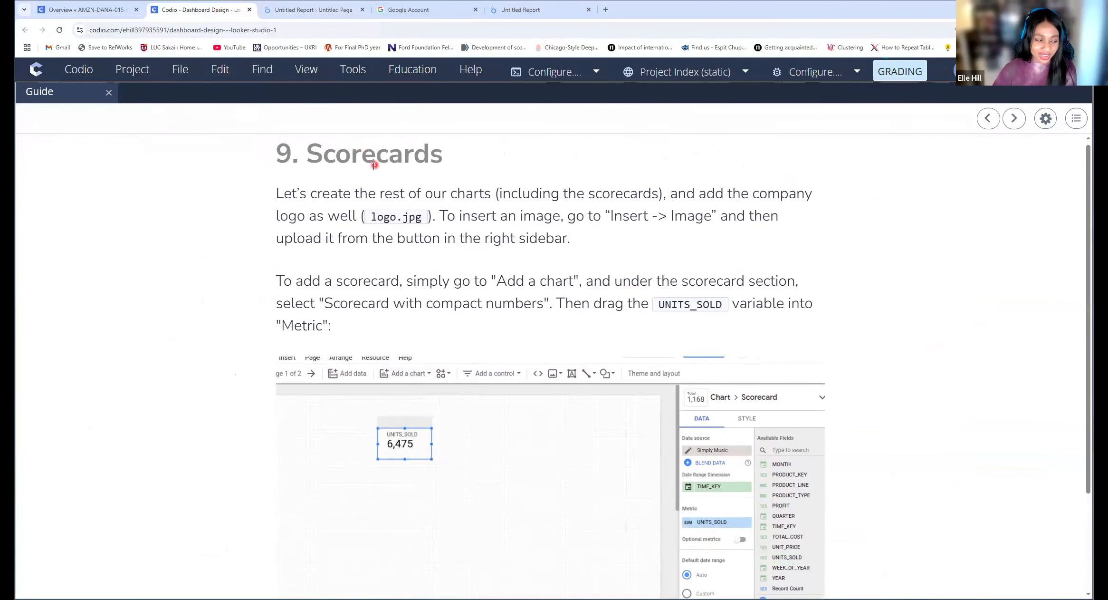
- Switch back to the Looker Studio report and add a scorecard with compact numbers above the Record Count bar chart
left_click(308, 11)
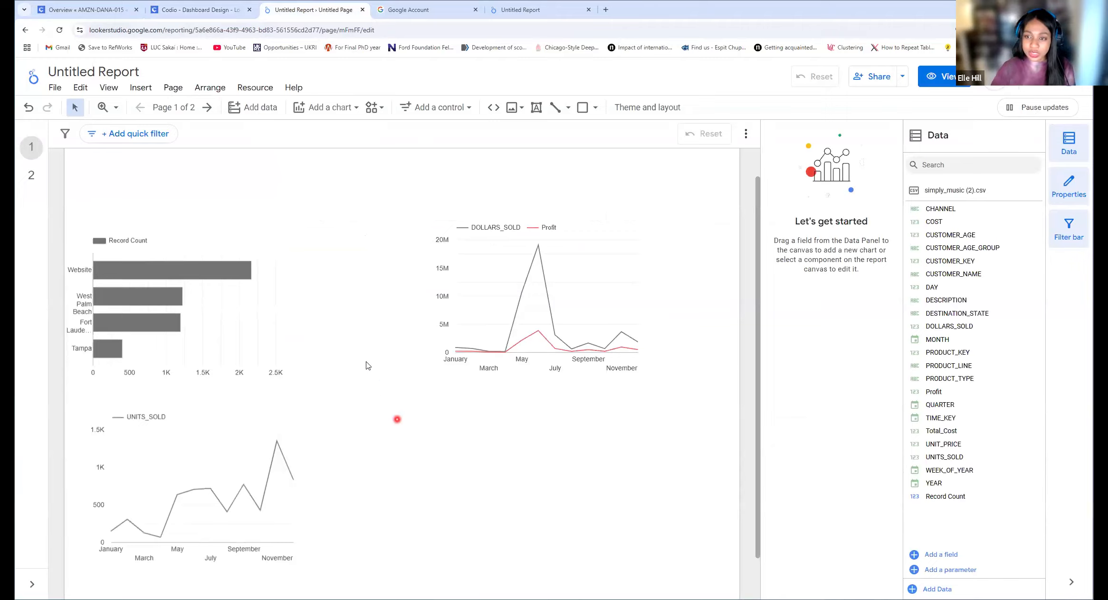
left_click(352, 109)
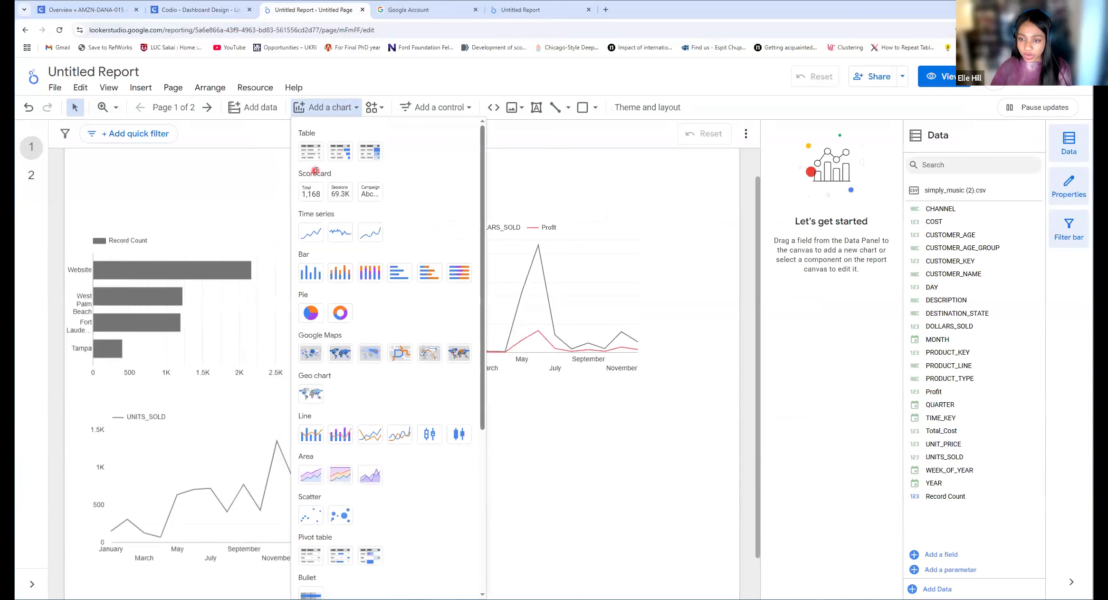
left_click(311, 187)
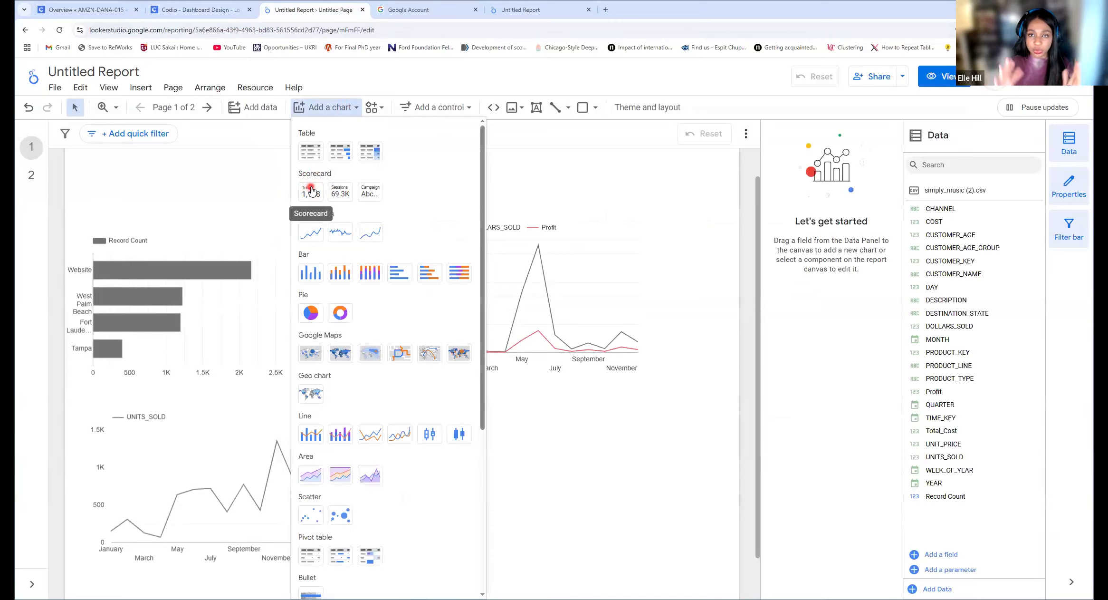
left_click(342, 193)
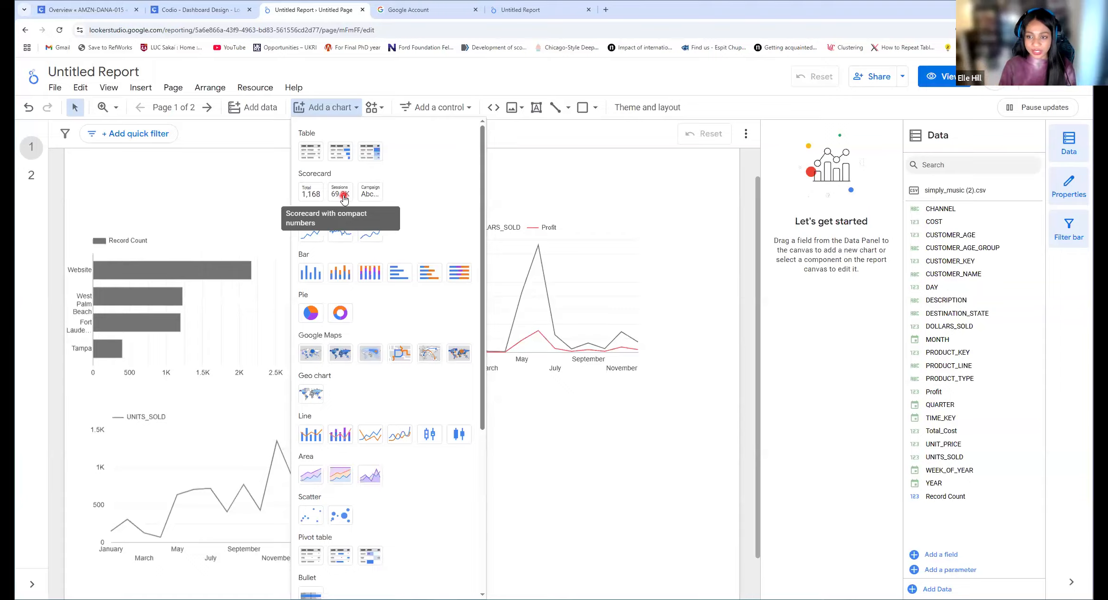
left_click(335, 195)
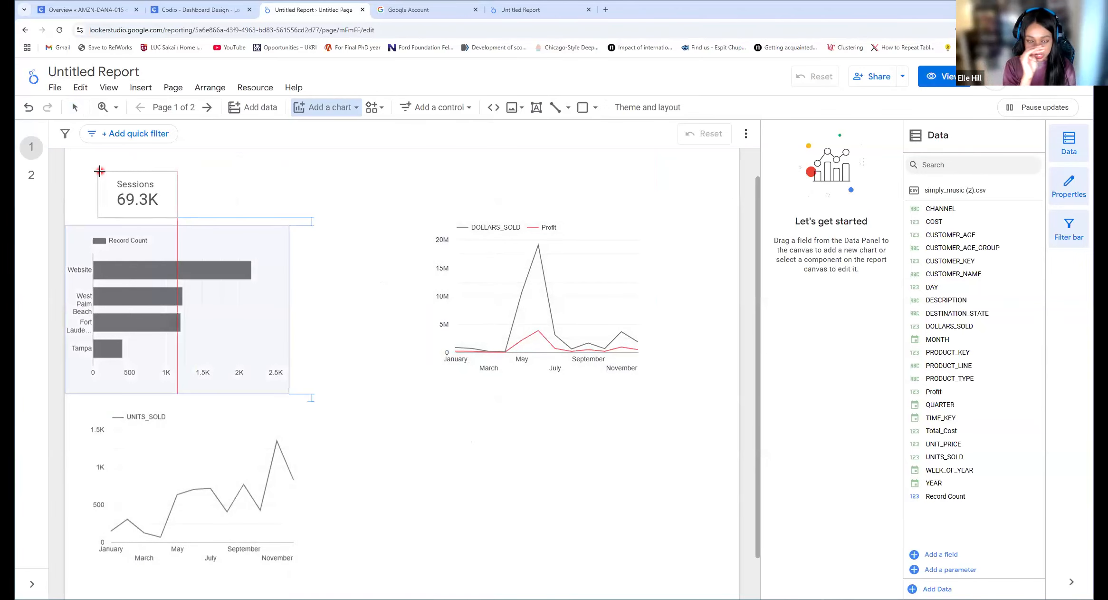
left_click(68, 169)
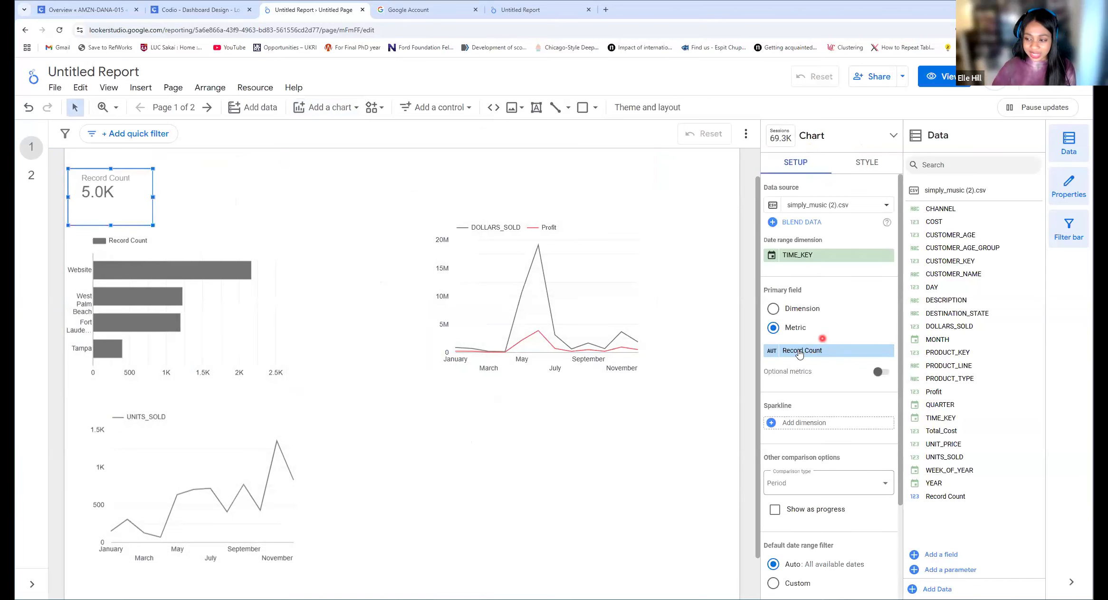
- Replace the new scorecard's Record Count metric with DOLLARS_SOLD
left_click(797, 352)
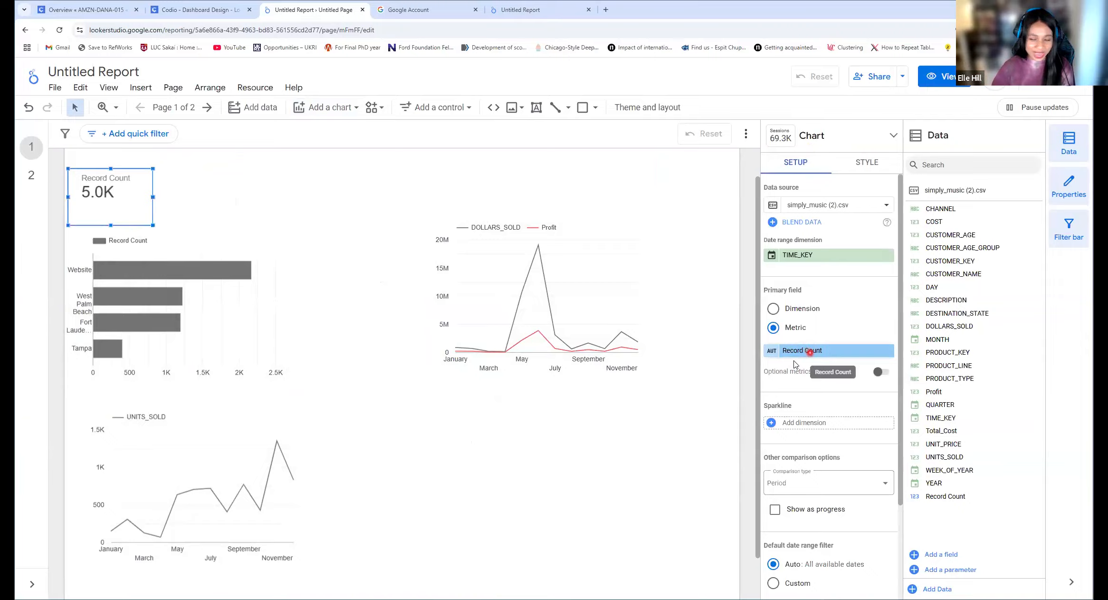
left_click(803, 351)
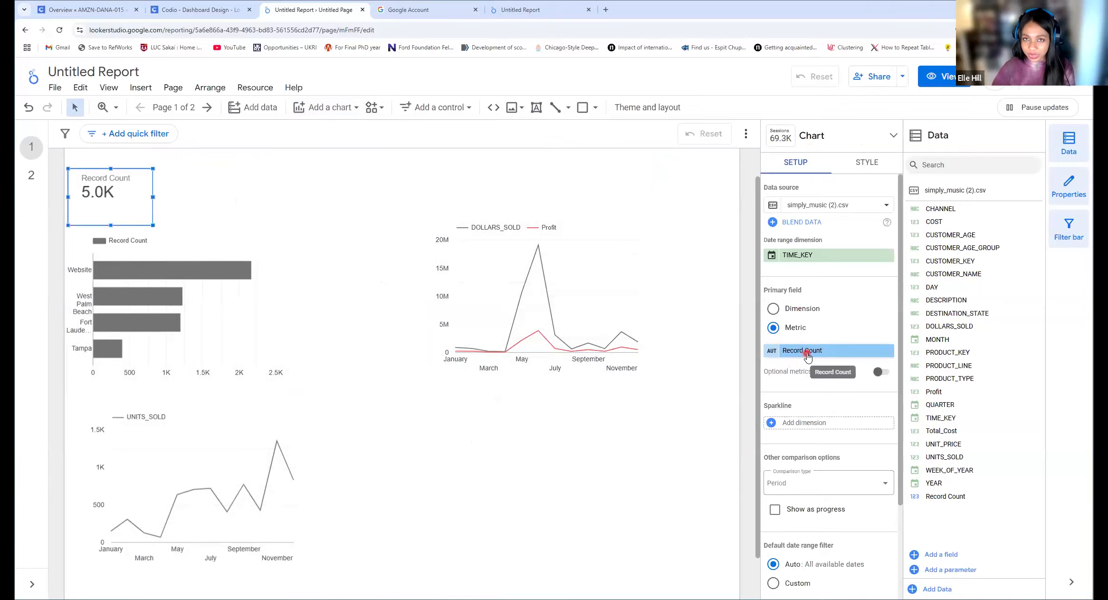
left_click(817, 351)
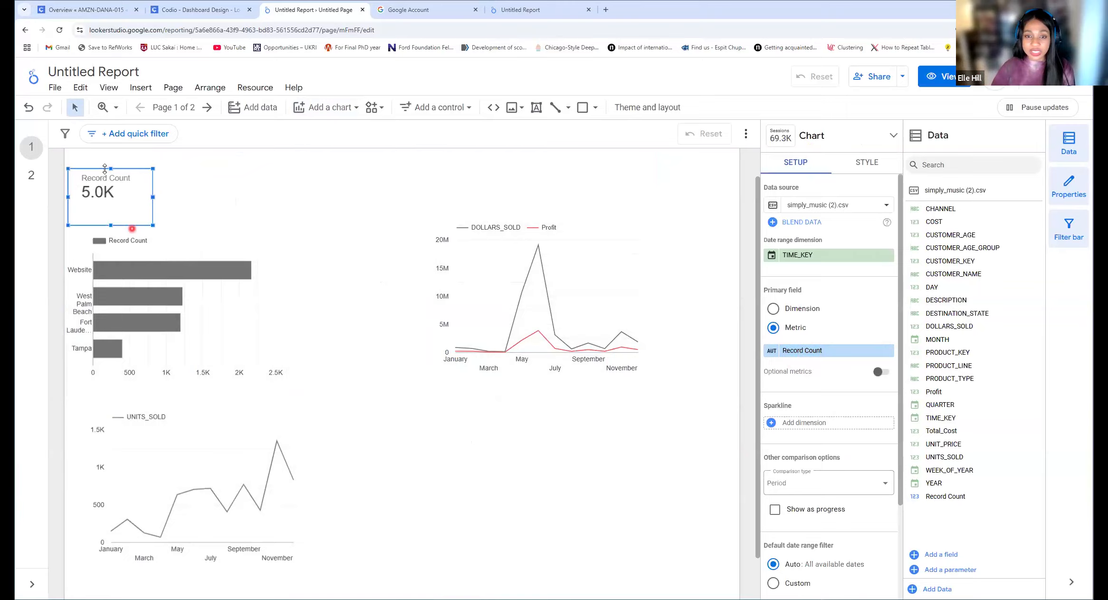
left_click(137, 191)
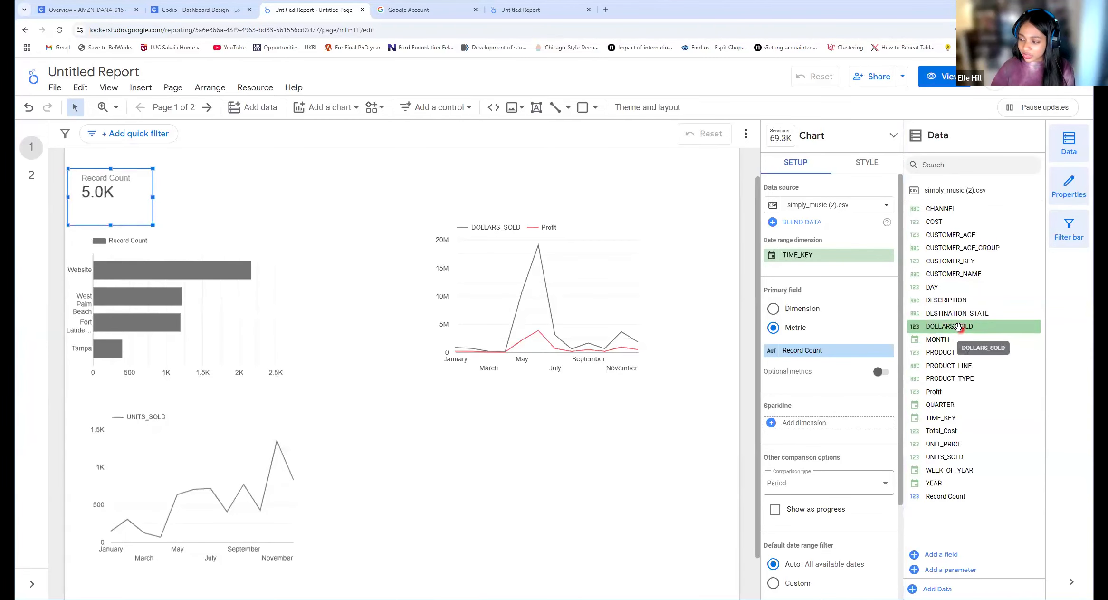
left_click_drag(960, 327, 882, 351)
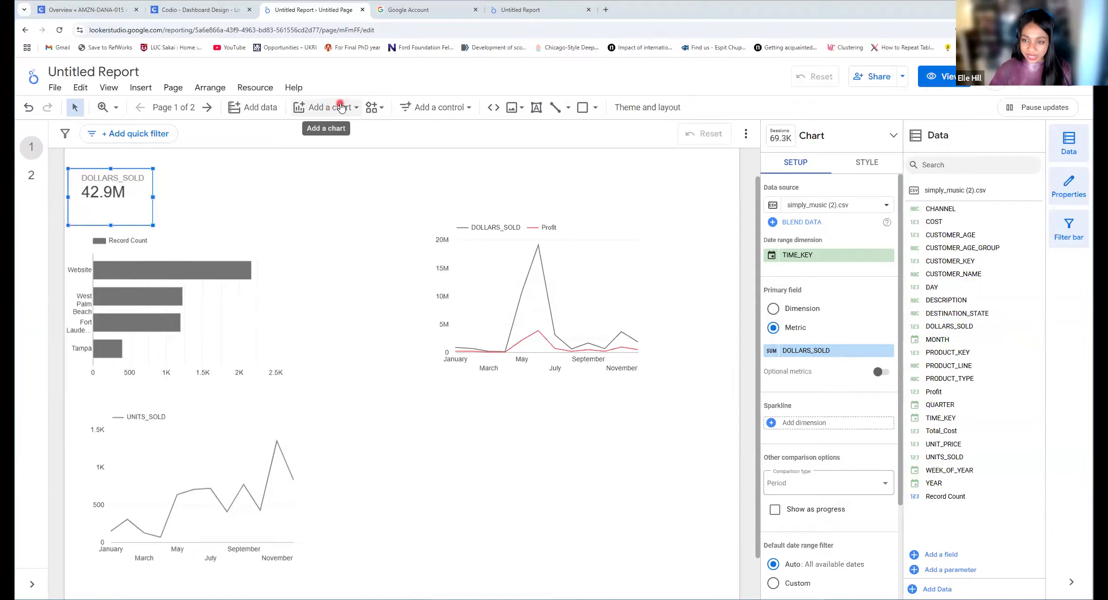
- Add a second scorecard with compact numbers beside the DOLLARS_SOLD one and set its metric to Profit
left_click(341, 106)
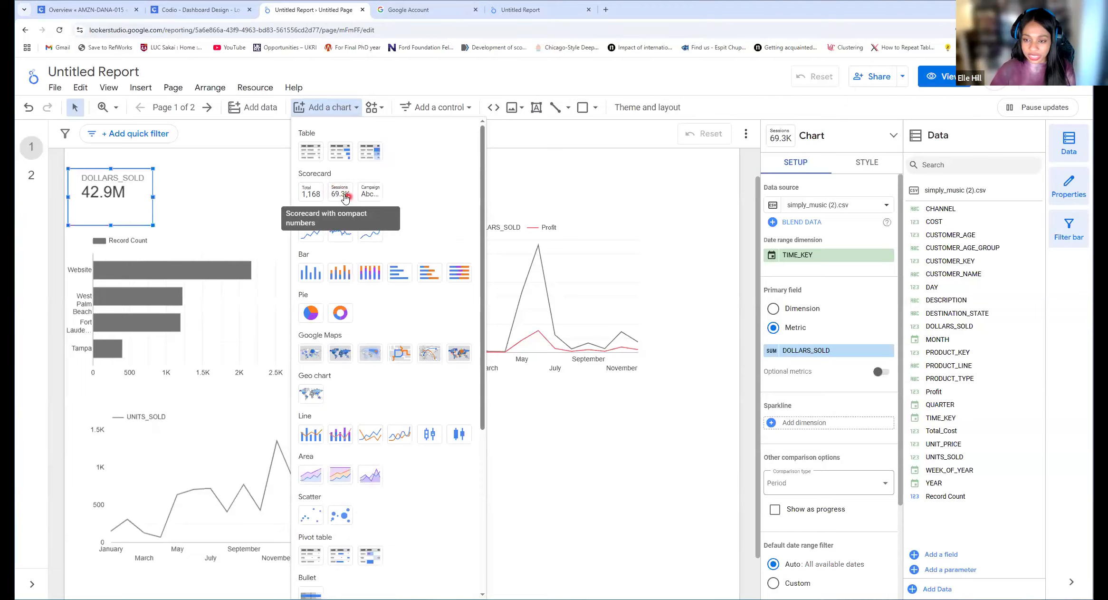
left_click(334, 188)
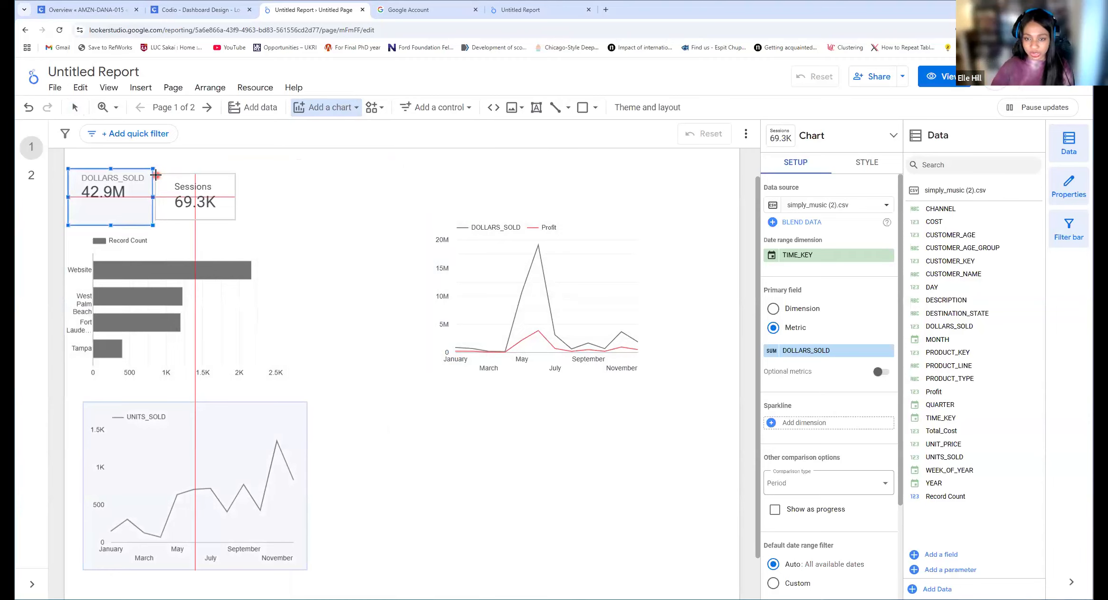
left_click(156, 174)
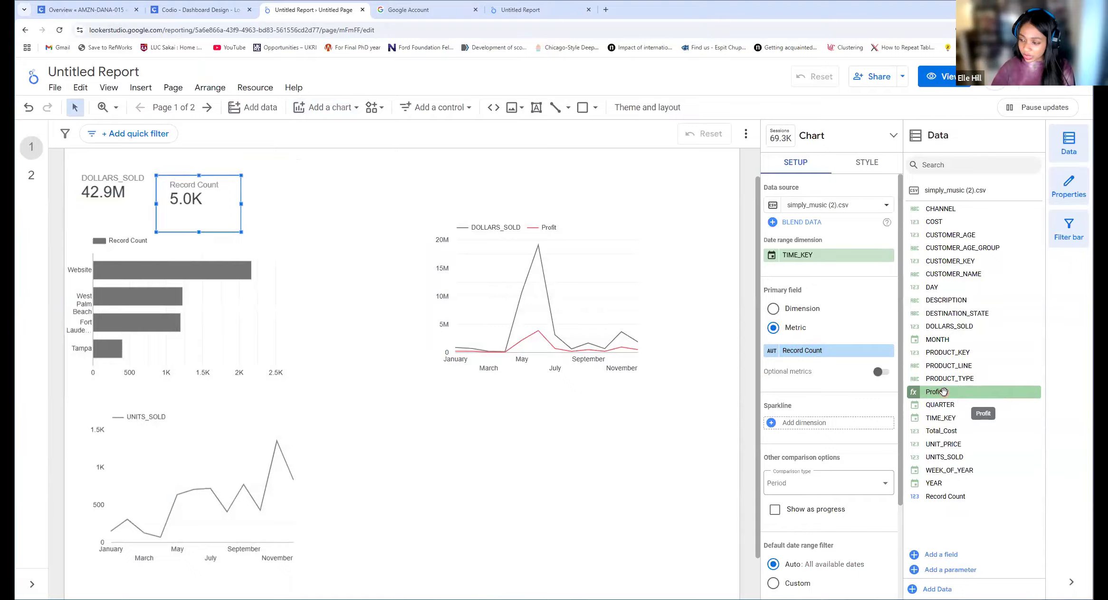
left_click_drag(940, 391, 892, 369)
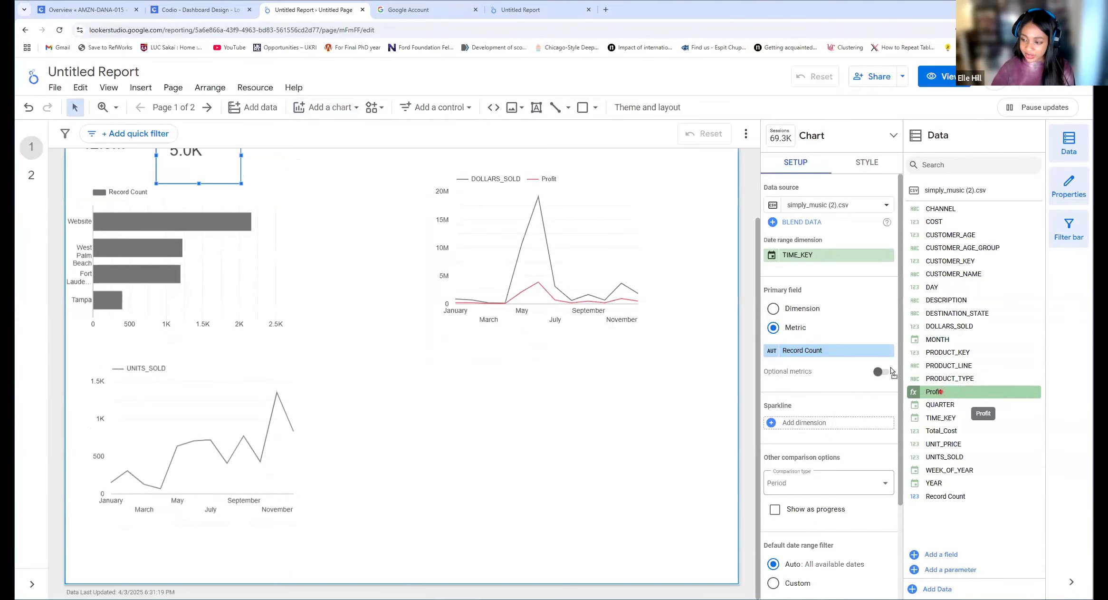
left_click_drag(800, 353, 801, 354)
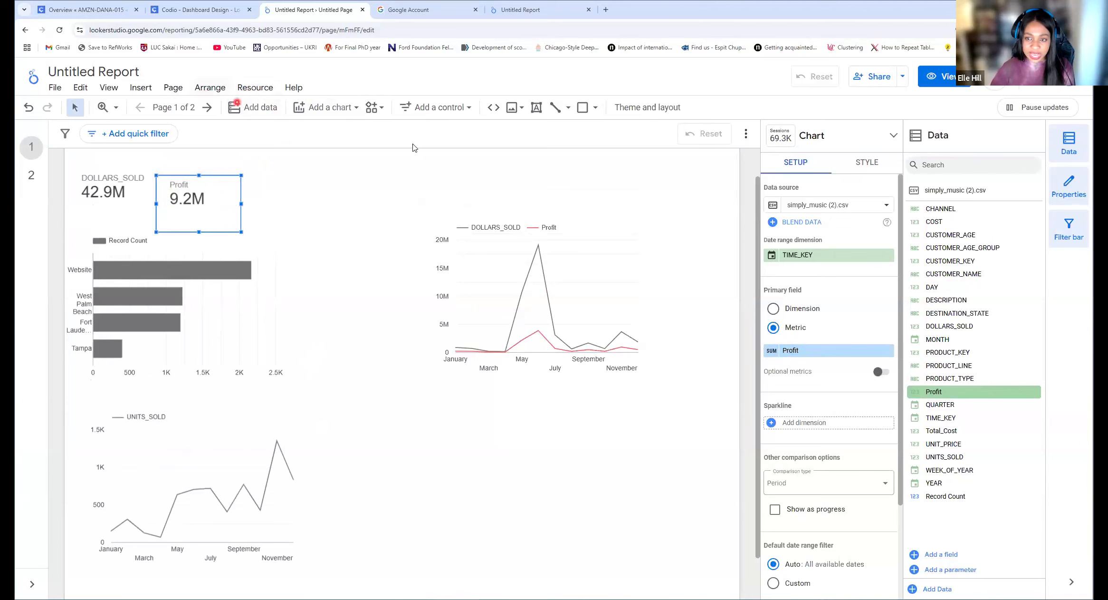
left_click(343, 114)
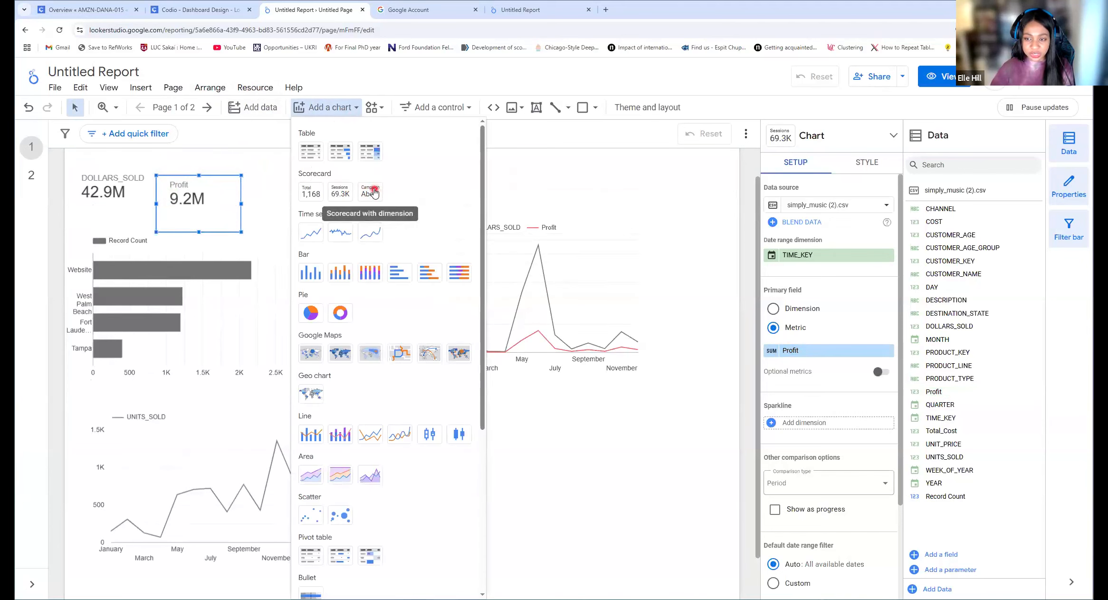
left_click(369, 191)
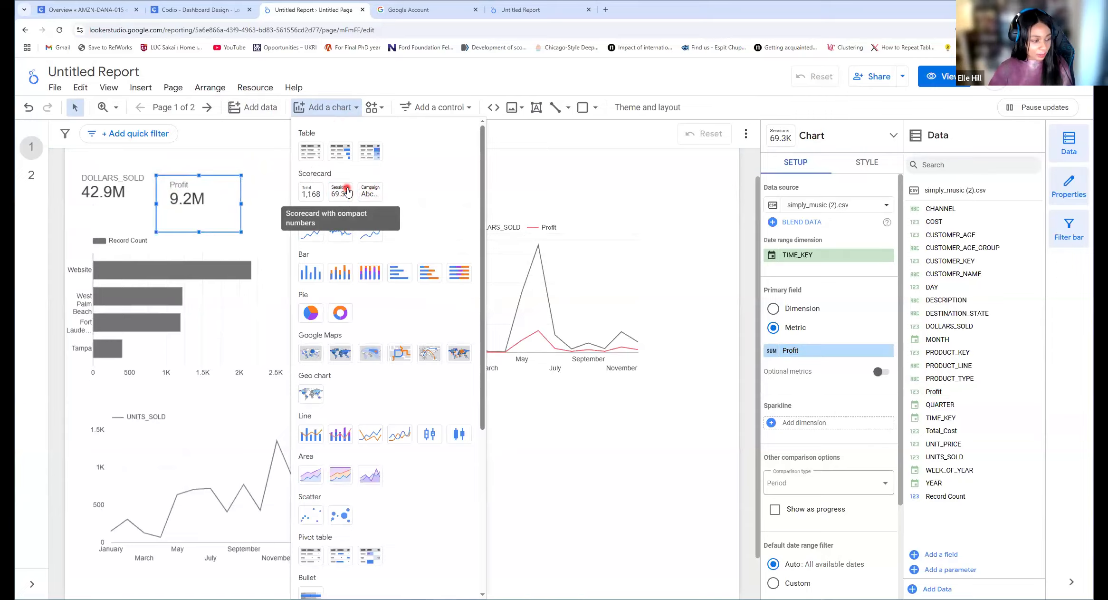
left_click(263, 153)
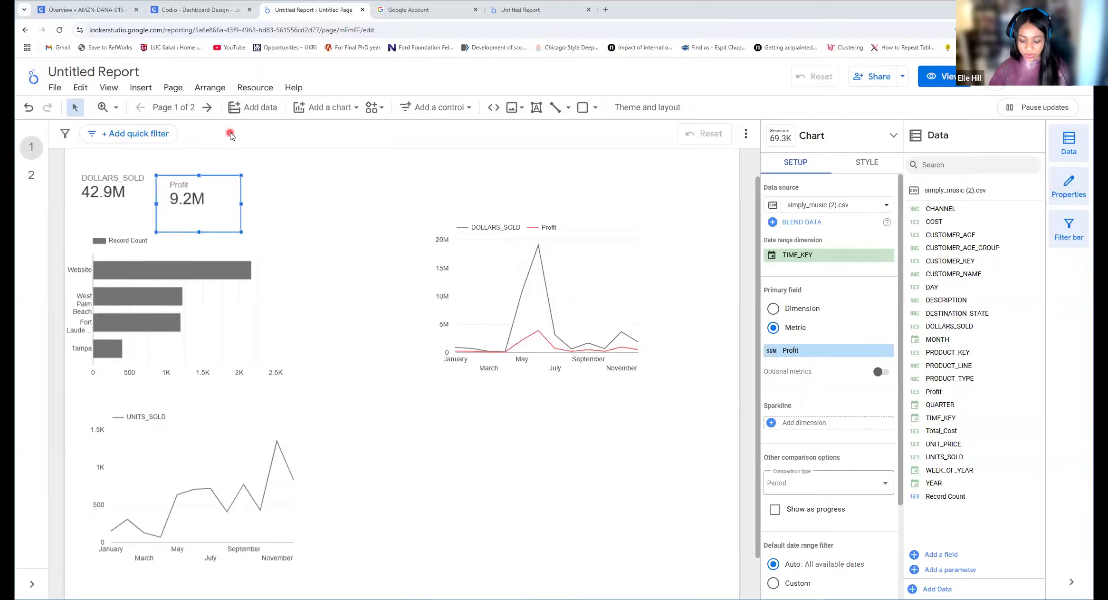
- Insert an image frame above the DOLLARS_SOLD and Profit line chart, reaching to the page's right edge
left_click(141, 87)
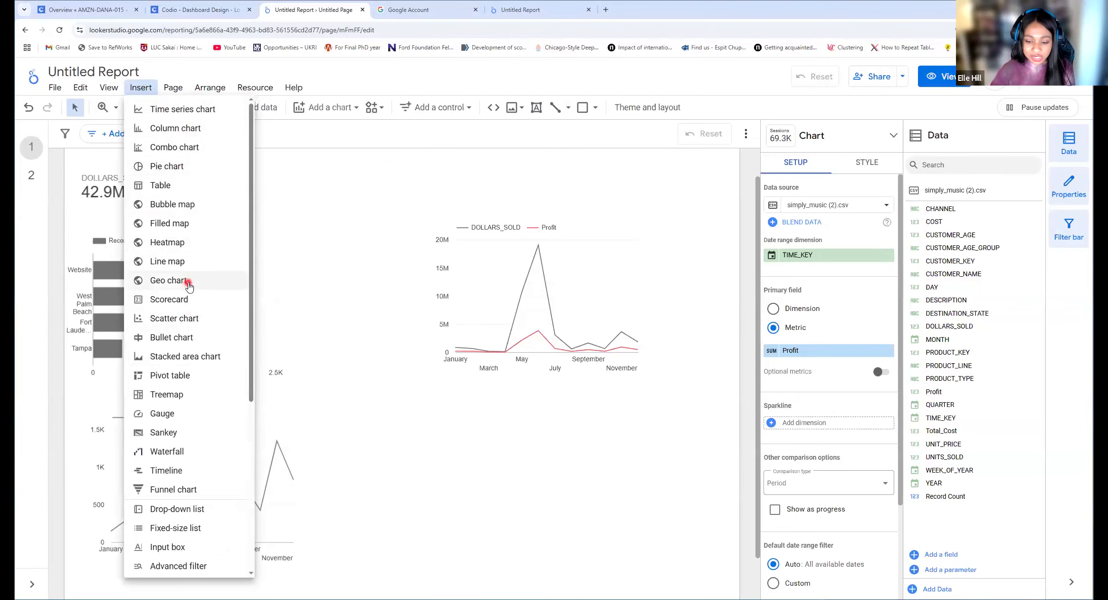
scroll(186, 279, "down", 2)
scroll(189, 285, "down", 4)
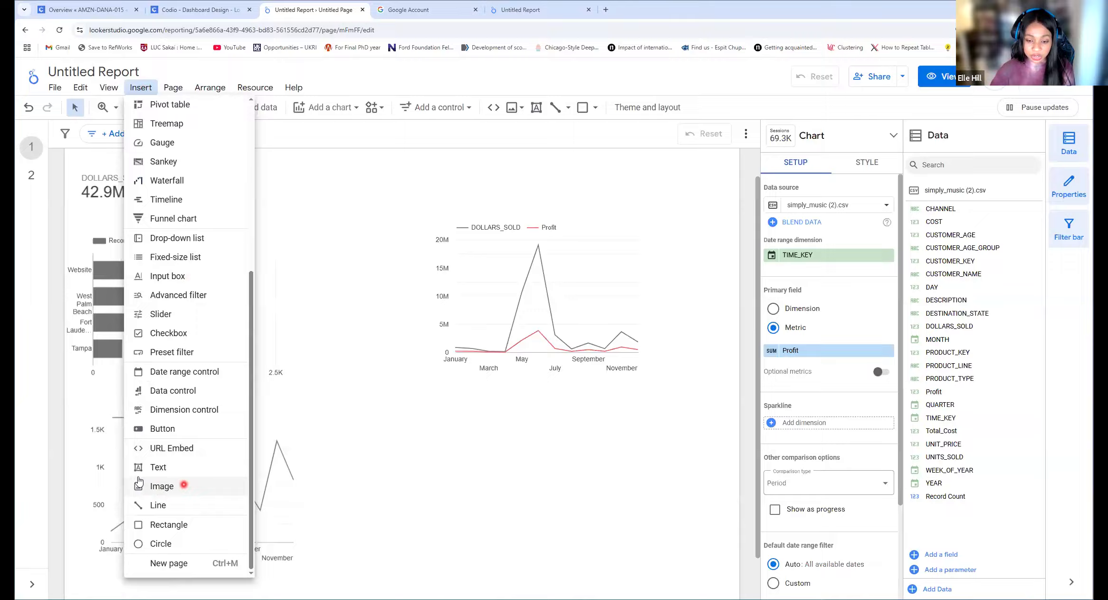
left_click(198, 486)
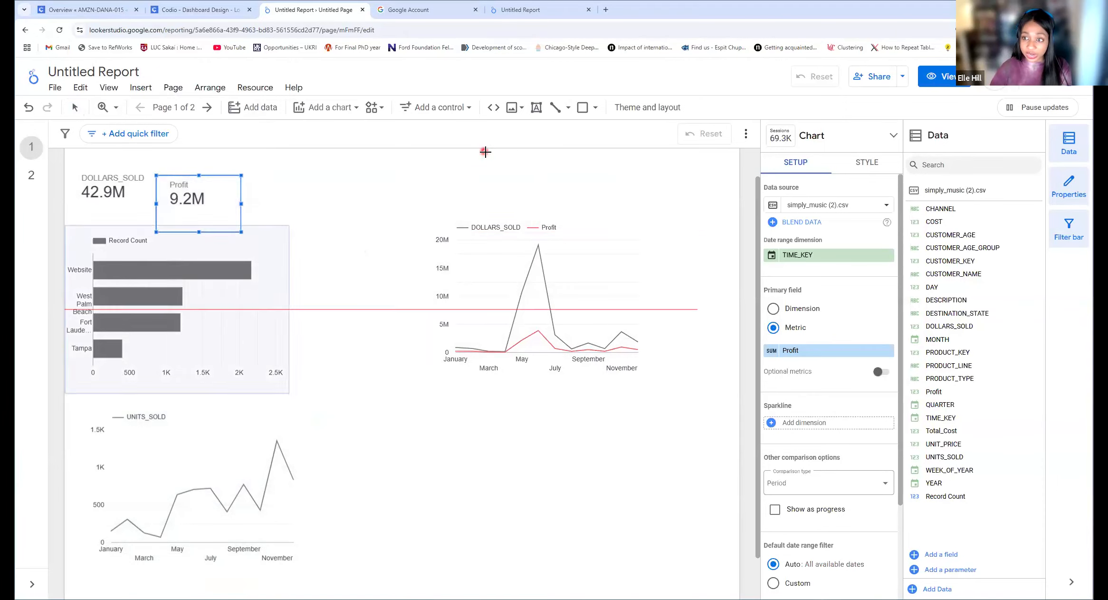
left_click_drag(485, 152, 737, 203)
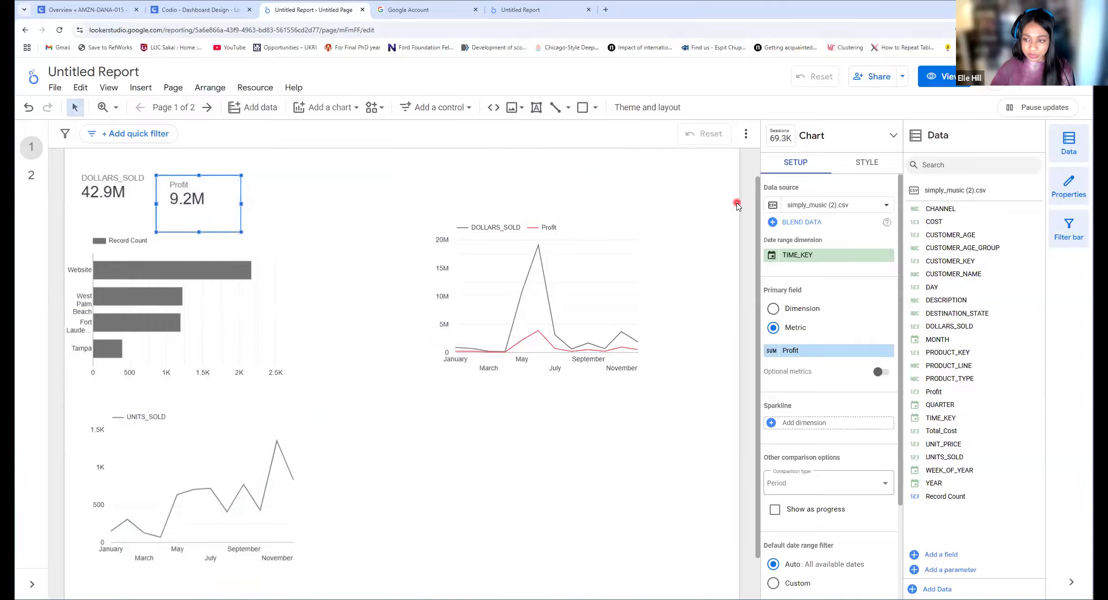
- Upload the logo_sm image from the Downloads folder into the image frame
left_click(783, 212)
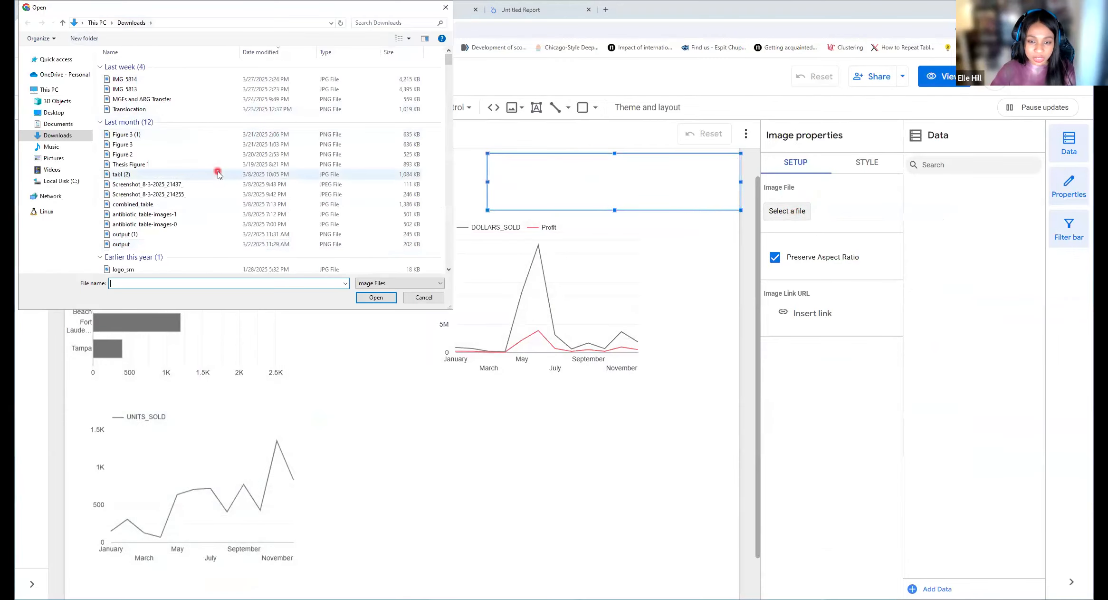
scroll(157, 146, "down", 3)
left_click(125, 183)
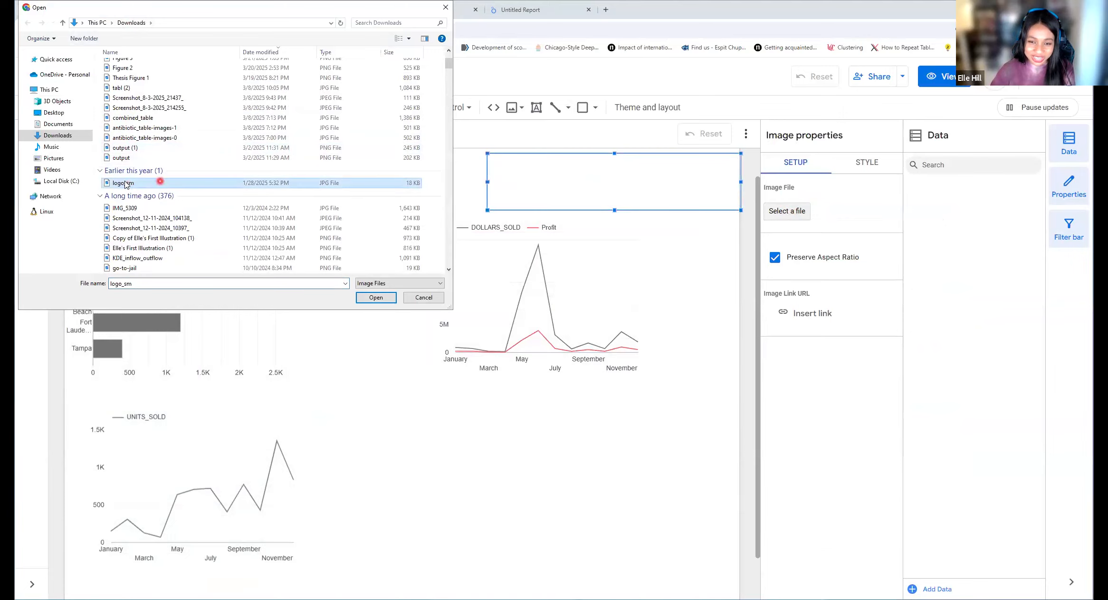
left_click(380, 298)
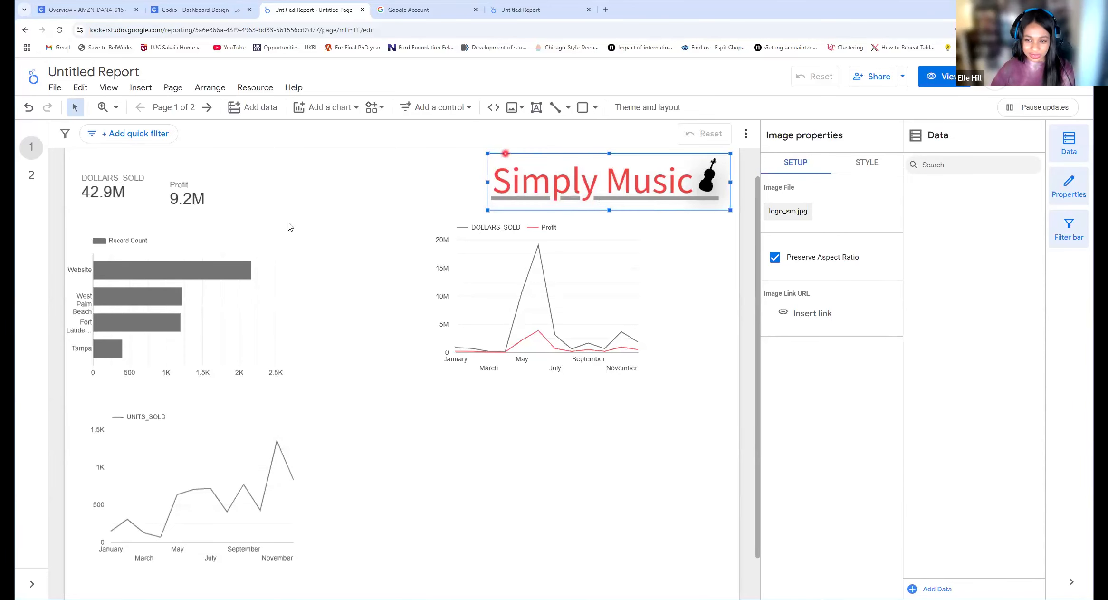
- Move the Profit scorecard level with the DOLLARS_SOLD scorecard and deselect it
left_click(181, 188)
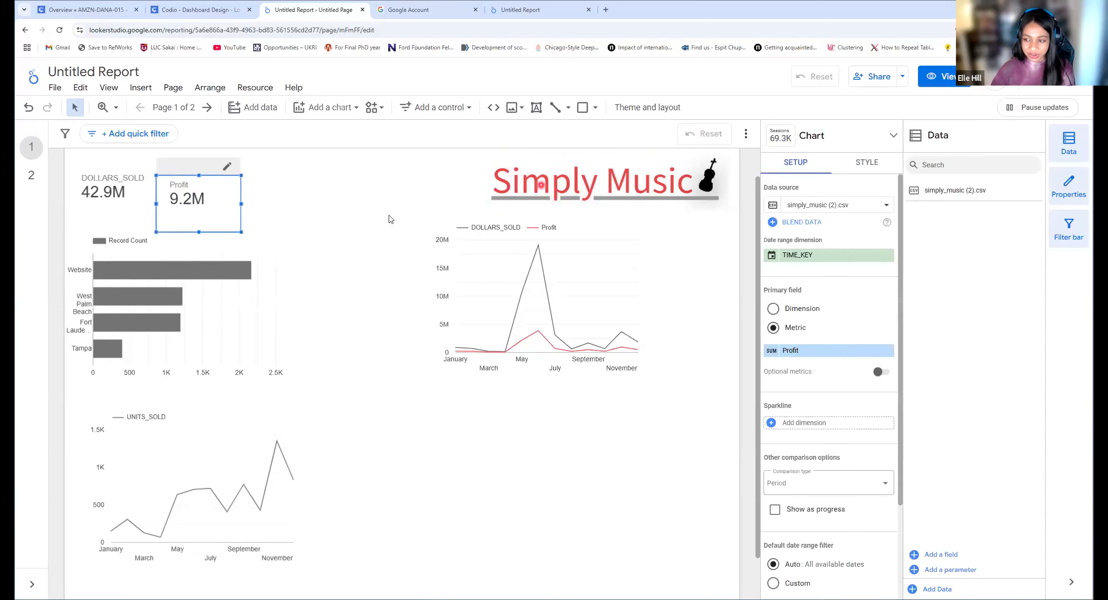
mouse_move(192, 192)
left_mouse_down()
mouse_move(193, 178)
mouse_move(202, 190)
left_mouse_up()
left_click(373, 212)
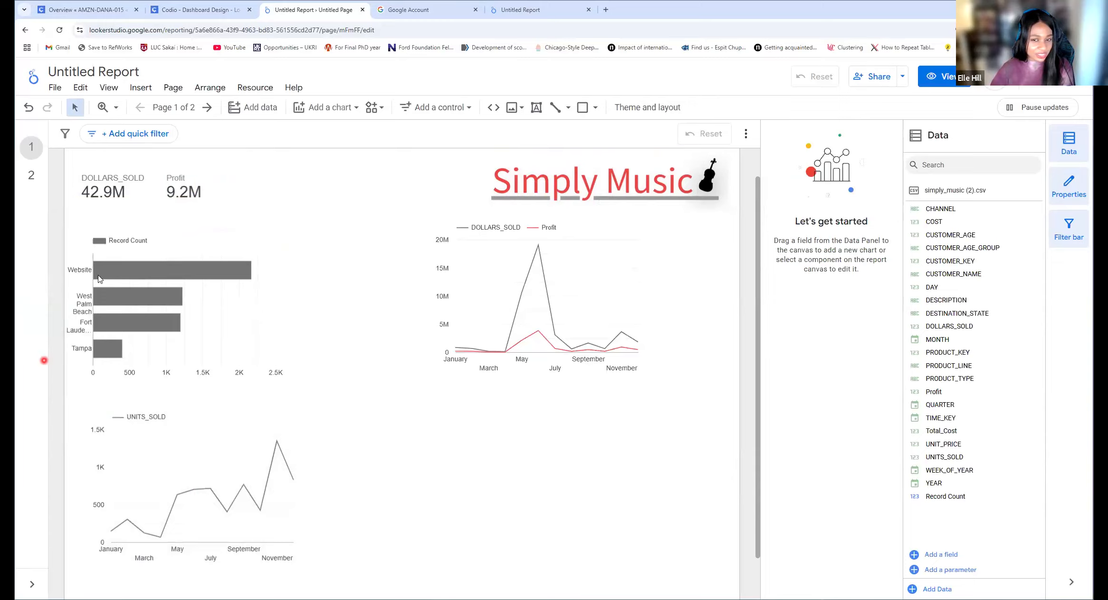
- Examine the style options of the DOLLARS_SOLD scorecard, including labels, padding, background and the decimal precision choices
left_click(142, 174)
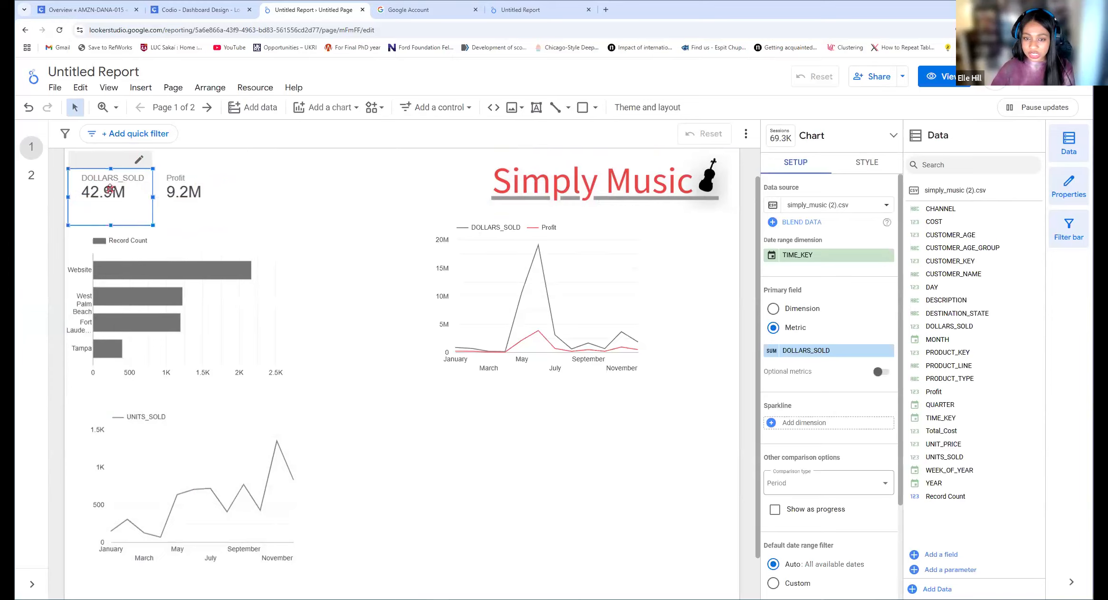
left_click(102, 191)
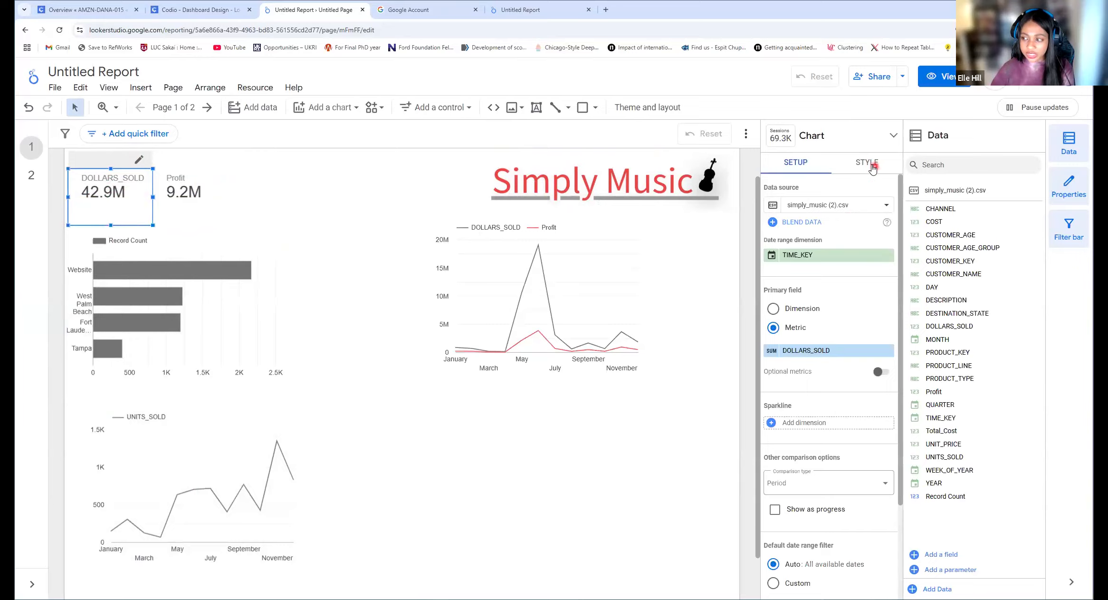
left_click(868, 162)
scroll(841, 307, "down", 3)
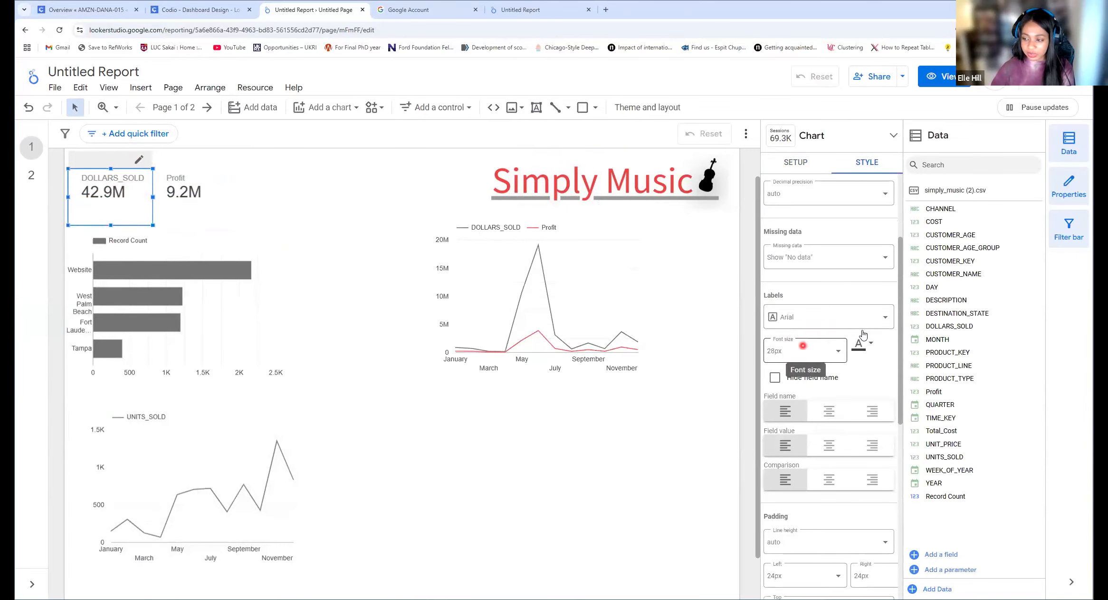
scroll(818, 321, "down", 4)
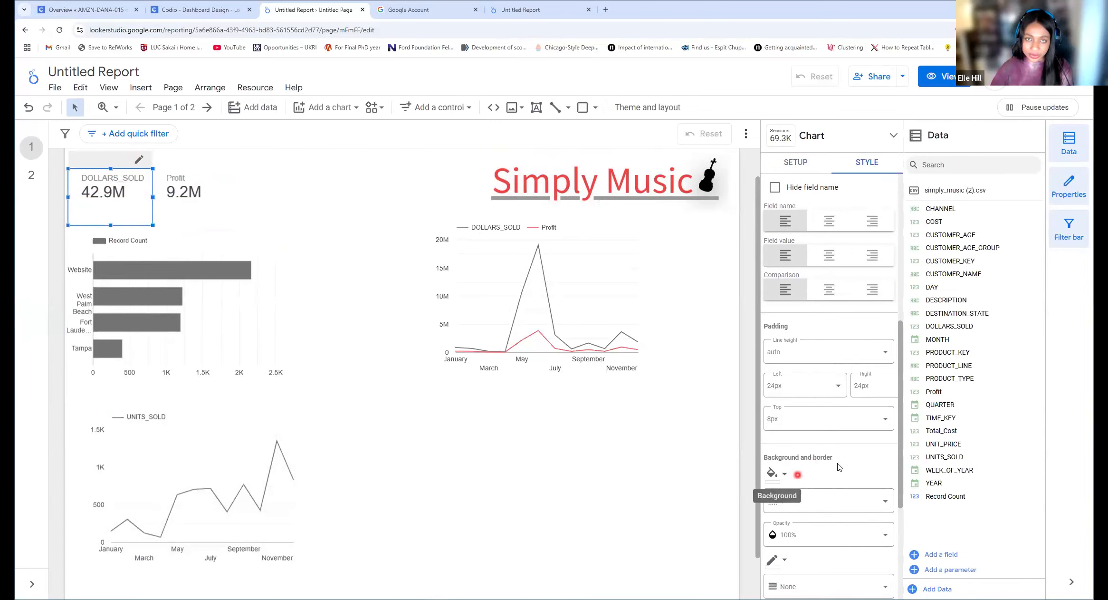
scroll(829, 458, "up", 4)
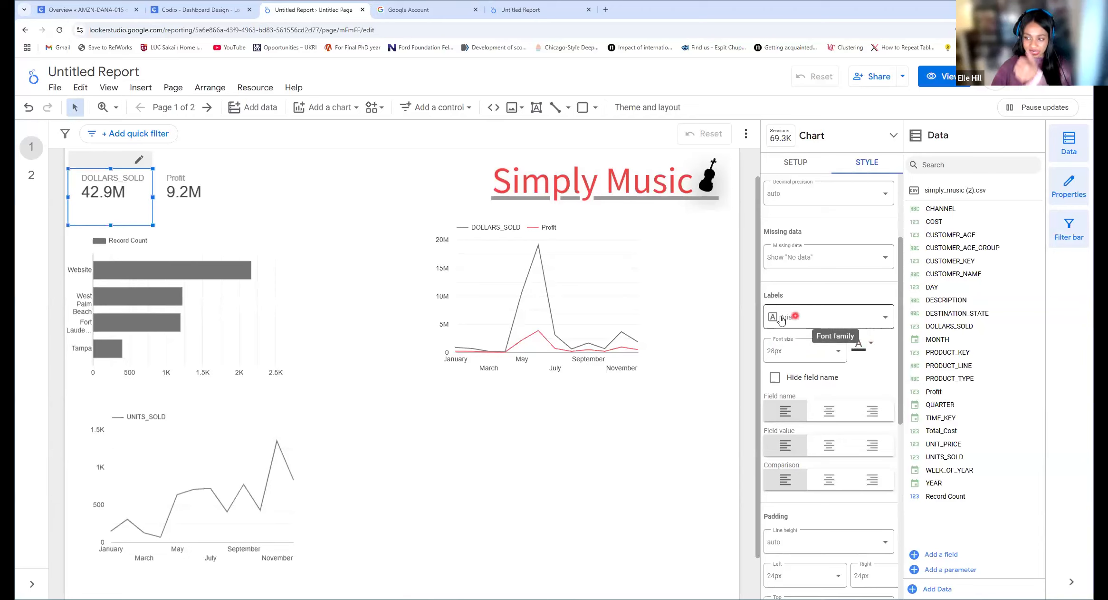
scroll(816, 352, "up", 3)
scroll(816, 351, "up", 1)
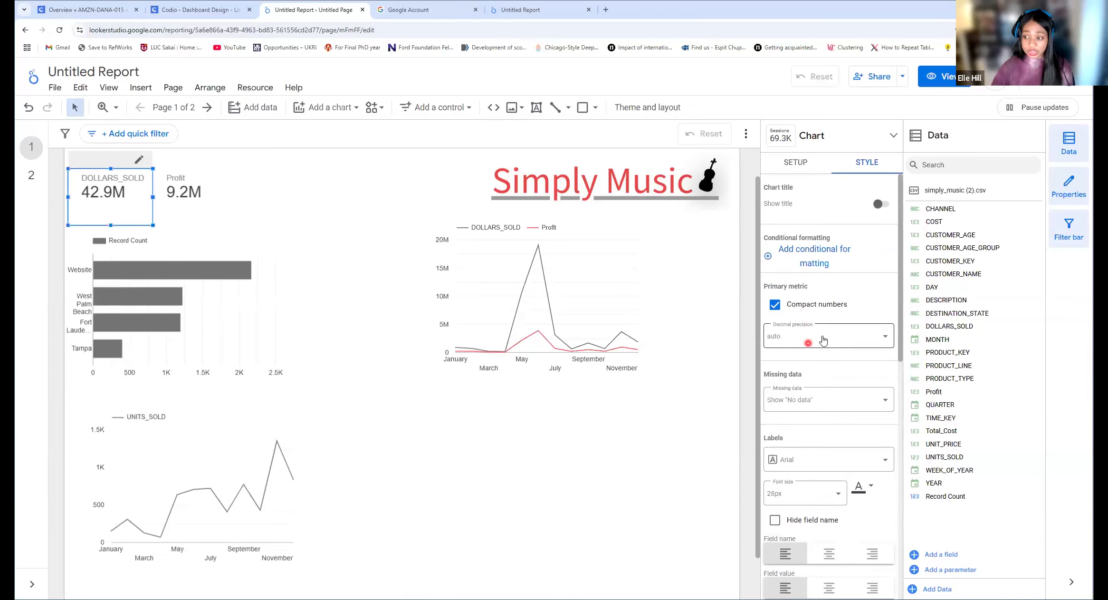
left_click(819, 343)
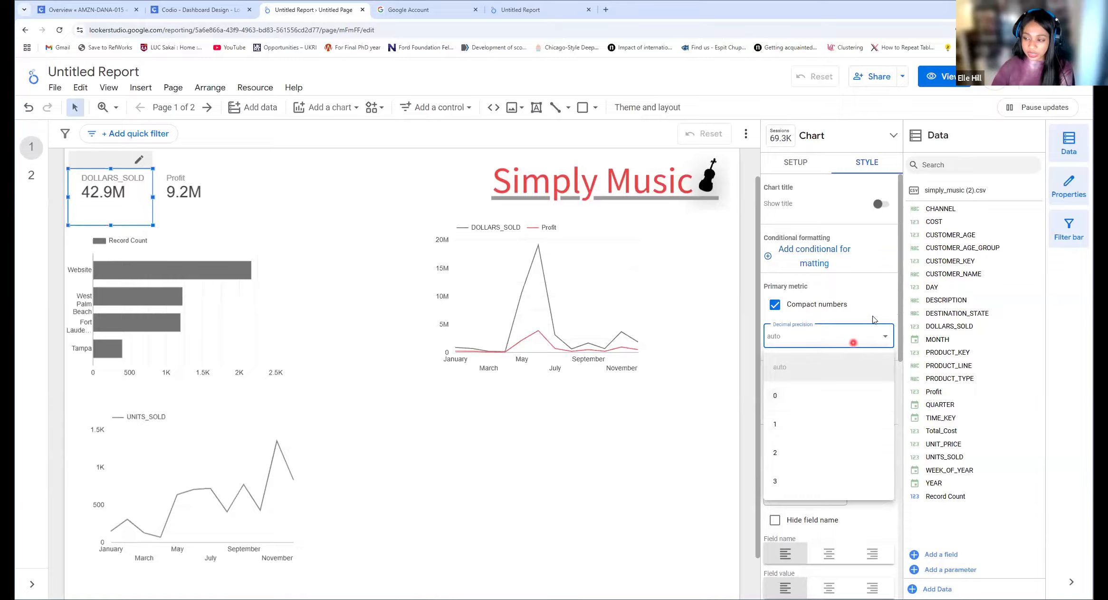
left_click(881, 286)
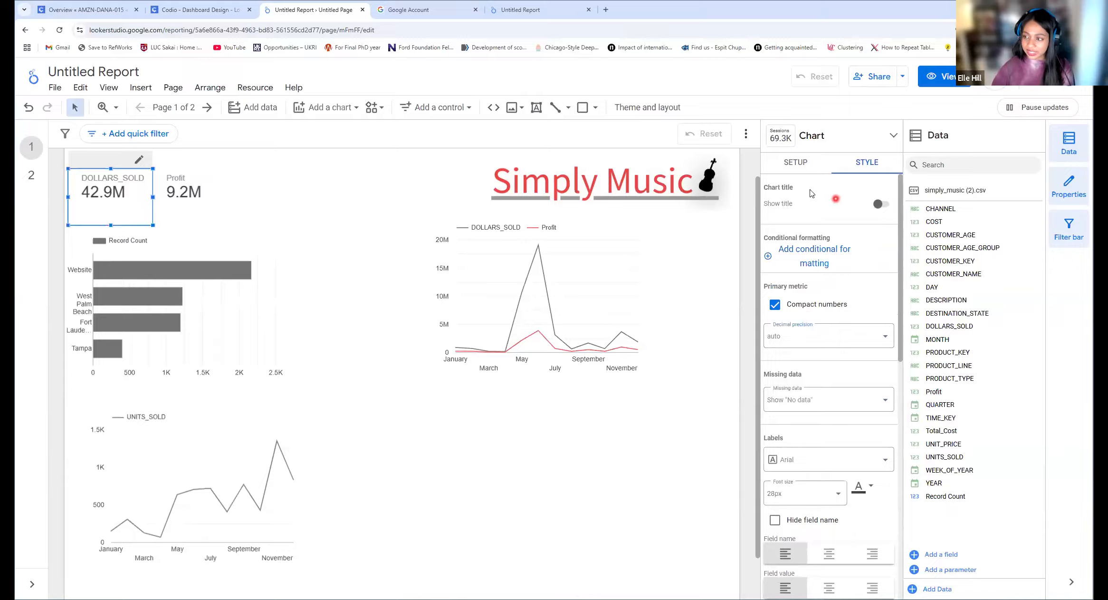
left_click(798, 164)
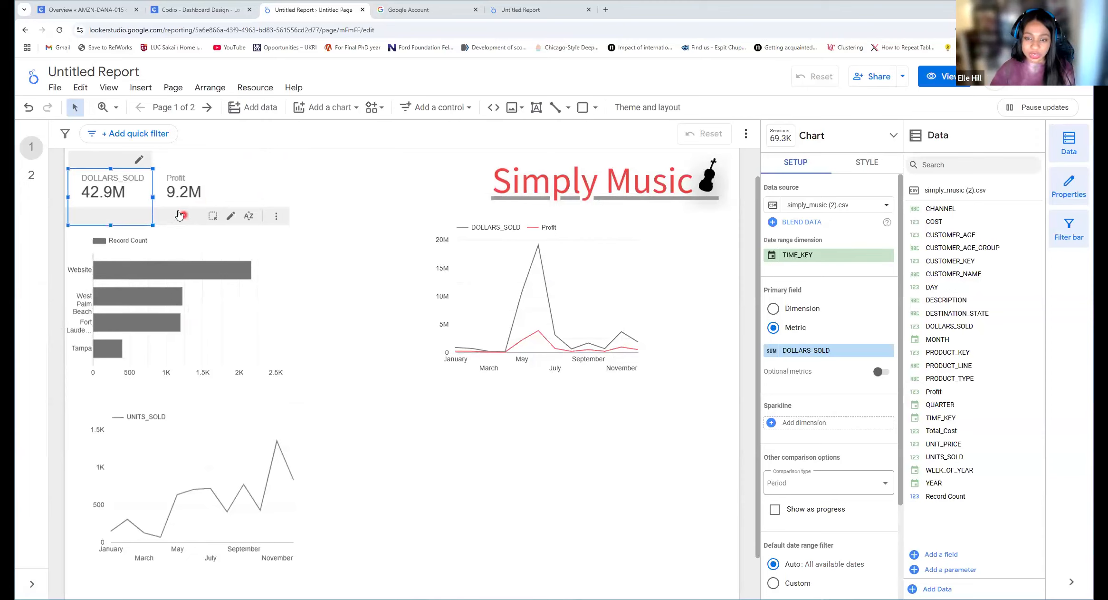
- Move the UNITS_SOLD line chart level with the DOLLARS_SOLD and Profit chart, and place the Record Count bar chart directly beneath it
left_click_drag(177, 216, 536, 413)
left_click(169, 389)
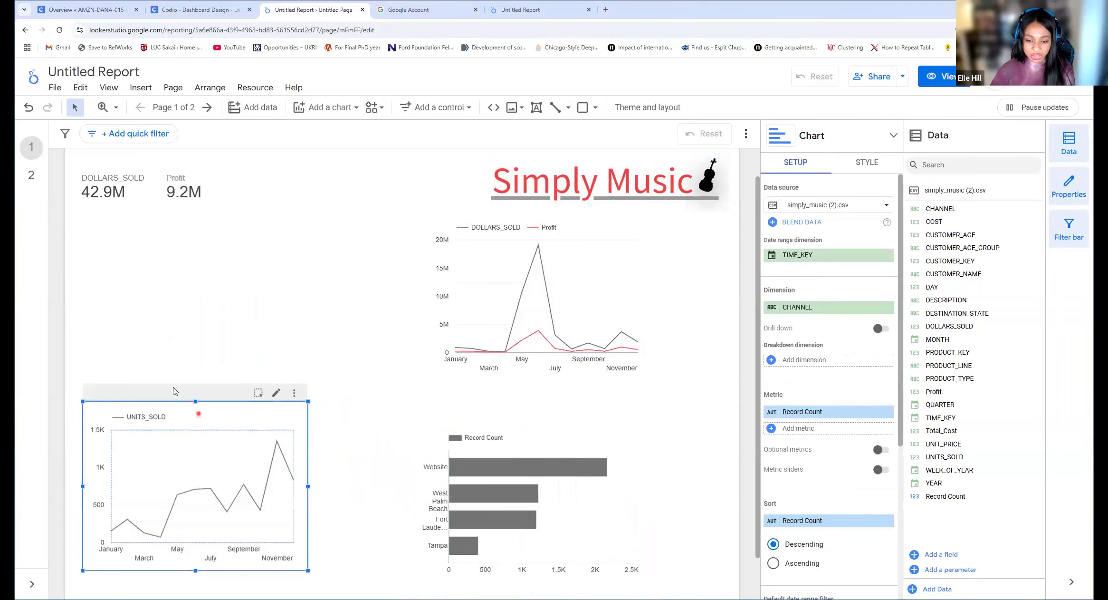
left_click_drag(165, 386, 215, 202)
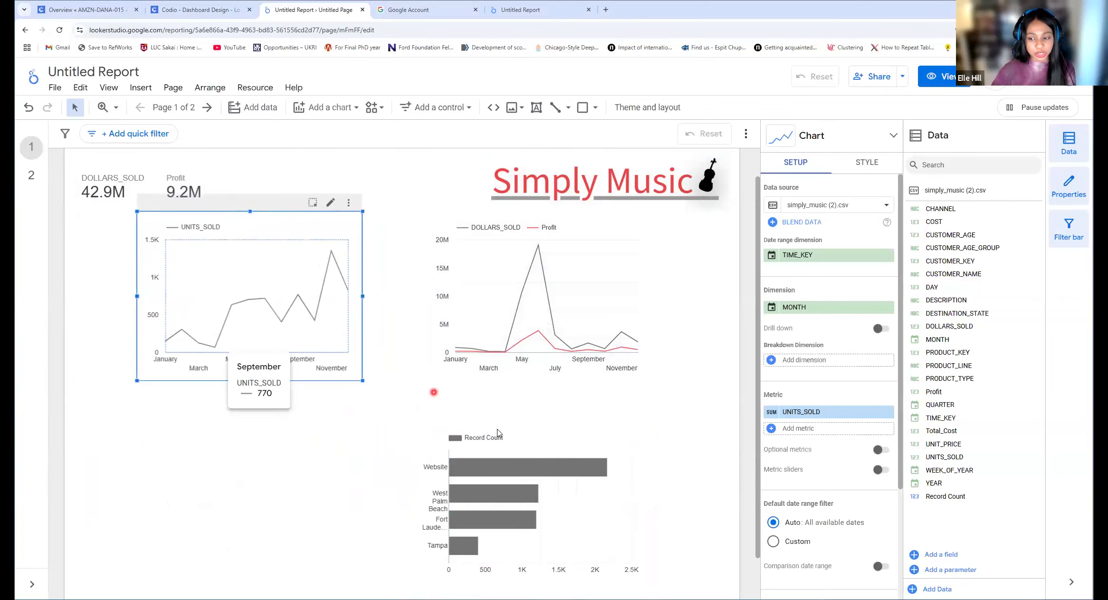
left_click(427, 418)
left_click_drag(426, 415, 261, 416)
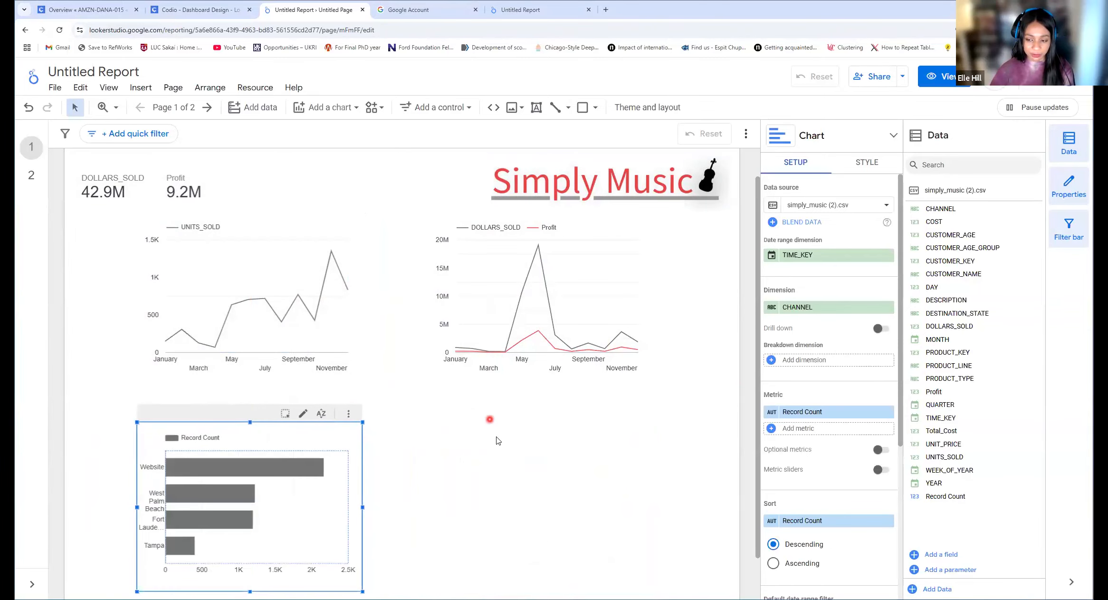
left_click(496, 439)
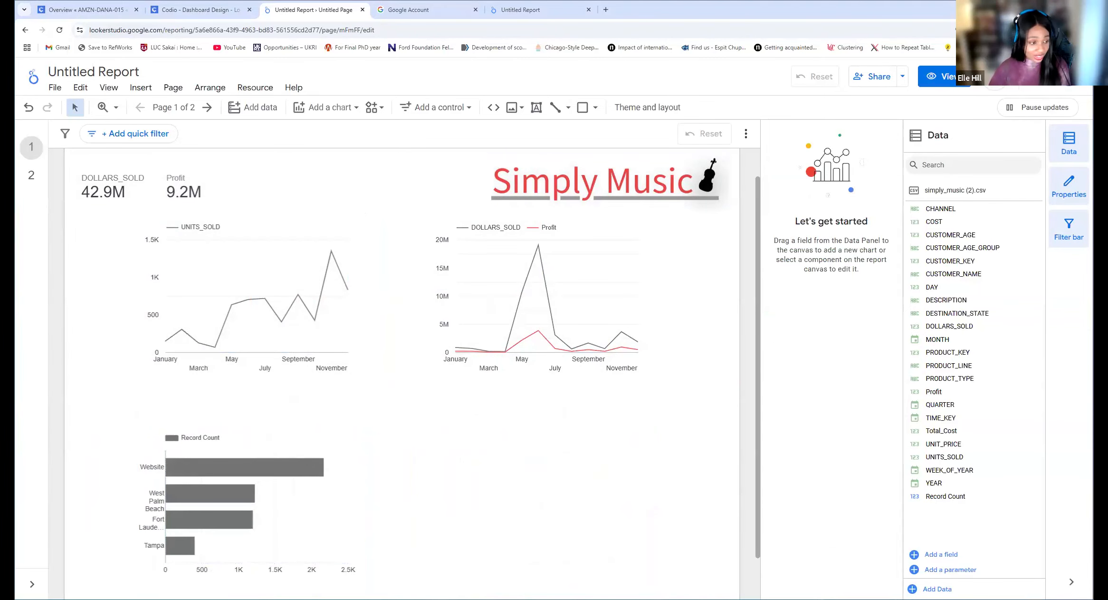
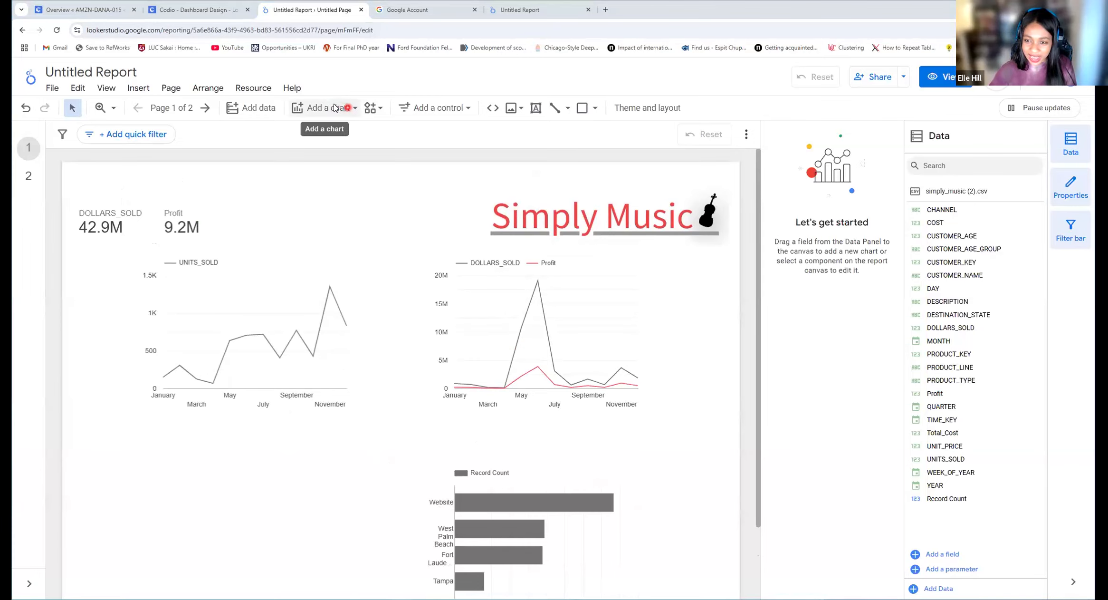
- Add a scorecard with compact numbers for the UNITS_SOLD metric beside the Profit scorecard and align it level with the others
left_click(335, 108)
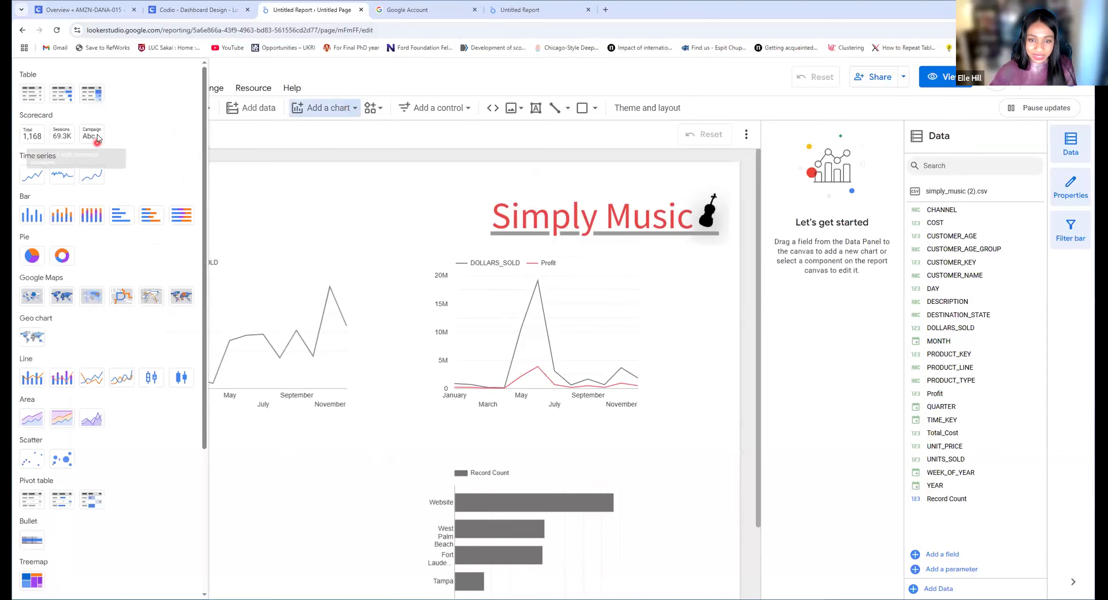
left_click(65, 133)
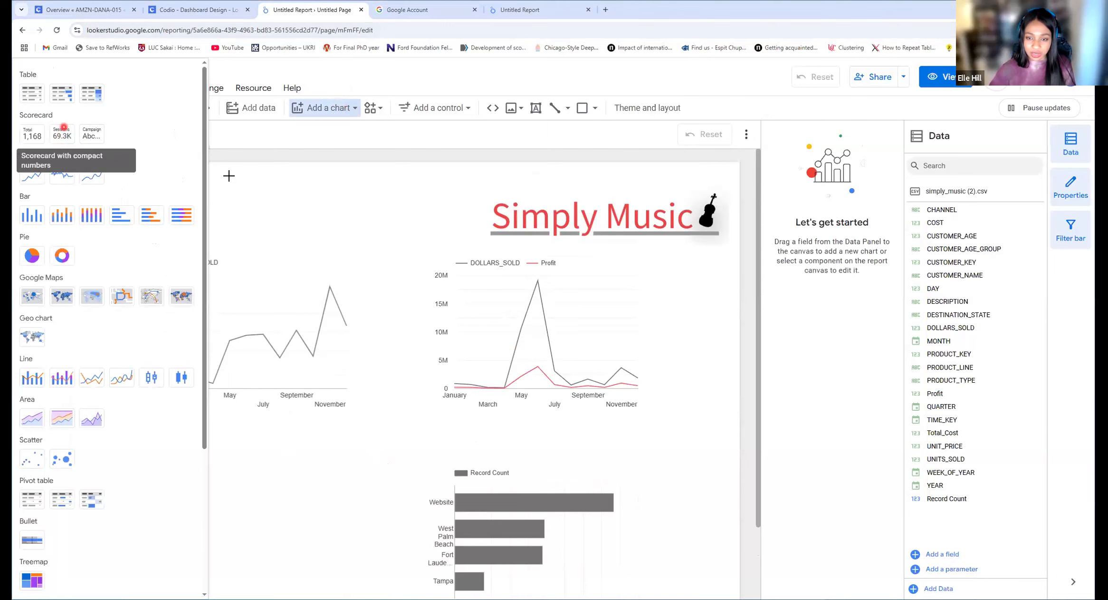
left_click(208, 177)
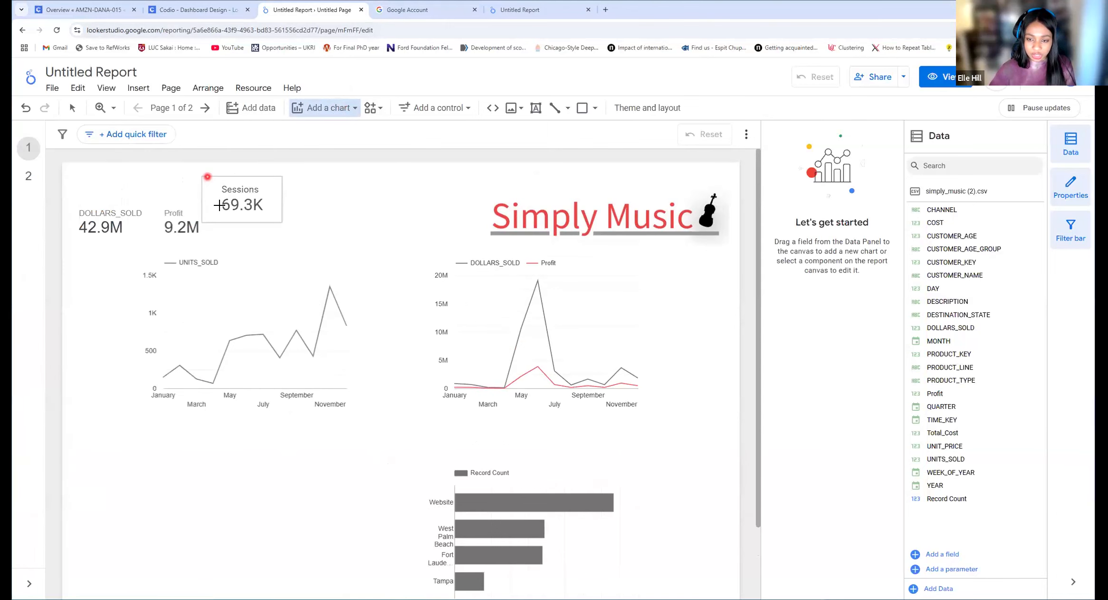
left_click(230, 224)
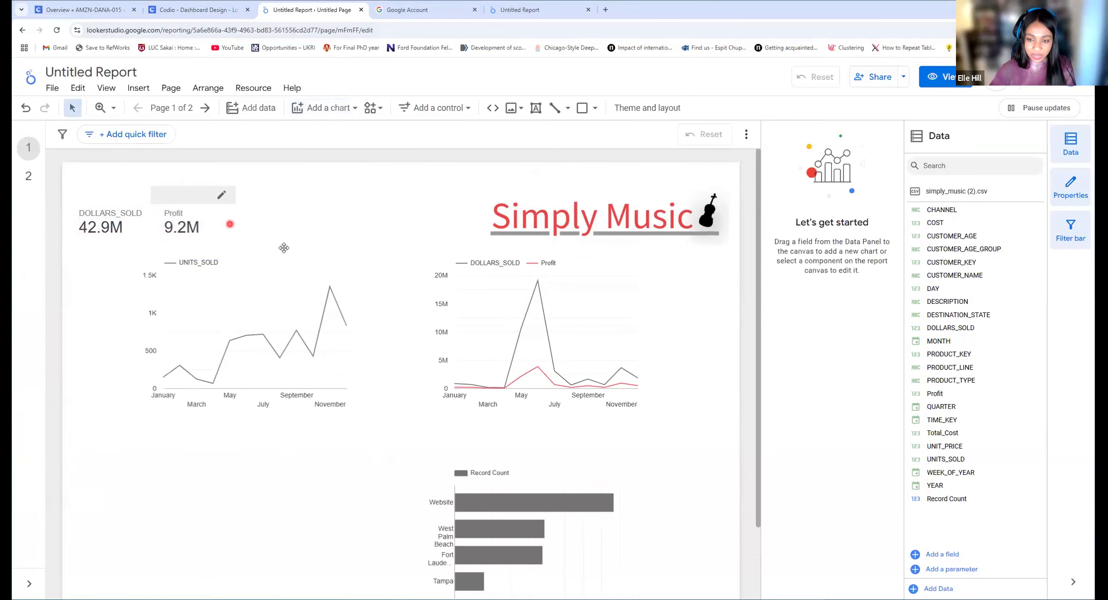
left_click(279, 234)
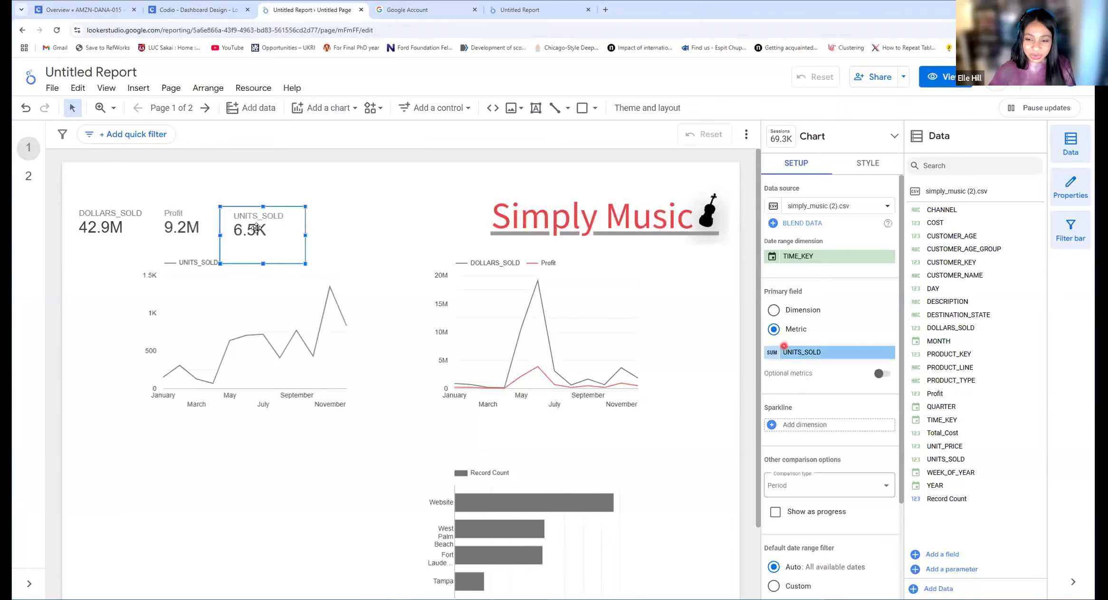
left_click_drag(254, 224, 263, 226)
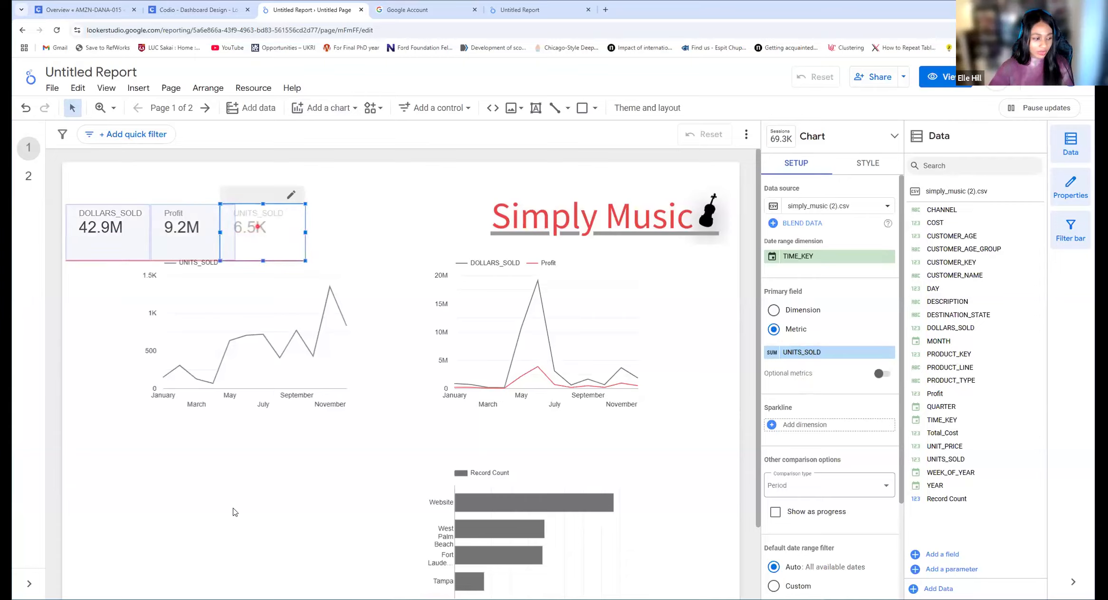
left_click(324, 503)
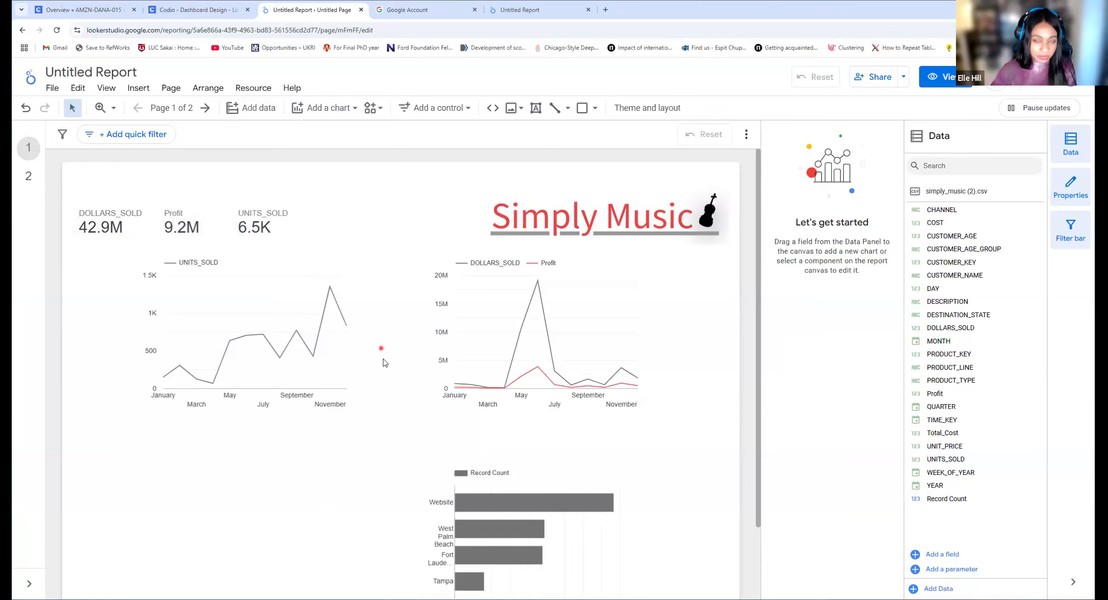
- Insert a text box on the first report page
left_click(139, 87)
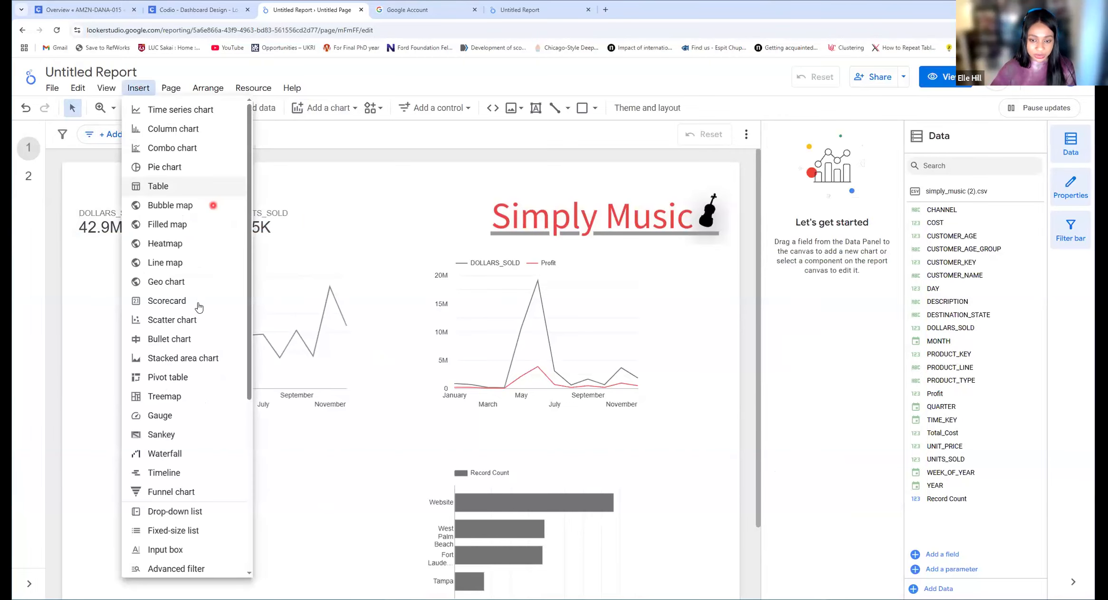
scroll(199, 307, "down", 5)
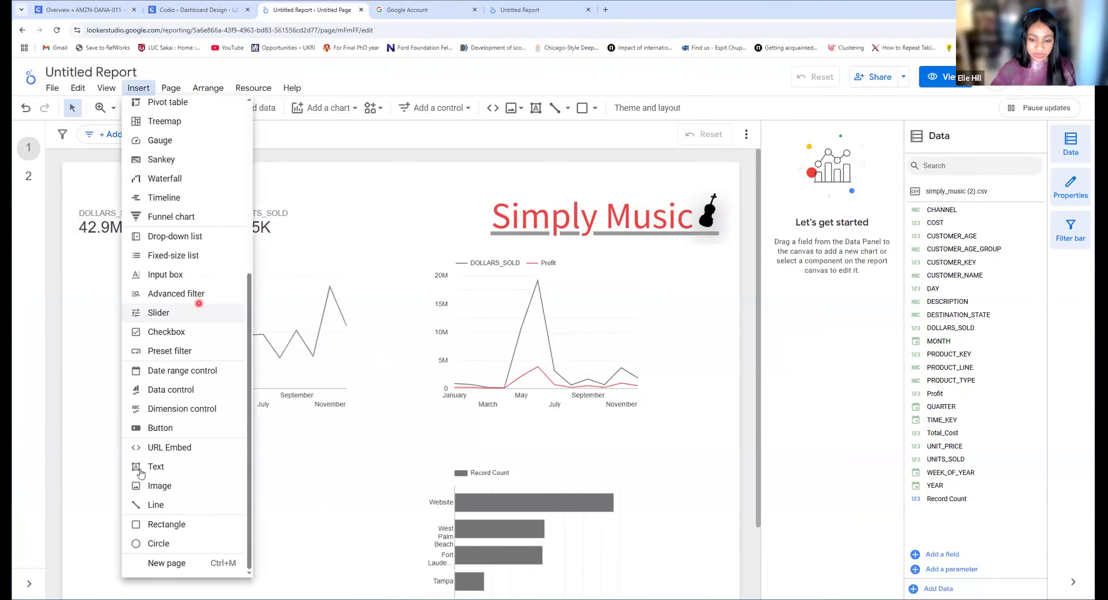
left_click(166, 469)
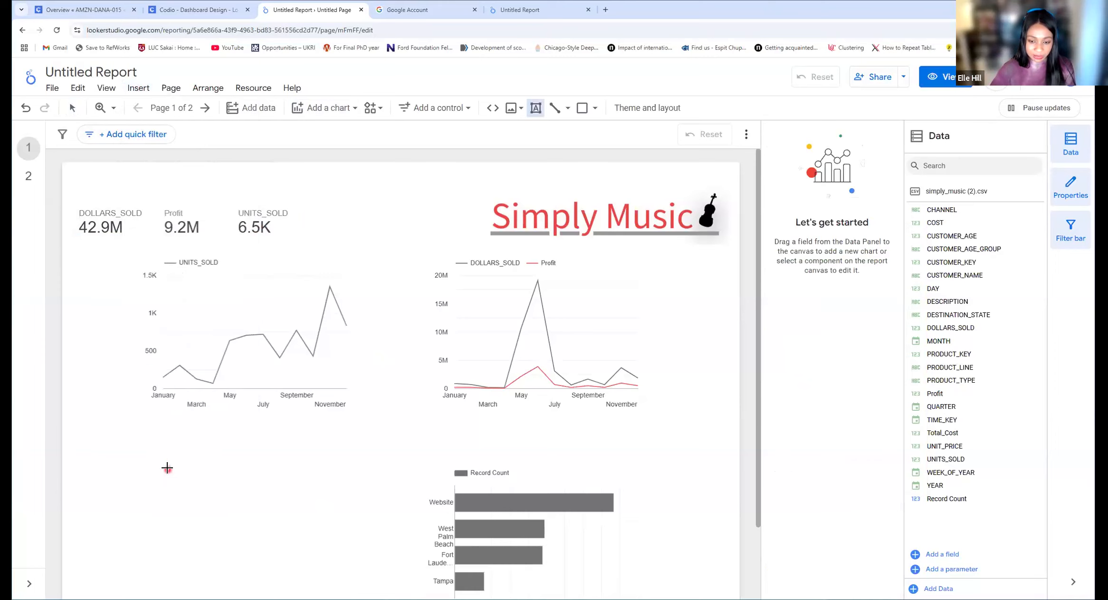
left_click(384, 200)
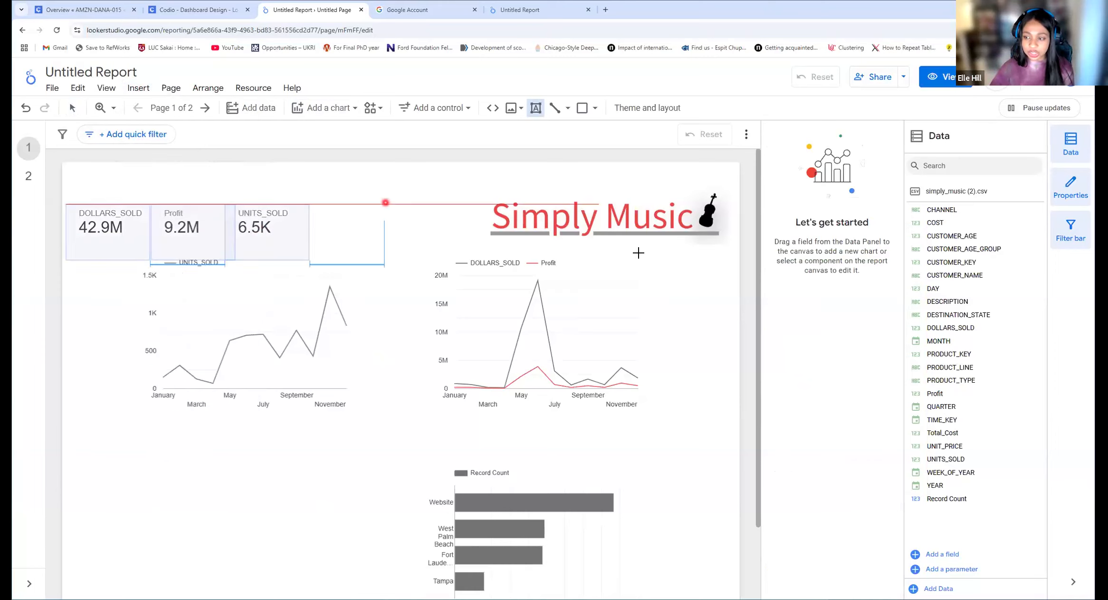
left_click_drag(728, 281, 697, 281)
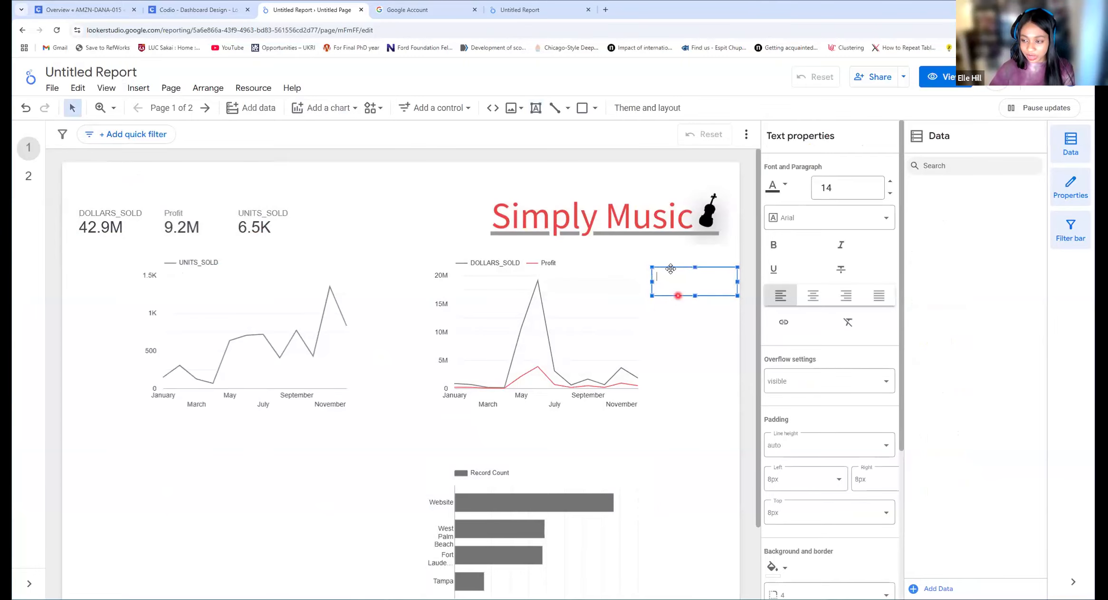
left_click(174, 132)
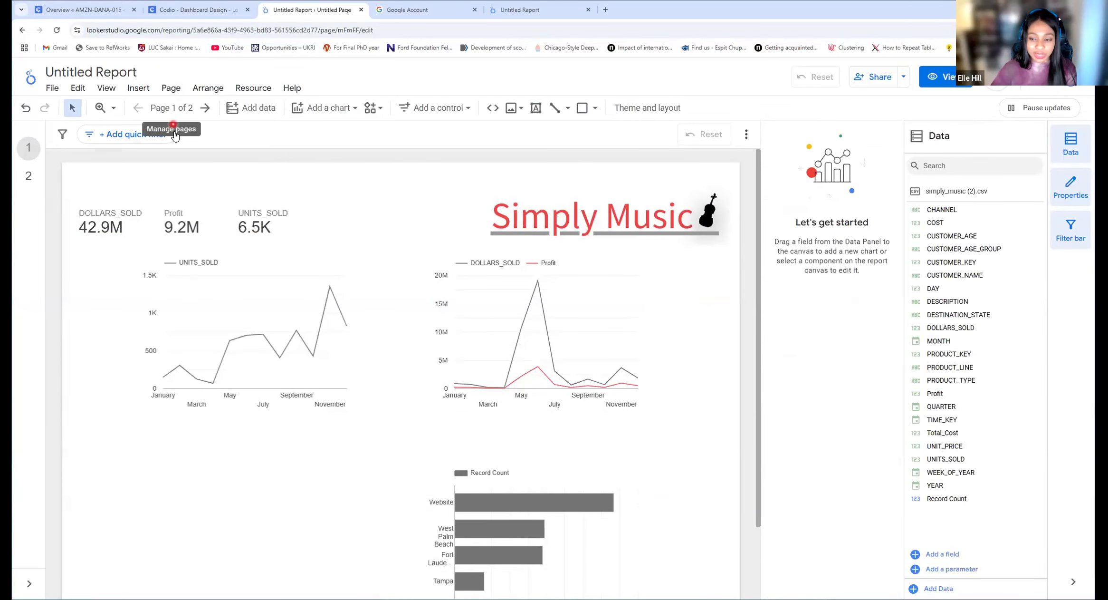
- Insert a horizontal bar chart in the empty space below the UNITS_SOLD line chart
scroll(438, 430, "down", 2)
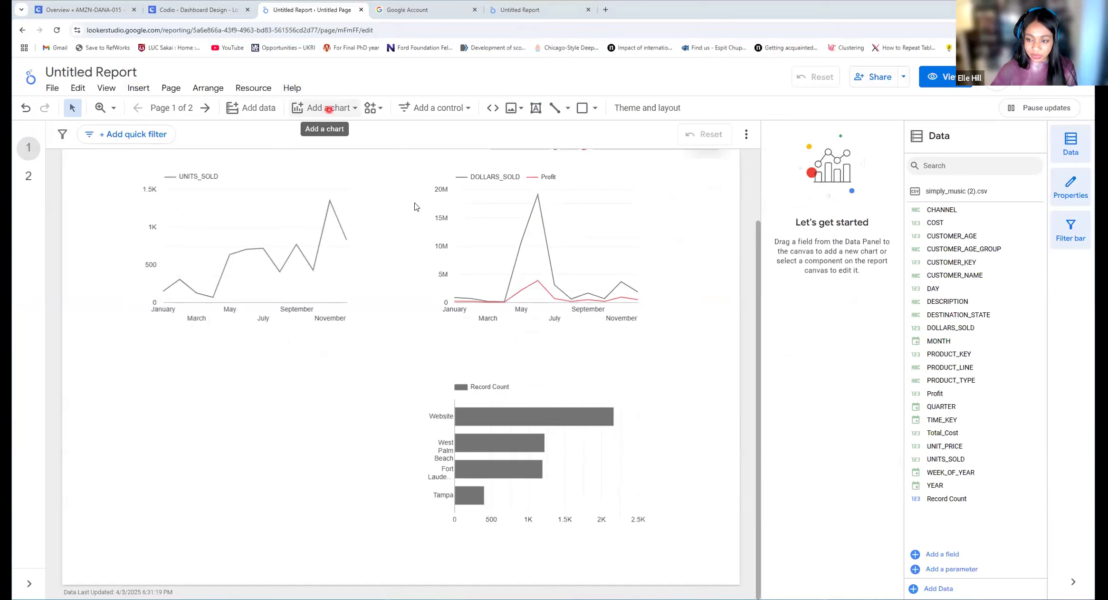
left_click(328, 107)
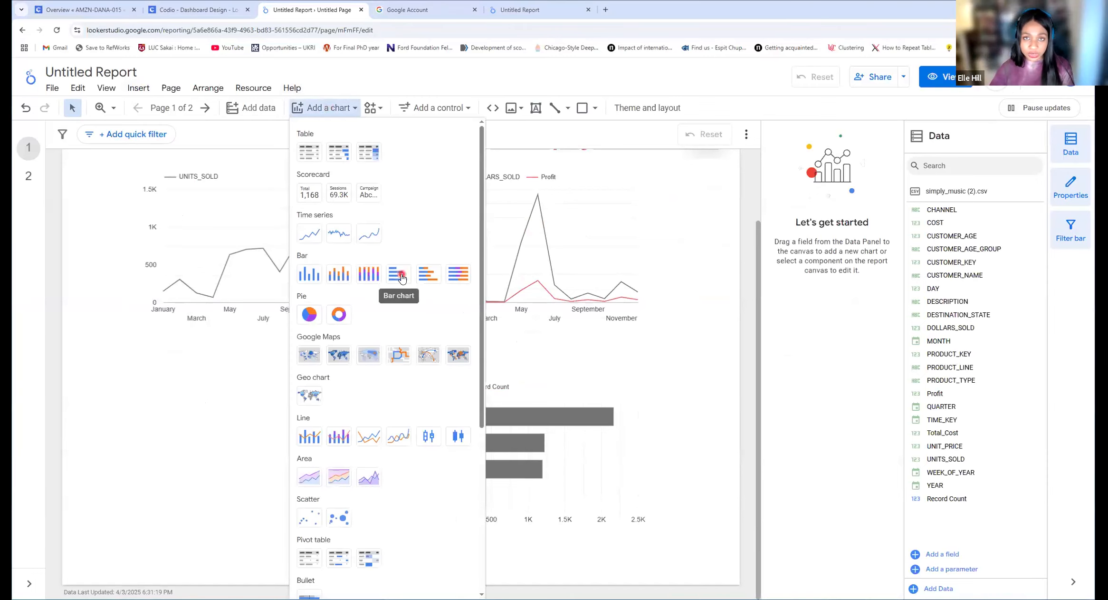
left_click(401, 272)
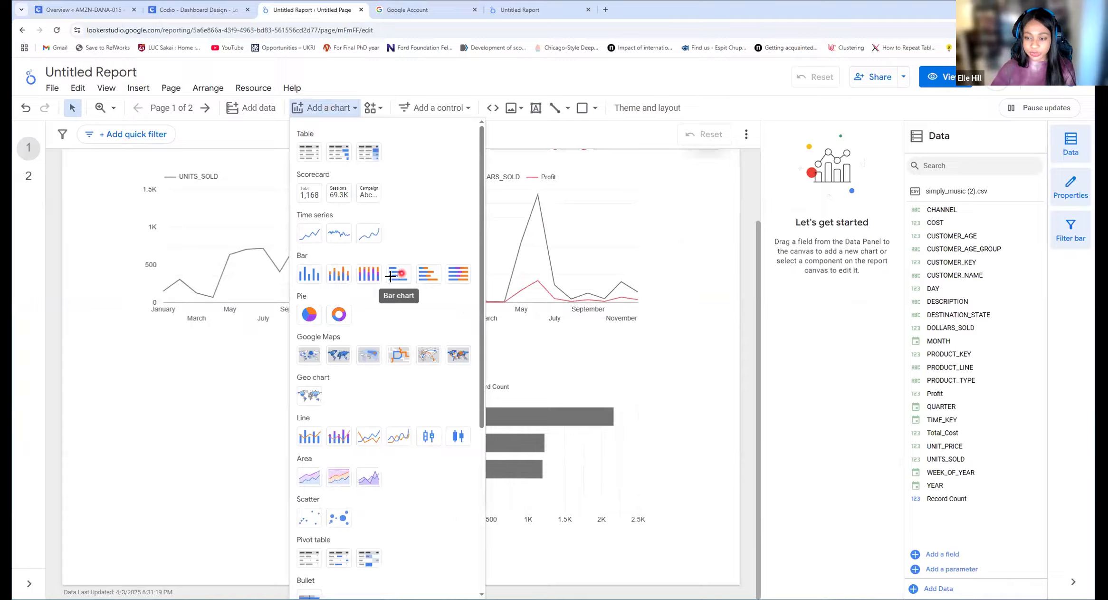
left_click(140, 363)
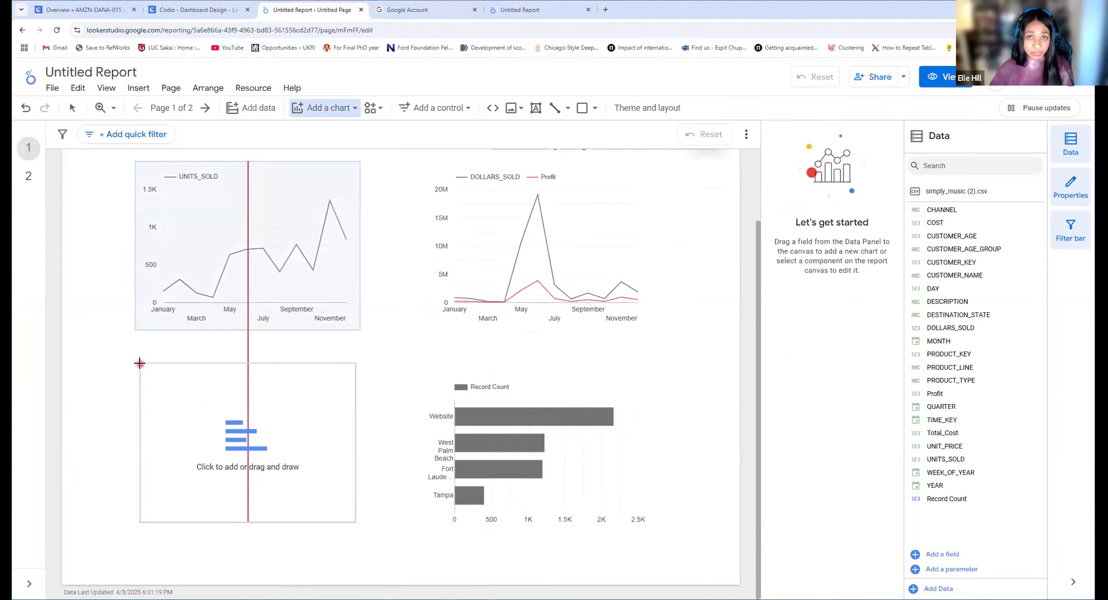
key("Escape")
left_click(212, 352)
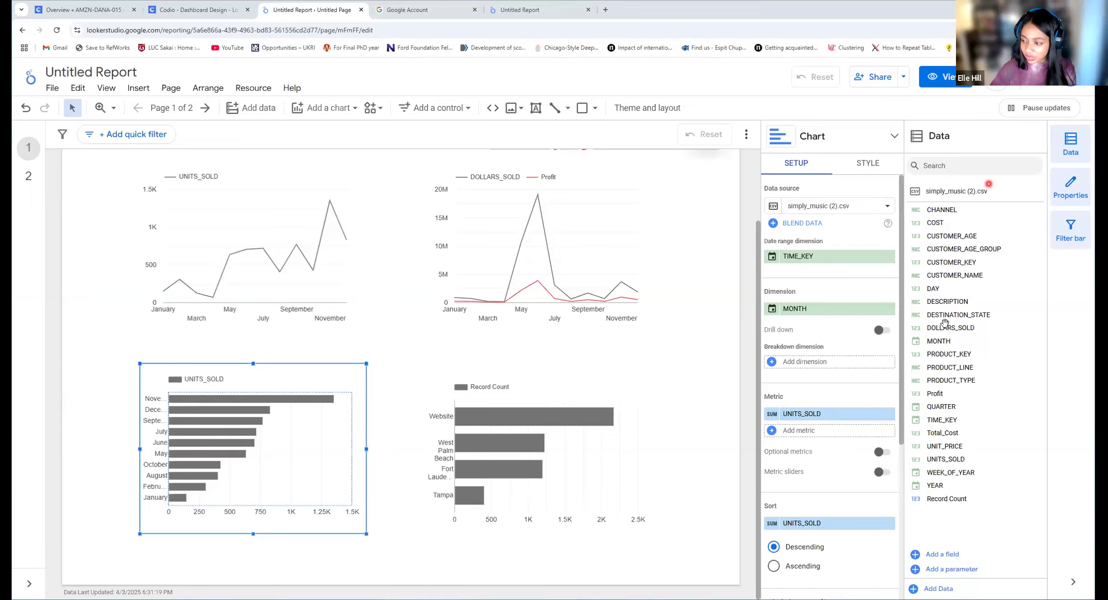
- Configure the new bar chart with CHANNEL as its dimension and DOLLARS_SOLD and Profit as its metrics
left_click_drag(943, 327, 807, 414)
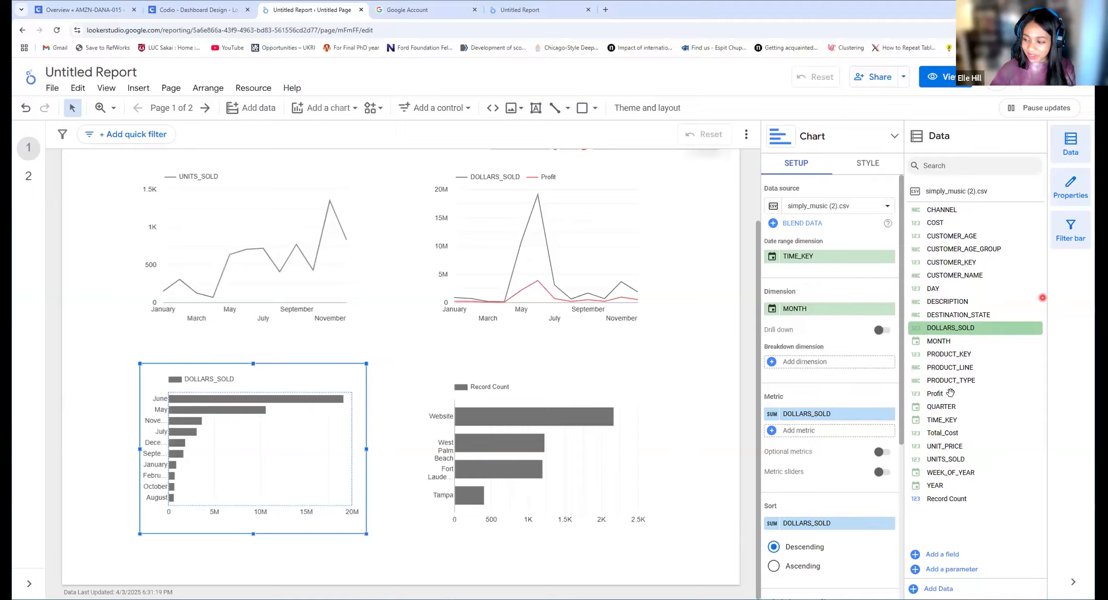
left_click_drag(954, 392, 807, 430)
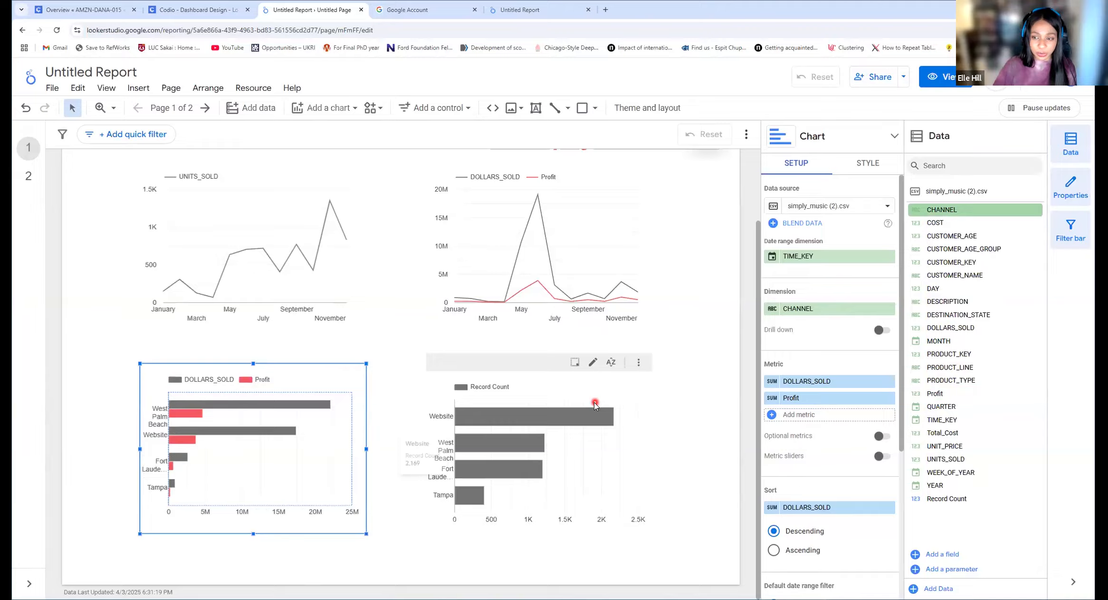
- Add a date range control between the UNITS_SOLD scorecard and the Simply Music title
scroll(711, 373, "up", 1)
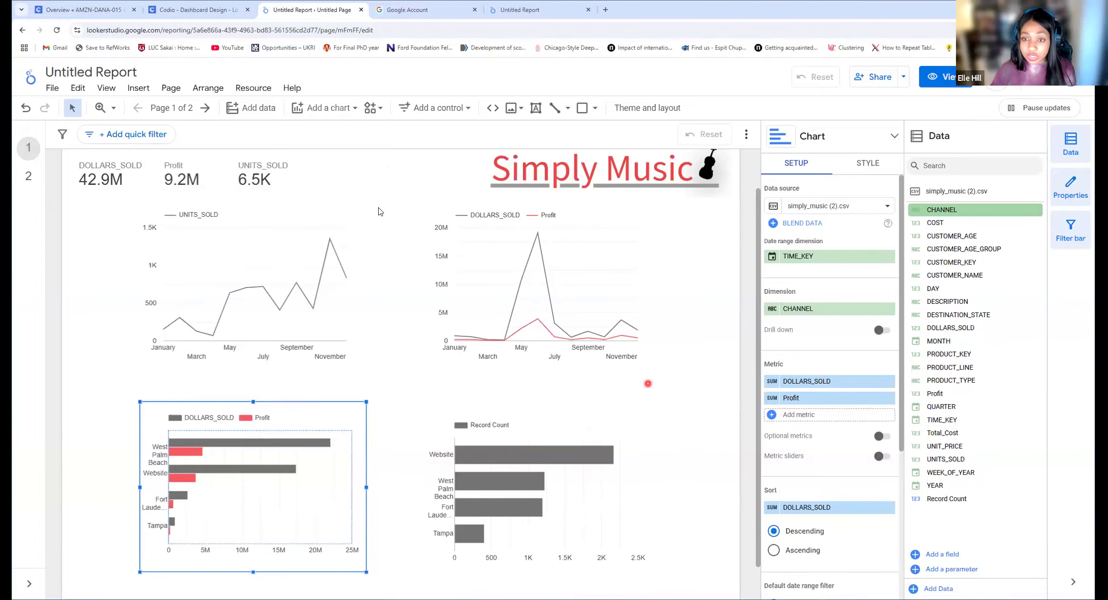
scroll(378, 212, "up", 1)
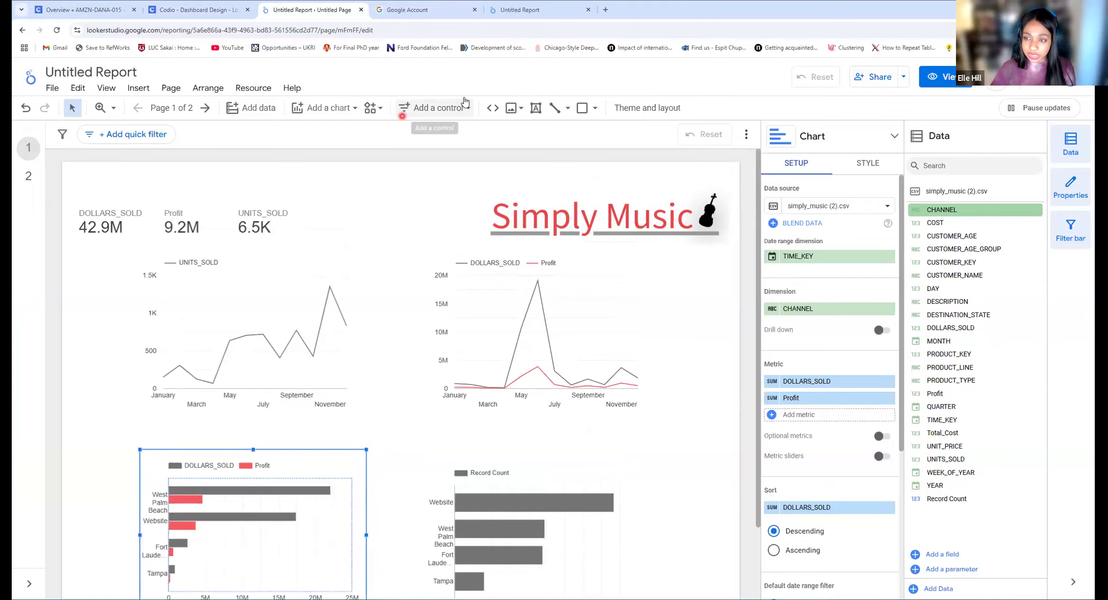
left_click(467, 106)
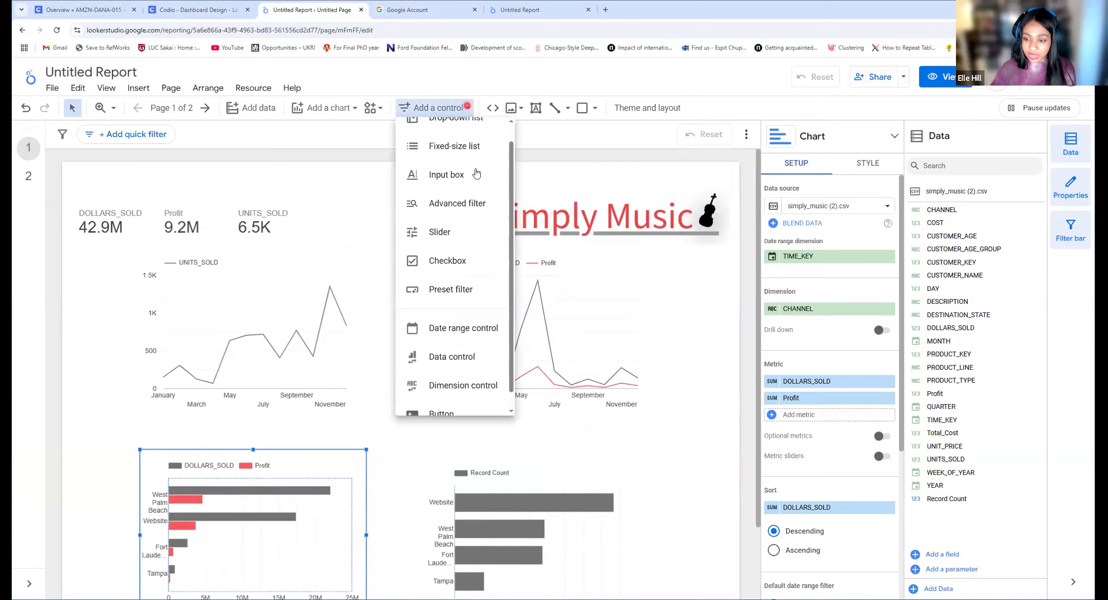
scroll(476, 173, "down", 1)
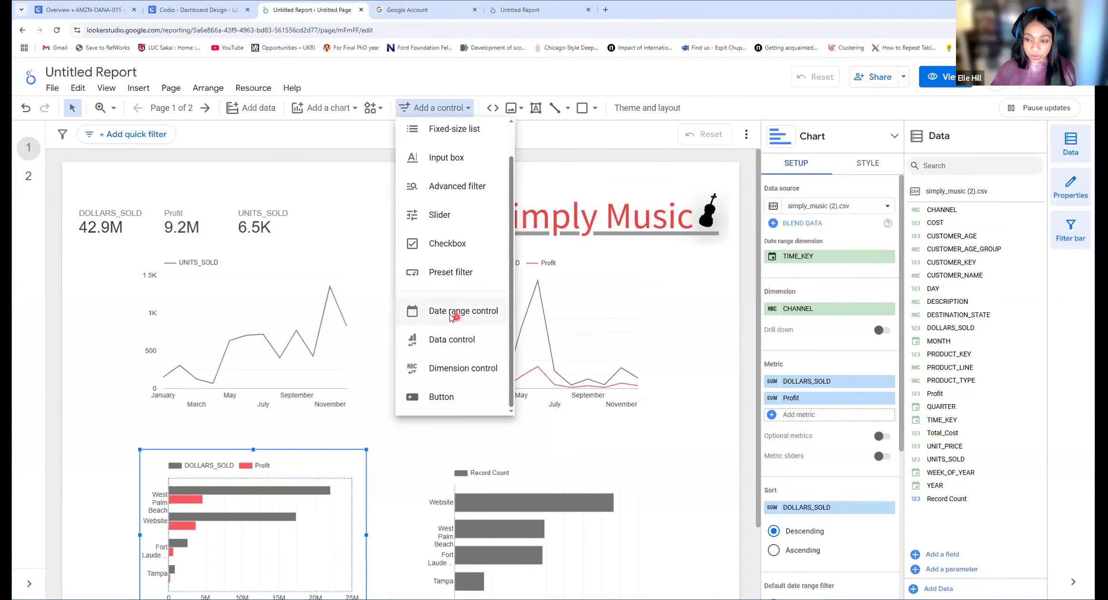
left_click(451, 311)
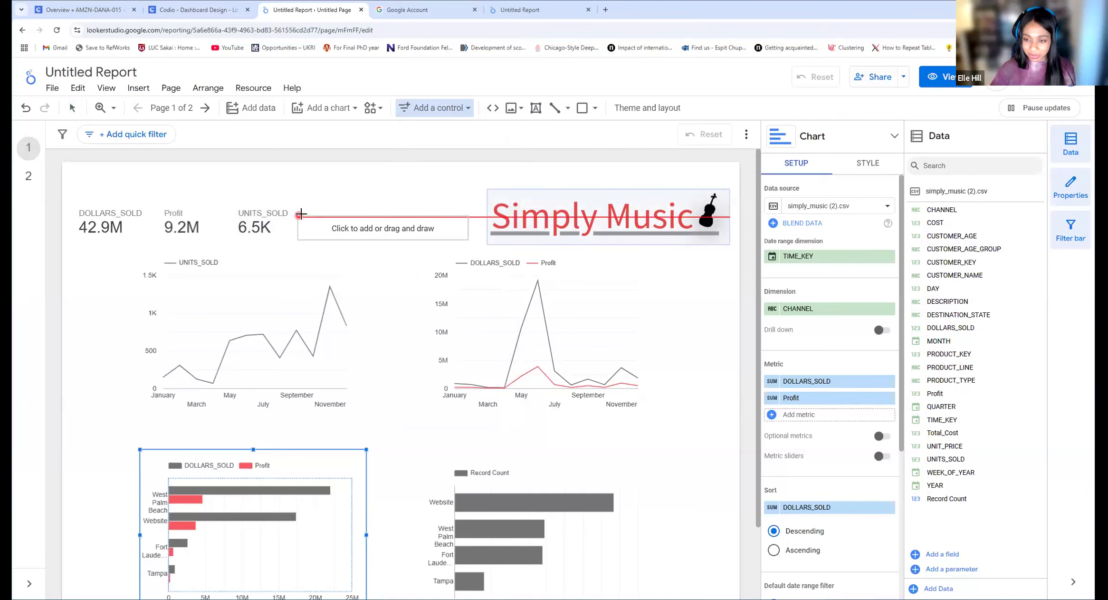
left_click(303, 216)
left_click(350, 226)
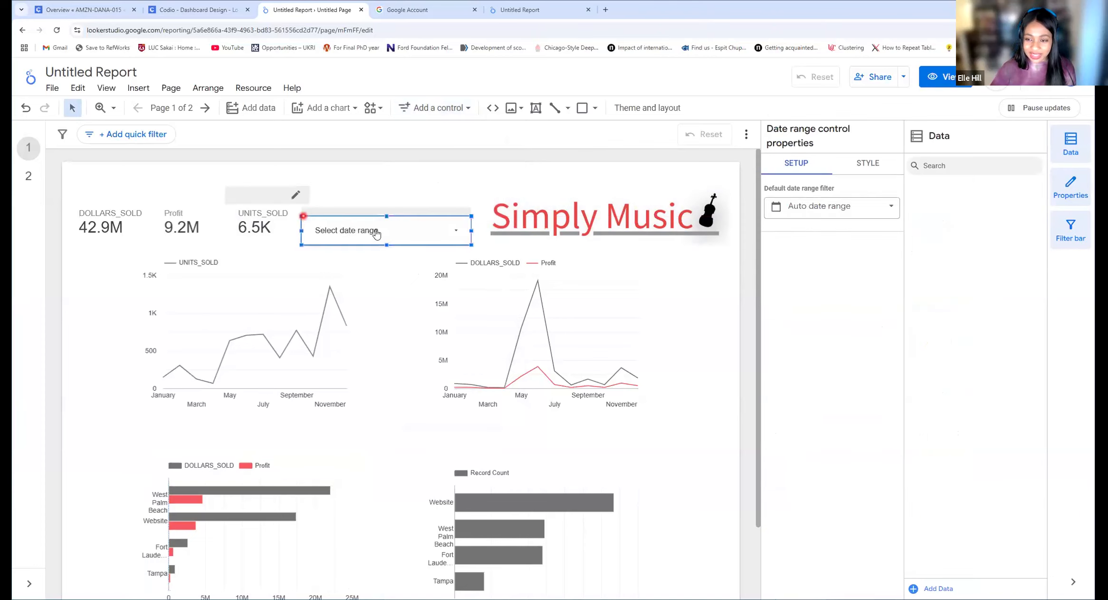
left_click(378, 231)
left_click(746, 326)
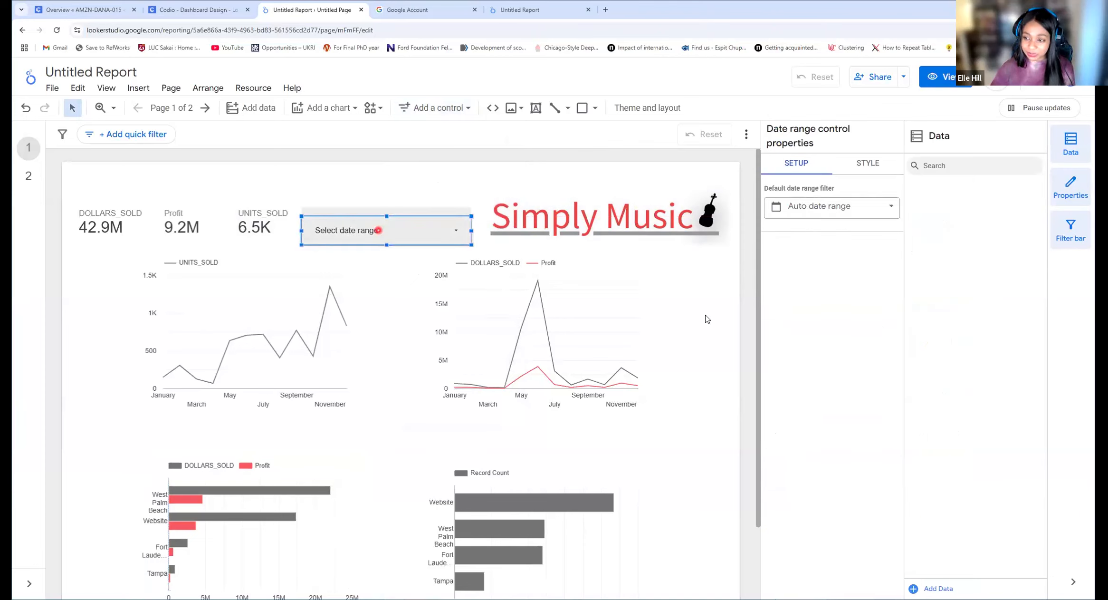
- Examine the start and end date calendars of the date range control and close them without applying a range
left_click(460, 238)
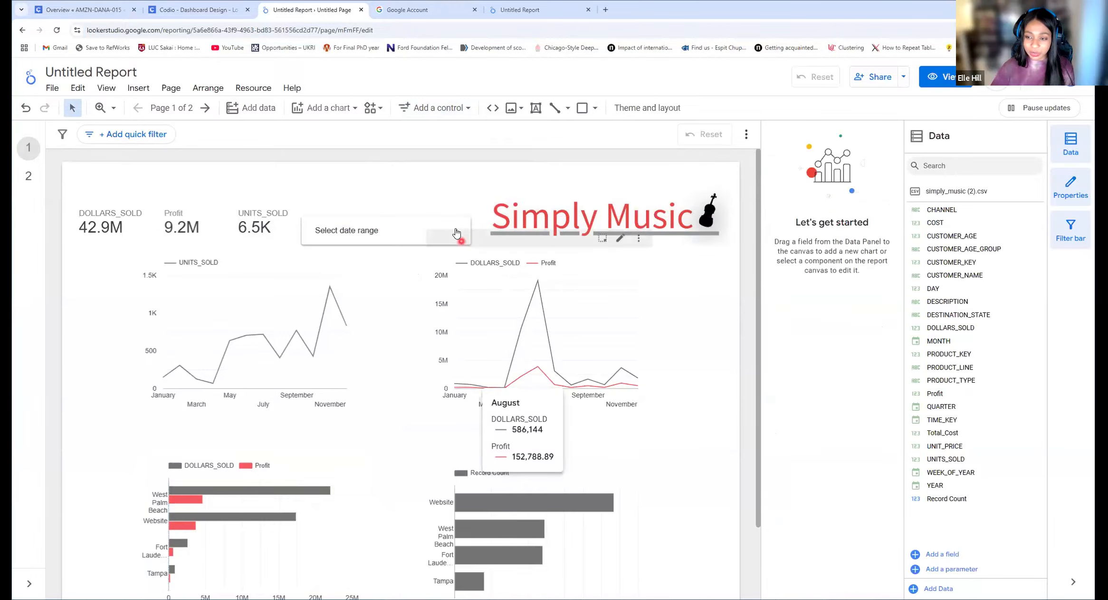
left_click(456, 228)
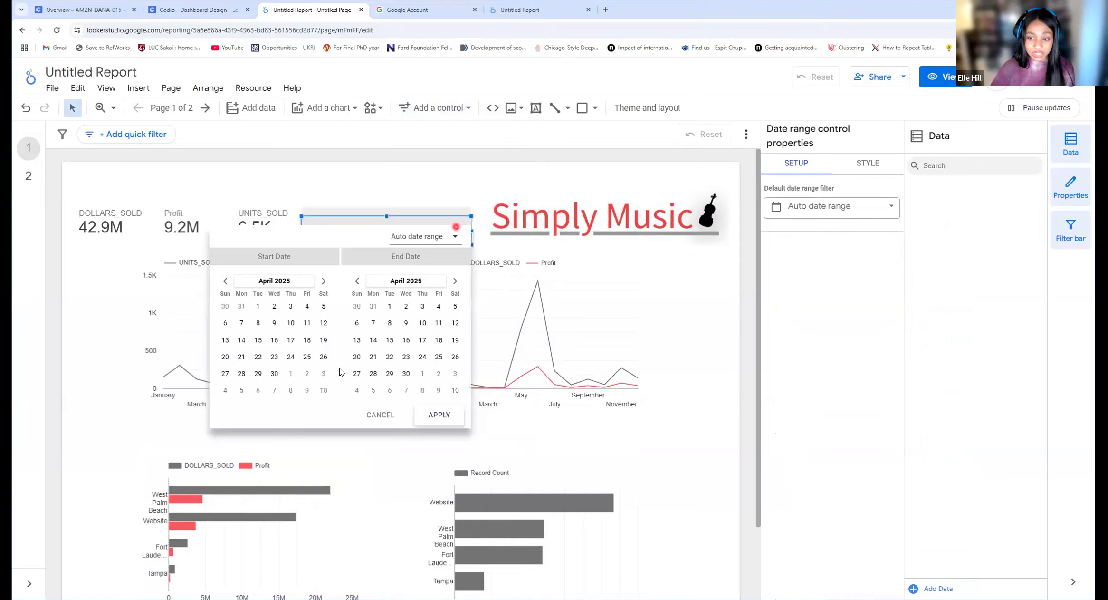
left_click(335, 371)
left_click(406, 356)
left_click(422, 336)
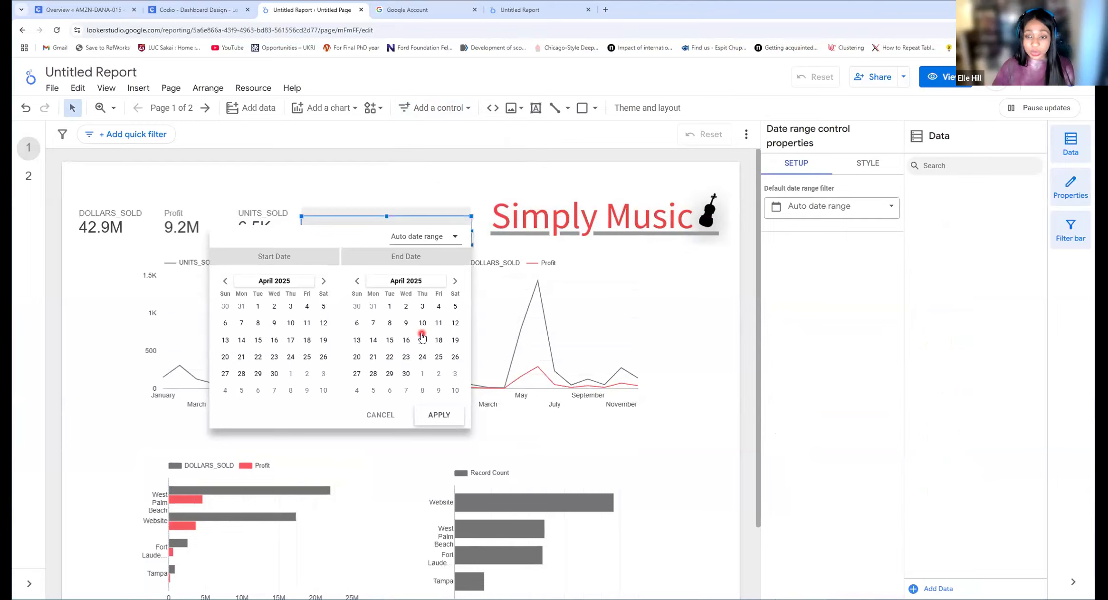
left_click(300, 295)
left_click(373, 314)
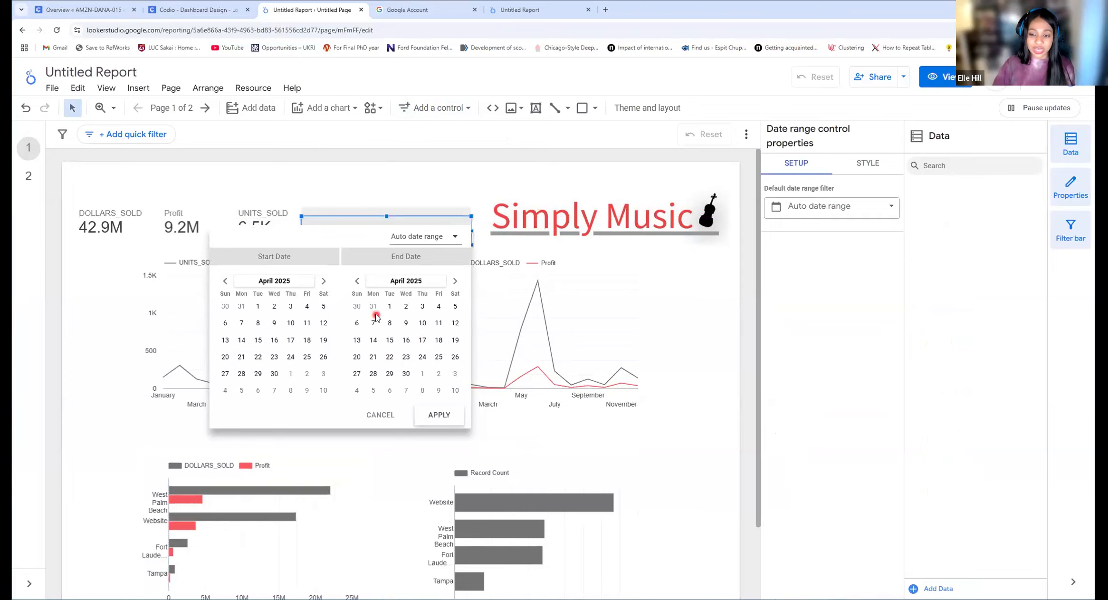
left_click(389, 411)
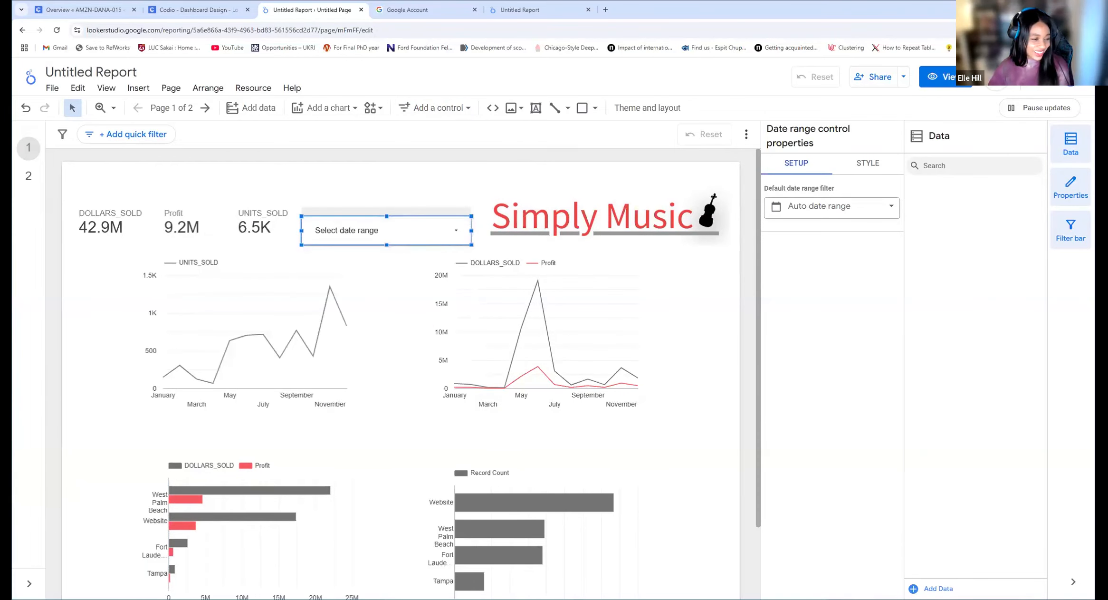
left_click(425, 230)
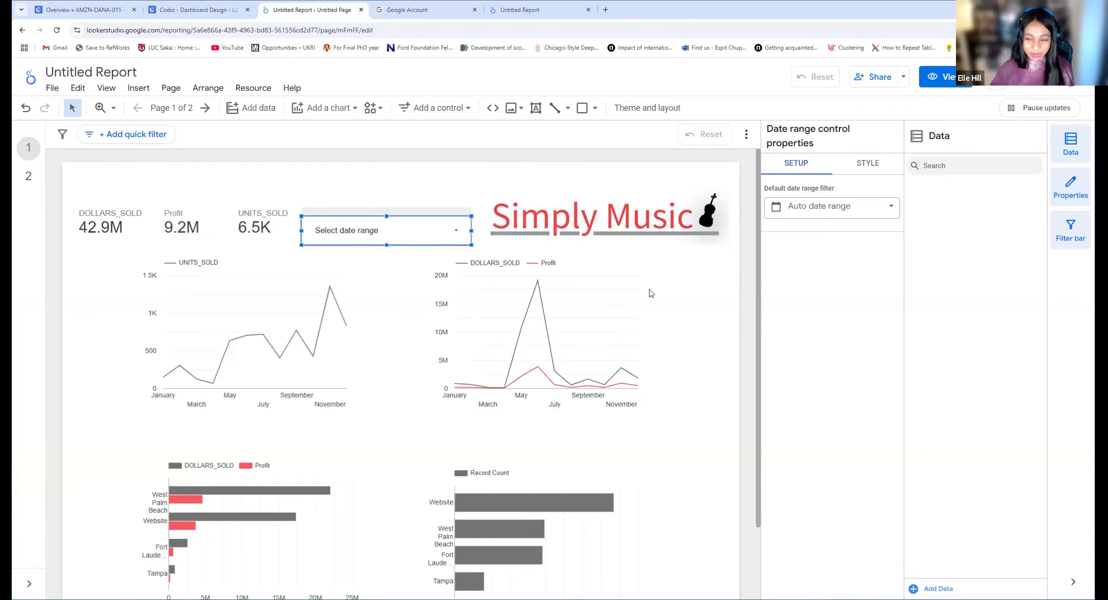
left_click(613, 280)
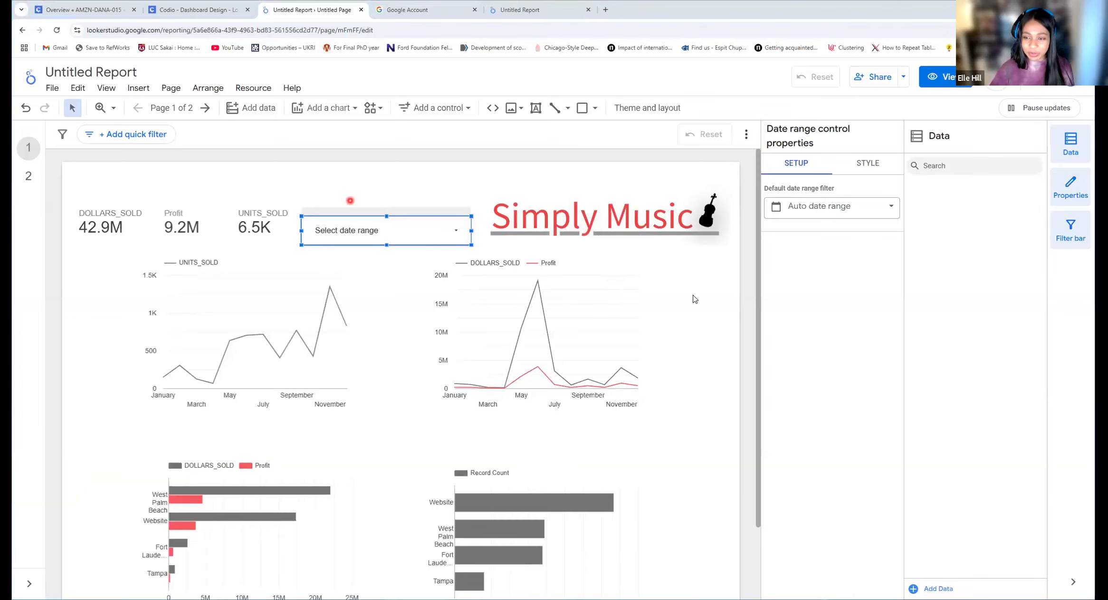
left_click(374, 260)
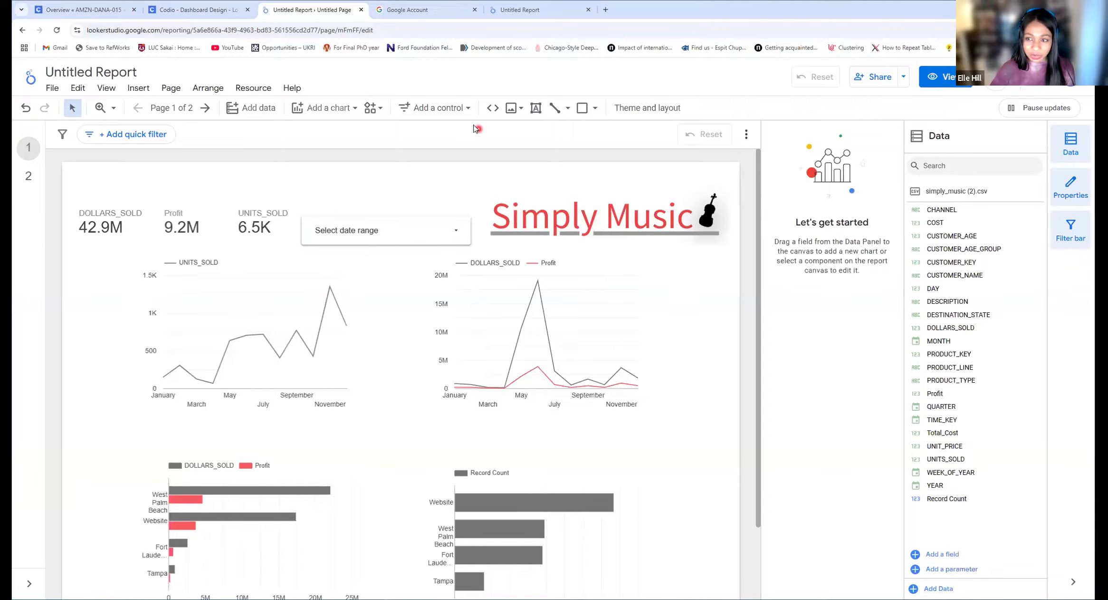
- Add a second date range control above the Simply Music title and delete it again
left_click(468, 108)
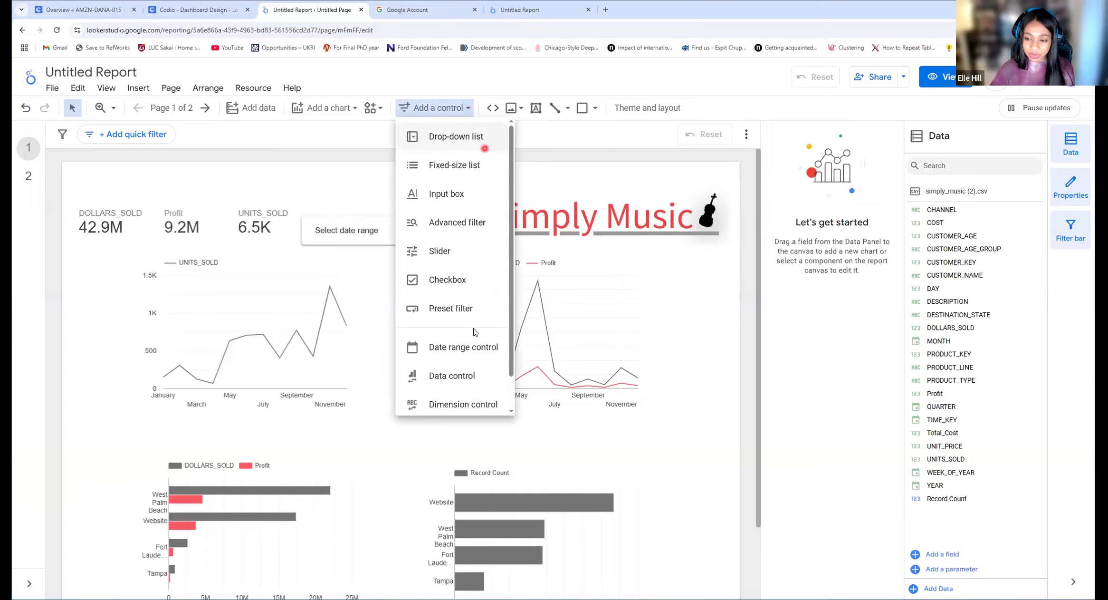
scroll(474, 332, "down", 1)
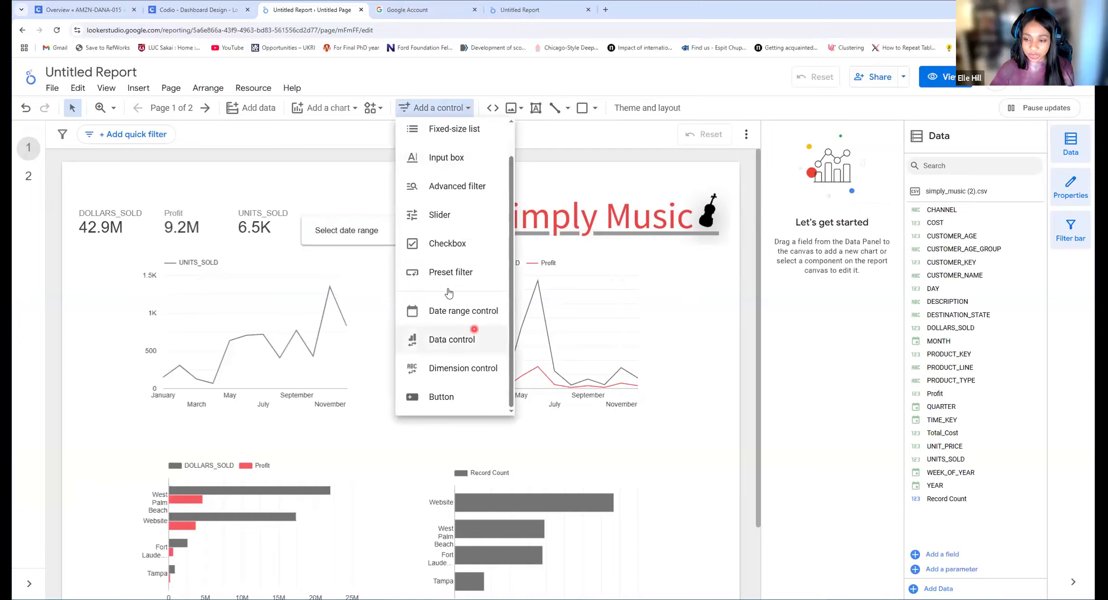
left_click(446, 311)
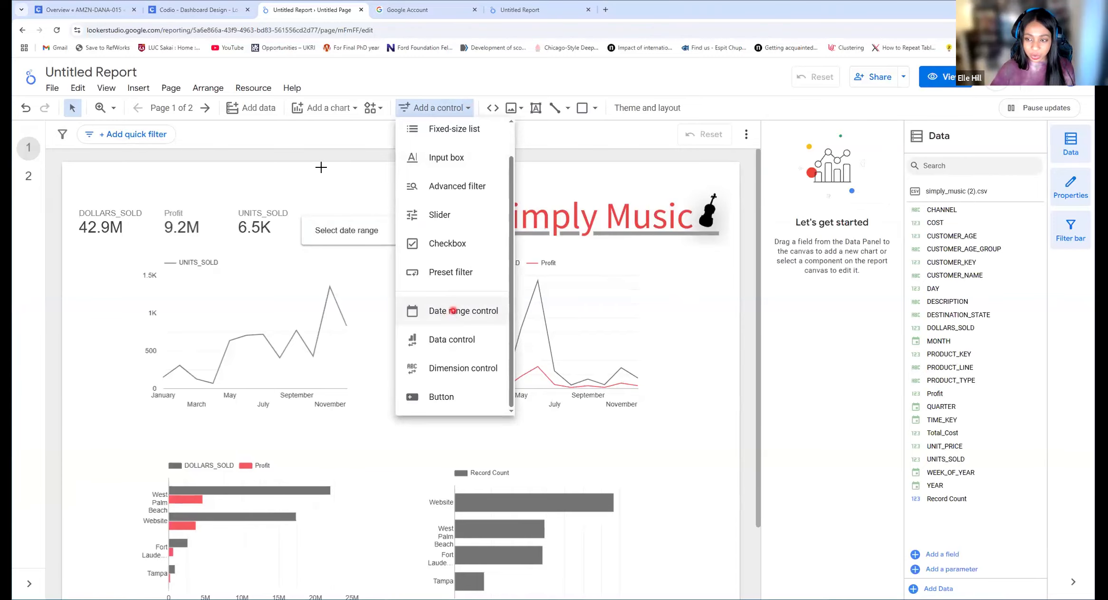
left_click(421, 164)
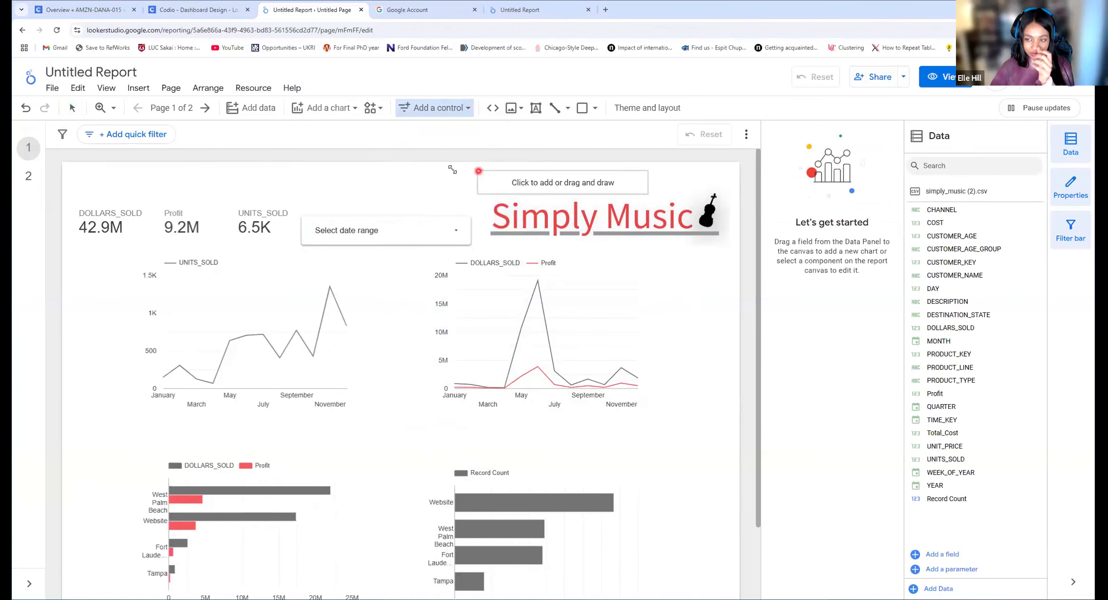
left_click(452, 170)
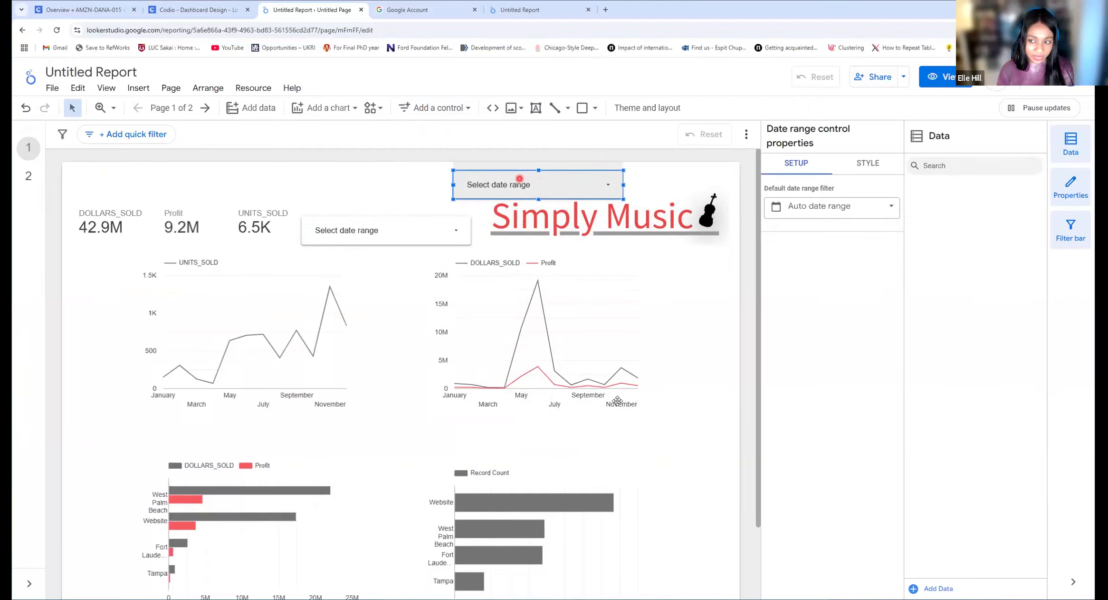
key("Delete")
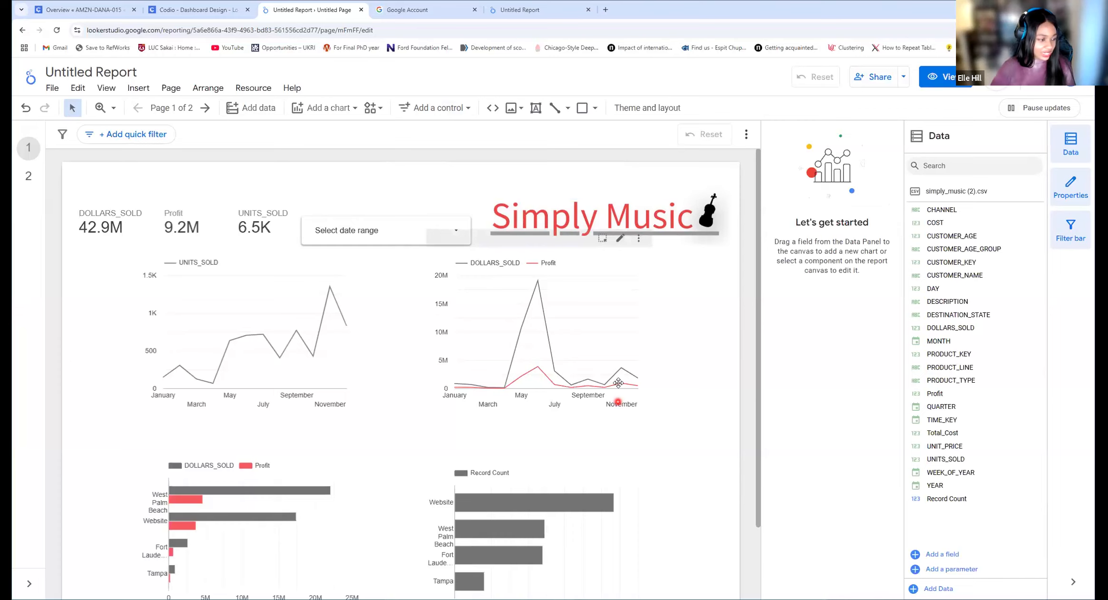
- Open the page management list of the report
mouse_move(619, 383)
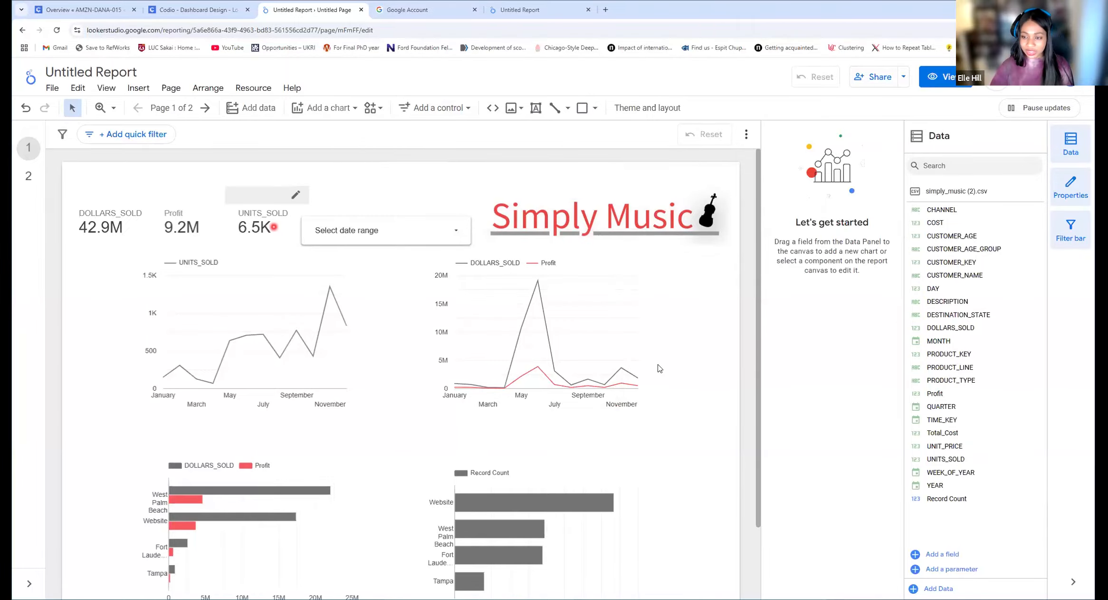
scroll(396, 239, "down", 1)
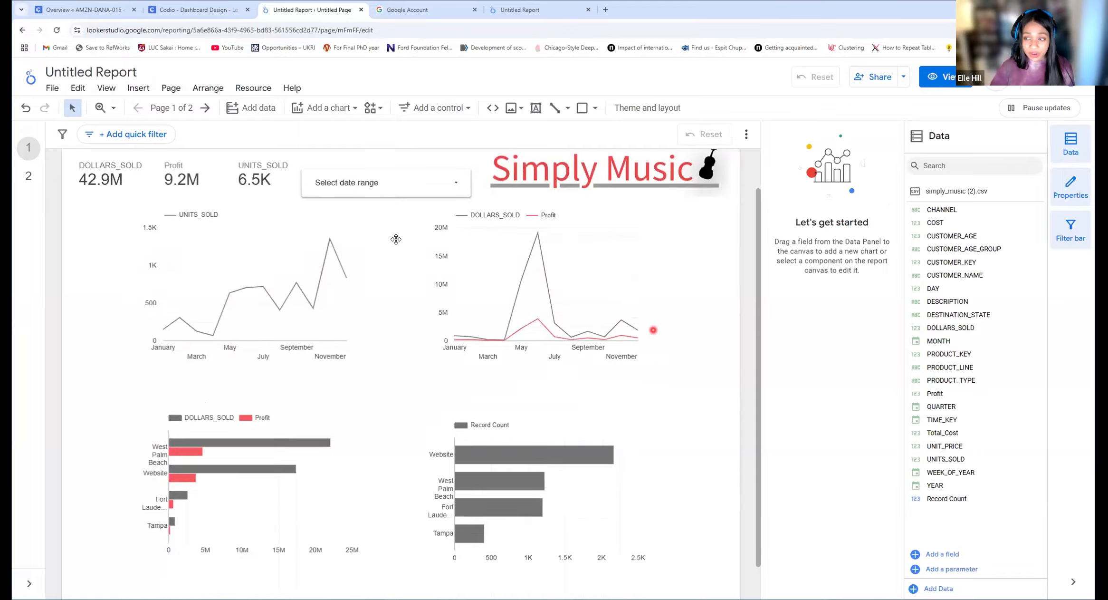
left_click(170, 89)
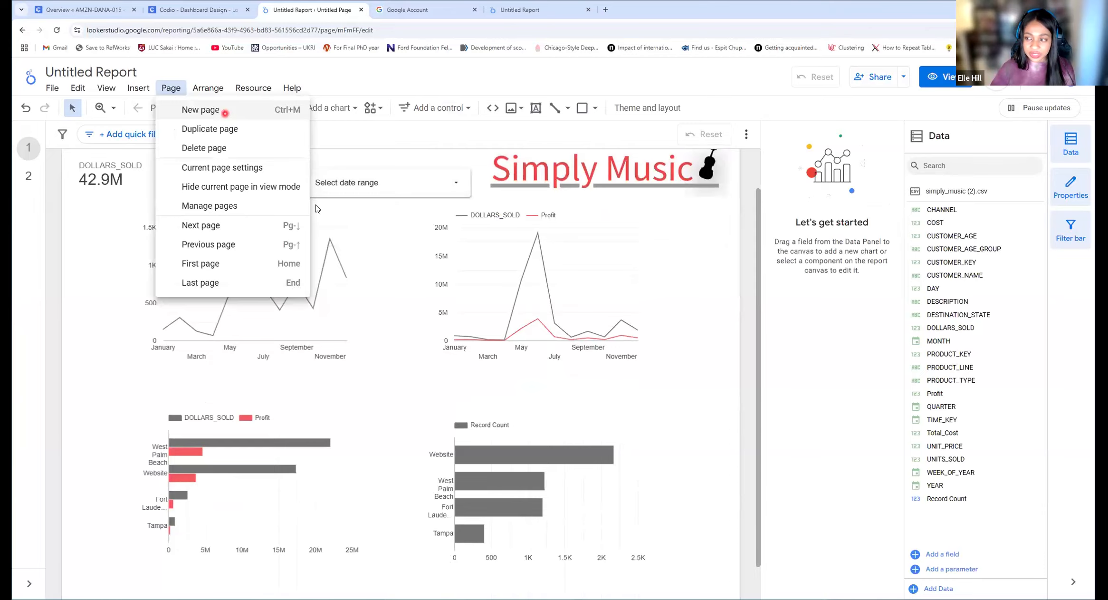
left_click(212, 208)
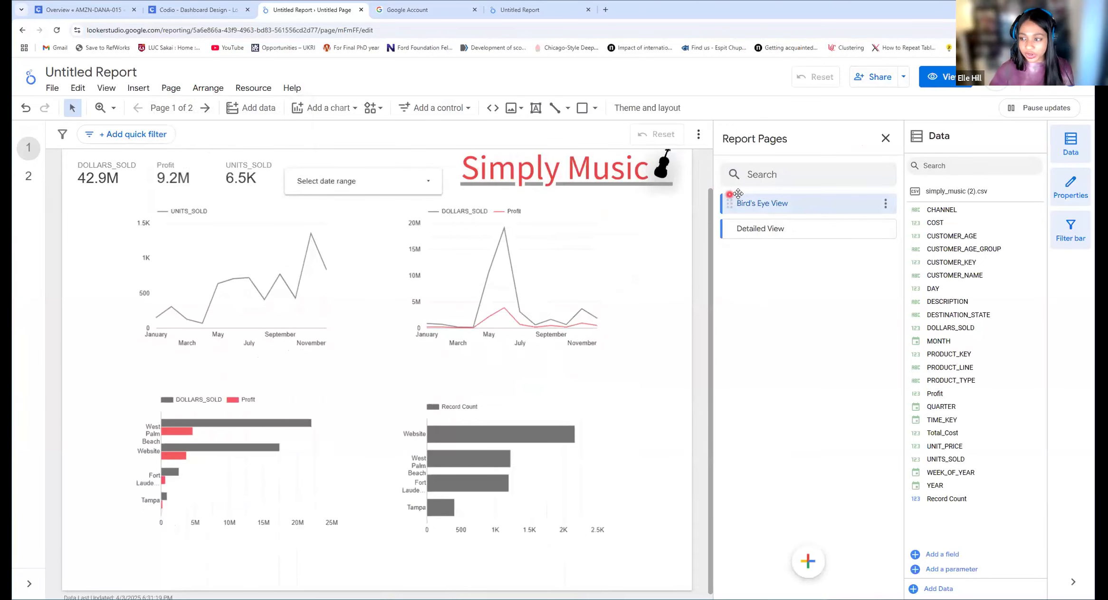
mouse_move(730, 229)
left_mouse_down()
mouse_move(728, 193)
mouse_move(729, 226)
left_mouse_up()
left_click(342, 122)
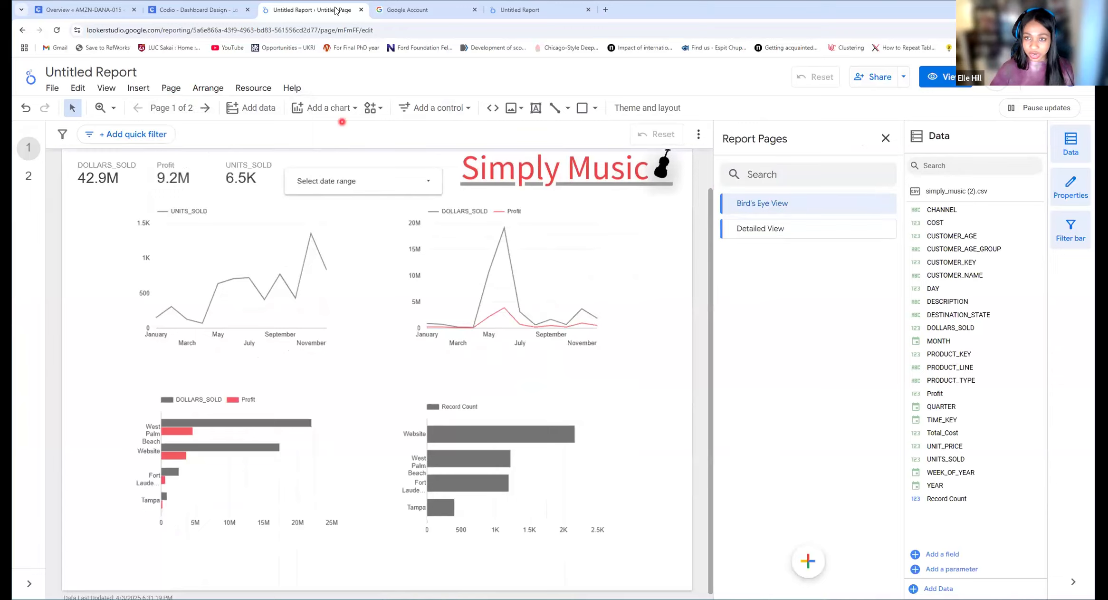
- Switch to the Codio guide, review the Themes & Dates section through its finished dashboard example, and advance to Exercise 4
left_click(195, 10)
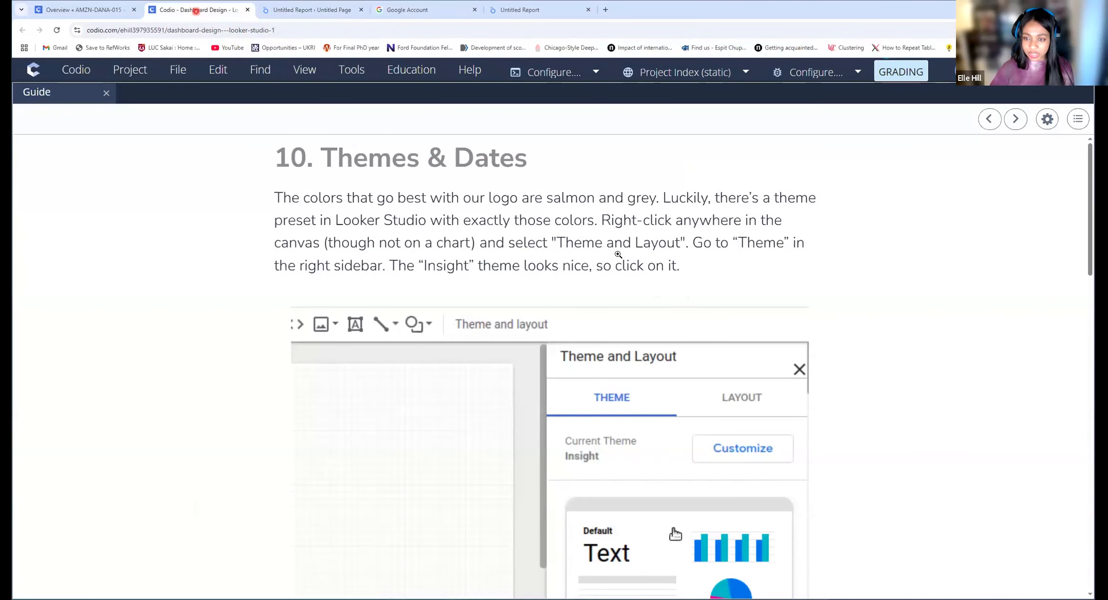
left_click(398, 169)
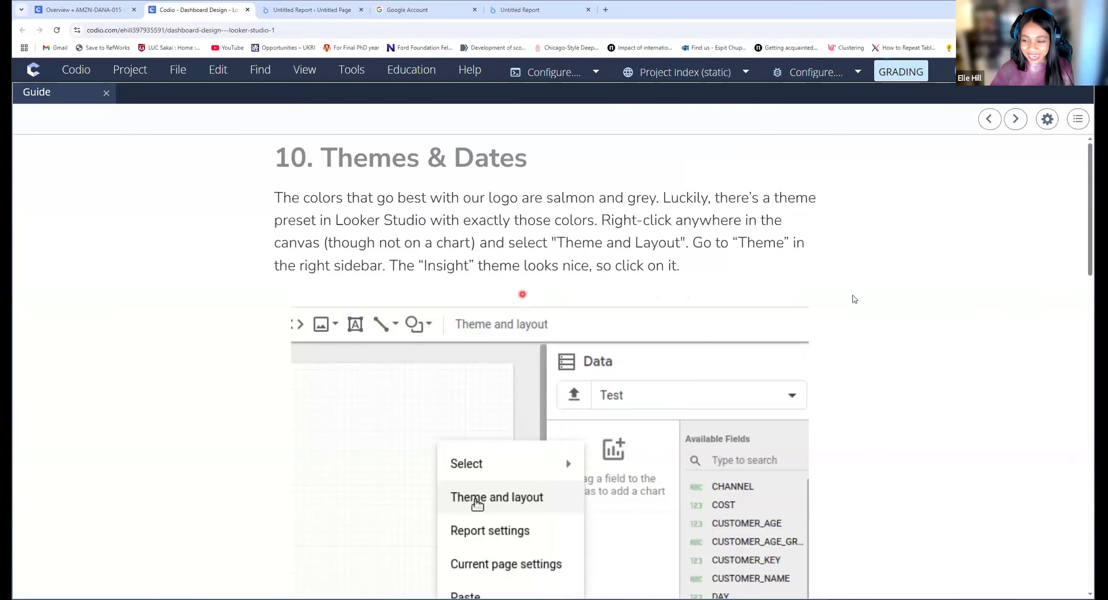
scroll(854, 298, "down", 3)
scroll(850, 297, "down", 6)
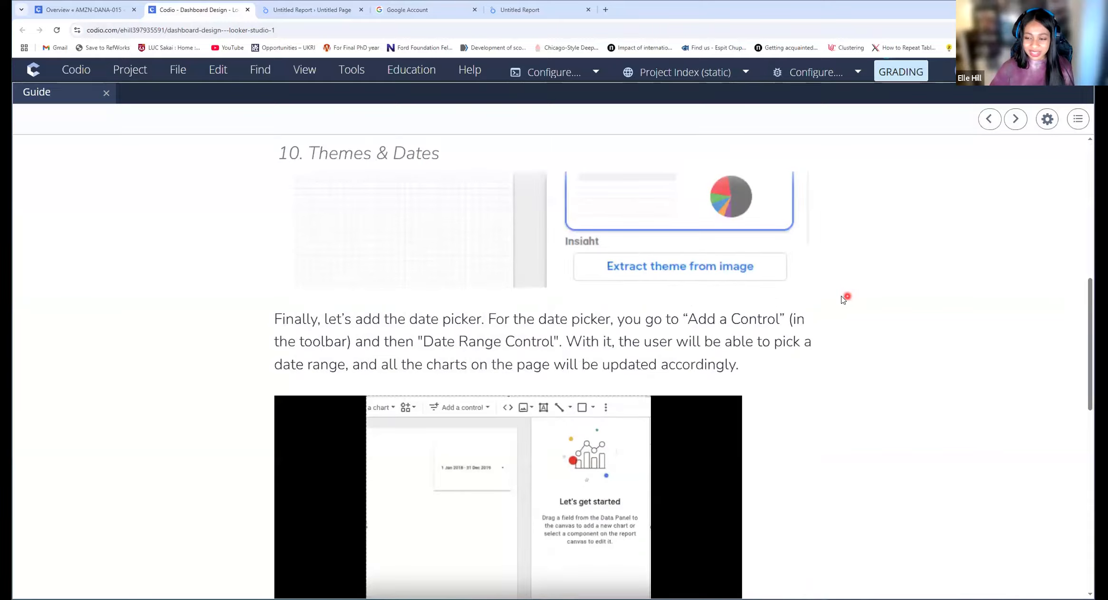
scroll(839, 294, "down", 4)
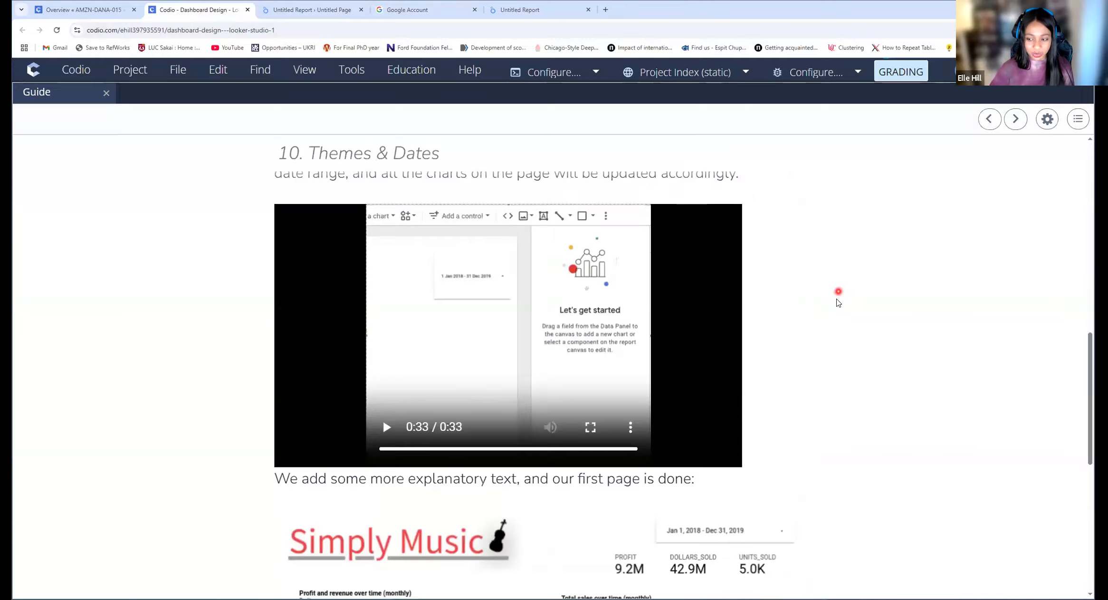
scroll(851, 328, "down", 4)
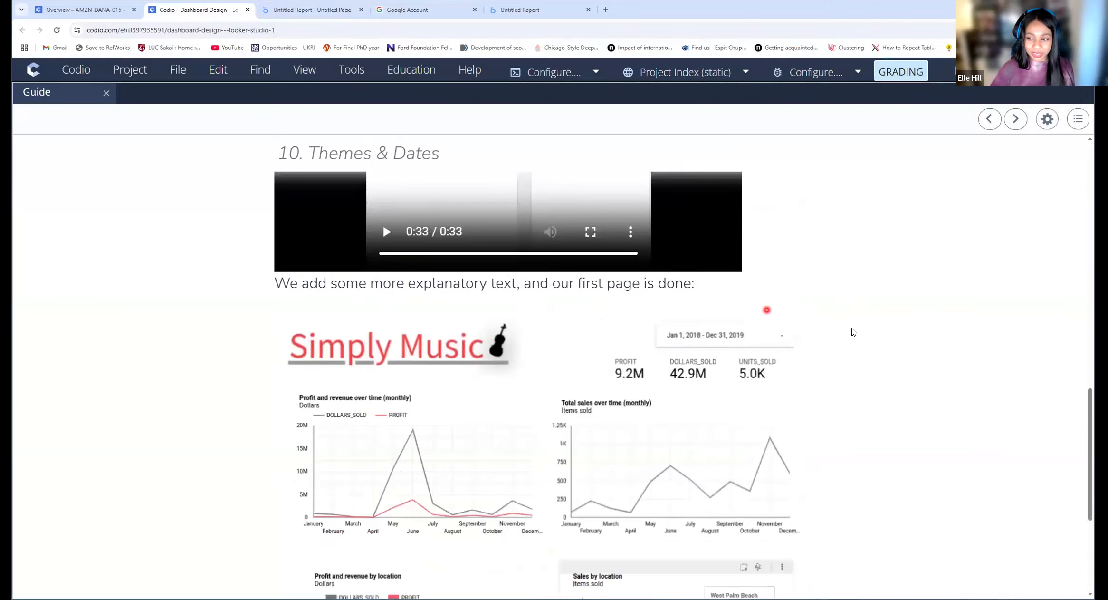
scroll(850, 328, "down", 3)
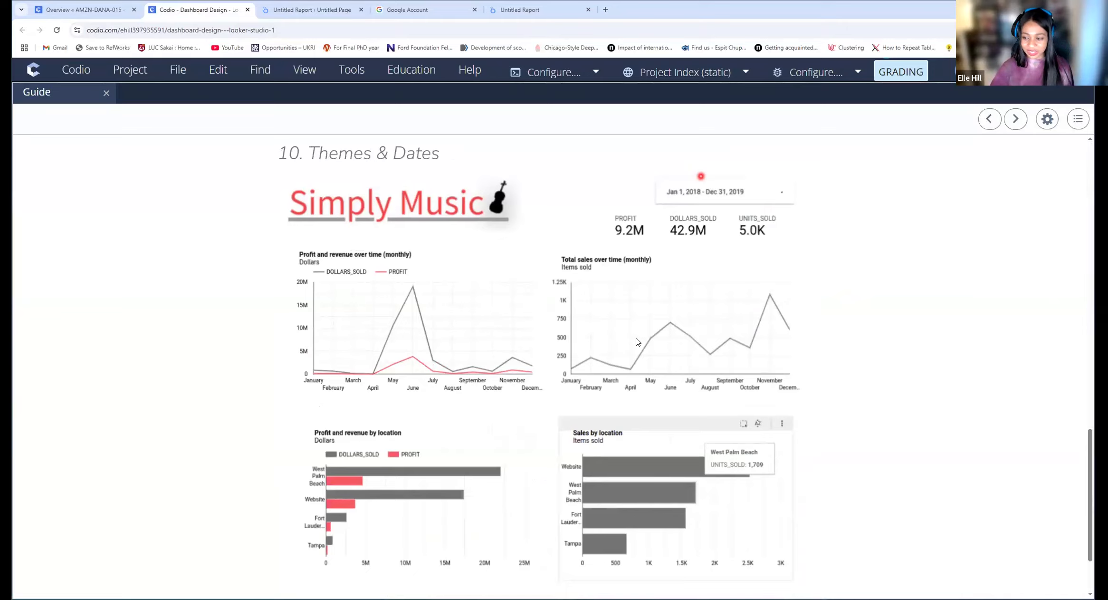
scroll(638, 341, "down", 2)
left_click(544, 564)
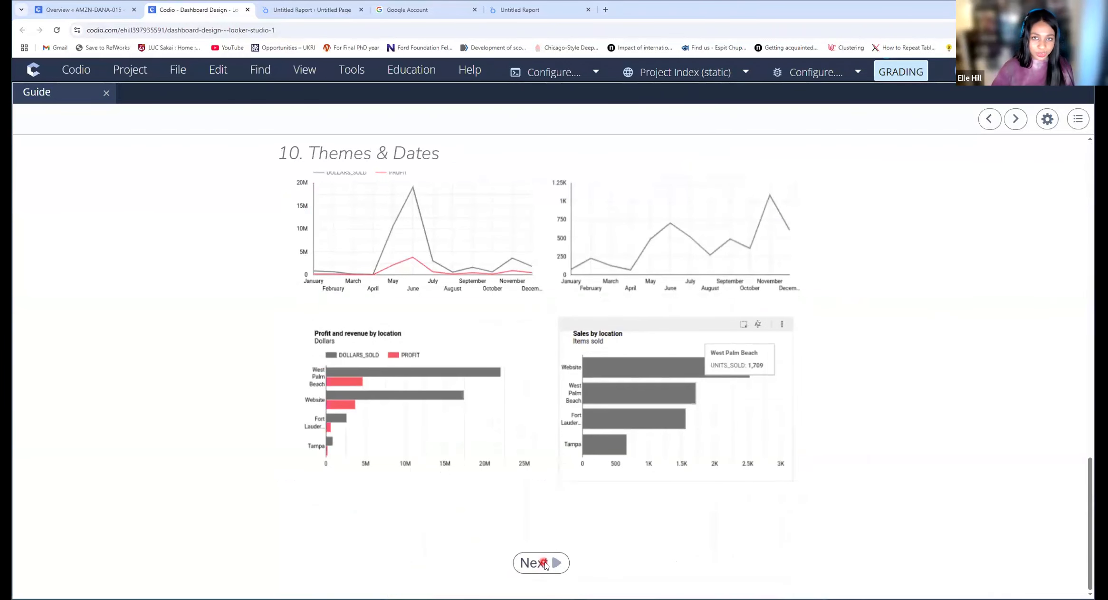
left_click(890, 443)
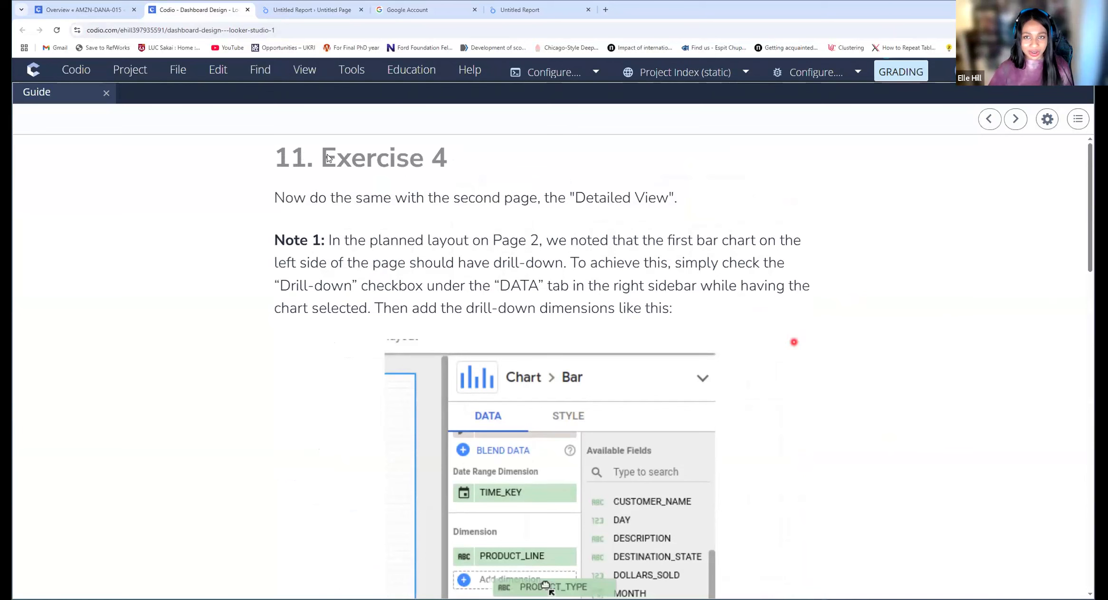
- Switch back to Looker Studio and open the Detailed View page of the report
left_click(312, 10)
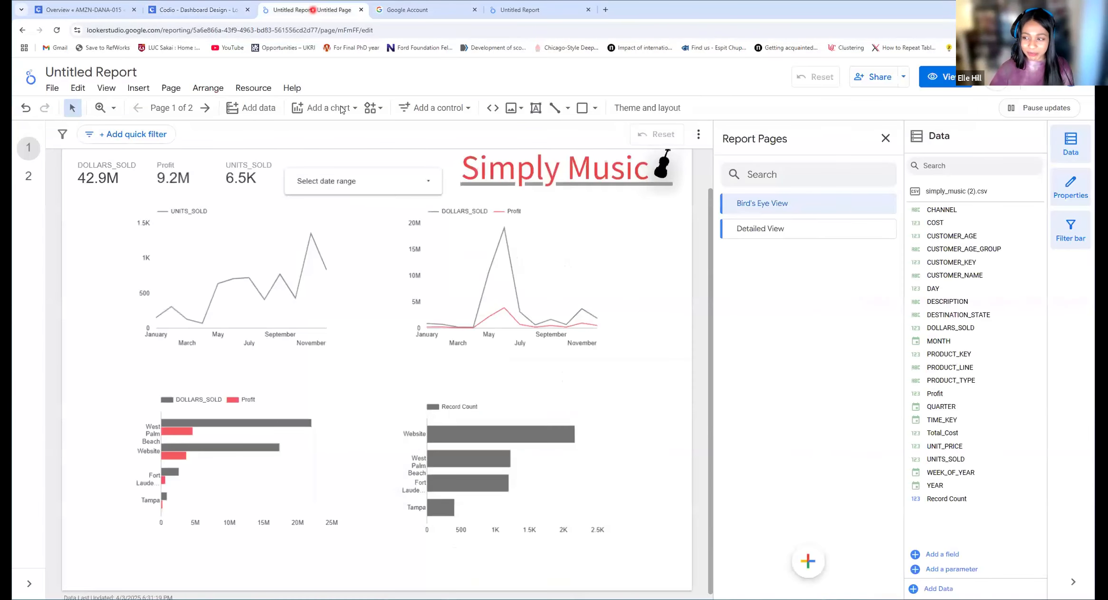
left_click(766, 229)
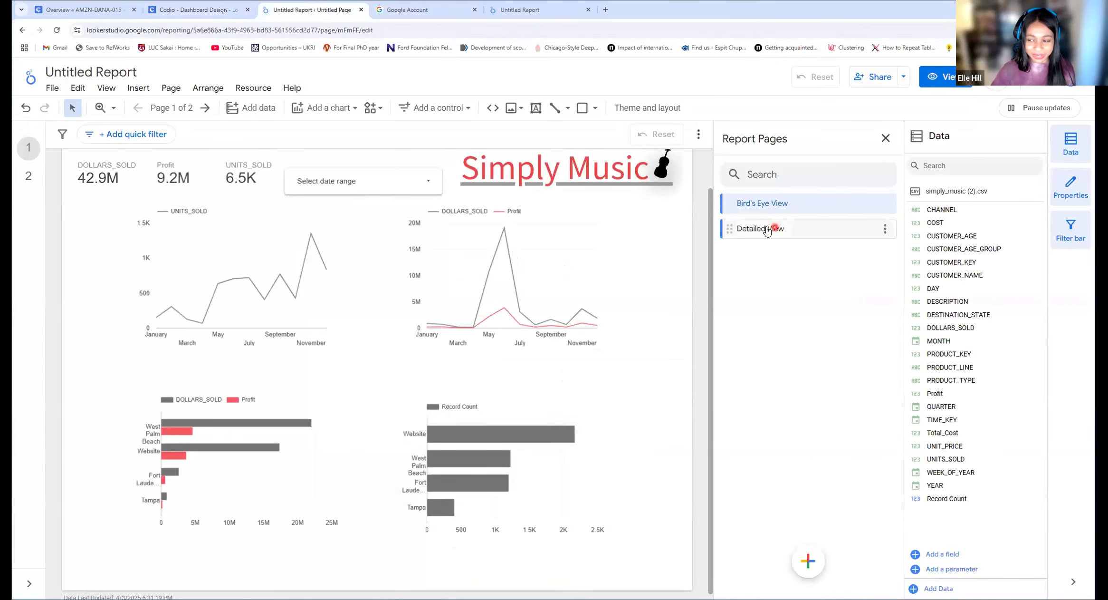
left_click(327, 159)
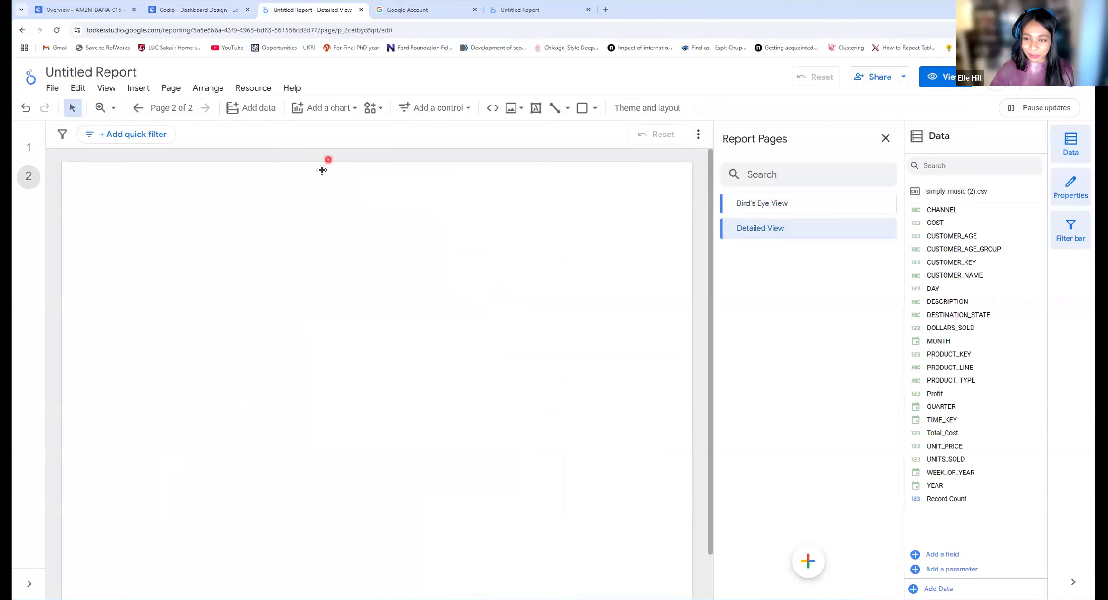
left_click(418, 121)
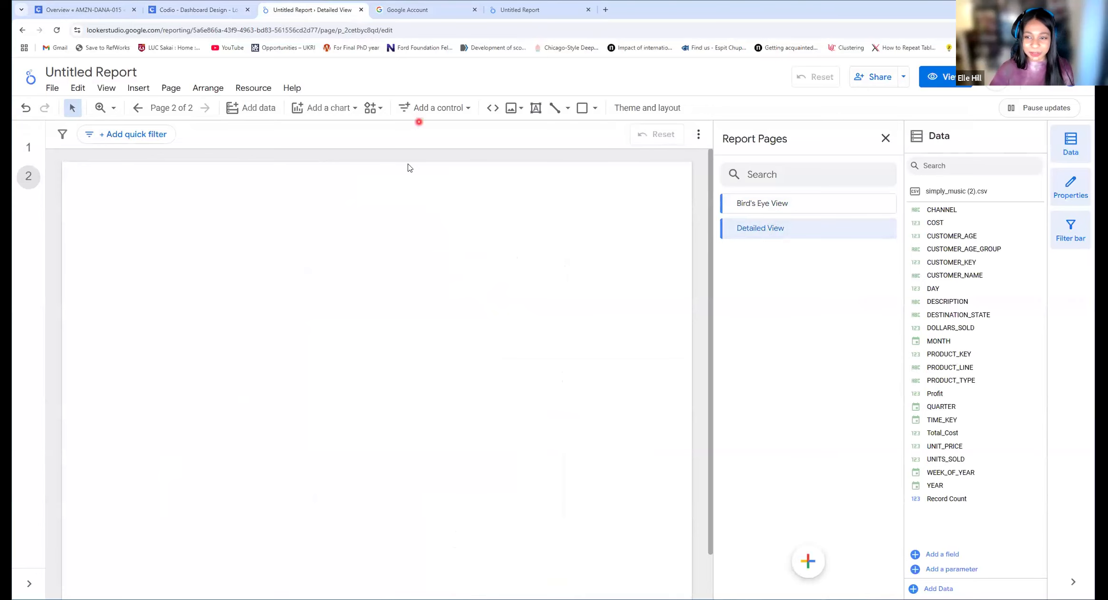
left_click(351, 186)
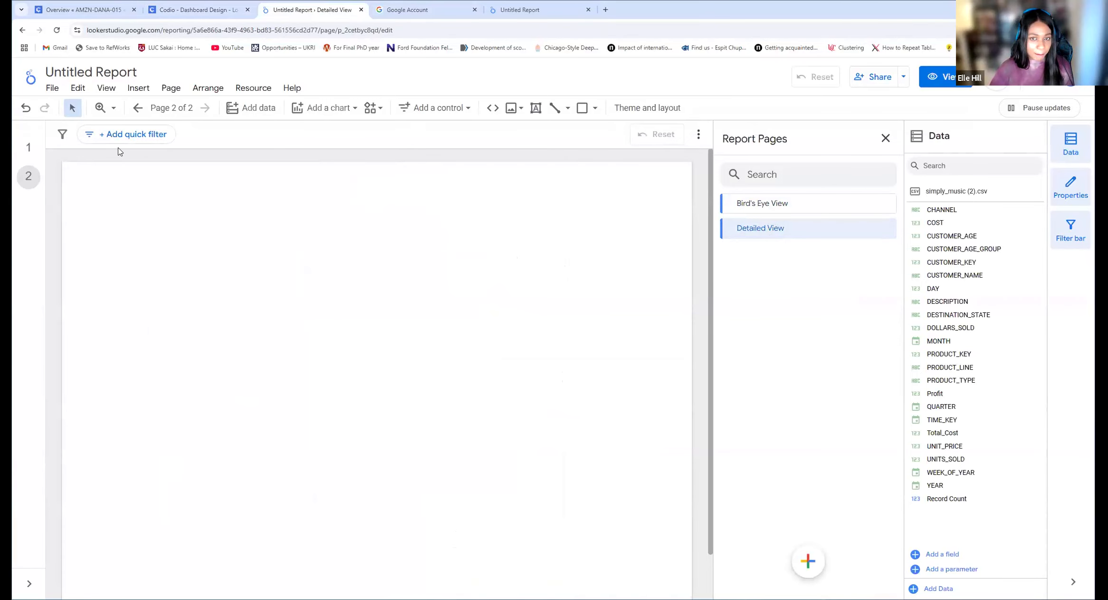
- Return to the Bird's Eye View page and examine the date range control's default date range filter, cancelling without a change
left_click(30, 141)
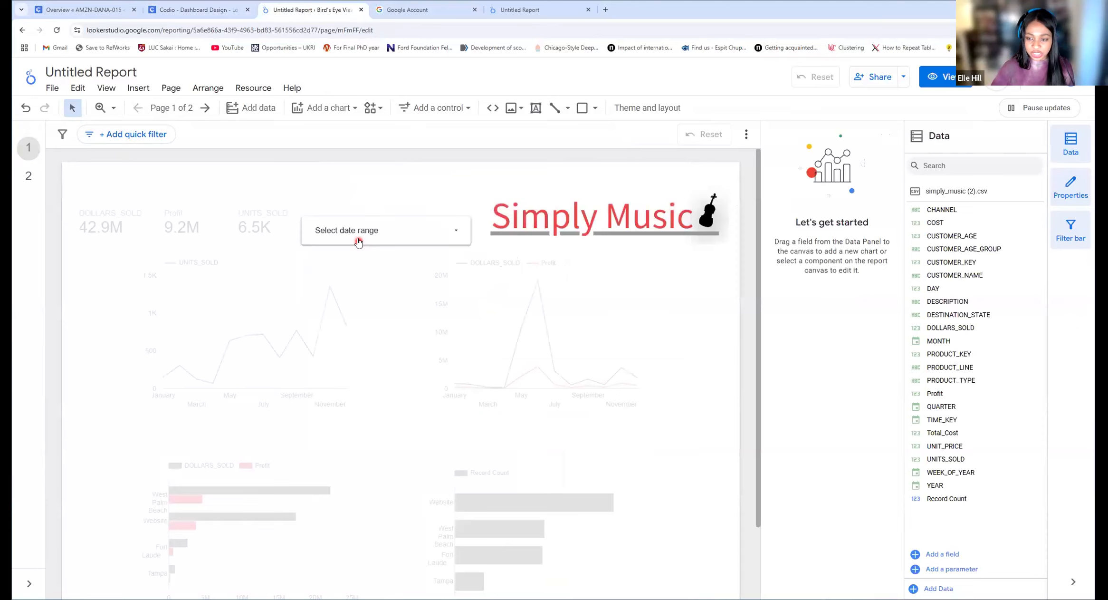
left_click(379, 231)
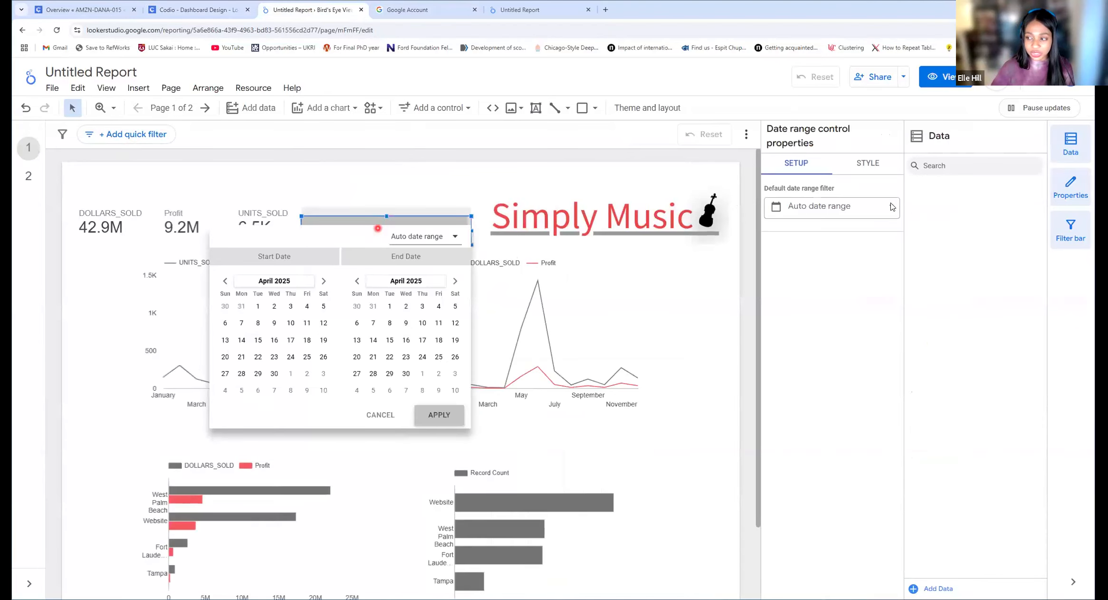
left_click(891, 206)
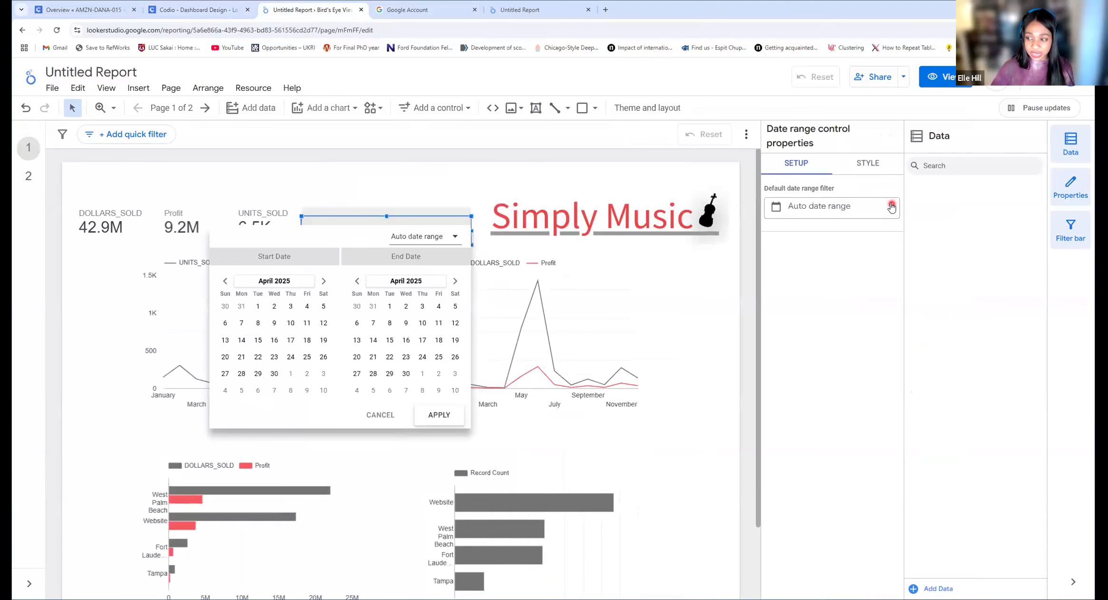
left_click(888, 216)
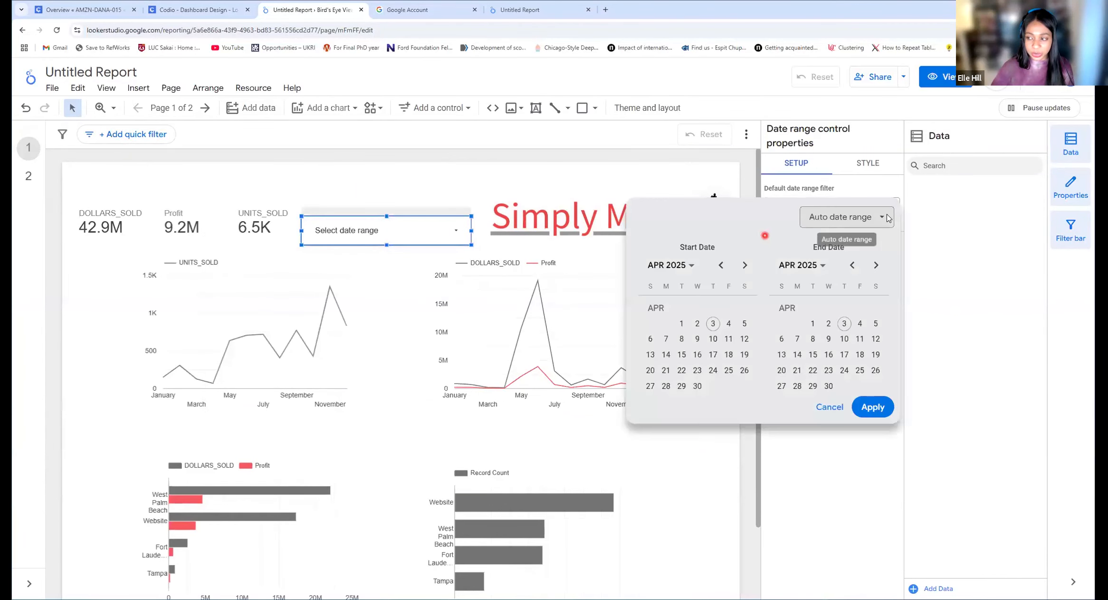
left_click(890, 224)
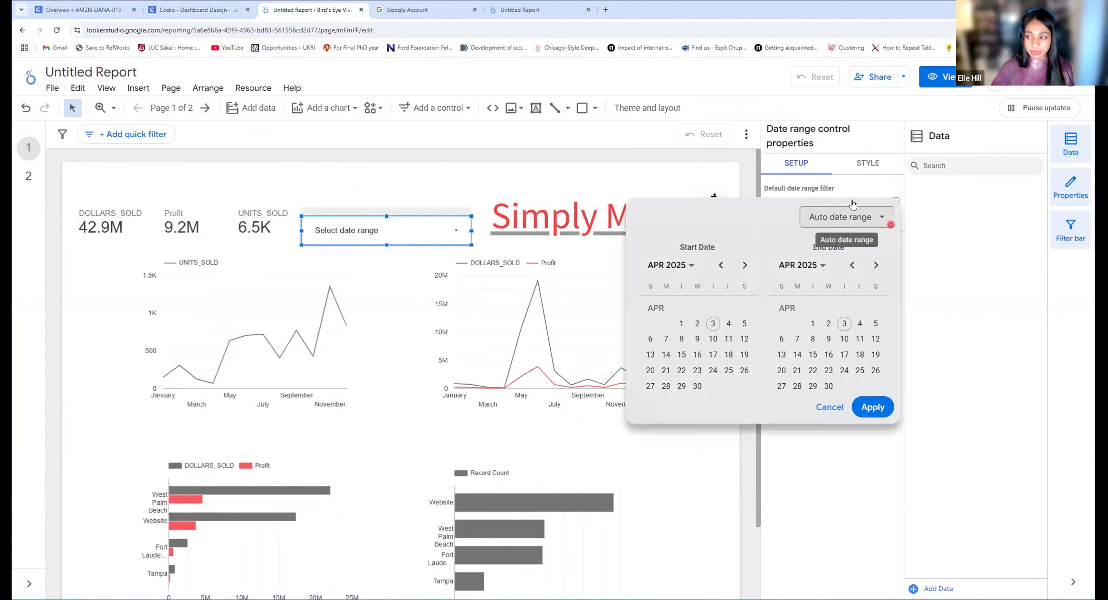
left_click(837, 208)
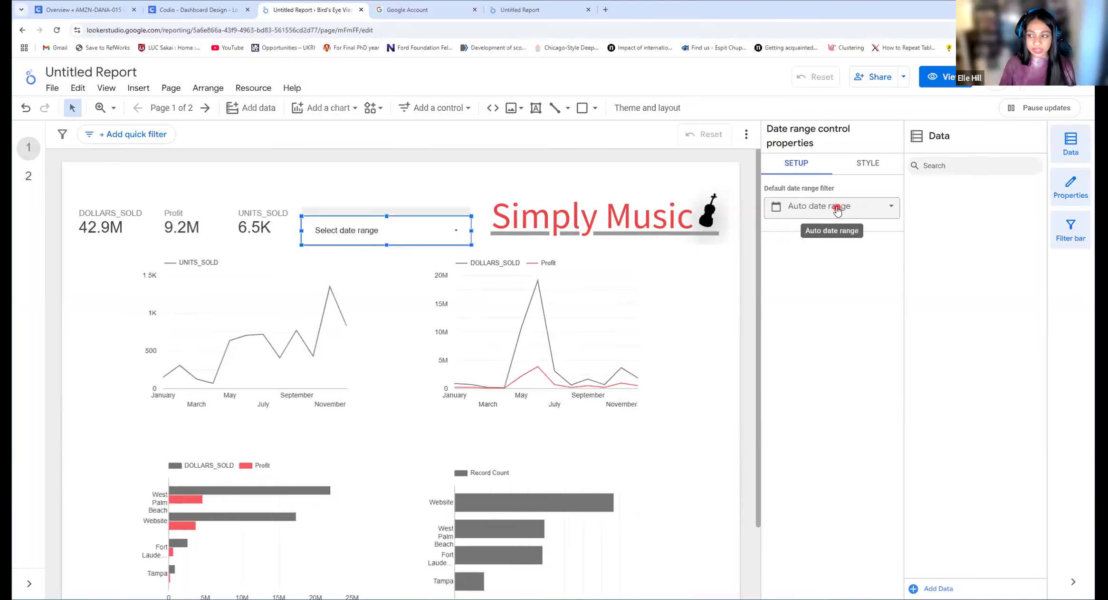
left_click(891, 210)
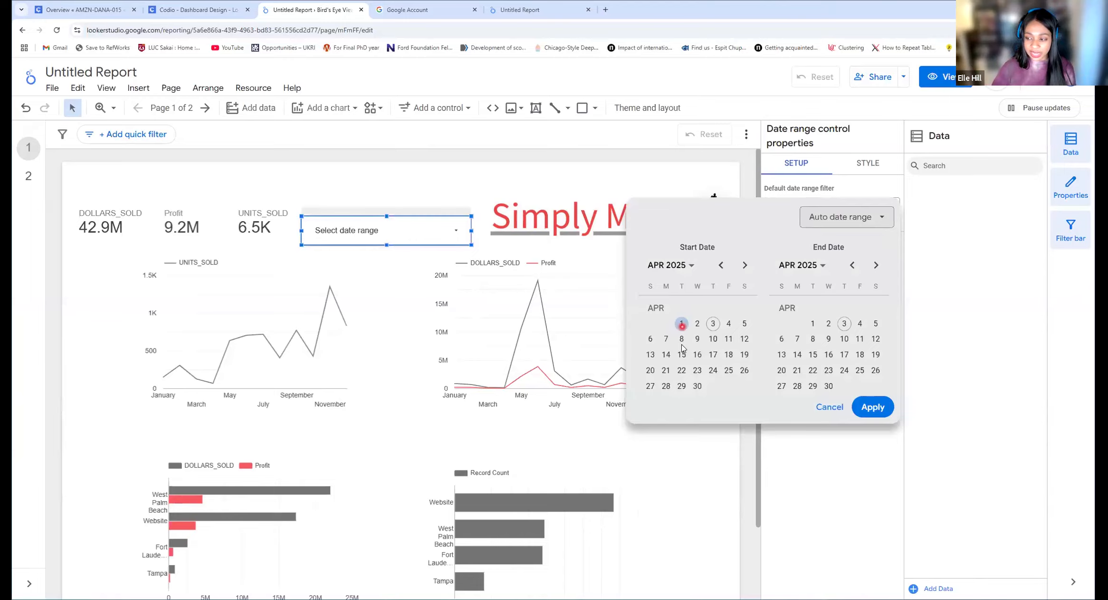
left_click(830, 407)
left_click(871, 157)
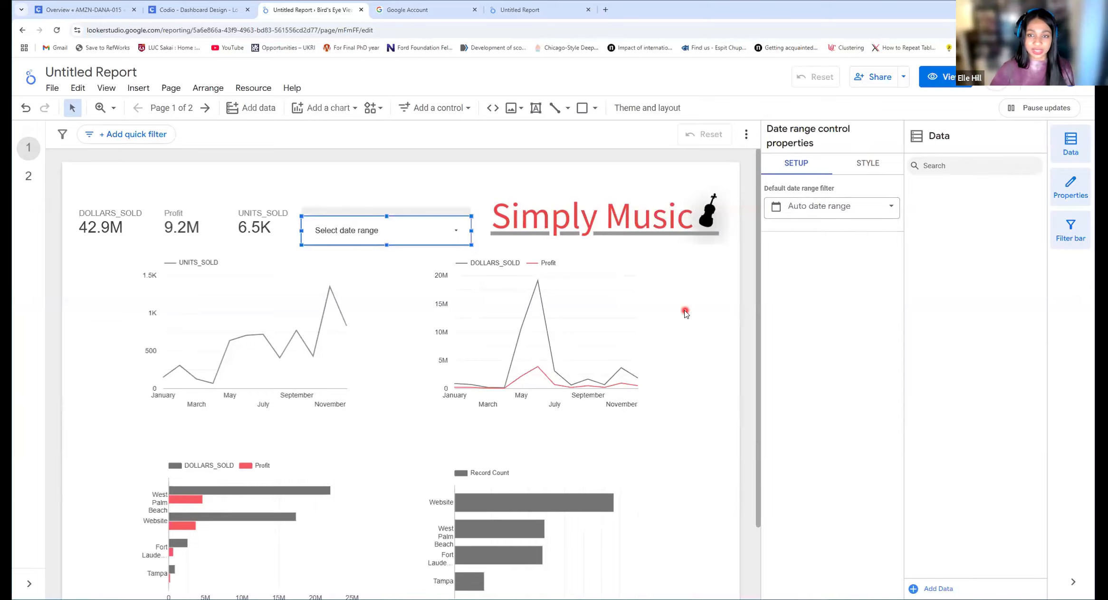
- Open the page management list, examine the actions available for the Bird's Eye View page, and close them without choosing any
left_click(161, 125)
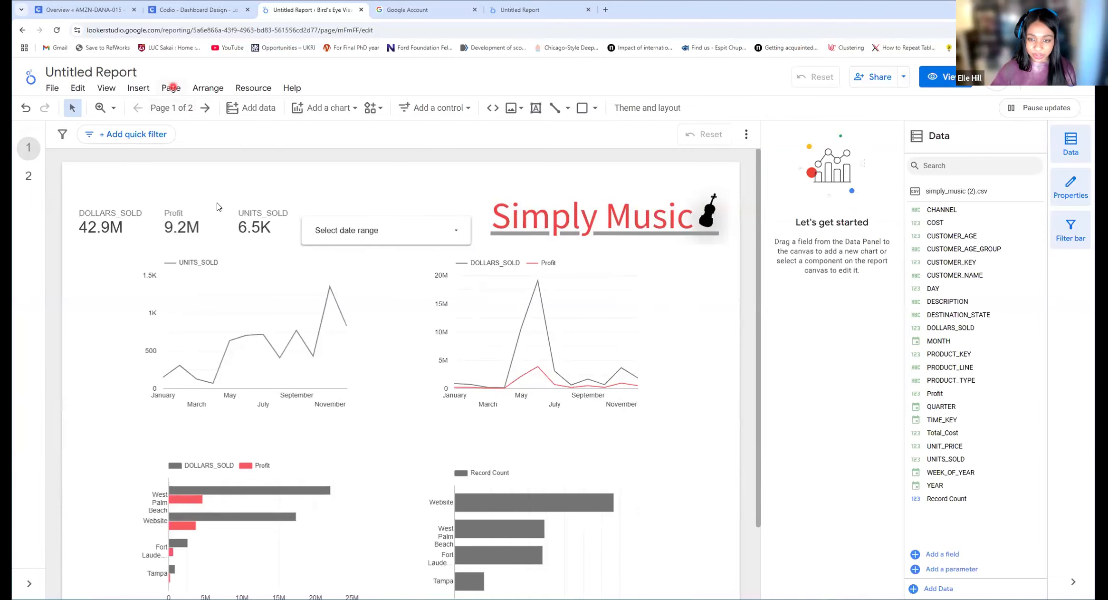
left_click(171, 88)
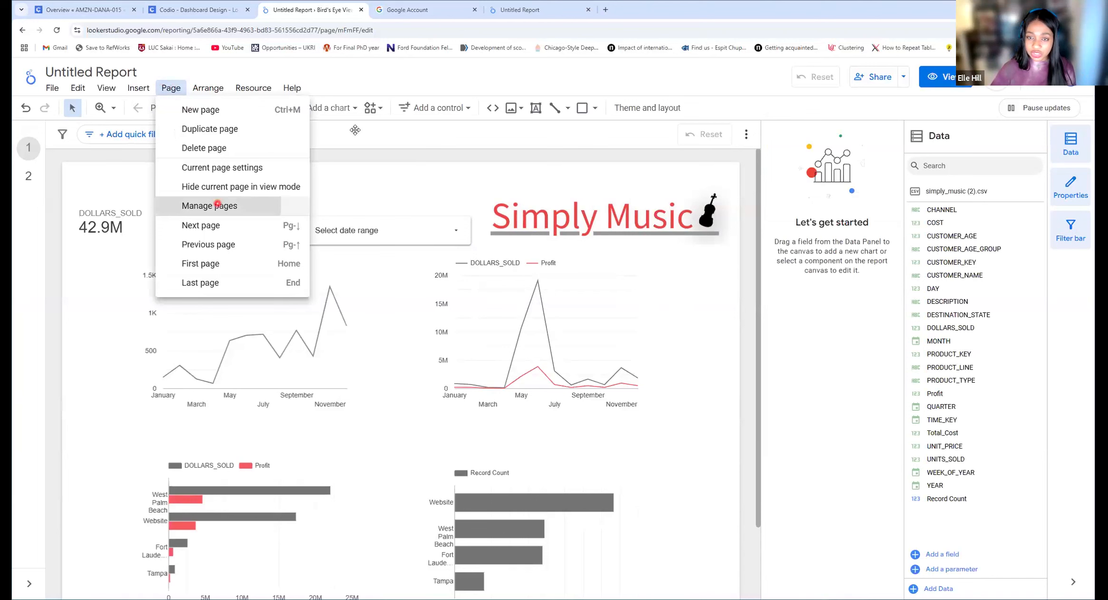
left_click(217, 205)
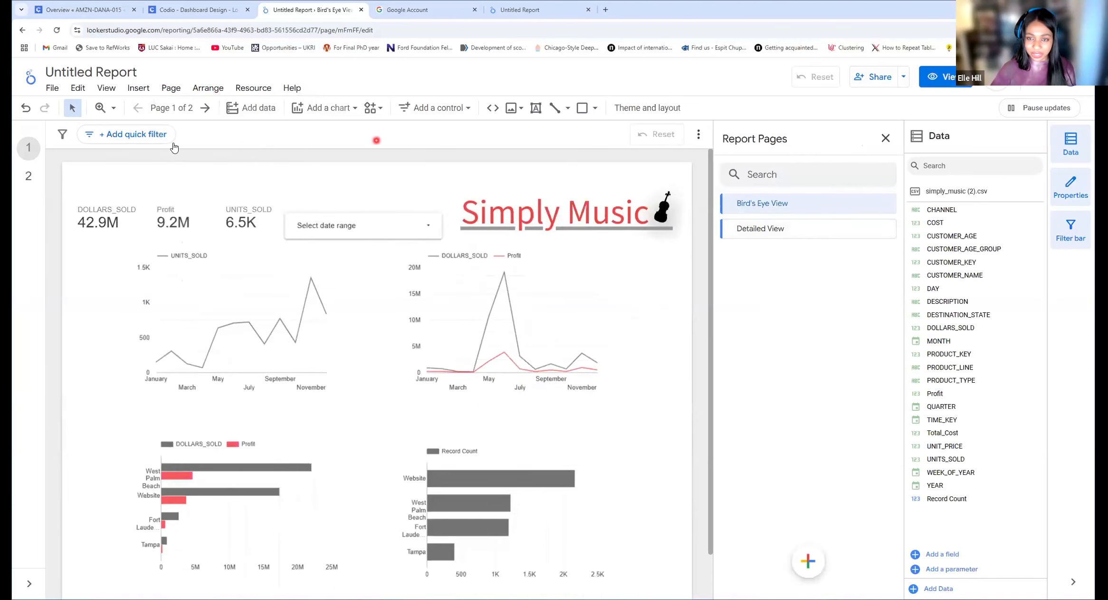
left_click(178, 89)
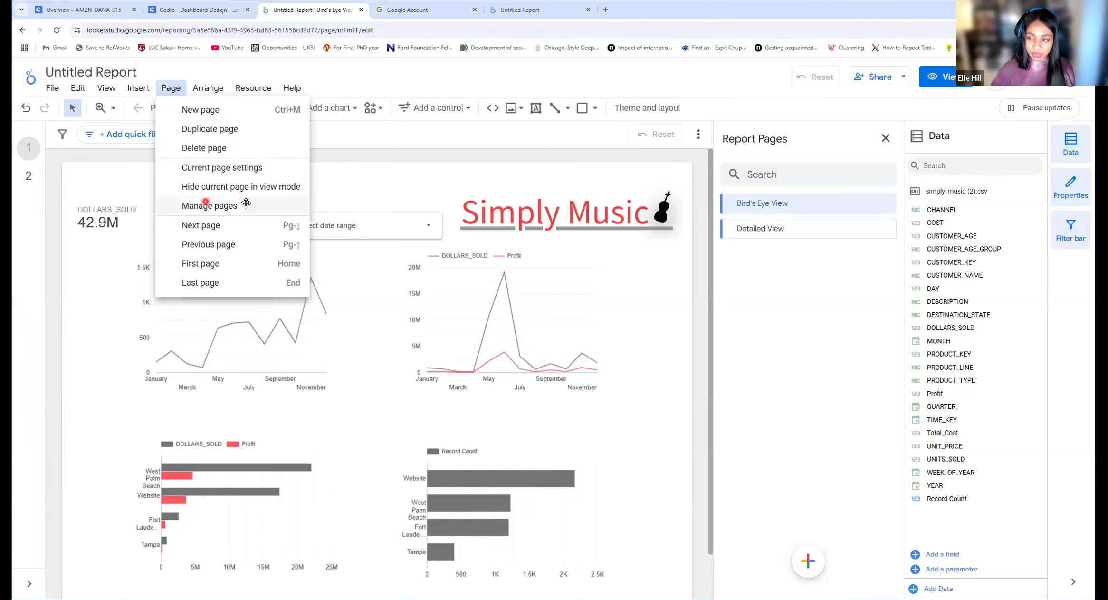
left_click(827, 144)
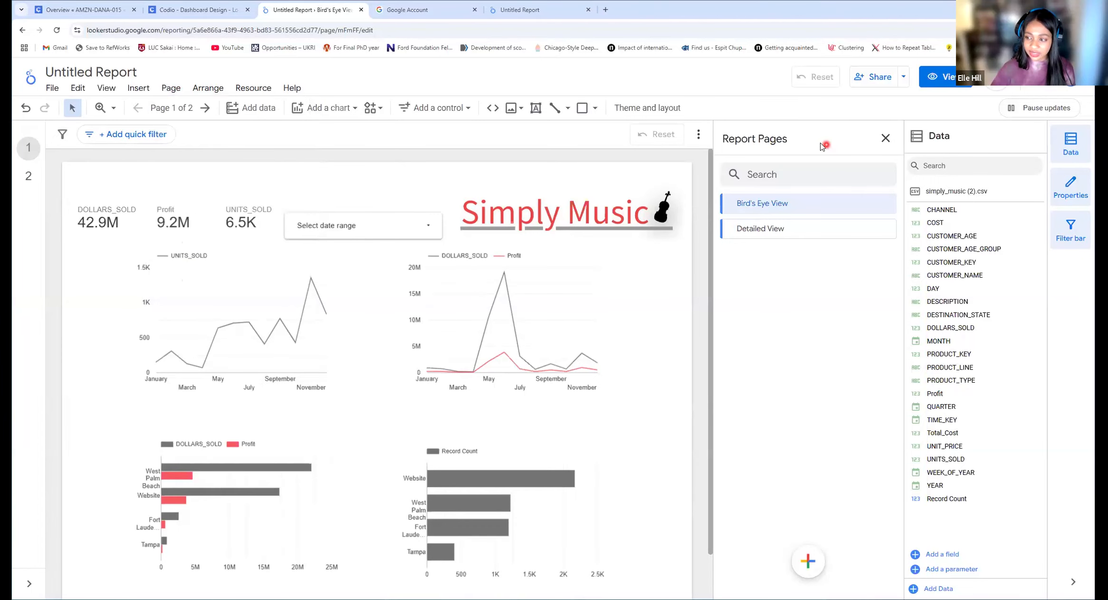
left_click(884, 206)
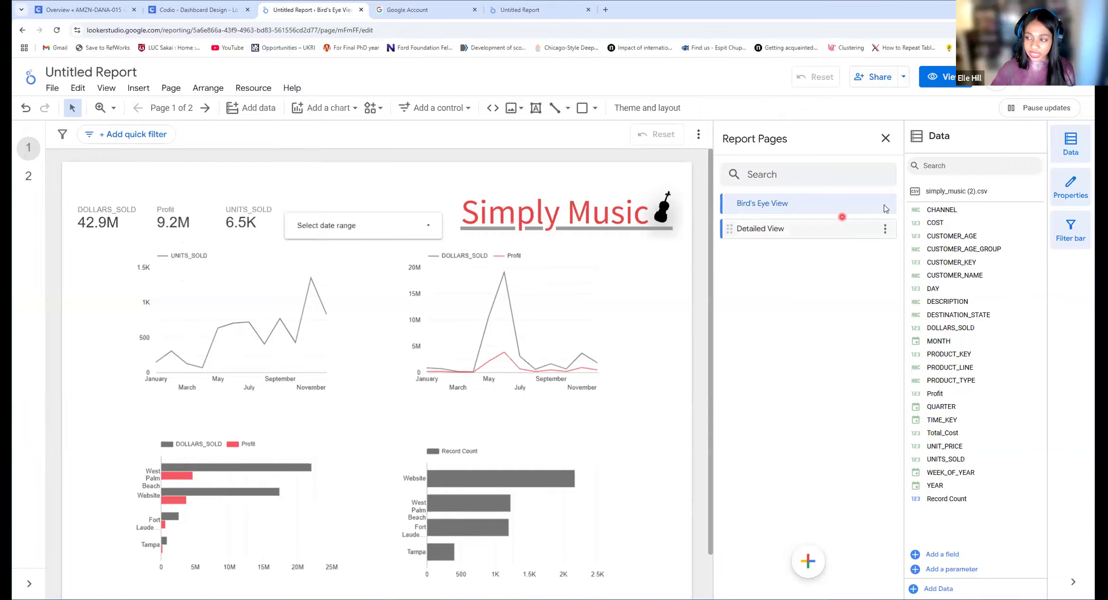
left_click(884, 205)
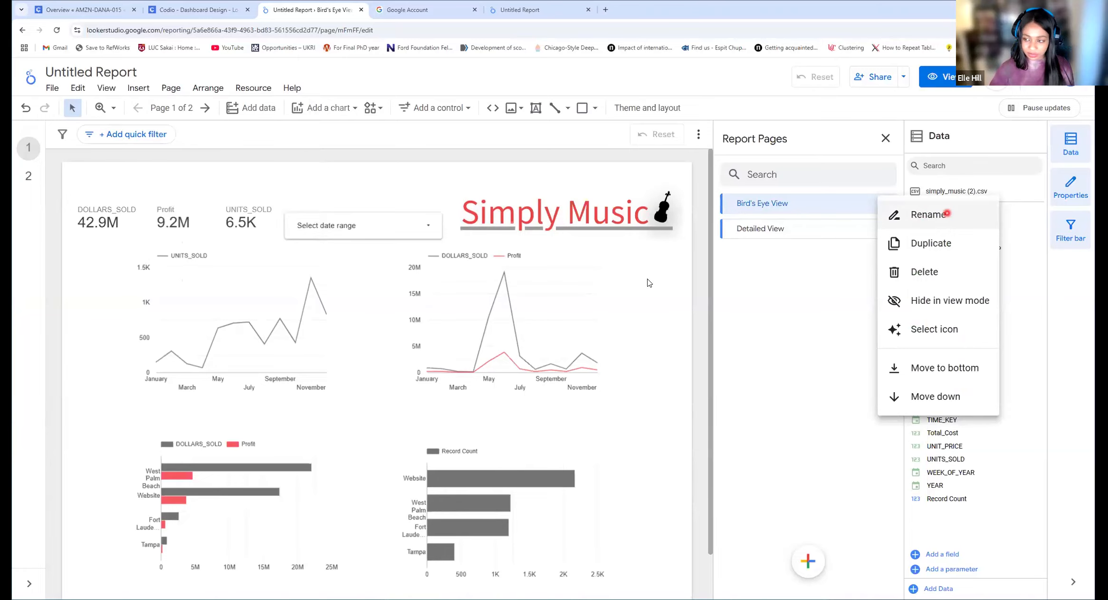
left_click(556, 404)
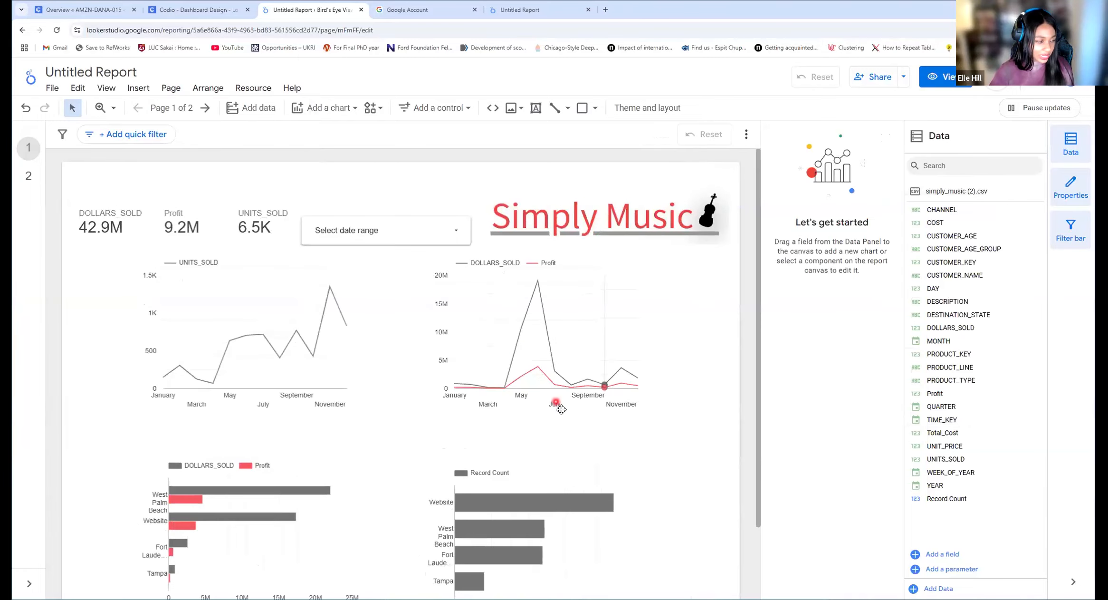
- Check the calendars of the date range control beside the UNITS_SOLD scorecard, then close and deselect it without applying dates
mouse_move(549, 407)
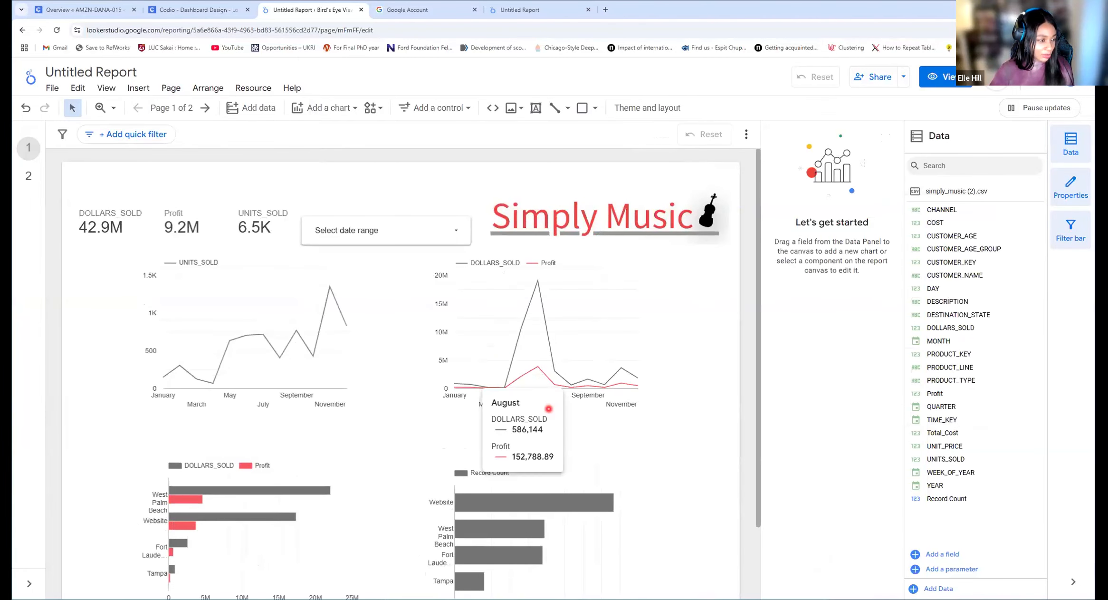
left_click(378, 227)
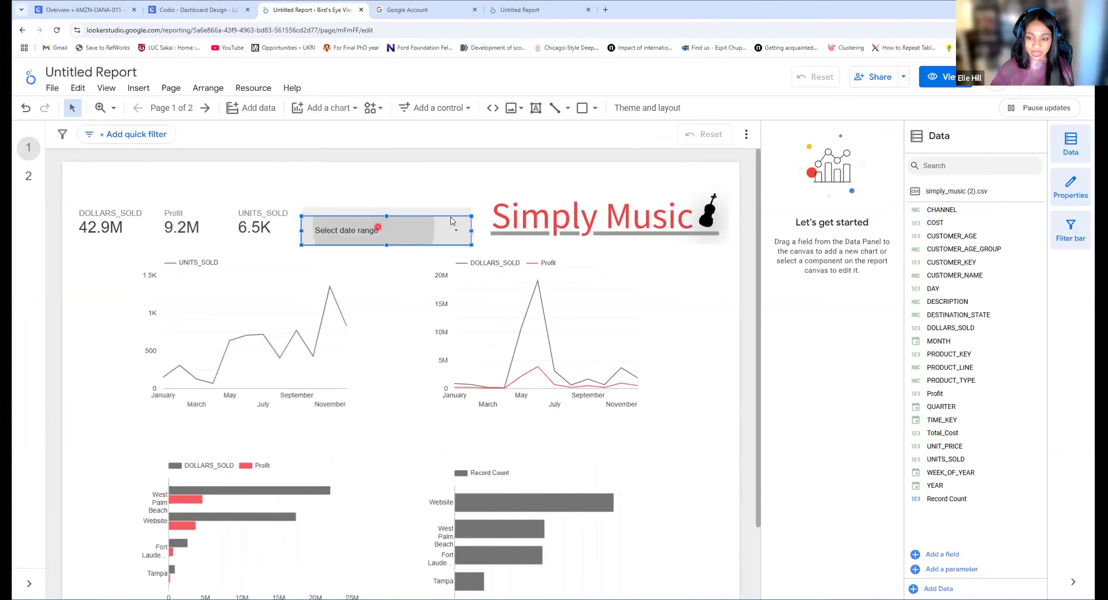
left_click(405, 229)
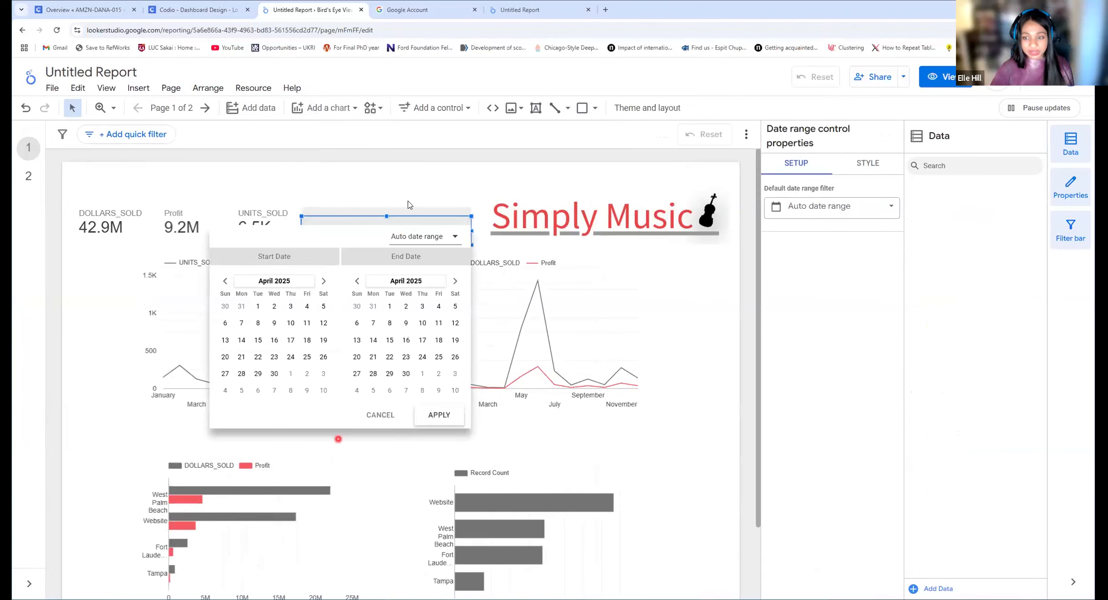
left_click(385, 191)
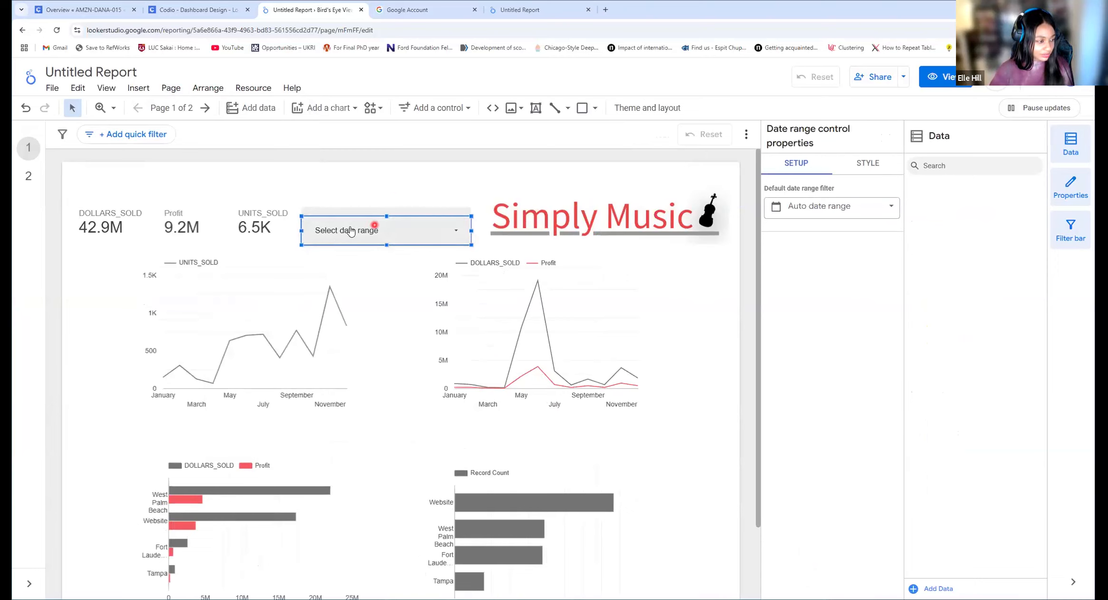
left_click(366, 163)
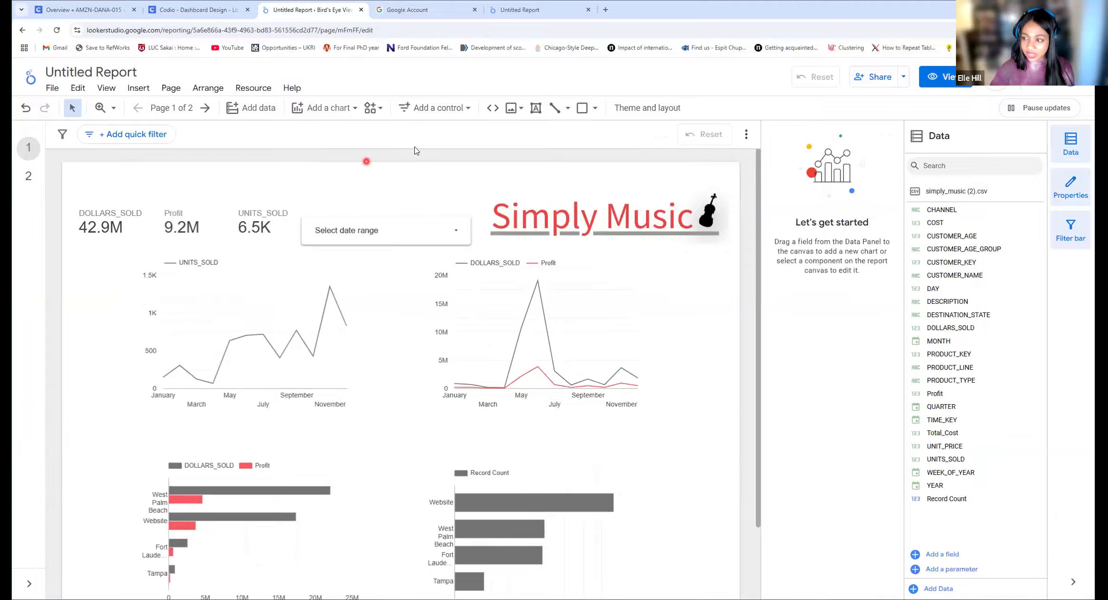
- Check the calendars of the date range control, close them without applying dates, and go to the Detailed View page
left_click(385, 230)
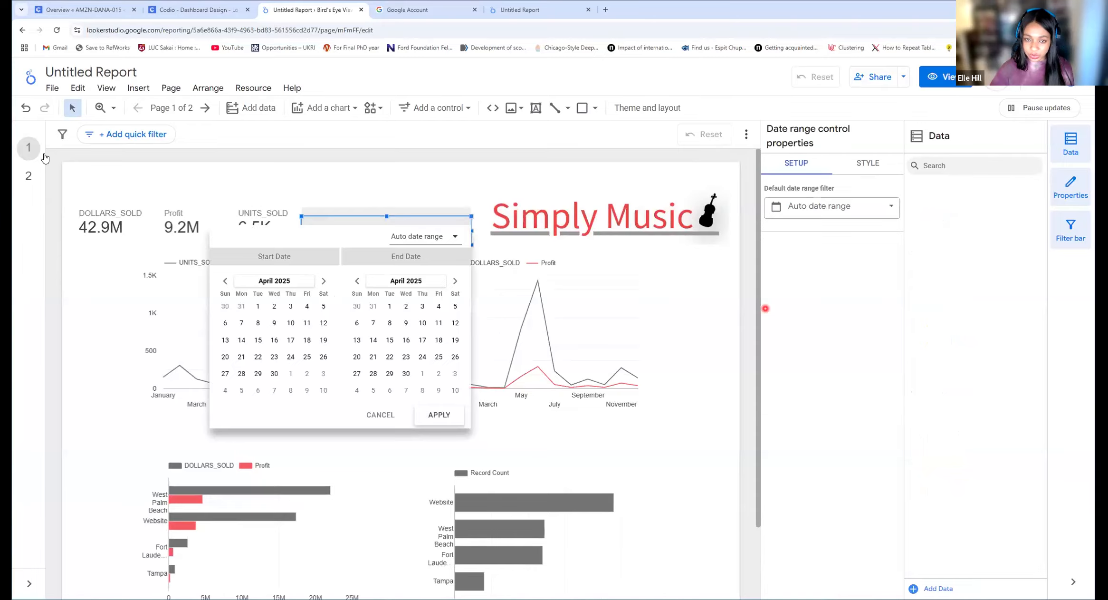
left_click(148, 154)
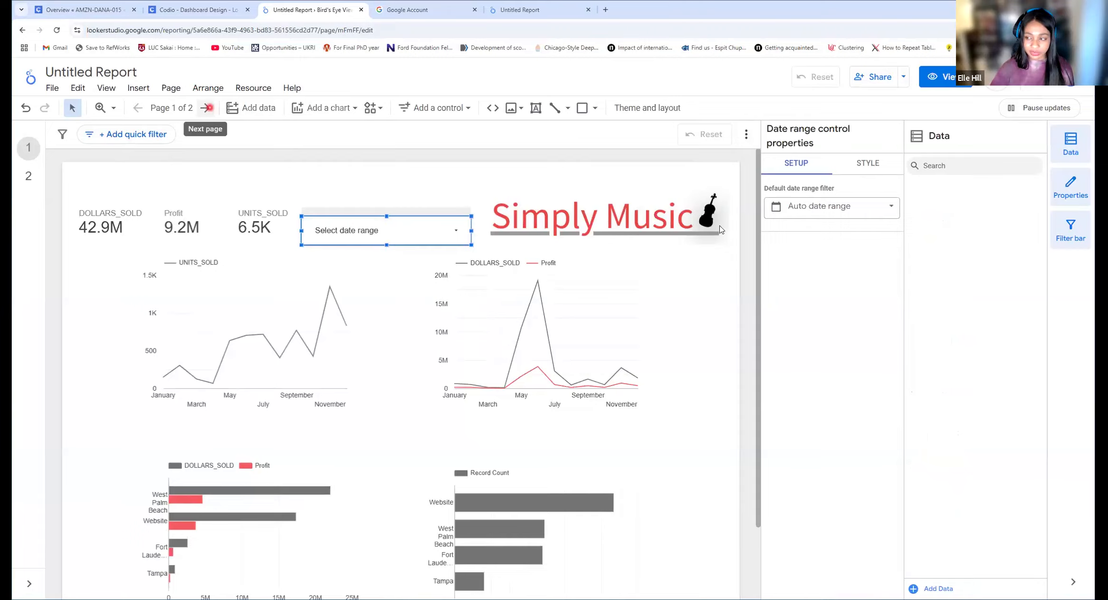
left_click(206, 108)
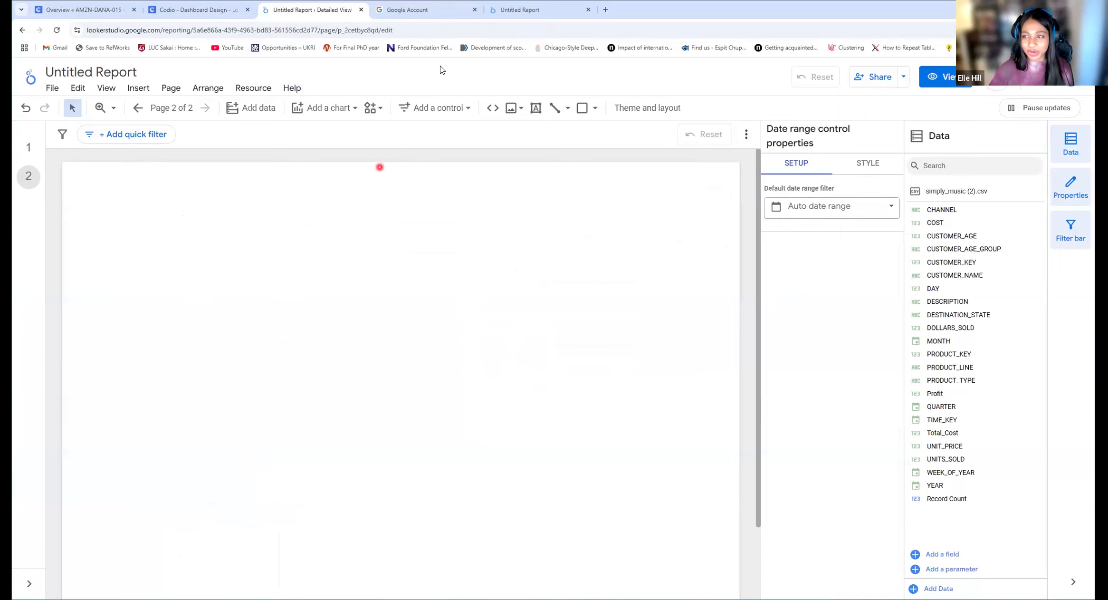
- Switch to the Codio guide, read Exercise 4, and examine the planned layout of the Detailed View page
left_click(186, 14)
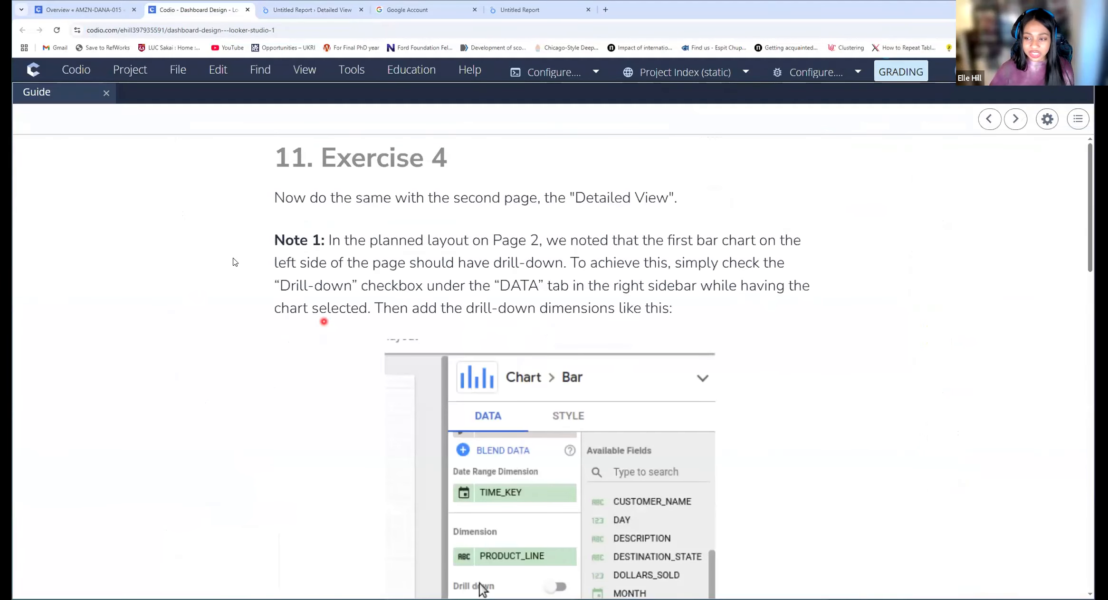
scroll(245, 285, "down", 5)
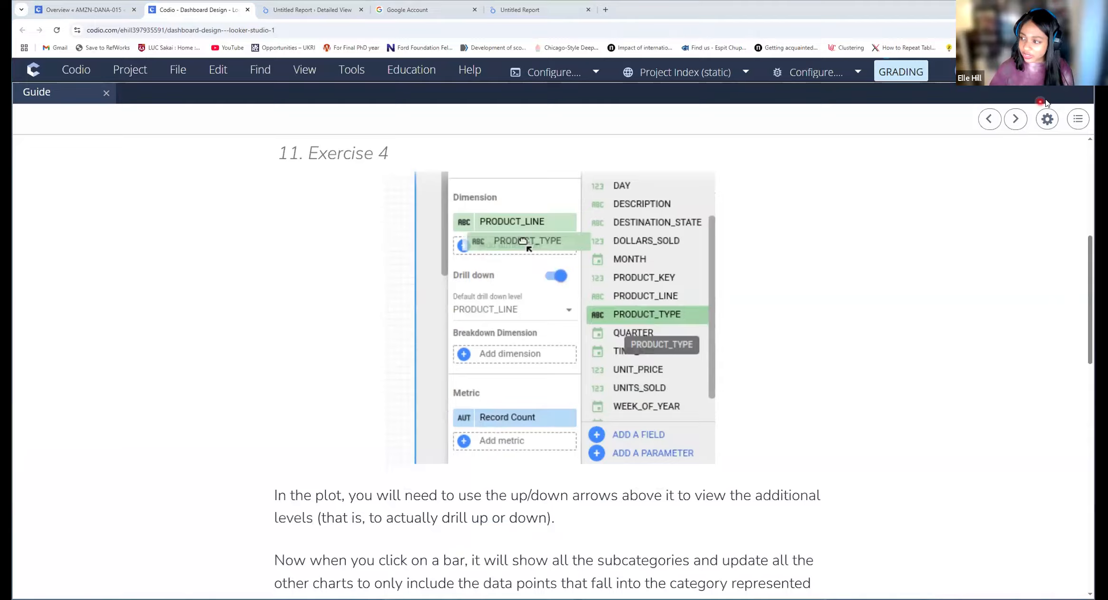
left_click(1001, 123)
left_click(1000, 123)
left_click(1000, 122)
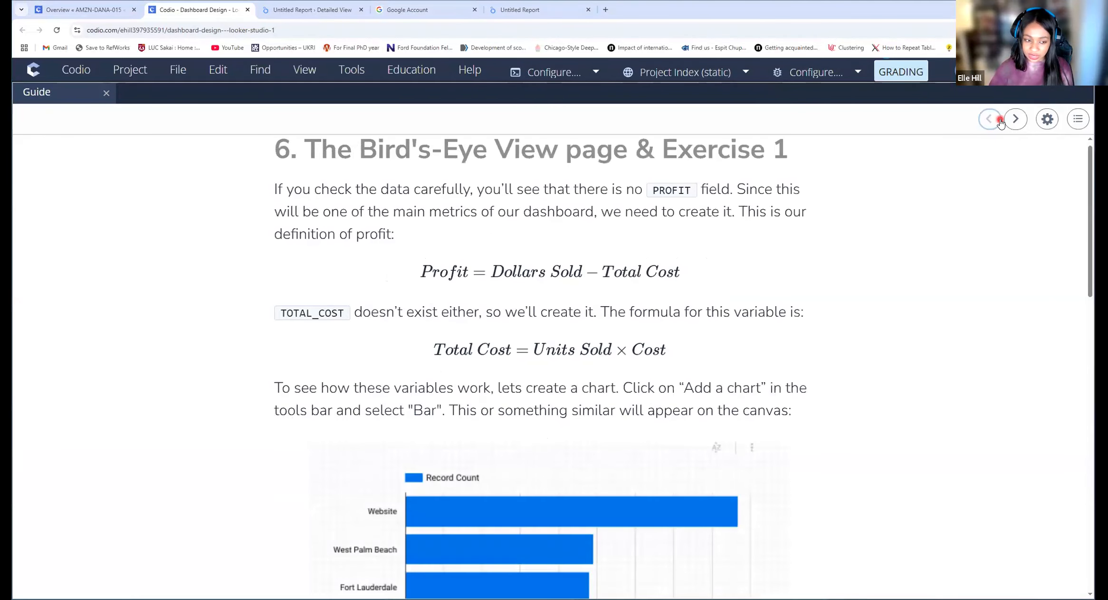
left_click(1001, 122)
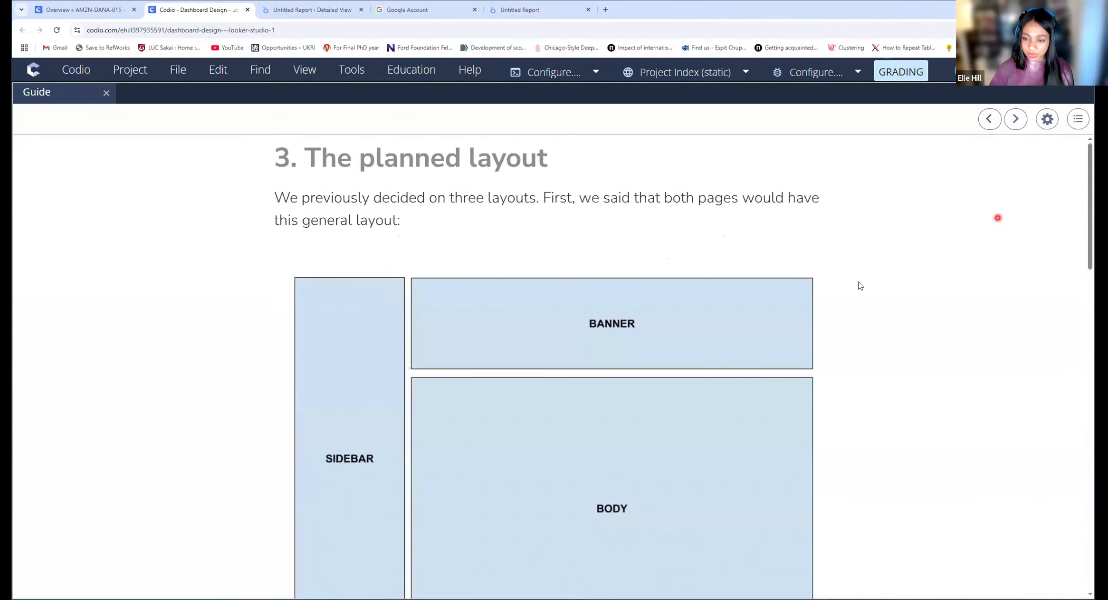
scroll(696, 347, "down", 10)
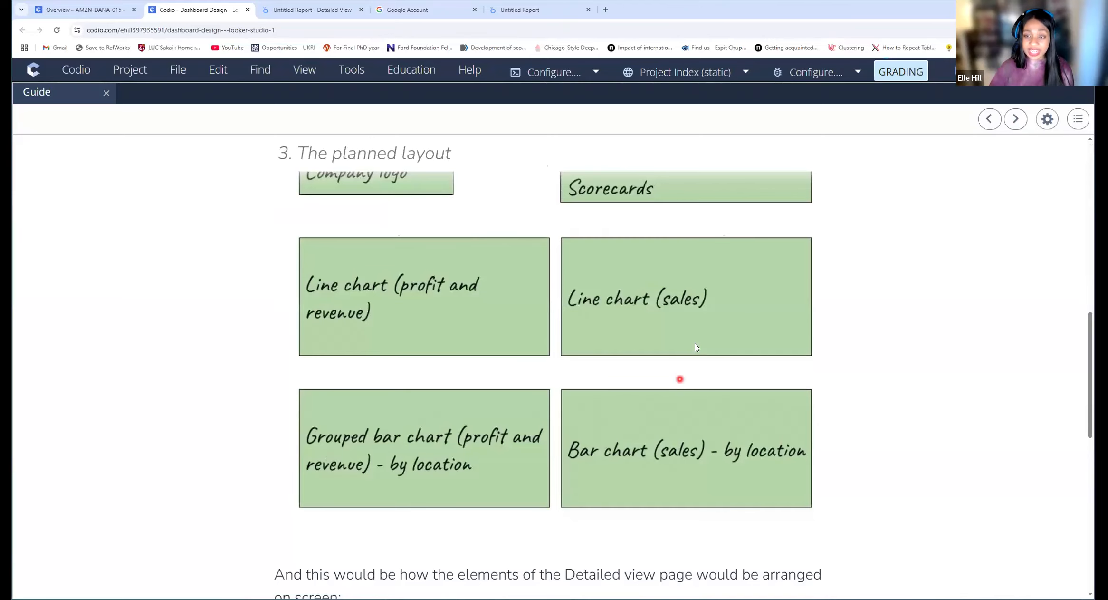
scroll(696, 347, "down", 6)
scroll(846, 317, "down", 3)
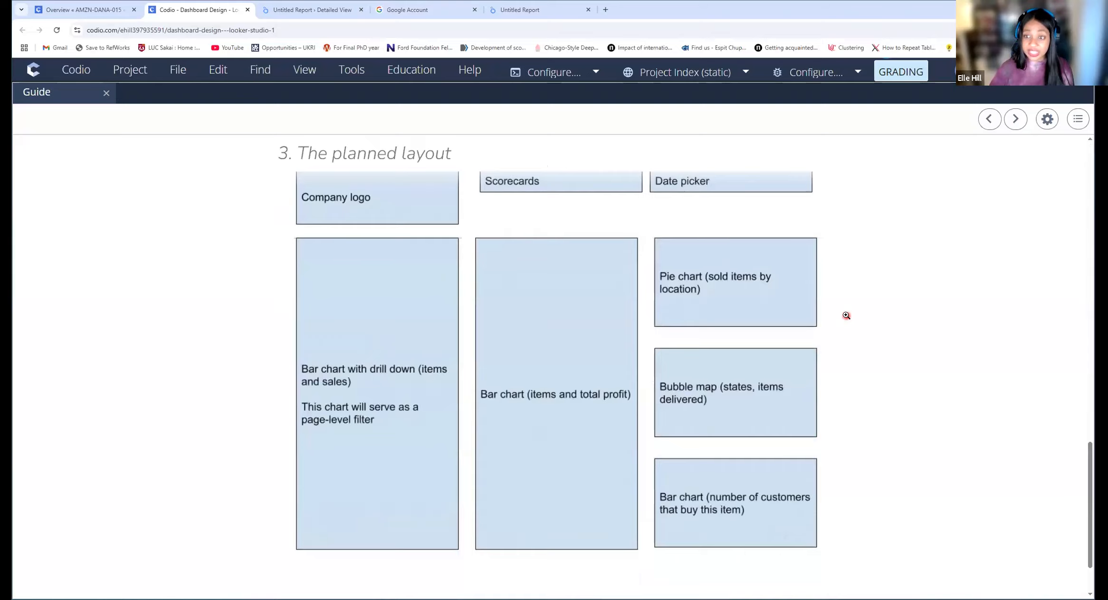
scroll(783, 358, "up", 1)
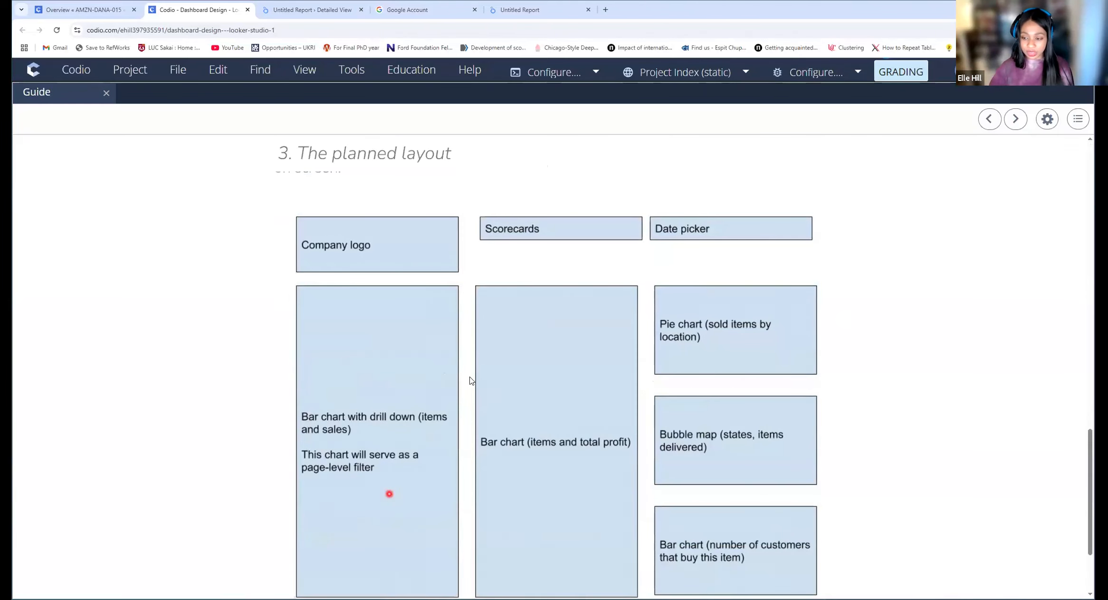
scroll(624, 367, "down", 1)
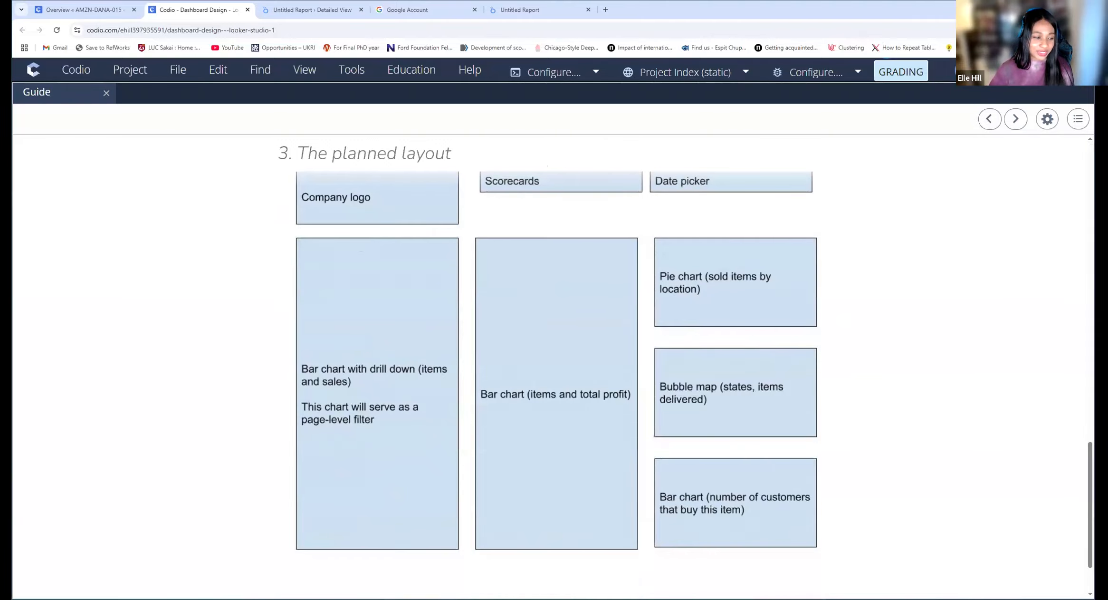
- Return to Exercise 4 in the guide and examine its drill-down and bubble map notes
left_click(1016, 119)
left_click(1020, 120)
left_click(1020, 120)
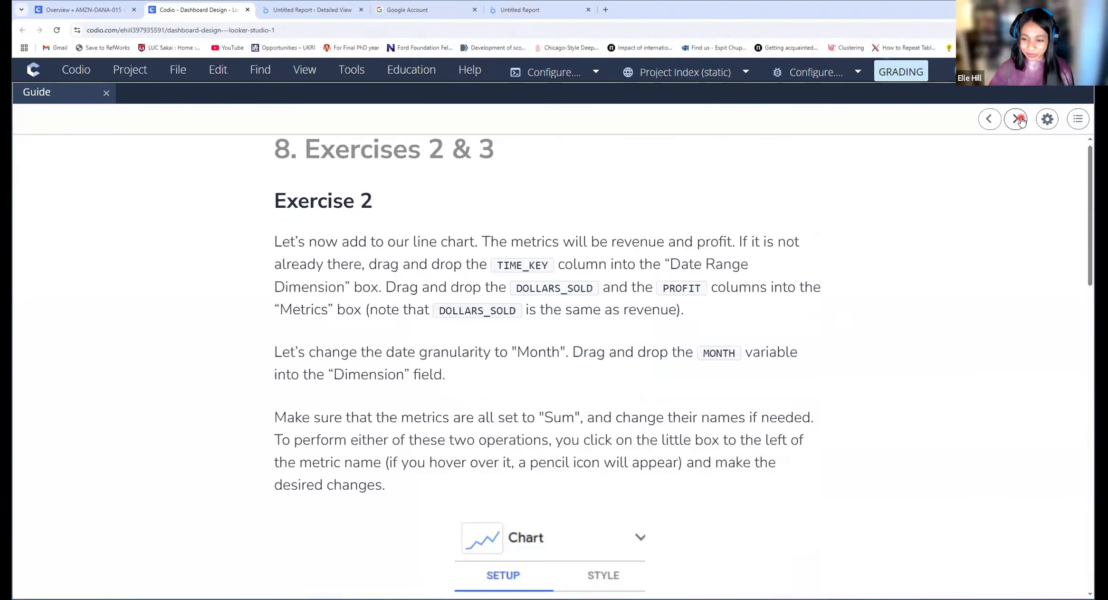
left_click(1019, 120)
left_click(1022, 120)
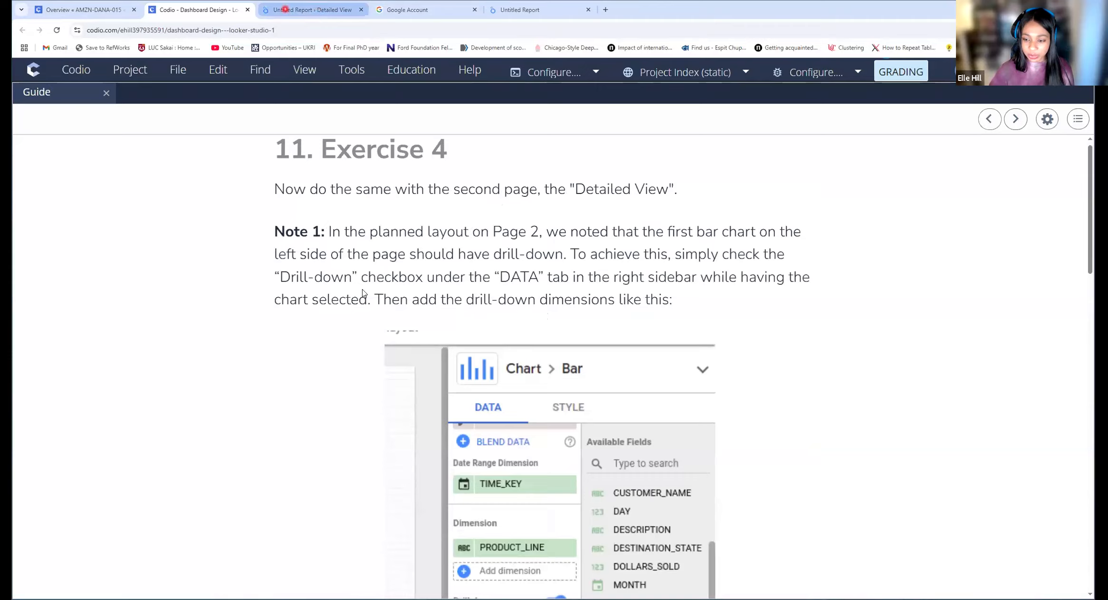
scroll(298, 315, "down", 5)
scroll(298, 315, "down", 12)
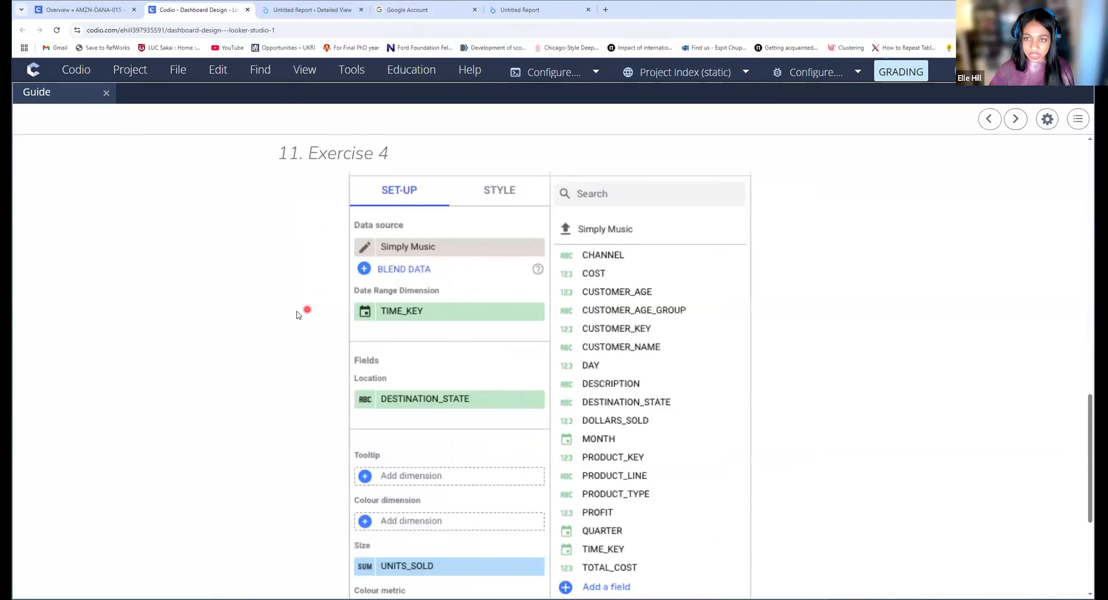
scroll(299, 315, "up", 7)
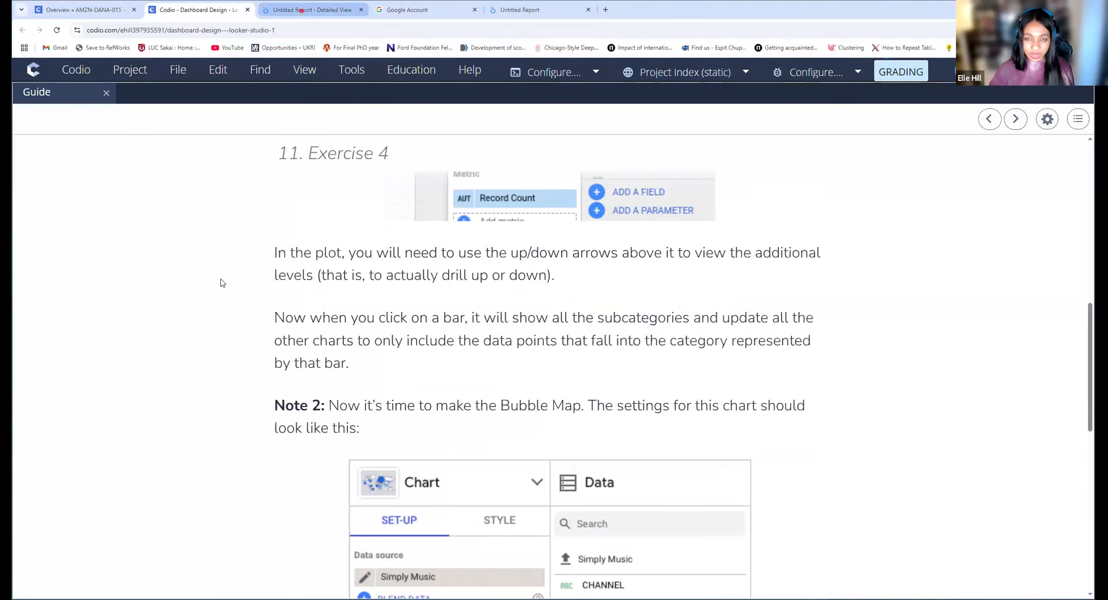
- Switch back to Looker Studio and place a horizontal bar chart at the left edge of the Detailed View page
left_click(301, 11)
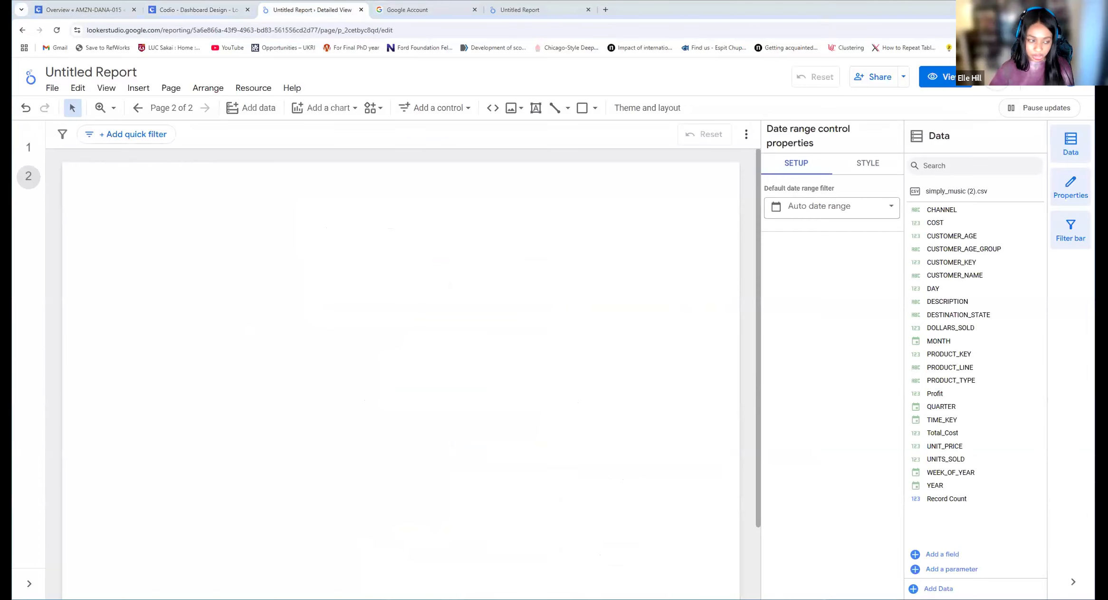
left_click(141, 89)
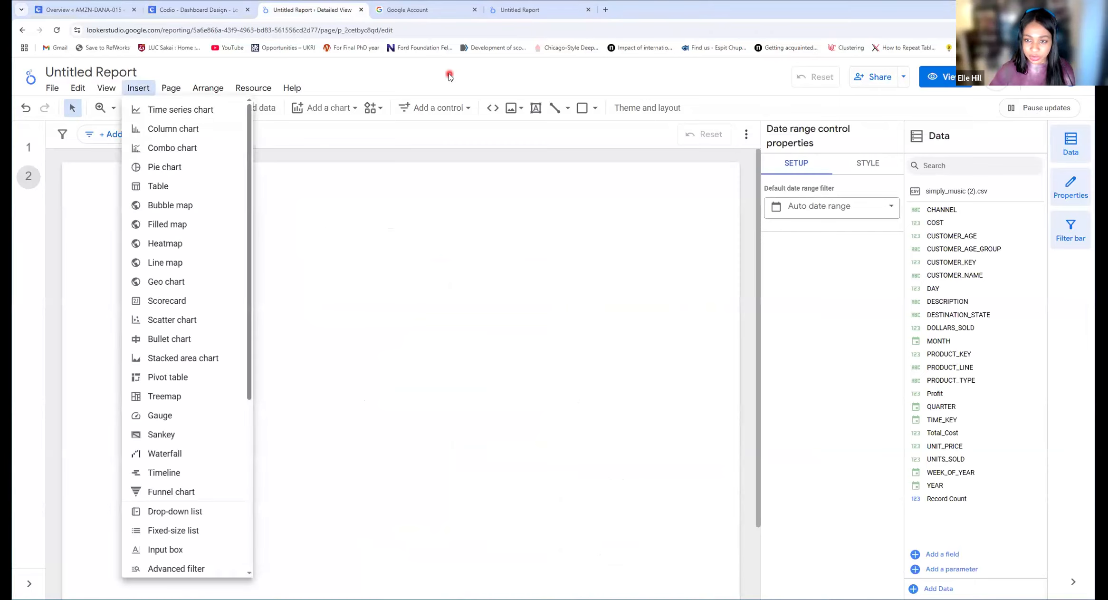
left_click(361, 110)
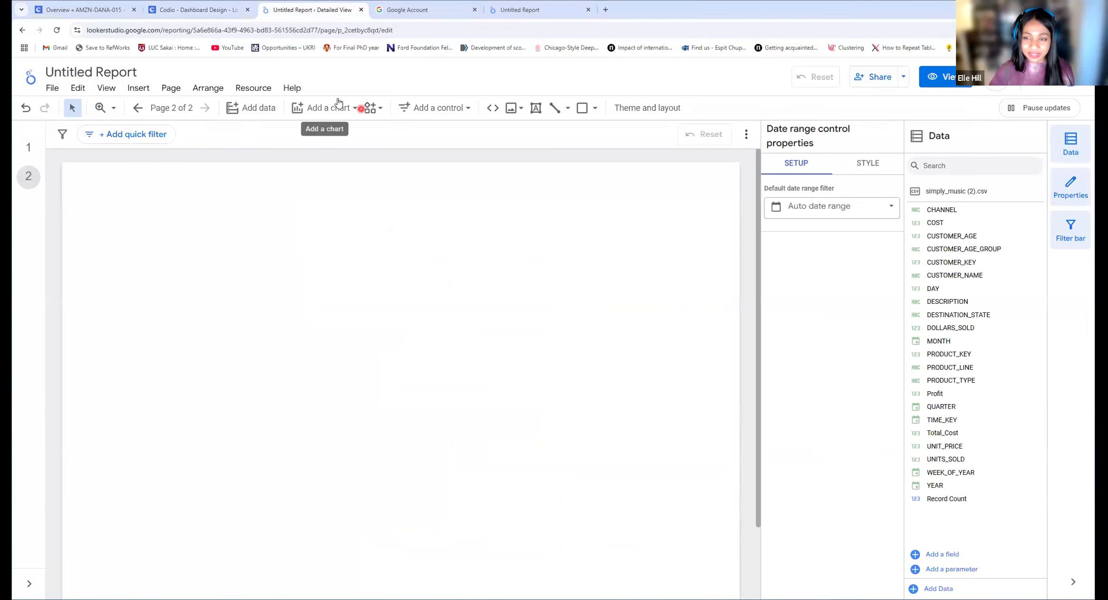
left_click(340, 107)
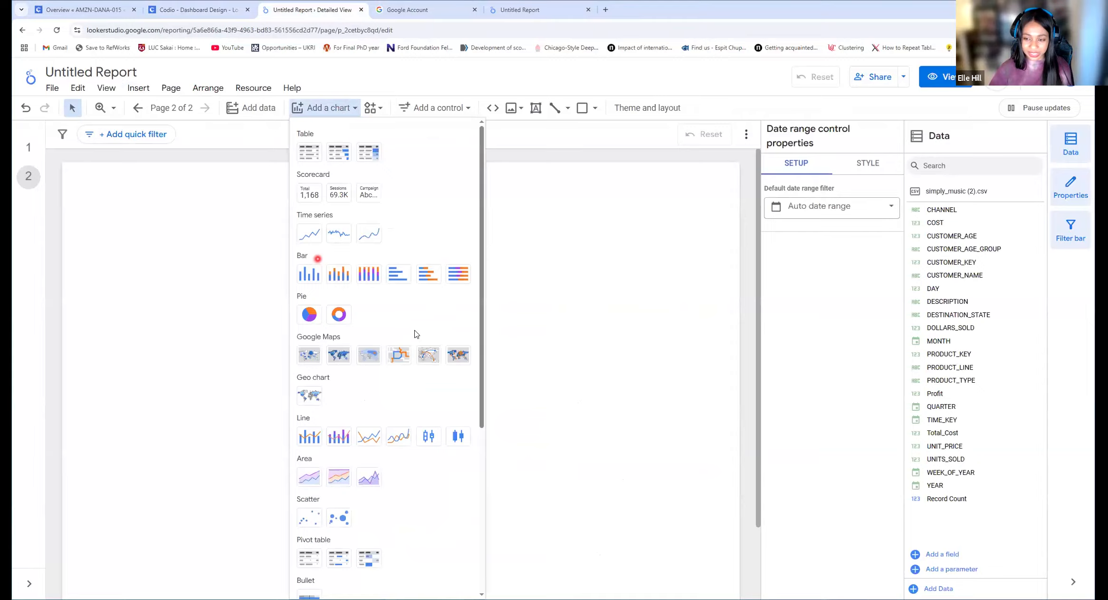
left_click(394, 276)
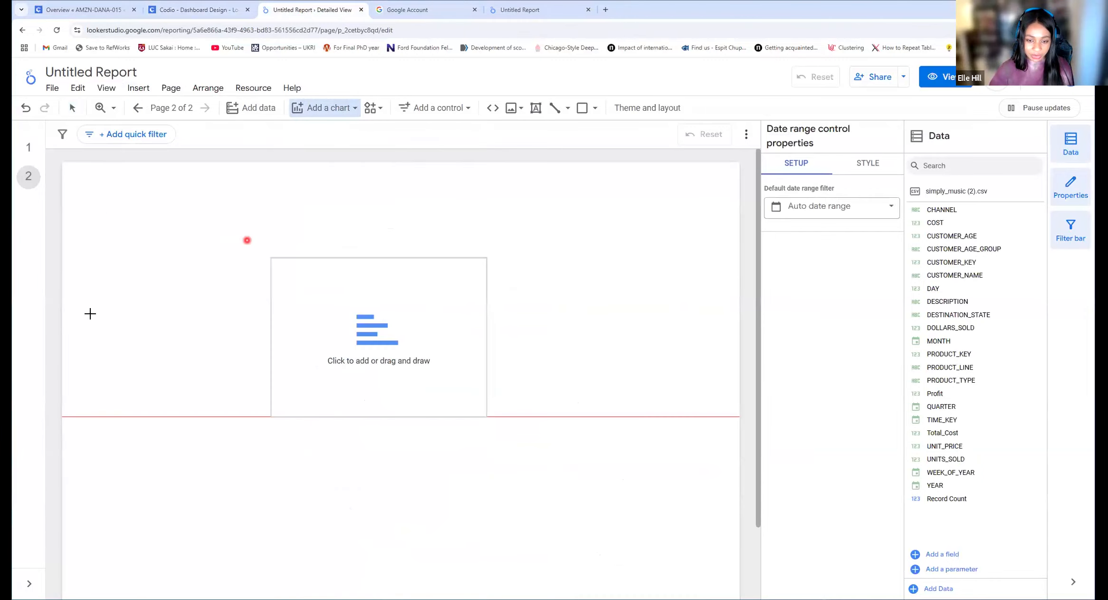
left_click(70, 255)
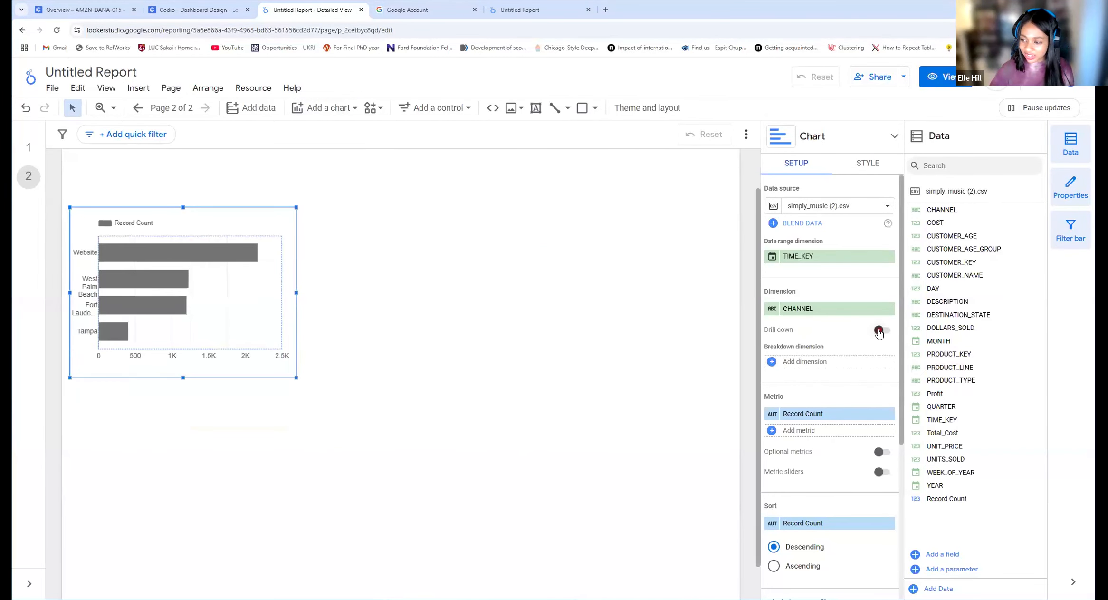
- Enable drill down on the bar chart, check the Codio guide's drill-down example, and replace the chart's dimension with PRODUCT_LINE
left_click(880, 329)
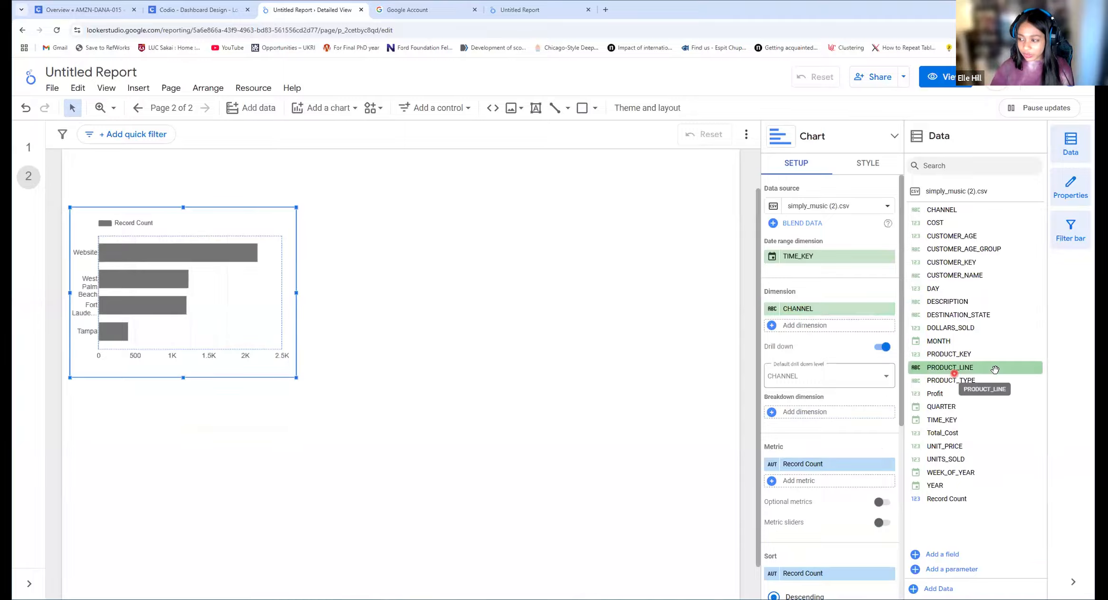
left_click(215, 10)
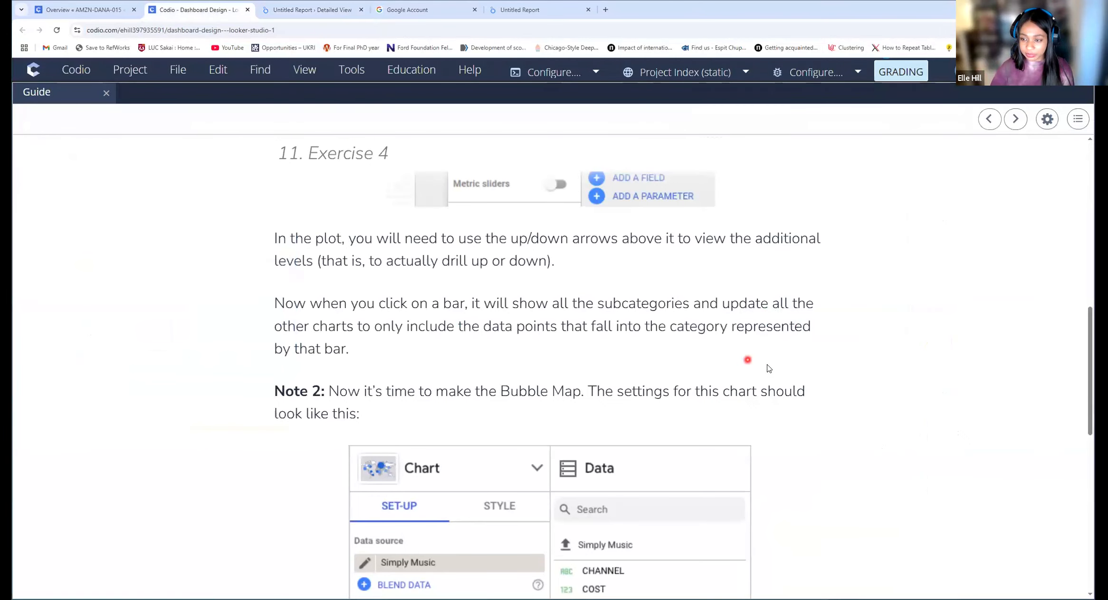
scroll(768, 366, "down", 5)
scroll(768, 364, "up", 12)
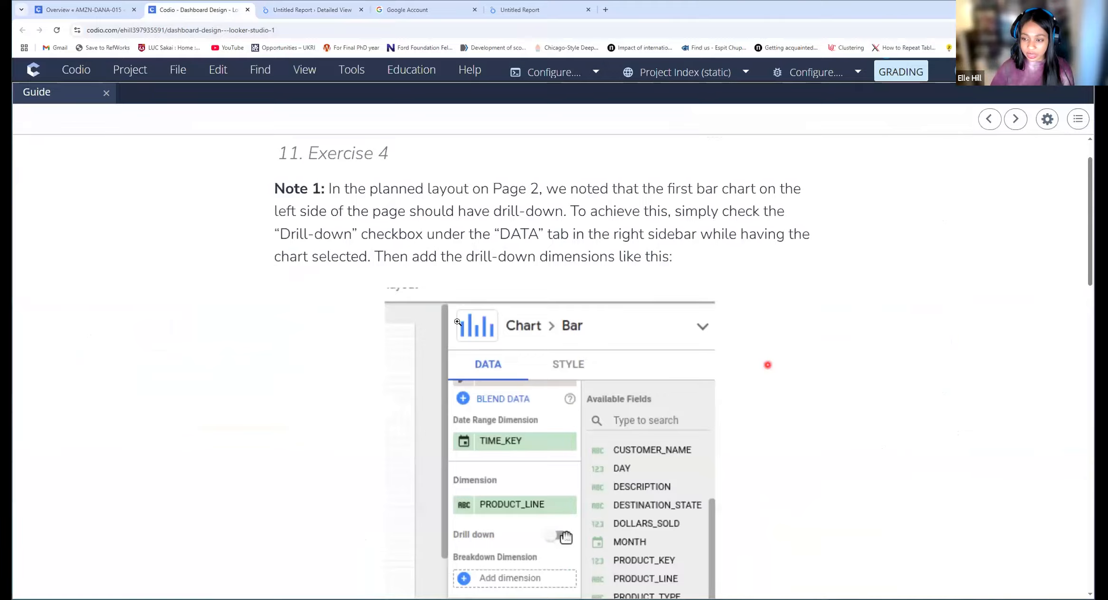
scroll(550, 311, "down", 4)
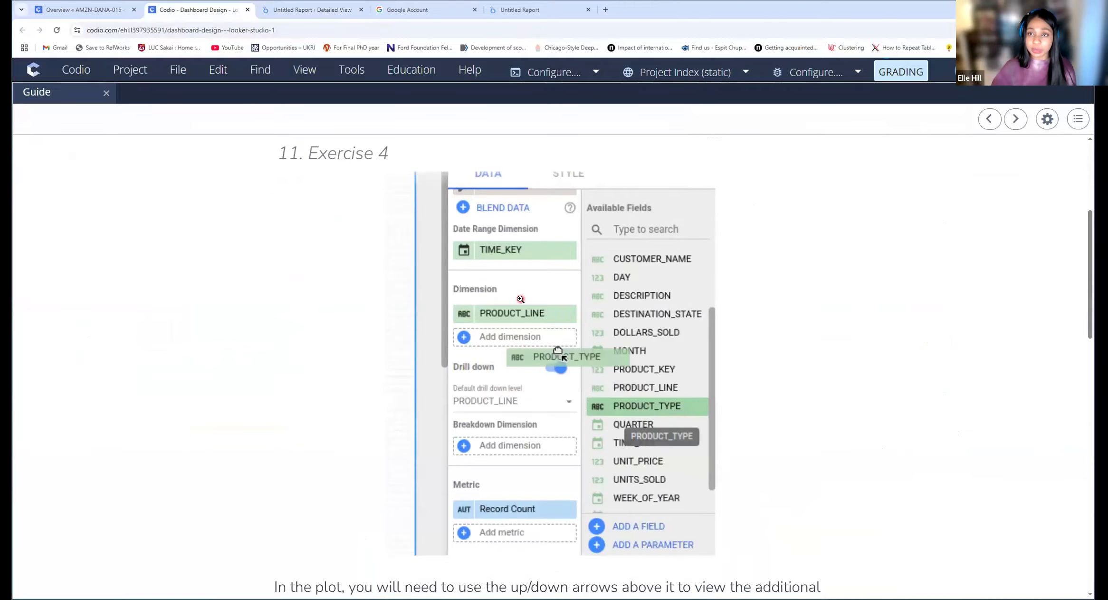
left_click(304, 10)
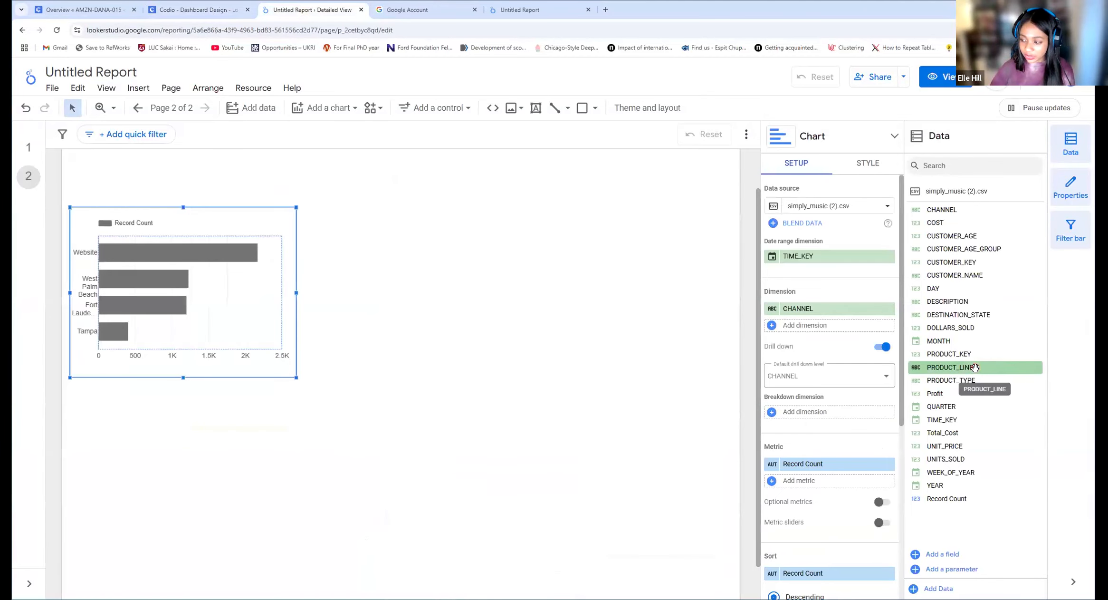
left_click_drag(972, 368, 831, 310)
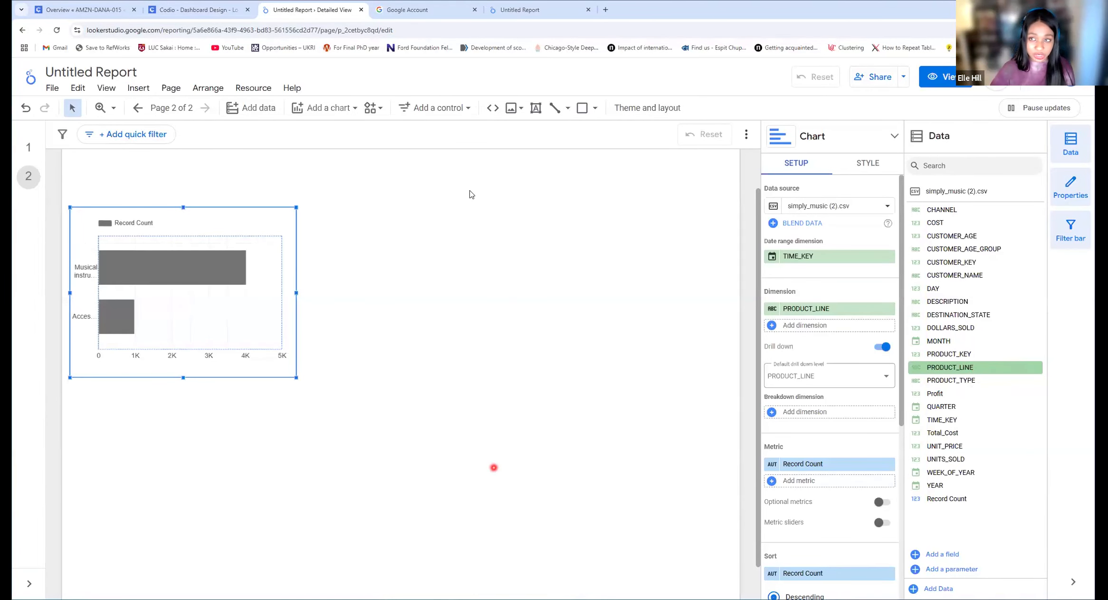
- Recheck the guide's drill-down example and add PRODUCT_TYPE and DESCRIPTION as drill-down dimensions below PRODUCT_LINE in the bar chart
left_click(191, 15)
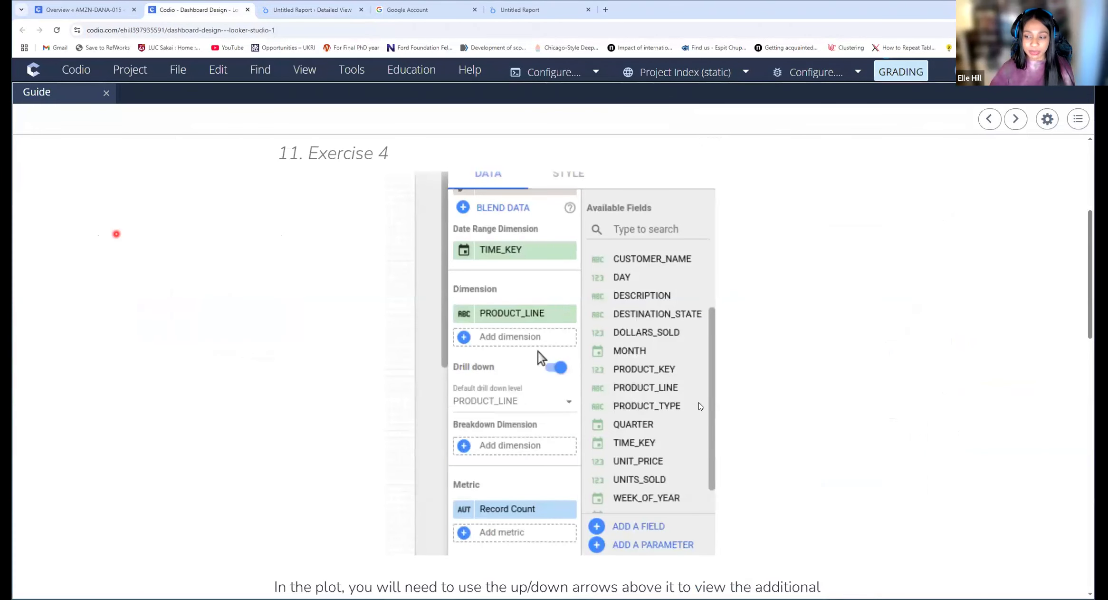
left_click(312, 11)
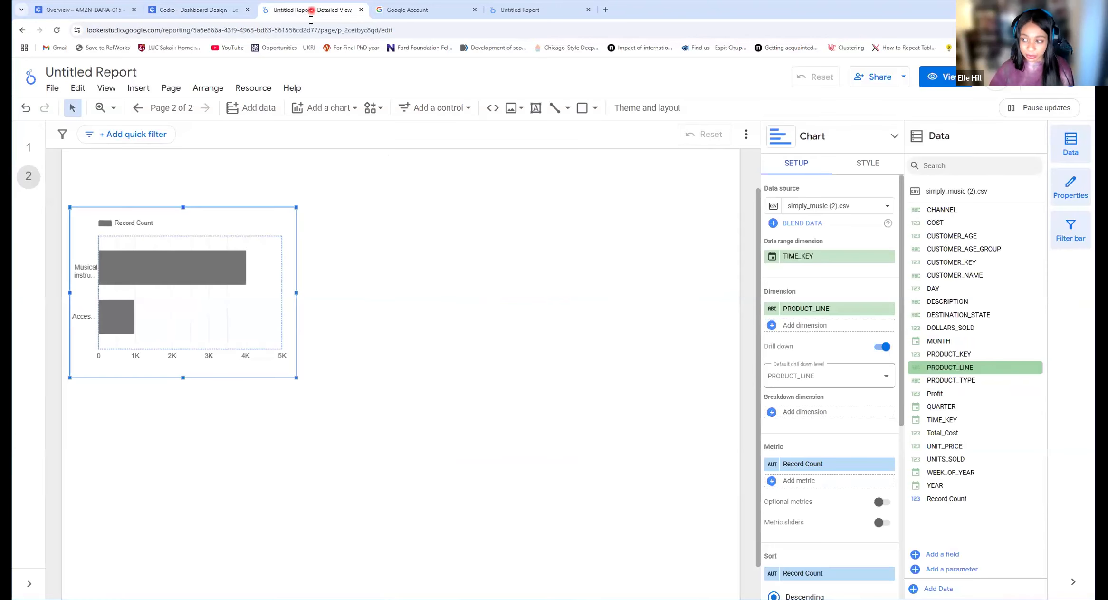
left_click(1020, 402)
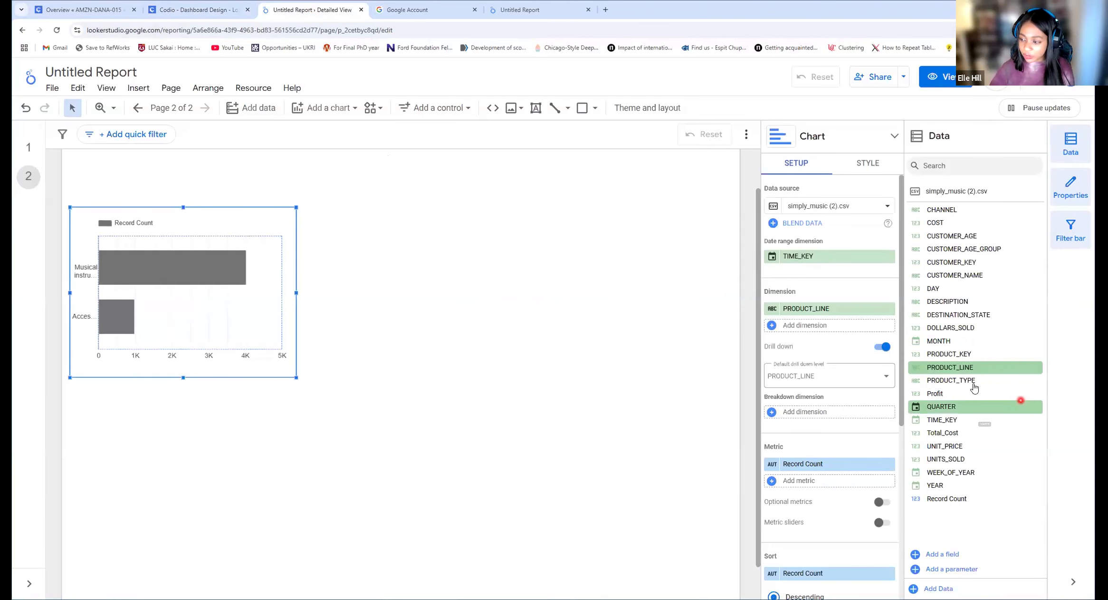
left_click(974, 383)
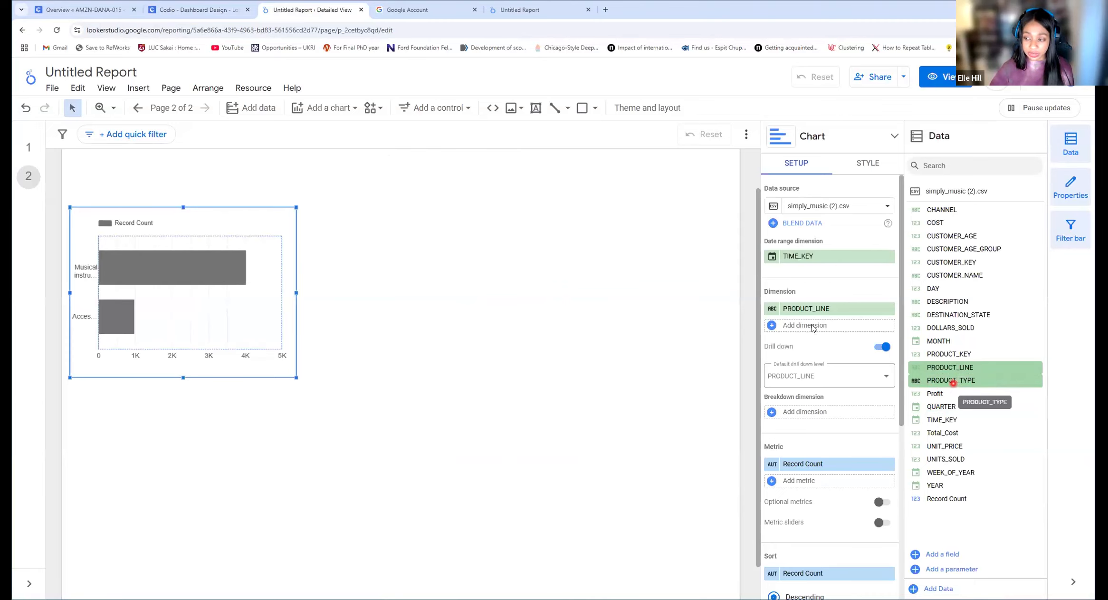
left_click(953, 381)
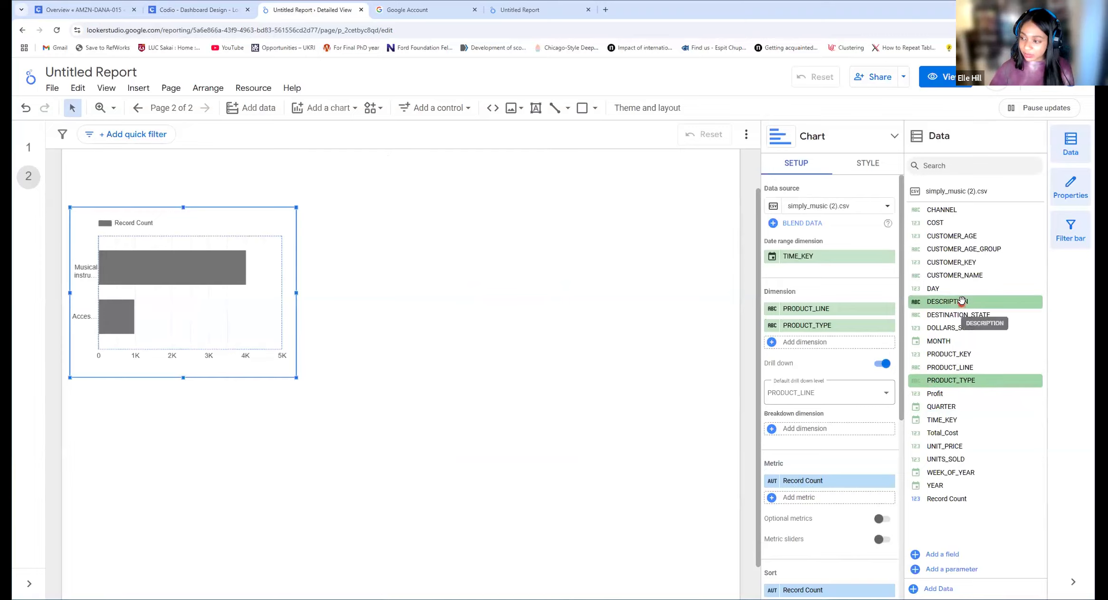
left_click_drag(962, 300, 817, 344)
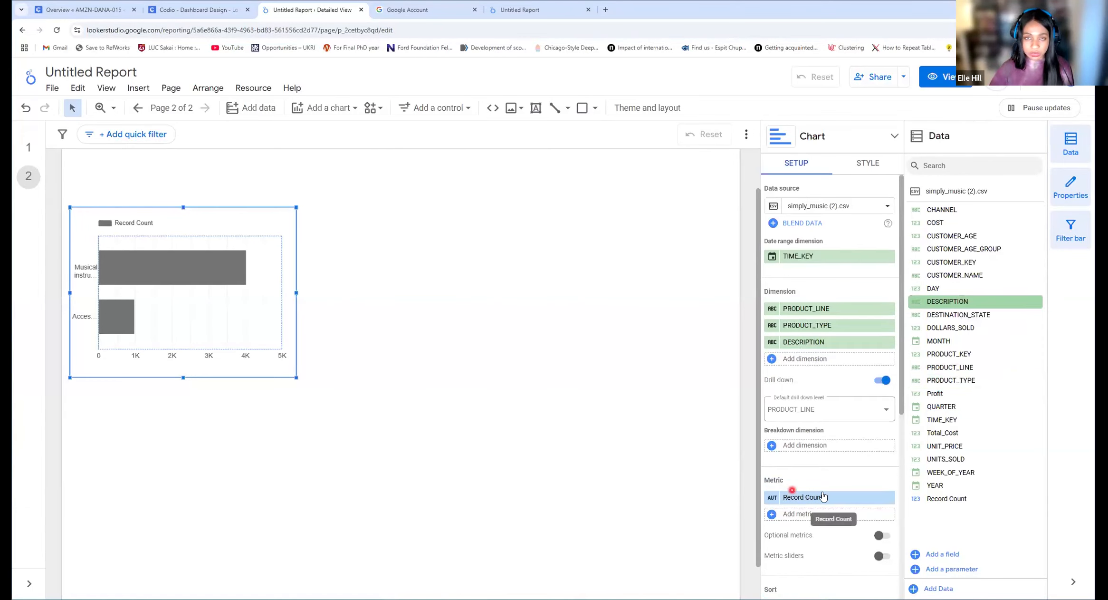
- Replace the bar chart's Record Count metric with UNITS_SOLD
left_click(823, 497)
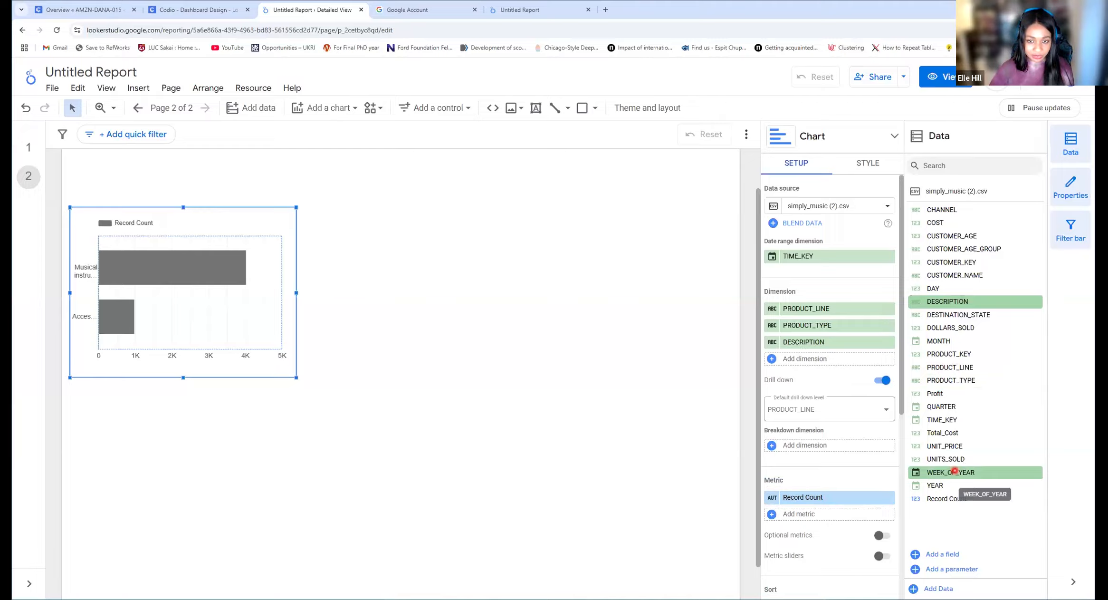
left_click(945, 459)
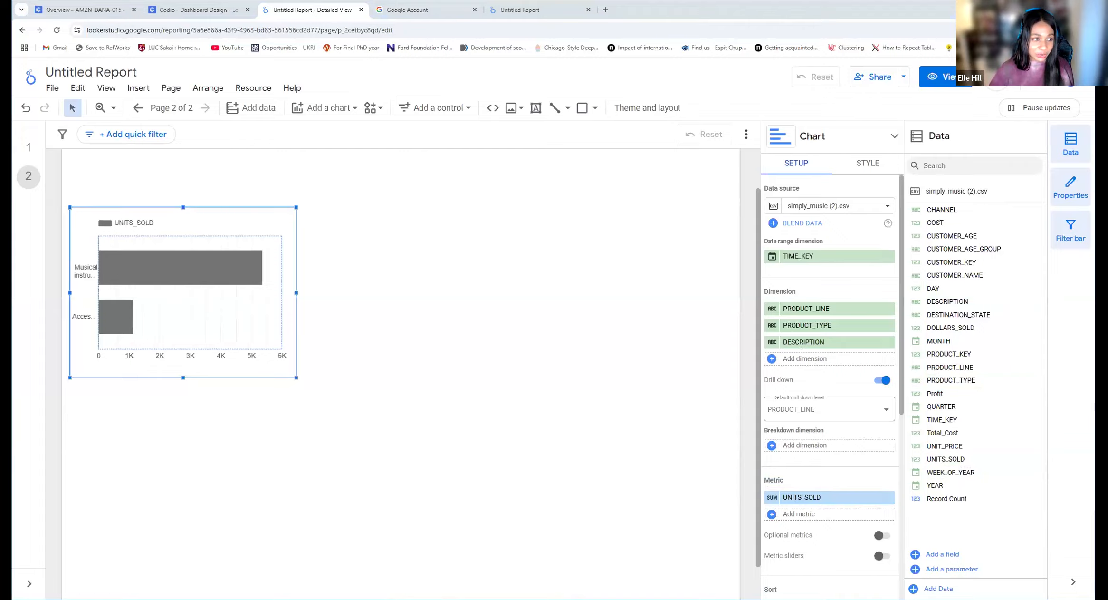
- Drill the UNITS_SOLD bar chart down through PRODUCT_TYPE to DESCRIPTION and enlarge the chart
mouse_move(211, 226)
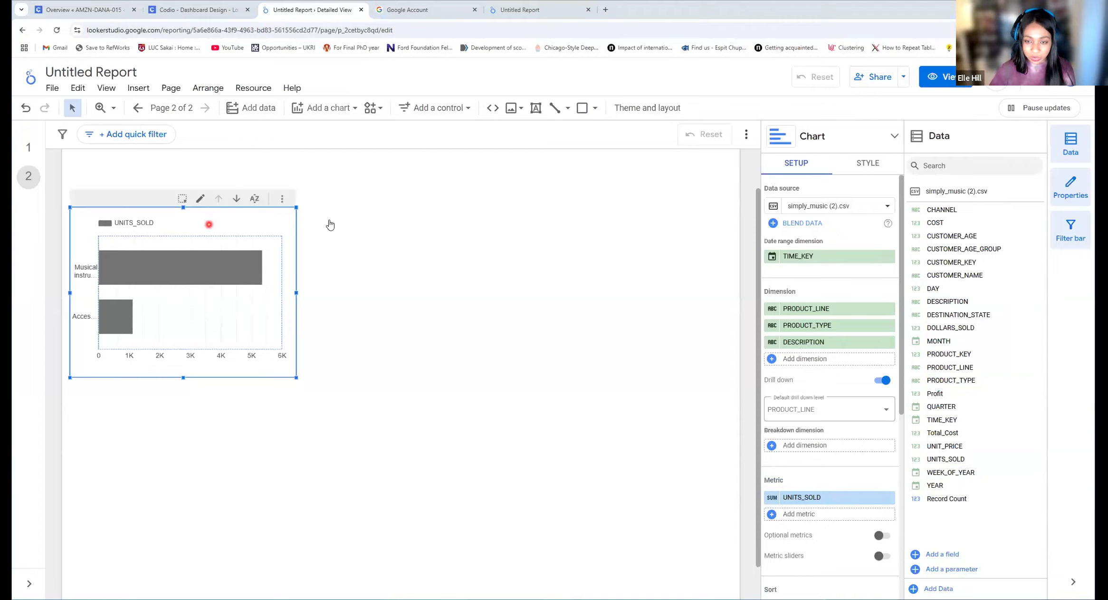
left_click(225, 232)
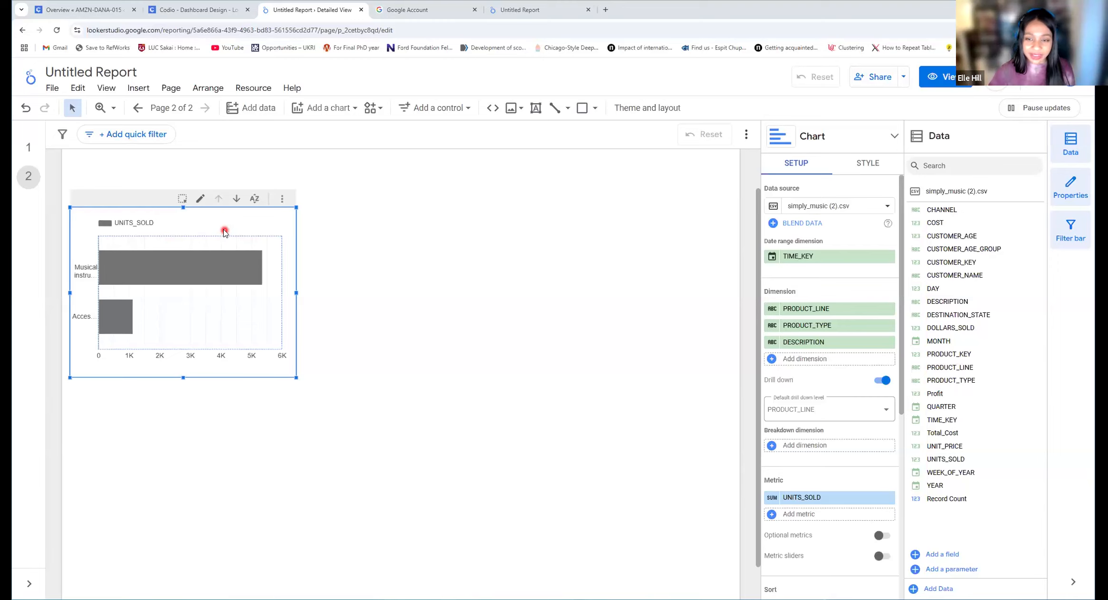
left_click(236, 199)
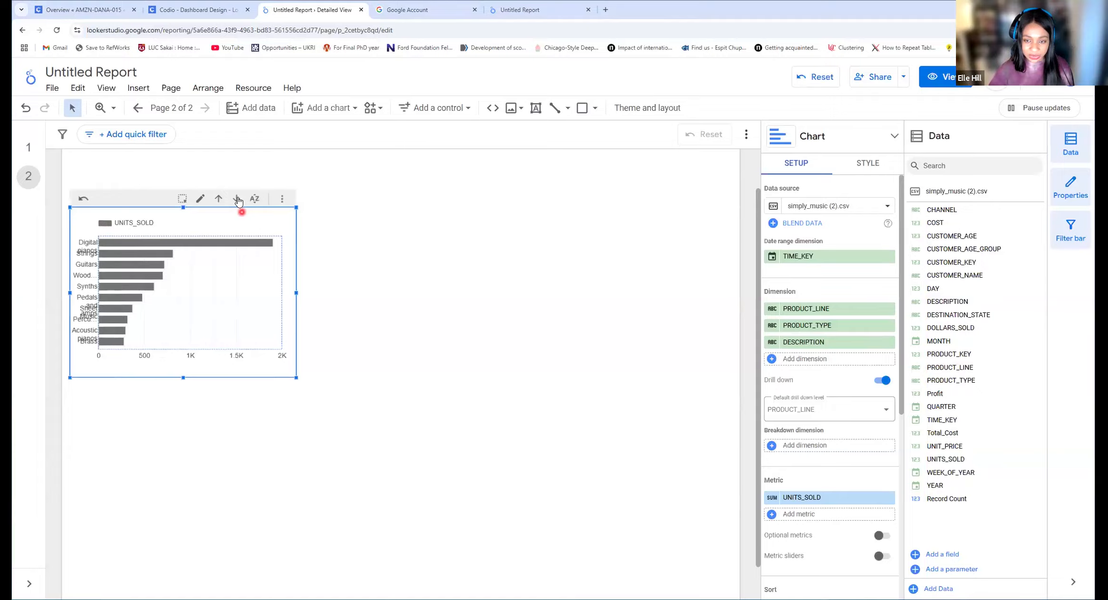
left_click(237, 198)
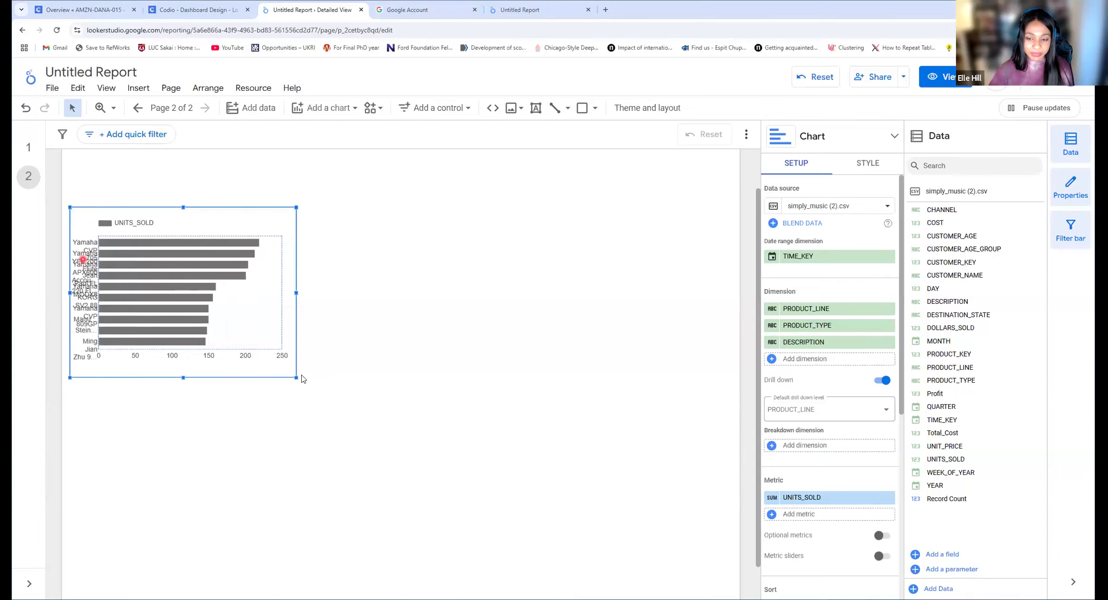
left_click_drag(295, 376, 398, 468)
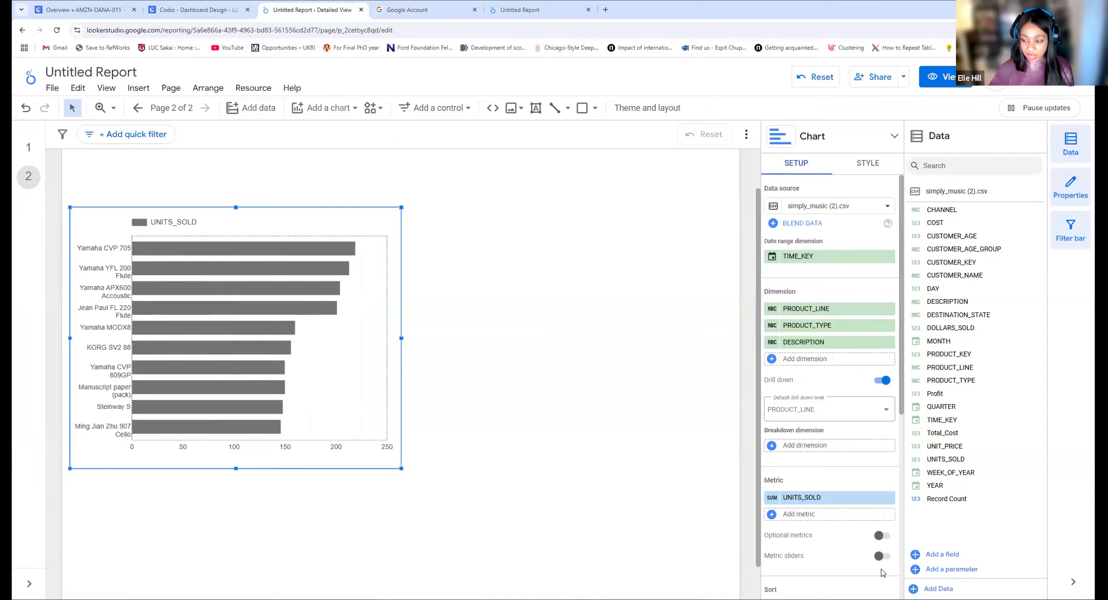
- Delete the UNITS_SOLD bar chart from the Detailed View page
scroll(808, 404, "down", 2)
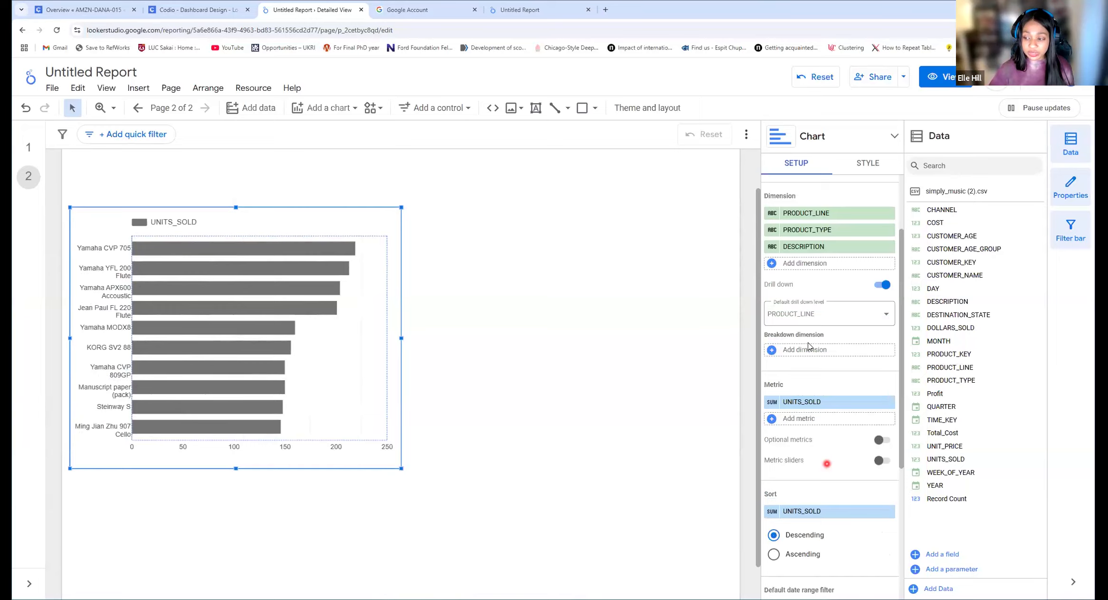
scroll(849, 354, "down", 1)
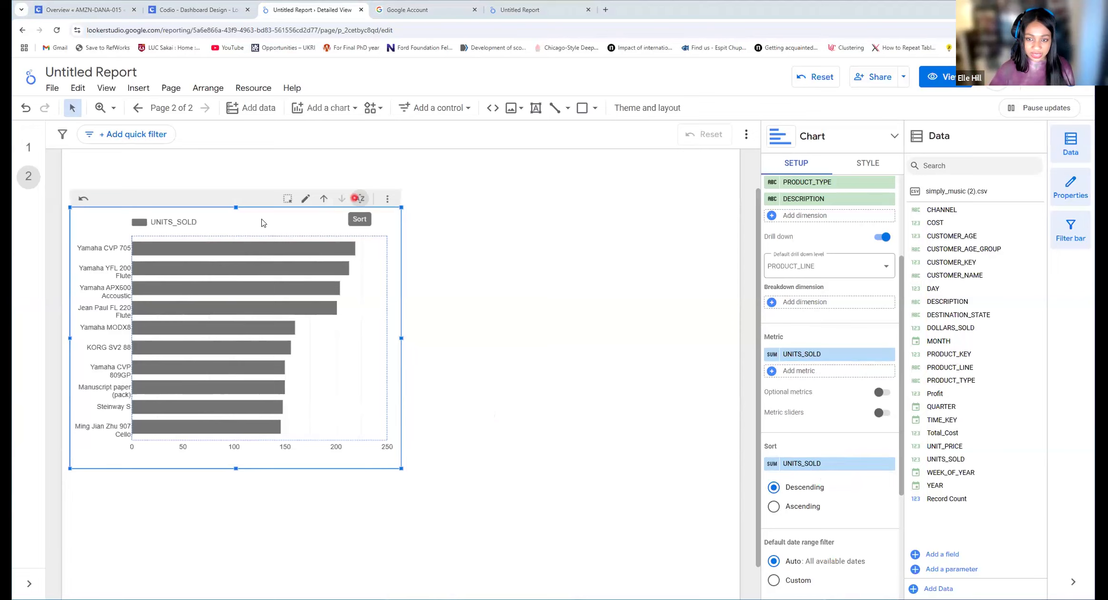
left_click(232, 221)
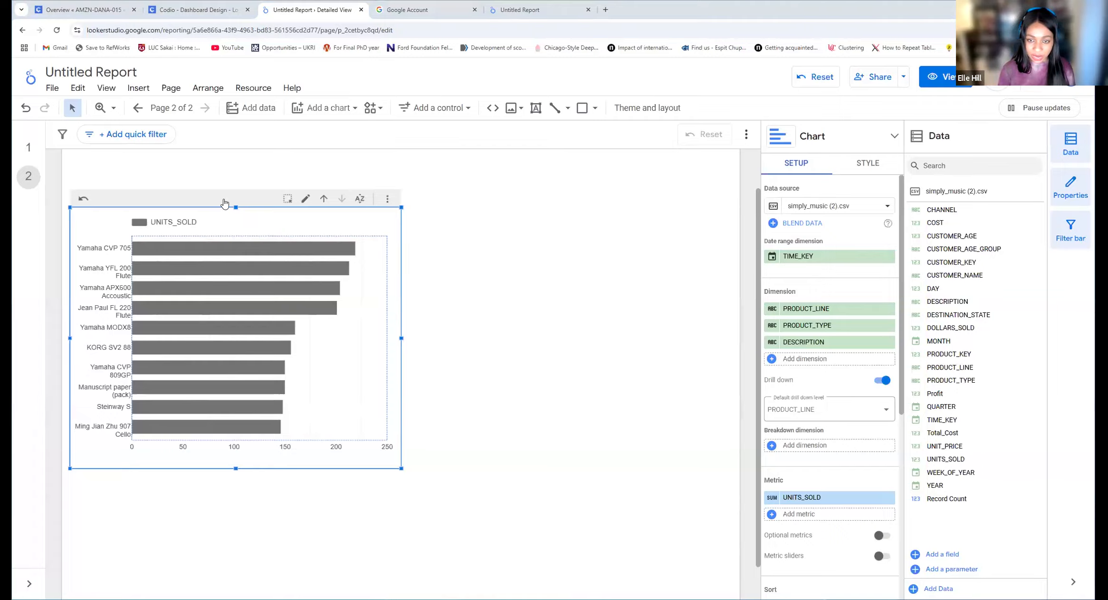
left_click(207, 198)
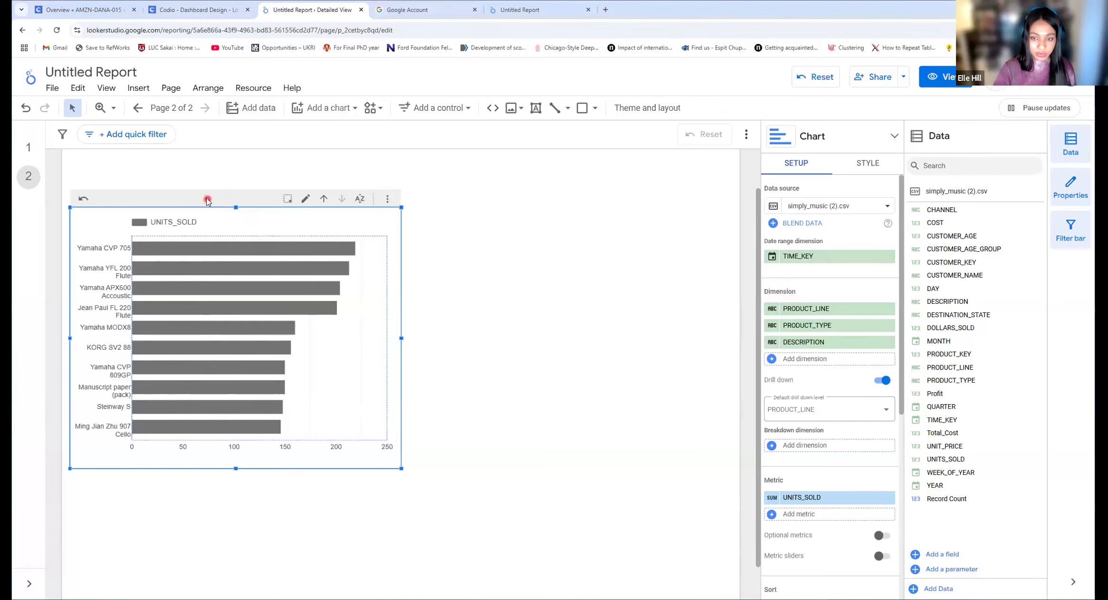
key("Delete")
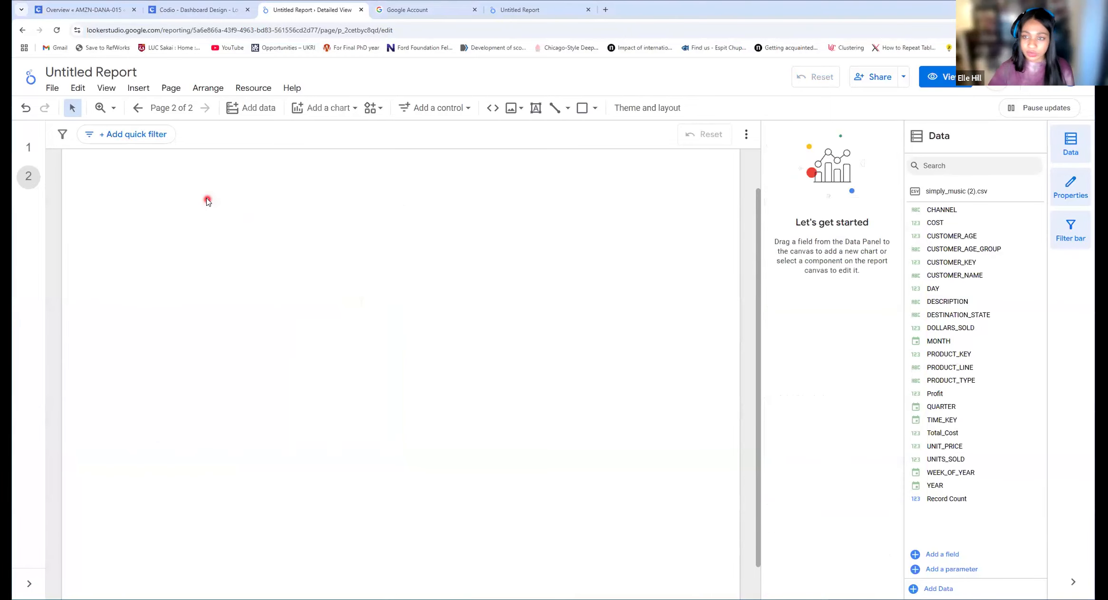
- Place a new horizontal bar chart near the left edge of the Detailed View page
left_click(334, 107)
left_click(432, 156)
left_click(398, 265)
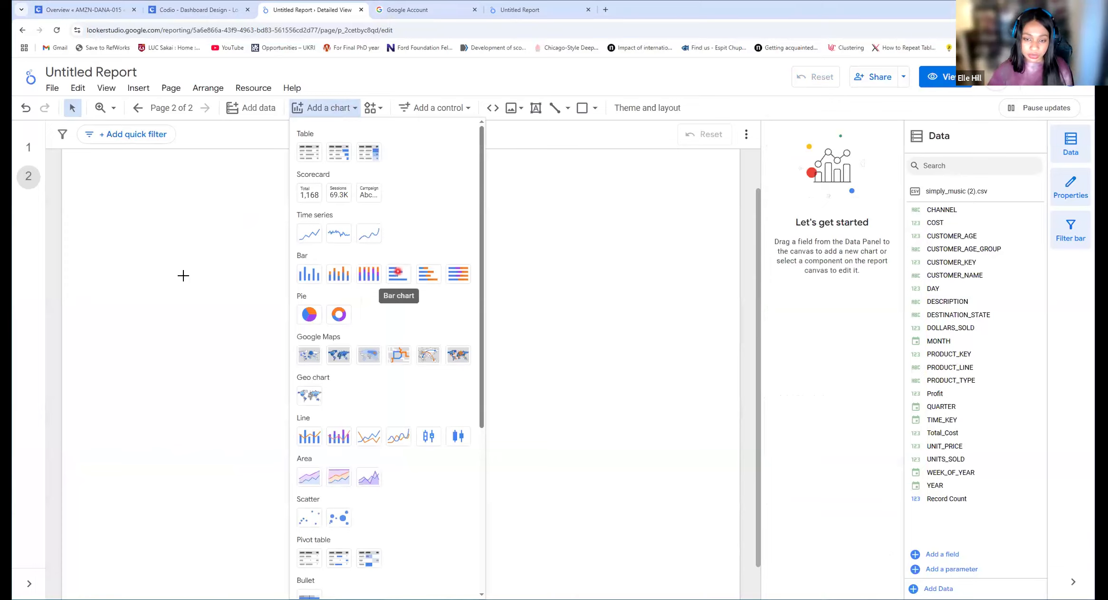
left_click(95, 244)
left_click(79, 264)
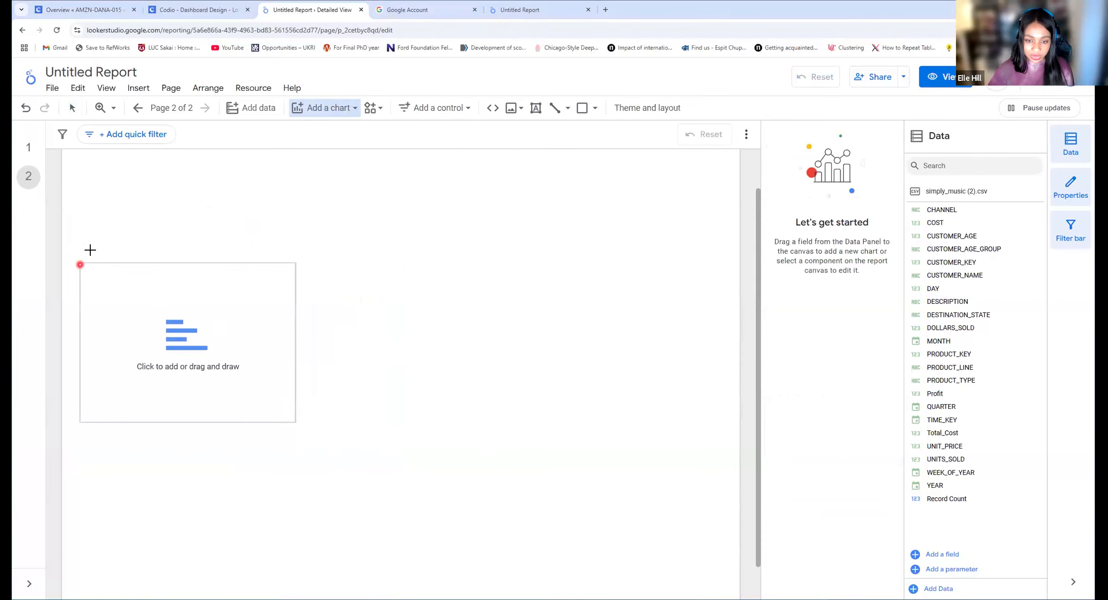
left_click(433, 458)
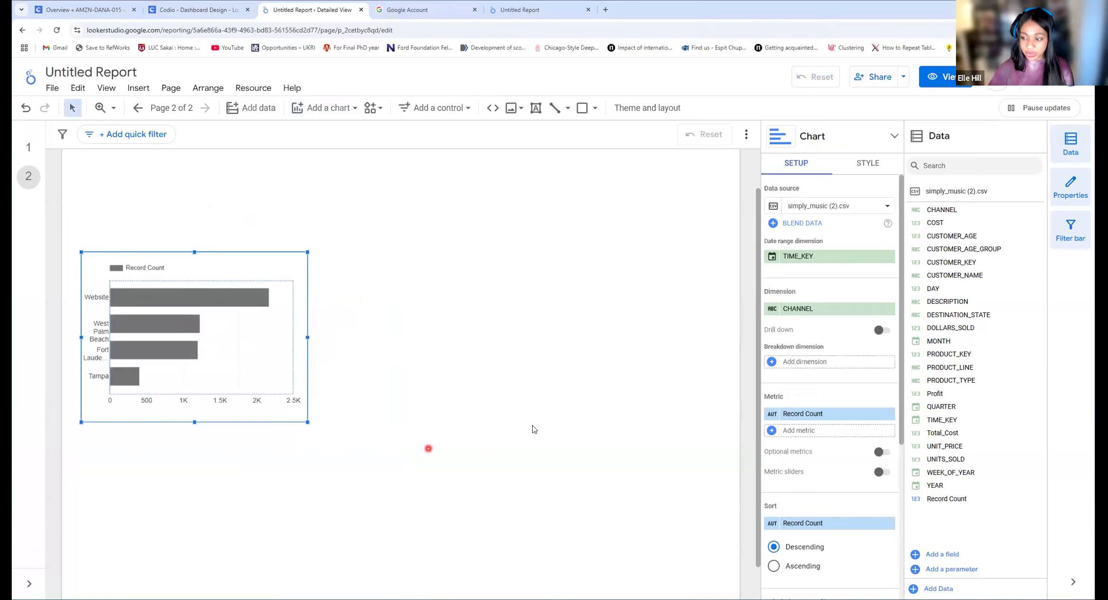
left_click(533, 428)
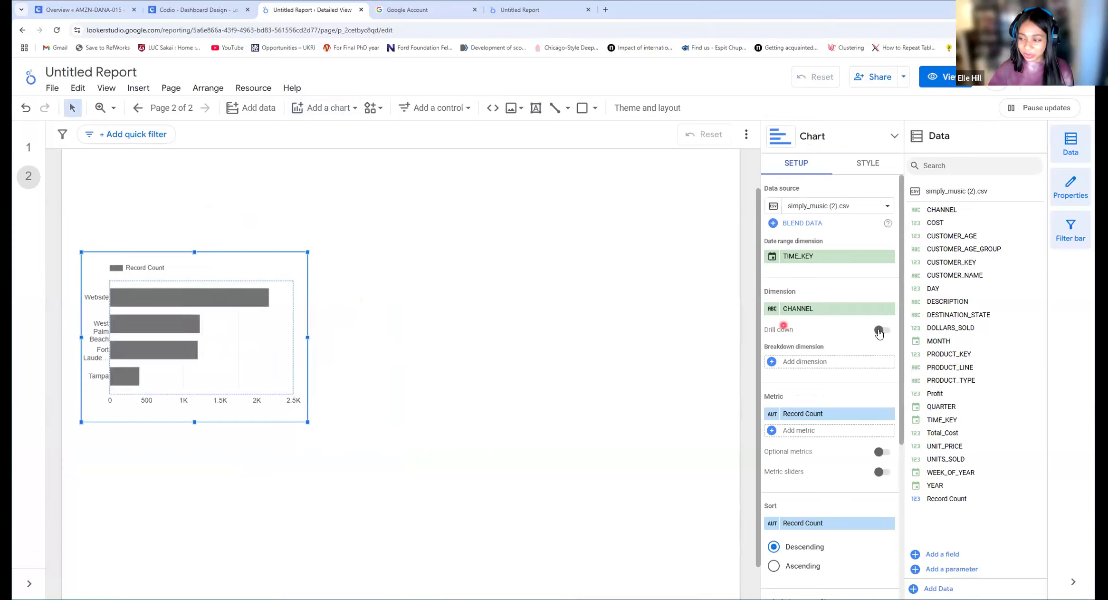
- Enable drill down on the new bar chart and set its dimensions to PRODUCT_LINE, PRODUCT_TYPE and DESCRIPTION, in that order
left_click(880, 330)
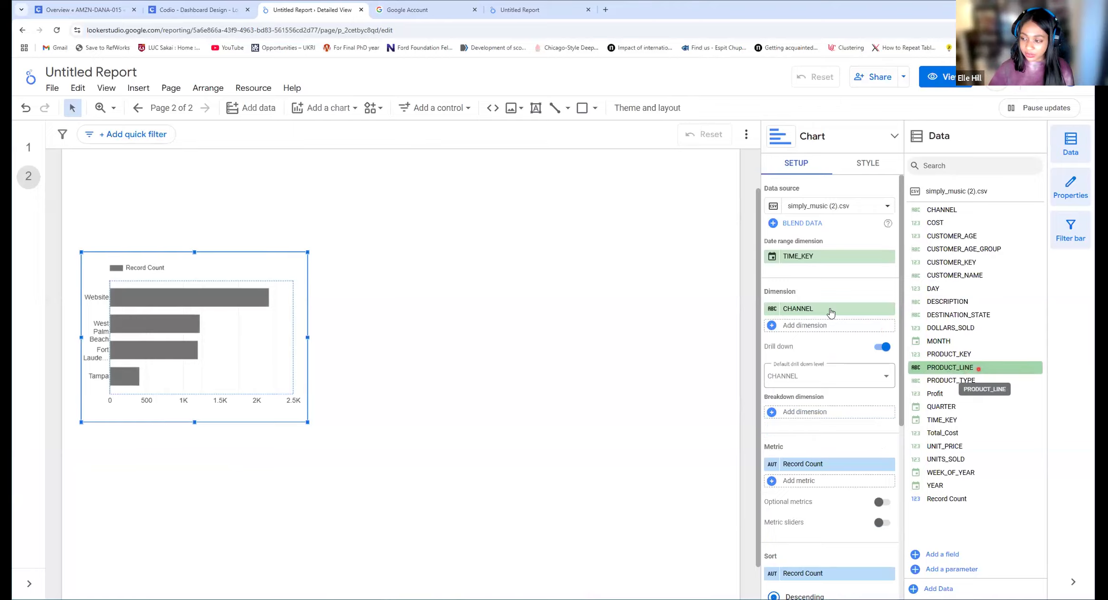
left_click_drag(830, 312, 830, 309)
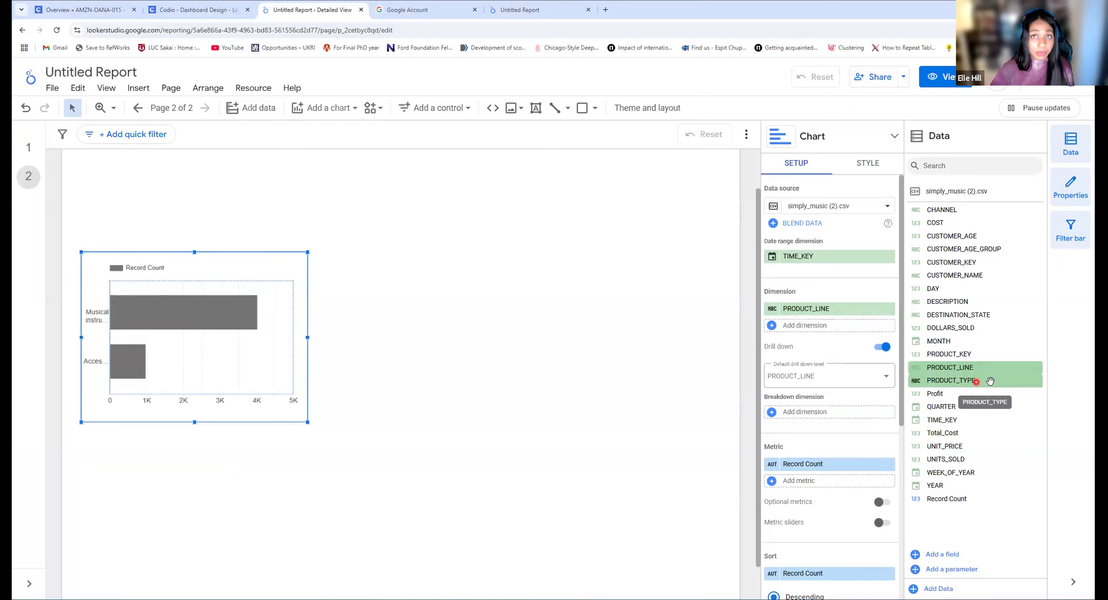
left_click_drag(990, 381, 784, 344)
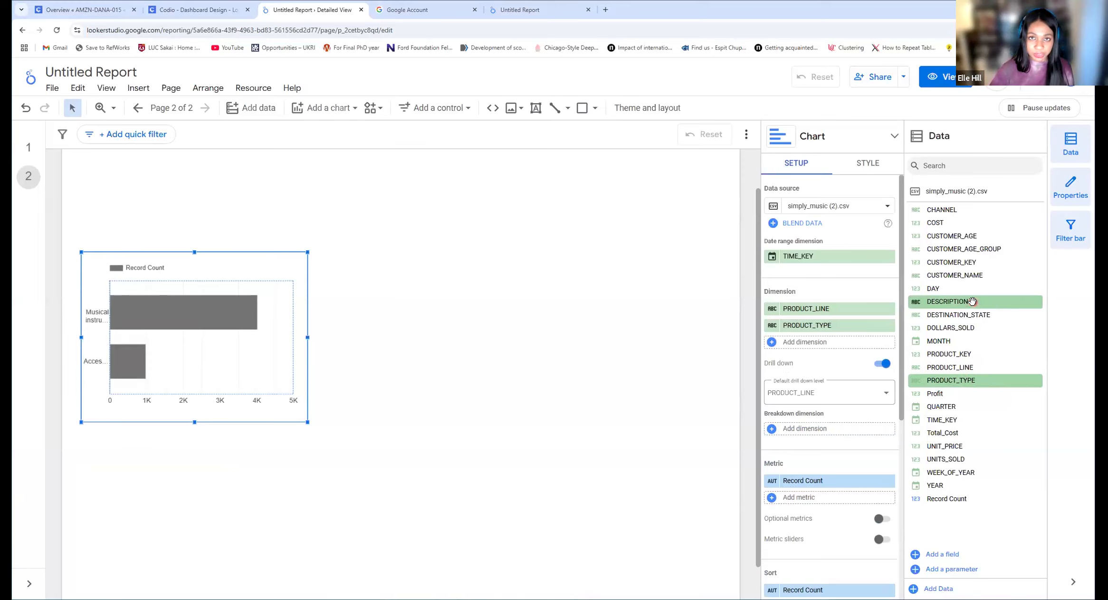
mouse_move(973, 301)
left_mouse_down()
mouse_move(961, 317)
mouse_move(830, 345)
left_mouse_up()
left_click(784, 291)
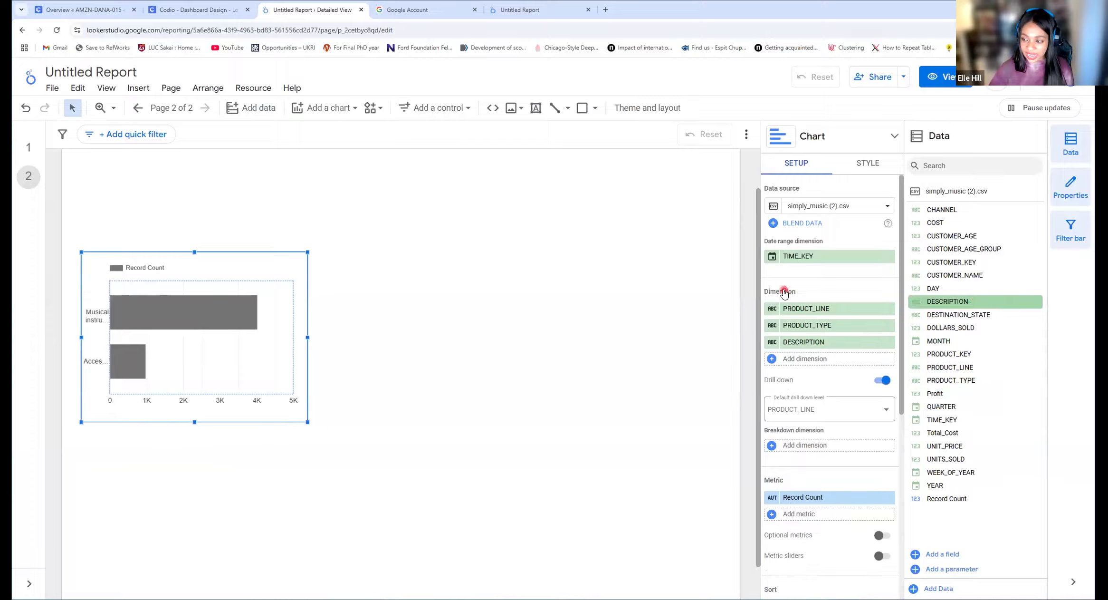
scroll(807, 406, "down", 2)
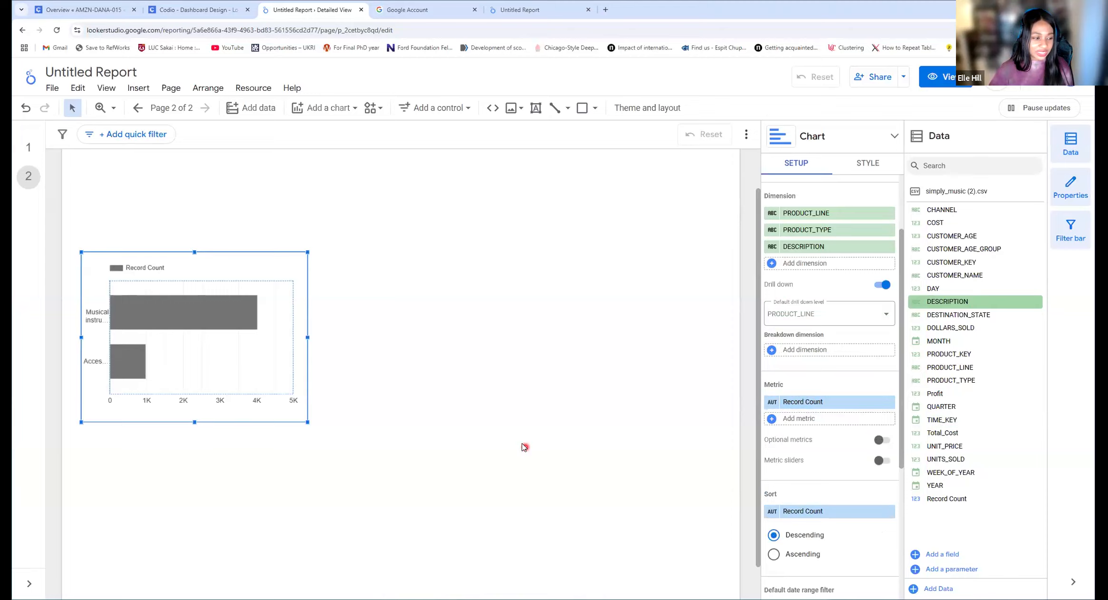
- Drill the new bar chart down from PRODUCT_LINE to PRODUCT_TYPE to examine its bars
left_click(222, 270)
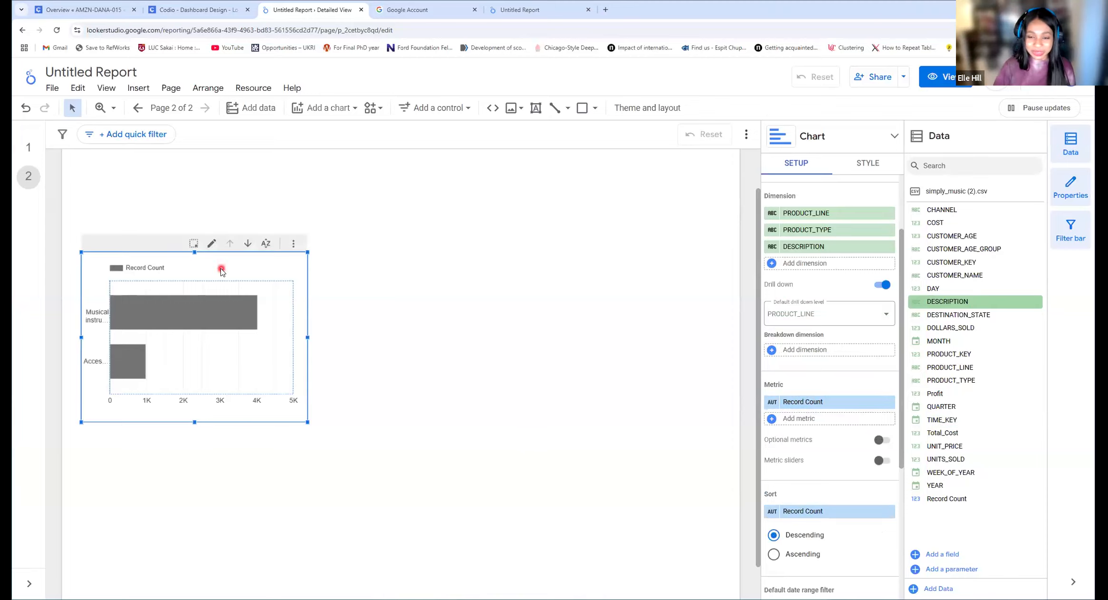
left_click(248, 243)
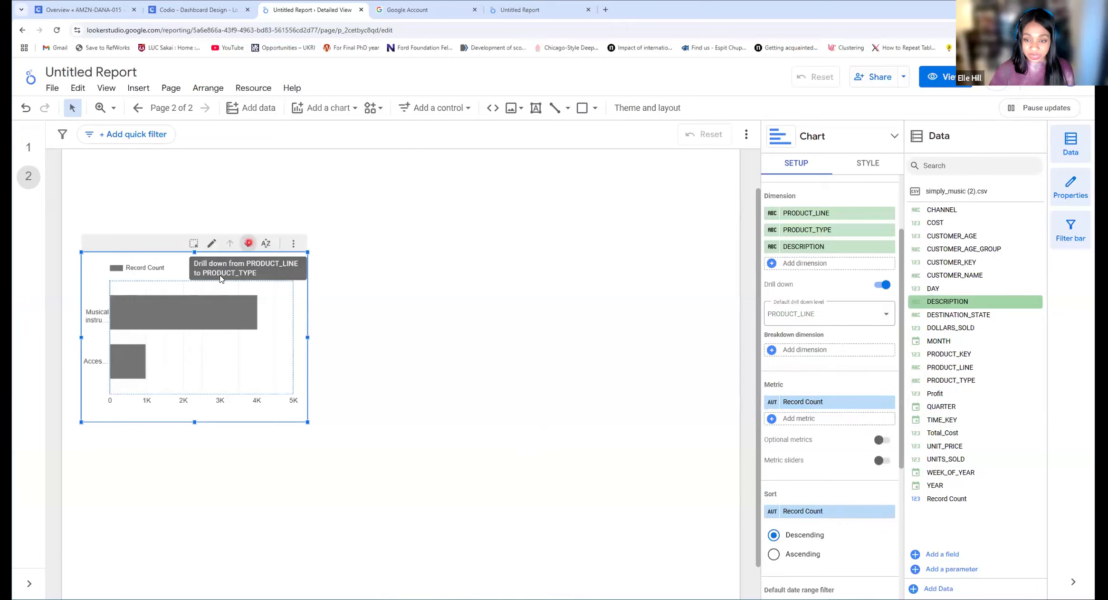
left_click(248, 243)
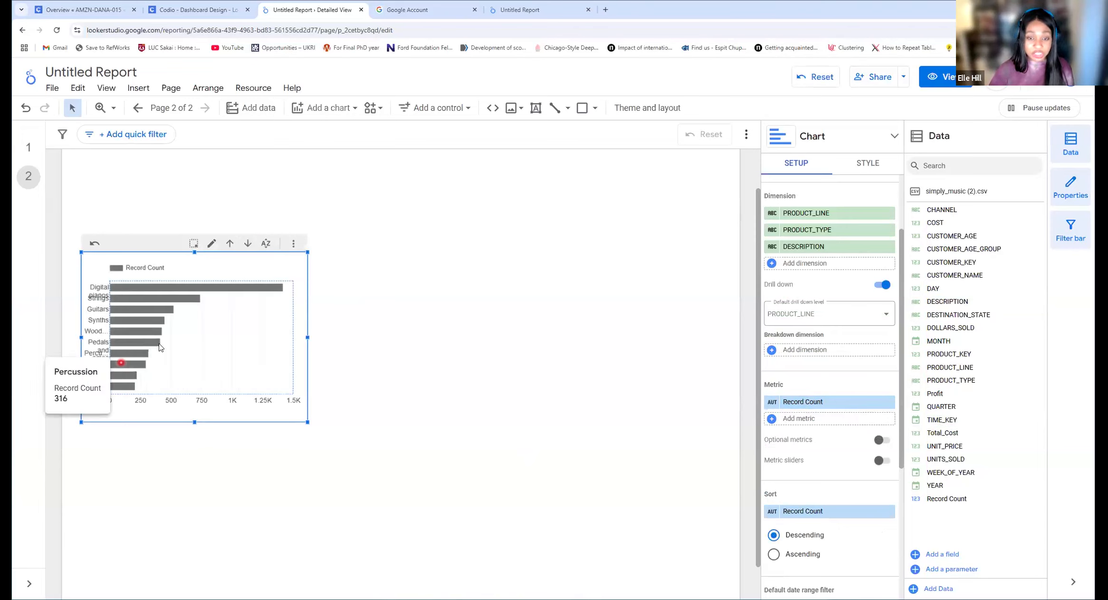
left_click(94, 282)
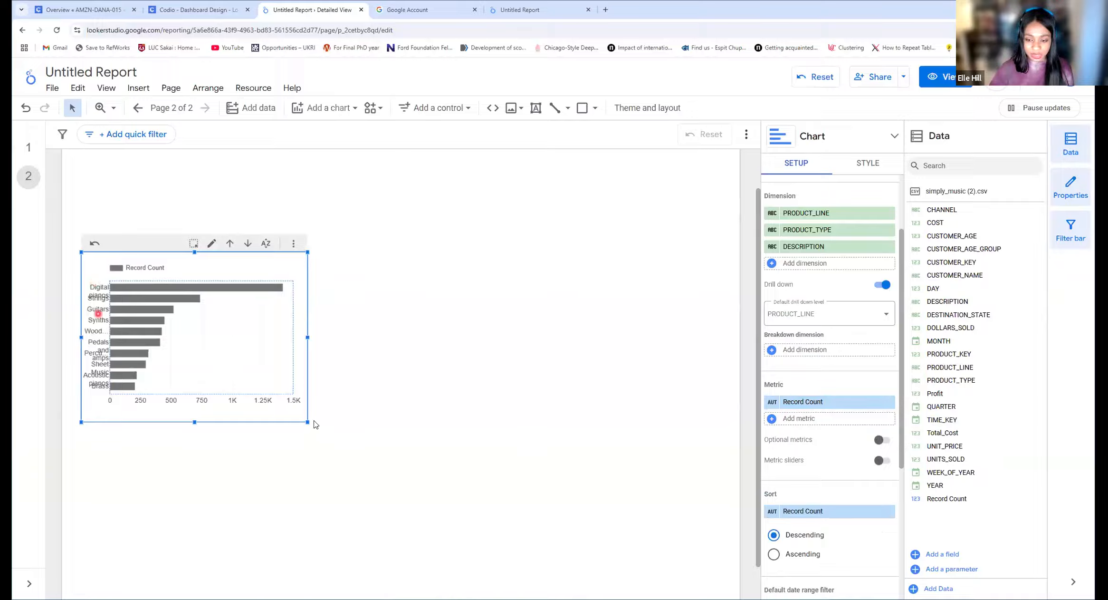
- Enlarge the bar chart and widen its axis label area so that the product type names fit
left_click_drag(308, 423, 348, 452)
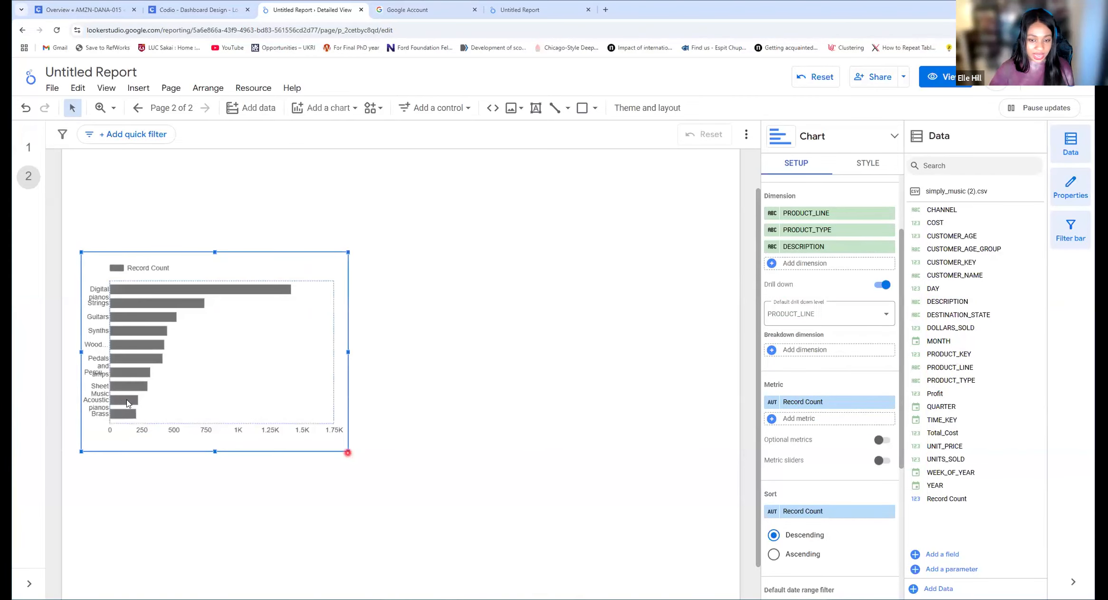
left_click(117, 398)
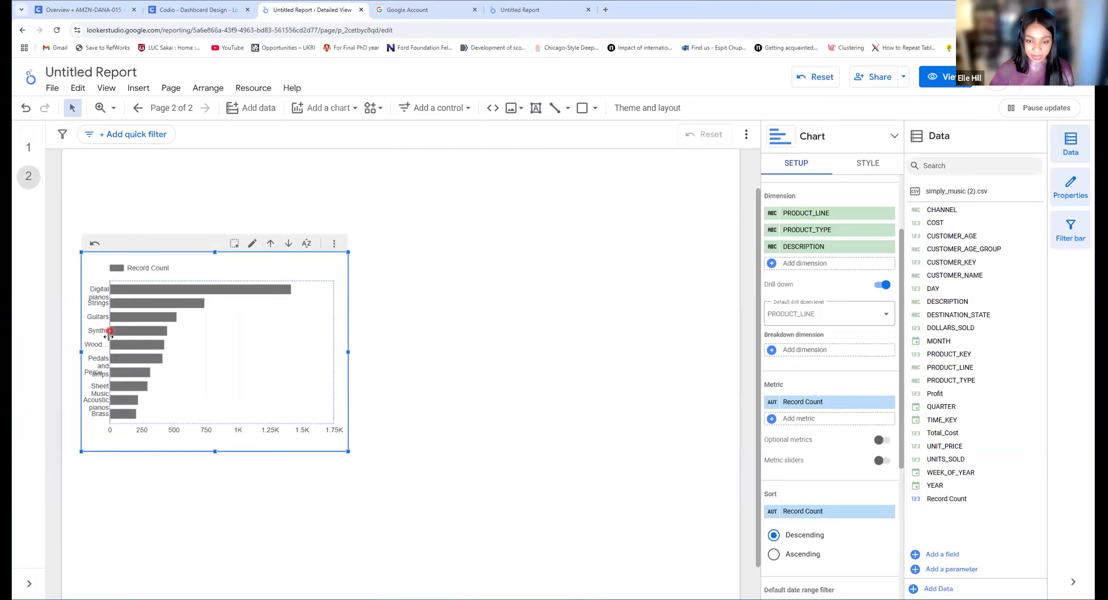
left_click_drag(109, 337, 133, 336)
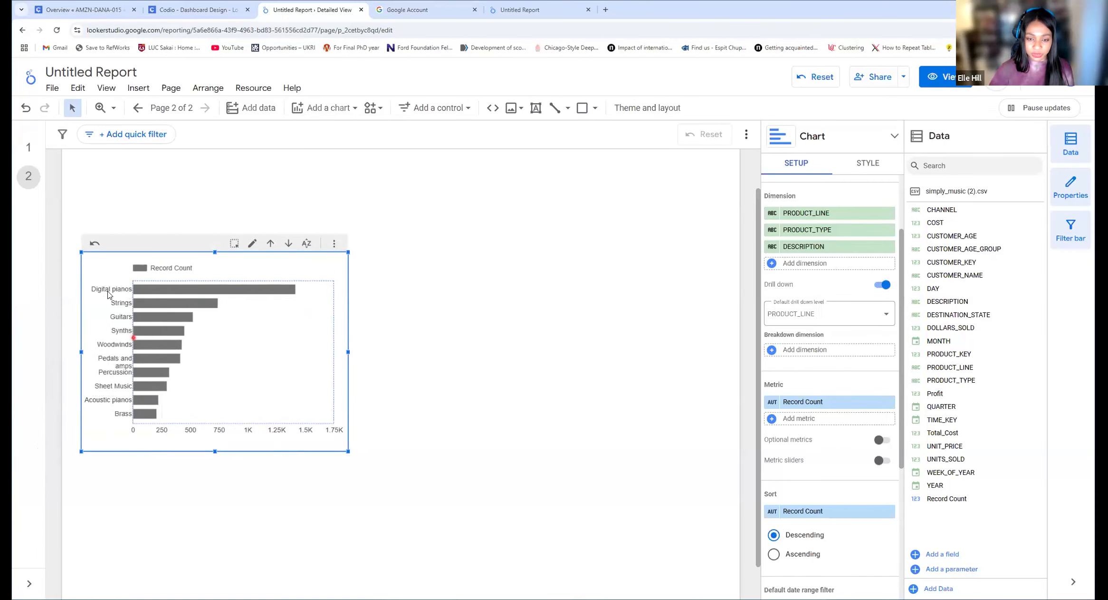
left_click(107, 291)
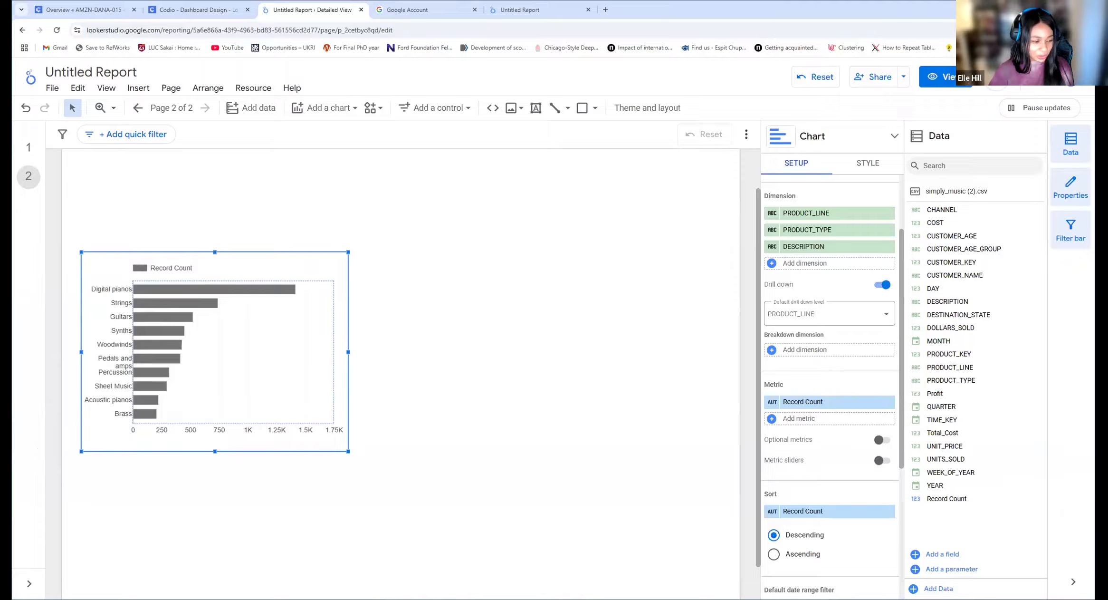
- Drill the bar chart back up from PRODUCT_TYPE to PRODUCT_LINE
left_click(236, 265)
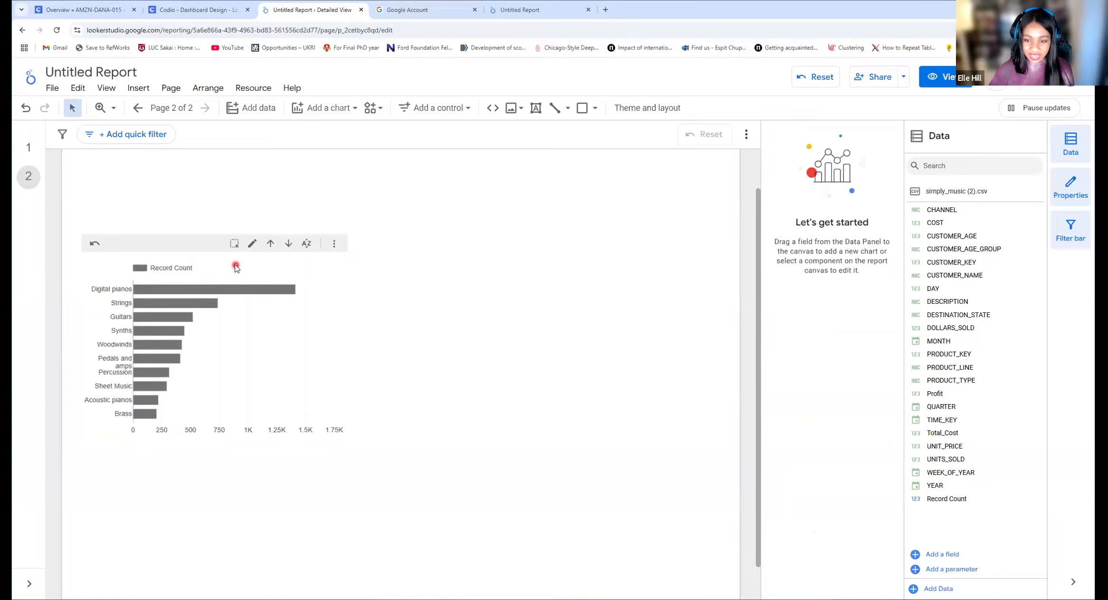
left_click(271, 245)
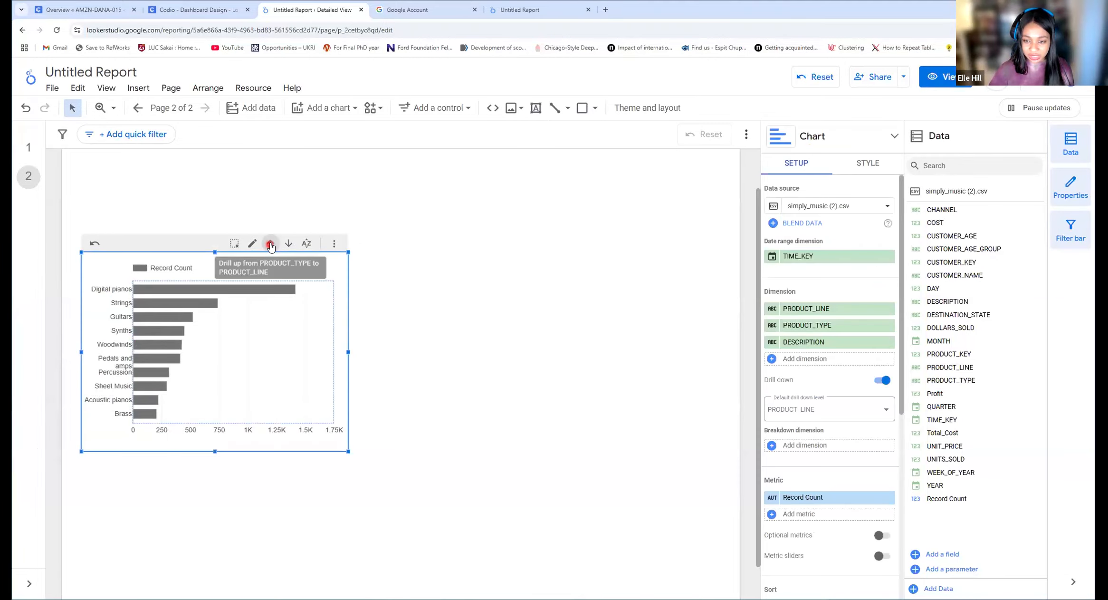
left_click(271, 244)
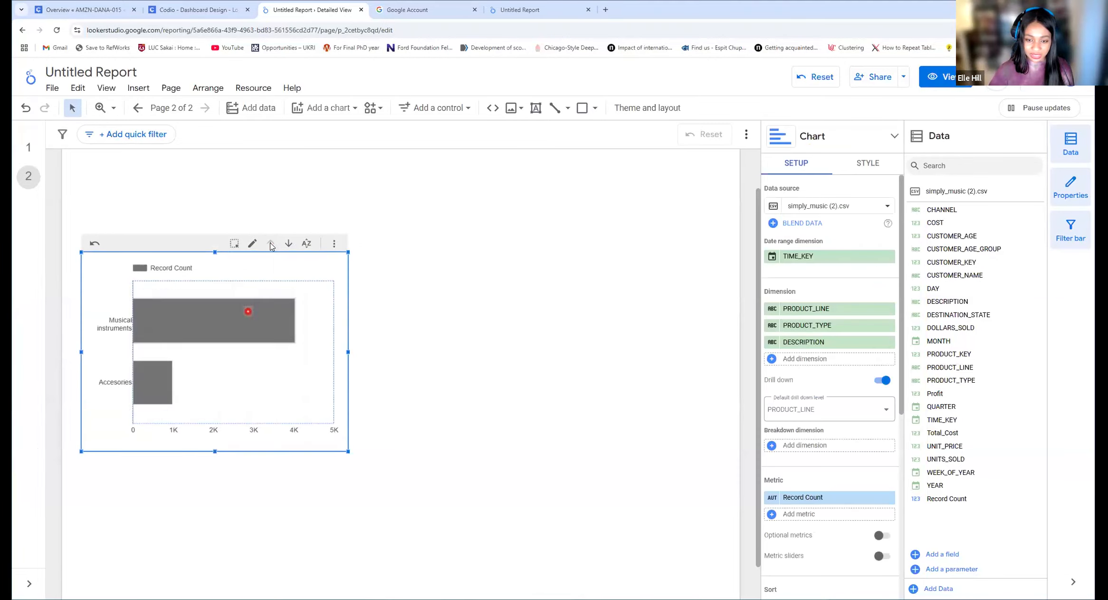
left_click(593, 292)
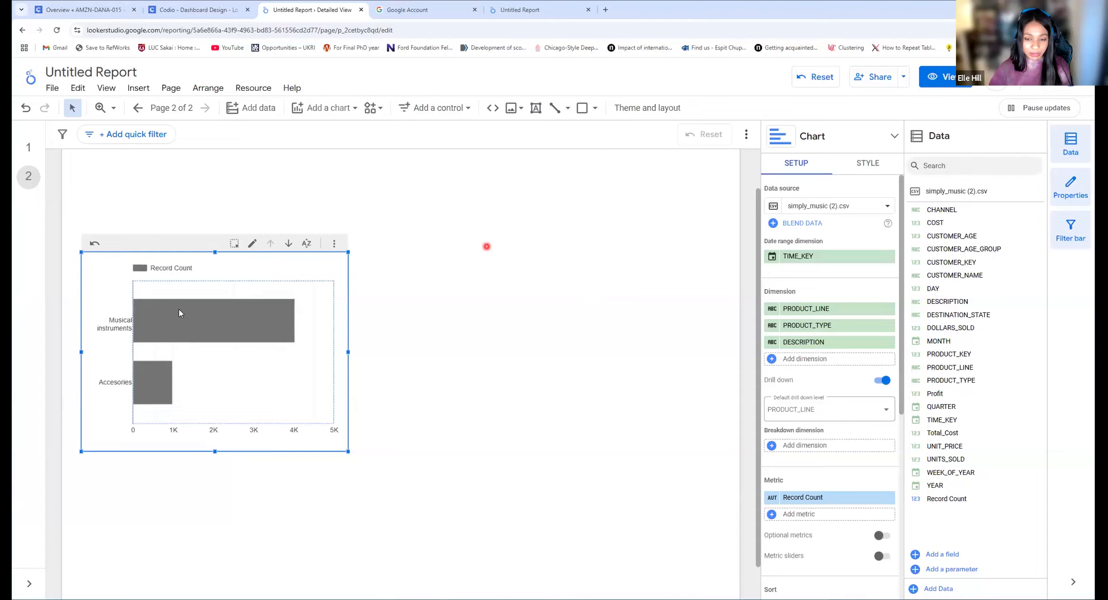
- Filter on the Musical instruments bar, and drill down to its product types and back to the PRODUCT_LINE level
left_click(167, 319)
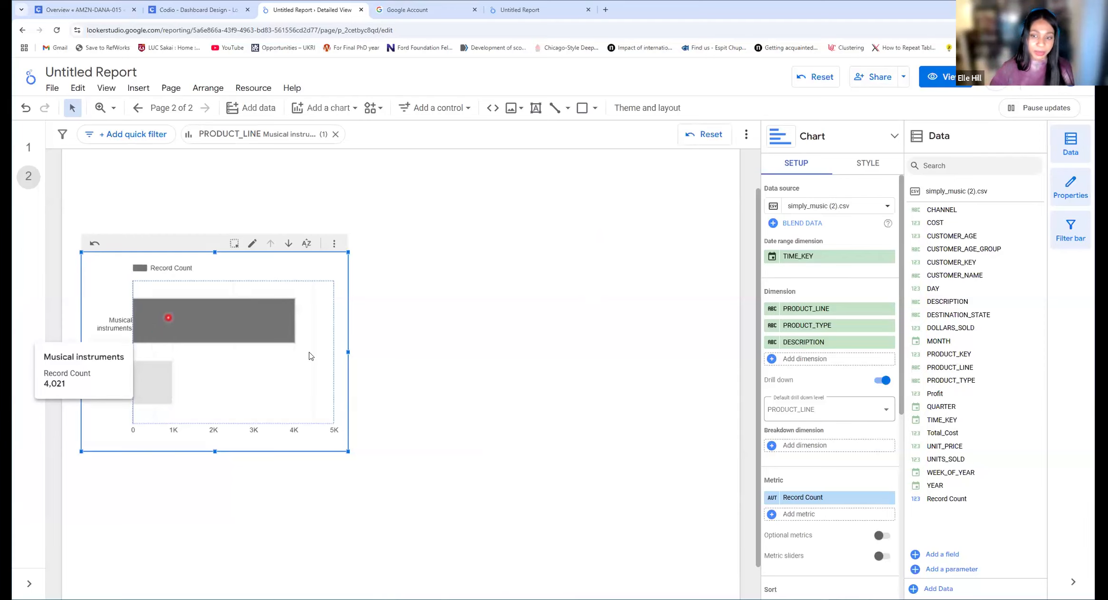
left_click(287, 243)
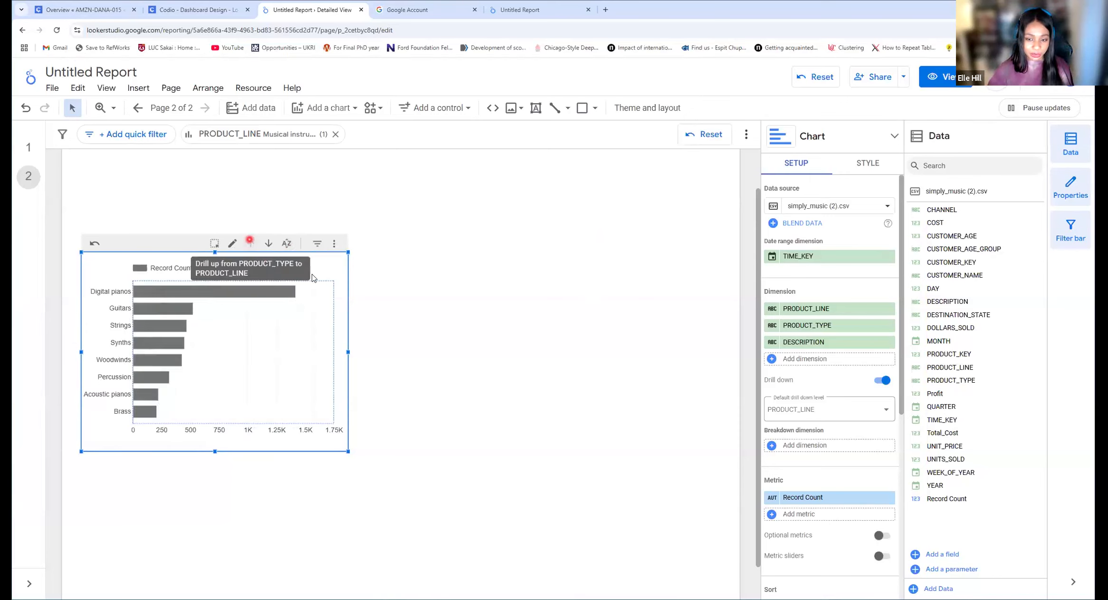
left_click(95, 243)
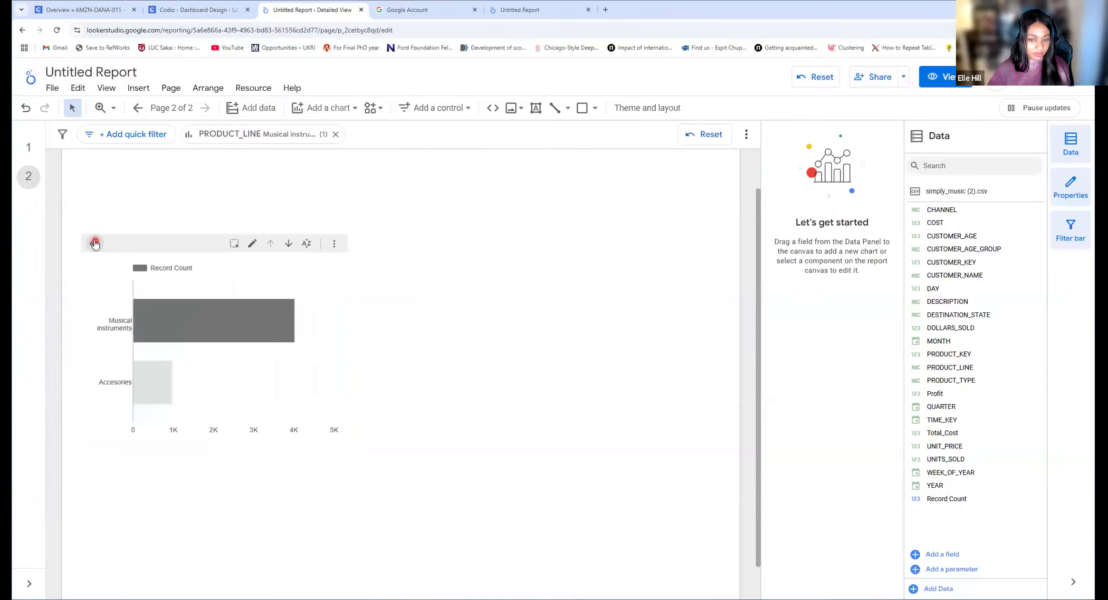
left_click(235, 415)
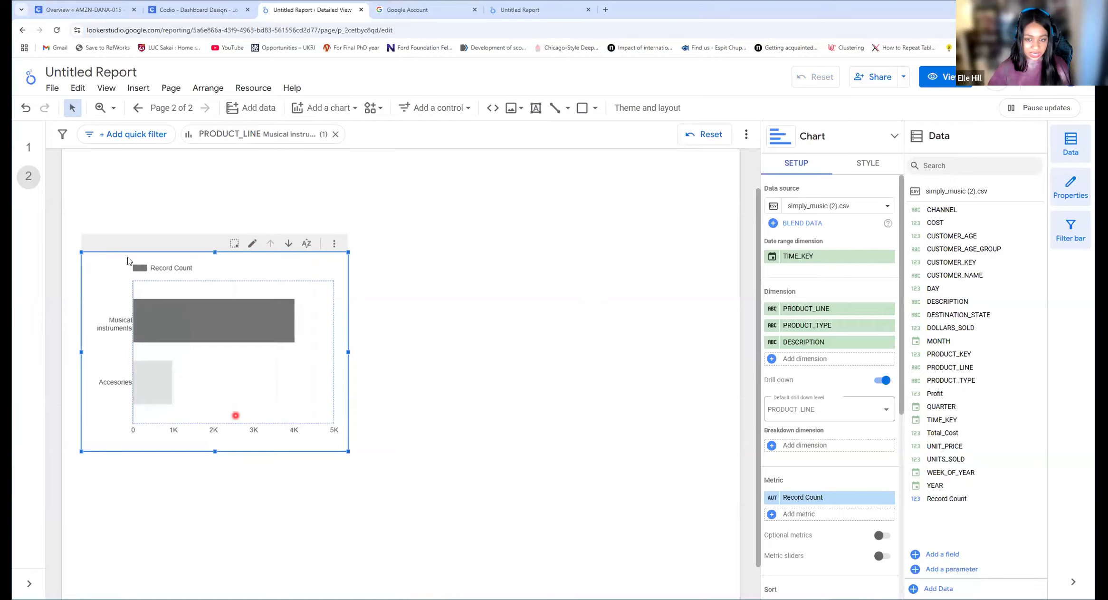
- Clear the Musical instruments filter and move the Record Count bar chart slightly lower on the page
left_click(101, 256)
left_click(616, 366)
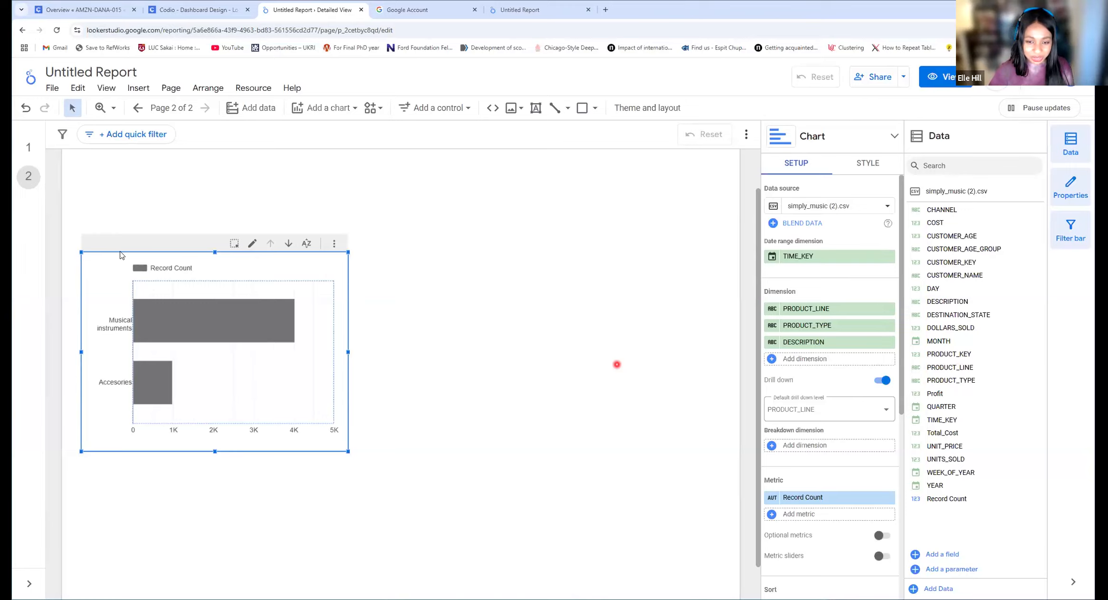
left_click_drag(121, 251, 225, 153)
mouse_move(124, 222)
left_mouse_down()
mouse_move(108, 228)
mouse_move(118, 266)
left_mouse_up()
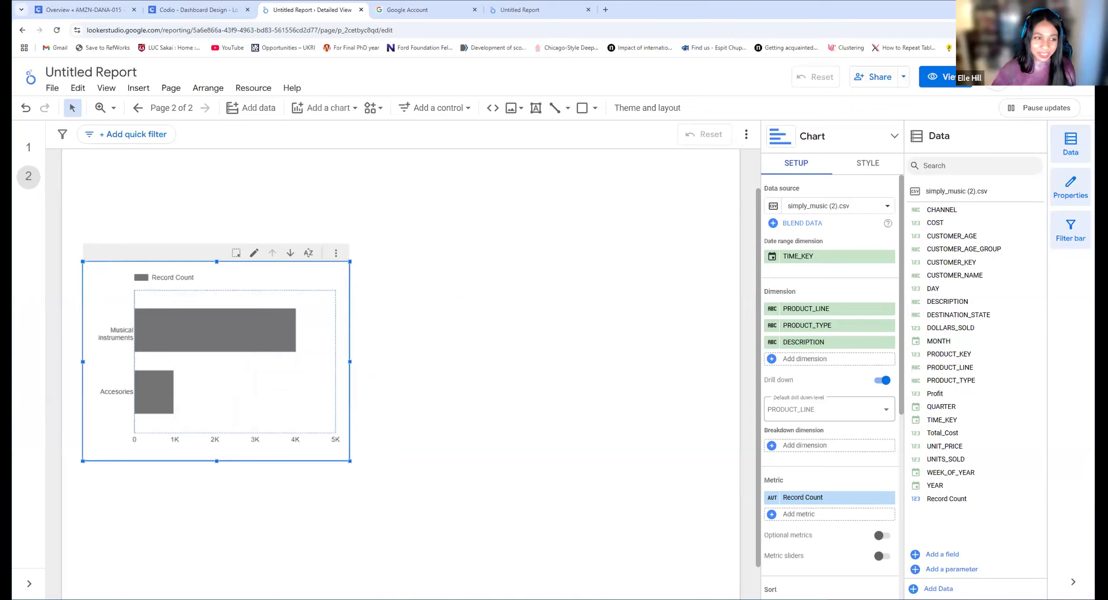
left_click(588, 242)
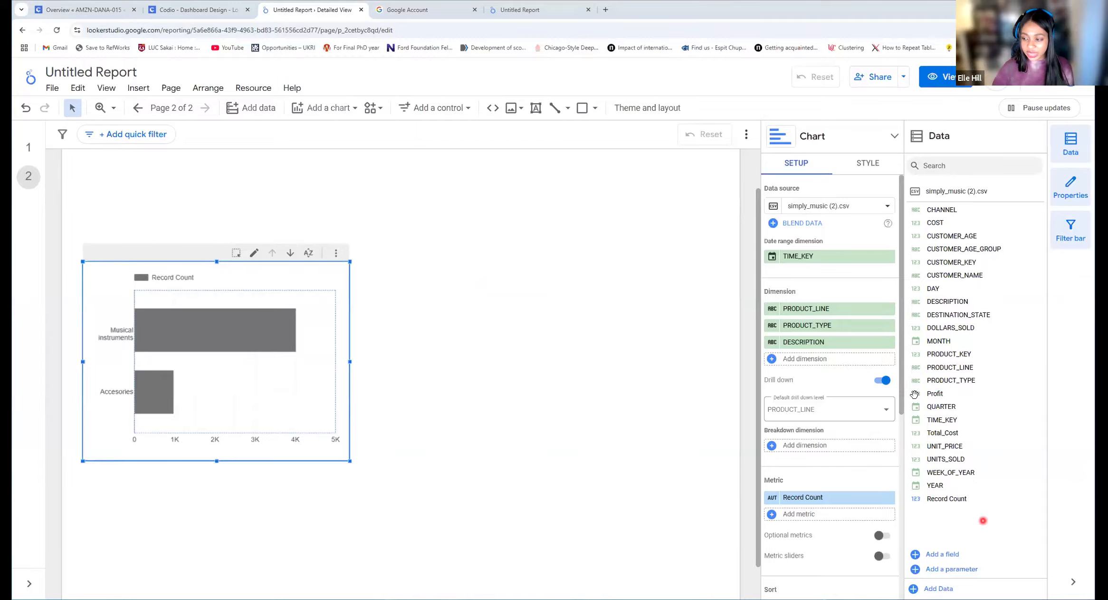
- Open the calculated Profit field to examine its formula, and close it without changes
left_click_drag(923, 408, 913, 393)
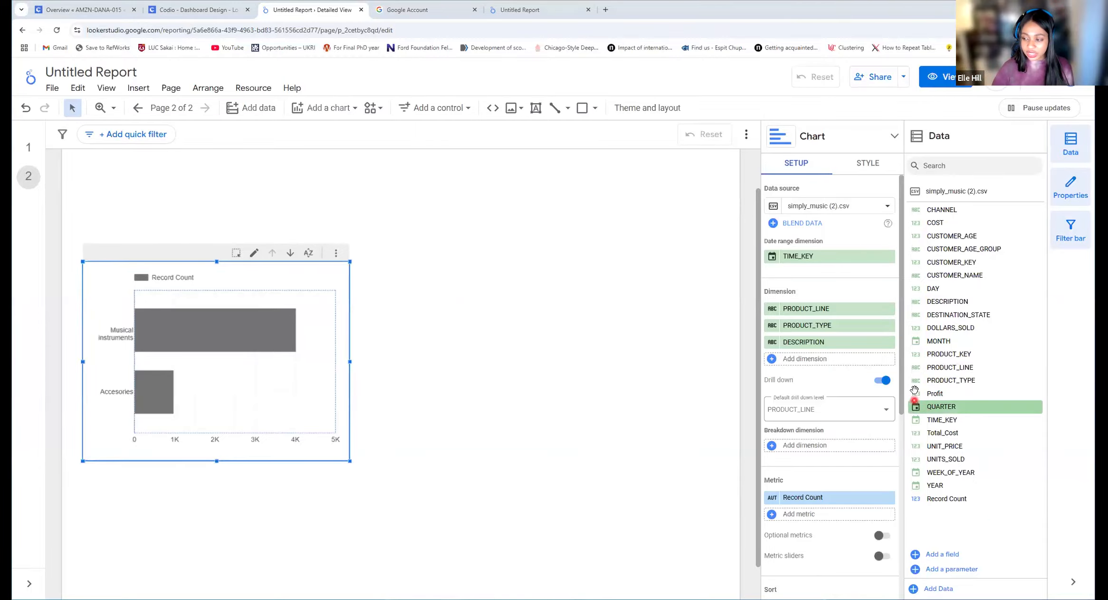
left_click(912, 394)
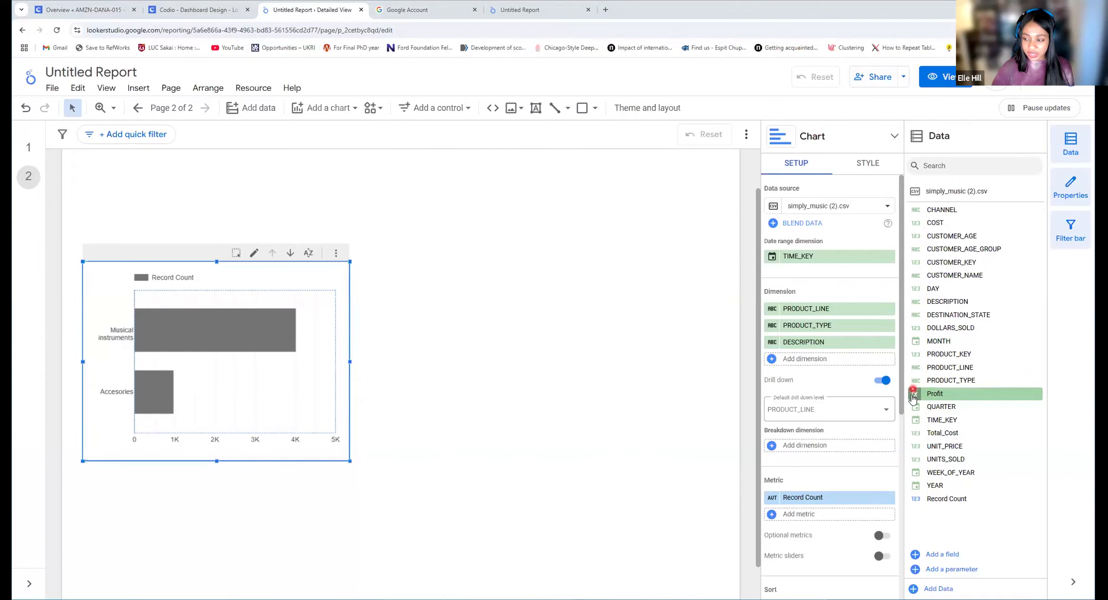
left_click_drag(913, 394, 911, 393)
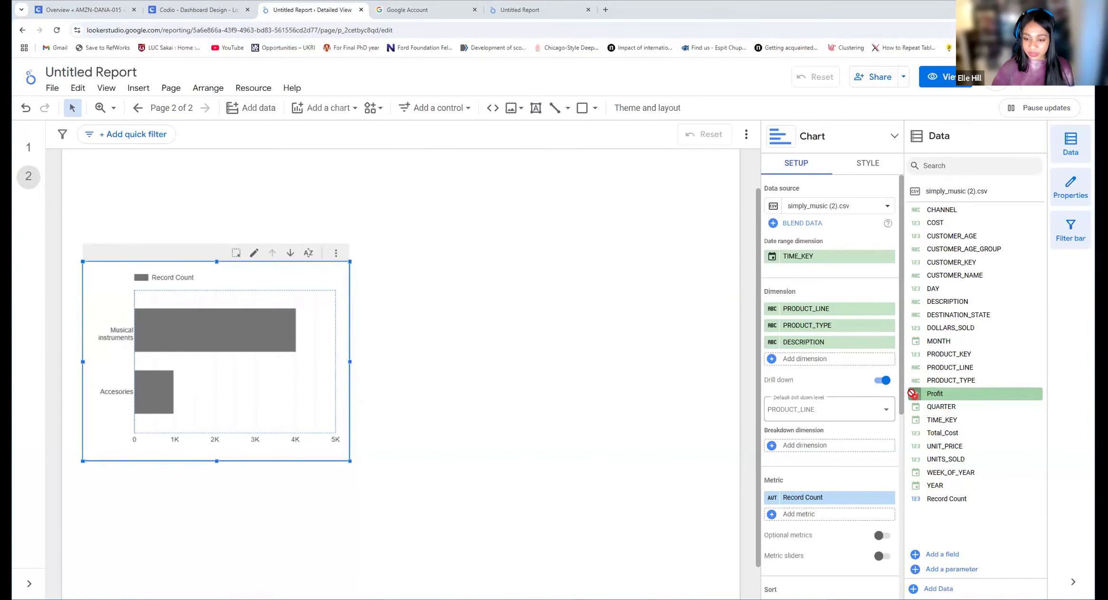
left_click(912, 394)
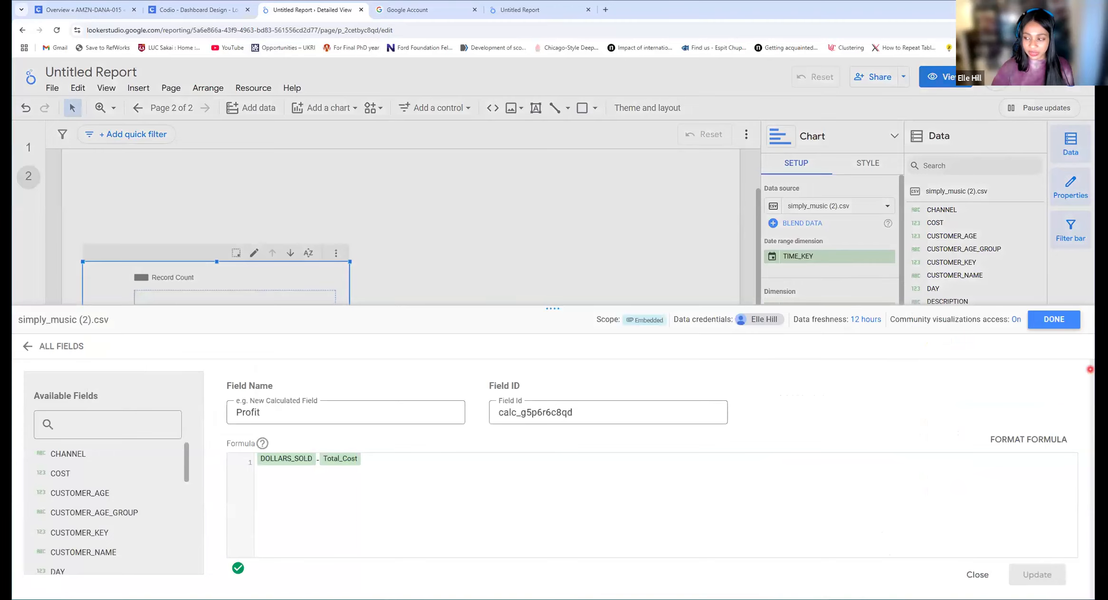
left_click(1067, 322)
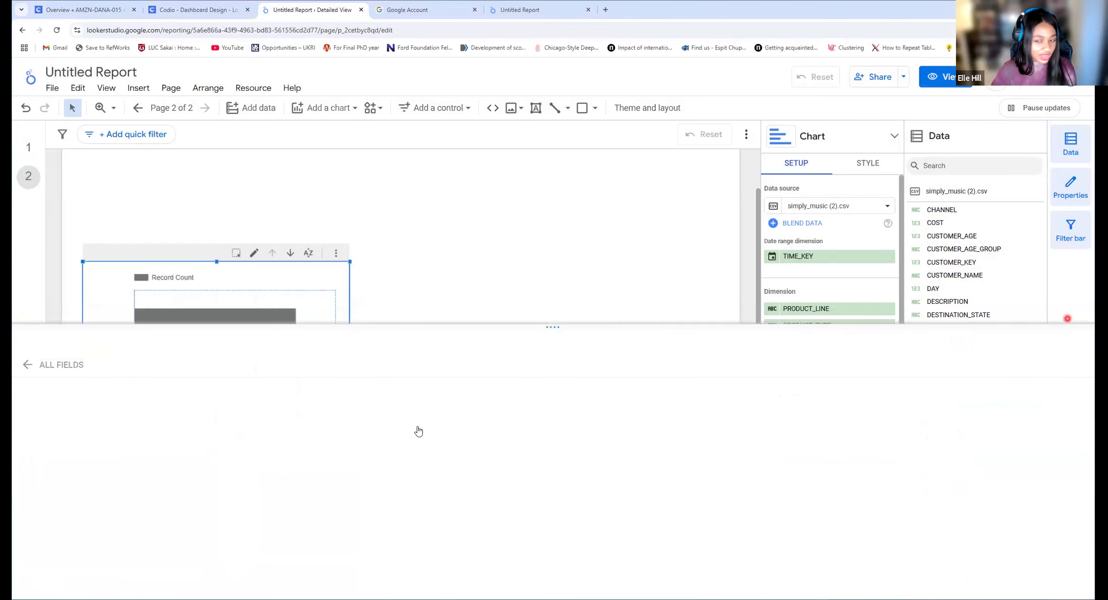
left_click(491, 344)
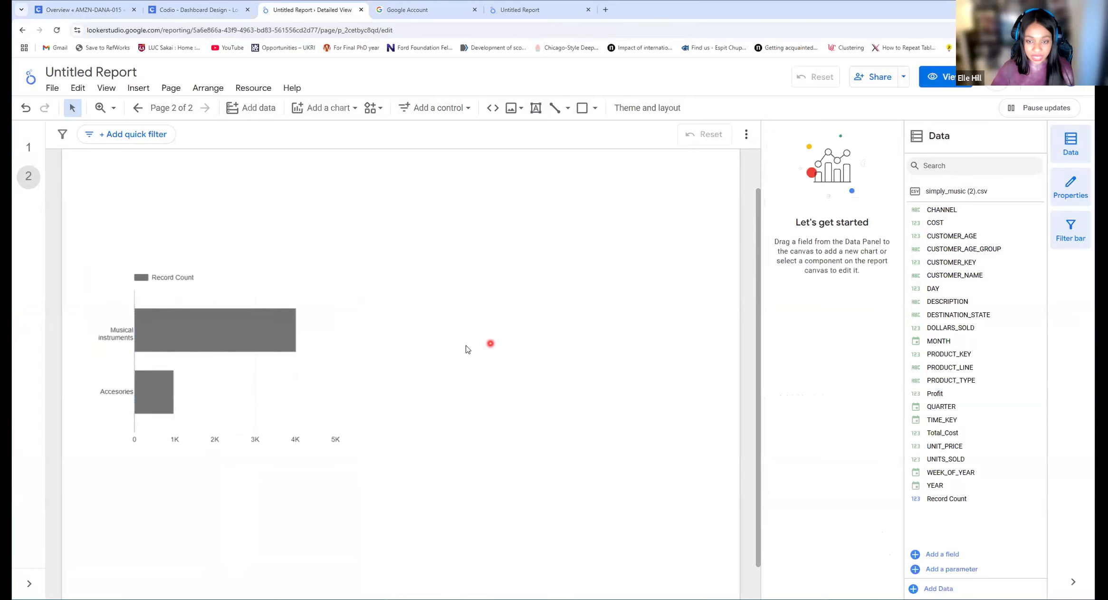
- Filter on the Musical instruments bar of the Record Count chart, and clear that filter
left_click(466, 348)
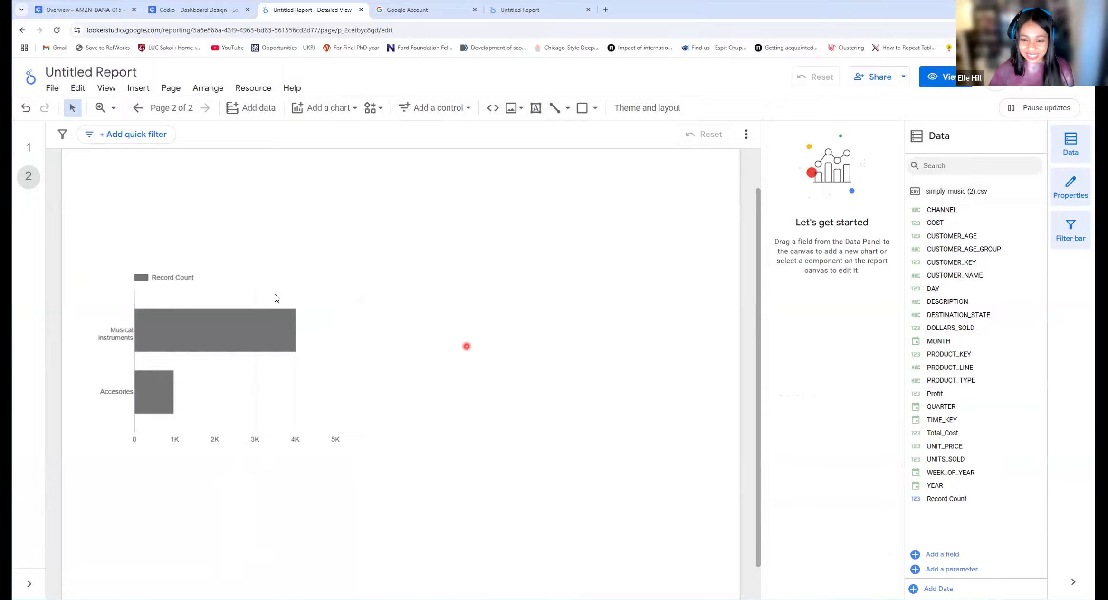
left_click(160, 261)
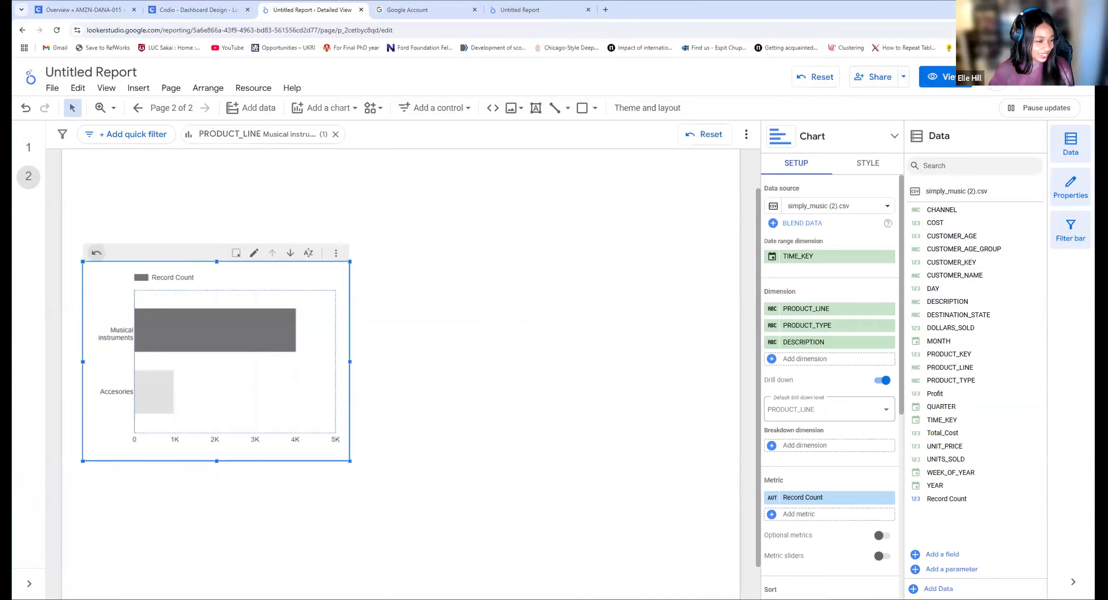
left_click(437, 369)
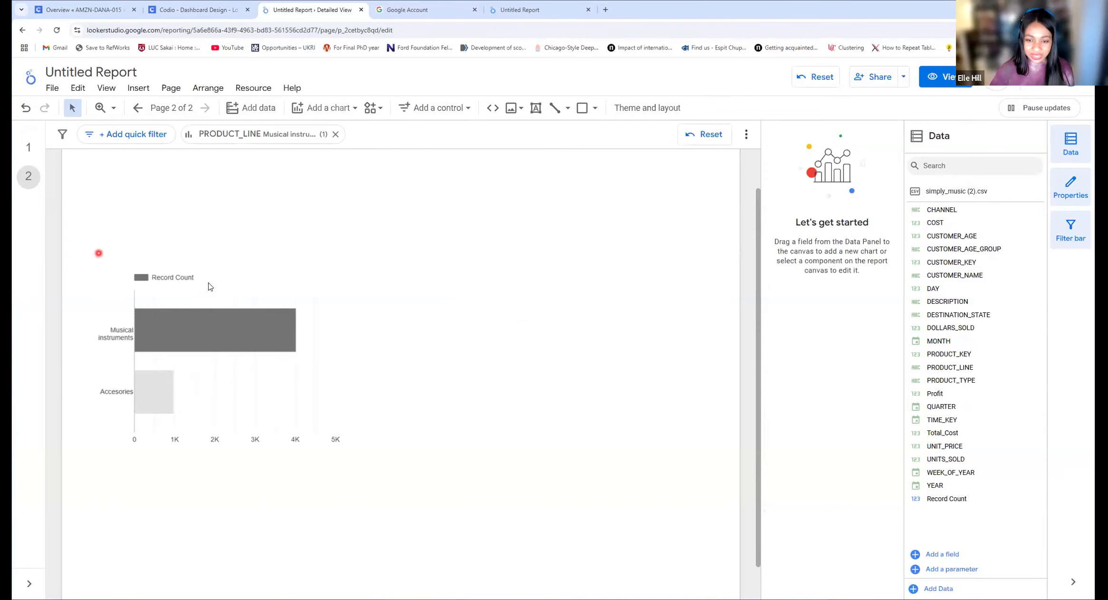
left_click(577, 350)
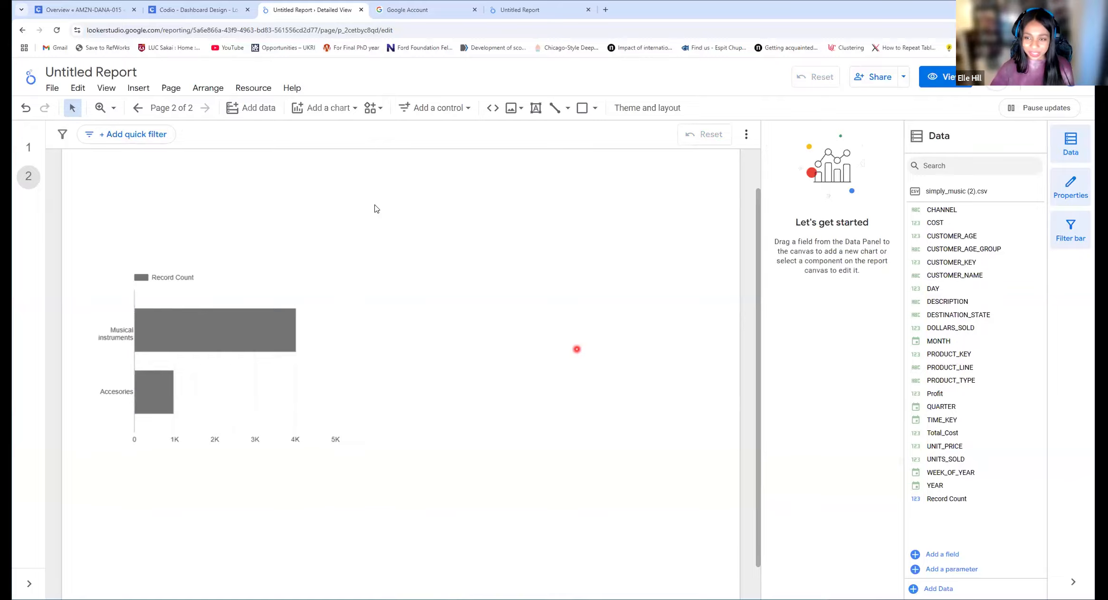
- Try to add a second bar chart to the right of the Record Count chart
left_click(356, 108)
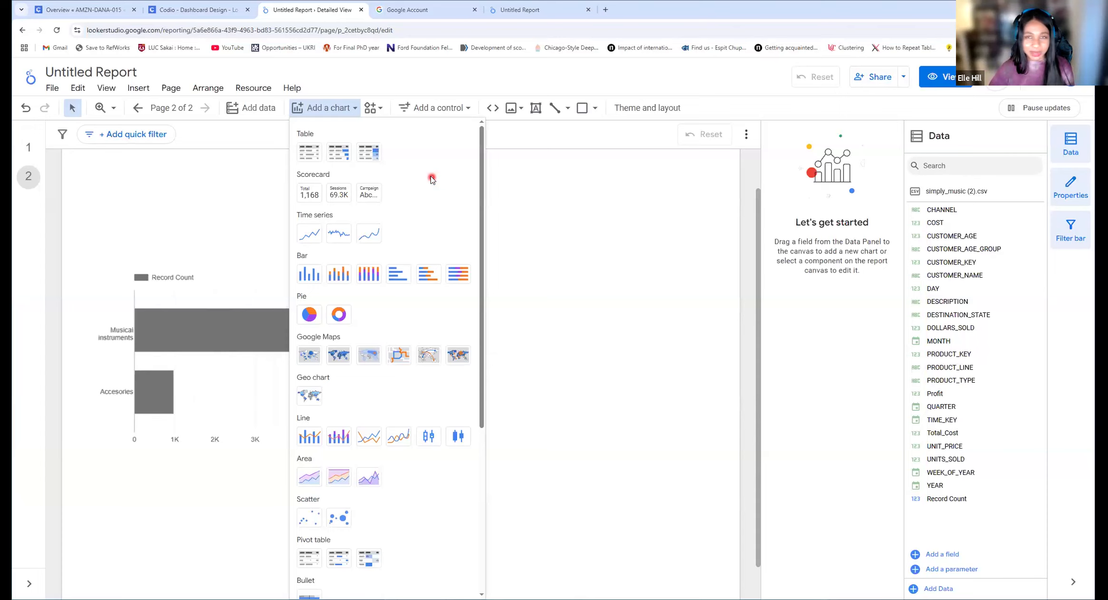
left_click(398, 273)
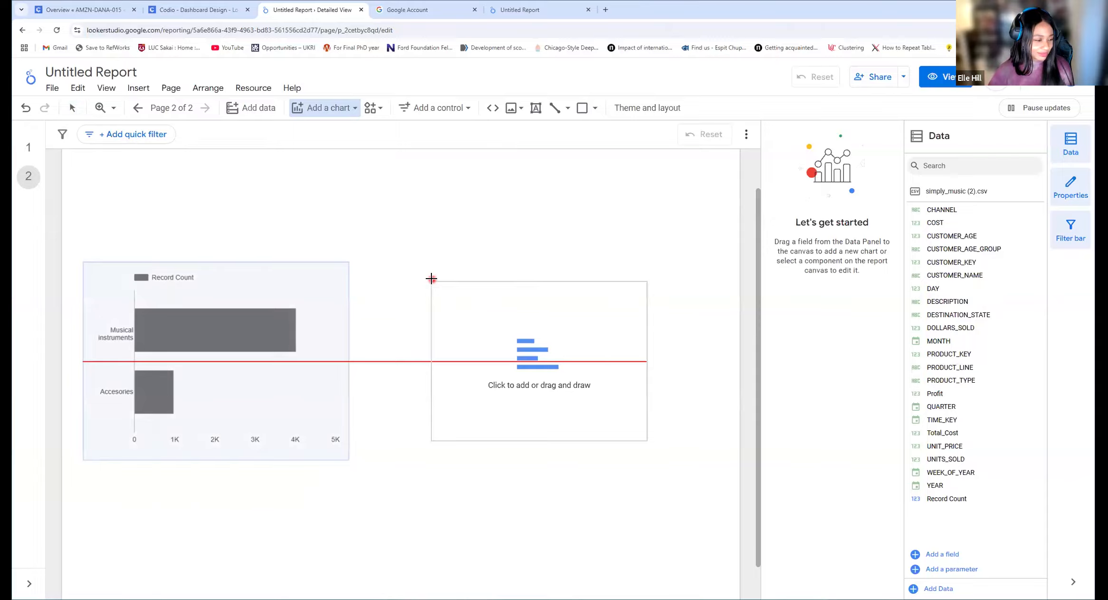
left_click(432, 279)
left_click_drag(432, 281, 664, 441)
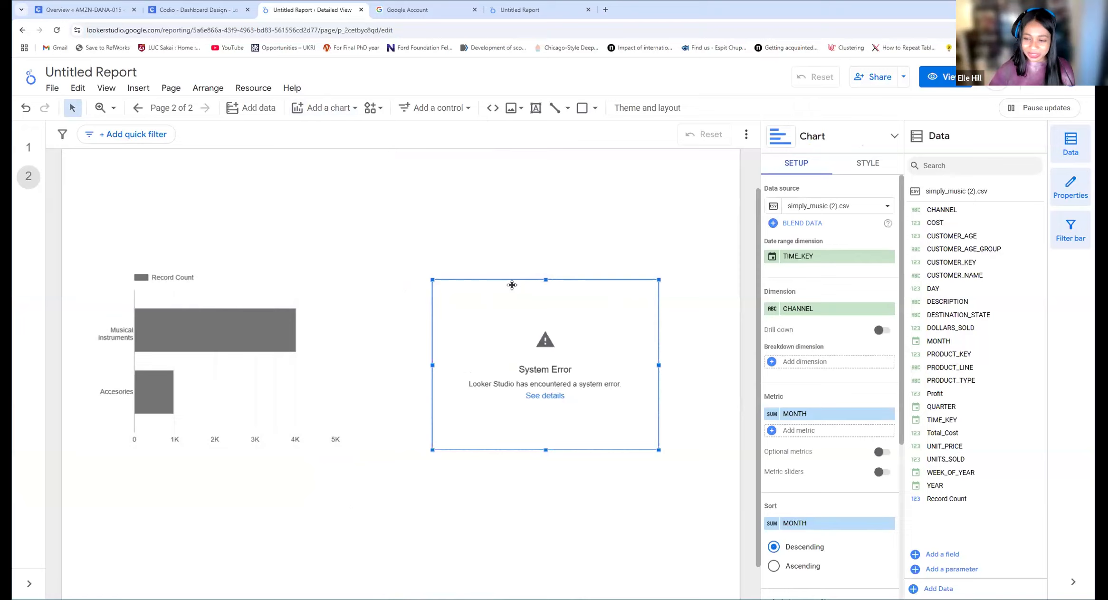
left_click(511, 284)
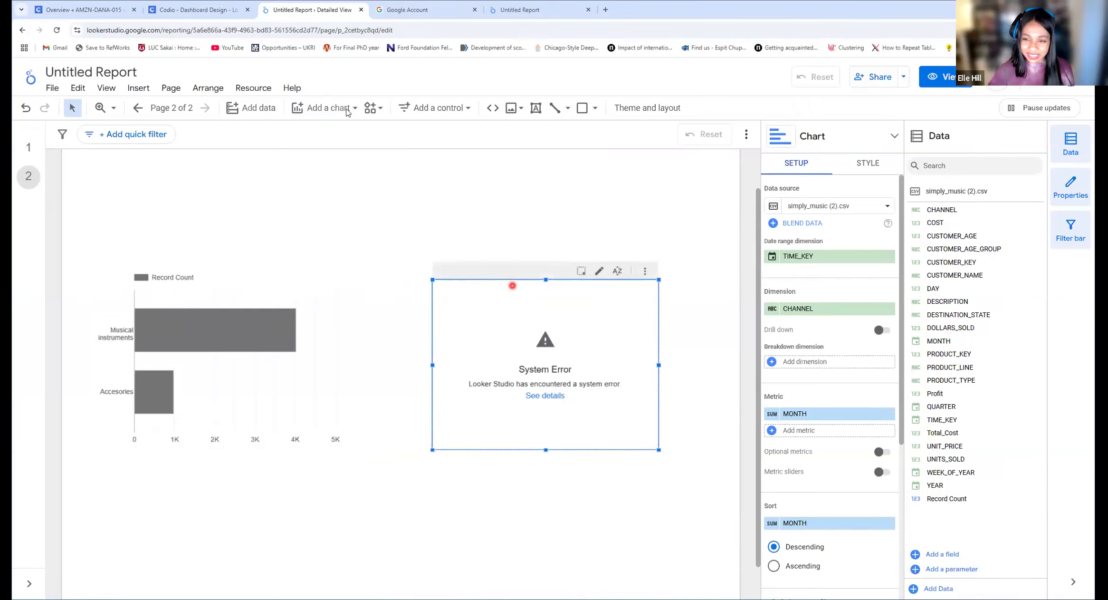
- Add a bar chart to the right of the Record Count chart and set its metric to Profit
left_click(345, 110)
left_click(398, 273)
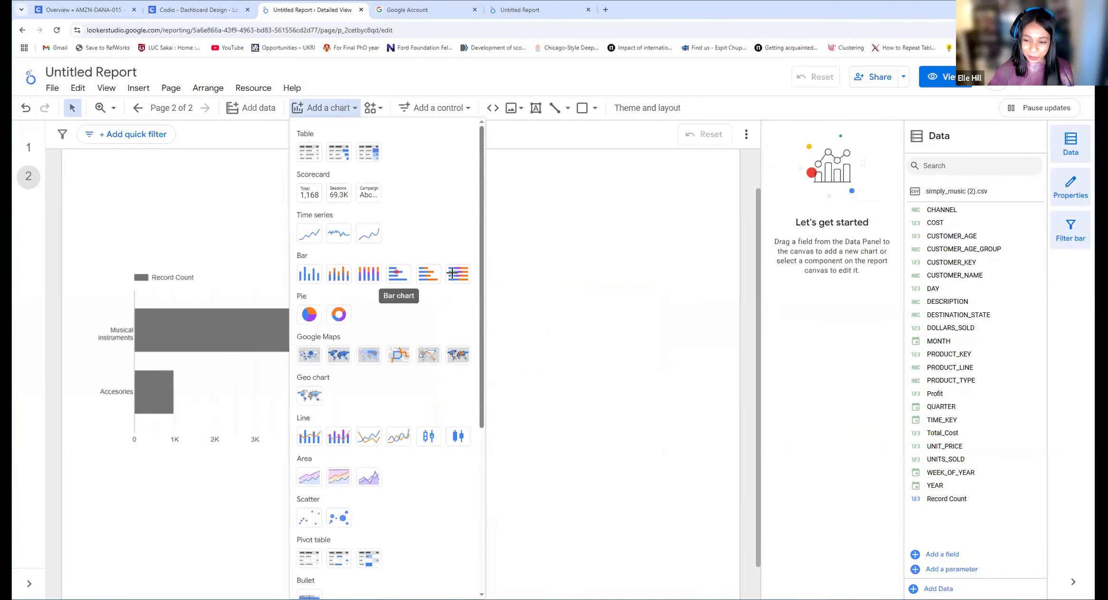
left_click(453, 292)
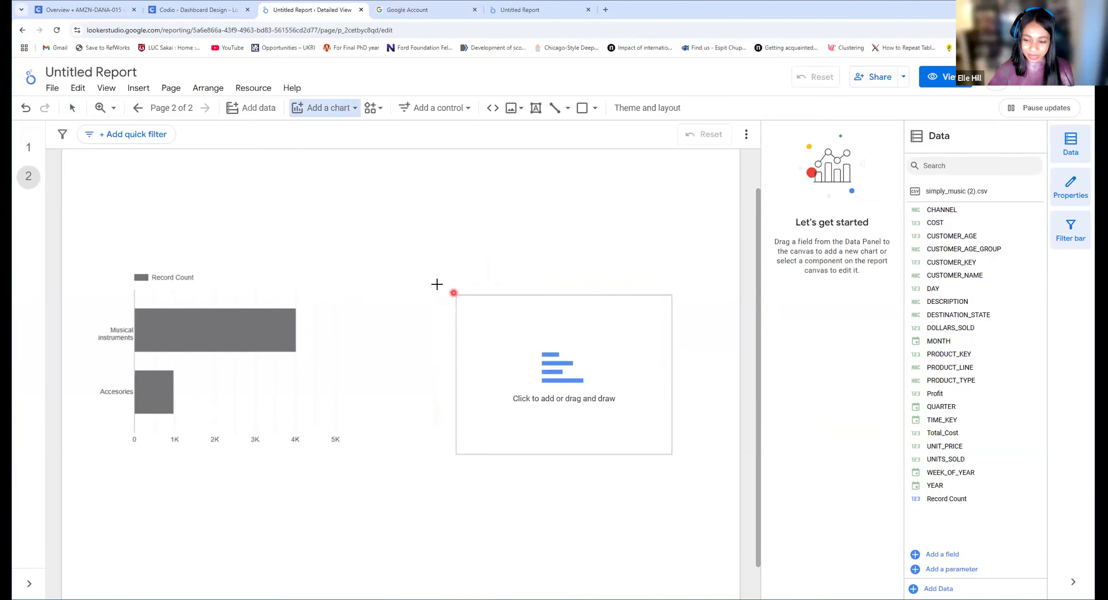
left_click_drag(438, 288, 437, 284)
left_click(437, 284)
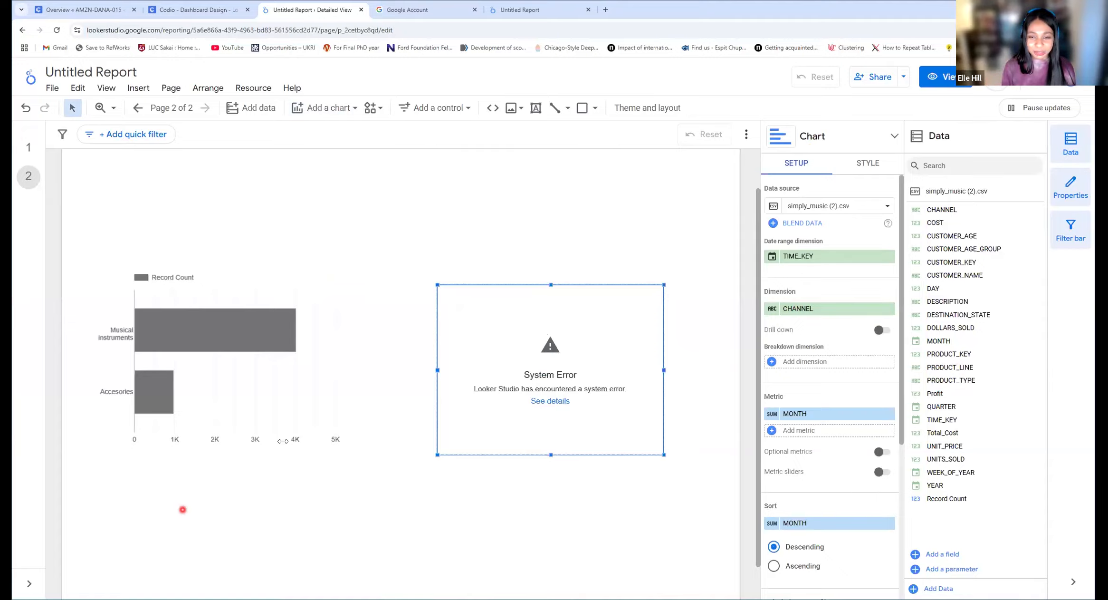
mouse_move(283, 441)
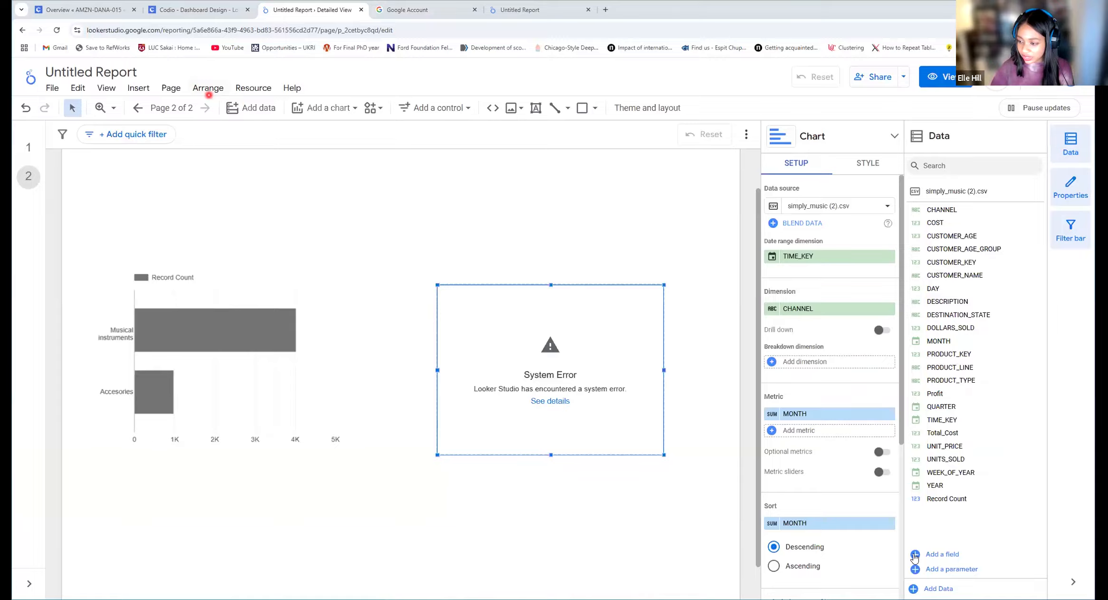
left_click_drag(1029, 473, 823, 414)
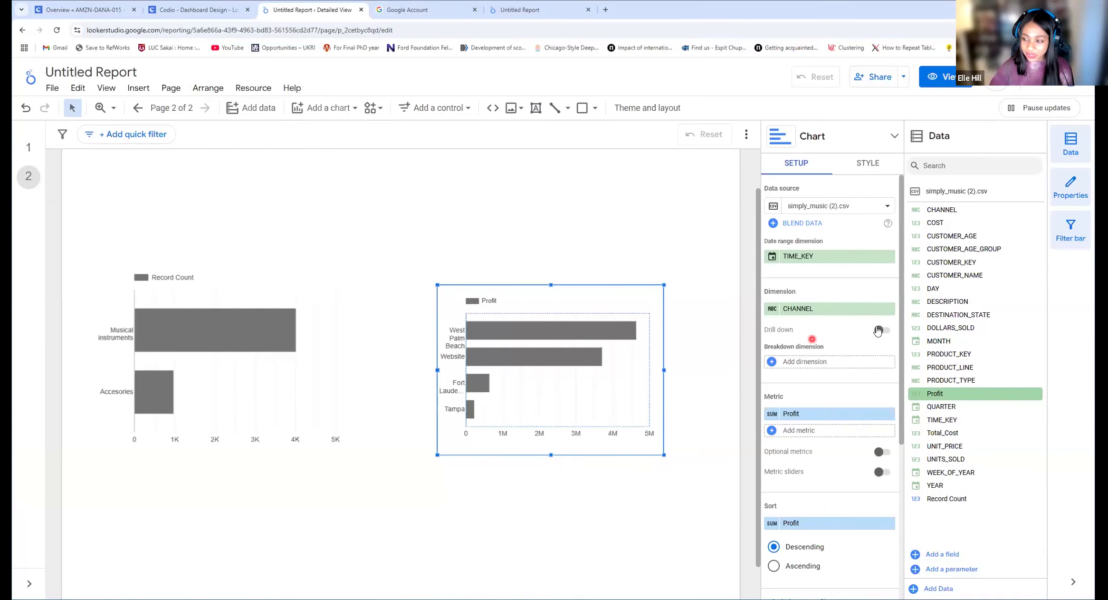
- Enable drill down on the Profit chart with PRODUCT_LINE in place of CHANNEL, followed by PRODUCT_TYPE and DESCRIPTION
left_click(877, 330)
left_click(862, 346)
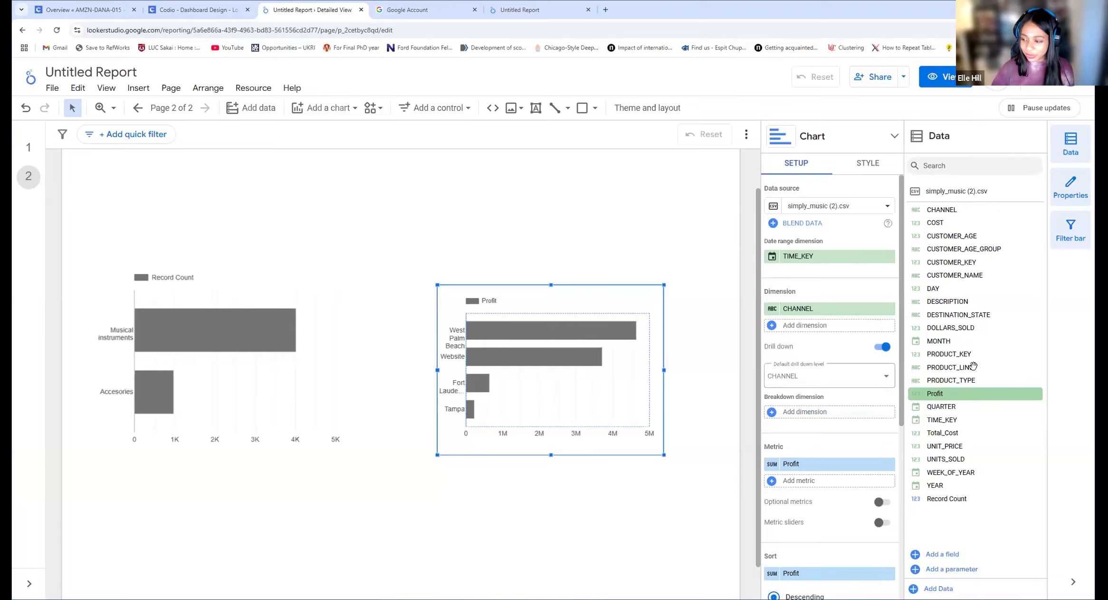
mouse_move(975, 414)
left_mouse_down()
mouse_move(972, 367)
mouse_move(833, 305)
left_mouse_up()
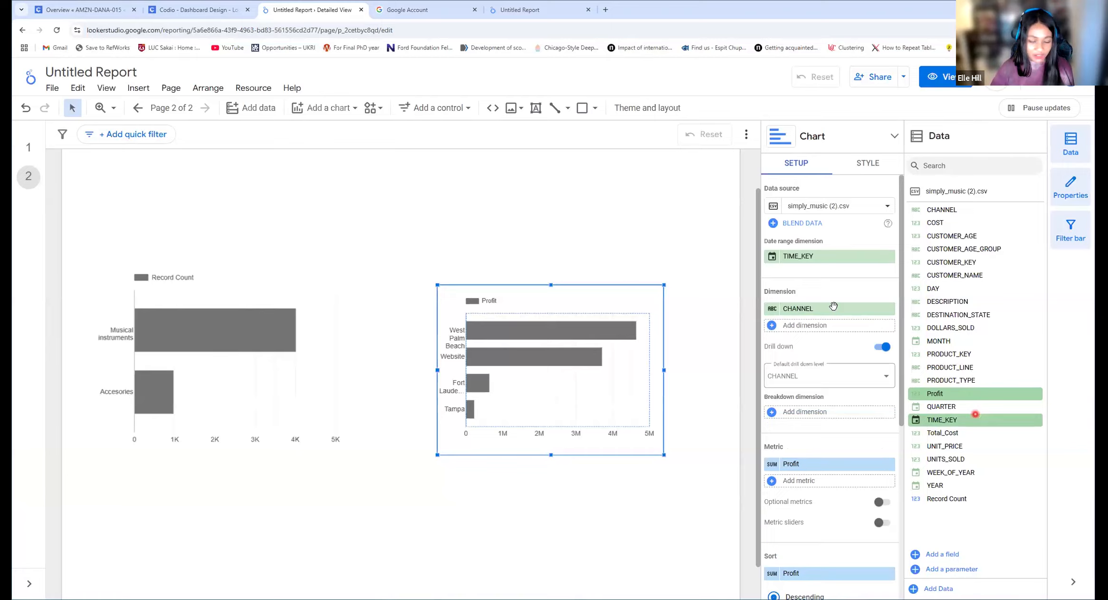
left_click_drag(987, 381, 843, 332)
left_click_drag(965, 305, 824, 342)
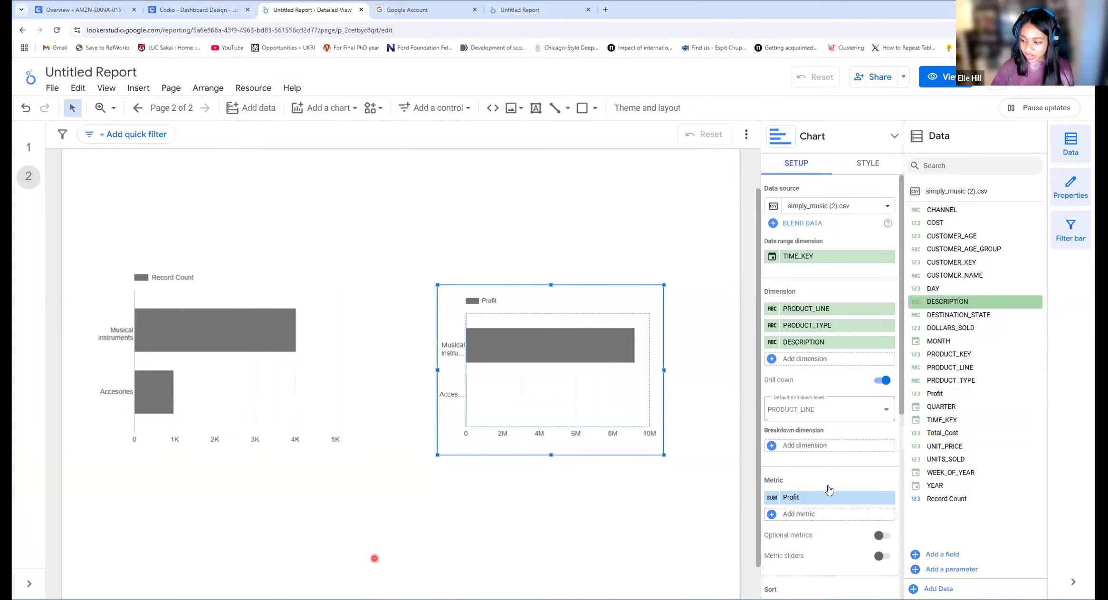
- Look through the Profit chart's style settings for bars, axes, grid and legend, and review its sort and interaction settings
scroll(829, 479, "down", 2)
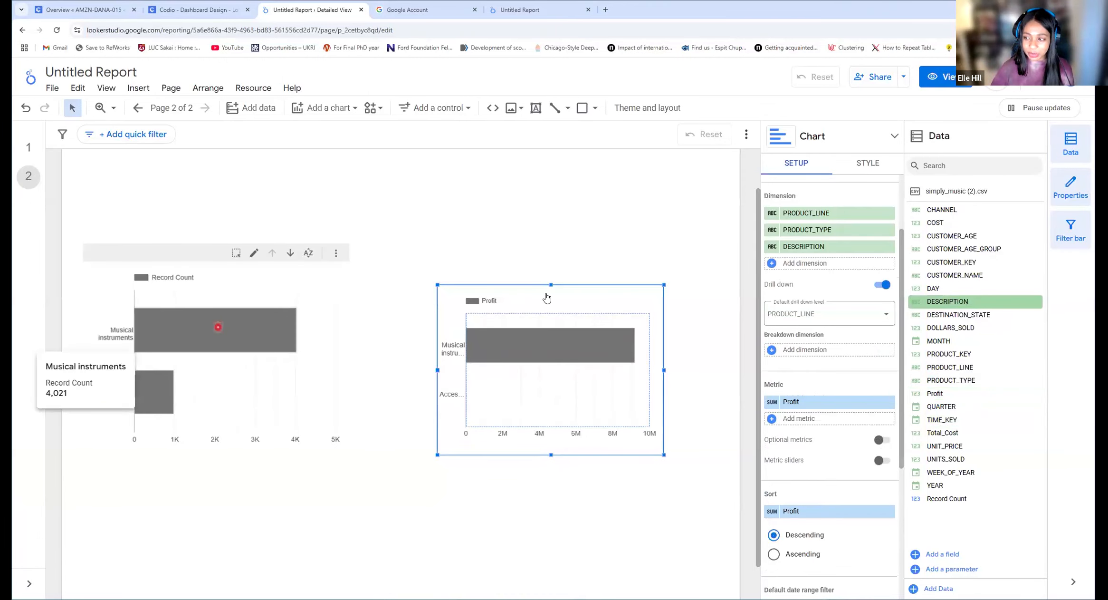
left_click(868, 164)
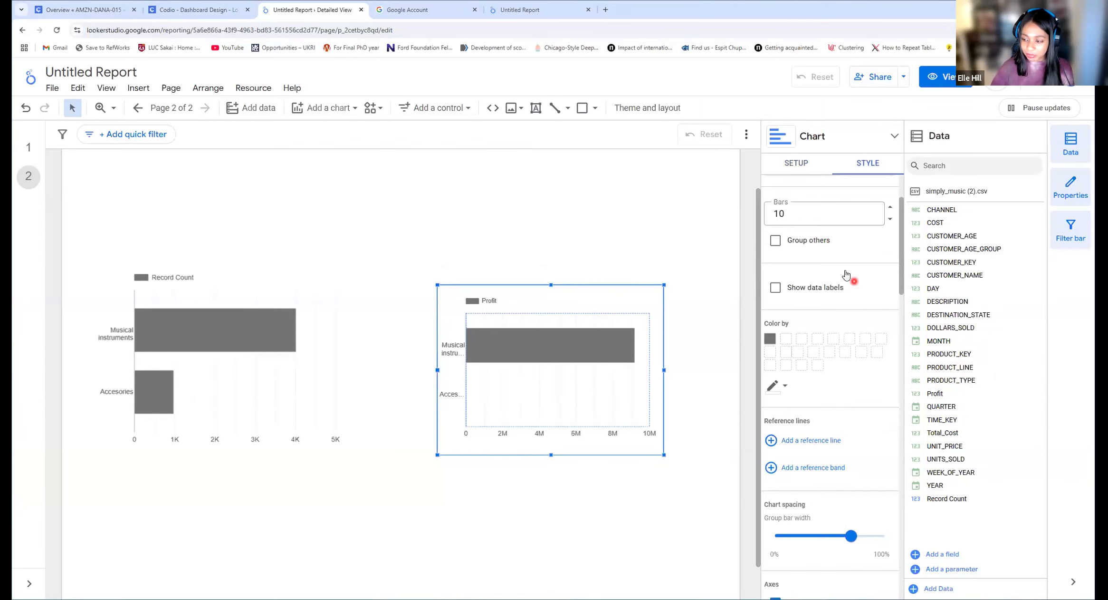
scroll(846, 274, "down", 4)
scroll(846, 274, "down", 8)
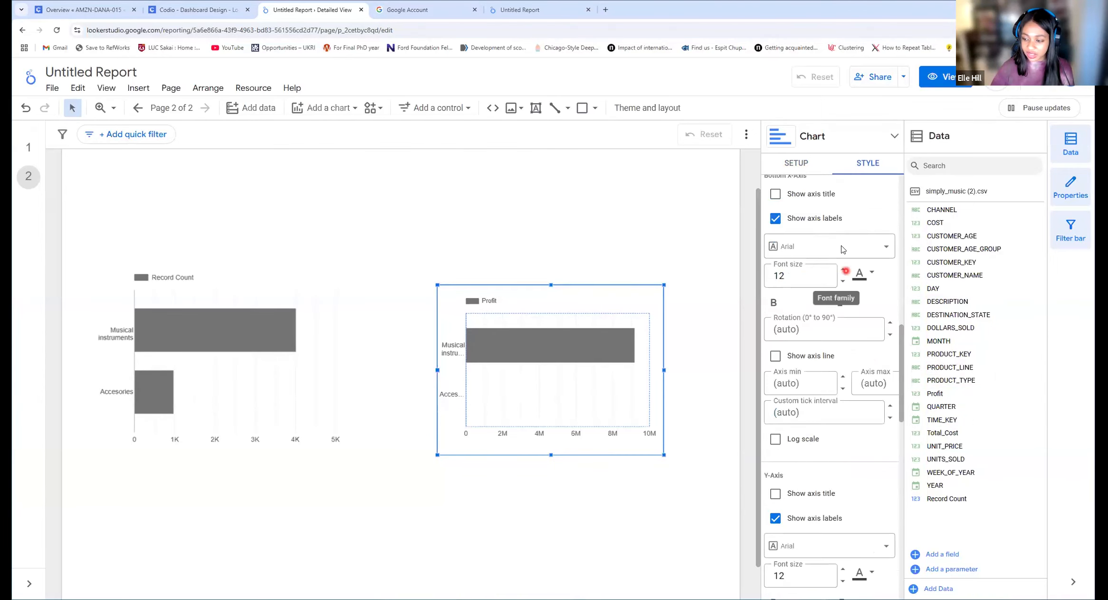
scroll(857, 459, "down", 4)
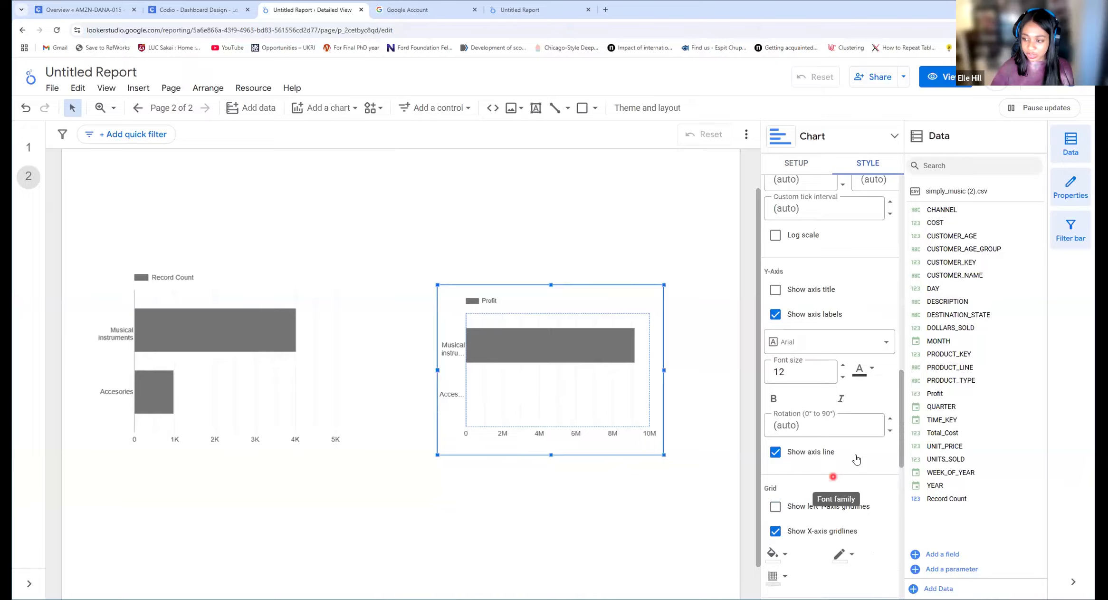
scroll(857, 458, "down", 5)
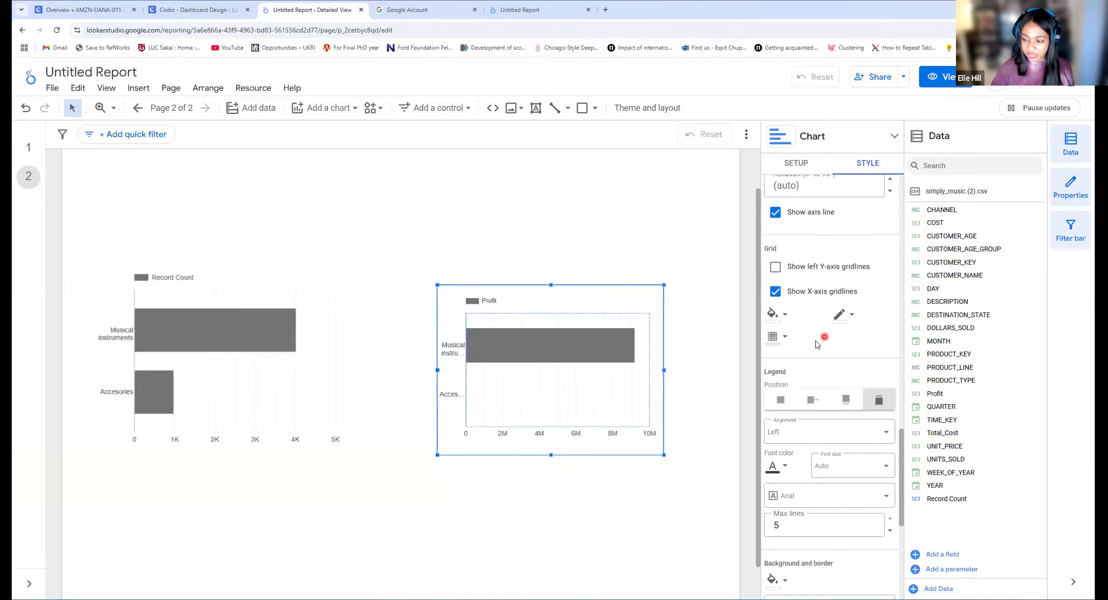
left_click(798, 164)
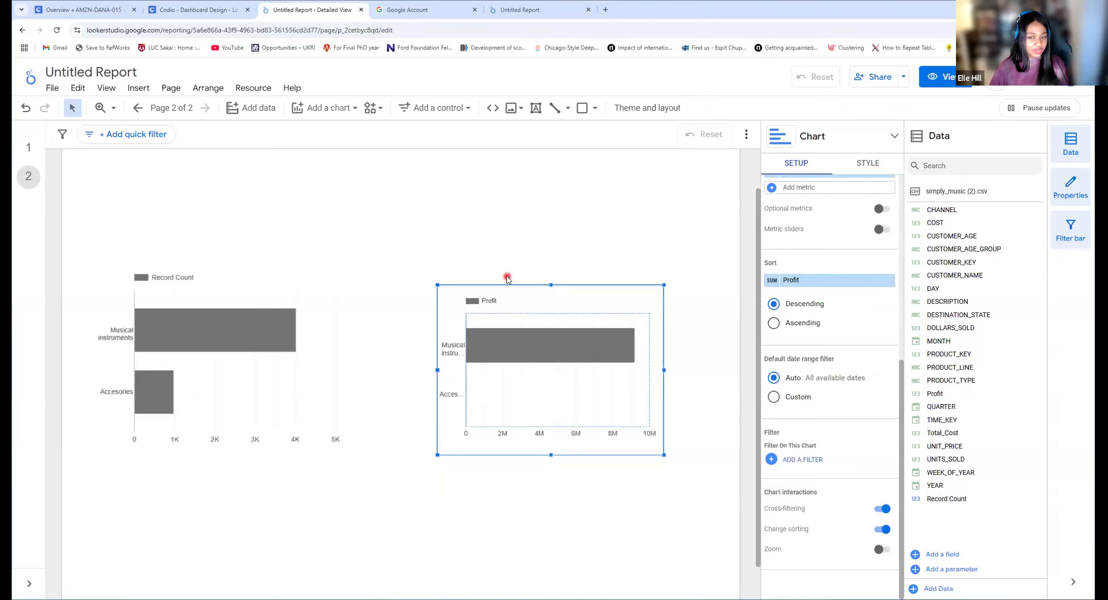
- Compare the setup of the Record Count chart with that of the Profit chart
left_click(177, 254)
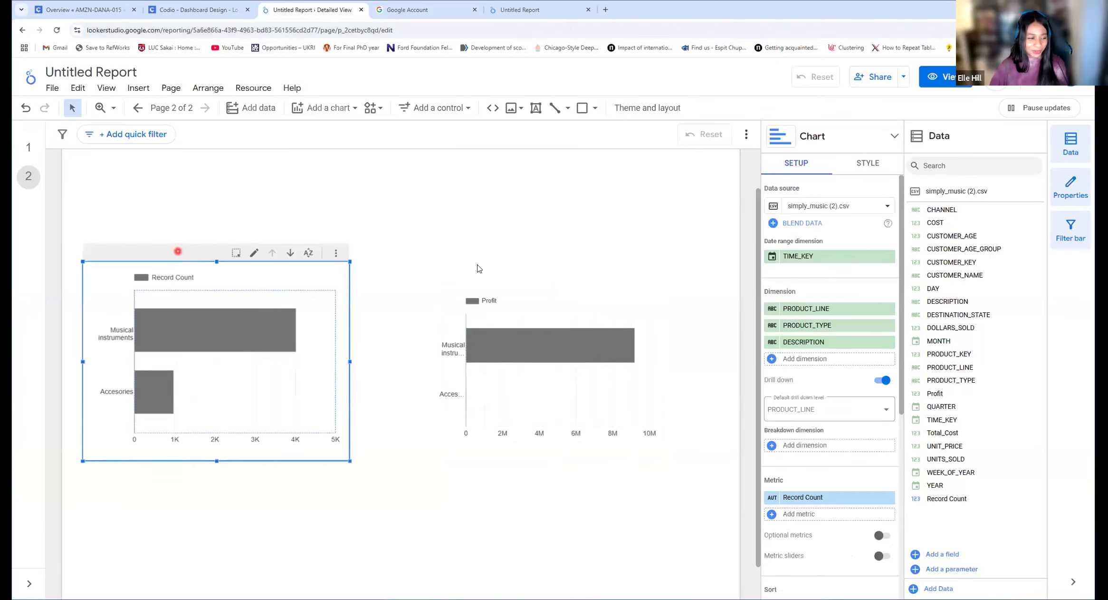
left_click(420, 518)
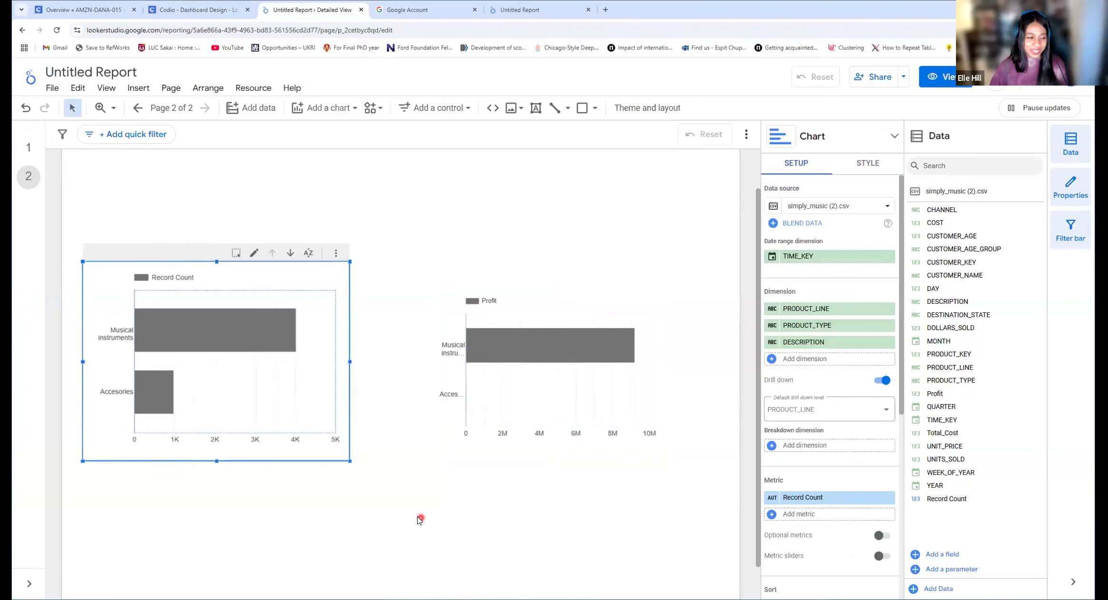
left_click(418, 519)
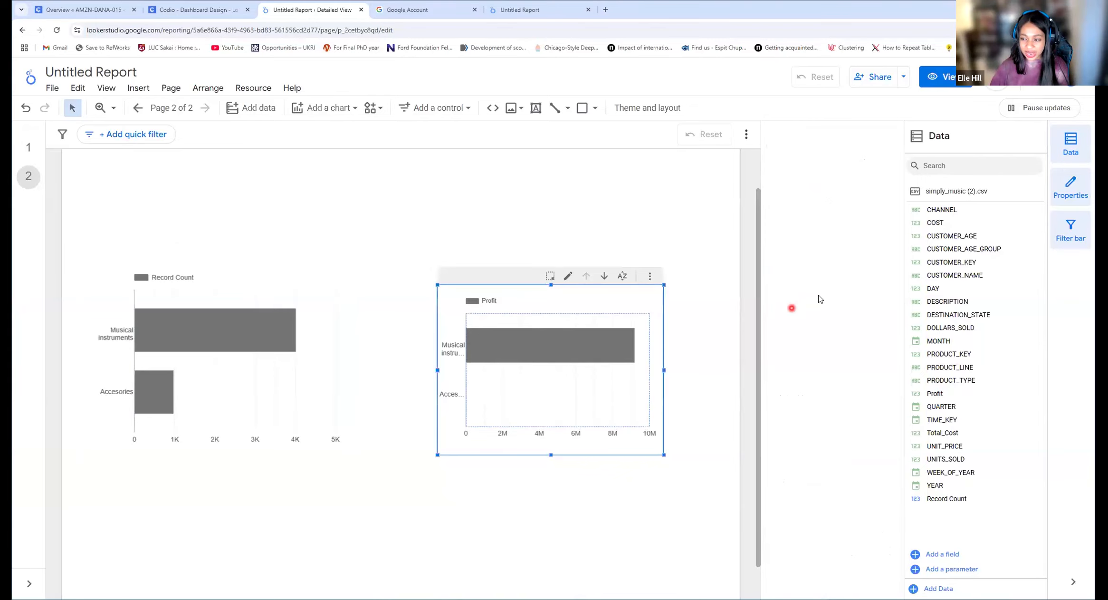
left_click(893, 385)
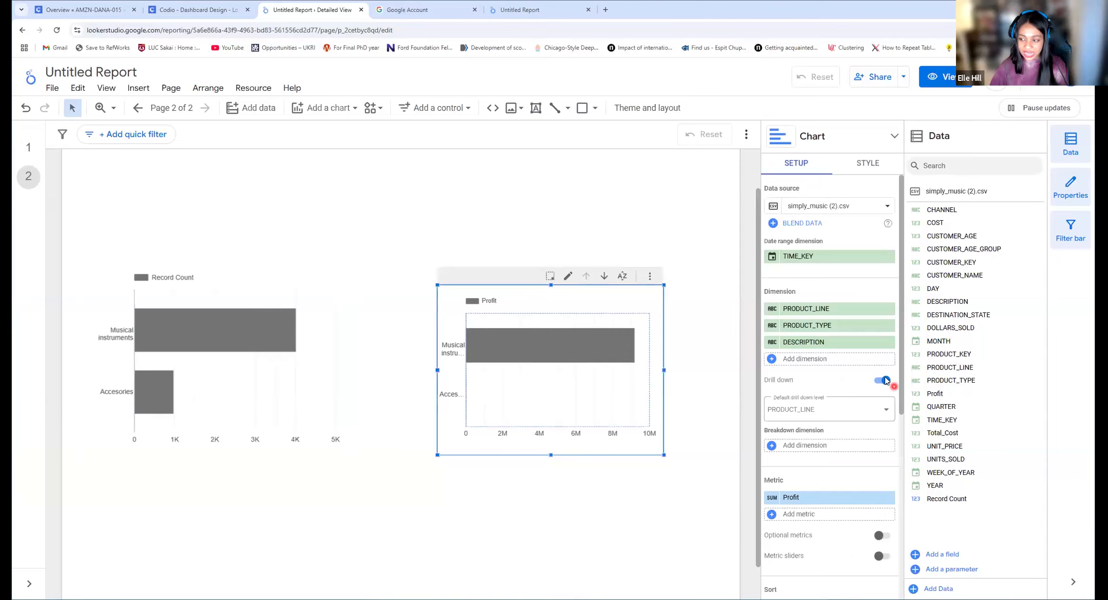
left_click(807, 497)
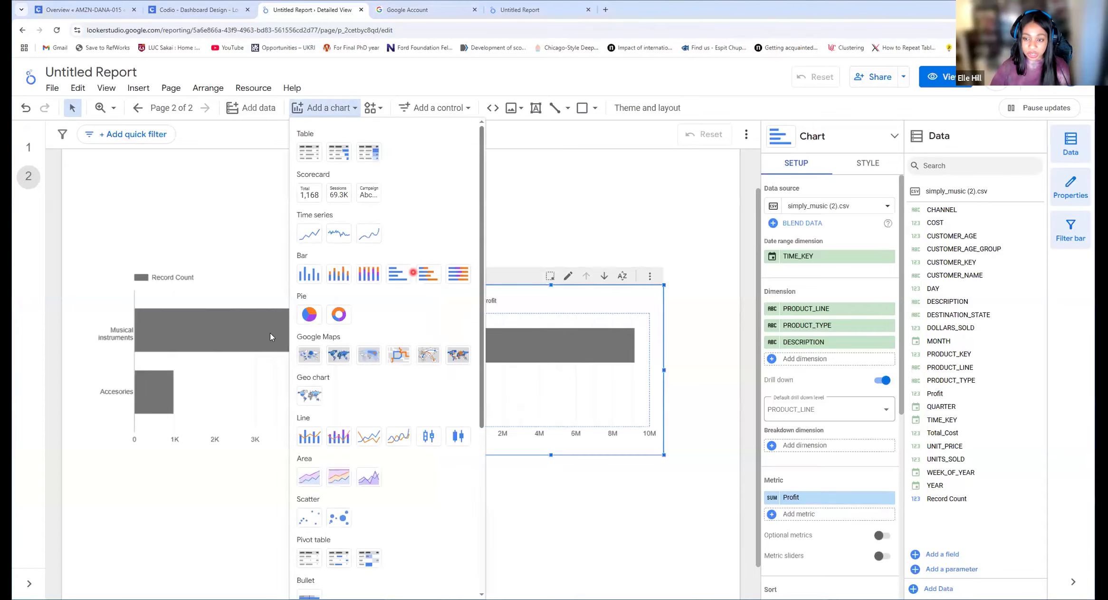
left_click(877, 275)
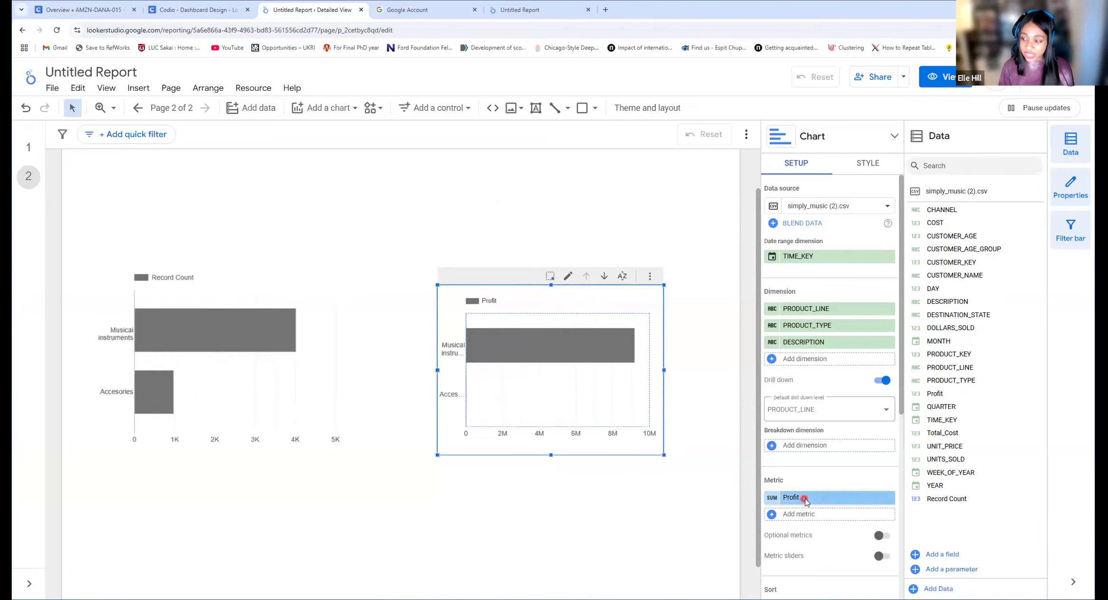
left_click(956, 392)
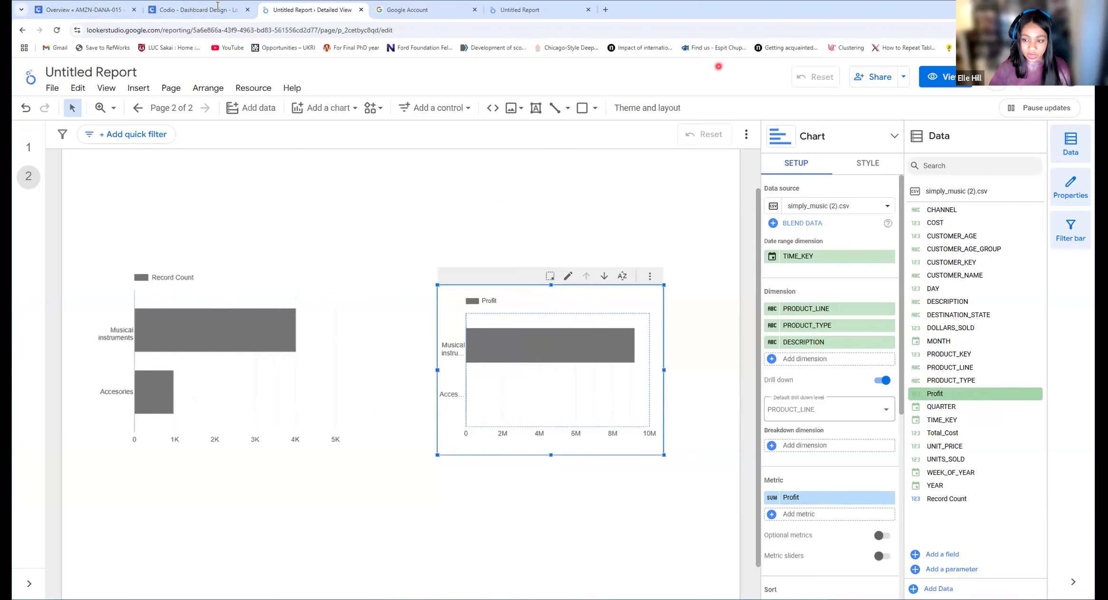
- Switch to the Codio guide, read the bubble map settings in Exercise 4, and return to the Looker Studio report
left_click(200, 10)
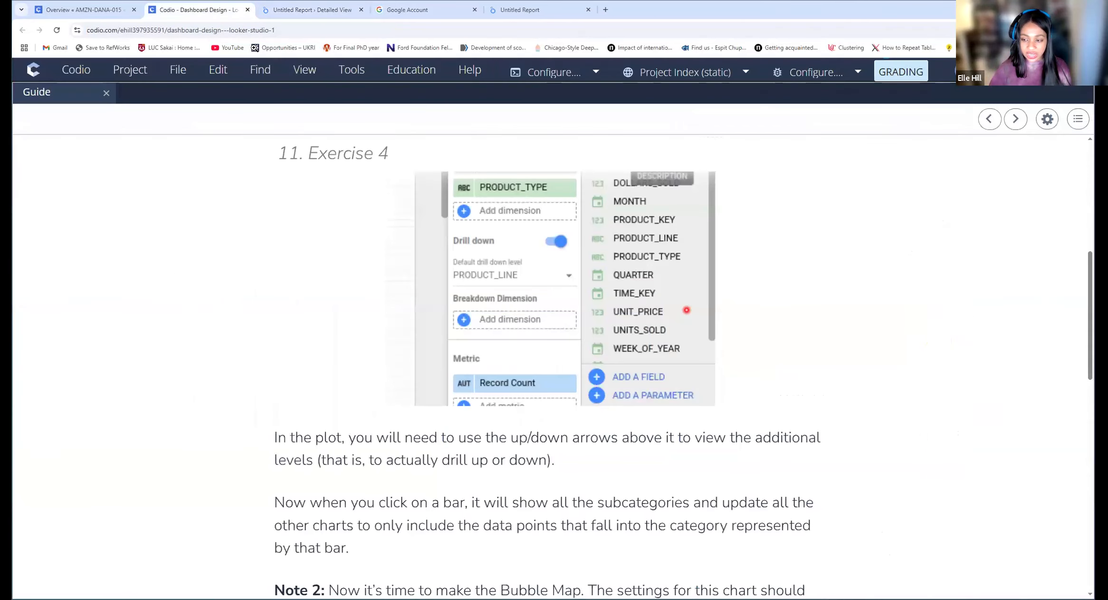
scroll(686, 310, "down", 1)
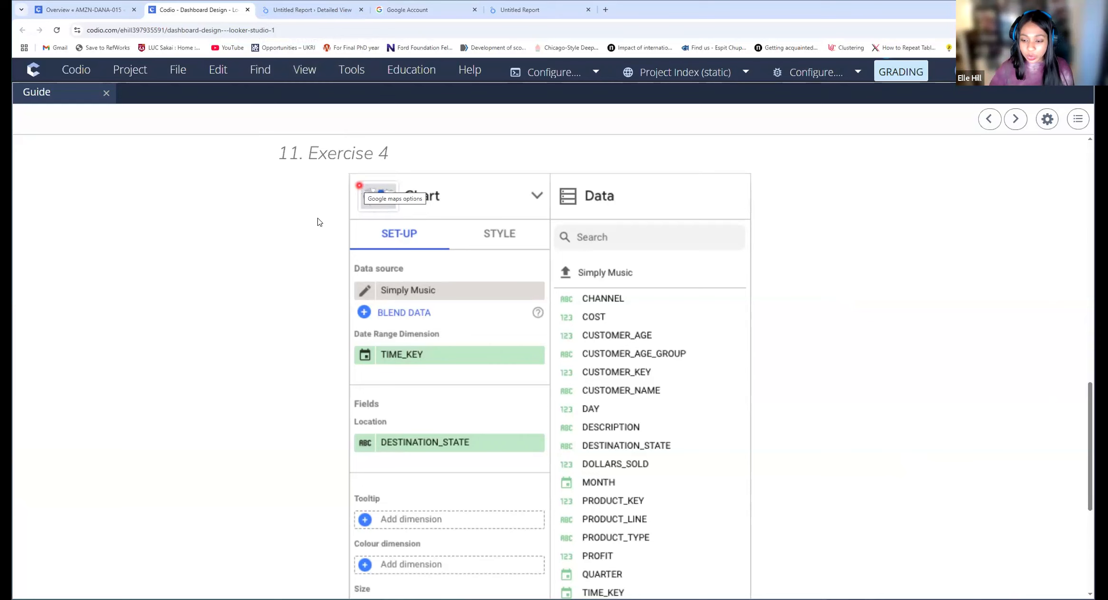
scroll(229, 384, "down", 1)
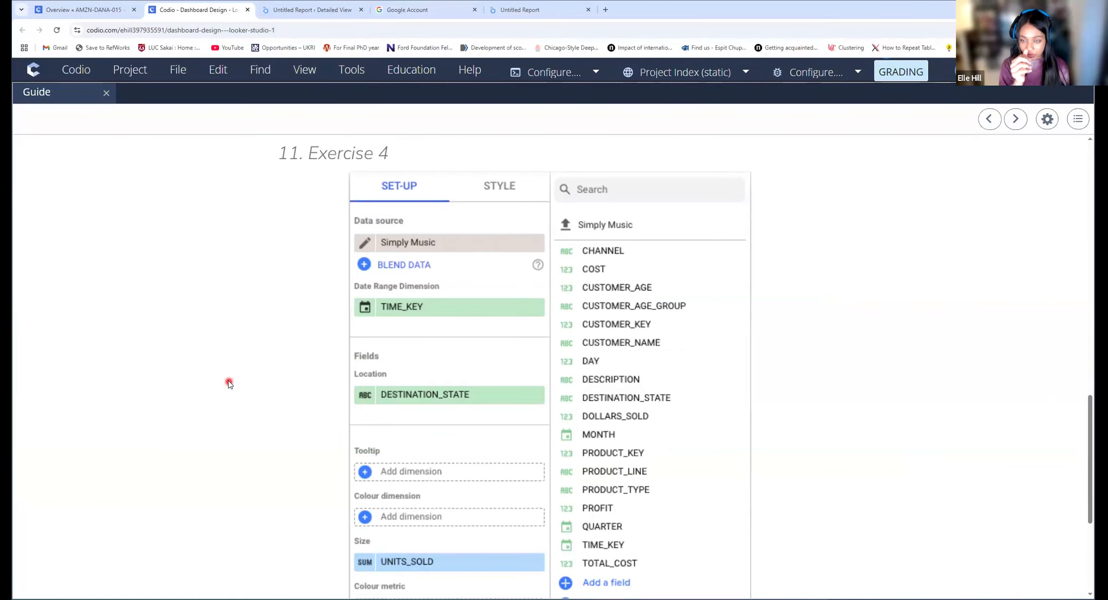
left_click(313, 9)
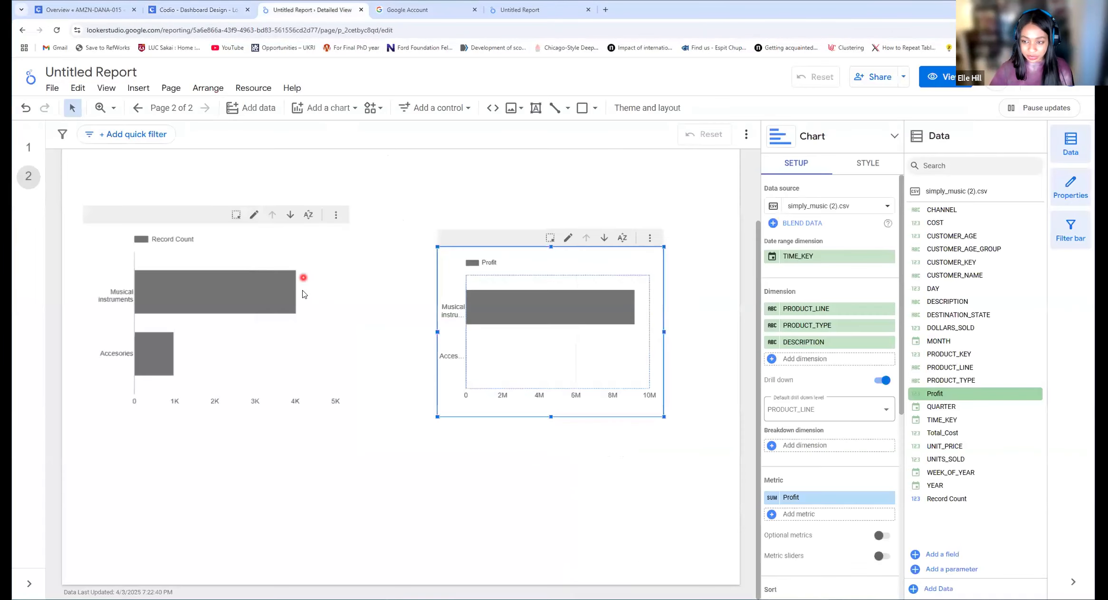
- Move the Profit and Record Count charts slightly up the page to free space beneath them
left_click(474, 242)
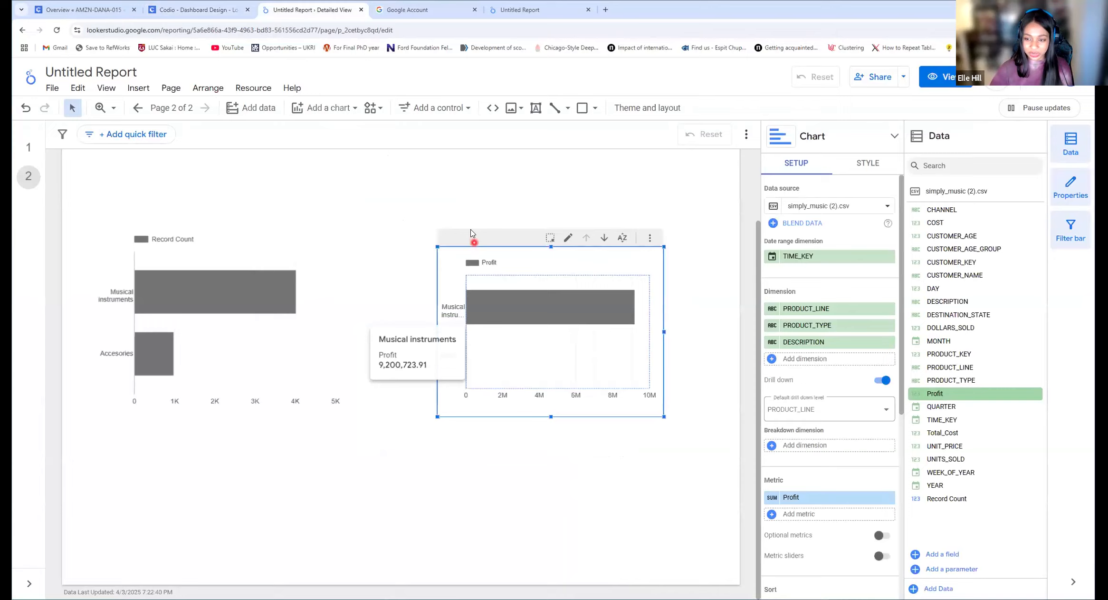
left_click_drag(474, 236, 484, 206)
left_click_drag(235, 227, 239, 208)
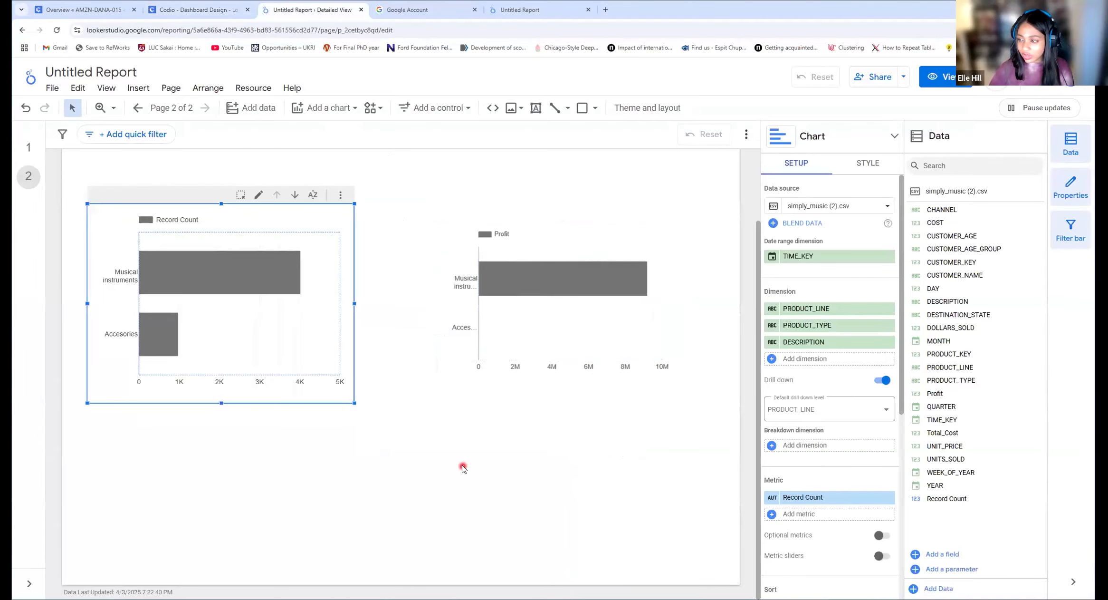
- Add a bubble map below the Record Count chart and set its location field to DESTINATION_STATE
left_click(353, 107)
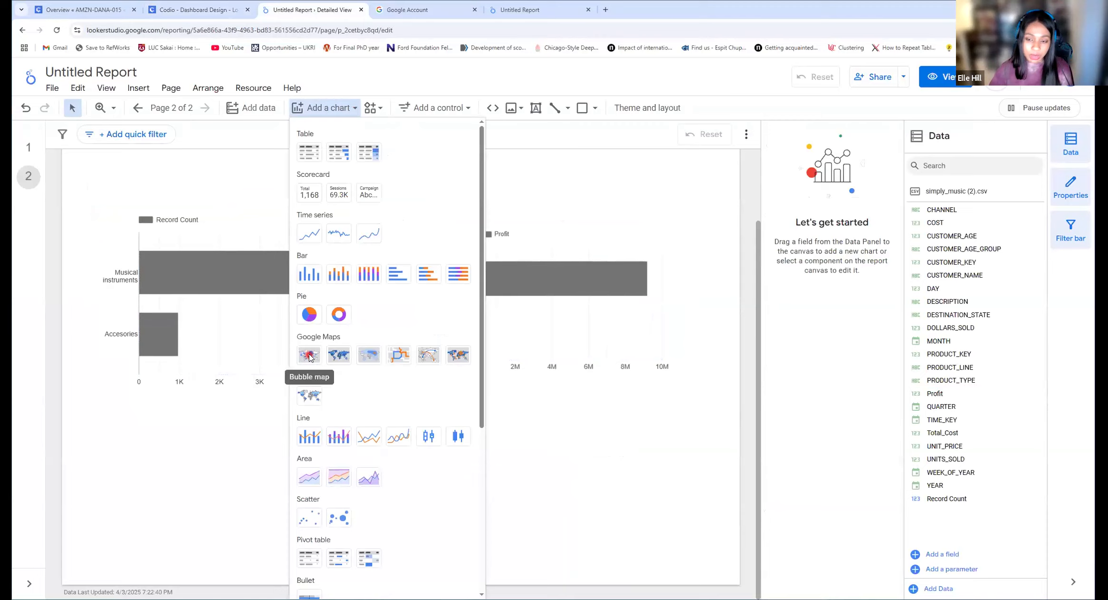
left_click(310, 357)
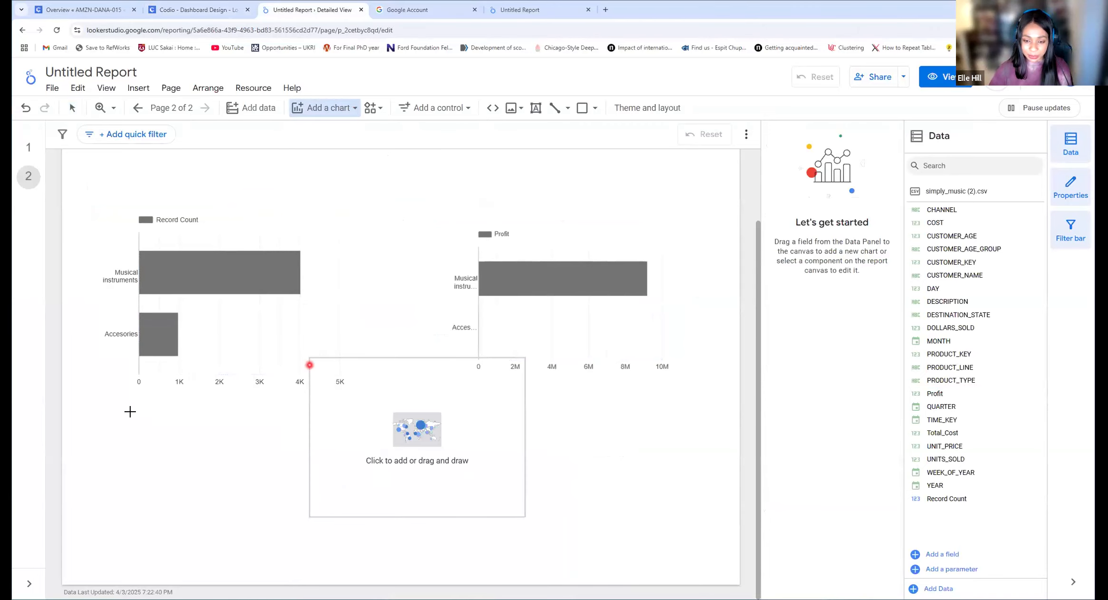
left_click(110, 413)
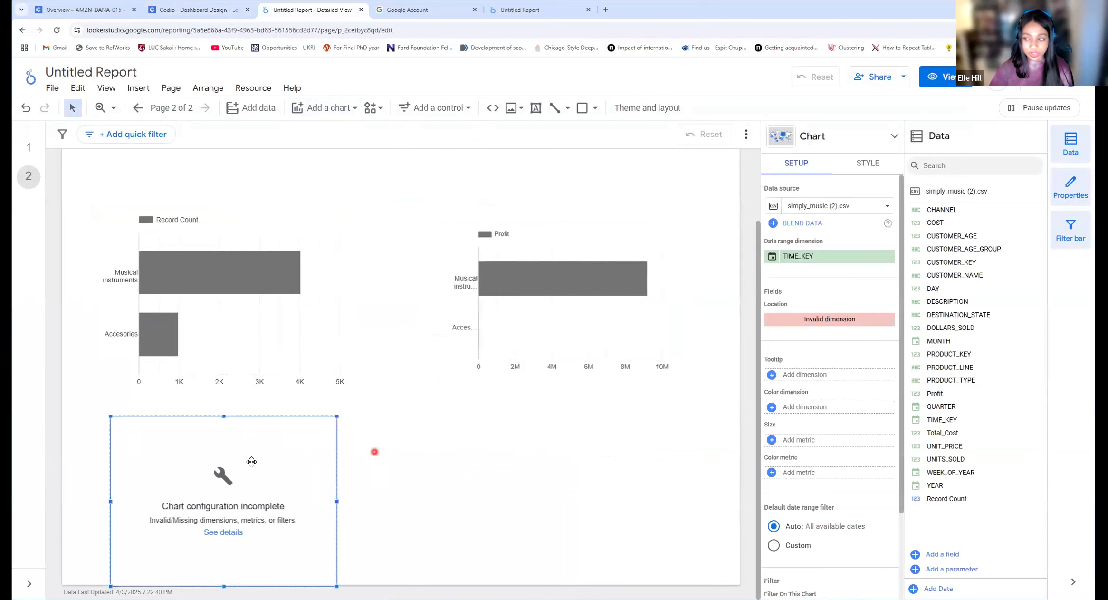
mouse_move(251, 461)
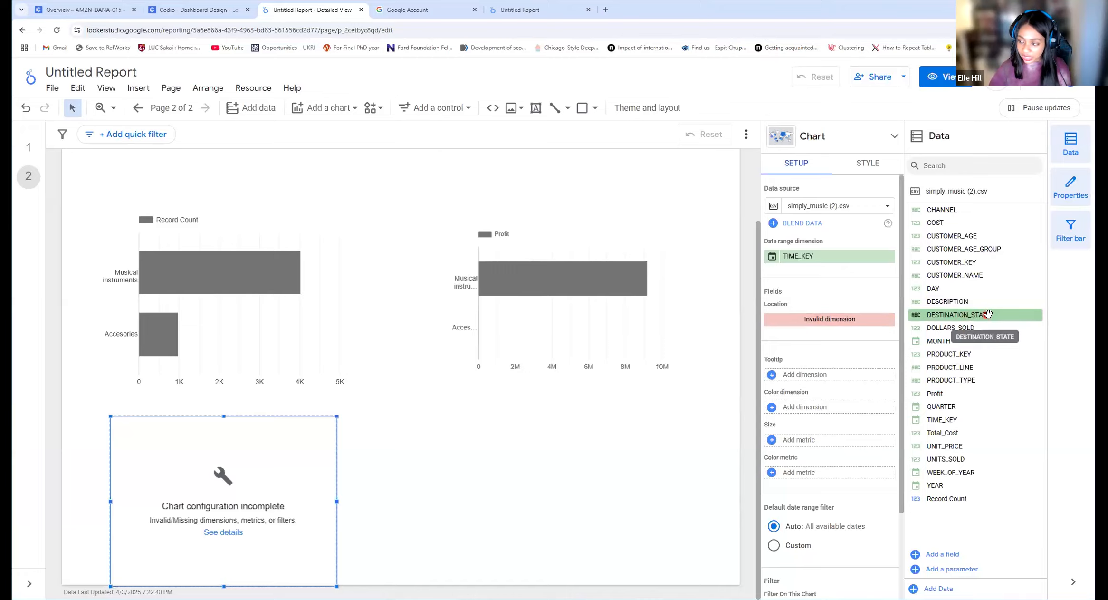
left_click_drag(988, 314, 844, 322)
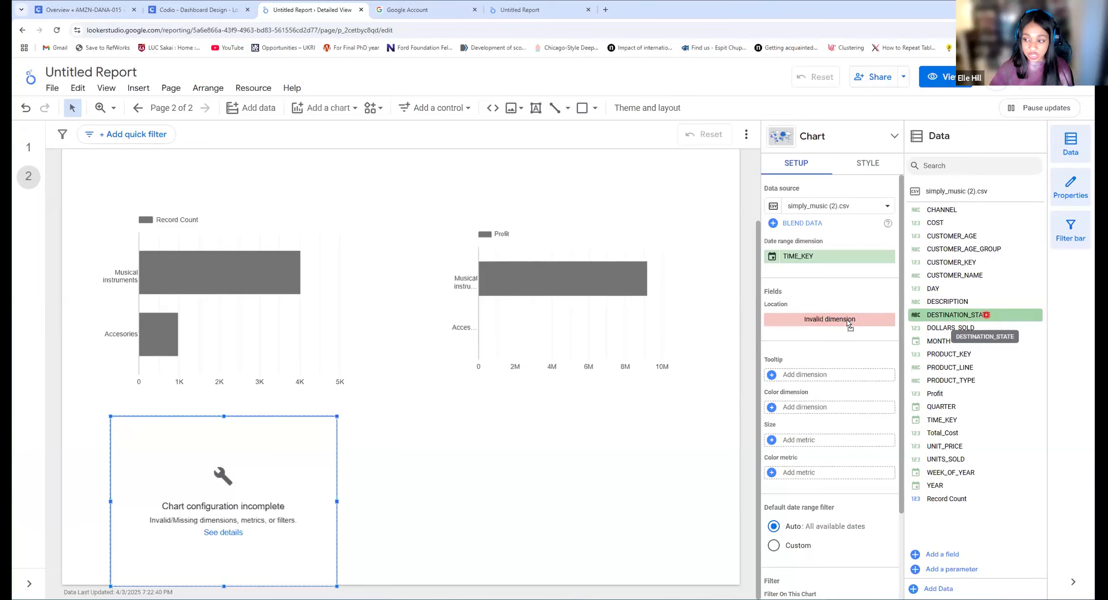
left_click_drag(848, 323, 849, 324)
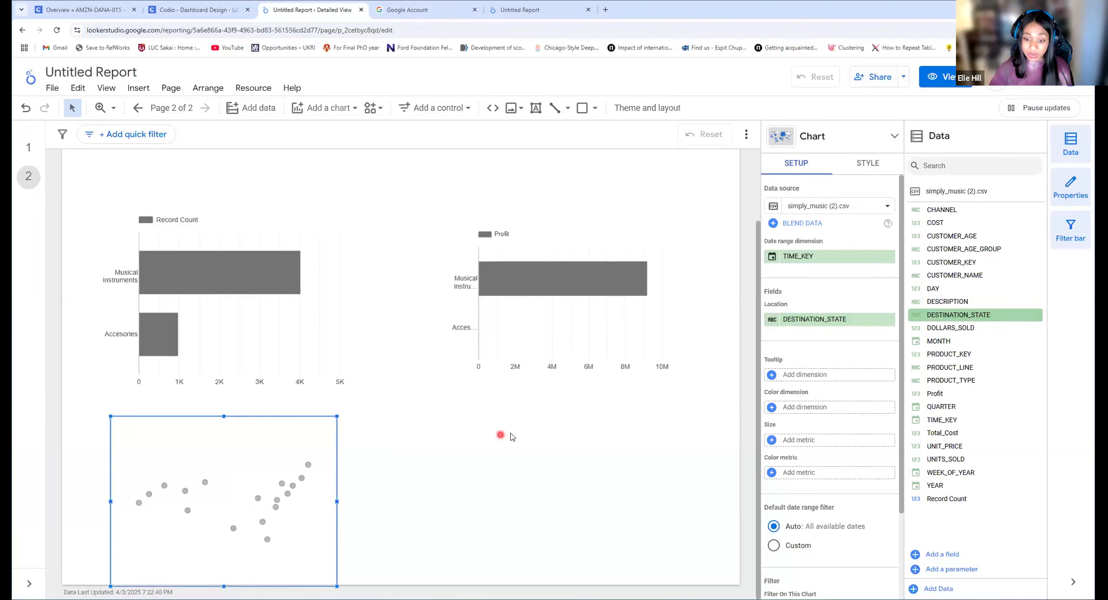
left_click(443, 416)
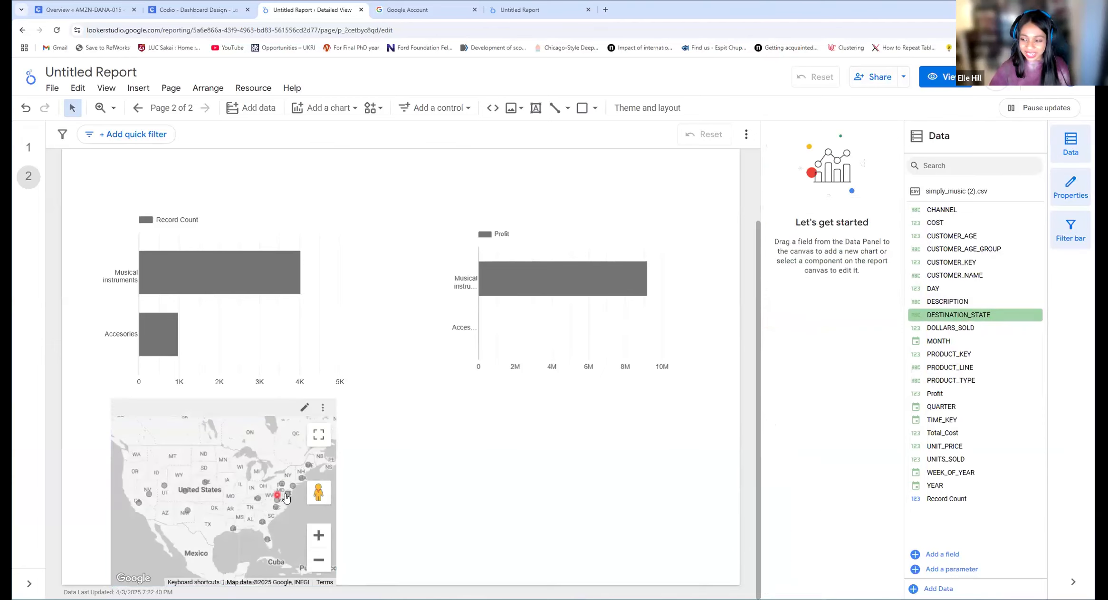
- Set the bubble map's size metric to UNITS_SOLD and check its remaining setup options
left_click(247, 415)
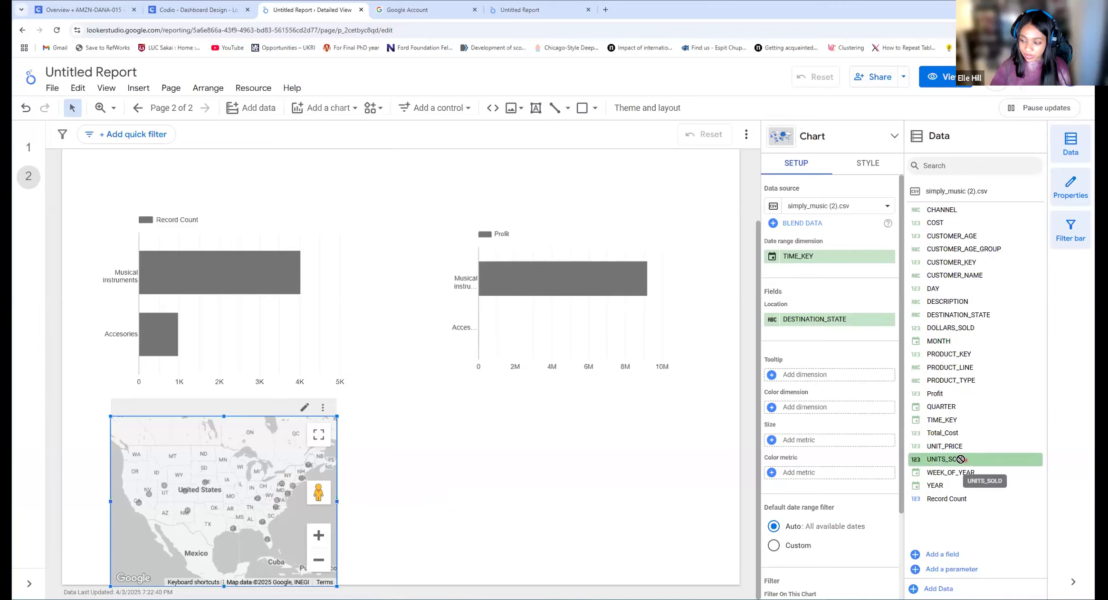
left_click_drag(949, 460, 818, 440)
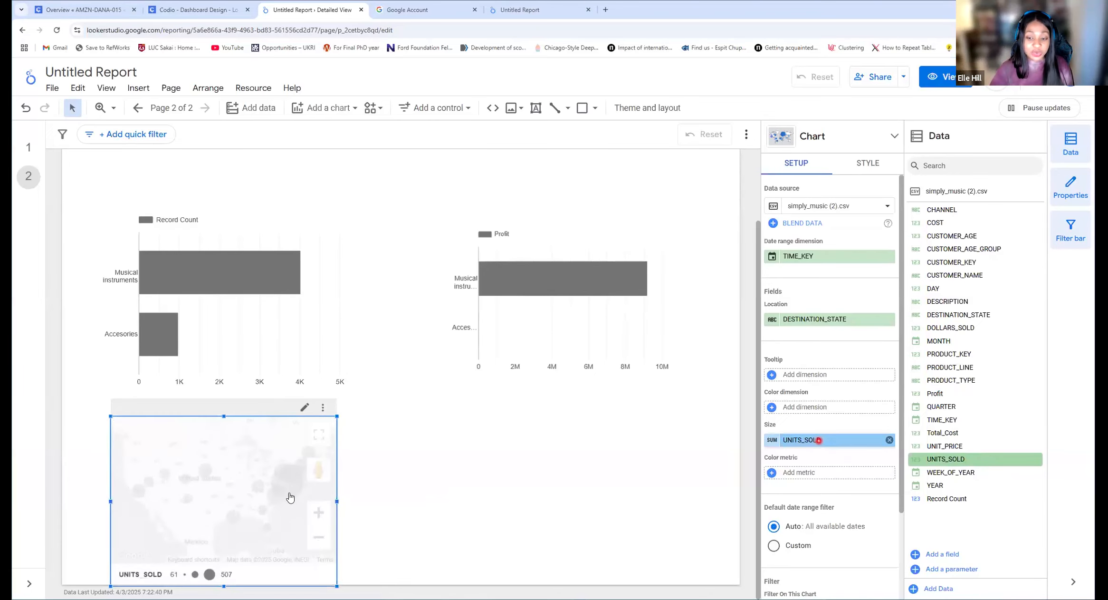
mouse_move(297, 498)
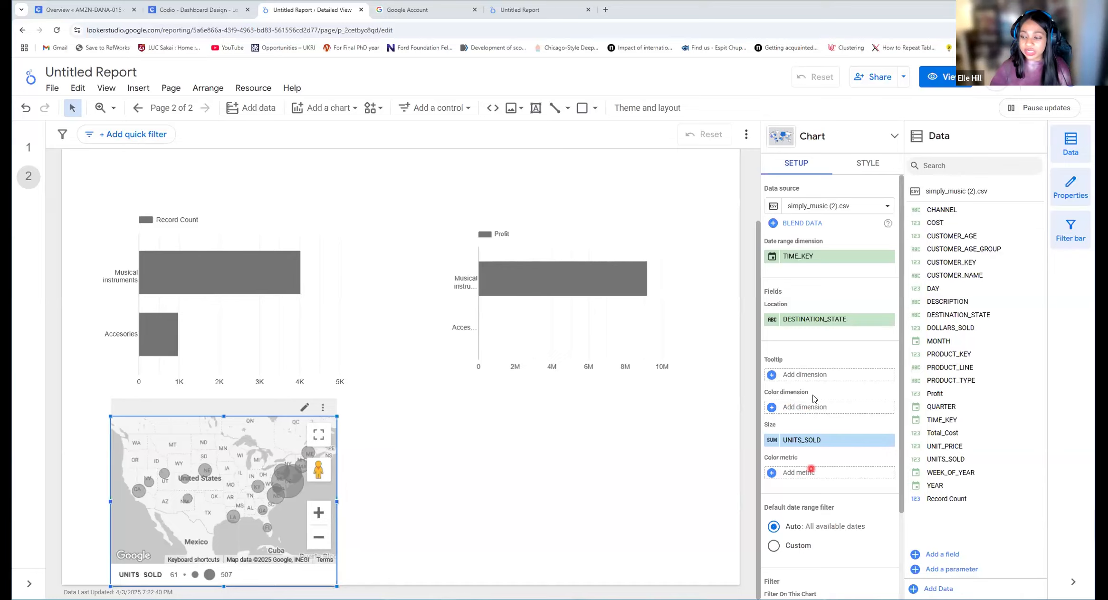
scroll(822, 437, "down", 1)
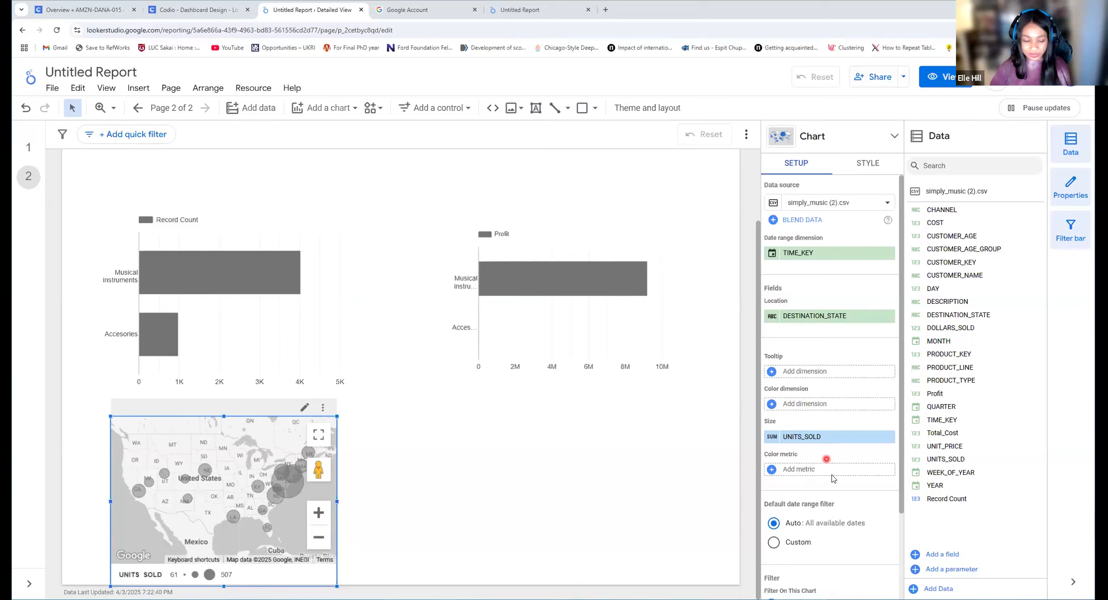
scroll(831, 475, "down", 3)
scroll(853, 433, "up", 2)
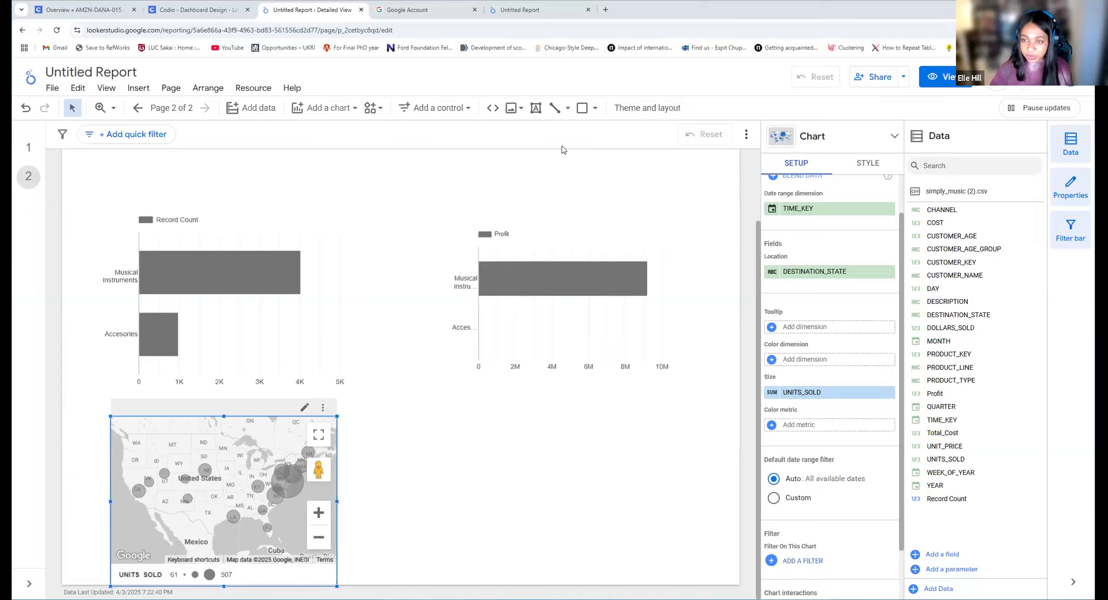
left_click(429, 144)
- Try a second bubble map below the Profit chart with DESTINATION_STATE as location and UNITS_SOLD as size, and delete it
left_click(340, 109)
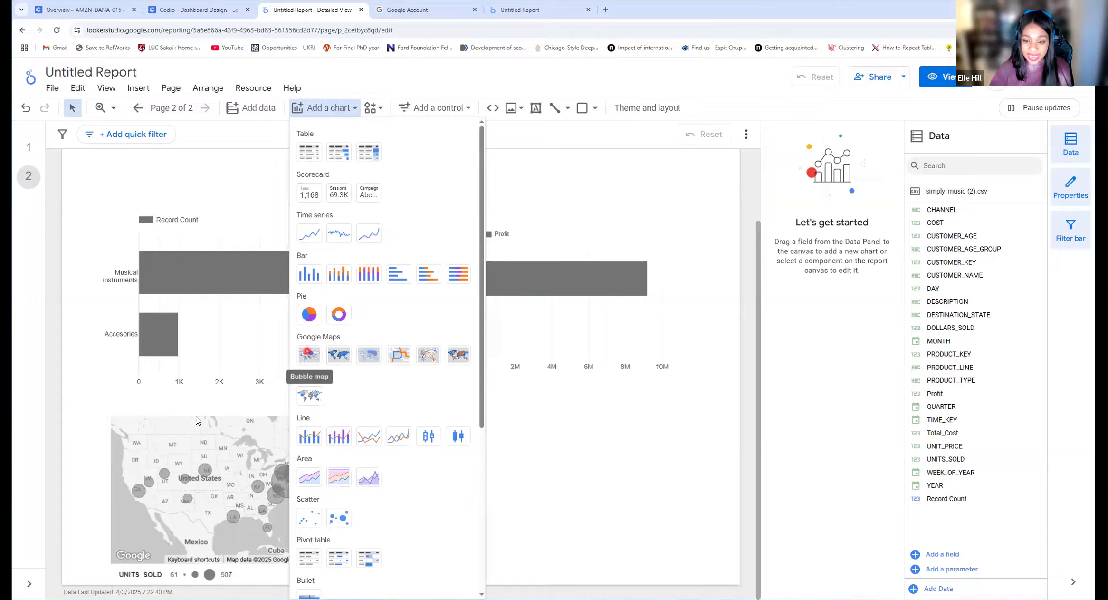
left_click(304, 361)
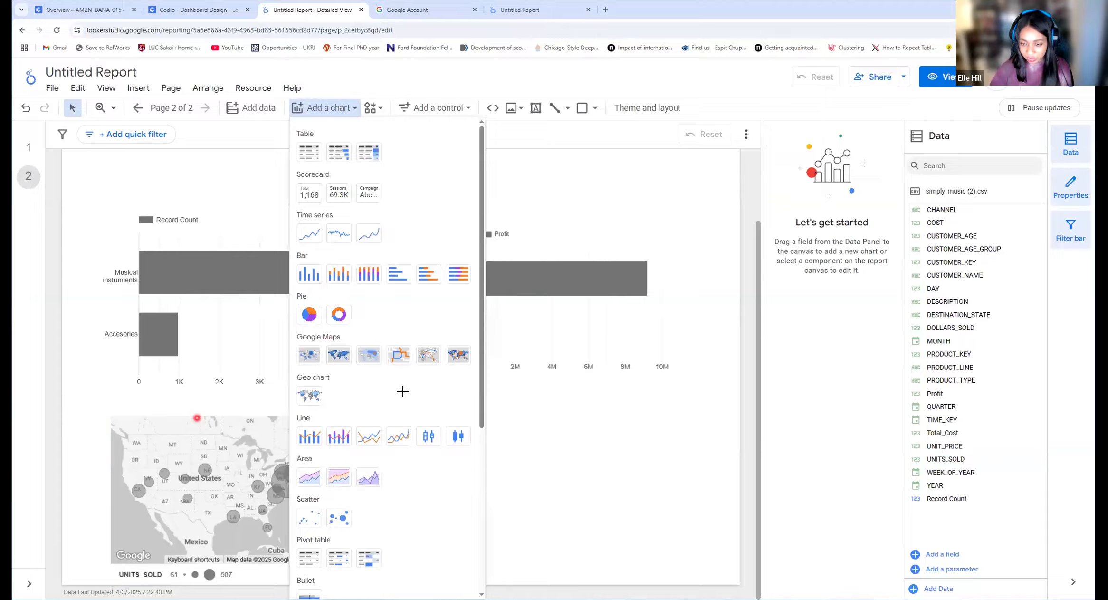
left_click(436, 412)
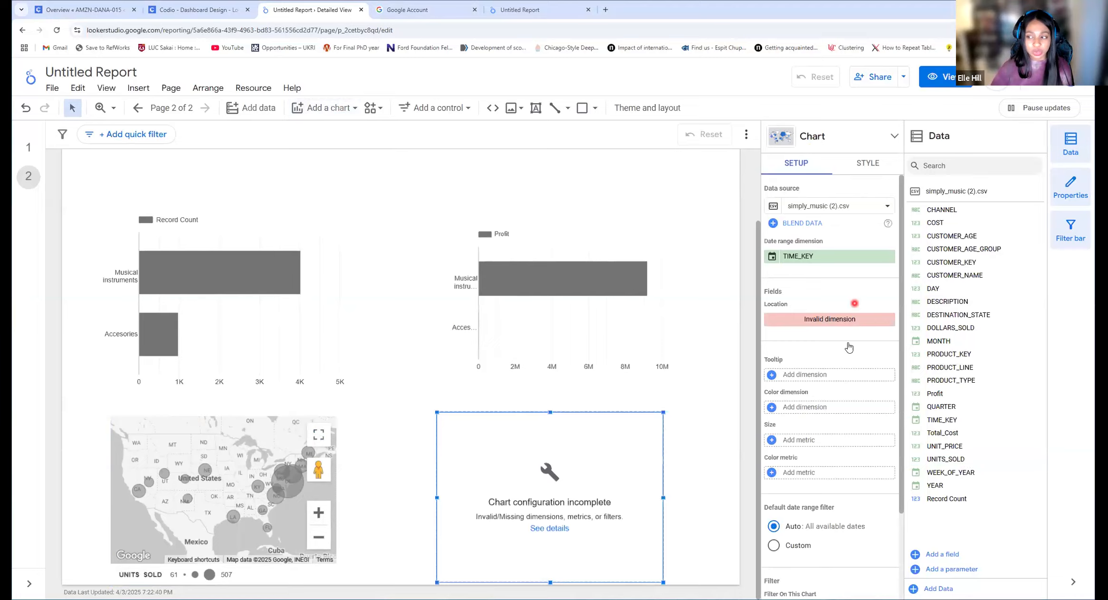
left_click_drag(950, 311, 949, 317)
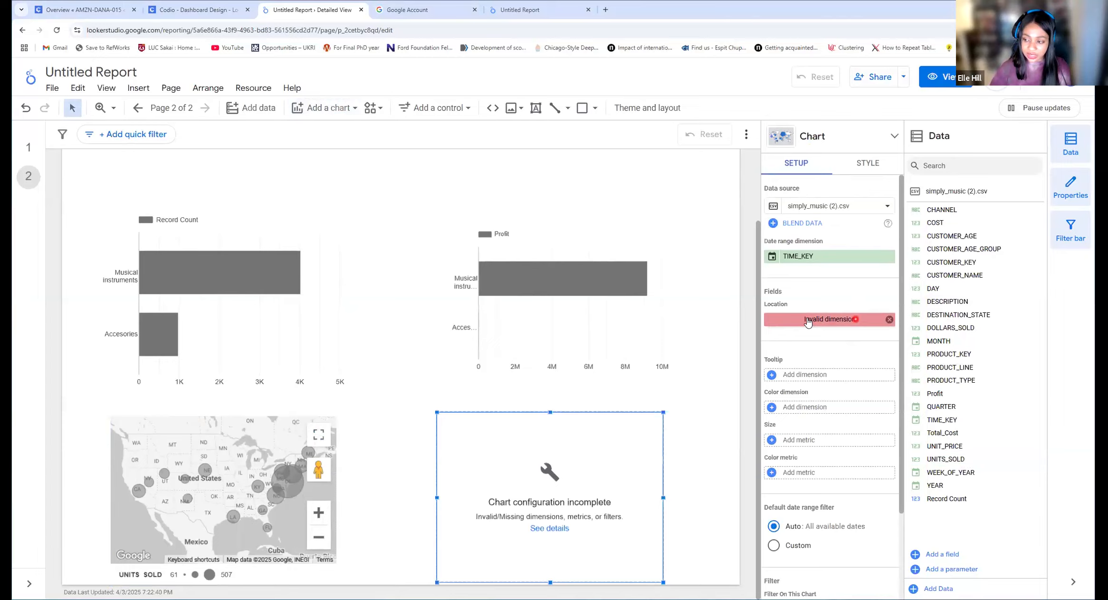
left_click_drag(808, 322, 808, 321)
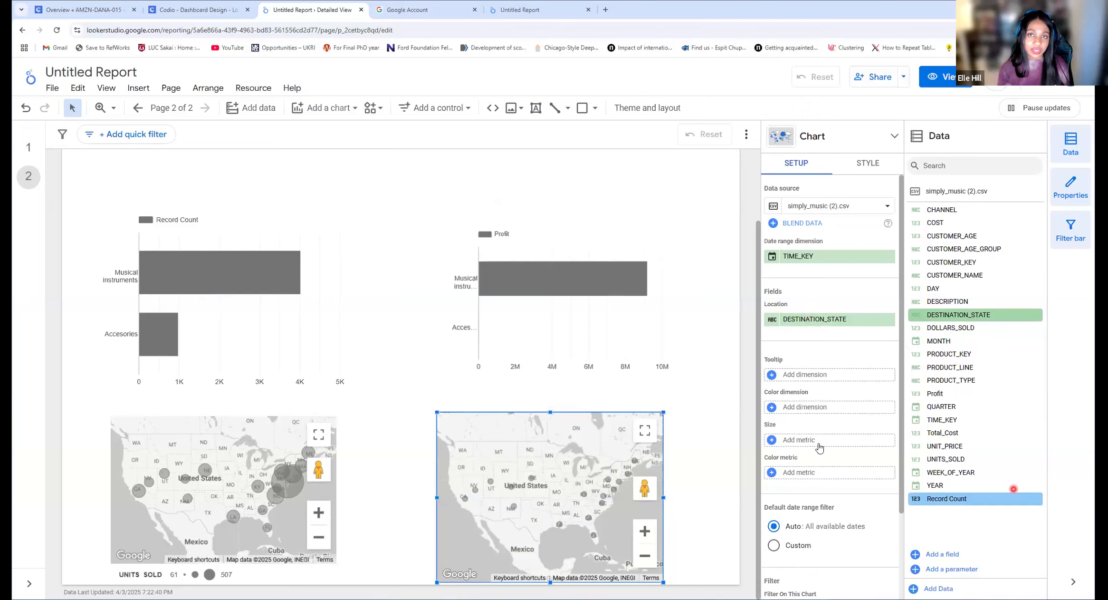
left_click_drag(819, 447, 819, 444)
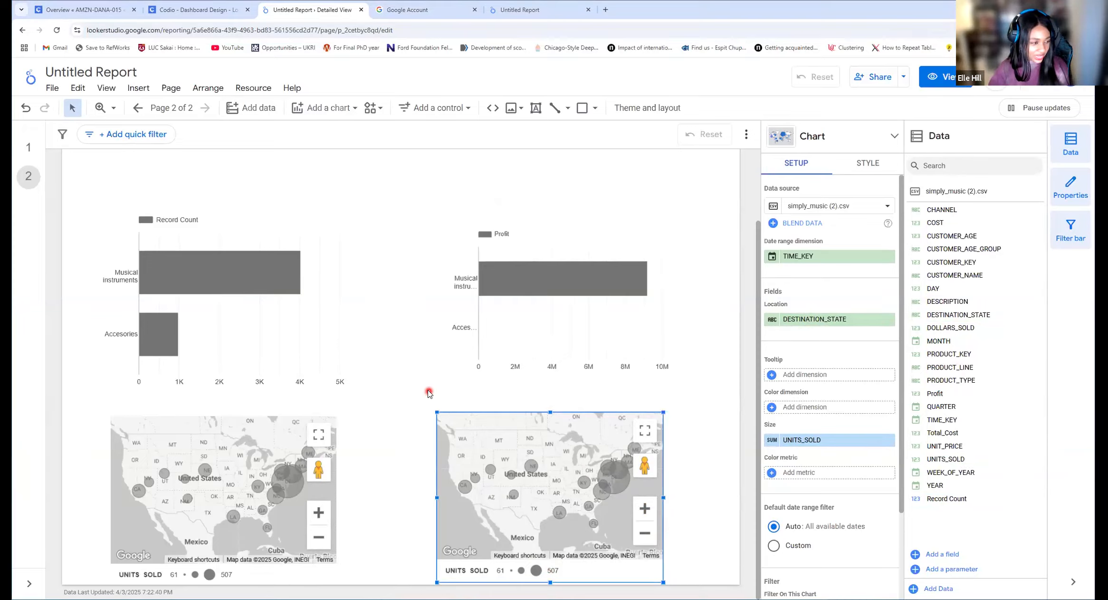
key("Delete")
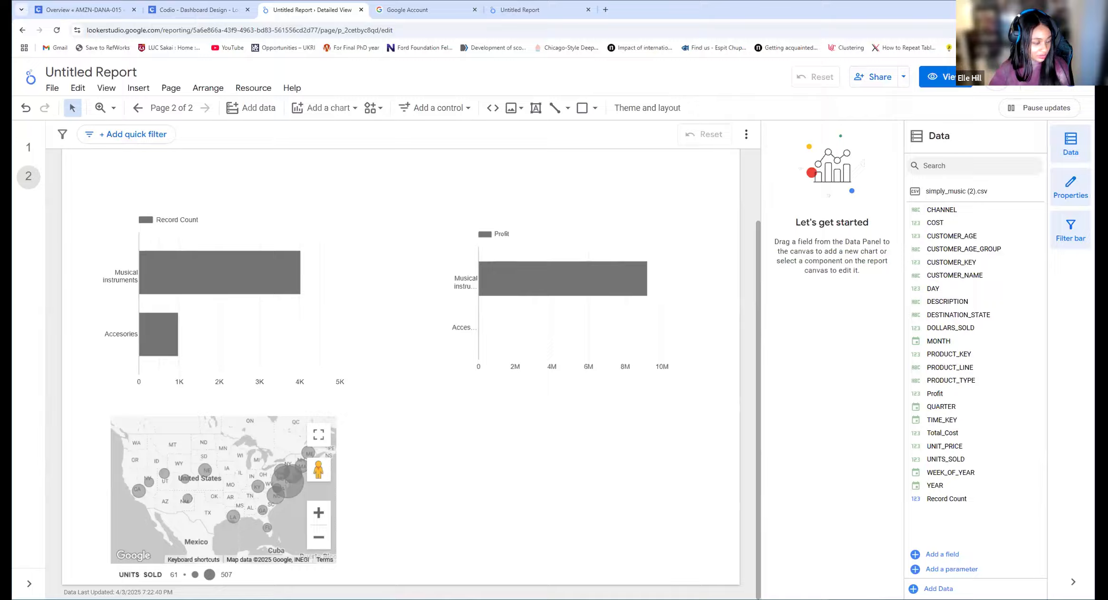
- Review the bubble map's setup fields and its style settings for bubbles, map controls and legends
left_click(193, 440)
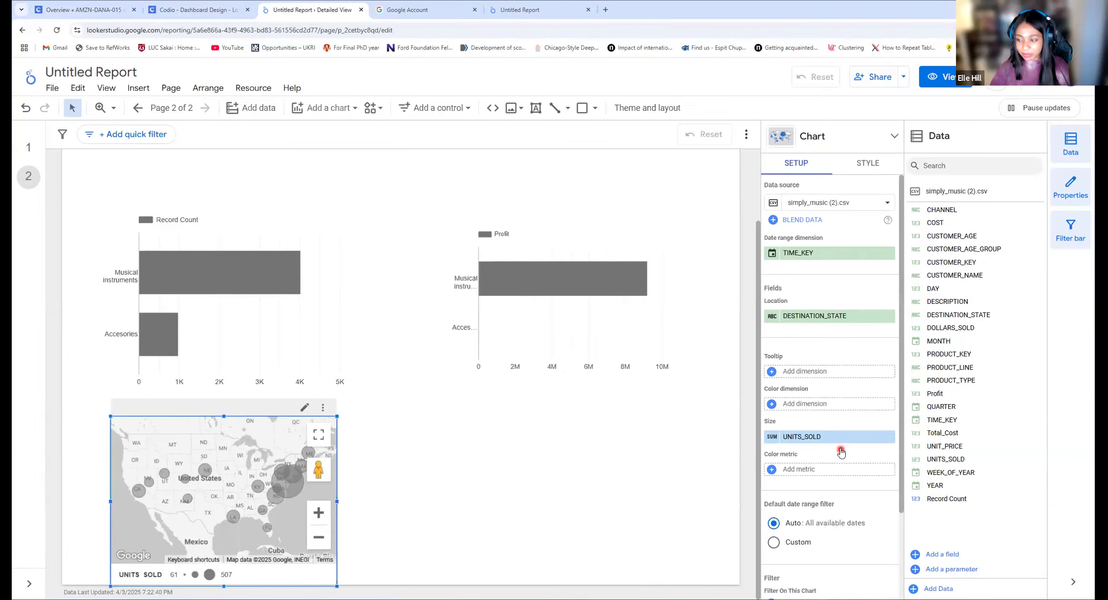
scroll(810, 371, "down", 2)
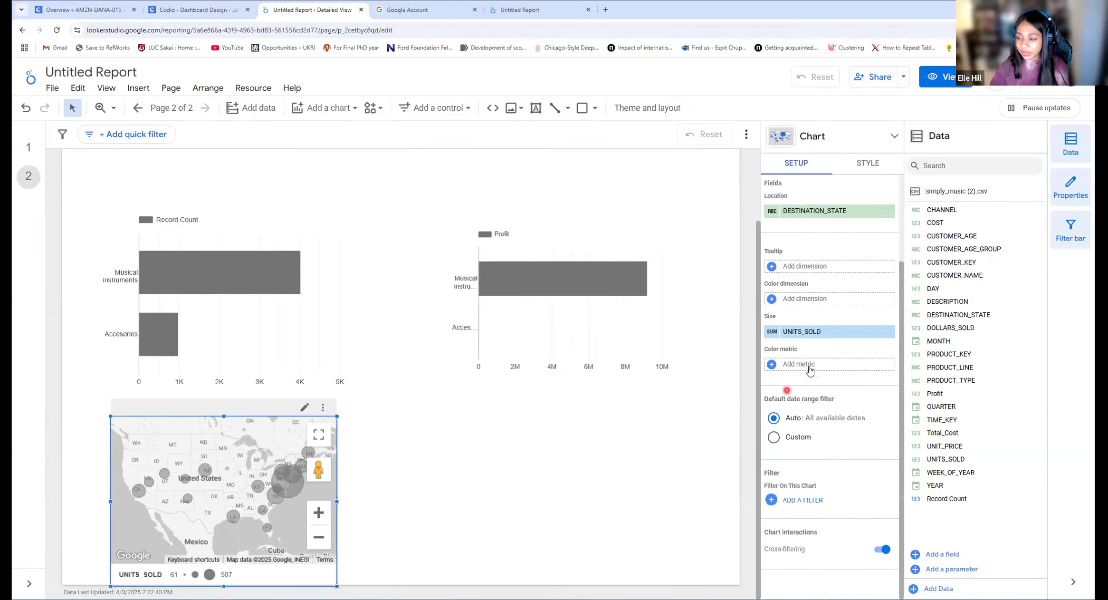
left_click(868, 162)
scroll(855, 475, "down", 3)
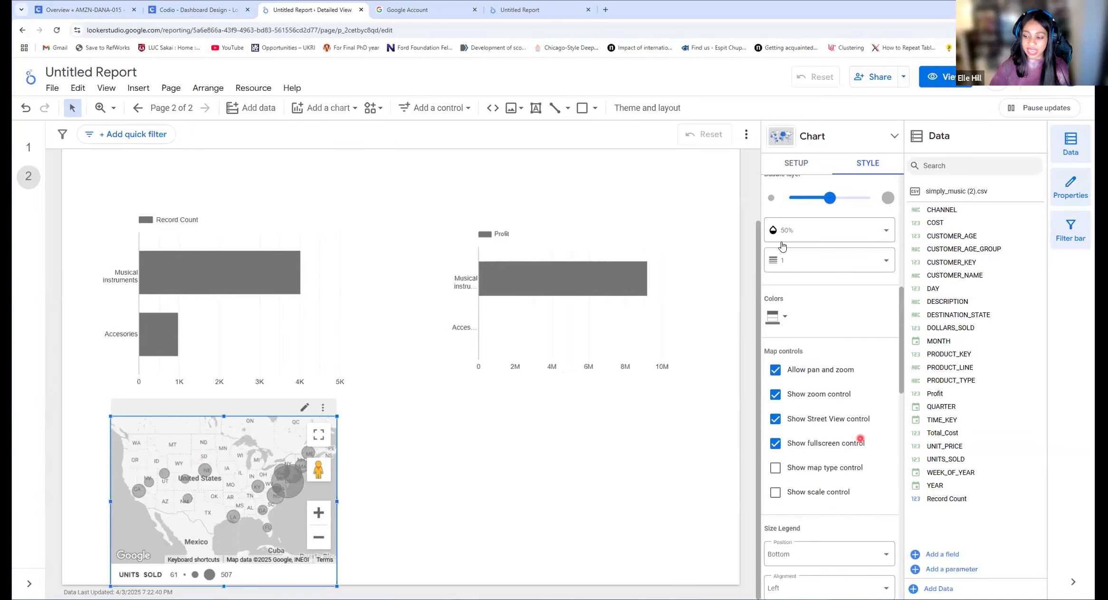
scroll(782, 245, "down", 6)
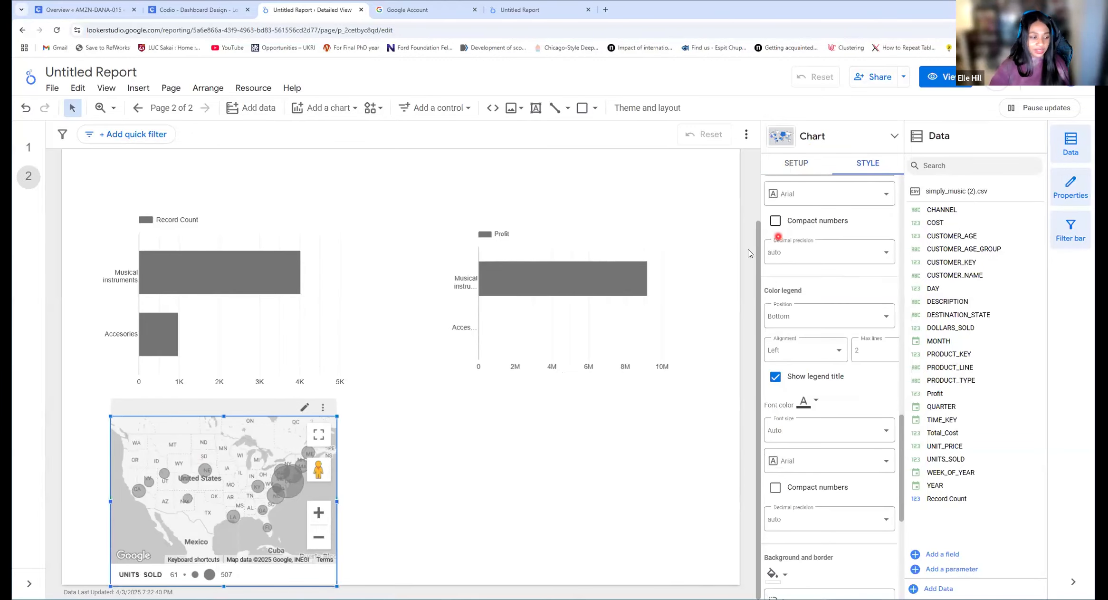
left_click(796, 163)
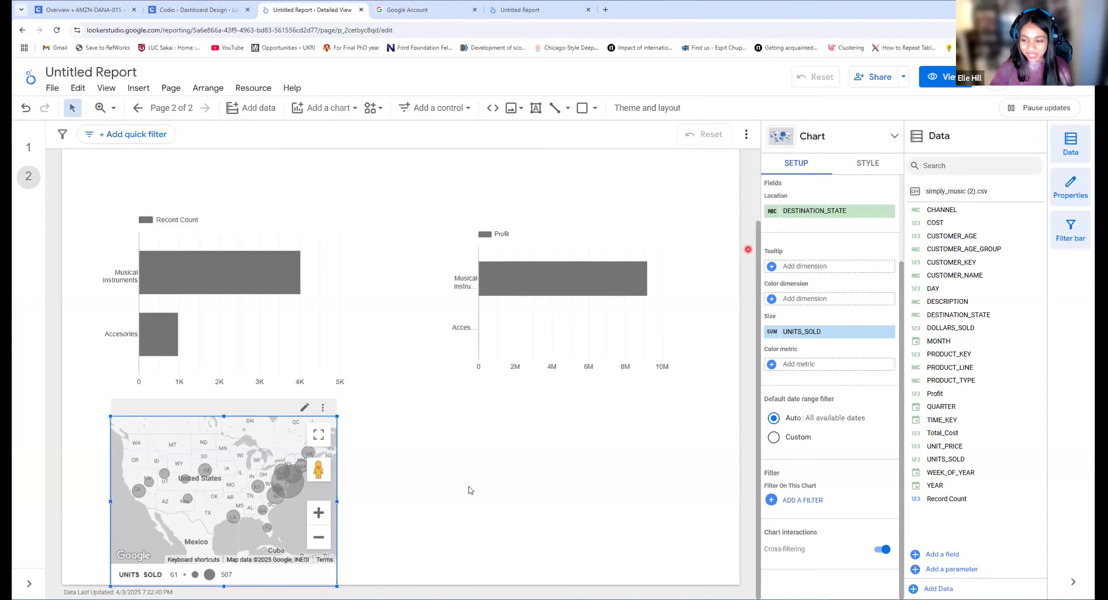
left_click(506, 475)
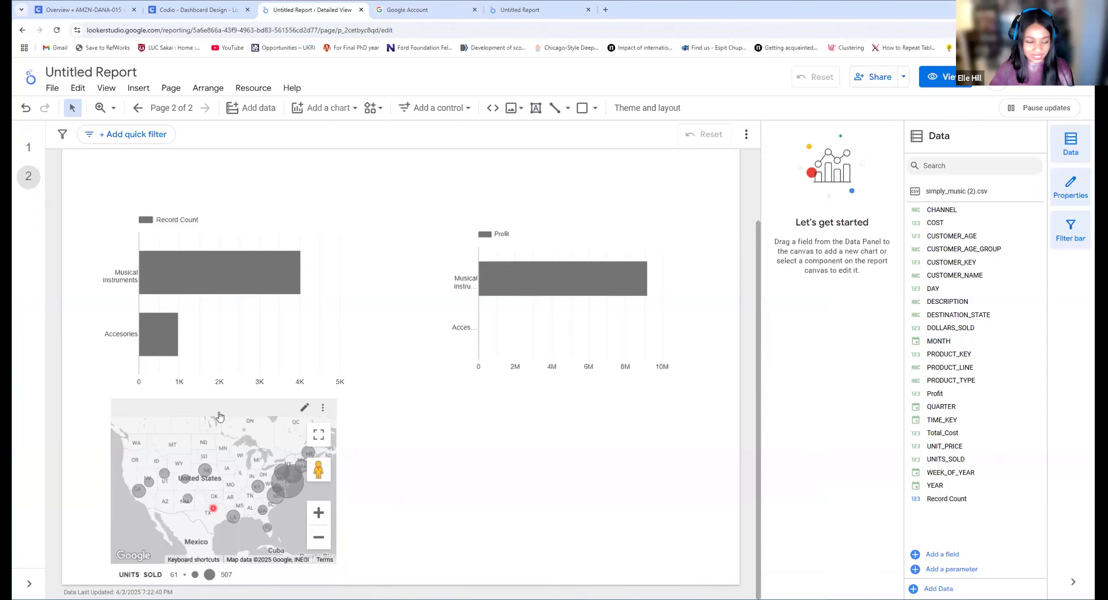
left_click(214, 508)
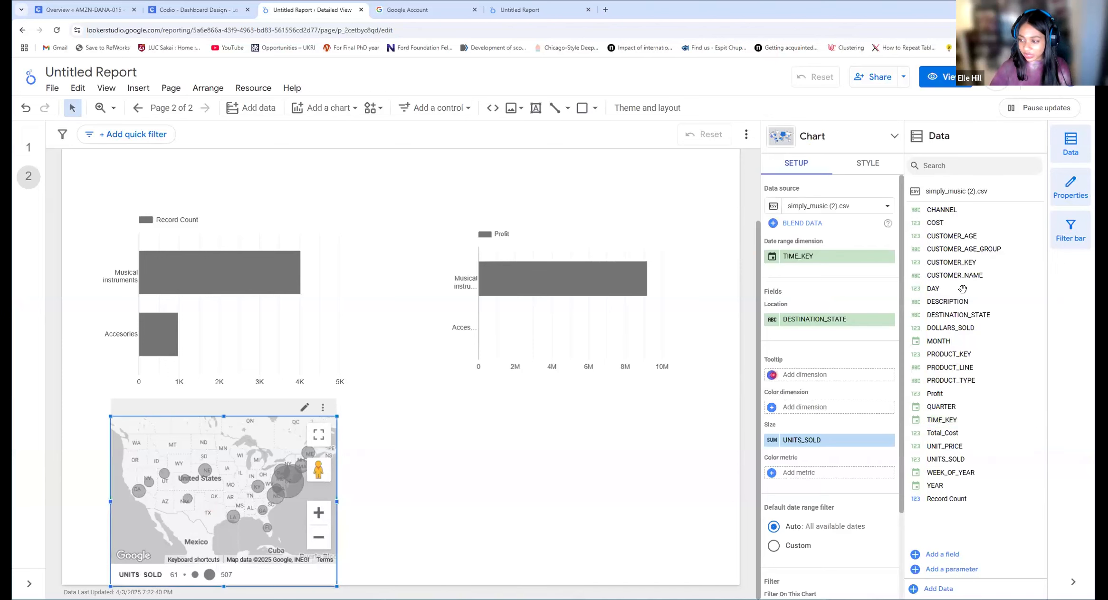
- Try DOLLARS_SOLD as the bubble map's tooltip dimension, inspect the bubbles over the eastern United States, and remove the field again
left_click_drag(980, 335, 968, 400)
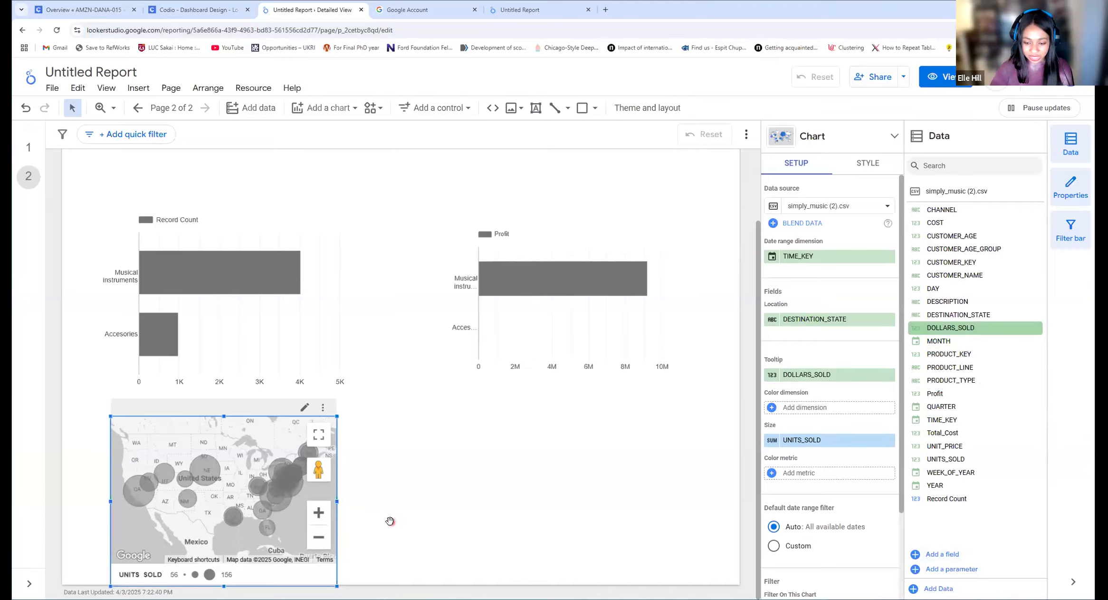
scroll(279, 479, "down", 1)
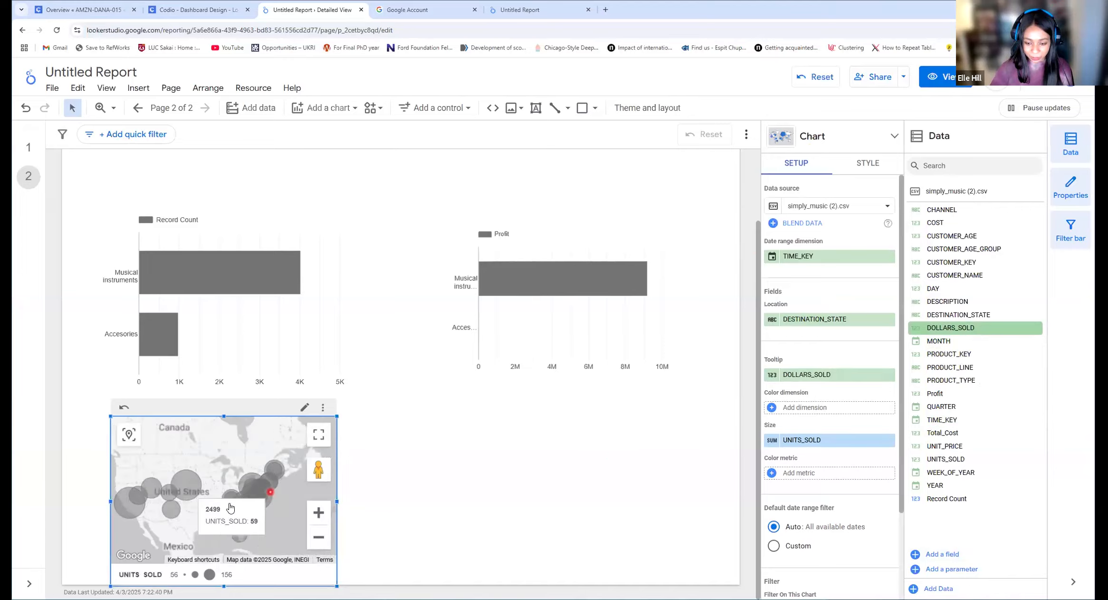
scroll(261, 475, "up", 2)
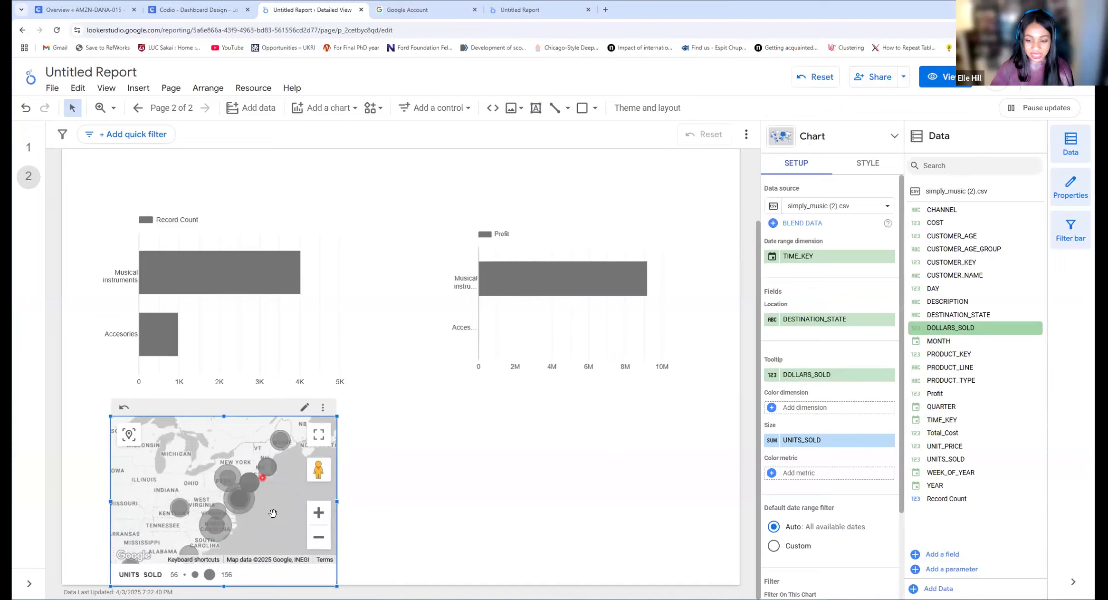
scroll(272, 514, "down", 2)
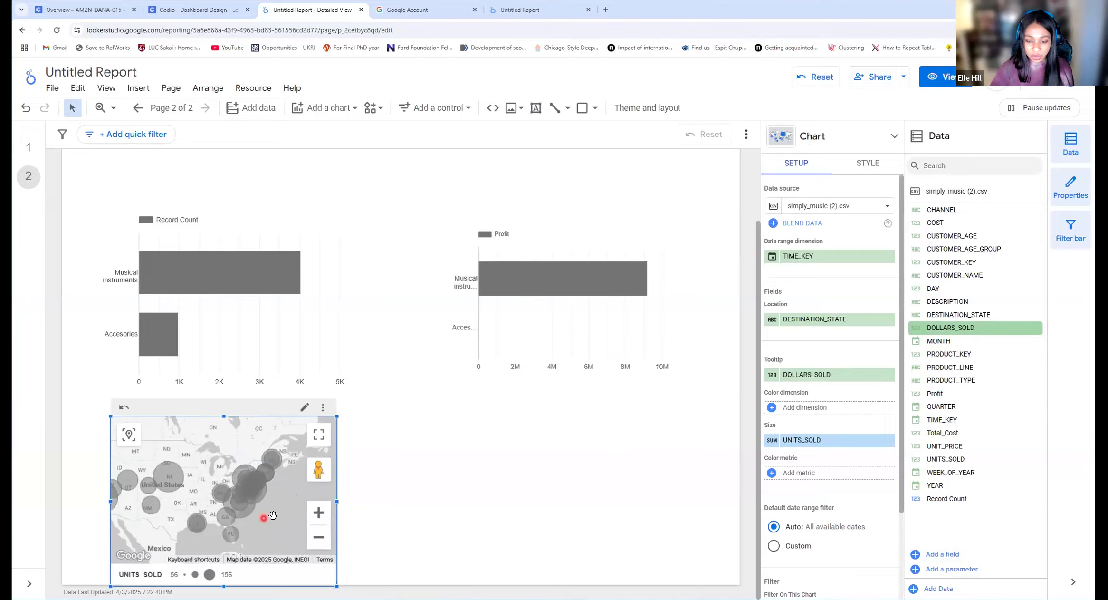
scroll(273, 509, "up", 2)
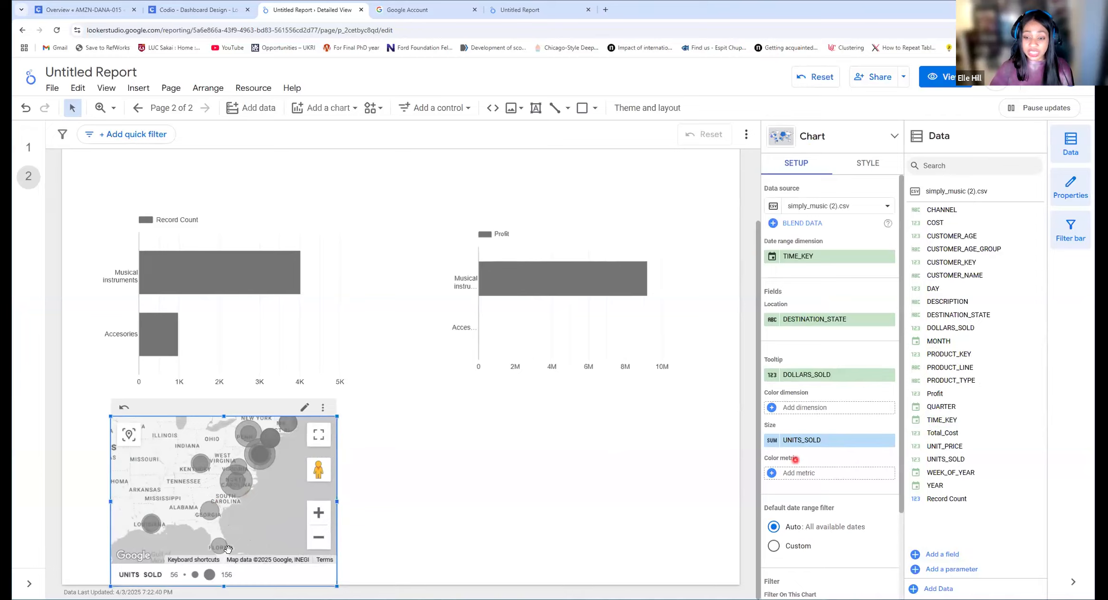
left_click(241, 484)
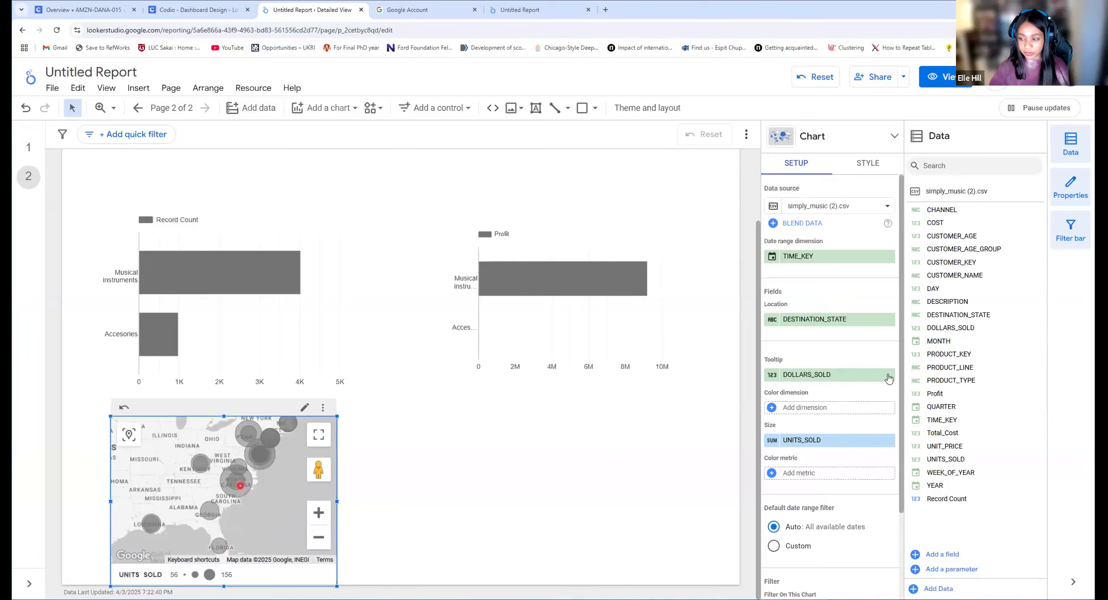
left_click(888, 375)
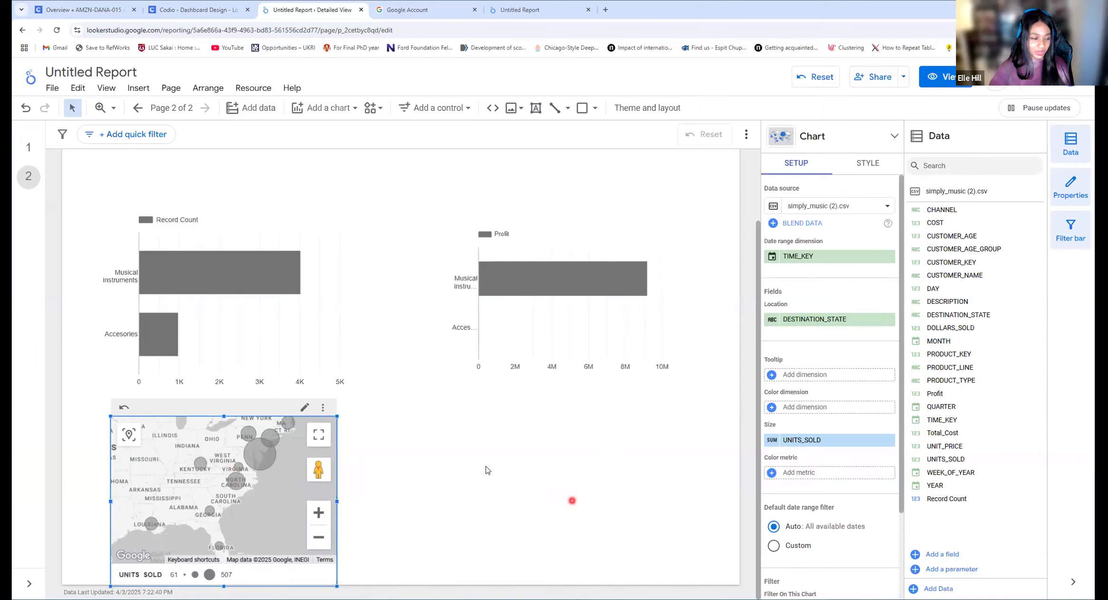
left_click(538, 443)
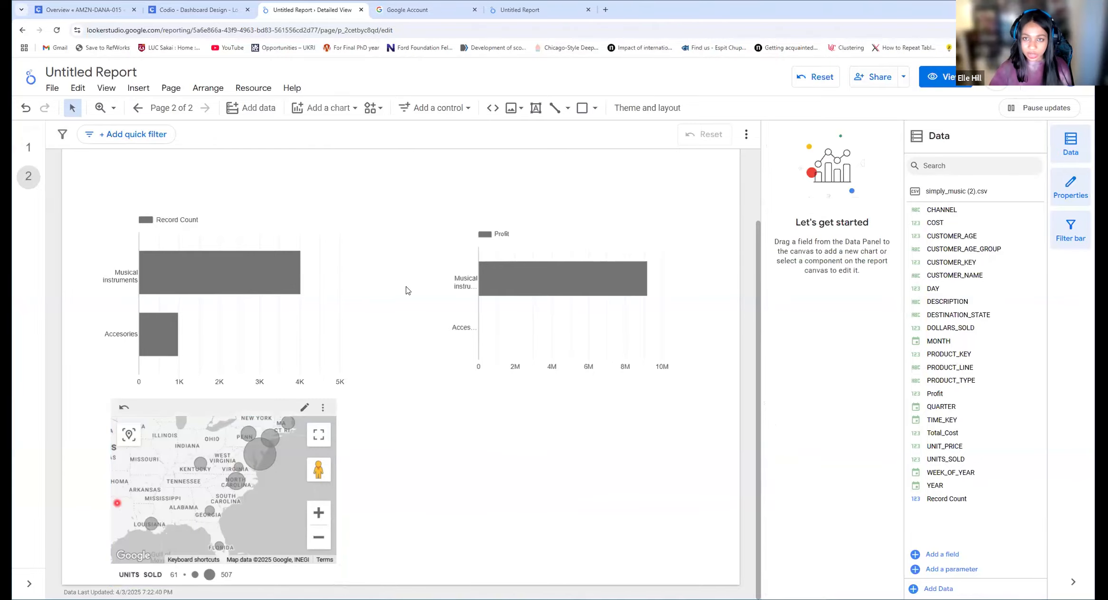
- Check the rest of Exercise 4 and the start of Exercise 5 in the Codio guide, and return to the Looker Studio report
left_click(187, 13)
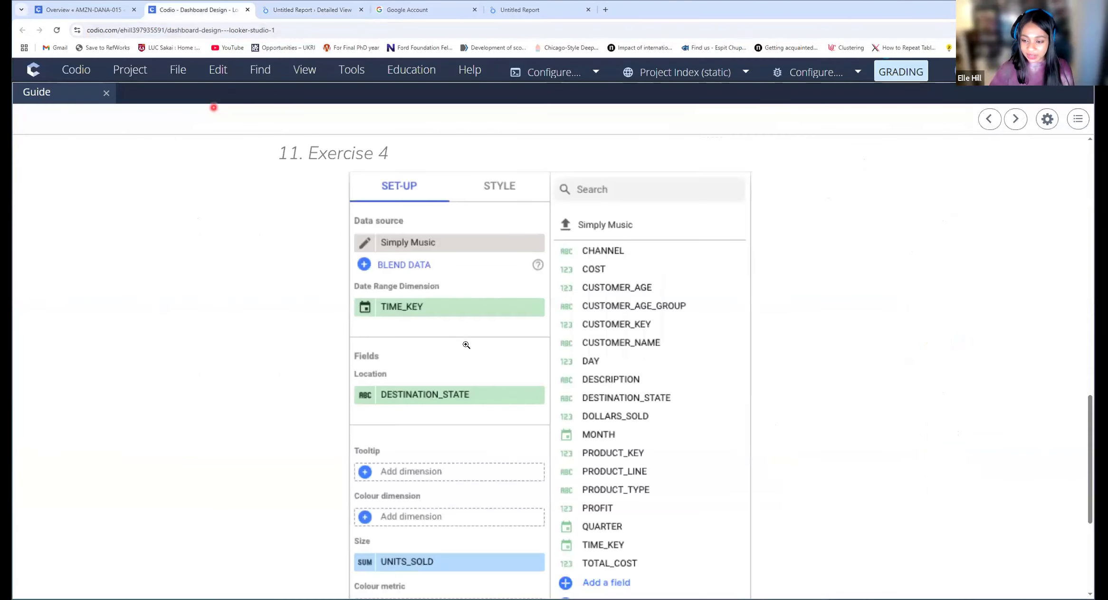
scroll(463, 345, "down", 5)
left_click(540, 563)
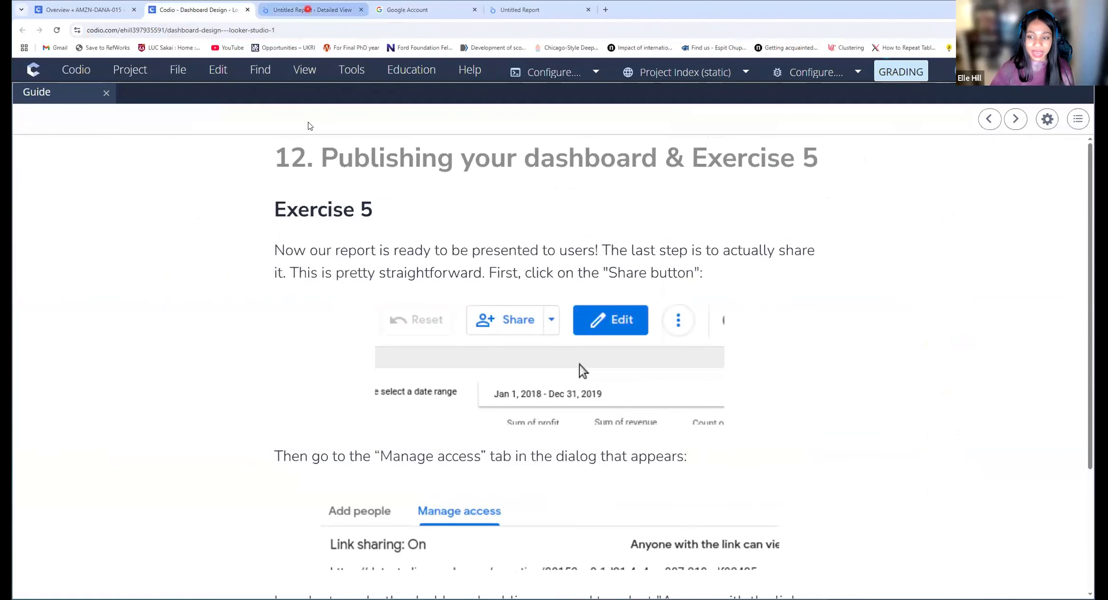
key("ctrl+Tab")
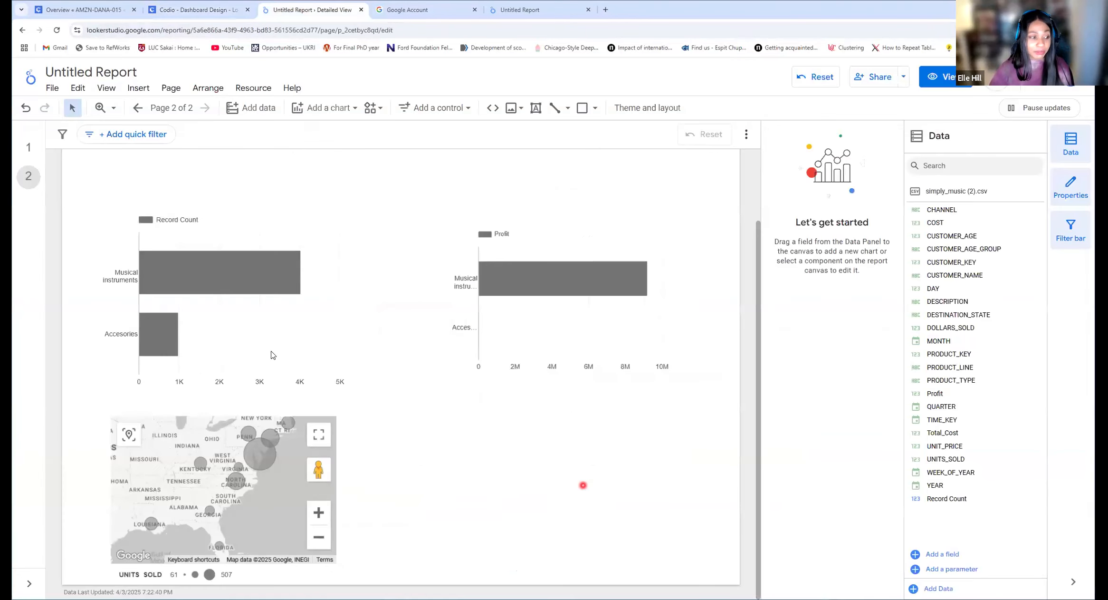
- Add a pie chart below the Profit chart with CHANNEL as its dimension and UNITS_SOLD as its metric
mouse_move(447, 409)
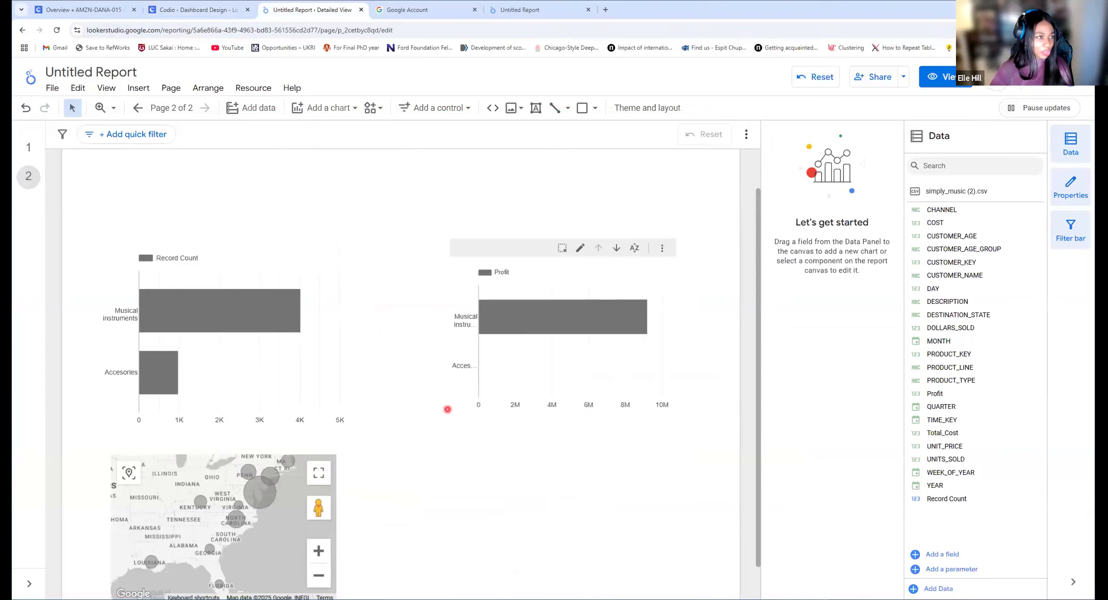
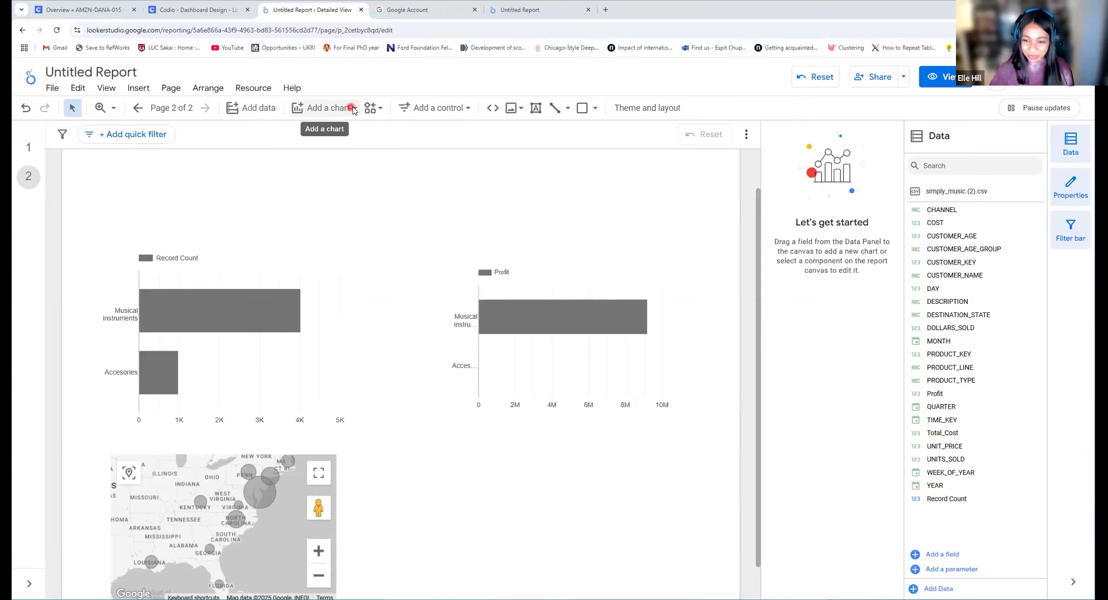
left_click(350, 110)
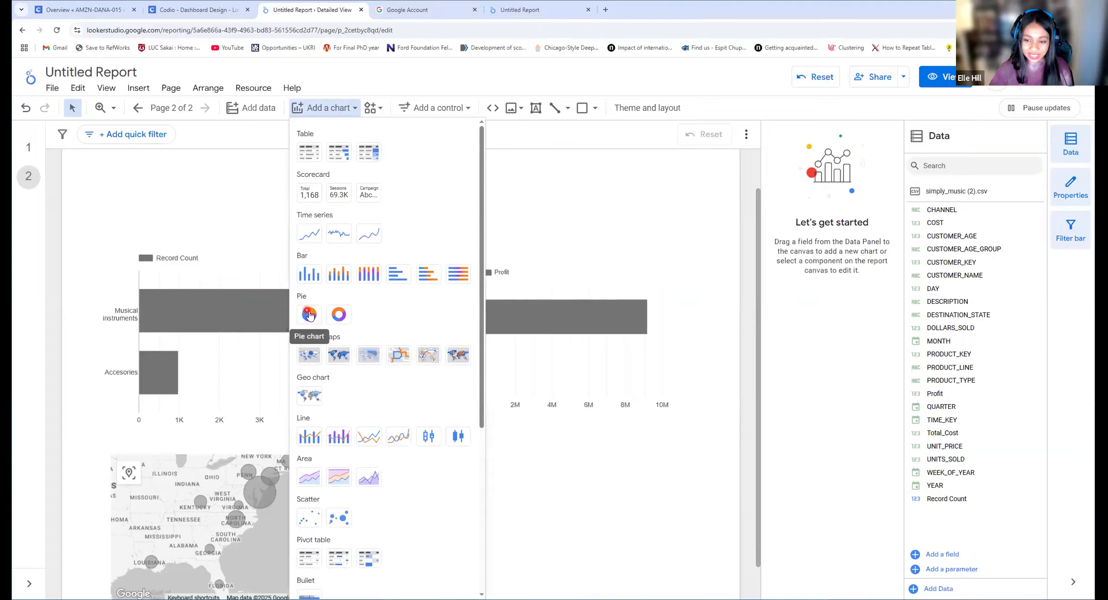
left_click(309, 314)
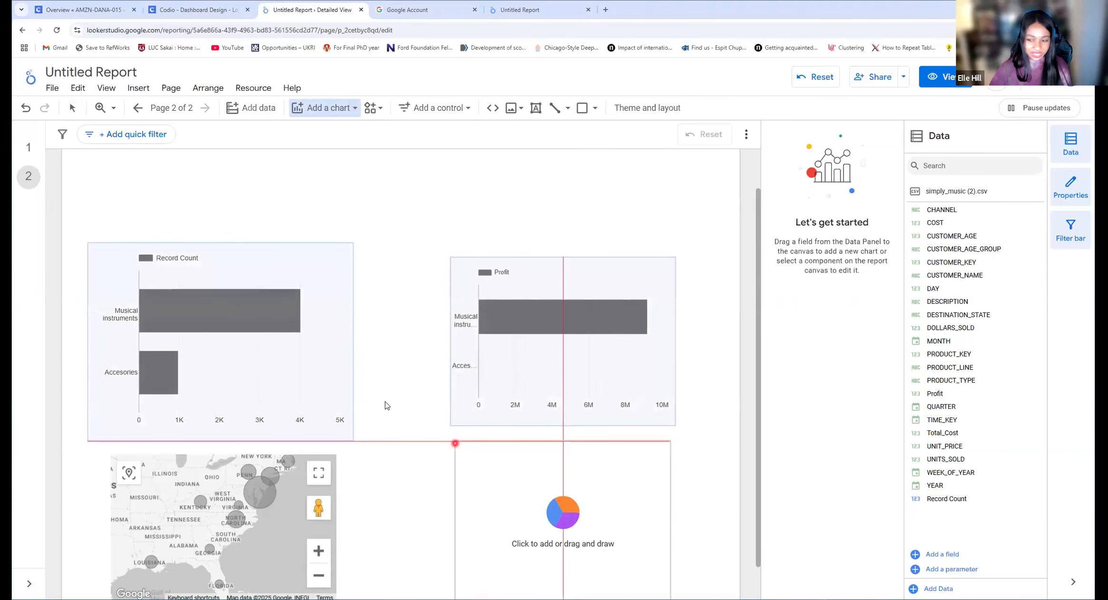
left_click(402, 396)
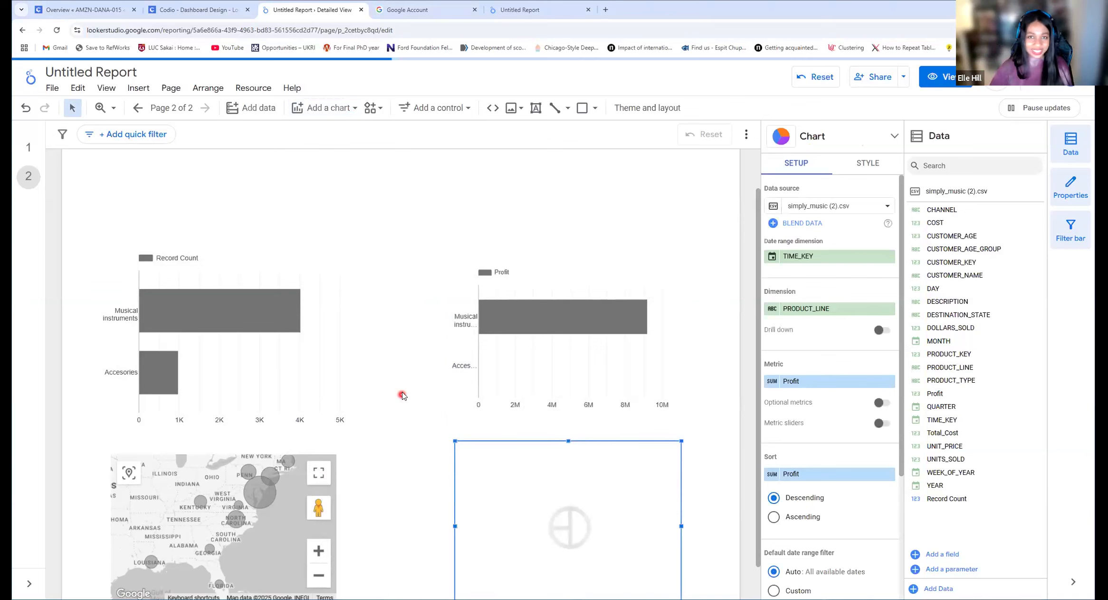
scroll(401, 395, "down", 1)
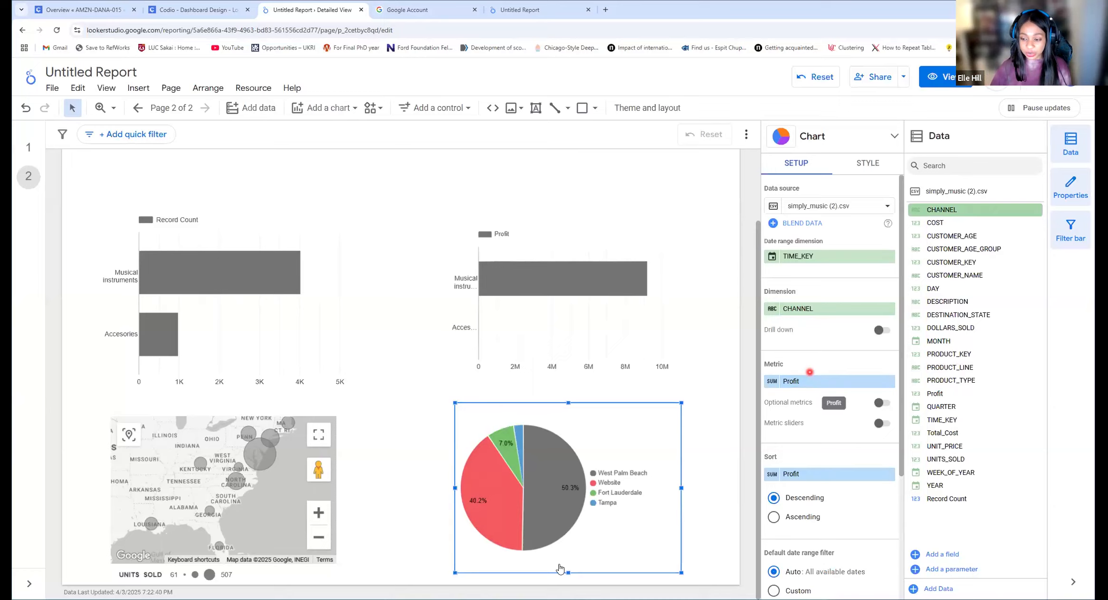
mouse_move(572, 468)
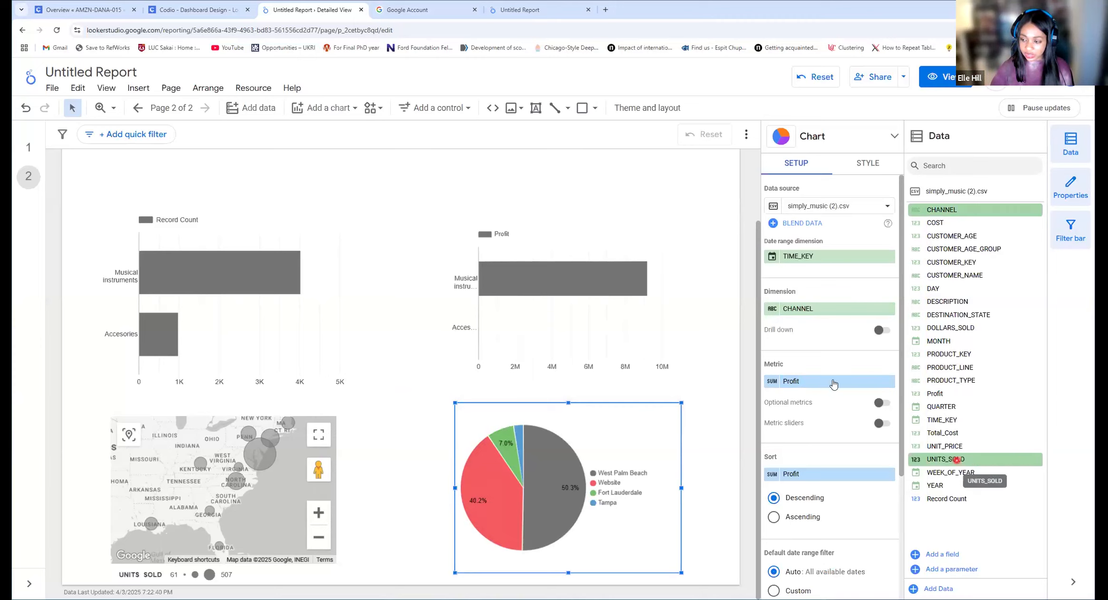
left_click_drag(714, 522, 714, 521)
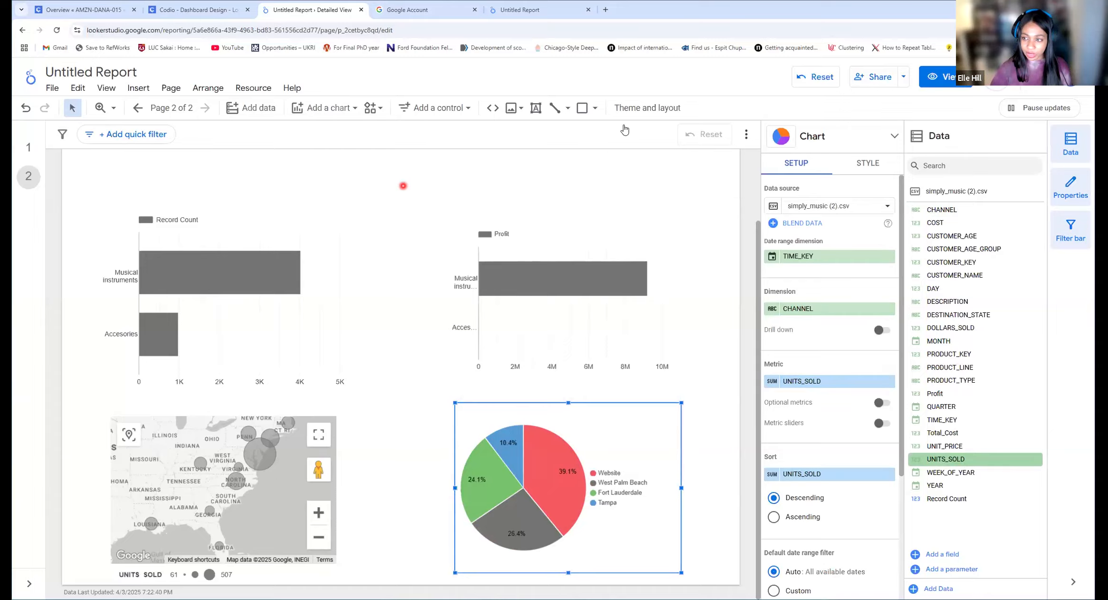
left_click(400, 193)
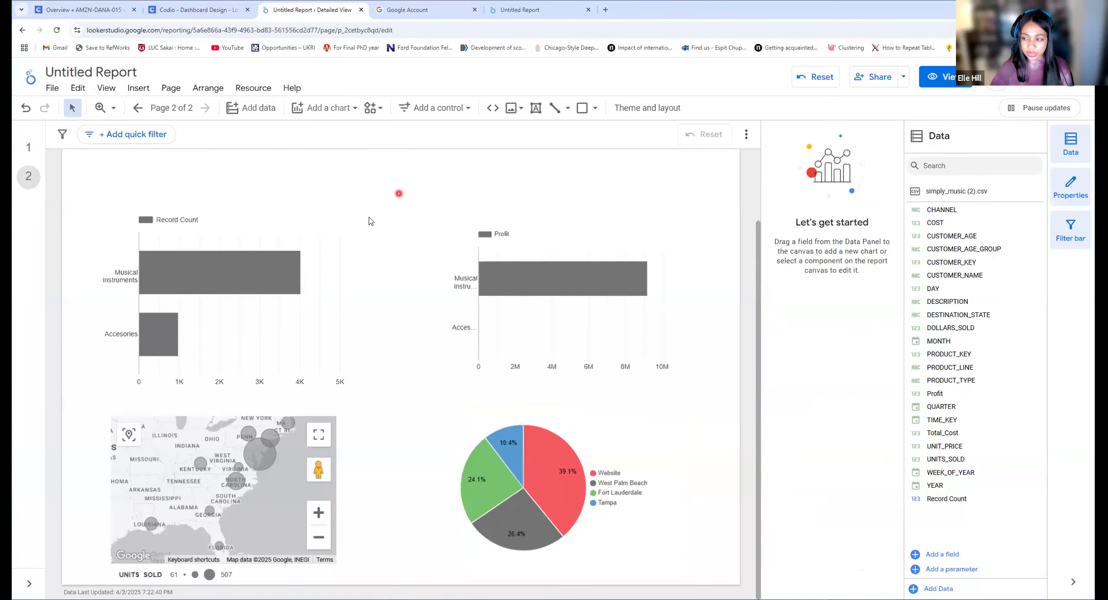
- Review the report's theme and layout settings, including the view mode, display mode and available canvas size presets
right_click(399, 193)
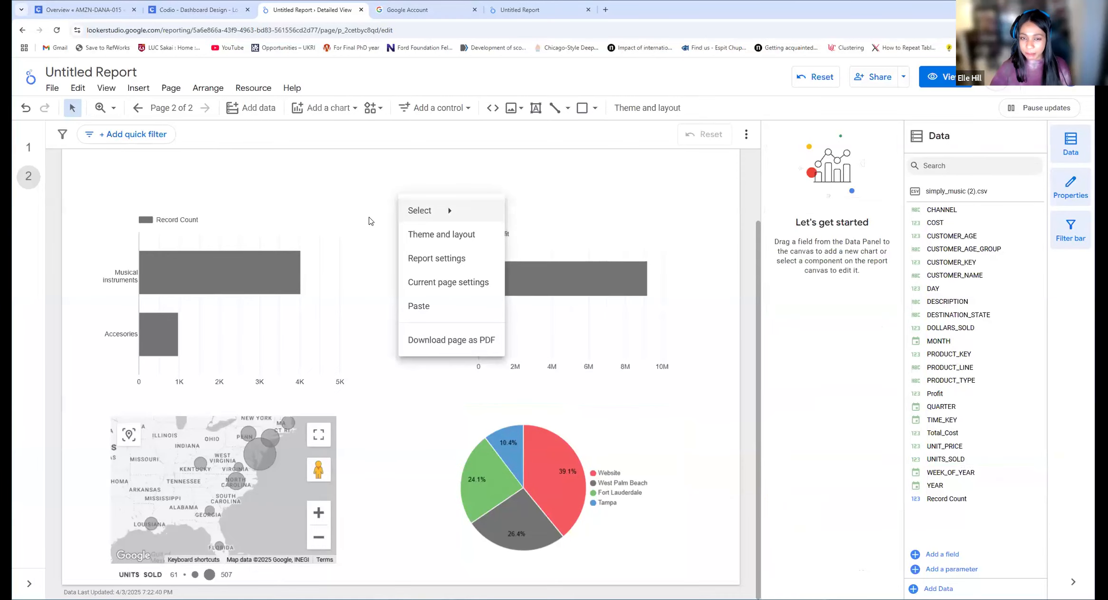
left_click(442, 236)
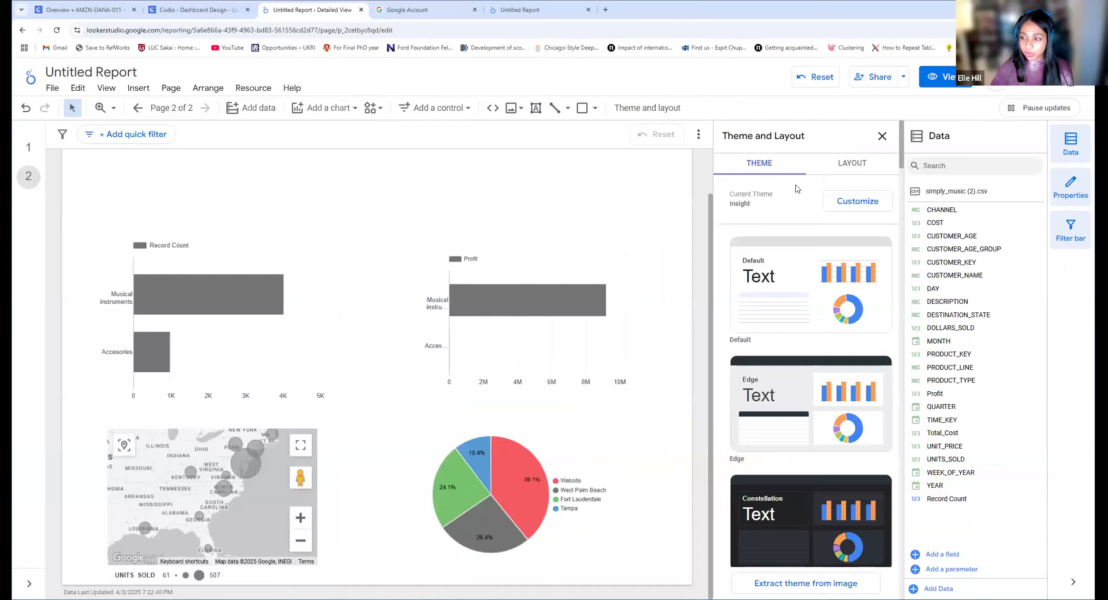
left_click(852, 162)
scroll(811, 287, "down", 3)
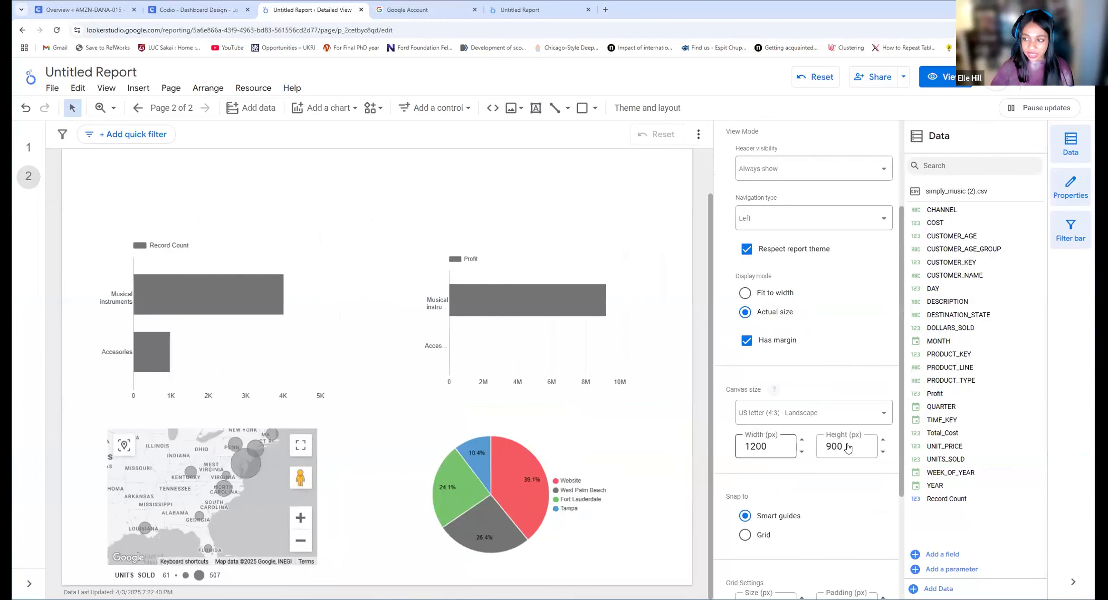
scroll(835, 169, "up", 3)
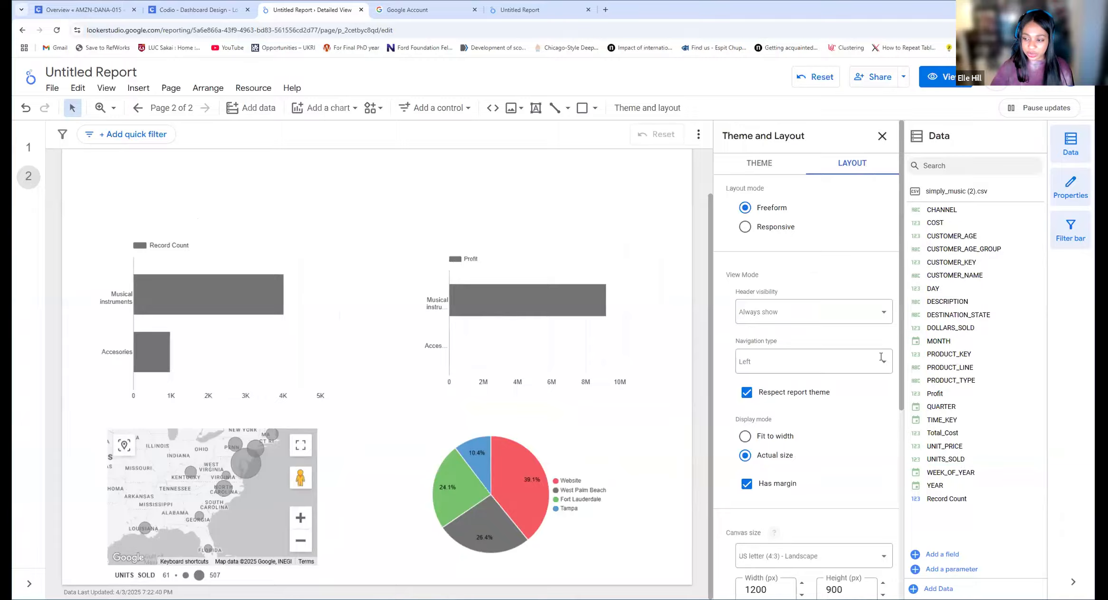
scroll(881, 357, "down", 4)
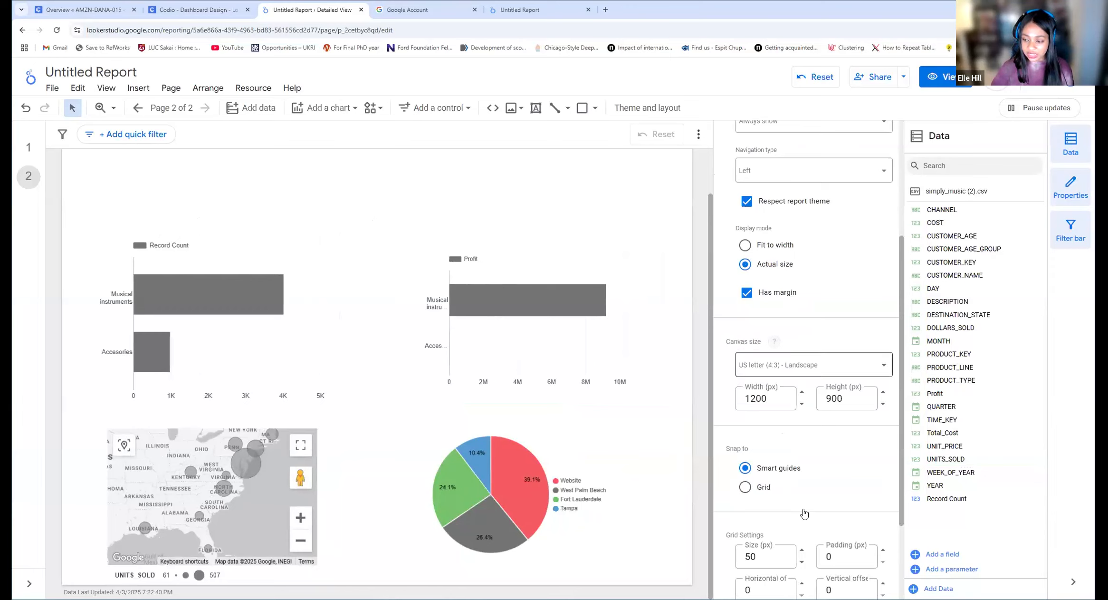
left_click(803, 373)
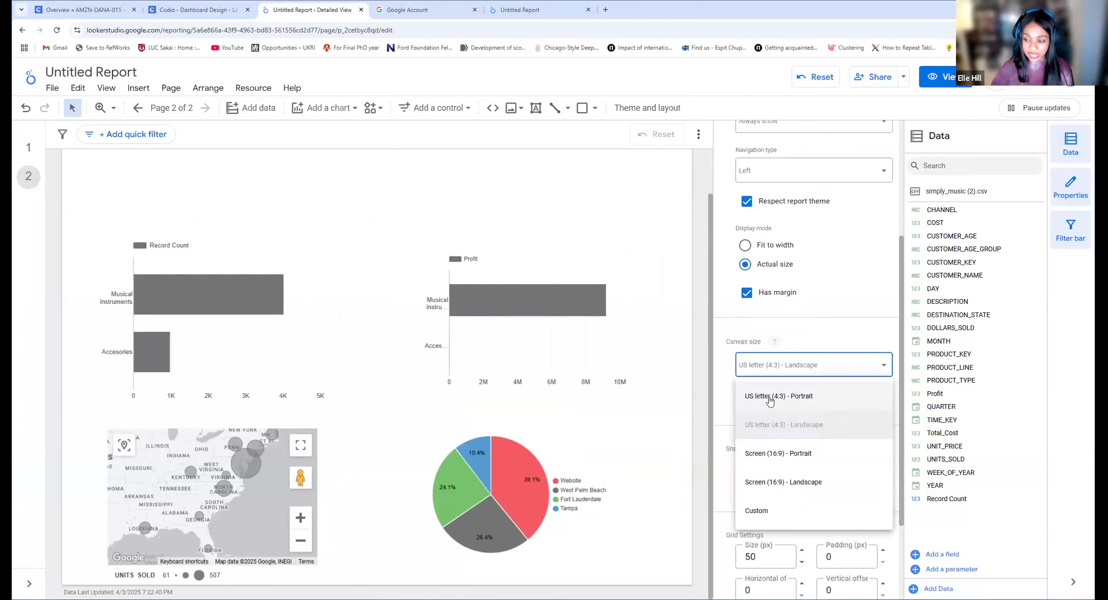
left_click(791, 349)
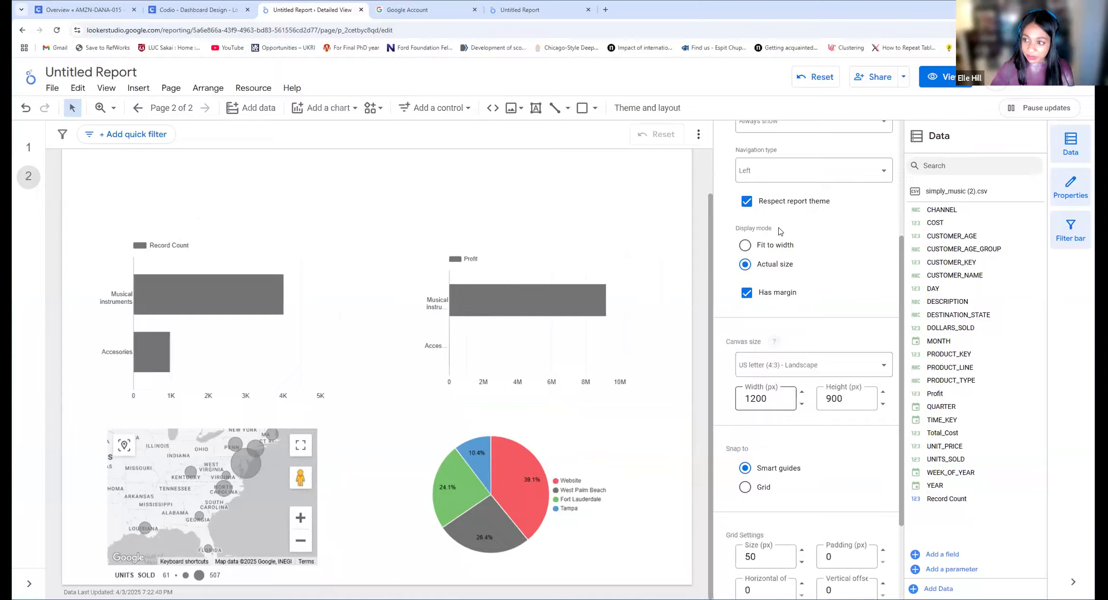
left_click(396, 152)
scroll(346, 116, "down", 1)
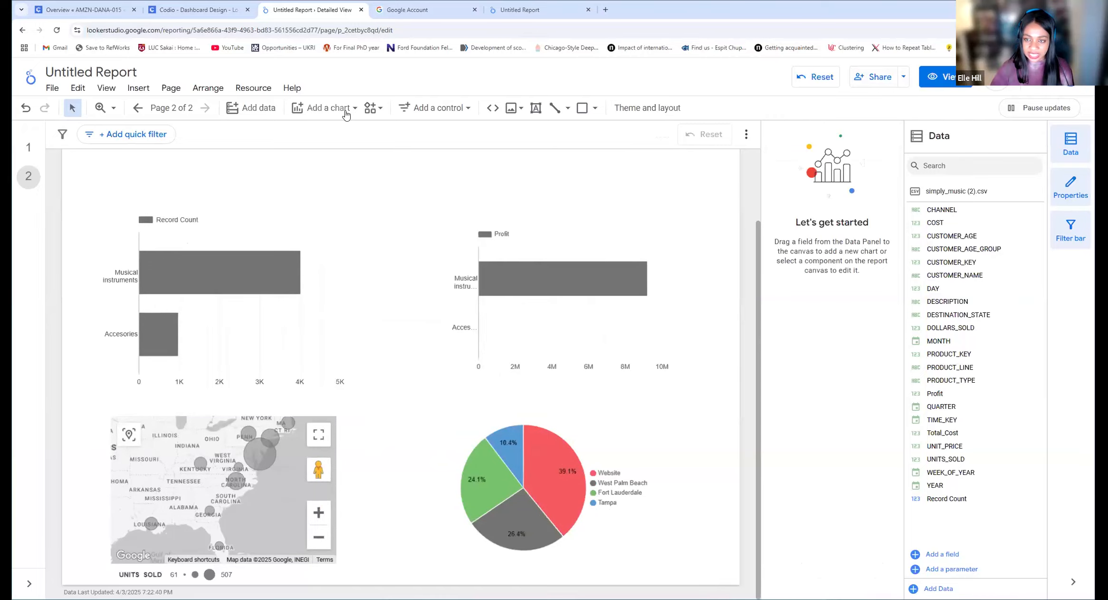
- Try cross-filtering the page by the pie chart's Website slice, check the chart's setup, and clear the filter
left_click(328, 107)
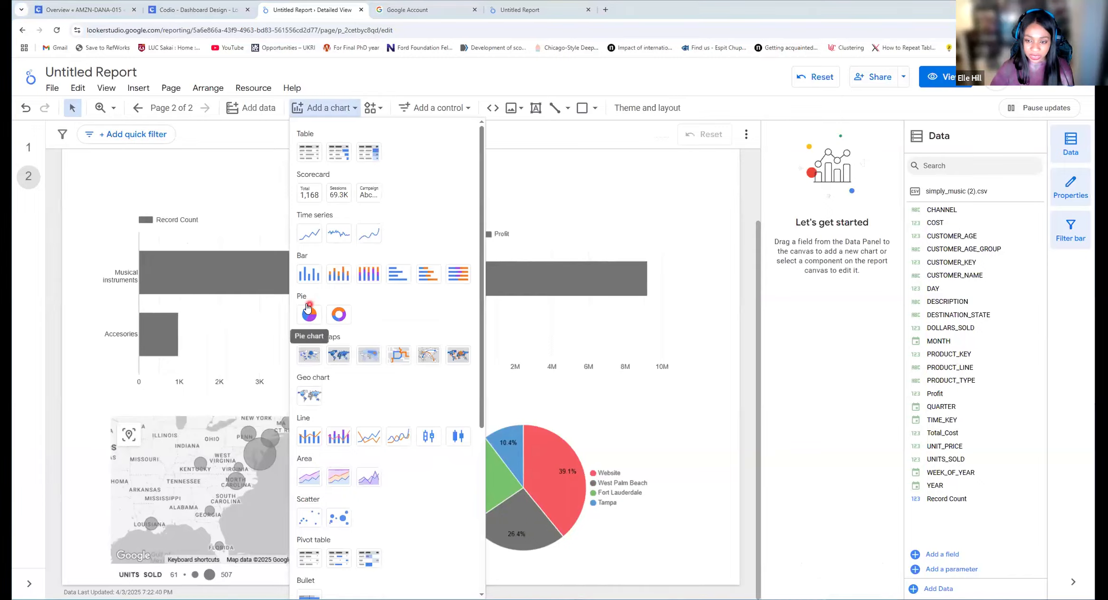
left_click(537, 391)
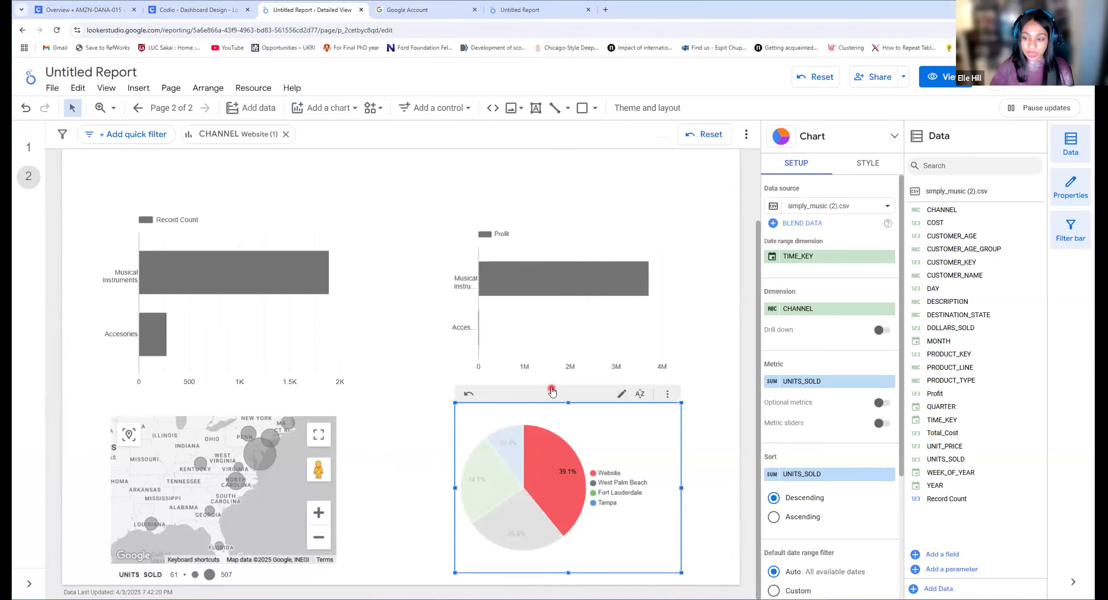
left_click(645, 559)
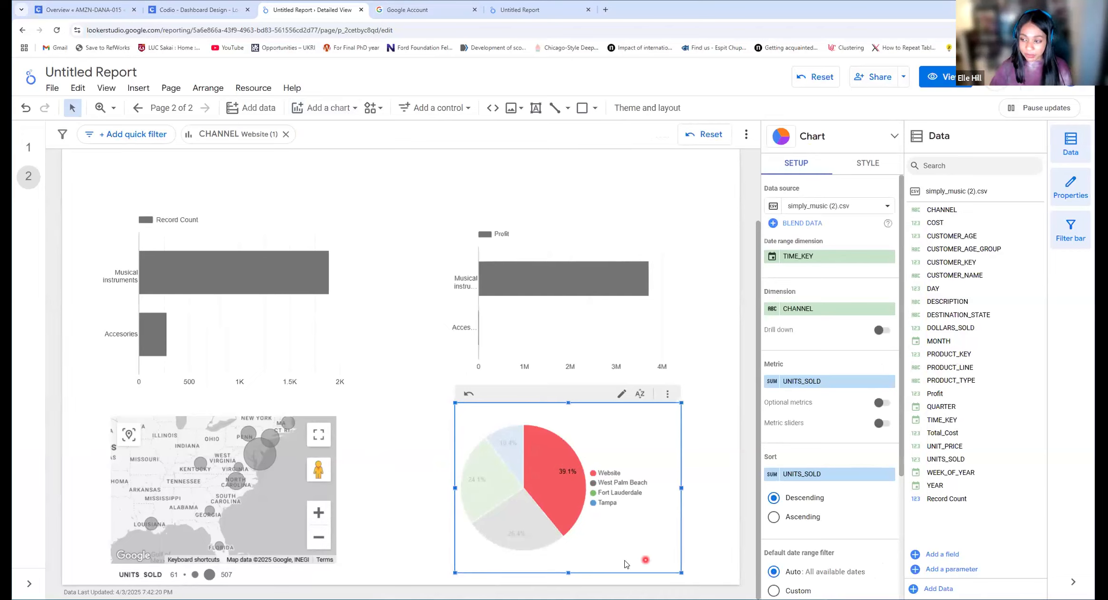
left_click(825, 285)
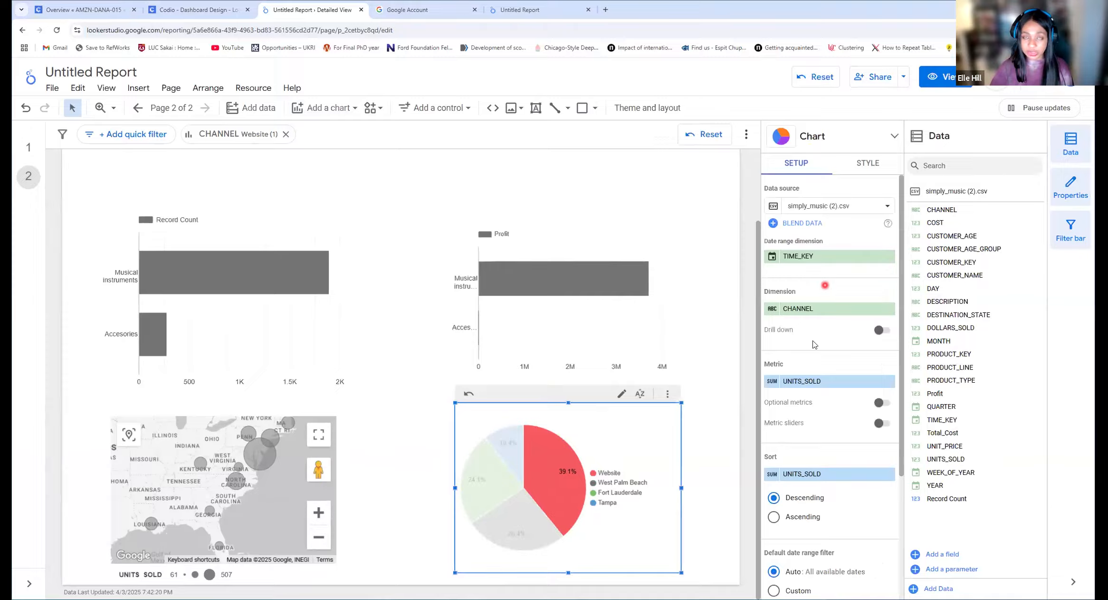
left_click(812, 341)
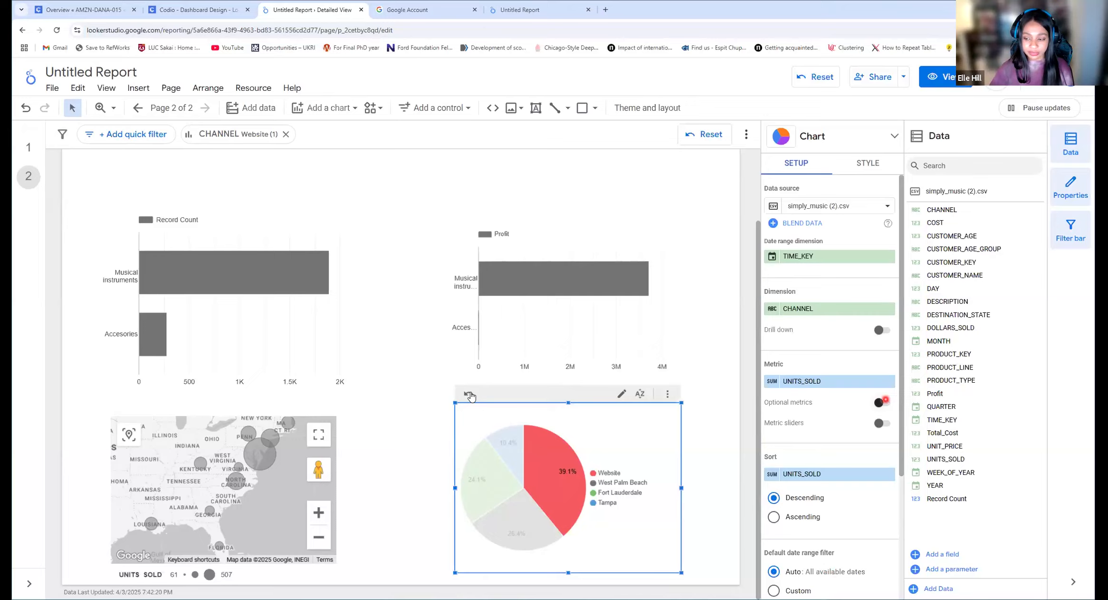
left_click(594, 412)
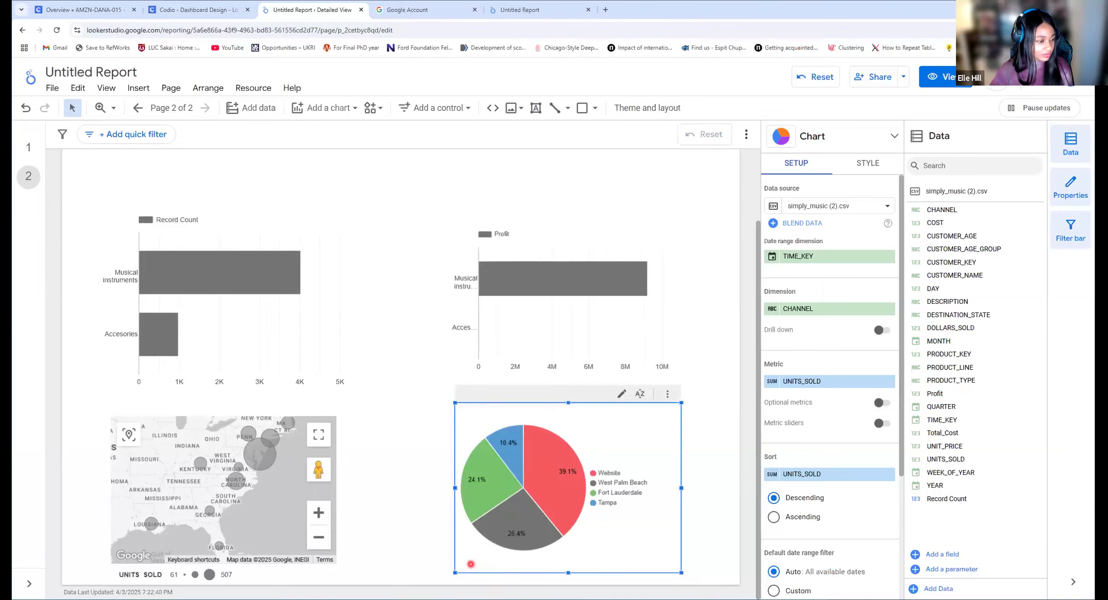
left_click(422, 417)
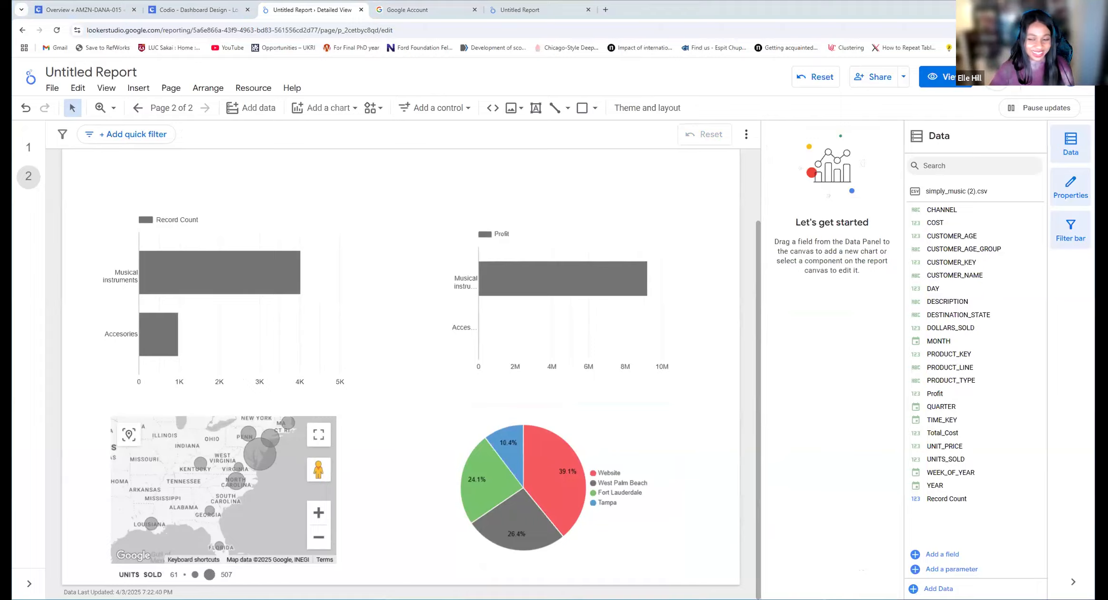
- Select the CHANNEL pie chart, browse the available chart types, and check the pie chart's dimension
left_click(559, 405)
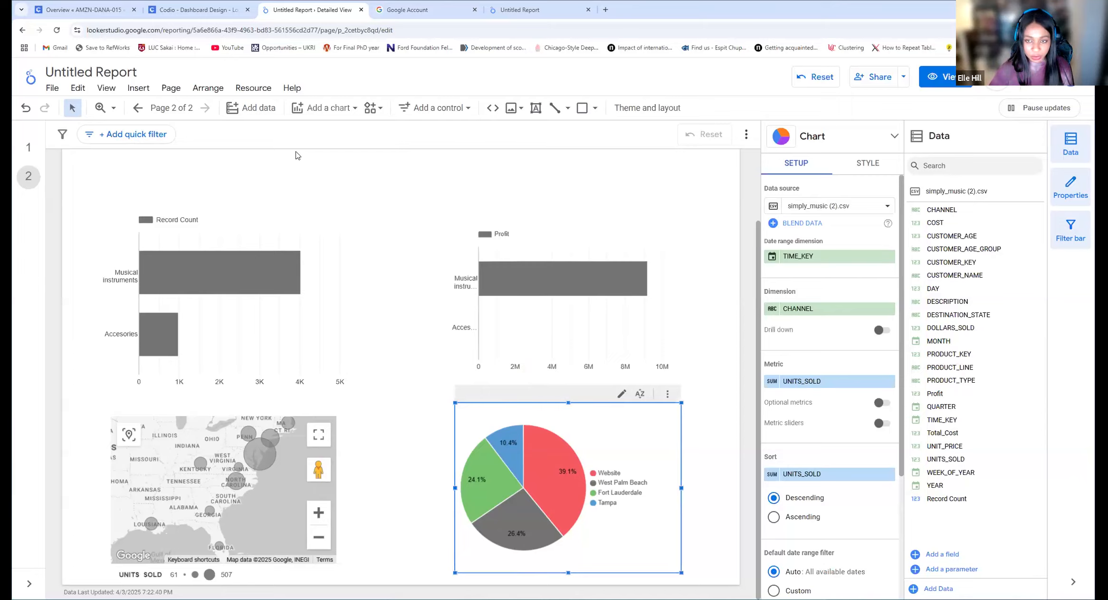
left_click(345, 109)
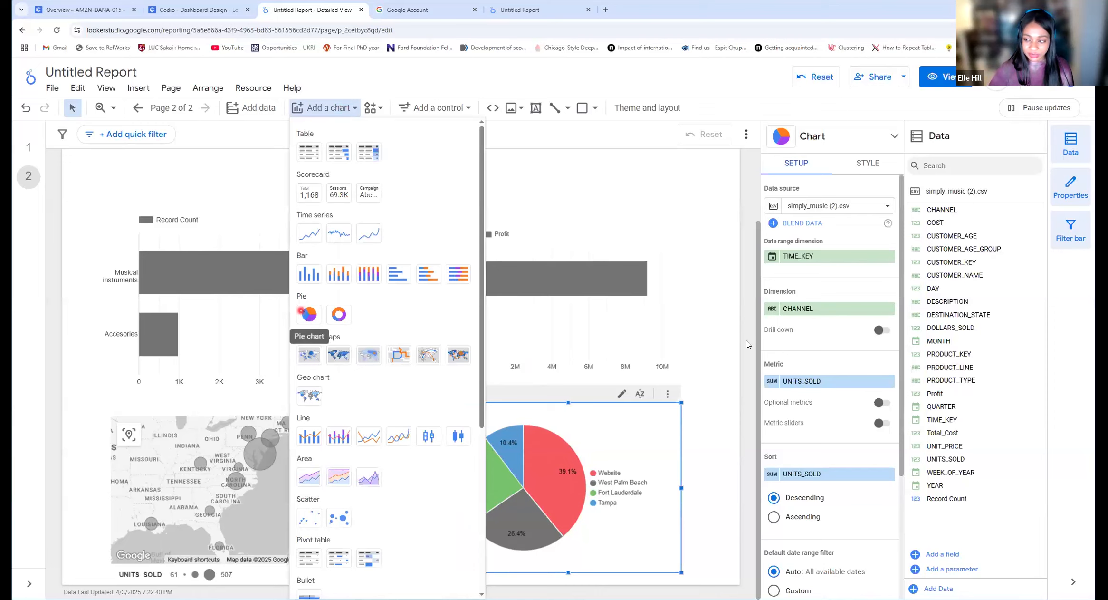
left_click(815, 311)
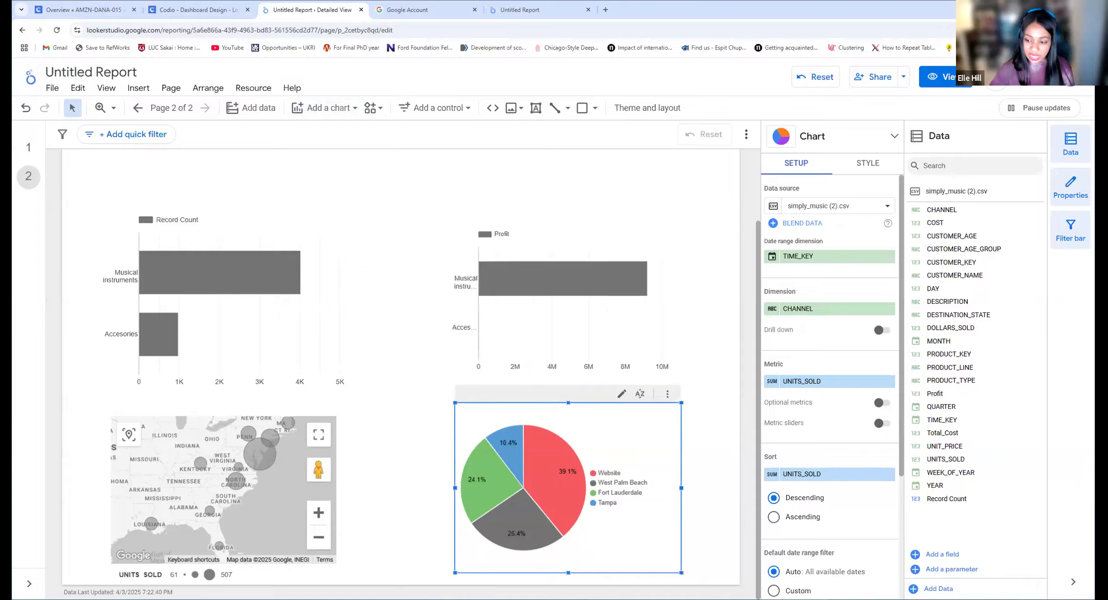
- Review the pie chart's style options, including the slice label choices
left_click(873, 165)
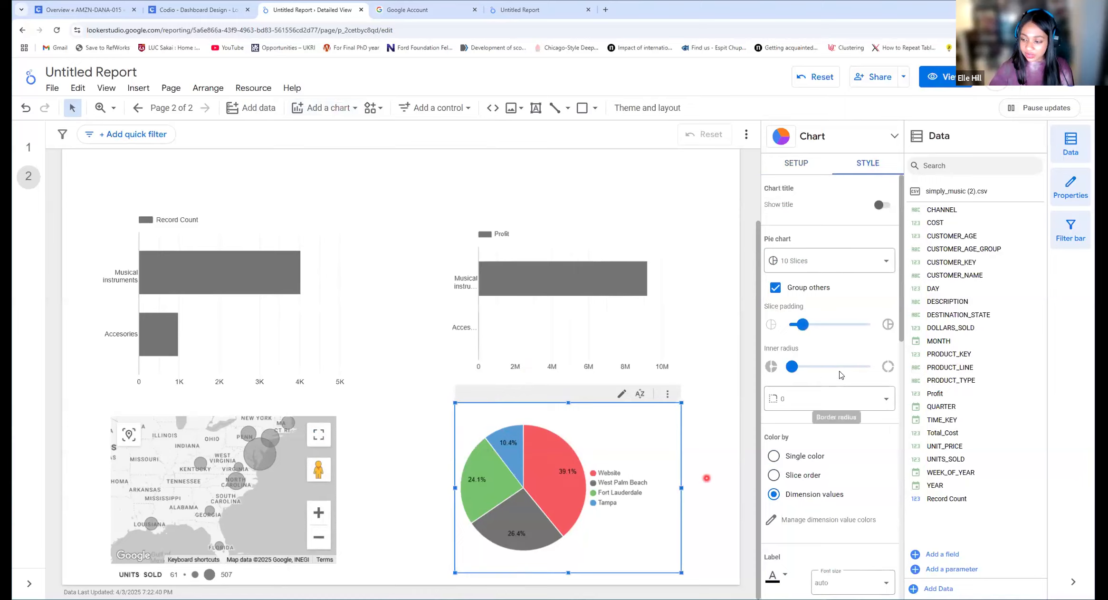
scroll(840, 375, "down", 3)
scroll(840, 361, "down", 3)
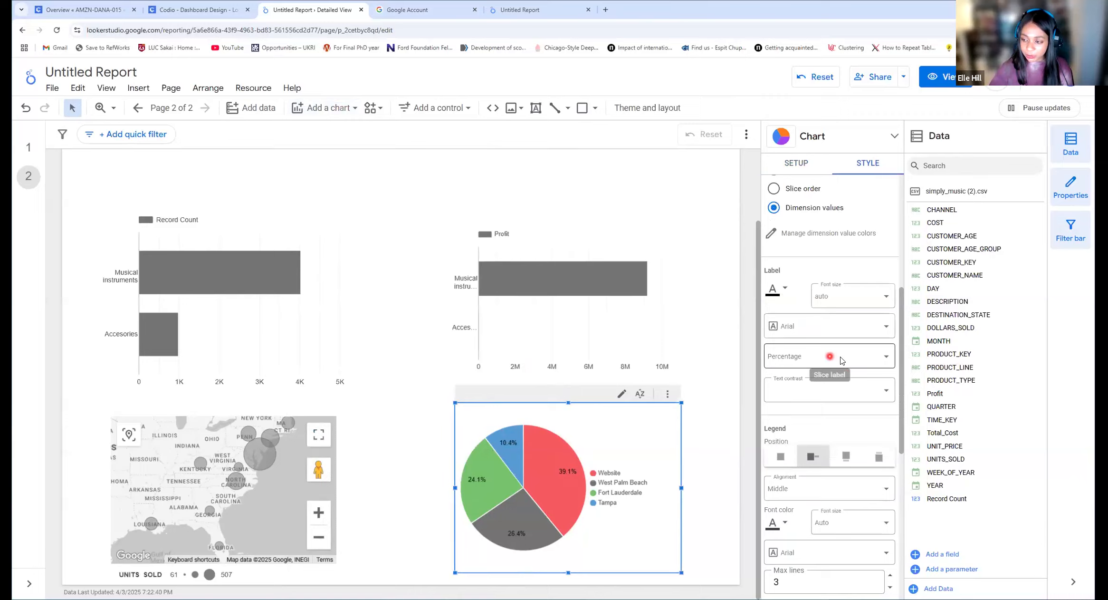
left_click(840, 357)
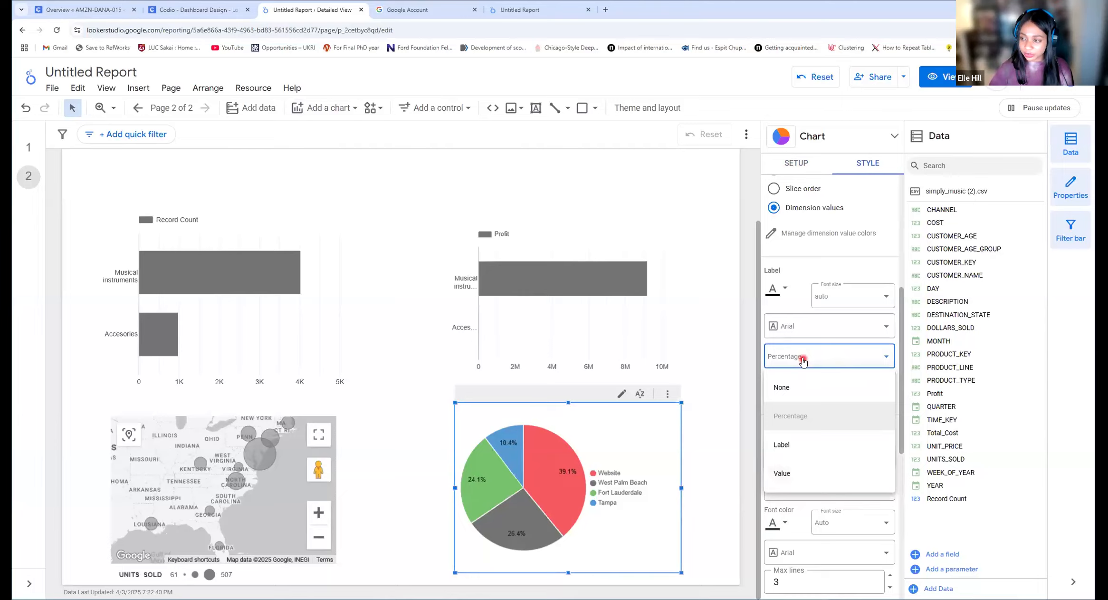
left_click(809, 163)
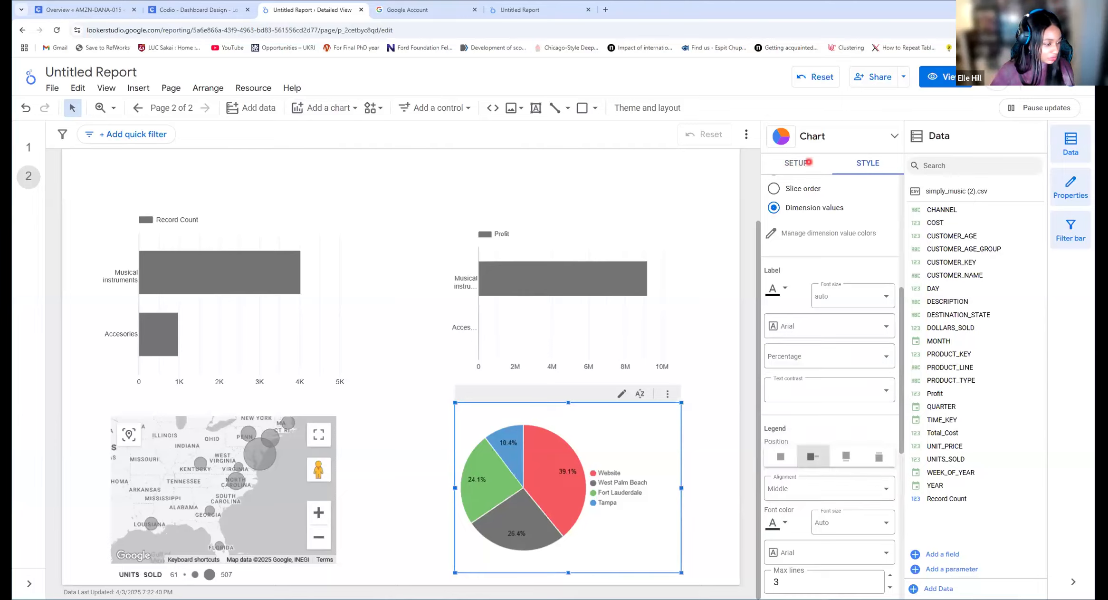
- Check the Record Count bar chart's drill-down dimensions and metric, and clear the chart selection
left_click(808, 163)
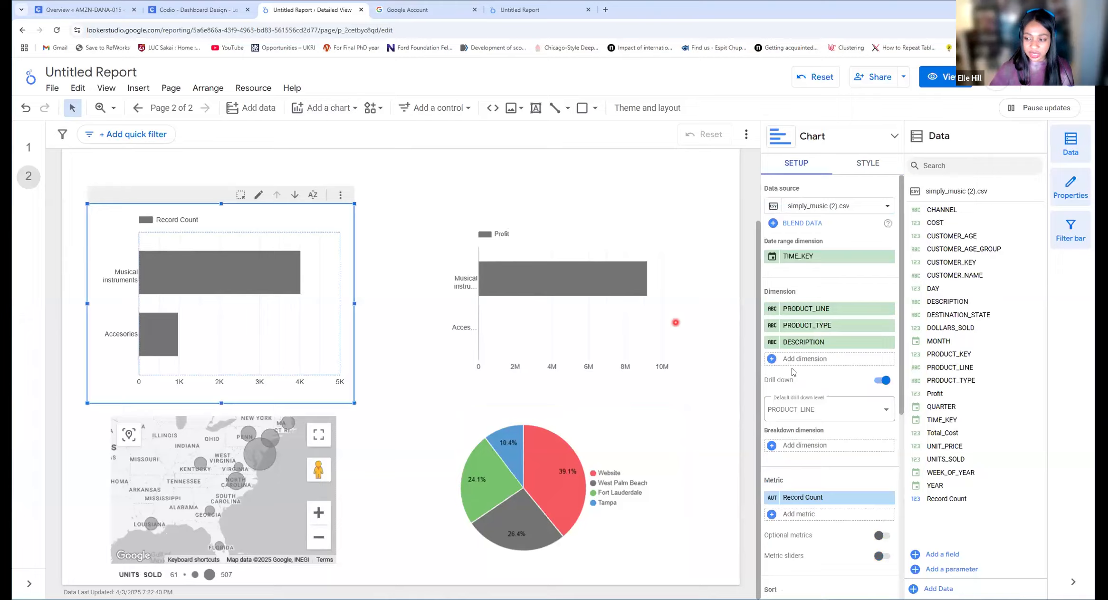
left_click(815, 499)
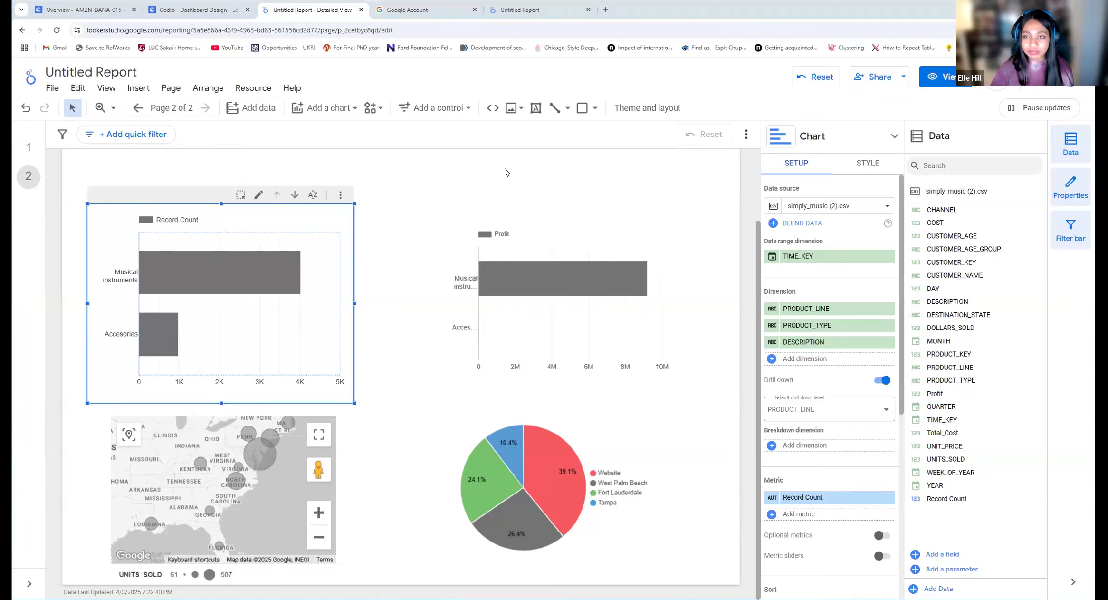
left_click(522, 172)
left_click(776, 174)
left_click(165, 128)
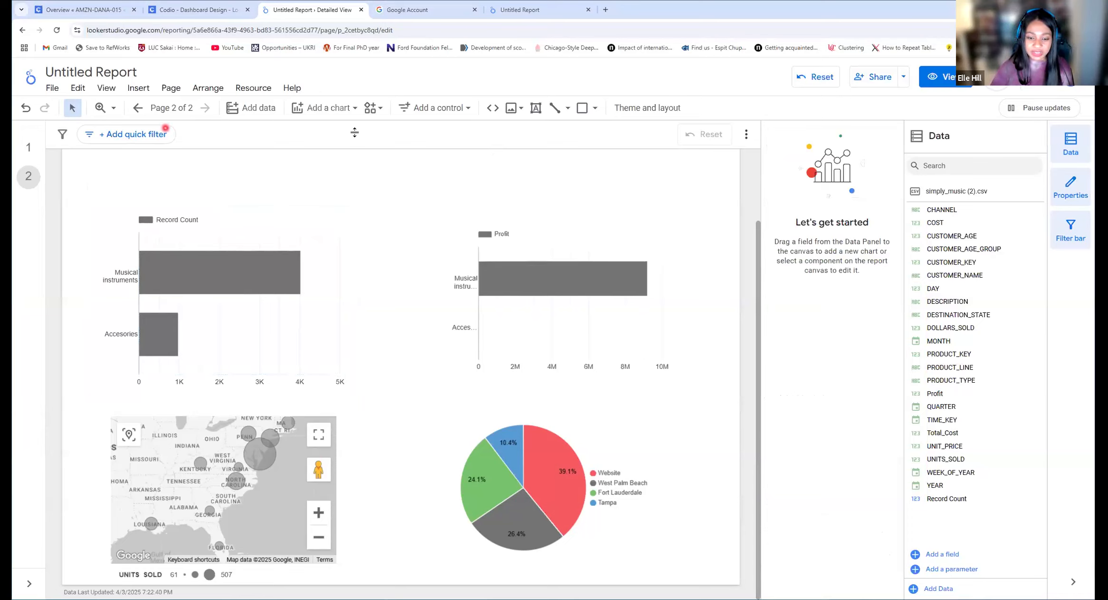
left_click(881, 149)
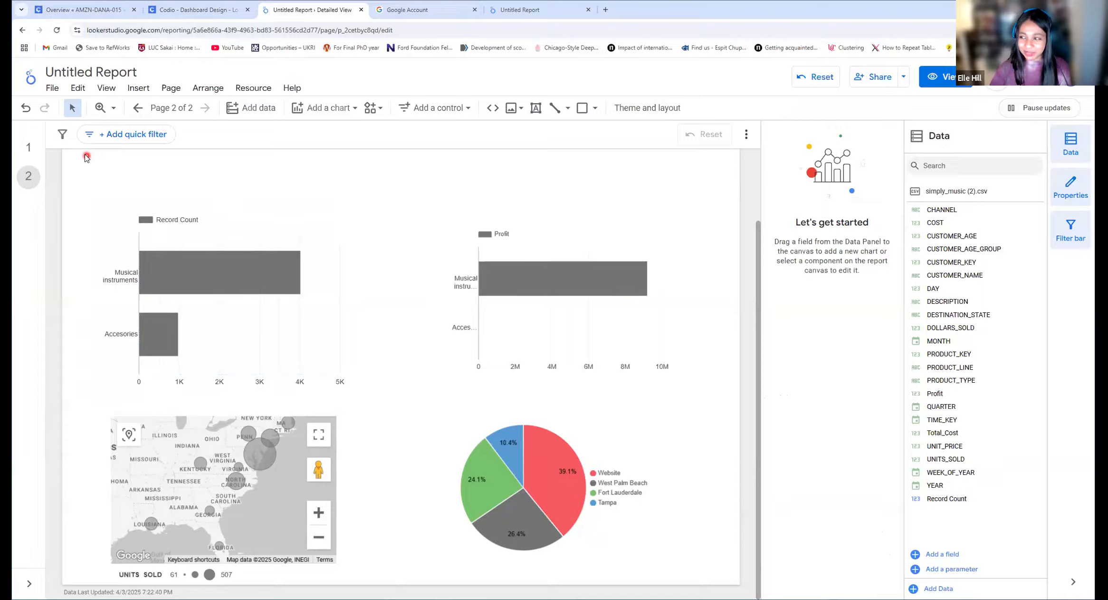
- Check who has access to the report and its link-sharing restriction, and close the sharing settings
left_click(881, 78)
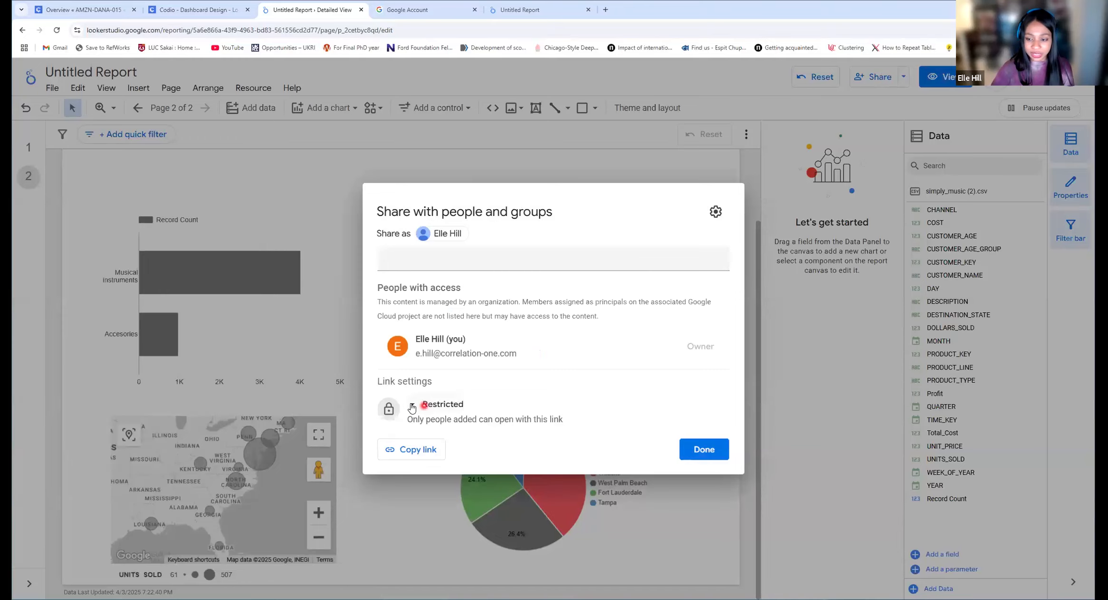
left_click(412, 405)
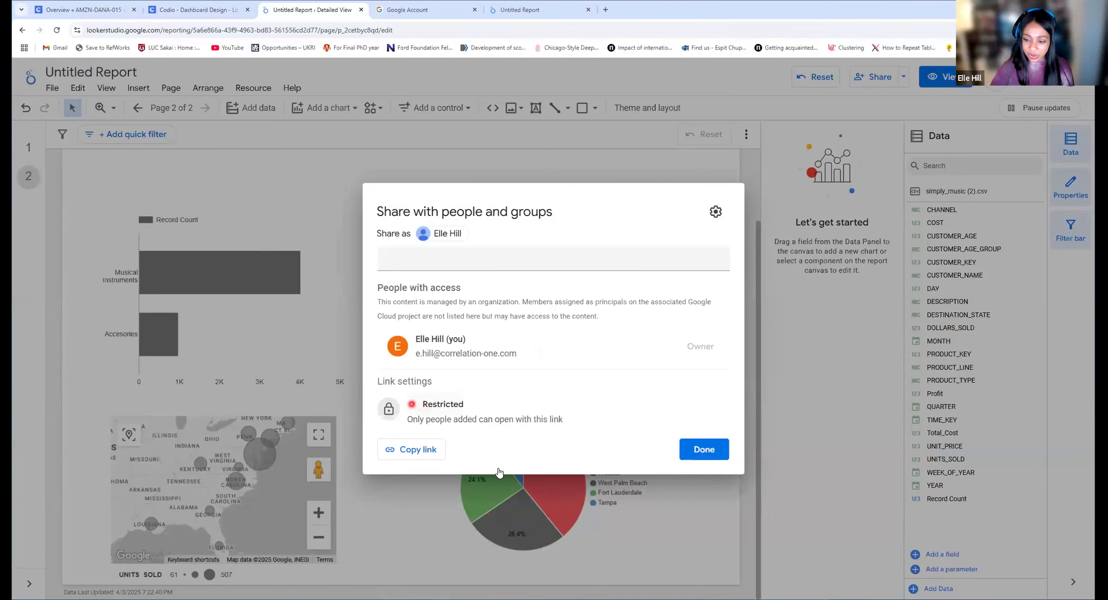
left_click(455, 347)
left_click(710, 452)
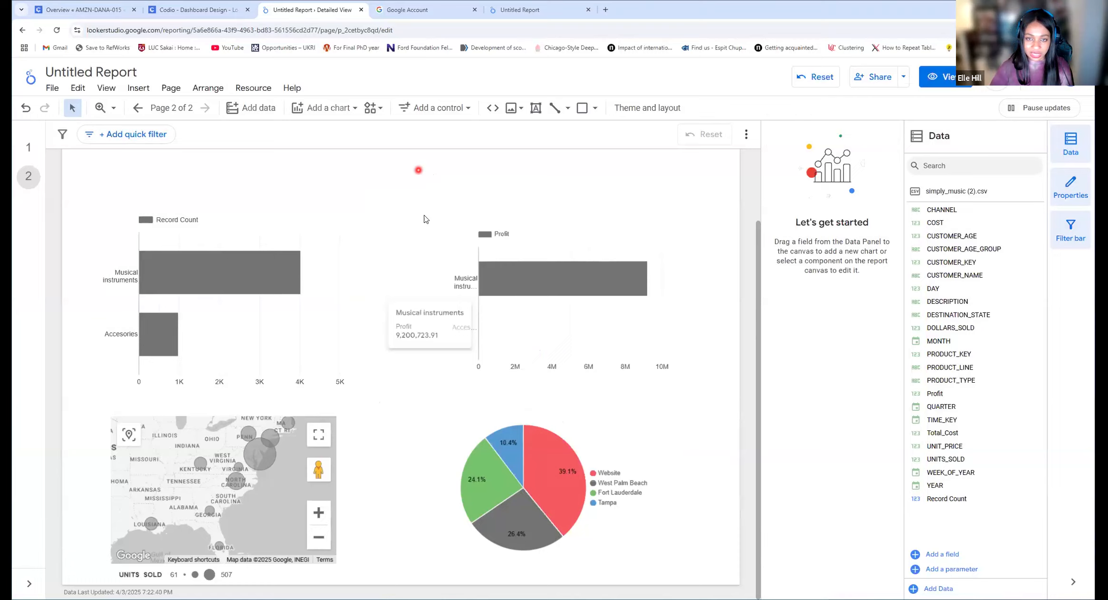
- Look through the report's file options, such as download, copy, publishing and embedding
scroll(366, 266, "up", 2)
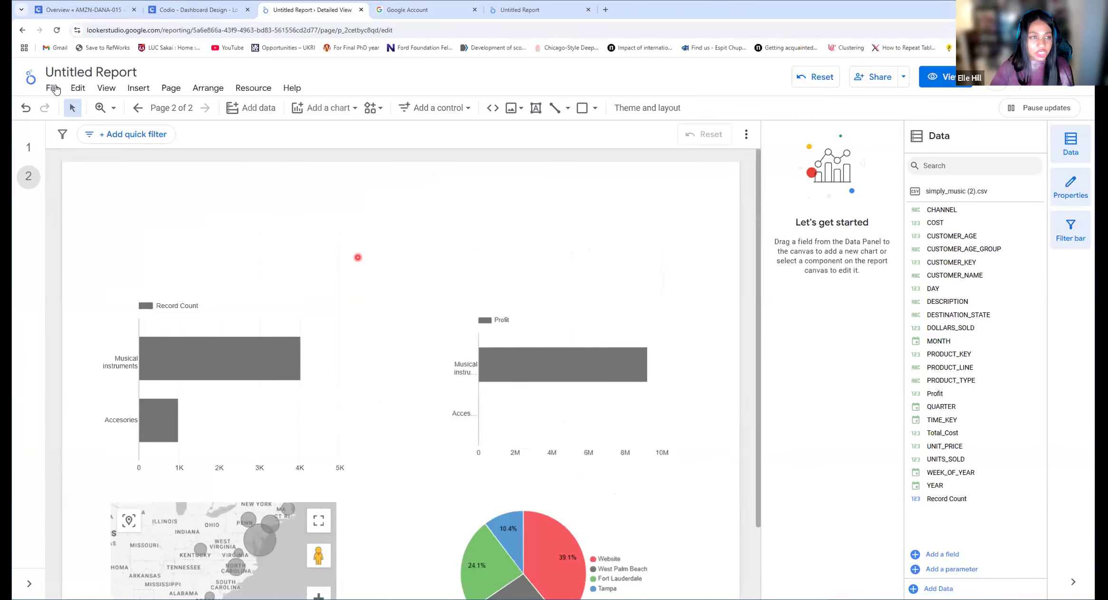
left_click(54, 88)
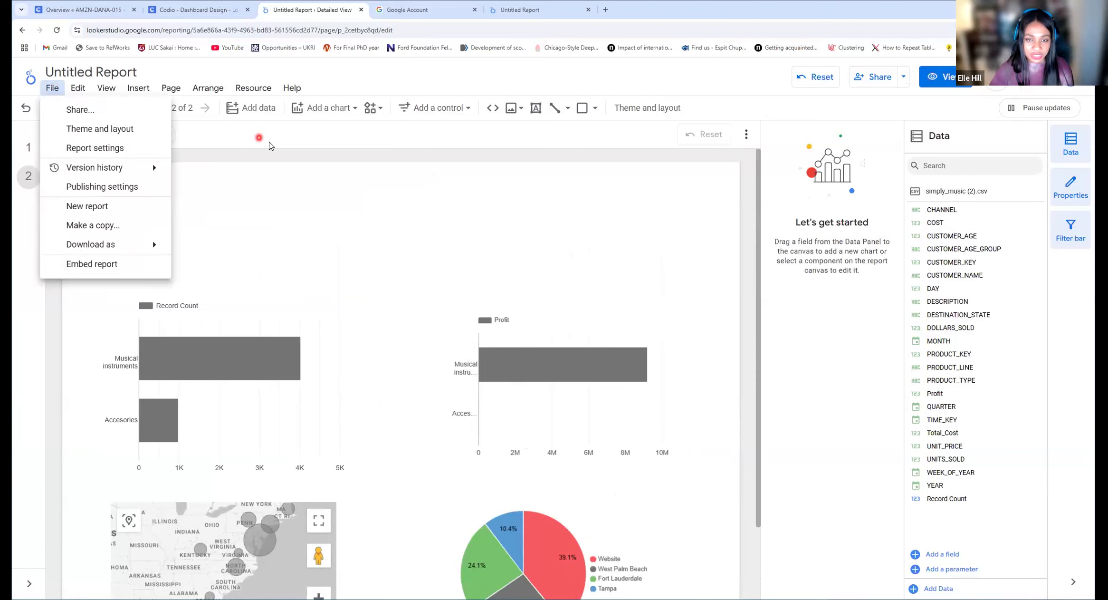
left_click(384, 200)
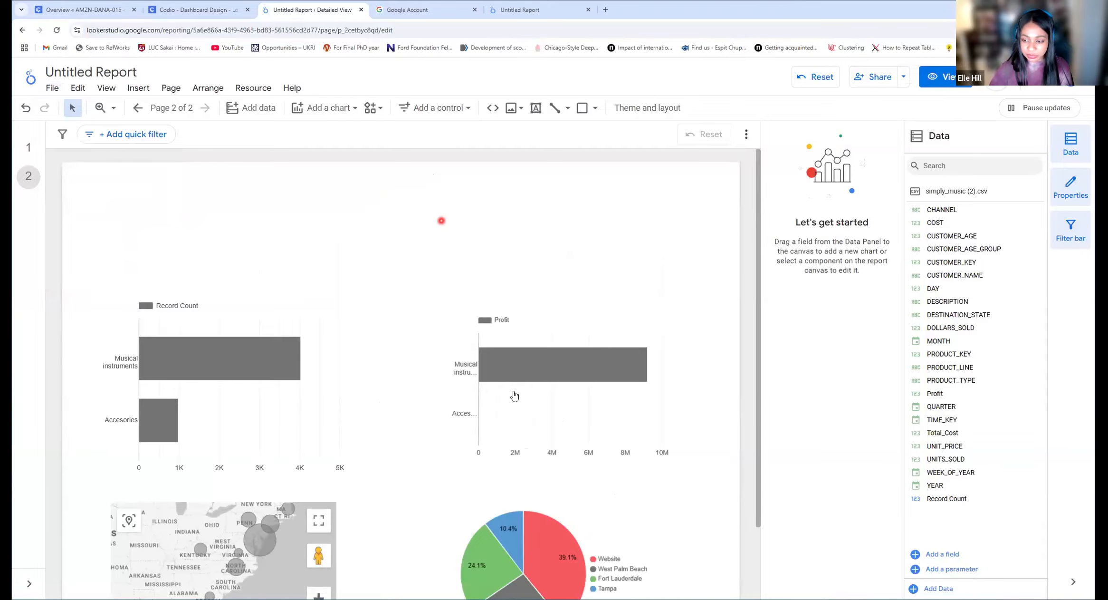
- Set the CHANNEL pie chart's slice labels to Value
scroll(512, 391, "down", 3)
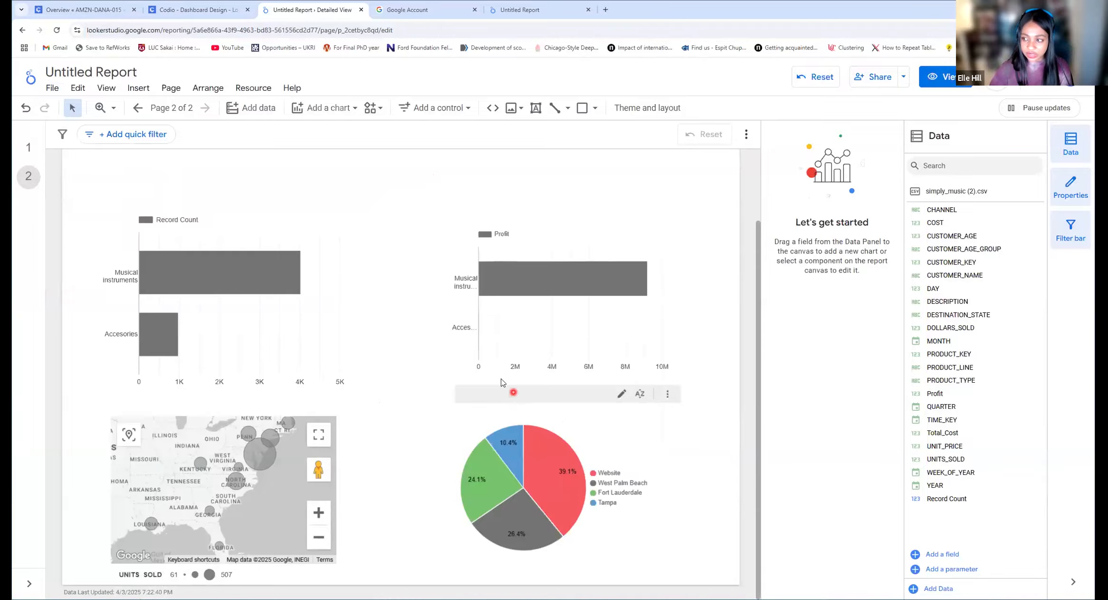
left_click(502, 389)
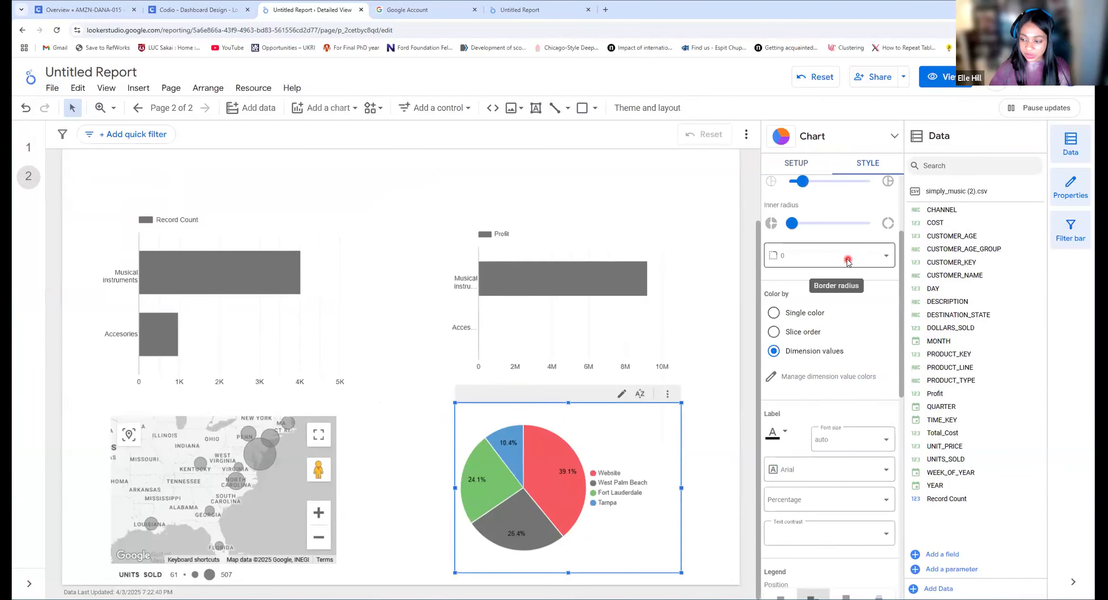
scroll(827, 372, "down", 2)
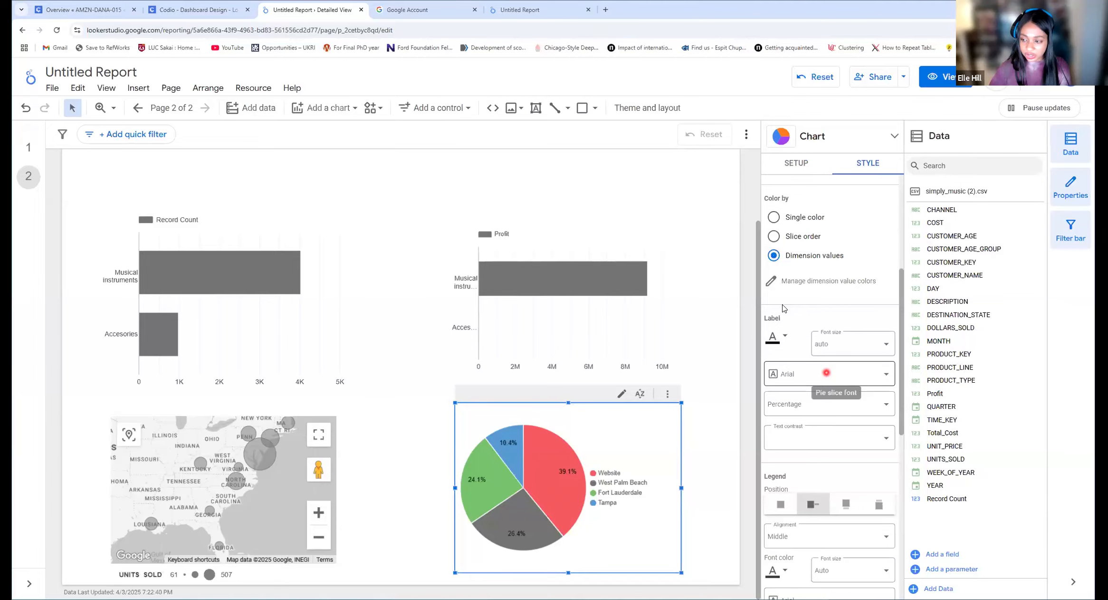
left_click(865, 404)
left_click(804, 521)
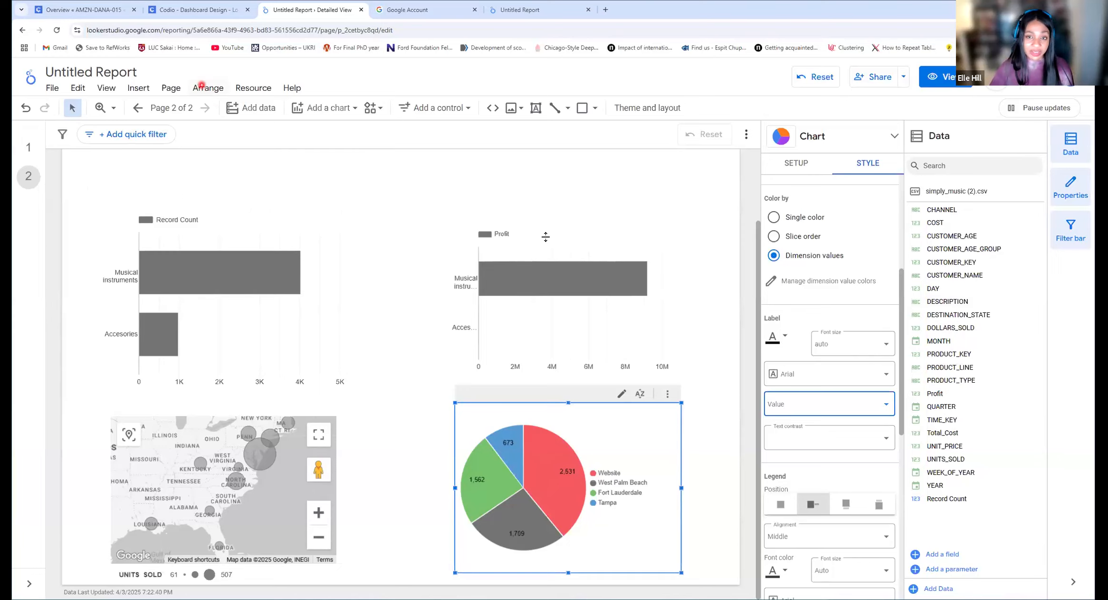
- Review the report's sharing dialog again and close it without changing access
left_click(880, 79)
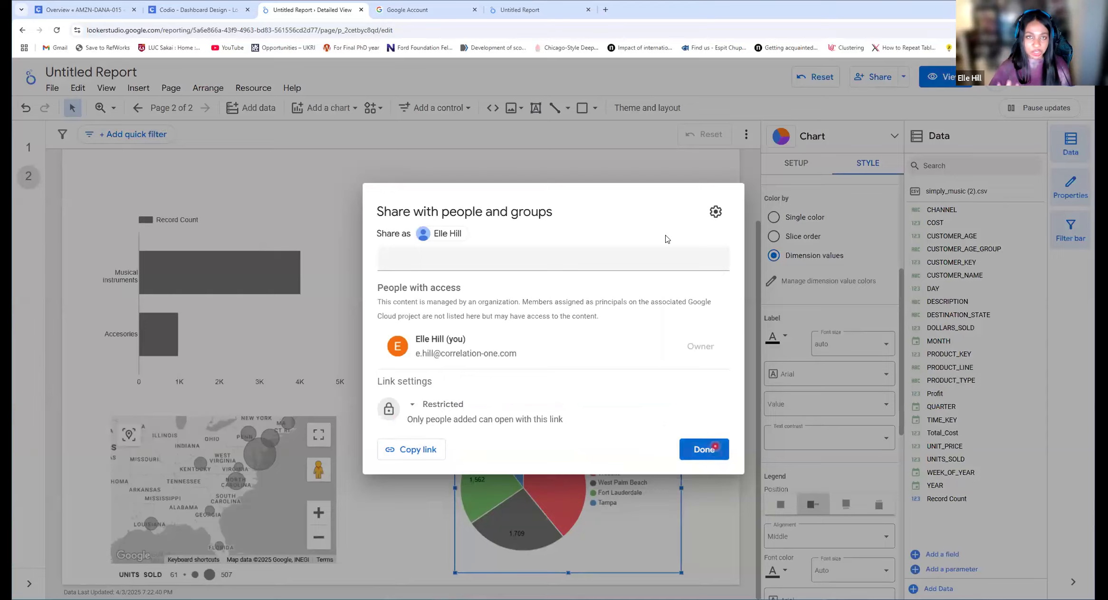
left_click(715, 446)
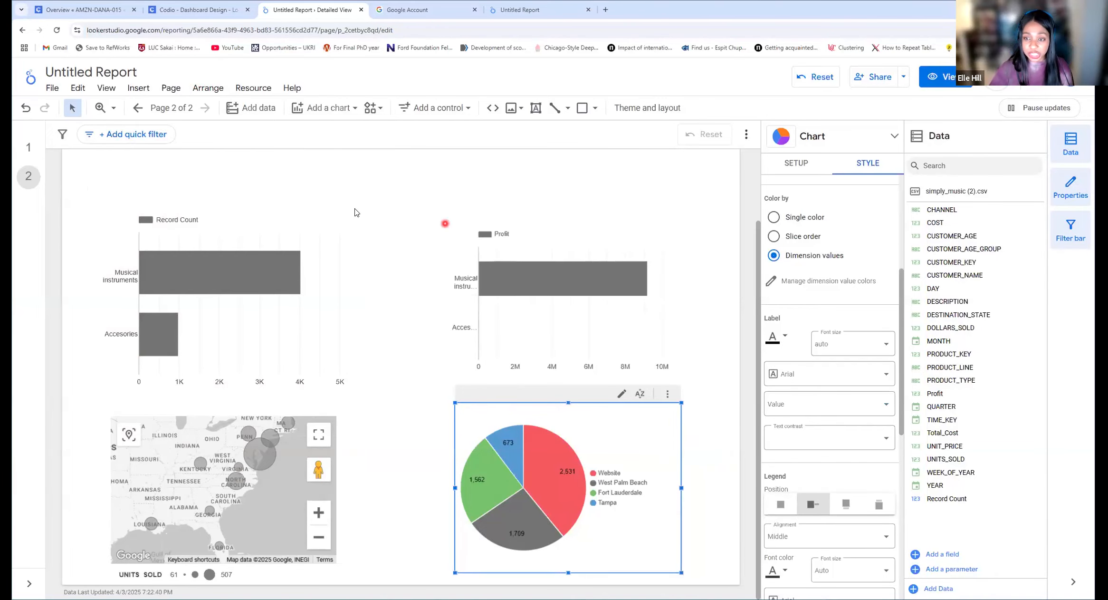
- Cross-filter the page by the Musical instruments bar in the Record Count chart
left_click(513, 284)
left_click(405, 312)
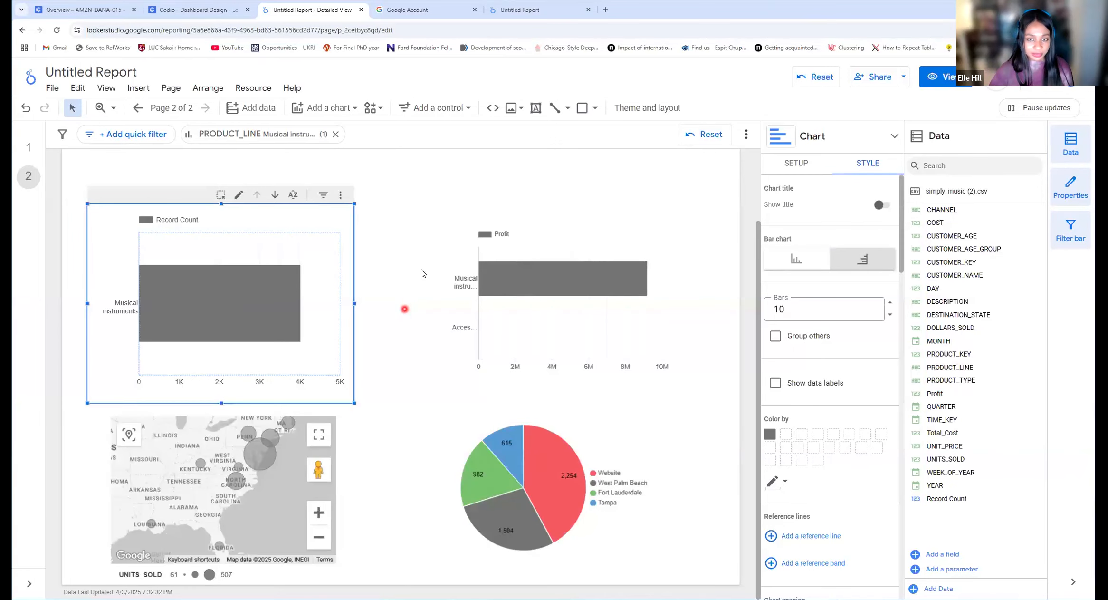
scroll(421, 273, "up", 1)
scroll(421, 274, "up", 3)
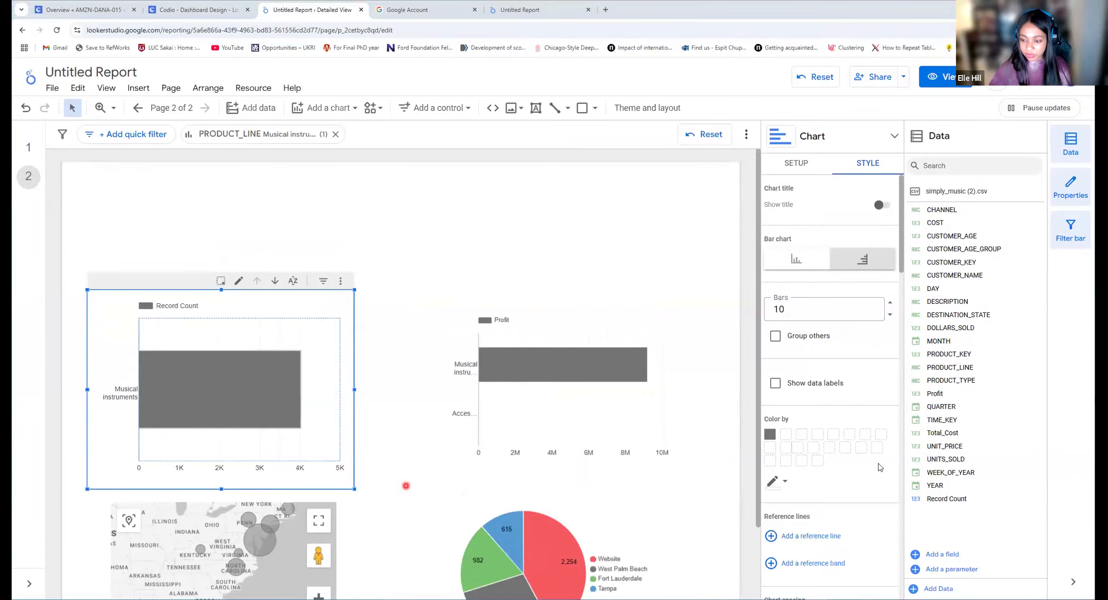
- Check the pie chart's dimension and metric setup while the PRODUCT_LINE filter is active
scroll(478, 401, "down", 2)
left_click(474, 397)
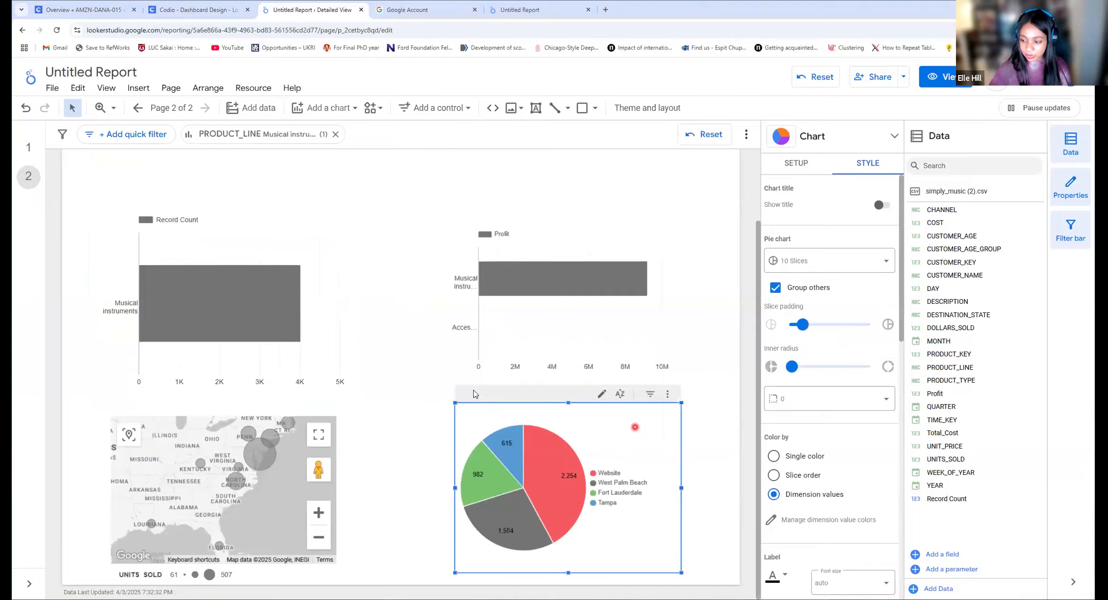
left_click(809, 162)
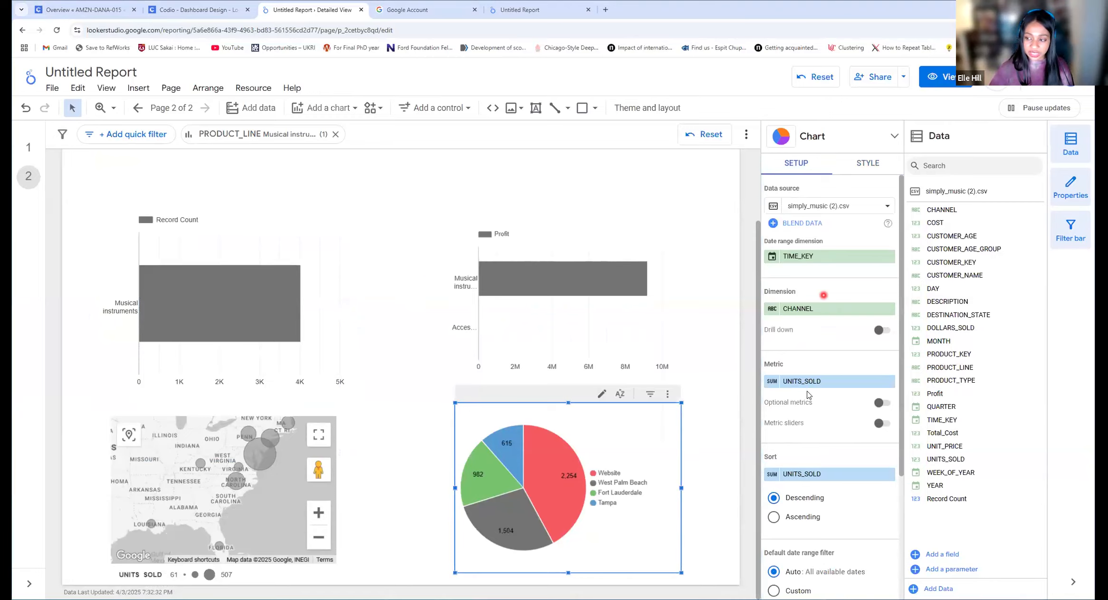
left_click(771, 308)
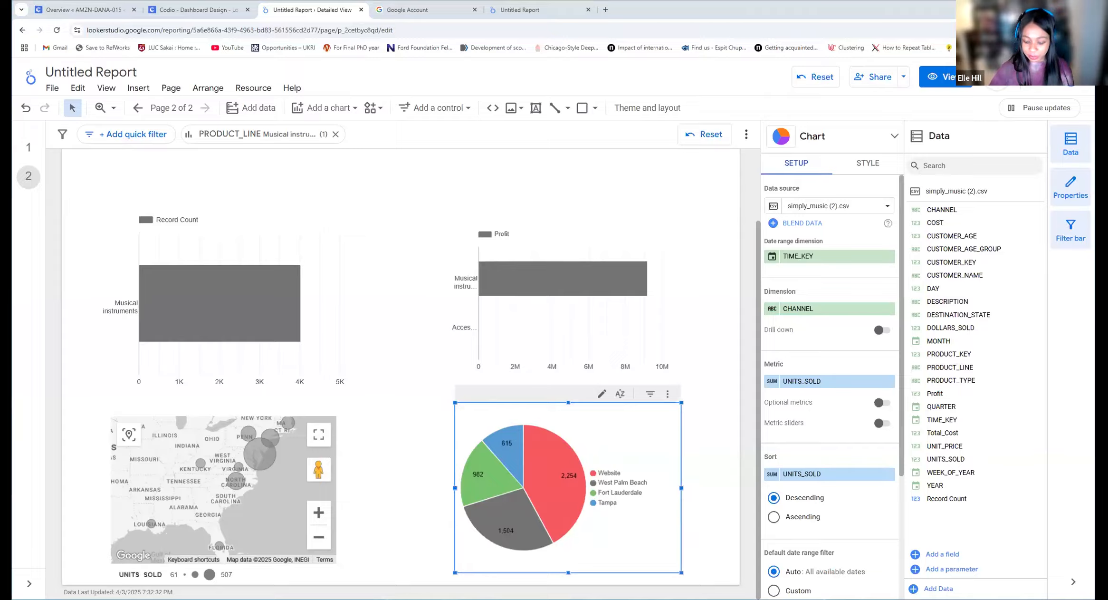
- Add a date range control just above the Profit chart
left_click(468, 109)
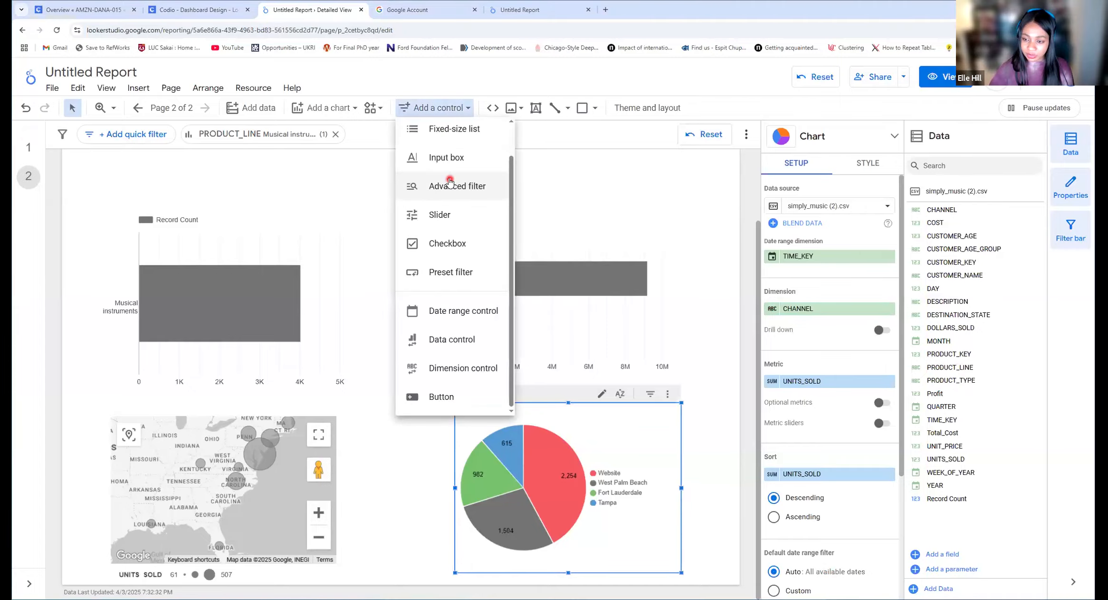
left_click(481, 310)
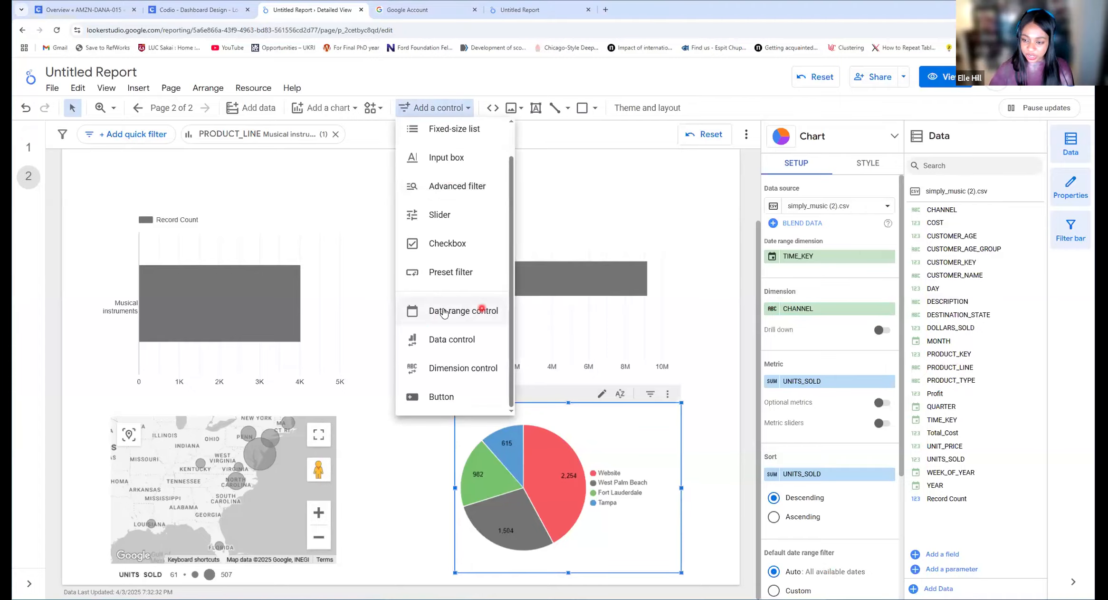
left_click(503, 174)
left_click(500, 192)
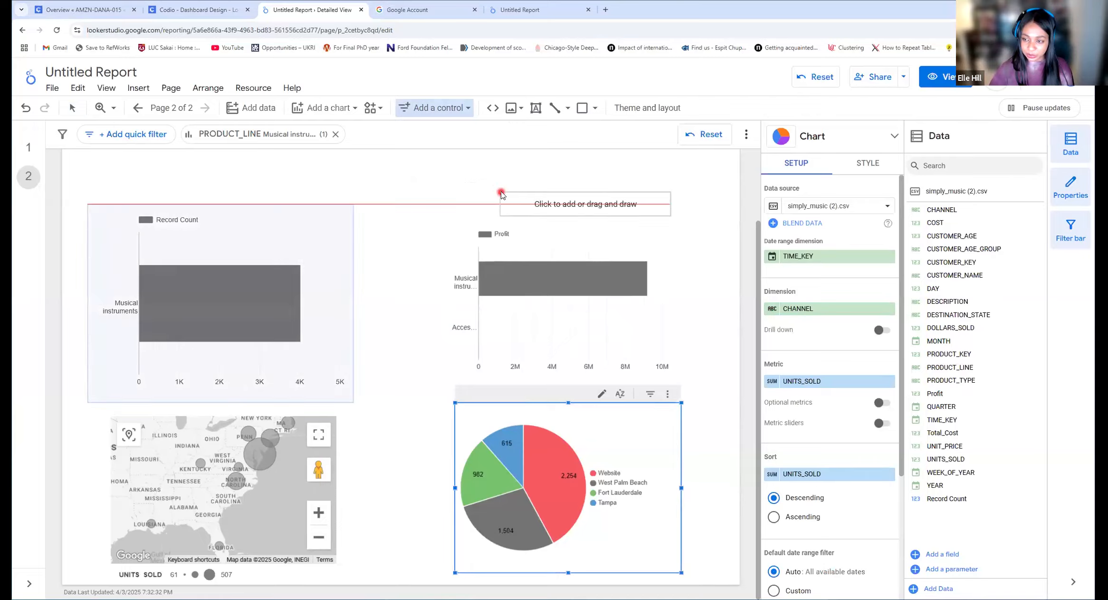
left_click(500, 192)
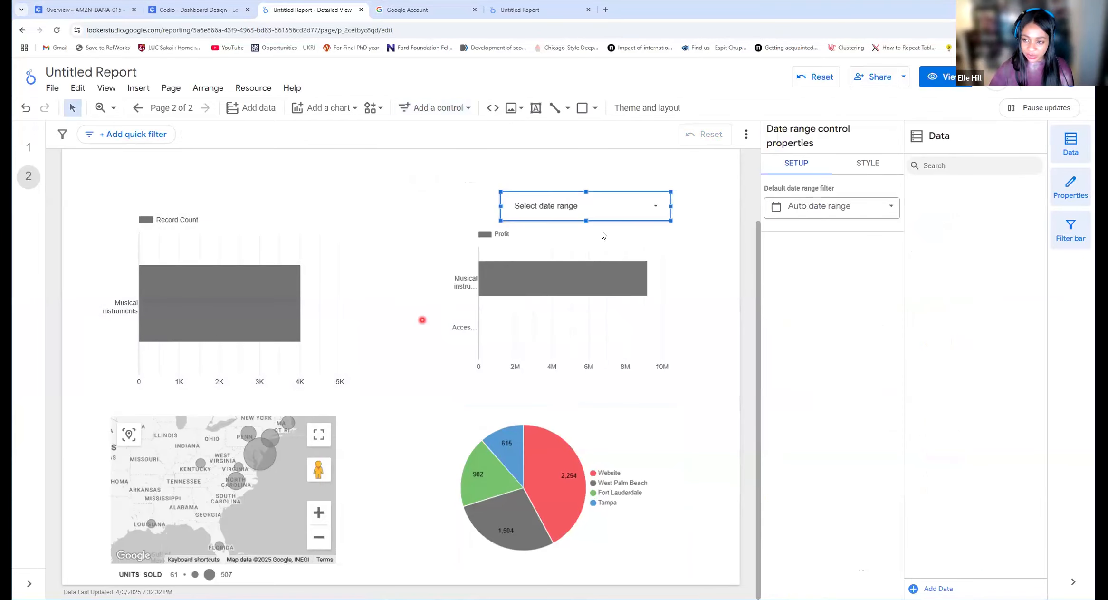
scroll(420, 316, "up", 1)
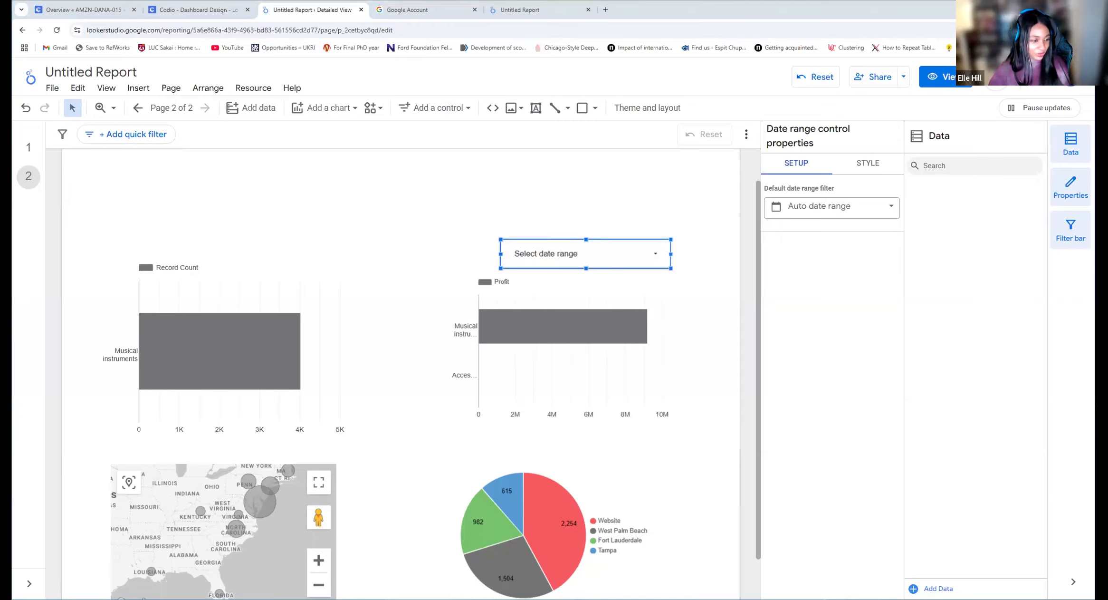
left_click(254, 321)
mouse_move(254, 321)
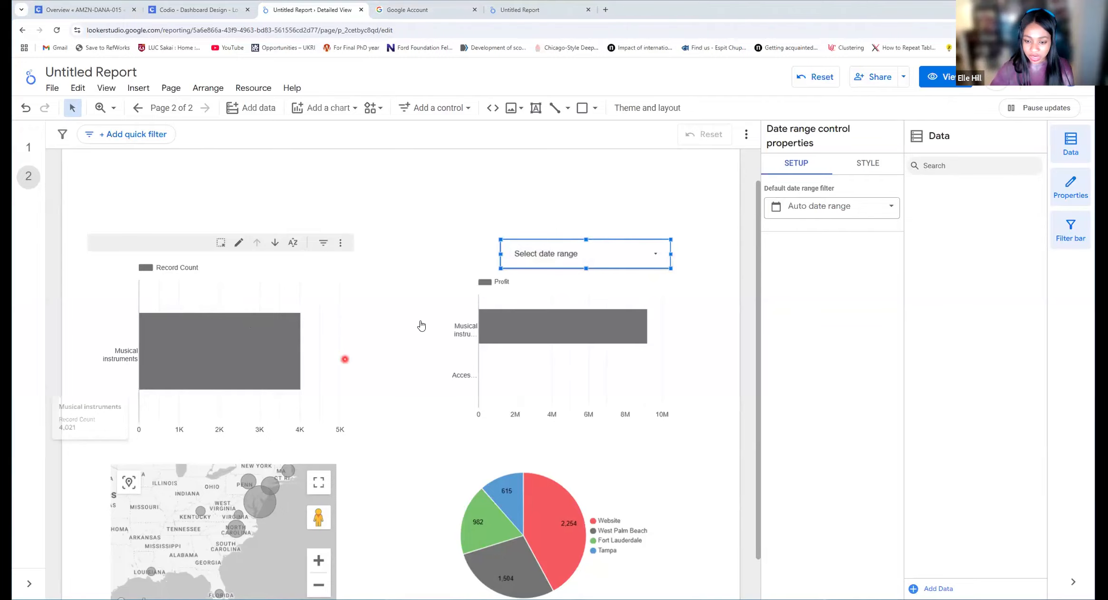
scroll(251, 461, "down", 1)
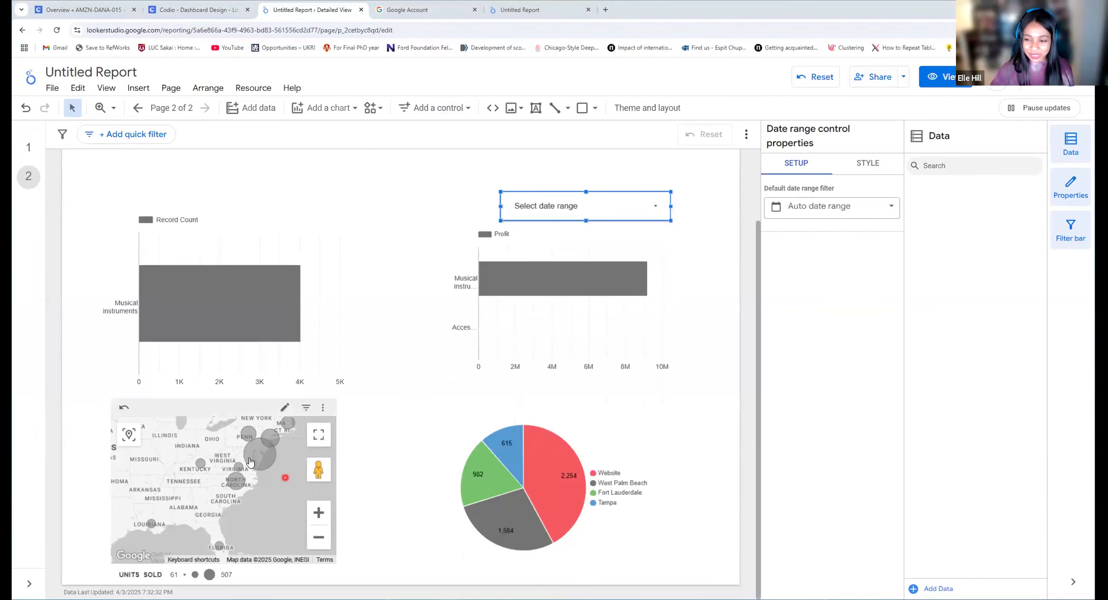
- Add a horizontal bar chart at the top centre of the page, above the Record Count and Profit charts
mouse_move(251, 461)
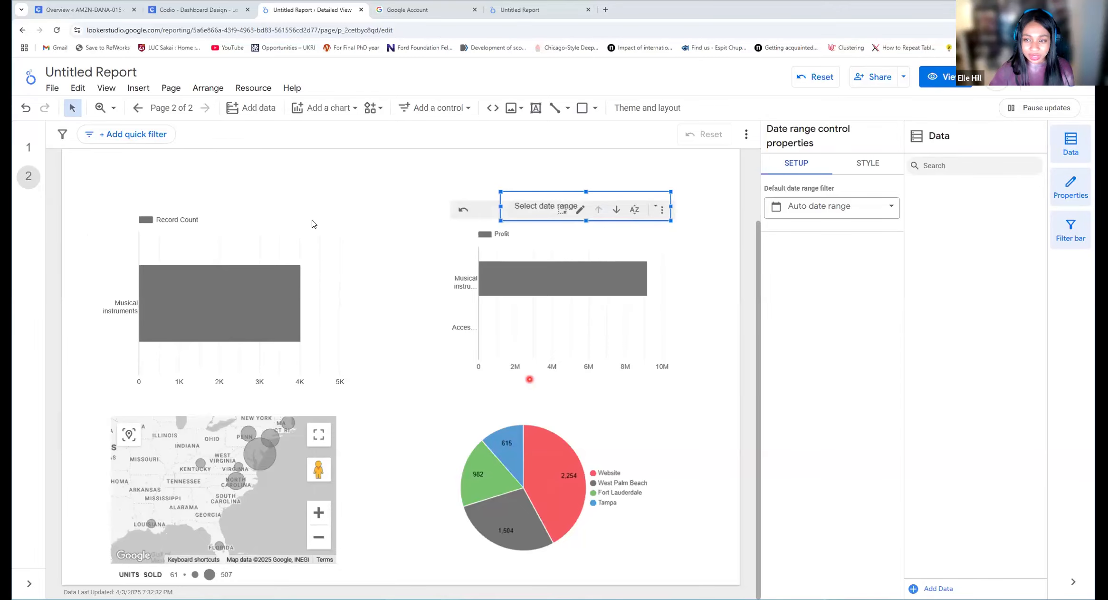
scroll(319, 140, "up", 2)
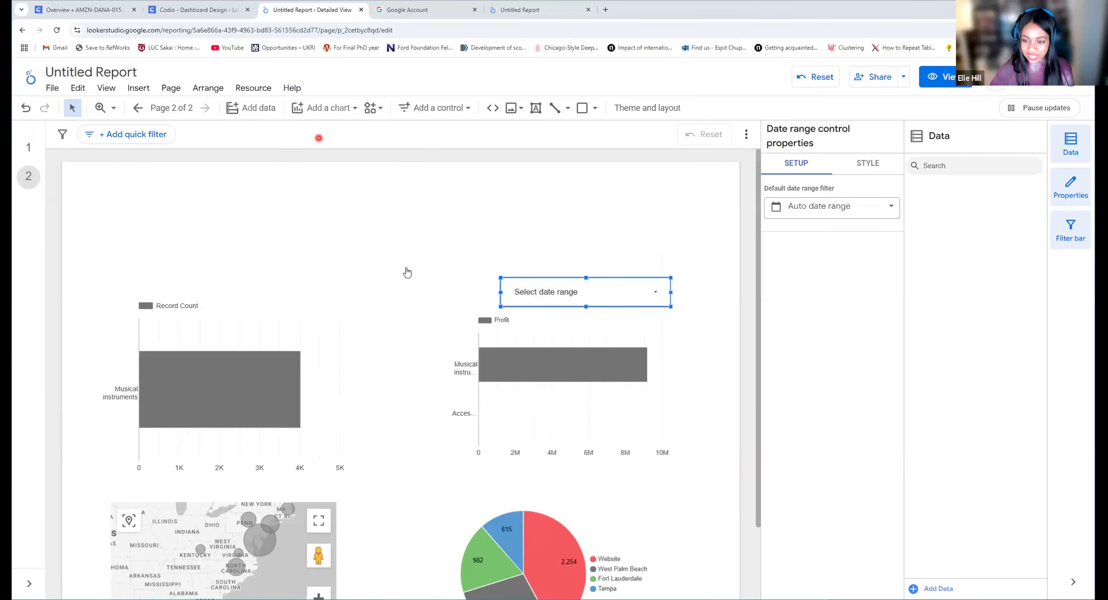
left_click(328, 108)
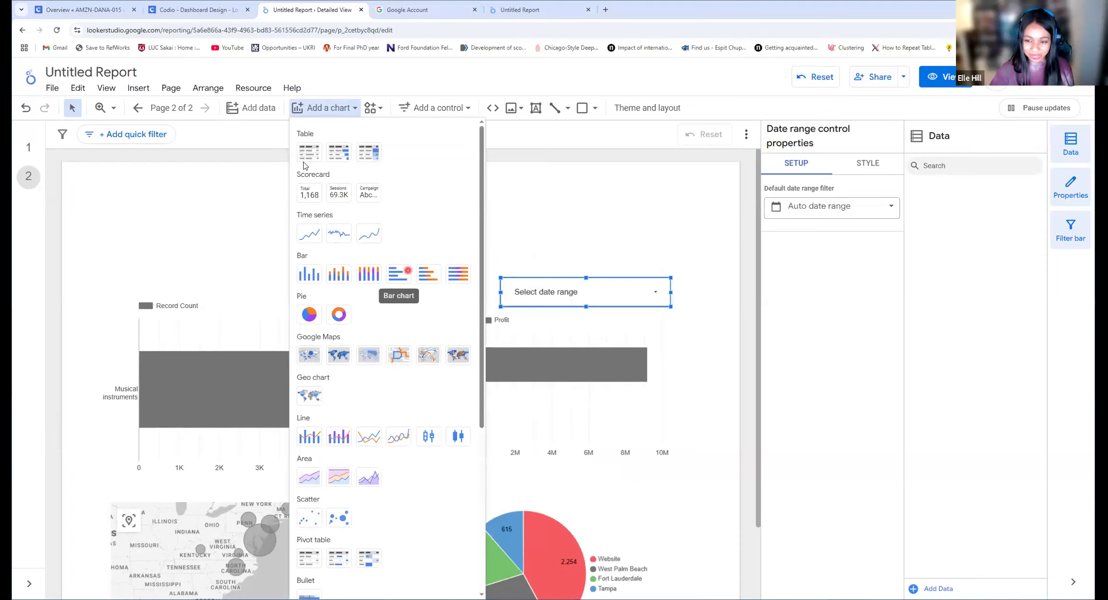
left_click(407, 270)
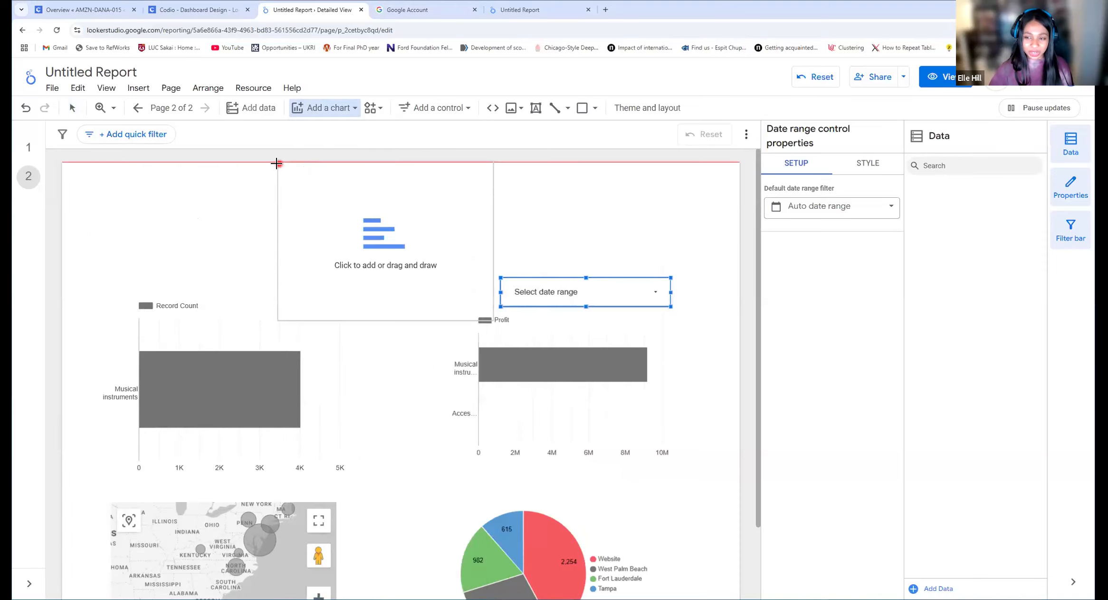
left_click(290, 166)
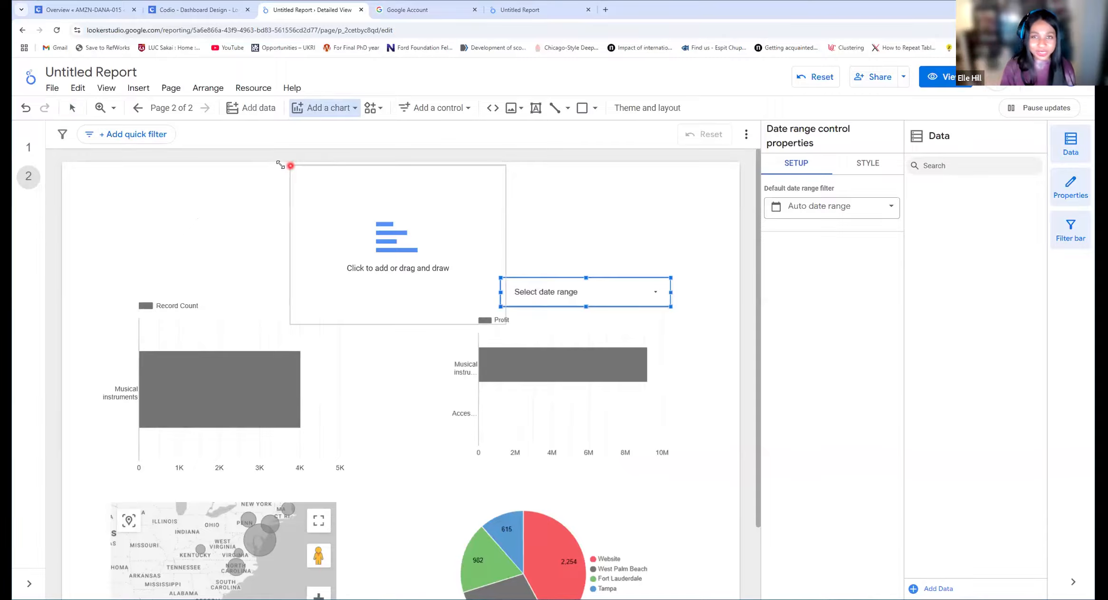
left_click(280, 165)
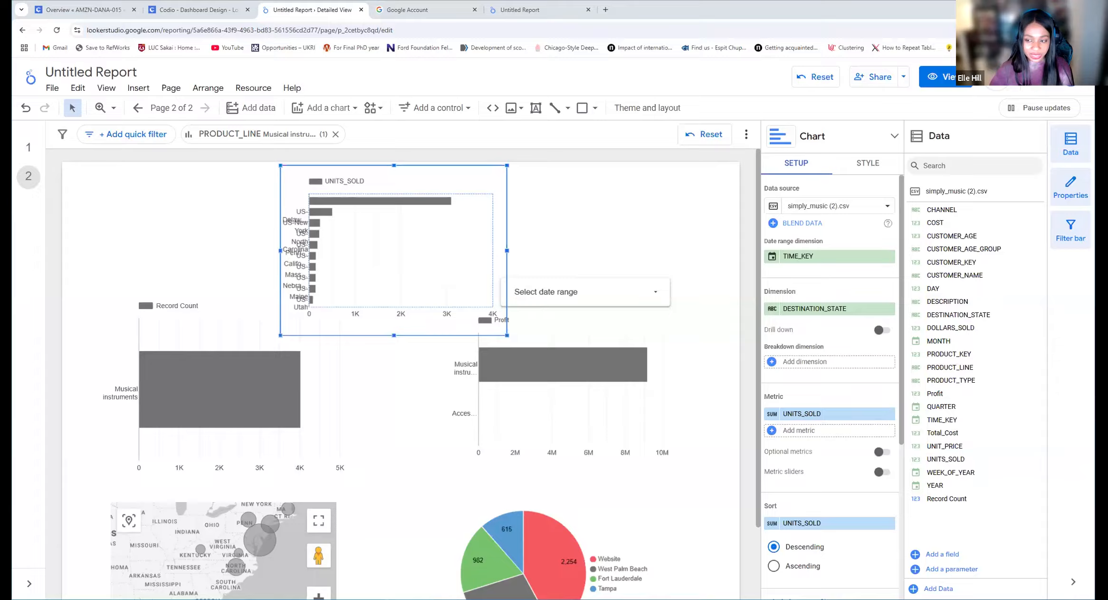
- Set the new bar chart's dimension to CUSTOMER_AGE_GROUP
mouse_move(560, 364)
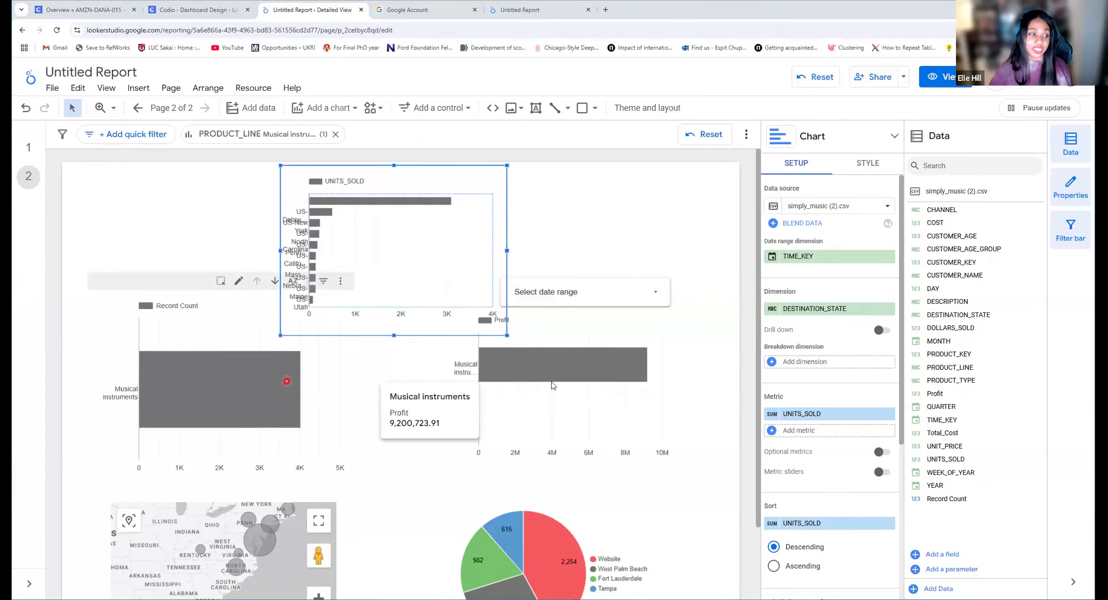
left_click(552, 383)
left_click(557, 376)
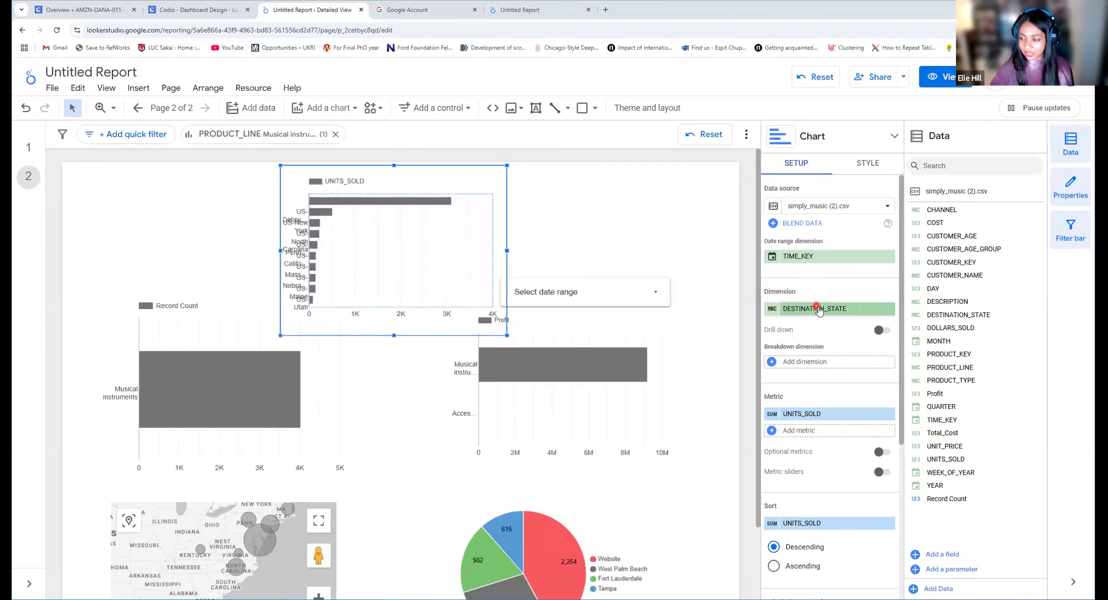
left_click_drag(963, 248, 818, 310)
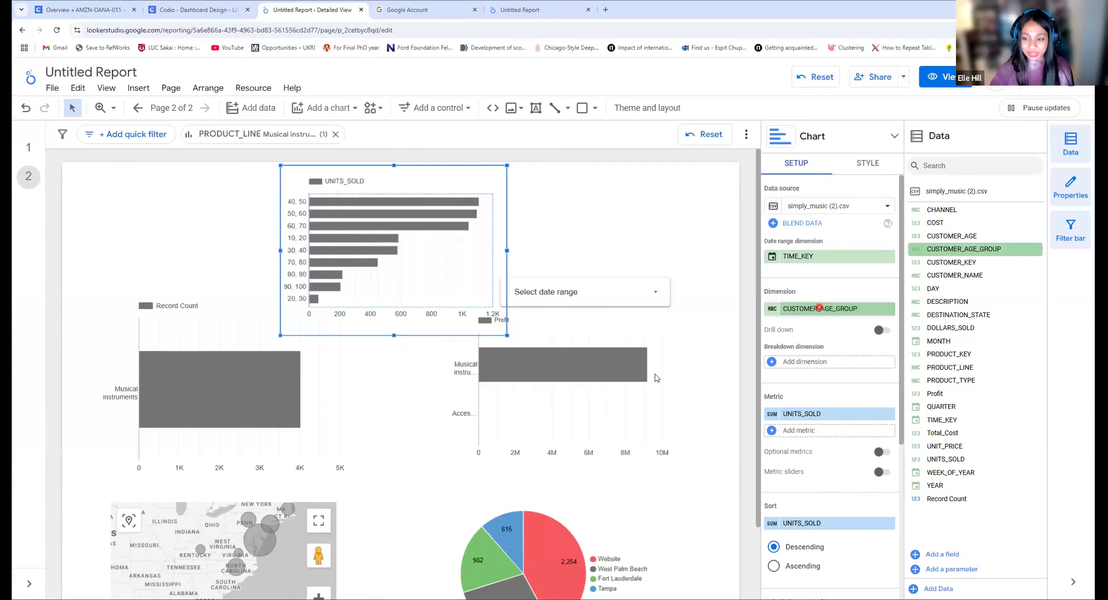
left_click(382, 170)
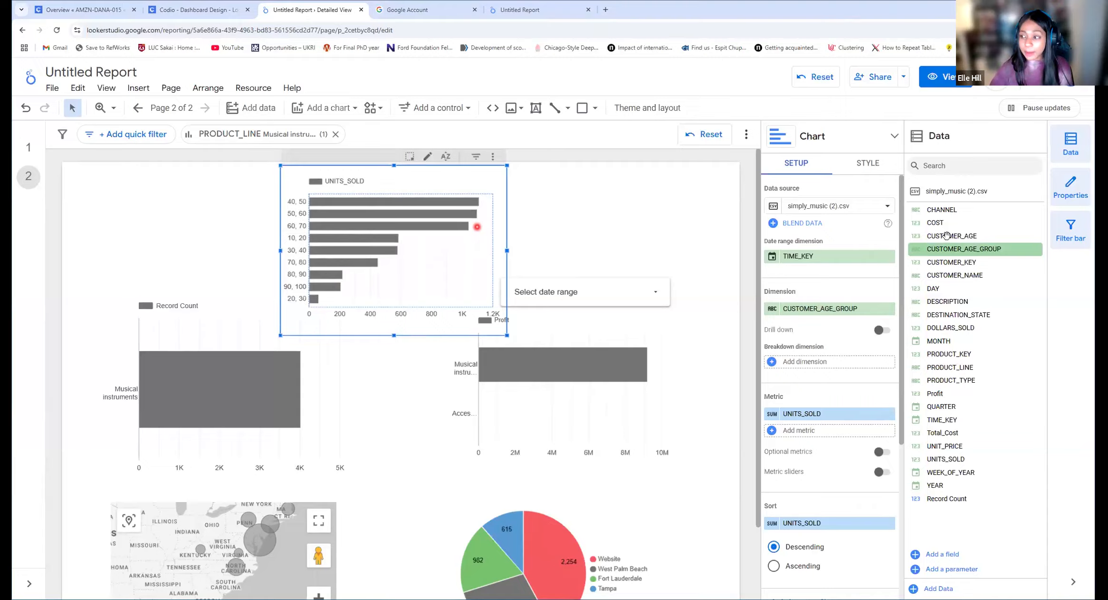
- Replace the age group chart's metric with CUSTOMER_KEY and set its aggregation to Count Distinct
left_click(963, 235)
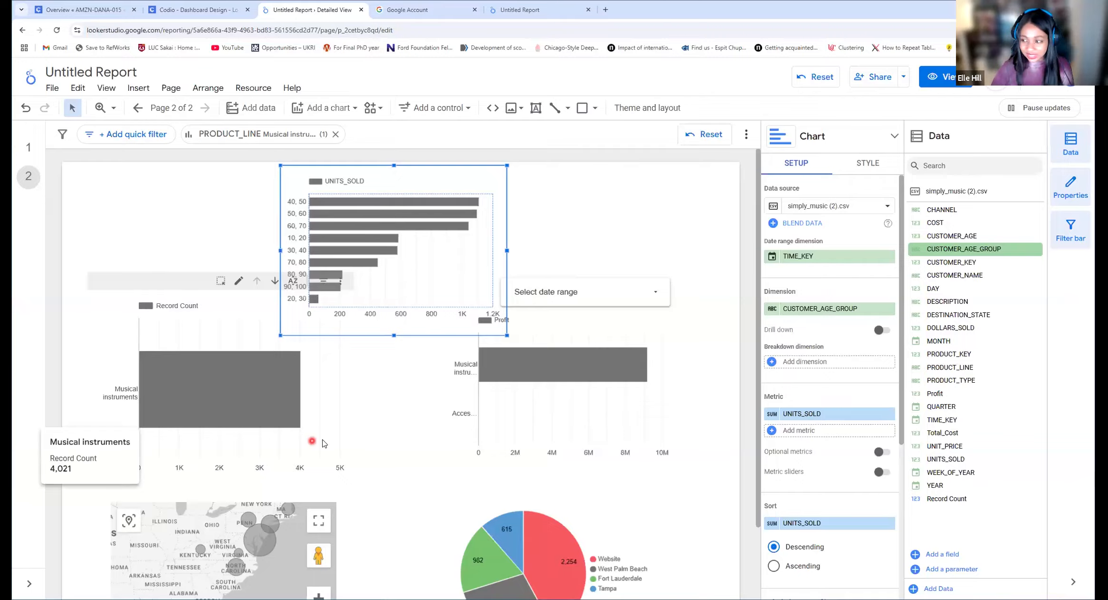
left_click(978, 236)
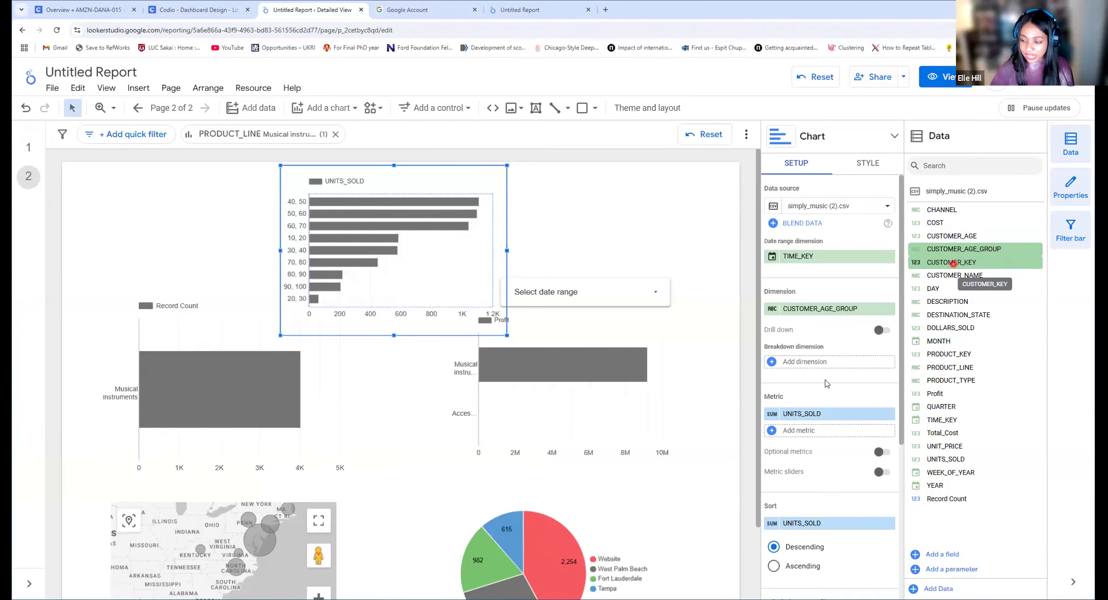
left_click_drag(826, 381, 810, 412)
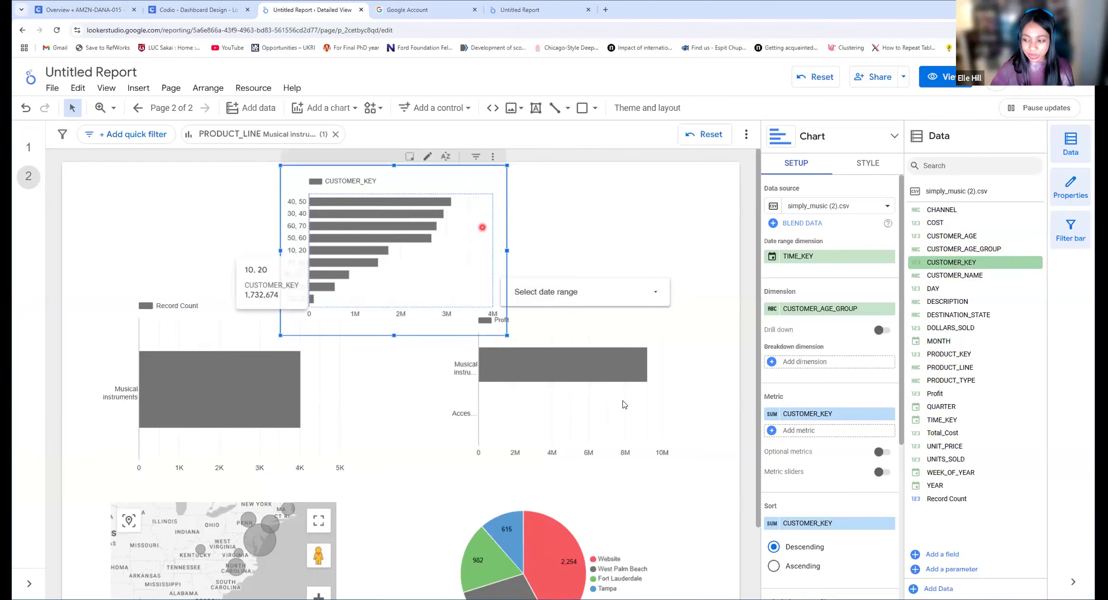
left_click(772, 415)
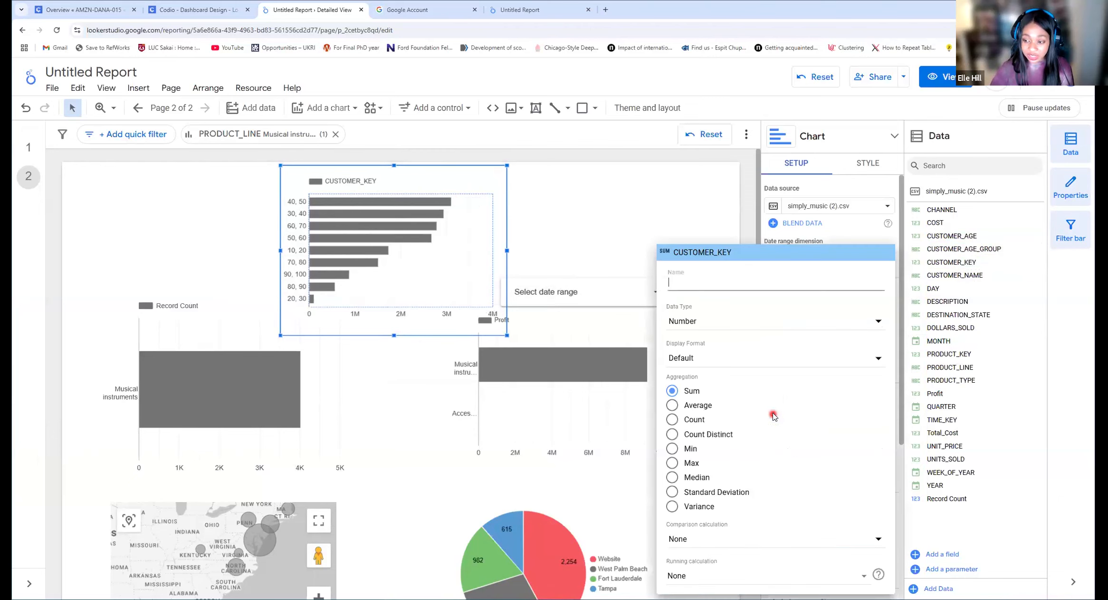
left_click(672, 434)
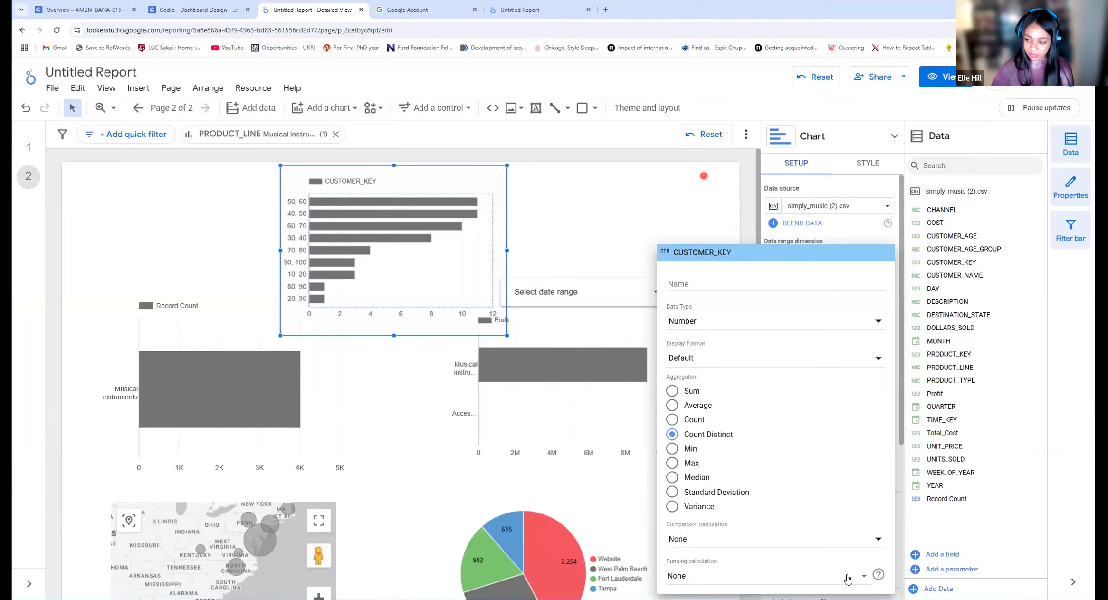
left_click(713, 201)
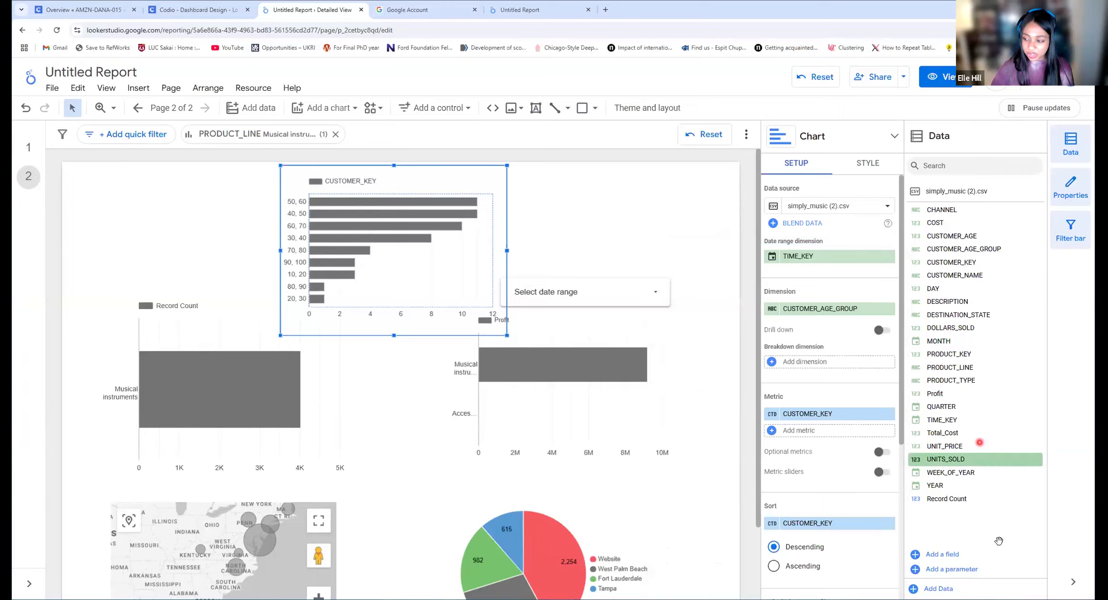
left_click_drag(942, 433, 851, 412)
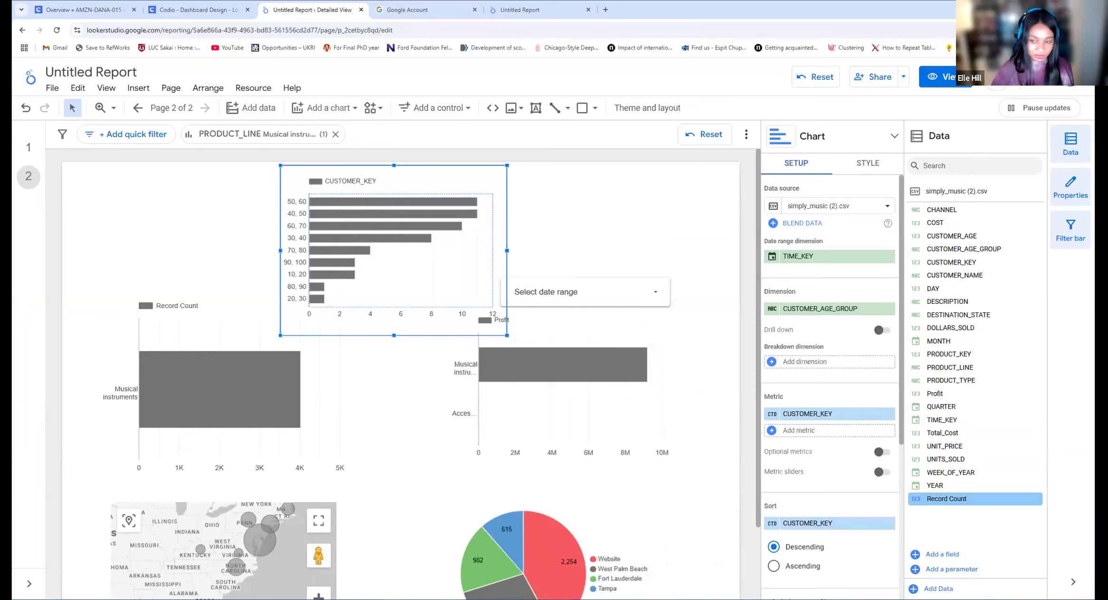
left_click_drag(960, 506, 967, 529)
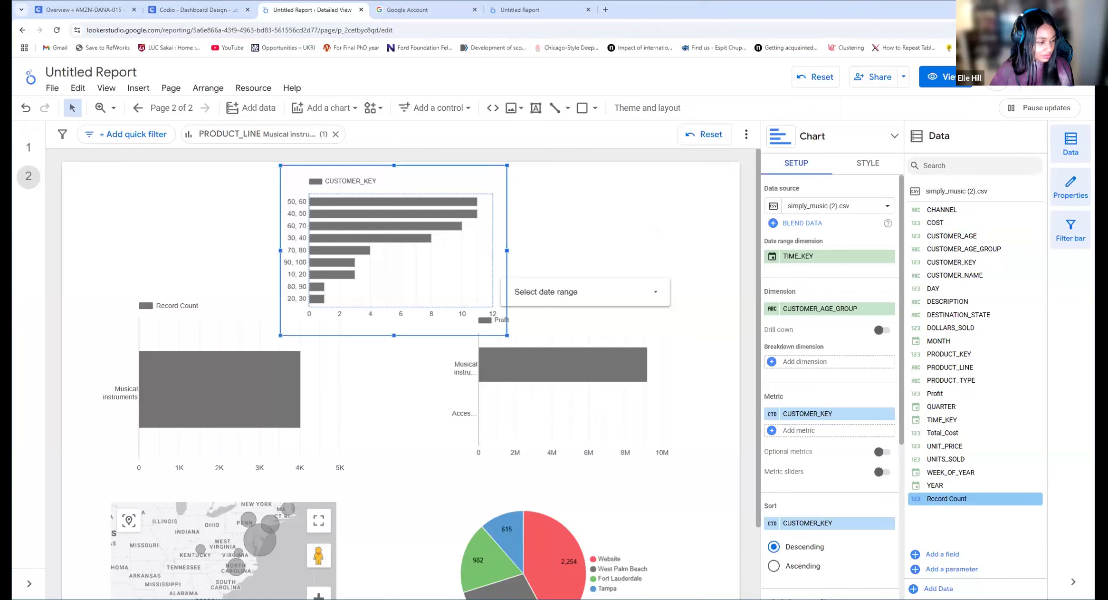
left_click(493, 167)
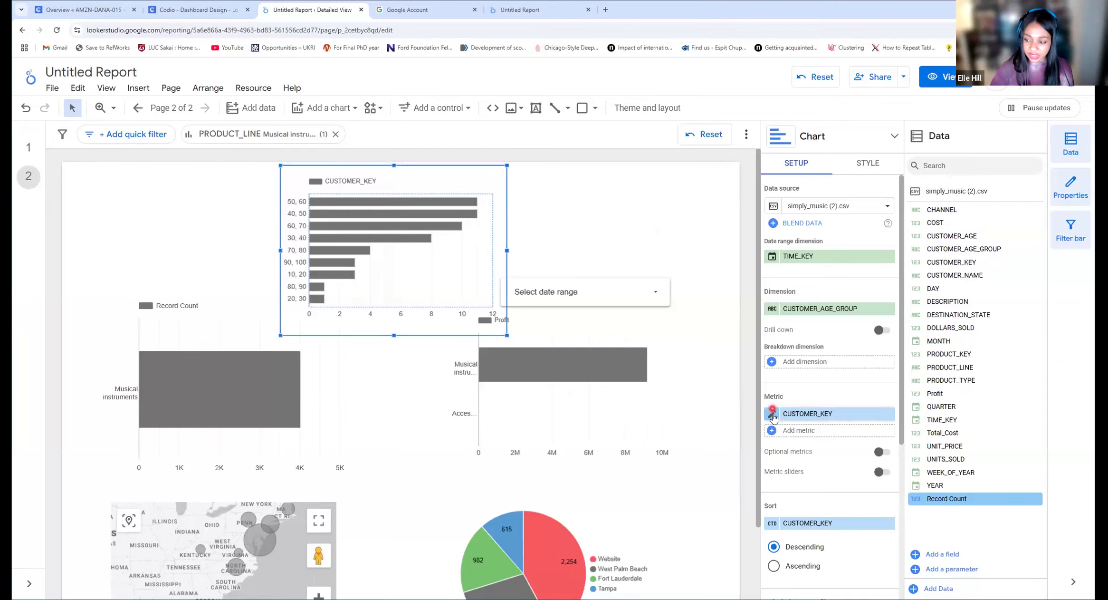
- Switch the CUSTOMER_KEY metric's aggregation to Sum for comparison, and return it to Count Distinct
left_click(772, 414)
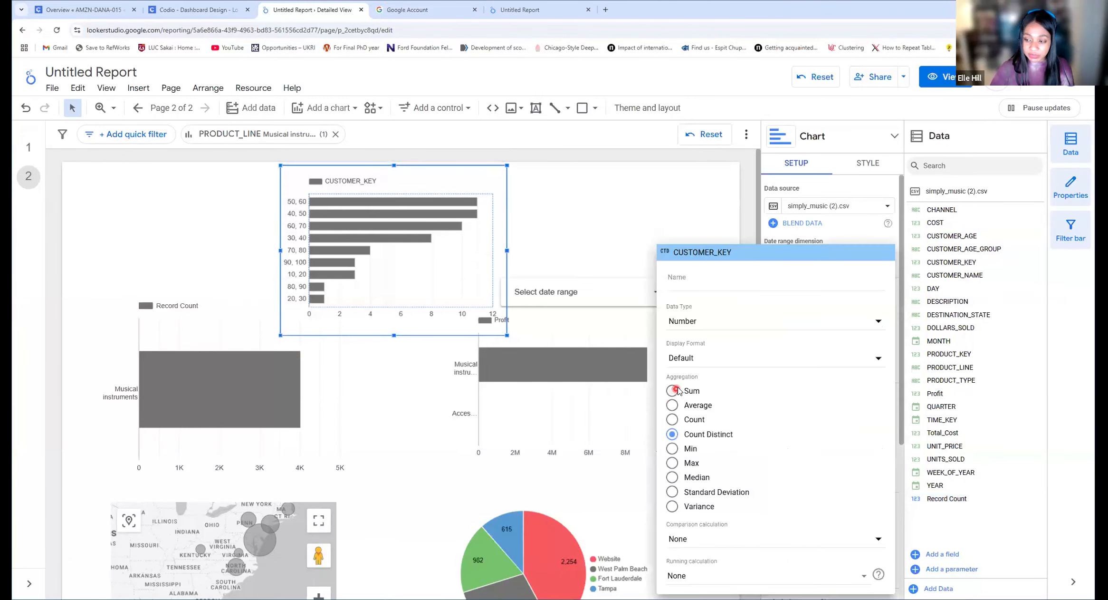
left_click(672, 390)
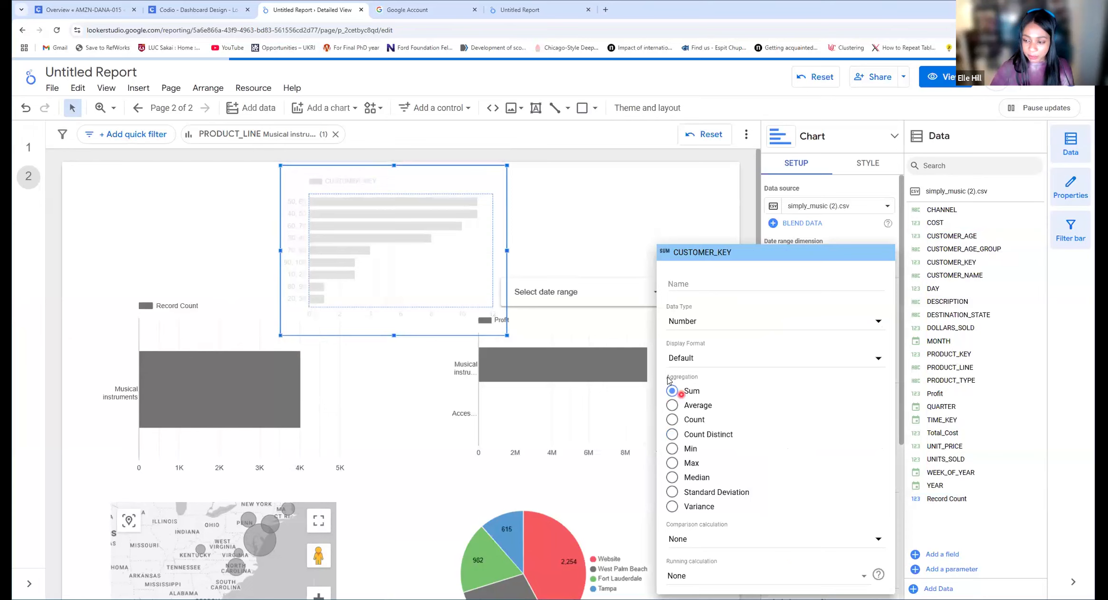
left_click(672, 434)
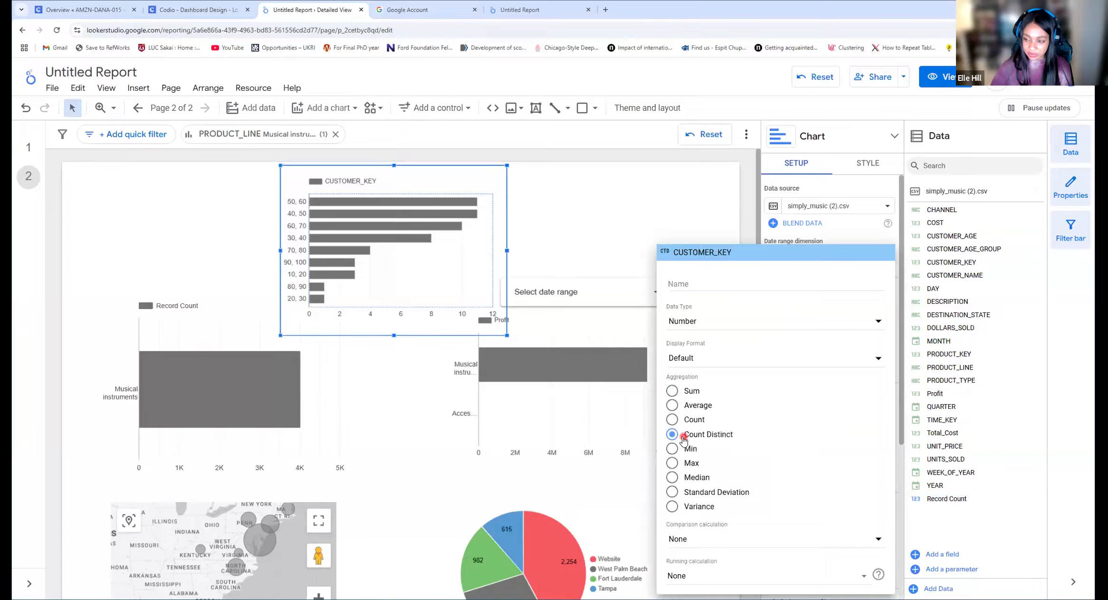
left_click(404, 417)
left_click(837, 427)
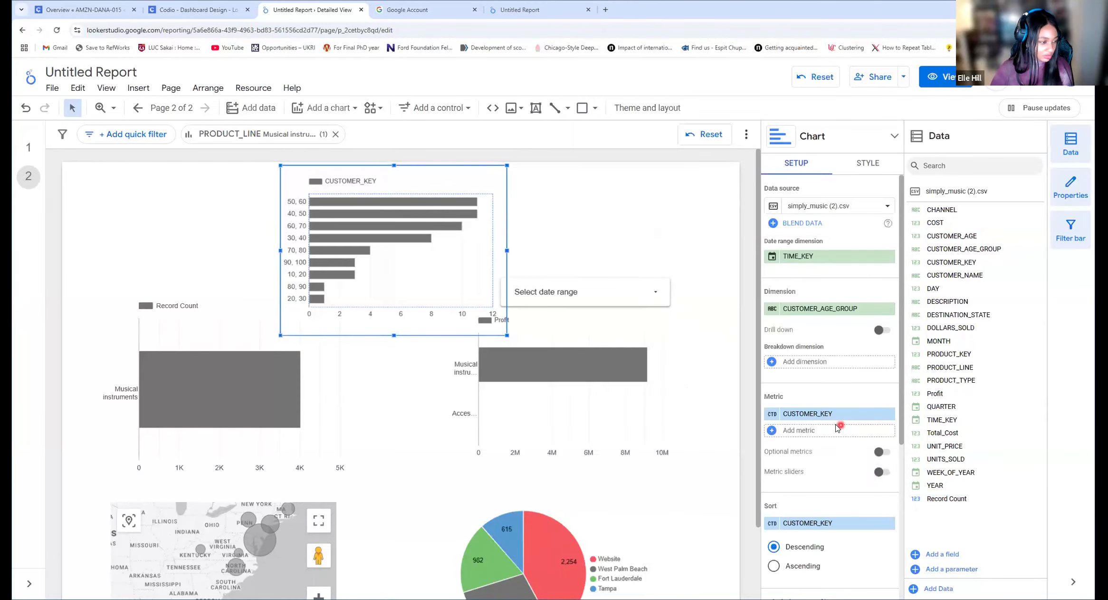
left_click(534, 541)
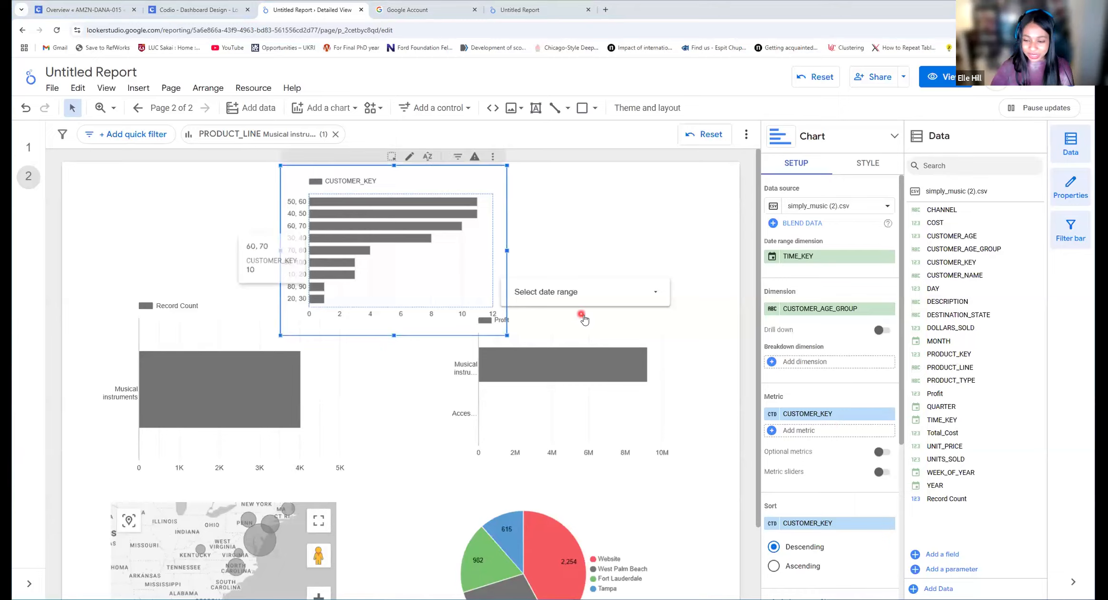
scroll(558, 351, "down", 2)
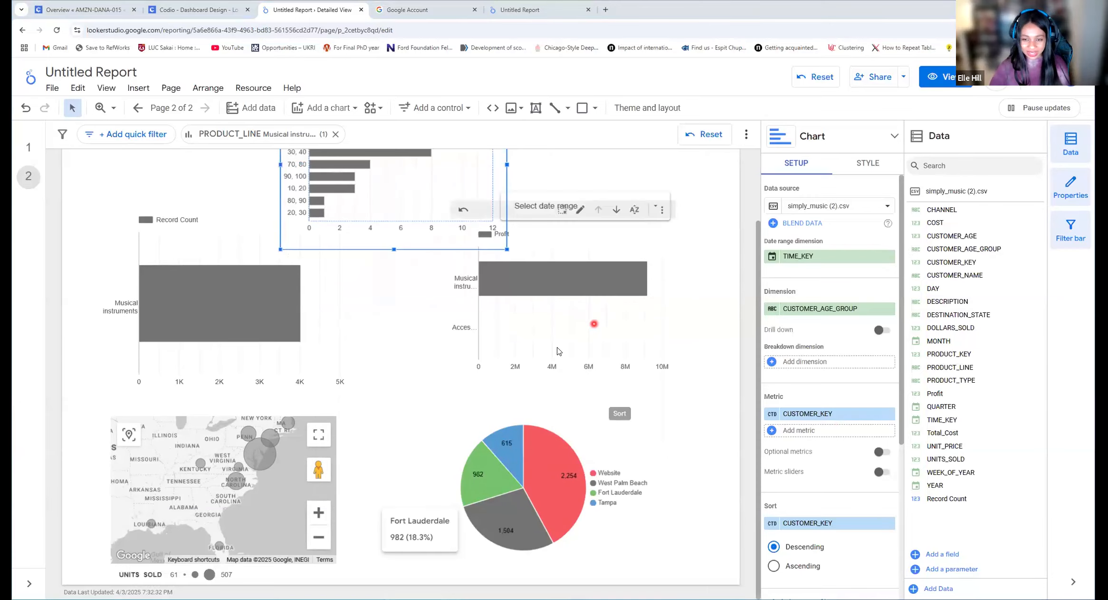
scroll(259, 325, "up", 2)
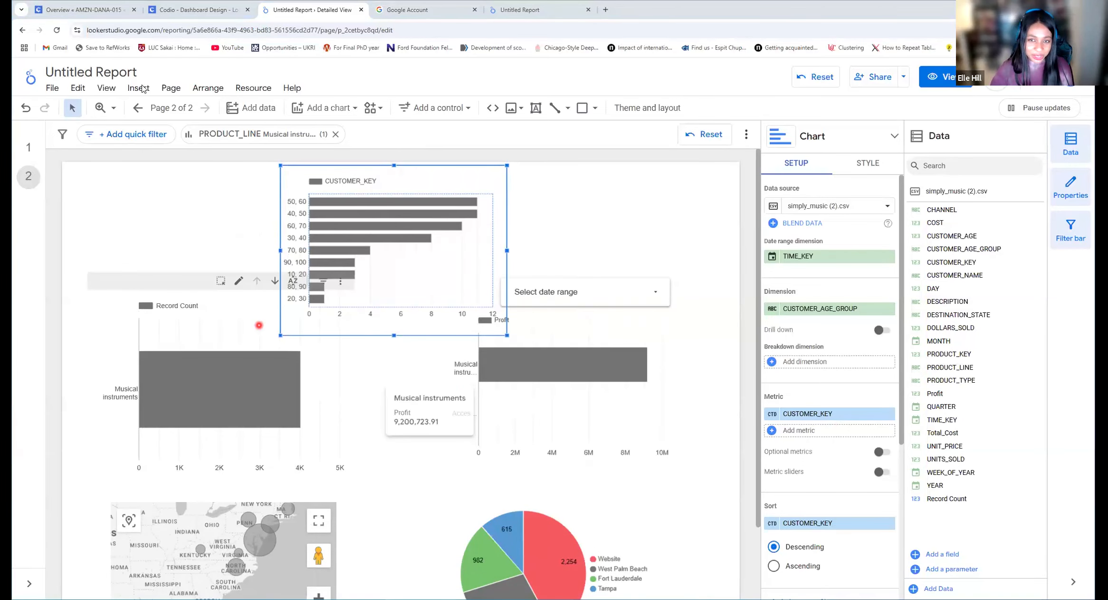
- Insert the logo_sm image from the Downloads folder in the page's upper-left corner, beside the customer age group chart
left_click(139, 88)
scroll(216, 297, "down", 3)
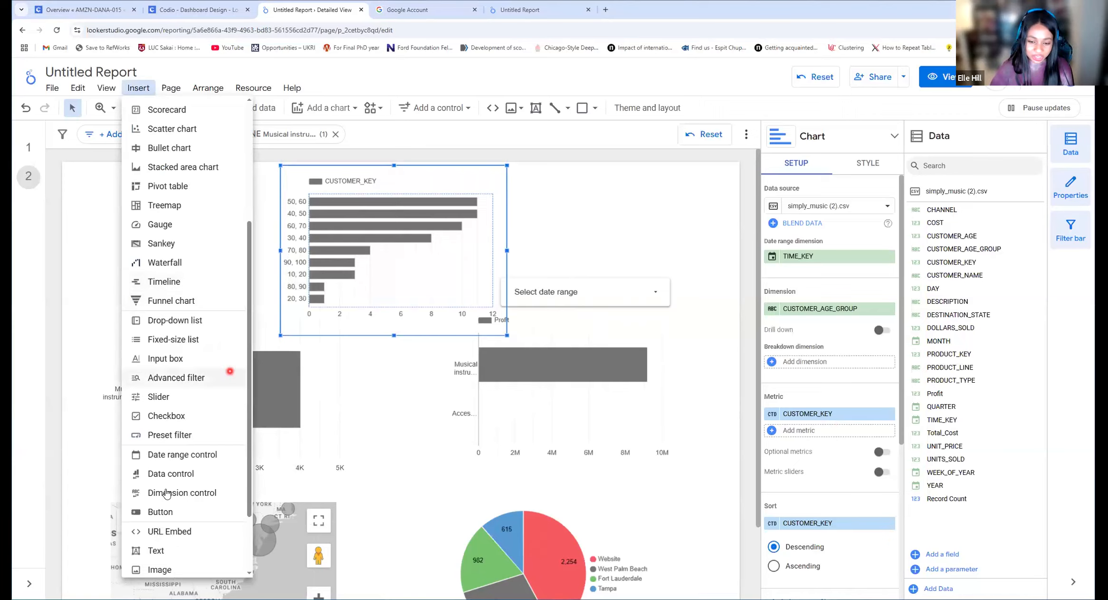
left_click(230, 372)
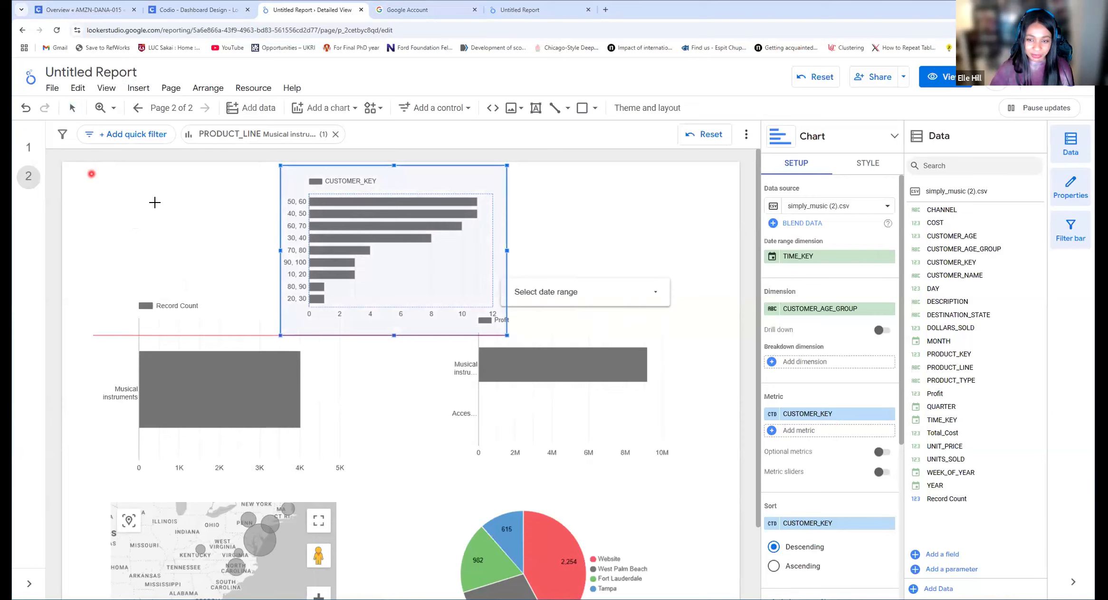
left_click_drag(78, 170, 269, 223)
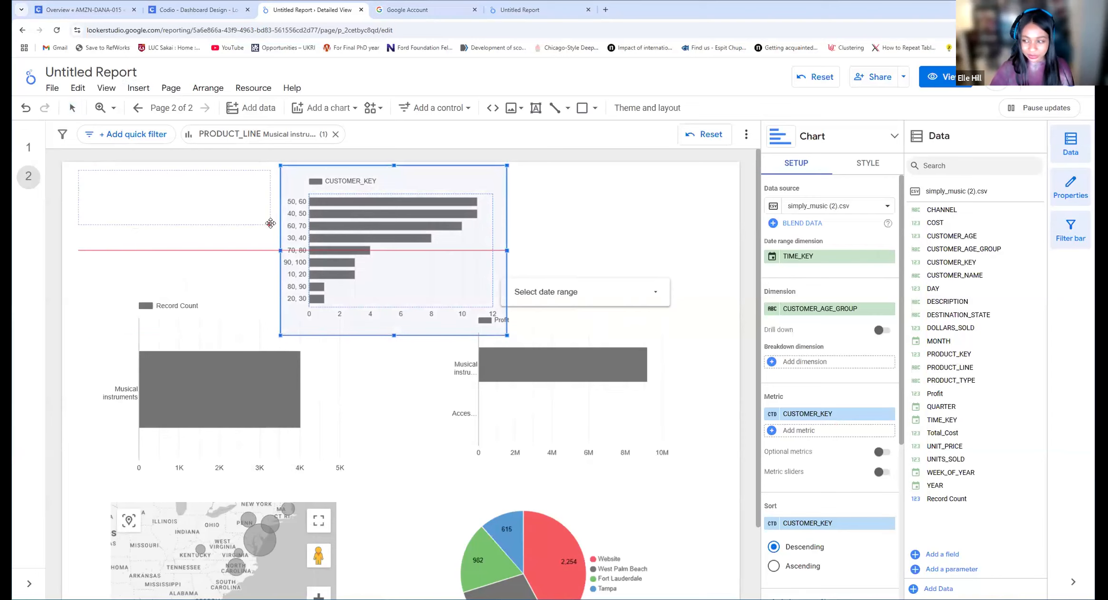
left_click(796, 214)
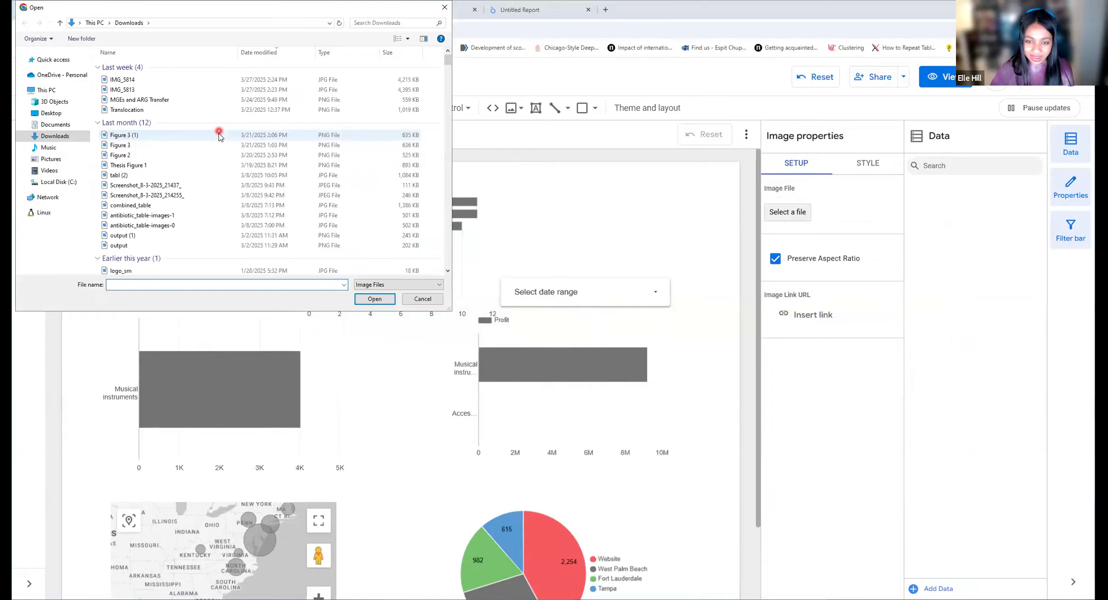
scroll(180, 143, "down", 3)
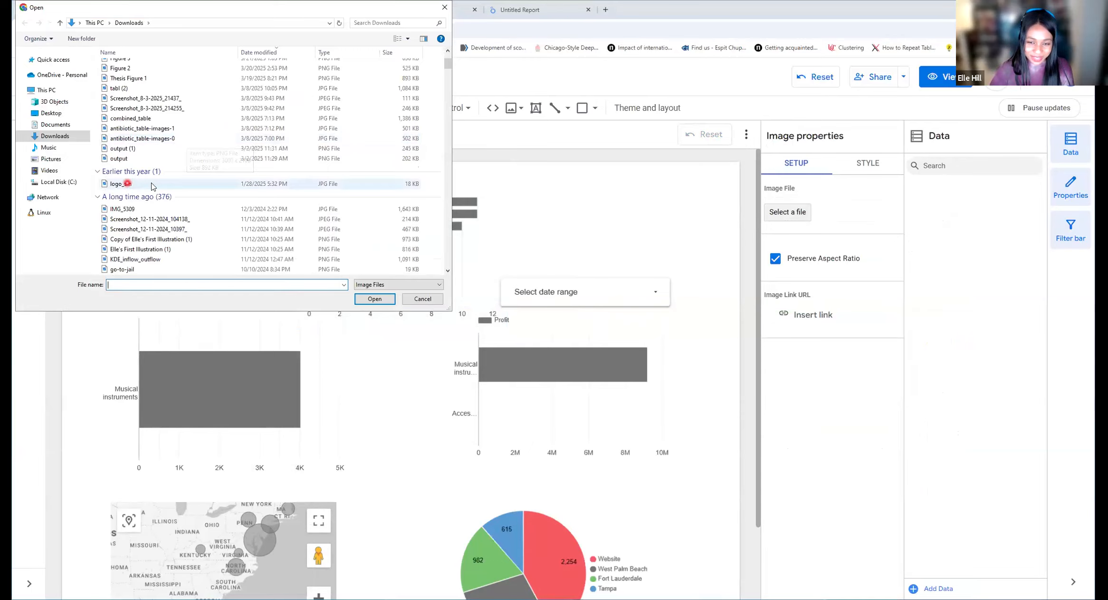
left_click(151, 184)
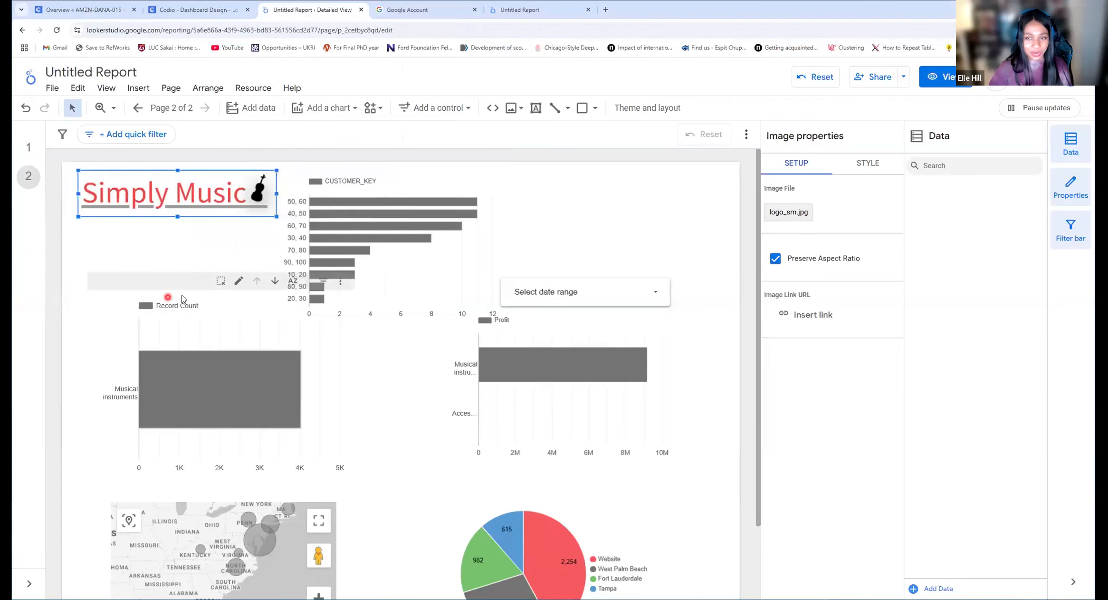
- Add a scorecard with compact numbers directly below the Simply Music logo
left_click(334, 108)
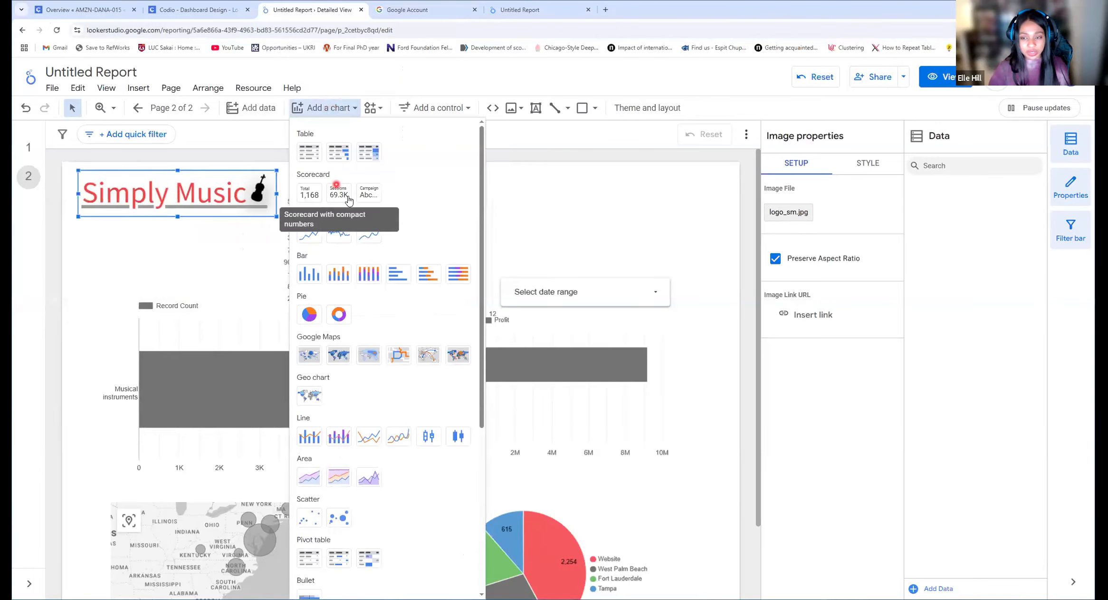
left_click(332, 197)
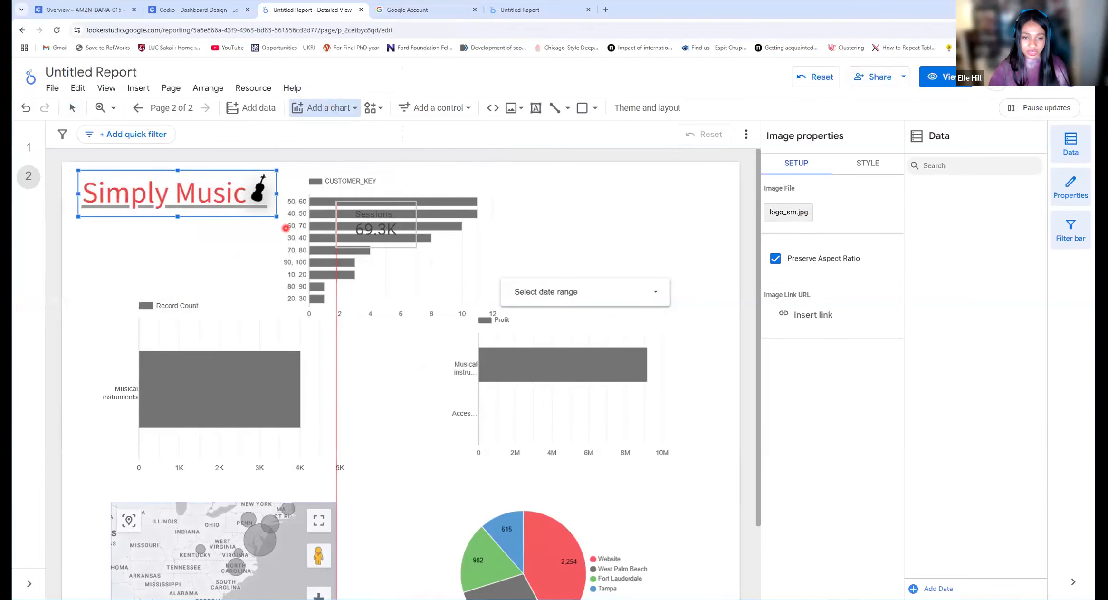
left_click(76, 225)
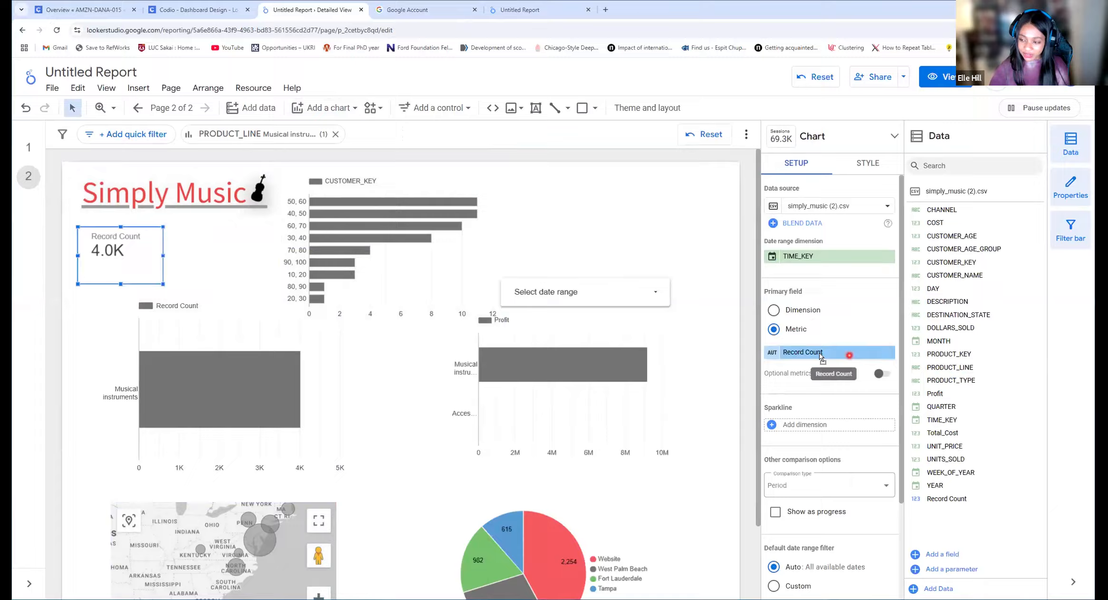
- Set the scorecard's metric to Profit and add a second scorecard with compact numbers beside it
left_click_drag(934, 393, 815, 355)
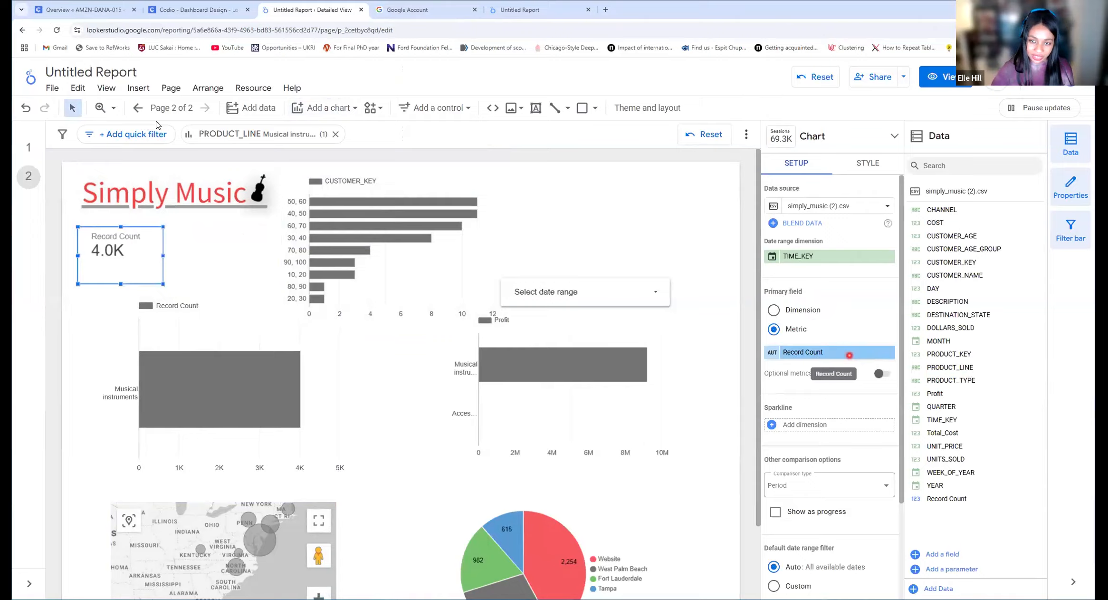
left_click(321, 108)
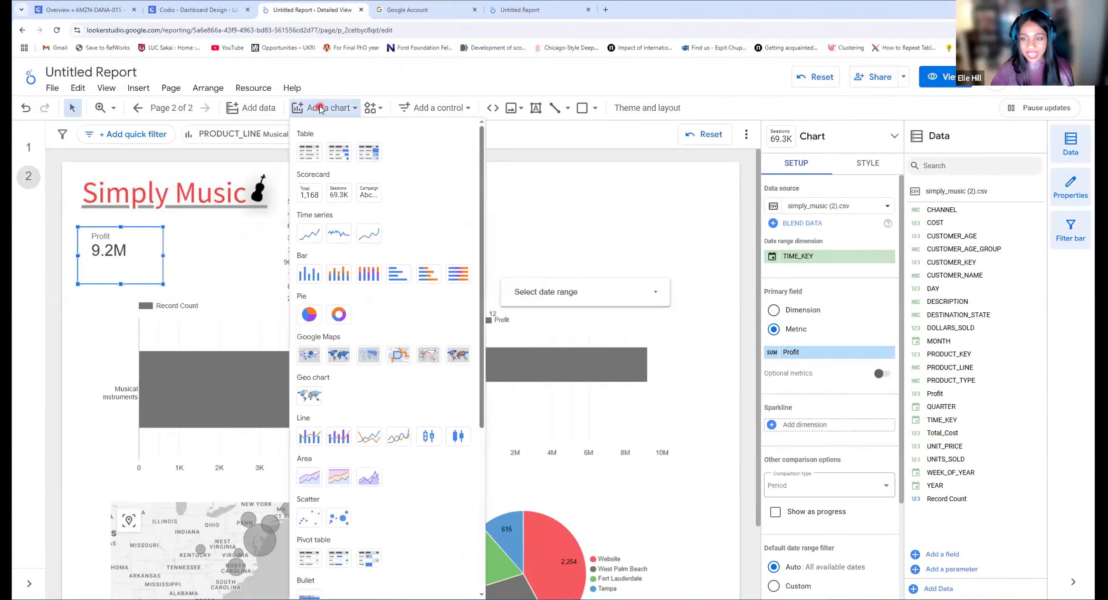
left_click(180, 230)
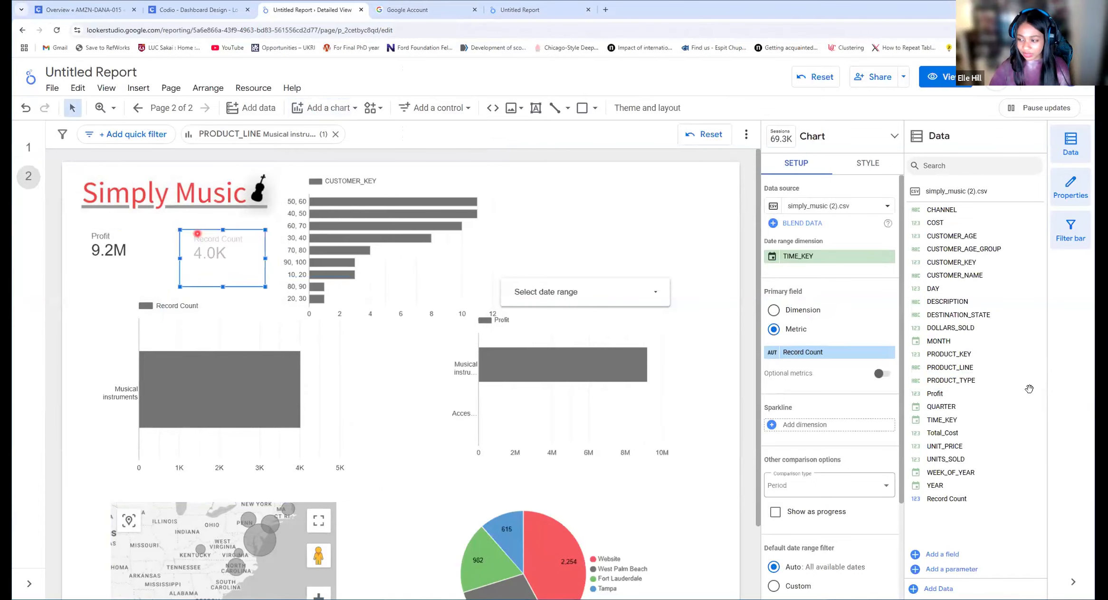
- Set the second scorecard's metric to DOLLARS_SOLD and move it closer to the Profit scorecard
left_click_drag(956, 327, 906, 338)
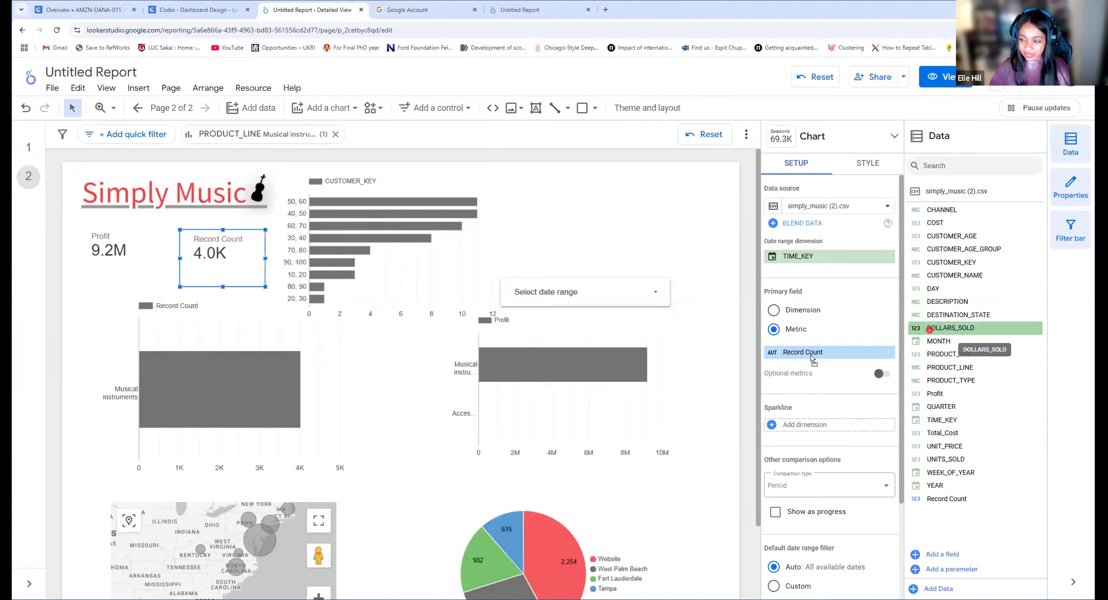
left_click_drag(813, 359, 814, 357)
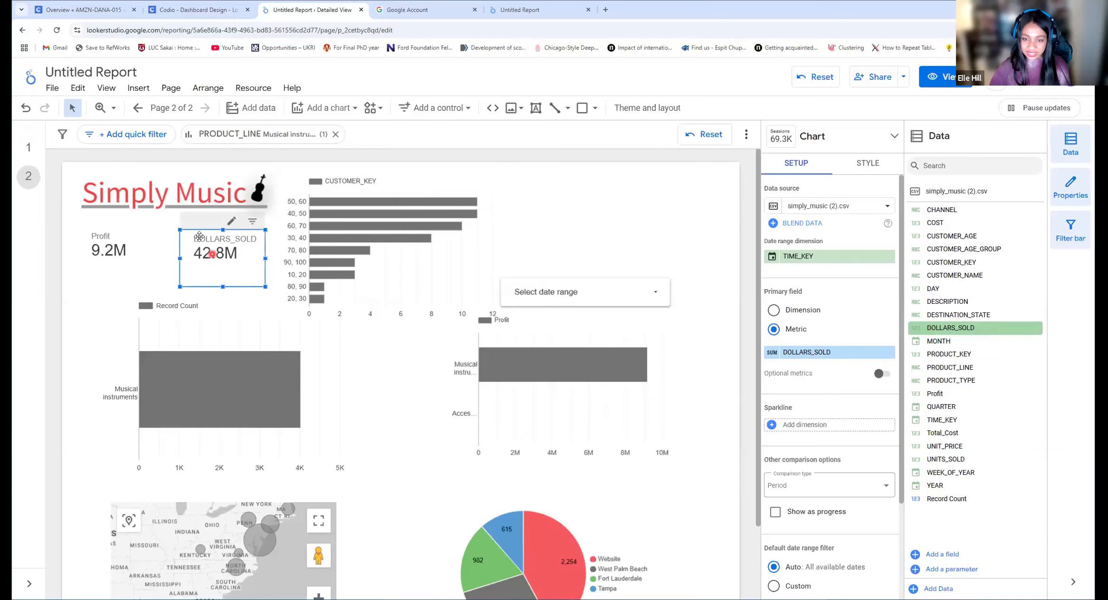
left_click_drag(214, 240, 186, 230)
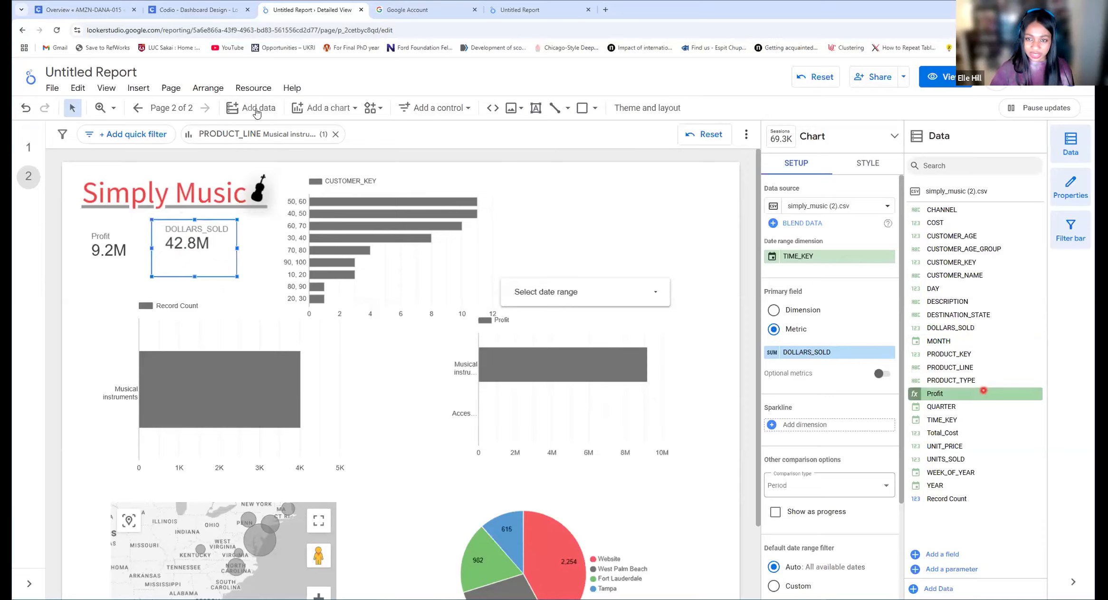
- Add a third scorecard with compact numbers above the date range control, using UNITS_SOLD as its metric
left_click(330, 111)
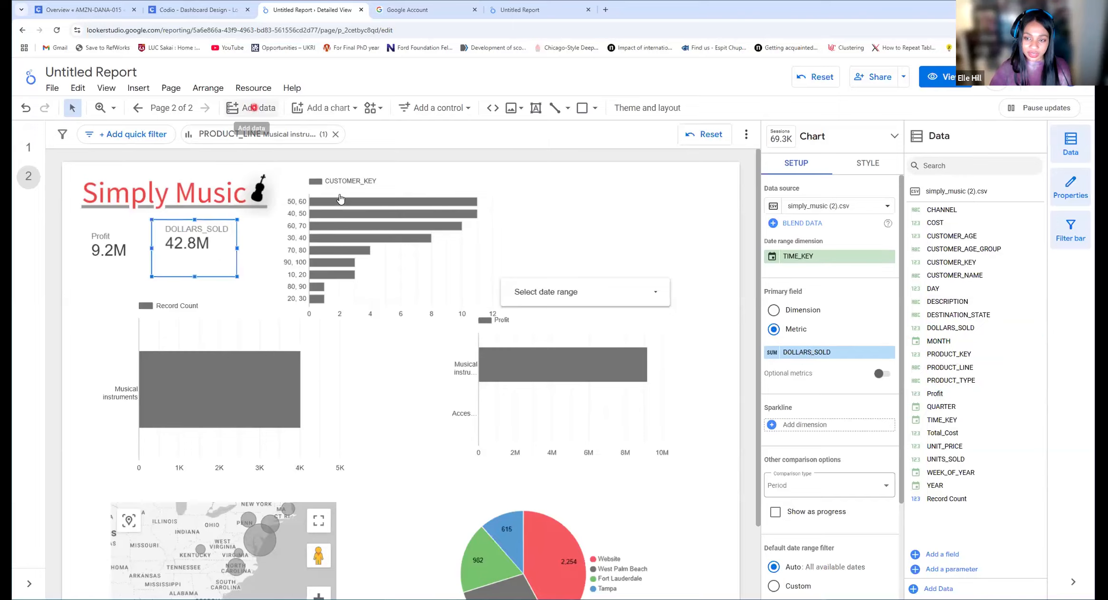
left_click(340, 196)
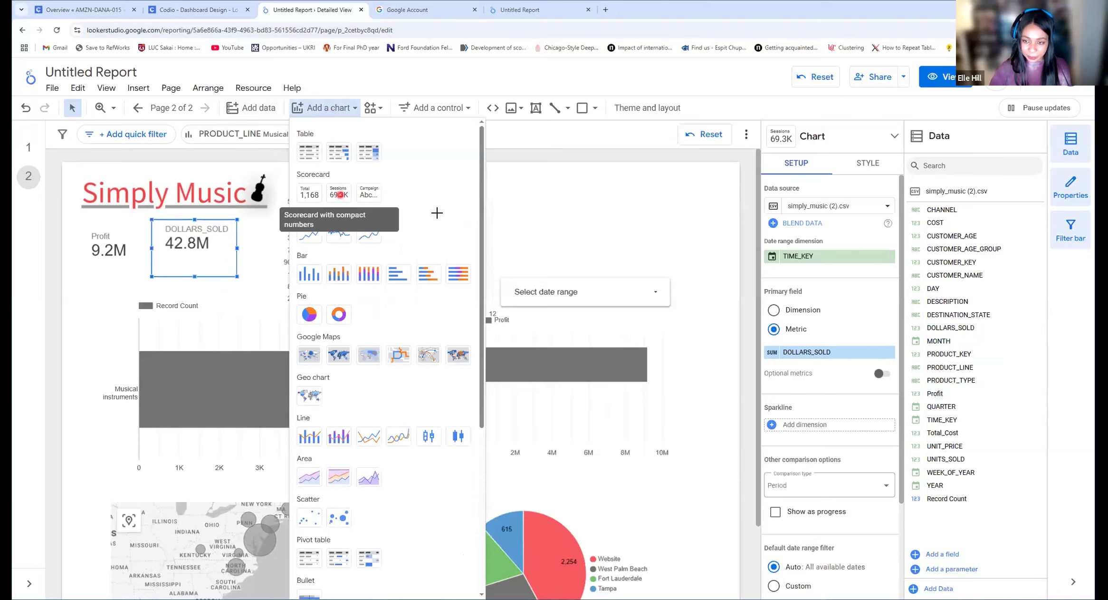
left_click(538, 219)
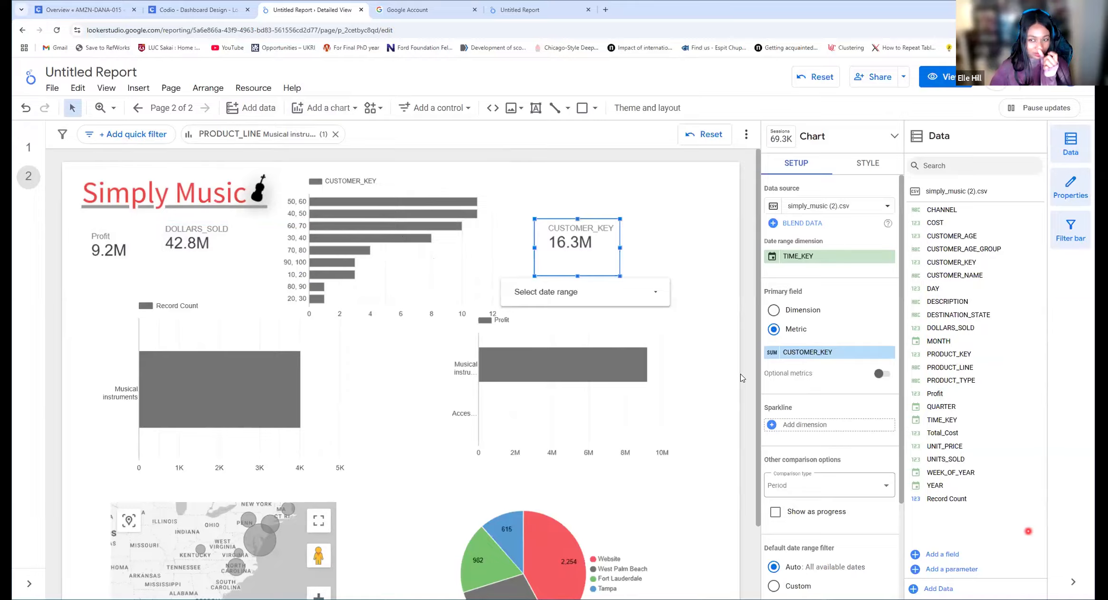
left_click_drag(945, 459, 829, 352)
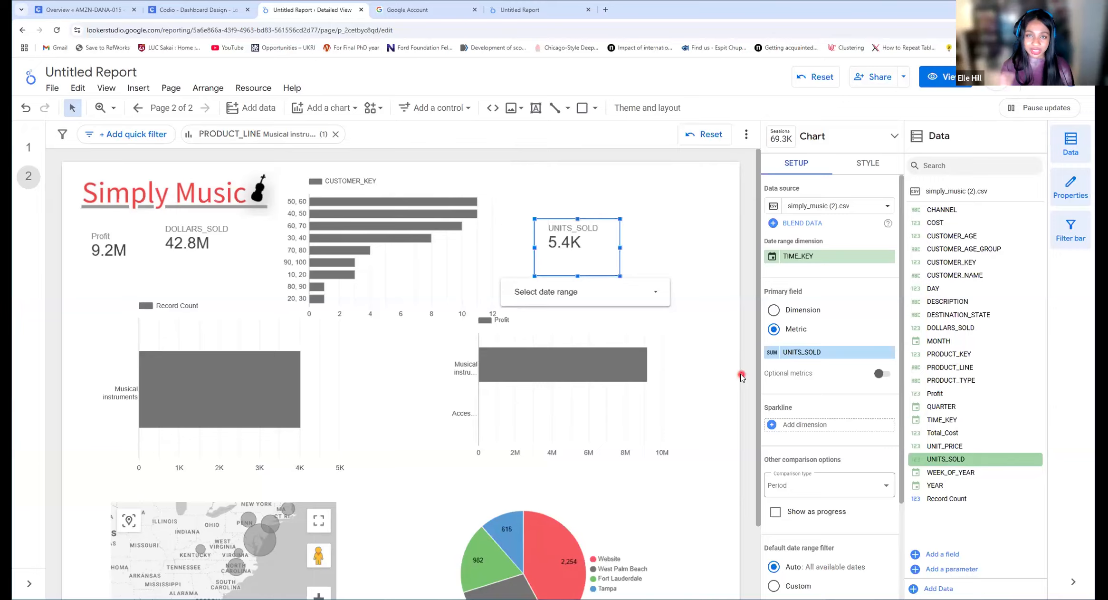
- Move the customer age group chart slightly down and toward the DOLLARS_SOLD scorecard
left_click(398, 184)
mouse_move(398, 185)
left_mouse_down()
mouse_move(439, 183)
mouse_move(397, 200)
mouse_move(407, 201)
left_mouse_up()
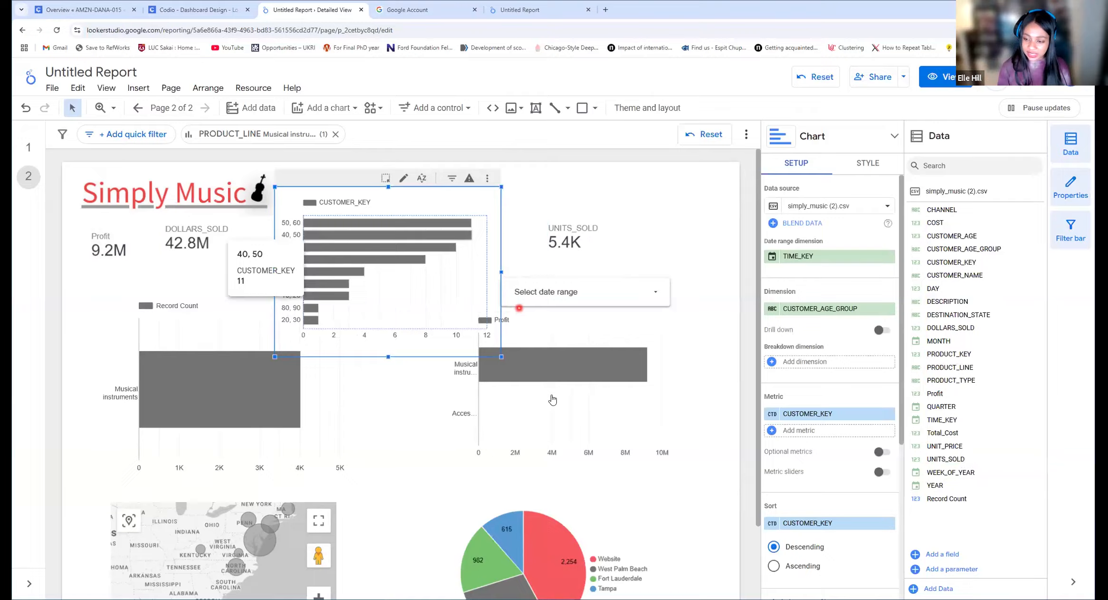
- Examine the channel pie chart's dimension and the aggregation of its metric
scroll(658, 457, "down", 2)
left_click(657, 457)
left_click(780, 381)
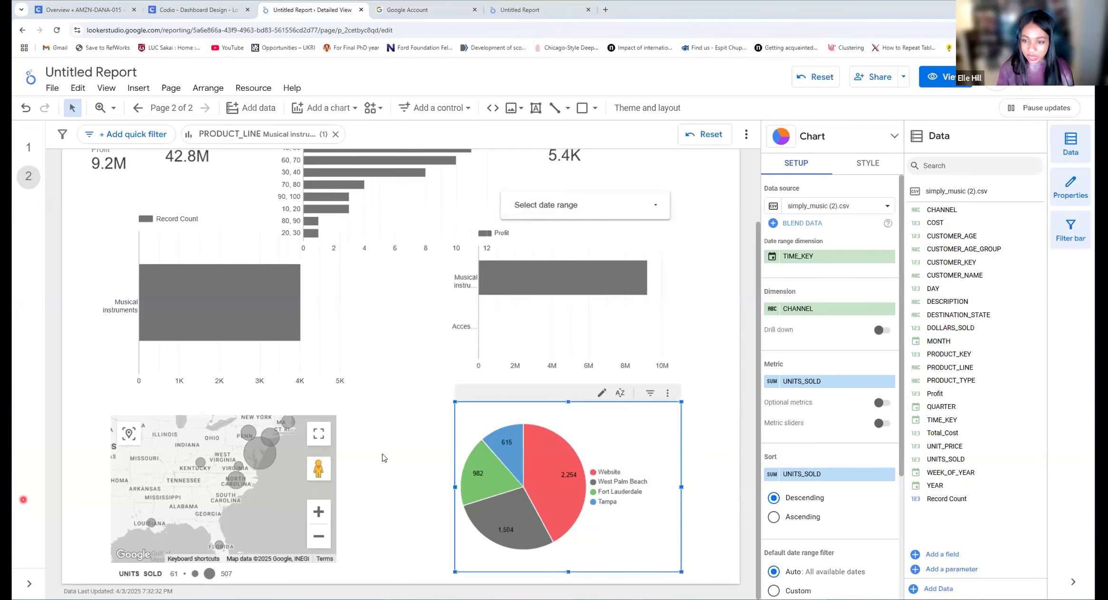
- Review the customer age group chart's dimension and the aggregation selected for its CUSTOMER_KEY metric
scroll(404, 226, "up", 2)
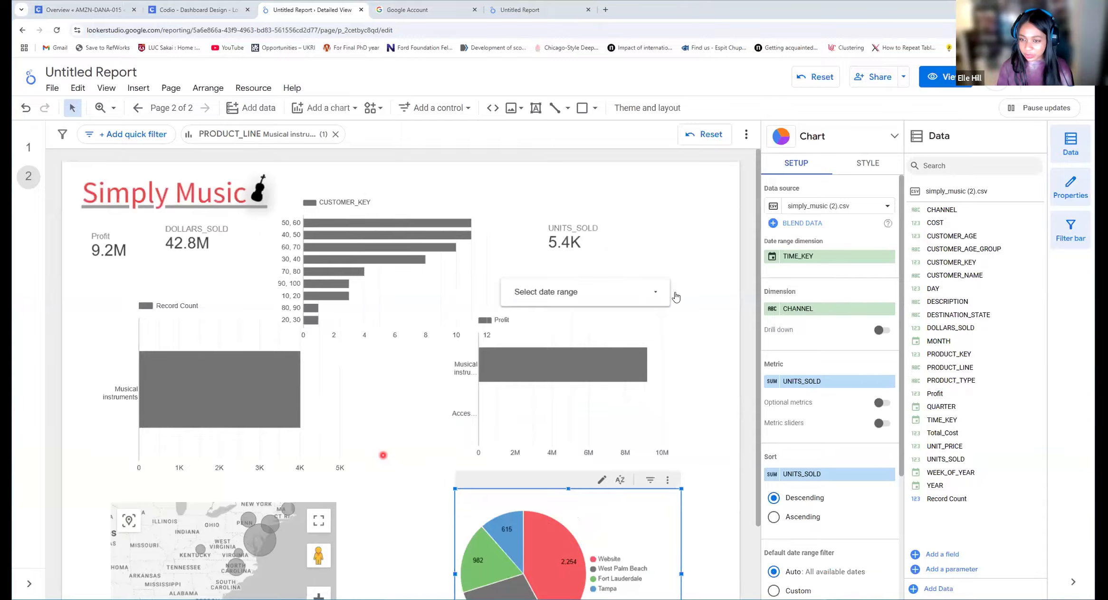
left_click(278, 182)
left_click(414, 192)
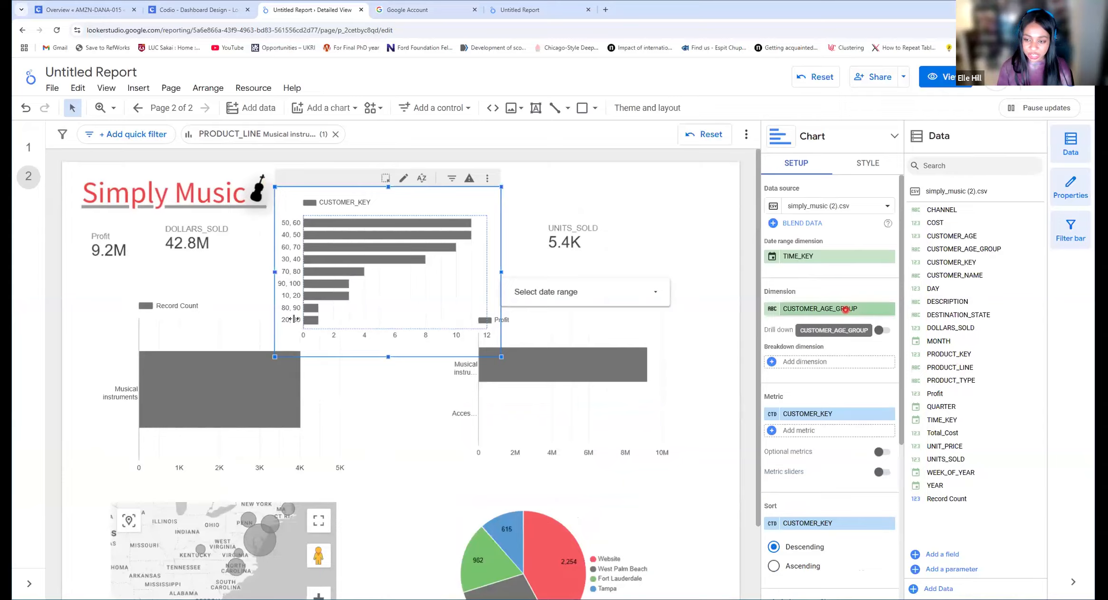
left_click(853, 401)
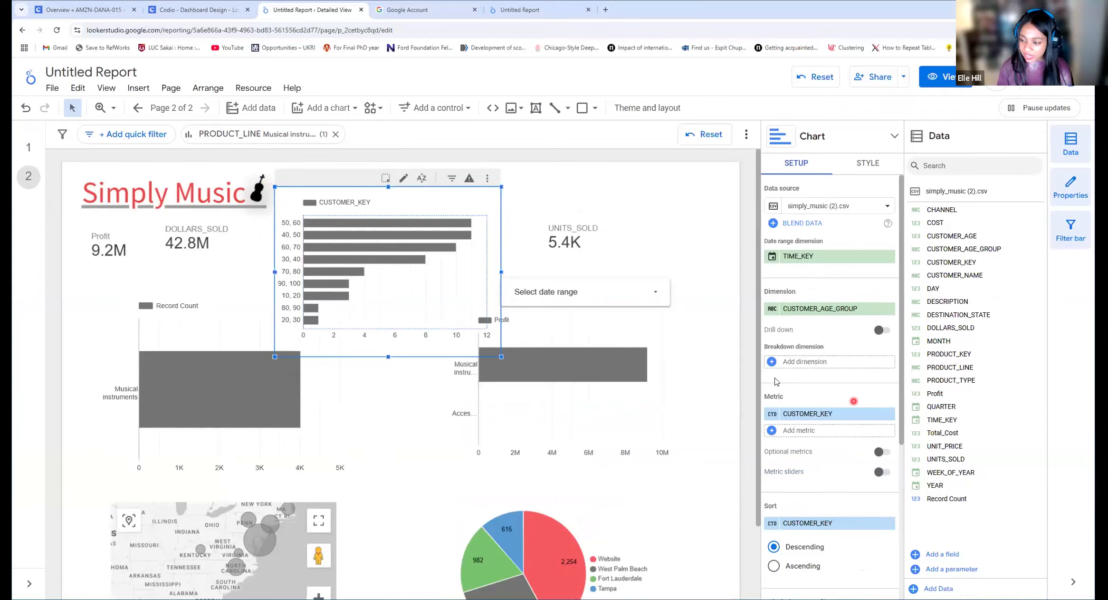
left_click(773, 413)
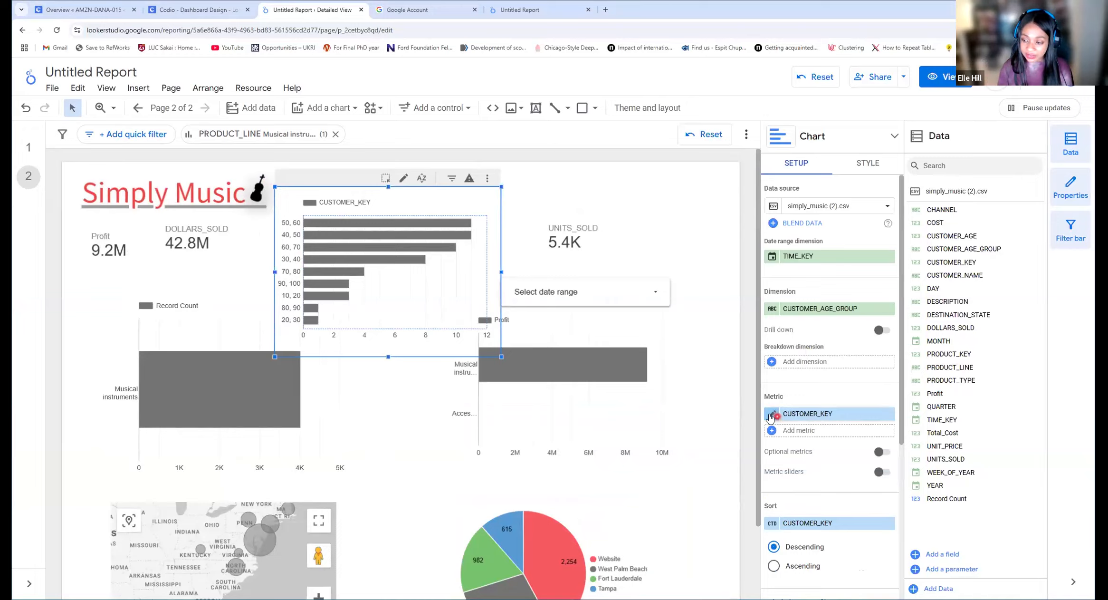
left_click(772, 413)
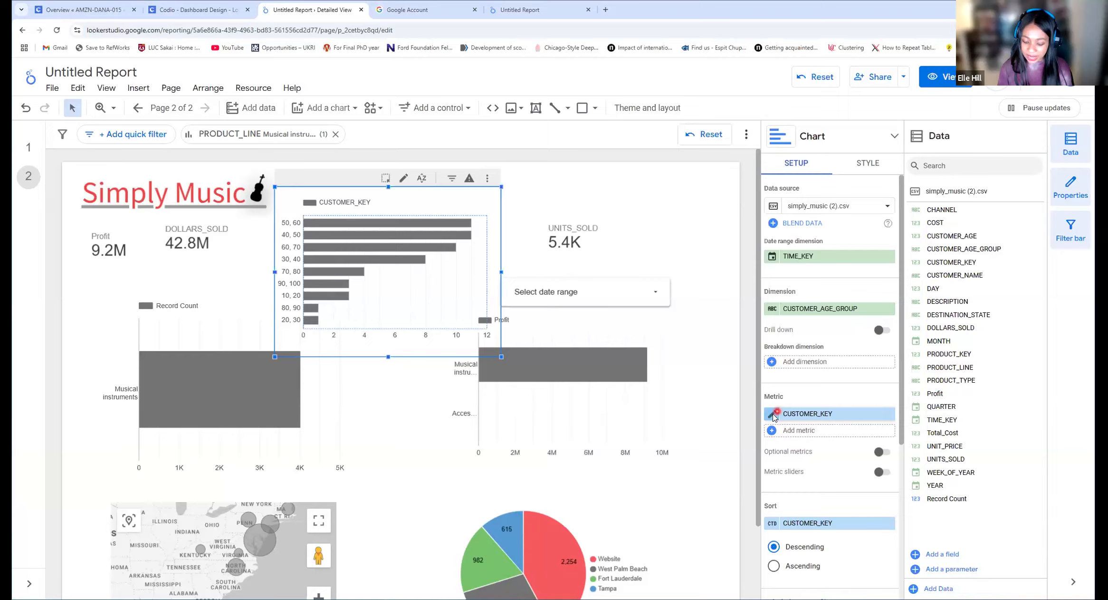
left_click(773, 414)
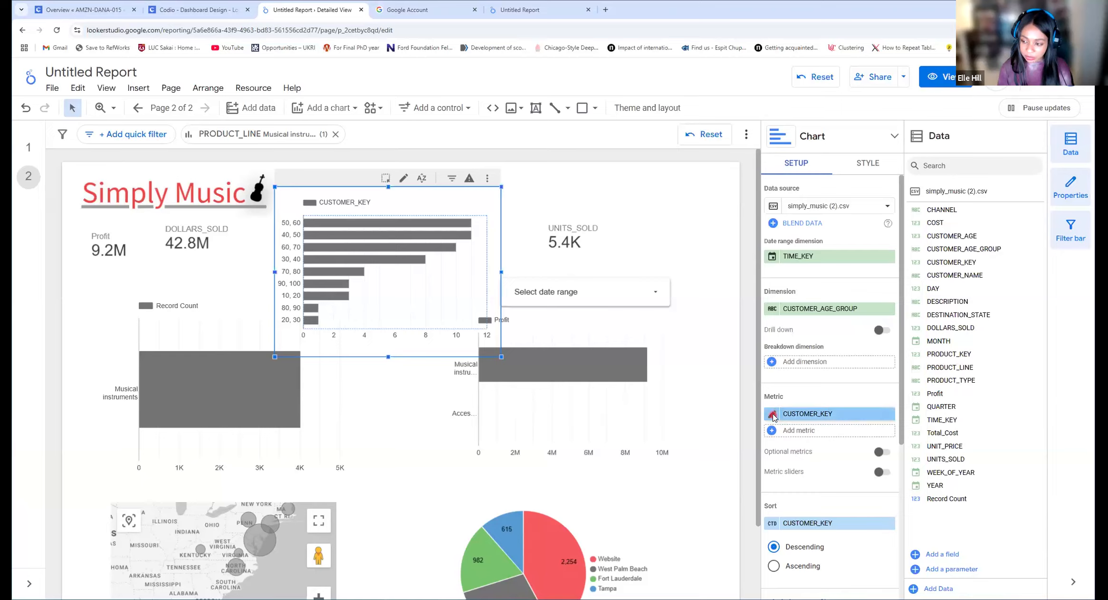
left_click(673, 434)
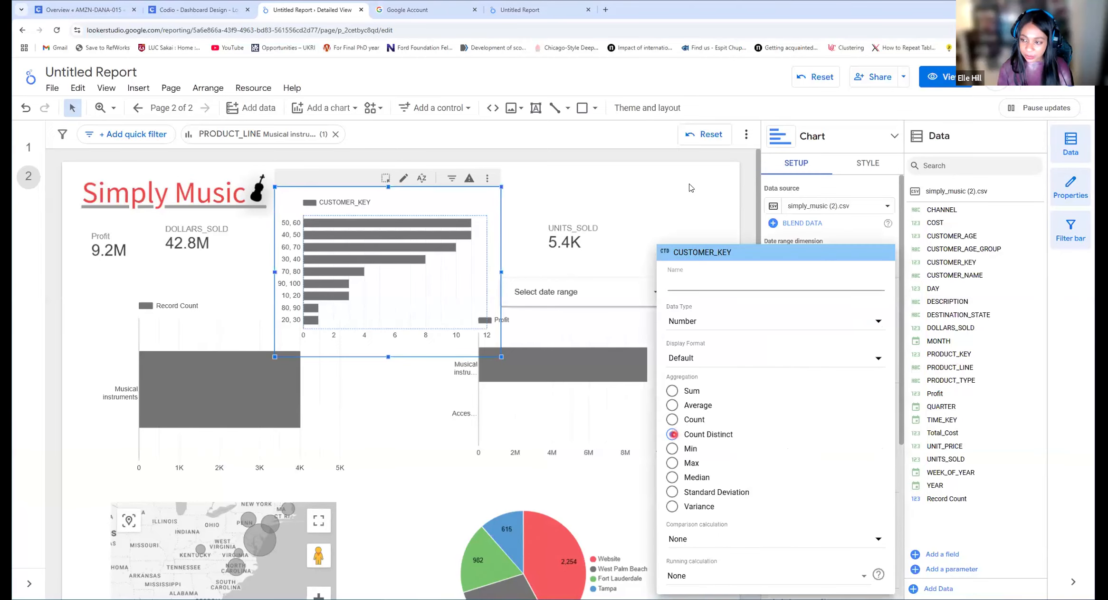
left_click(690, 200)
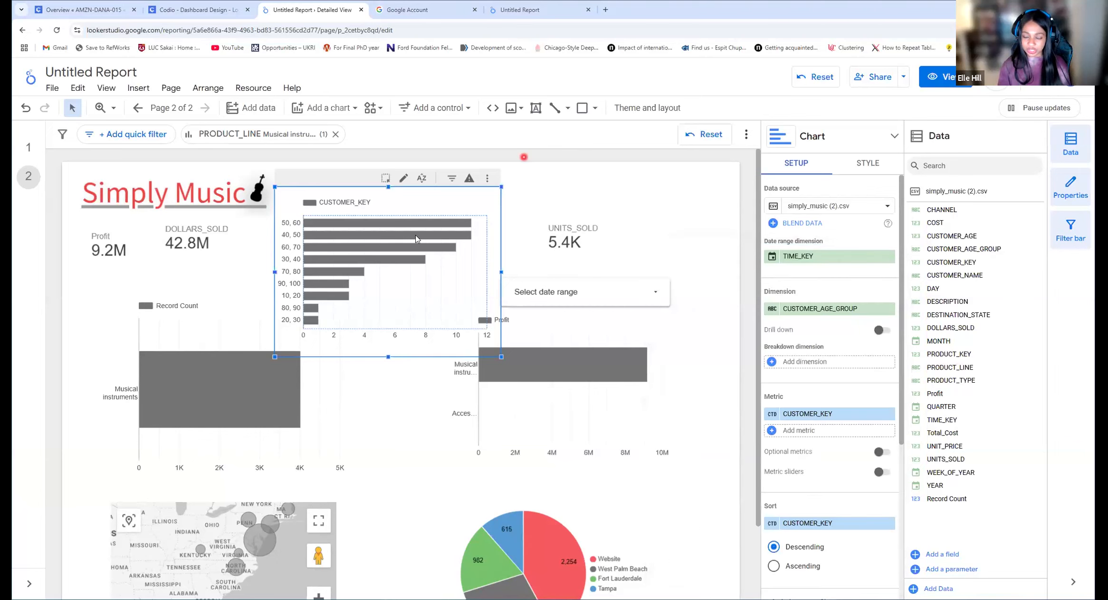
left_click(675, 209)
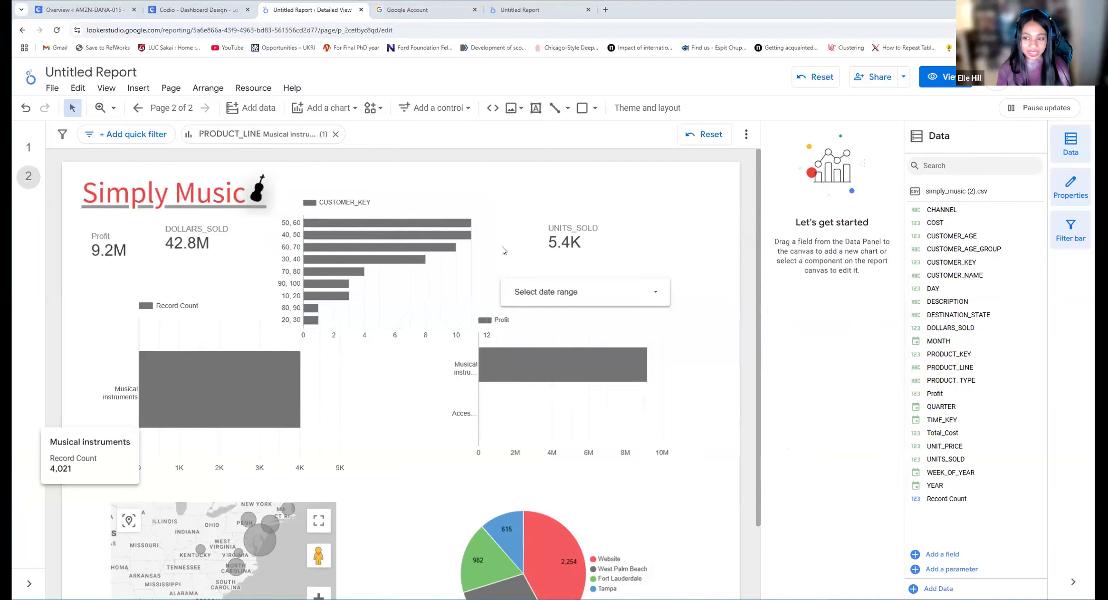
- Delete the customer age group chart, and undo the deletion
left_click(329, 179)
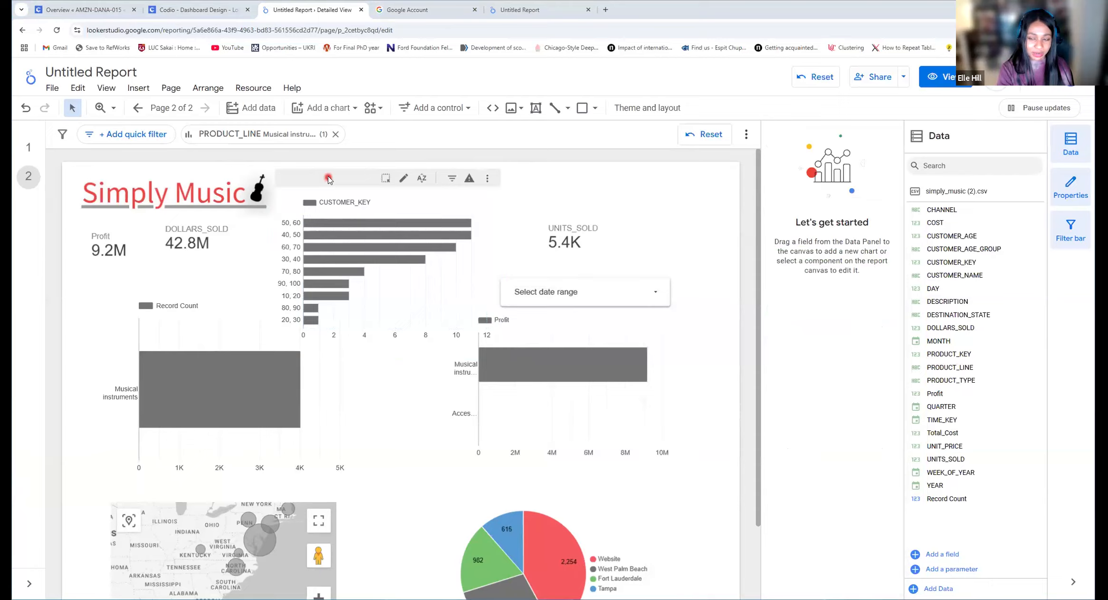
key("Delete")
left_click(22, 109)
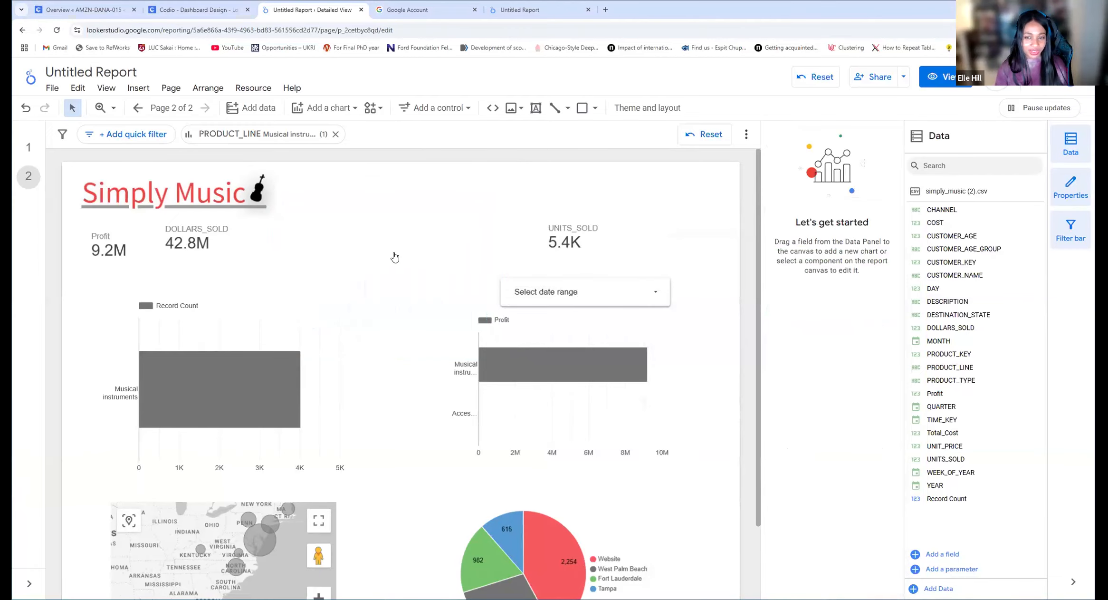
left_click(394, 253)
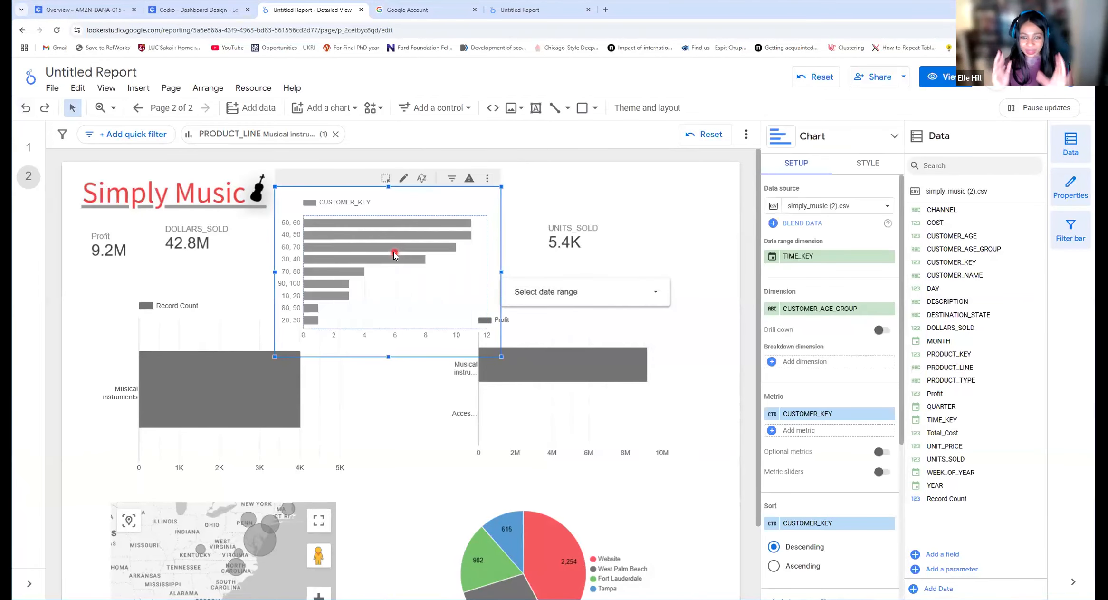